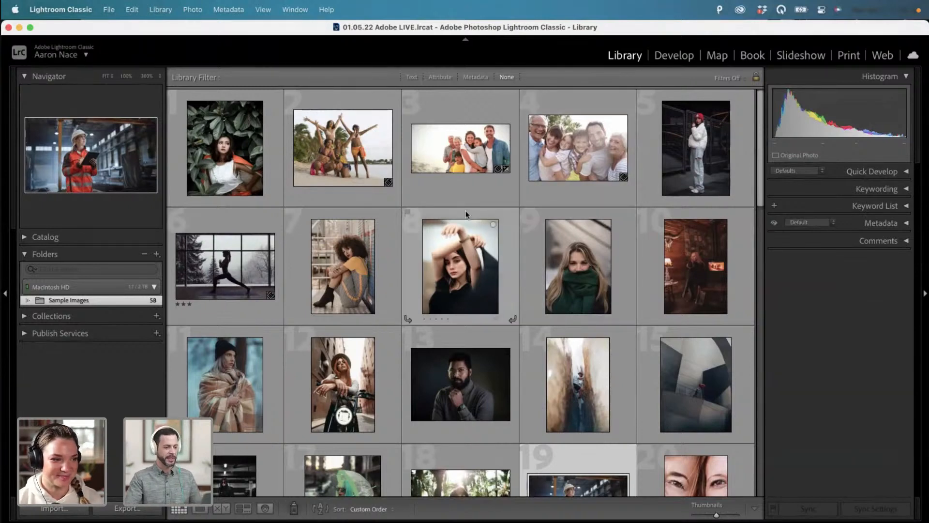
Enlarge the grid thumbnails and look through all the photos in the Sample Images folder, returning to the start.
key("=")
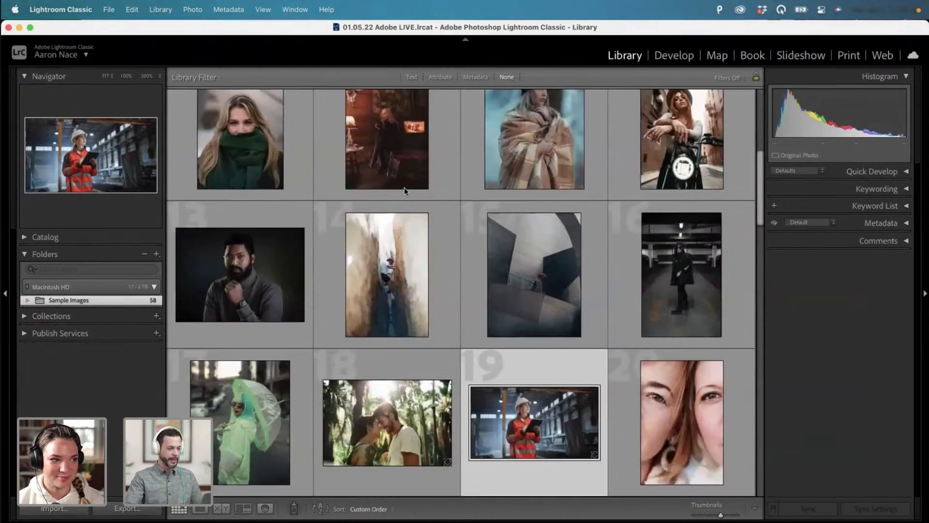
scroll(404, 190, "up", 3)
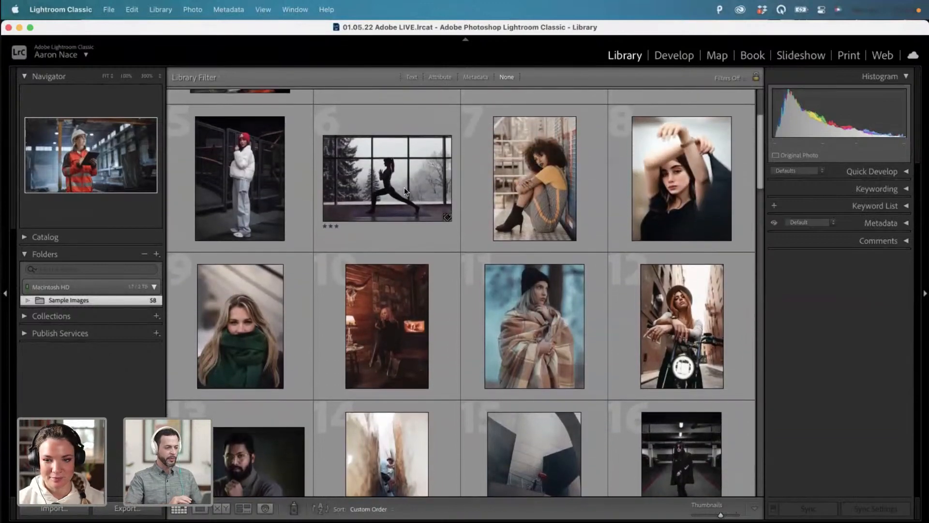
scroll(404, 191, "up", 3)
scroll(405, 191, "up", 1)
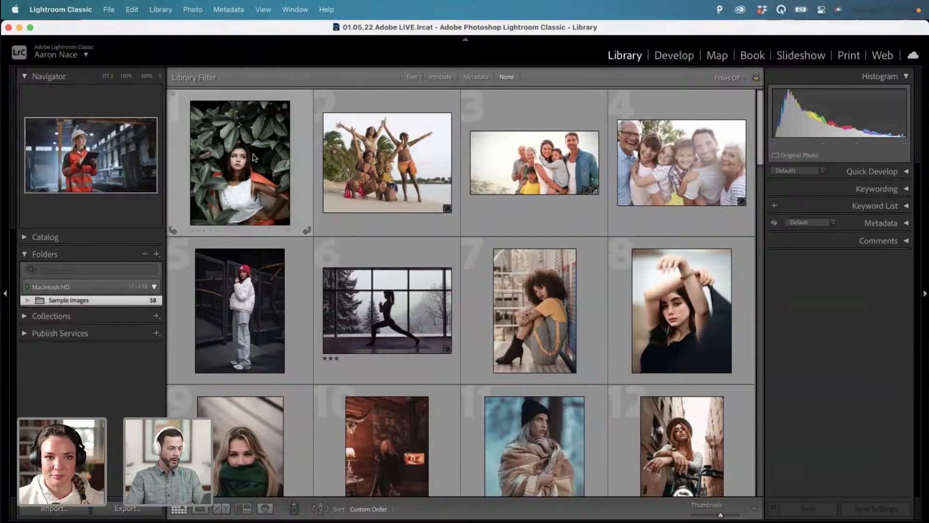
scroll(252, 157, "down", 1)
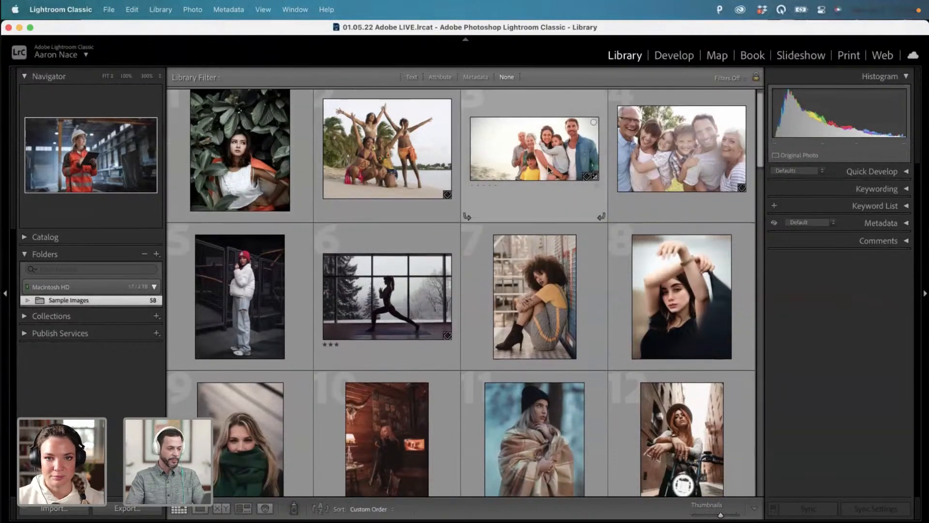
scroll(438, 194, "down", 4)
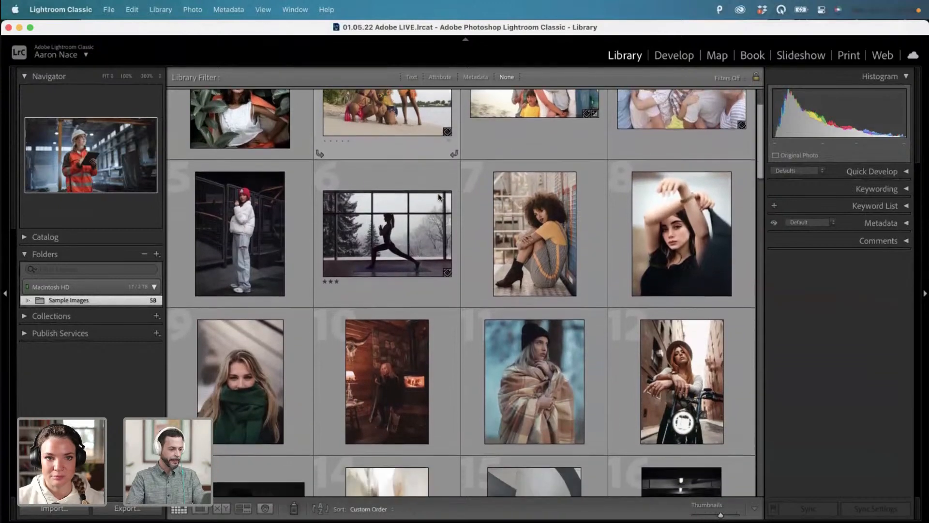
scroll(438, 193, "down", 2)
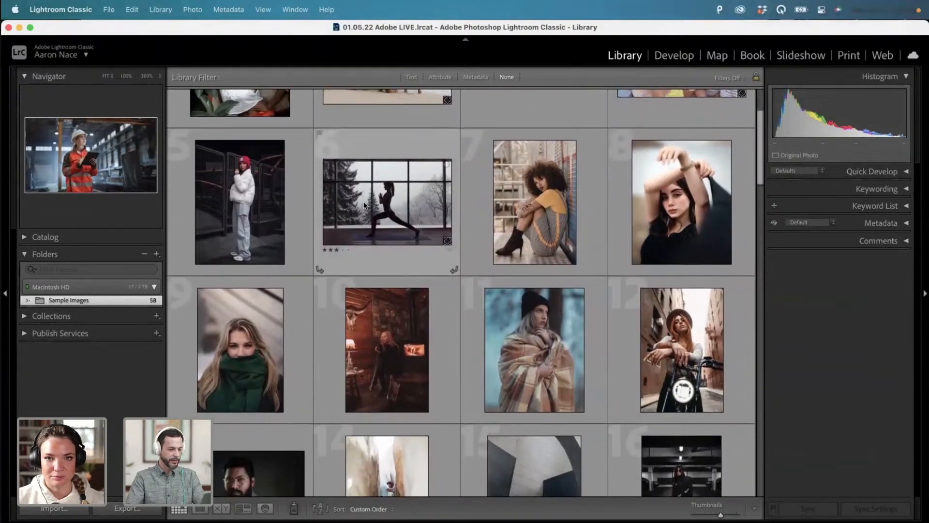
scroll(364, 205, "down", 8)
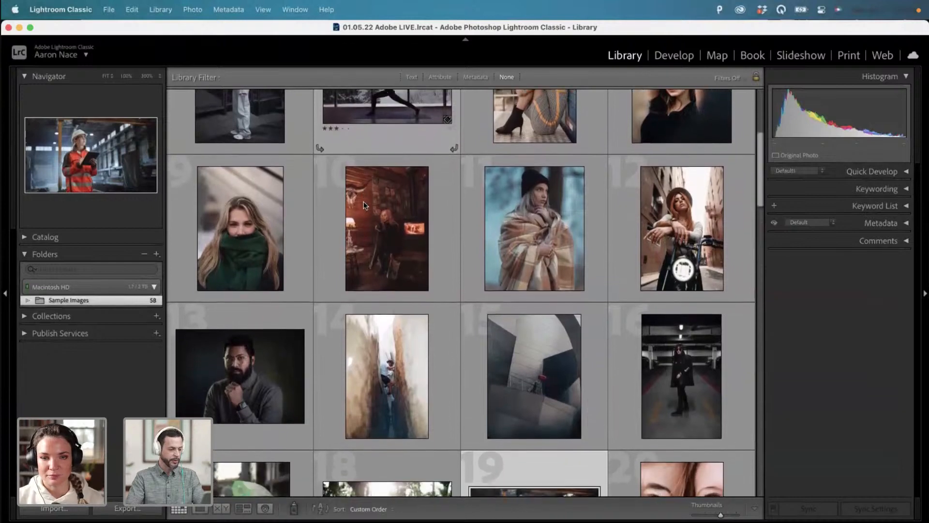
scroll(364, 203, "down", 8)
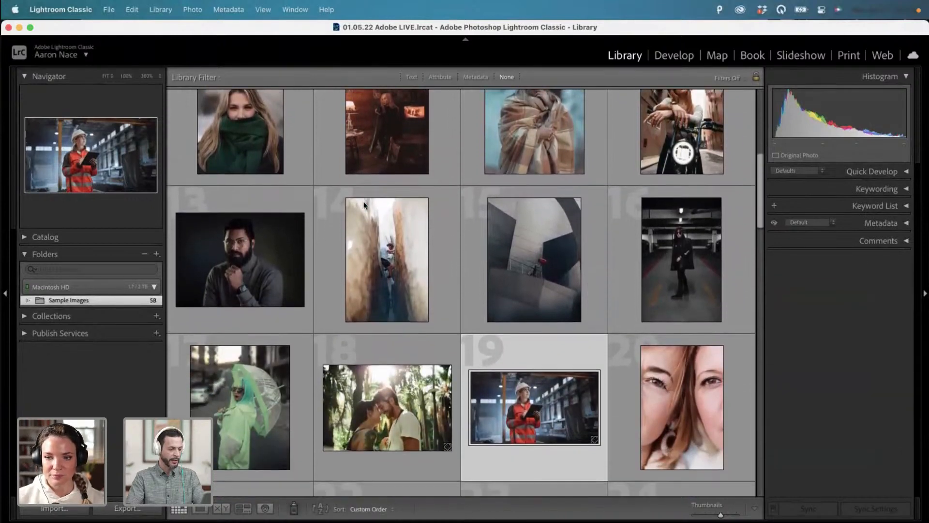
scroll(364, 204, "down", 10)
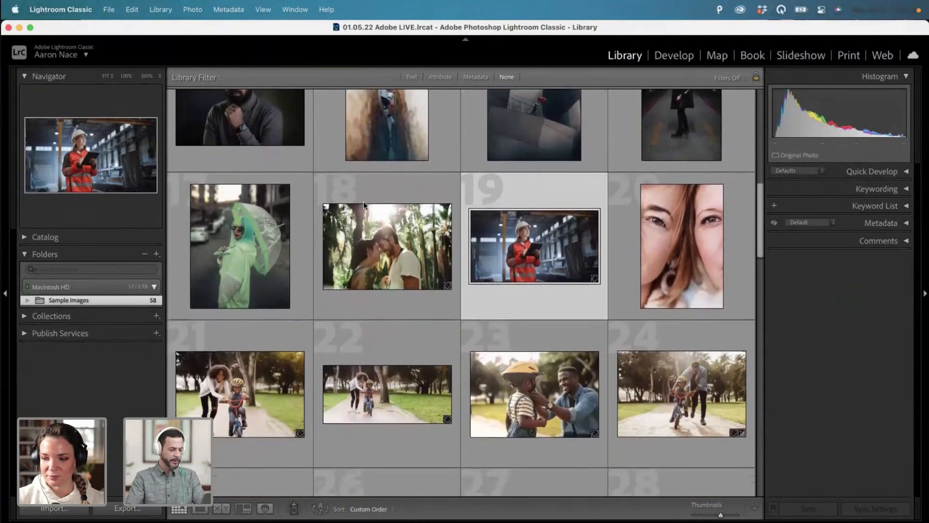
scroll(364, 201, "down", 10)
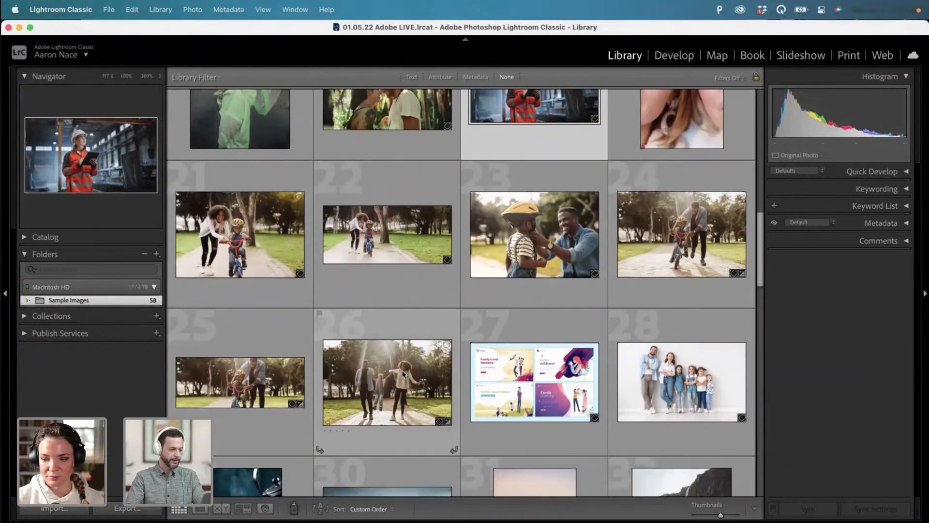
scroll(389, 362, "down", 7)
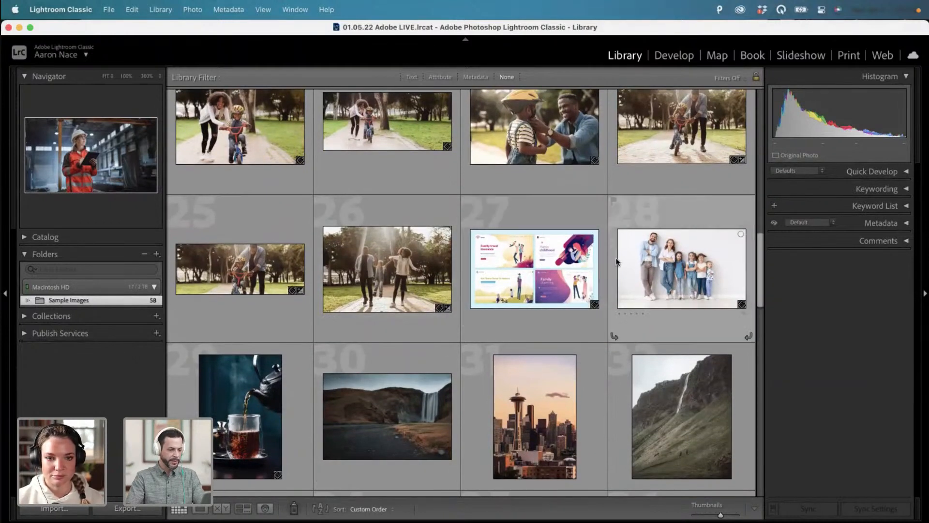
scroll(603, 260, "down", 5)
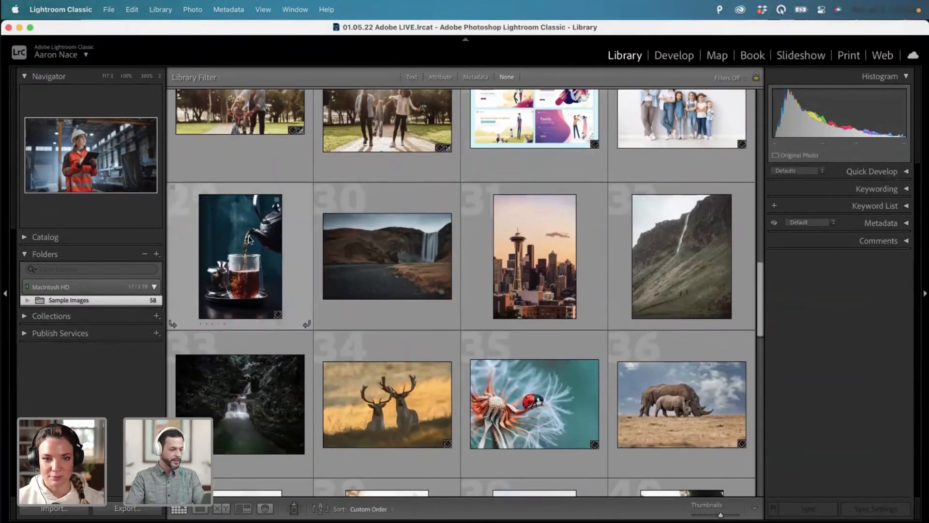
scroll(602, 262, "down", 5)
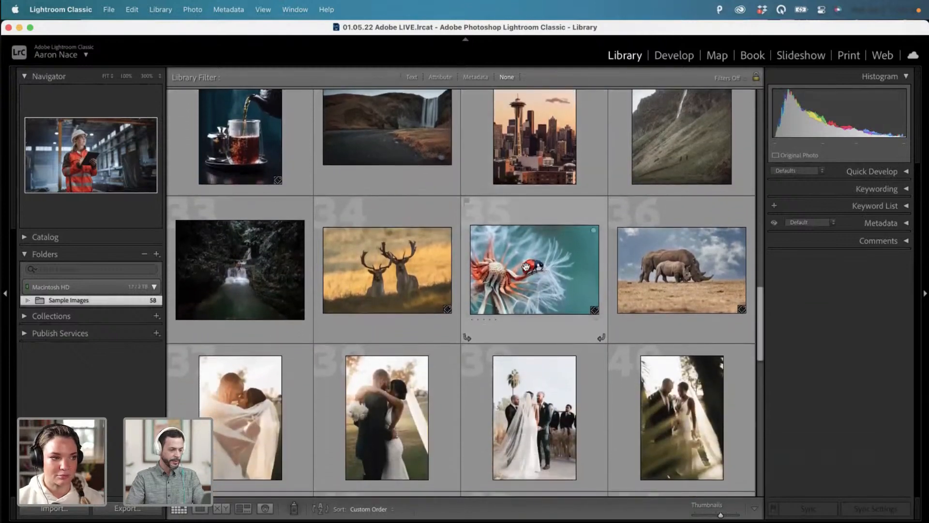
scroll(679, 271, "down", 5)
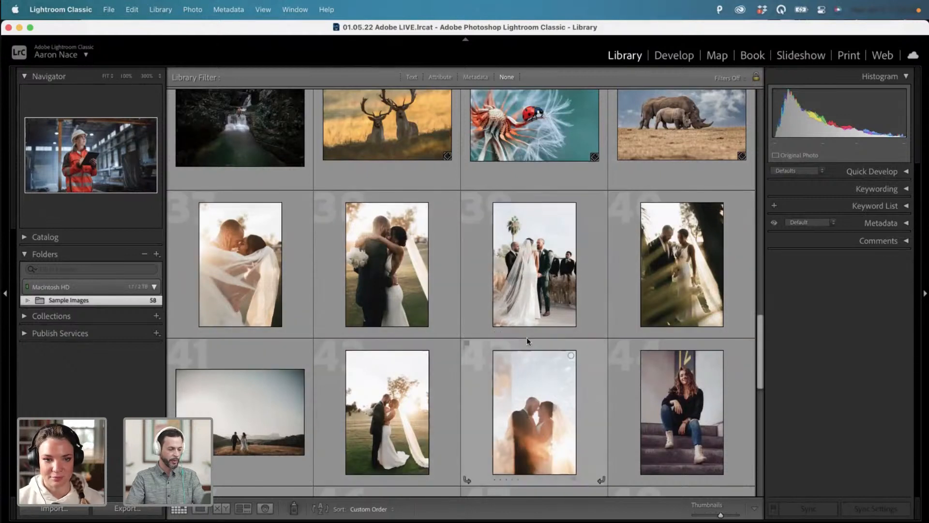
scroll(522, 380, "down", 2)
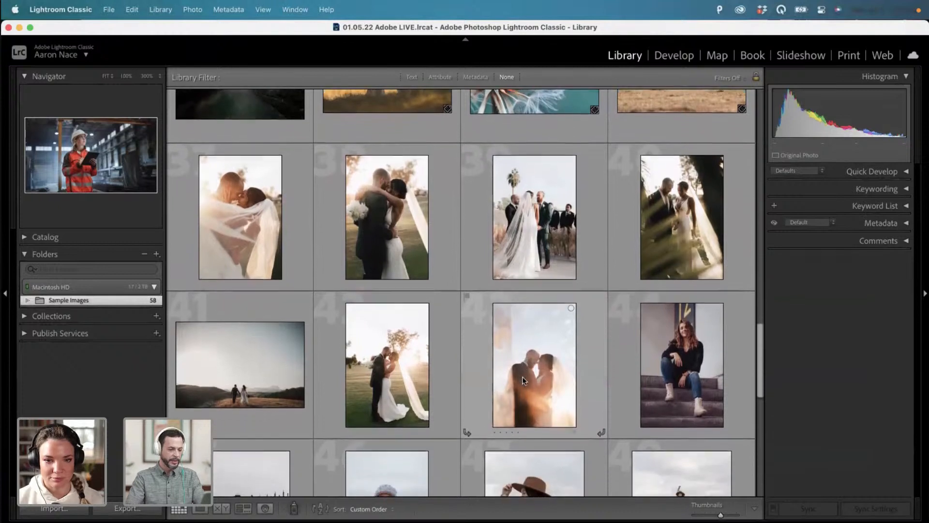
scroll(522, 378, "down", 7)
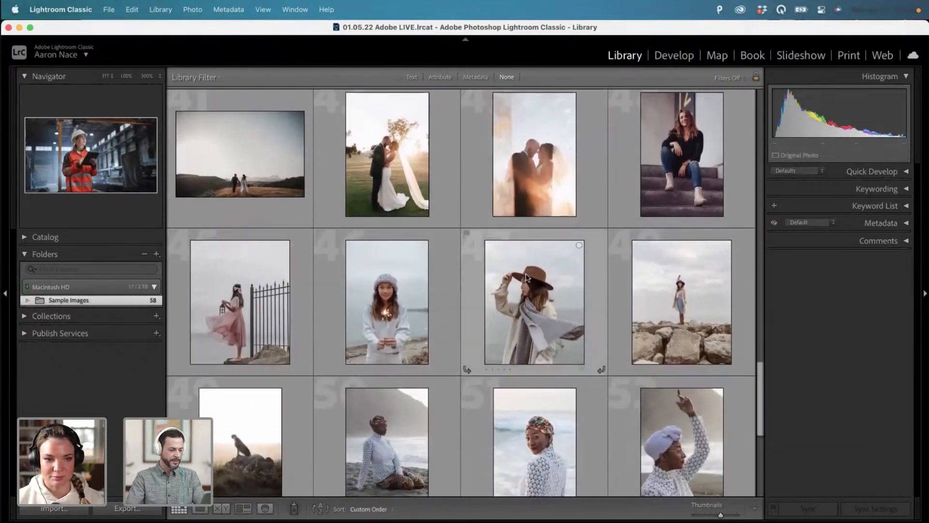
scroll(629, 279, "down", 2)
scroll(628, 280, "down", 8)
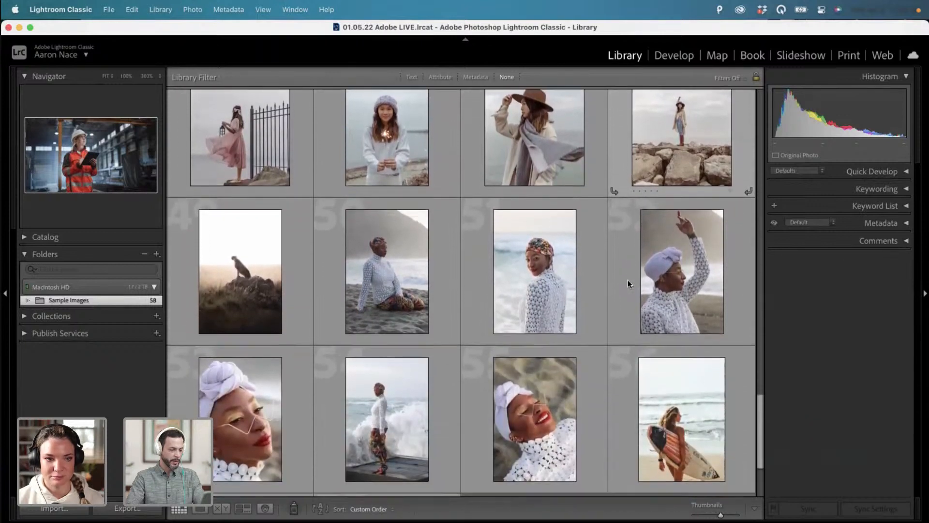
scroll(628, 280, "down", 3)
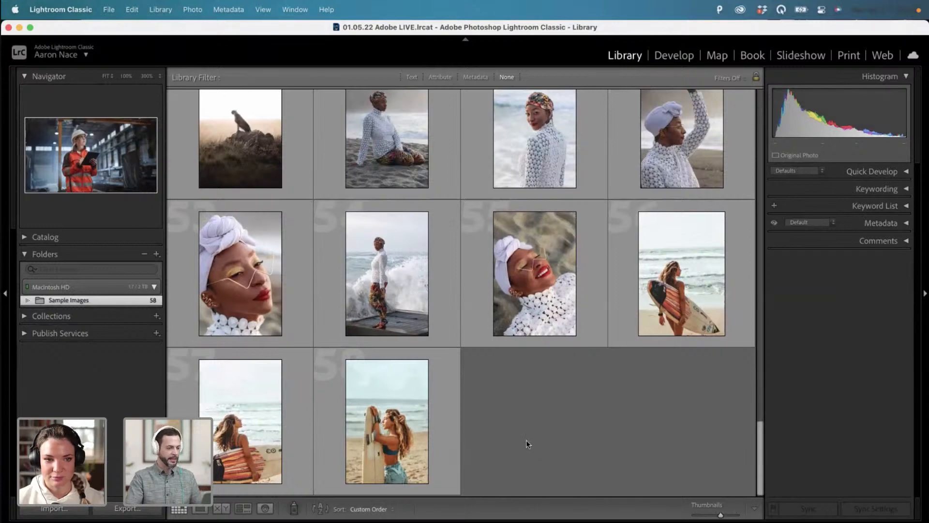
scroll(527, 444, "up", 1)
scroll(526, 444, "up", 20)
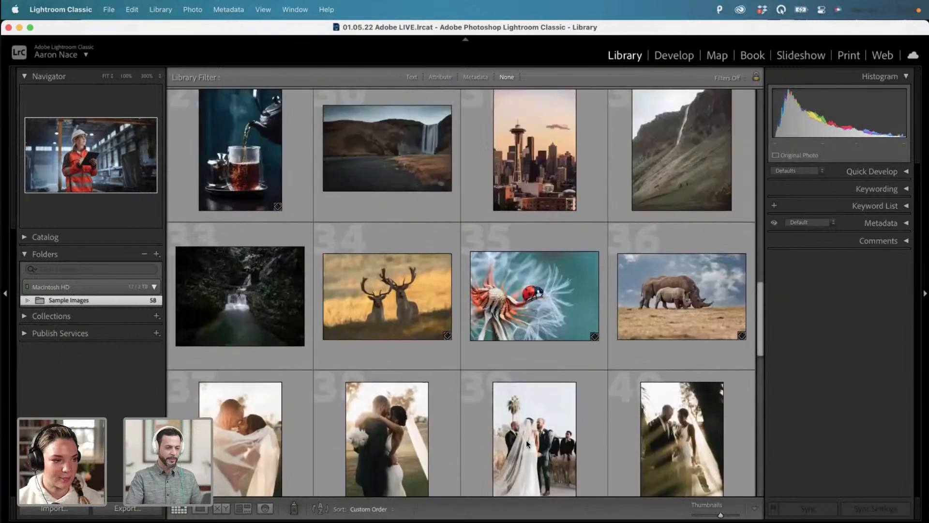
scroll(527, 440, "up", 8)
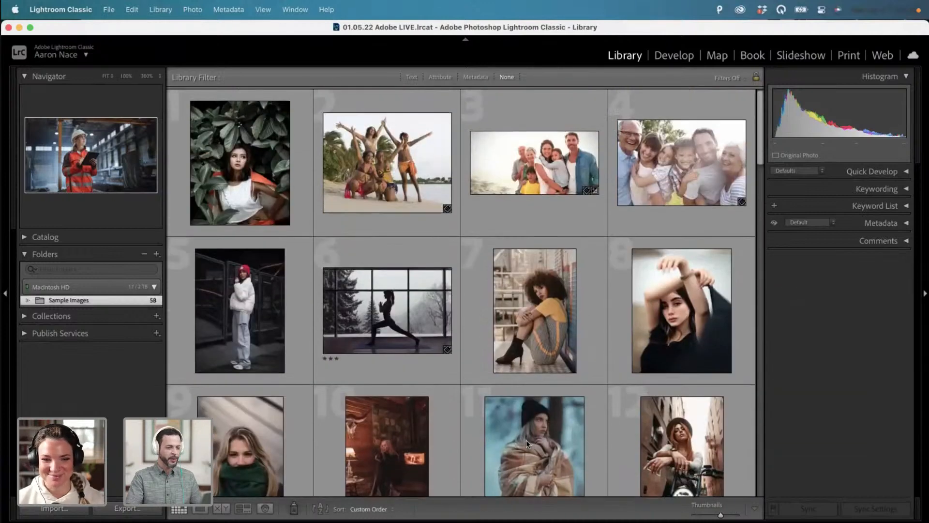
Open the first photo, the woman among dark leaves, in Develop and collapse the Tone Curve, HSL/Color and Color Grading sections.
double_click(248, 153)
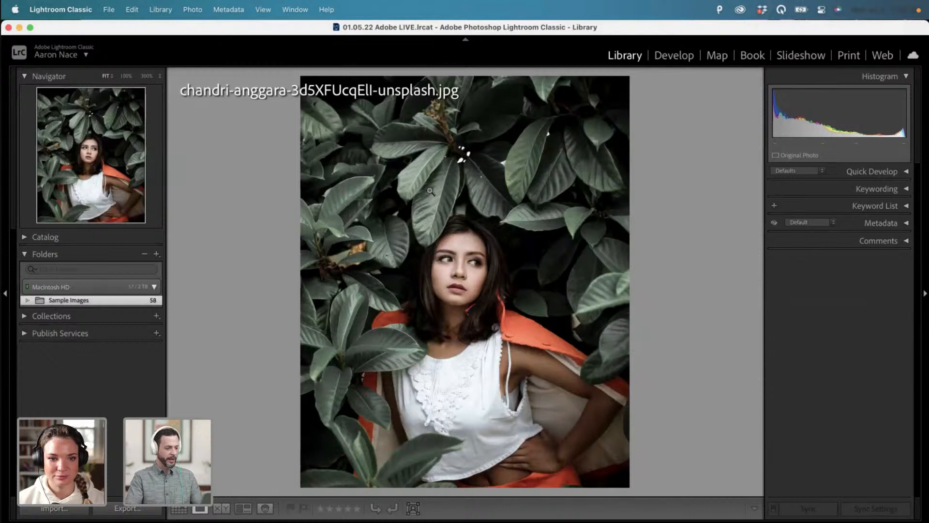
left_click(678, 57)
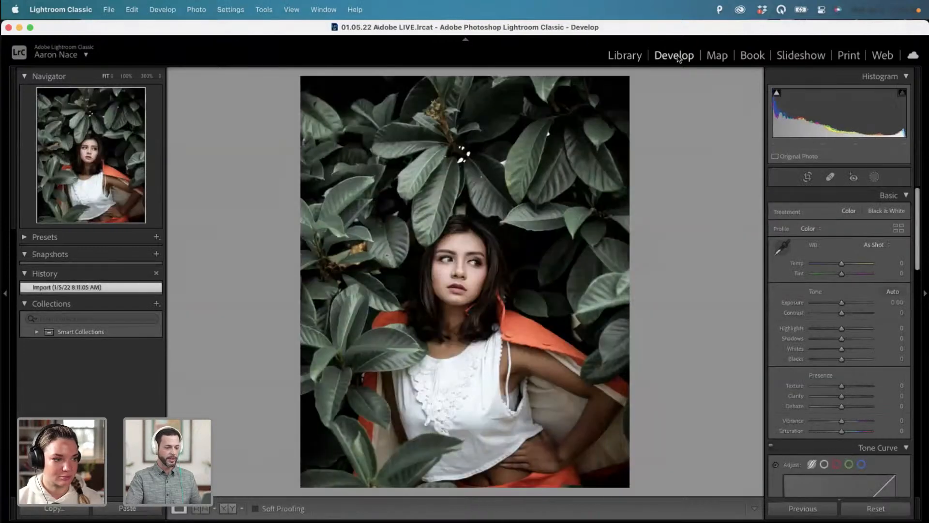
left_click(908, 449)
left_click(907, 466)
scroll(908, 469, "down", 1)
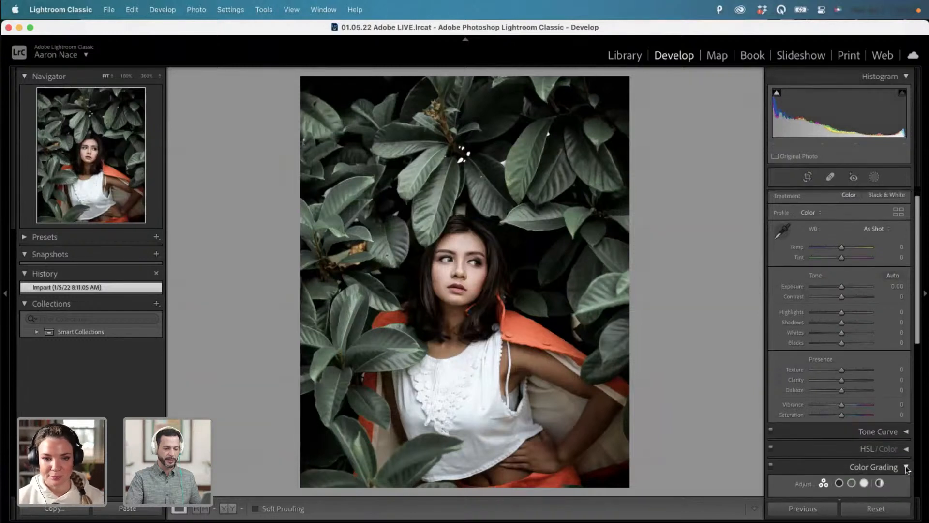
left_click(906, 467)
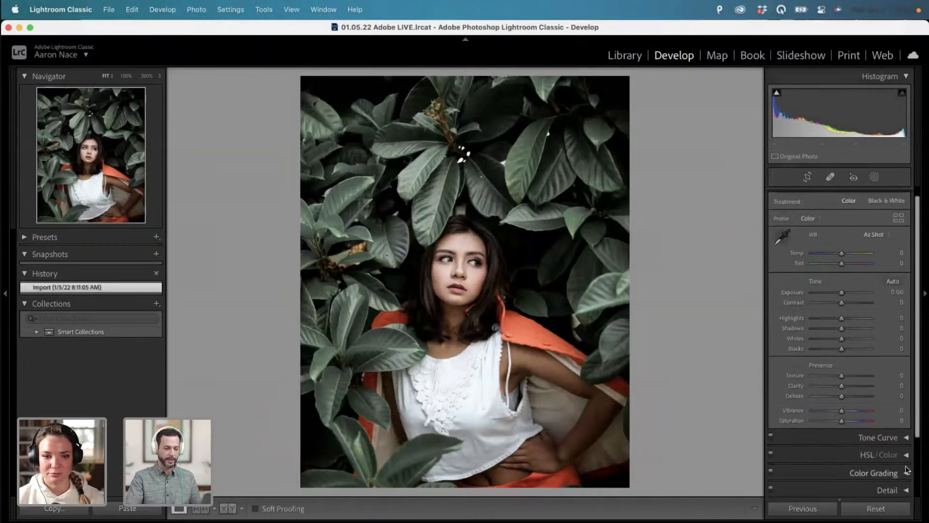
scroll(908, 469, "up", 1)
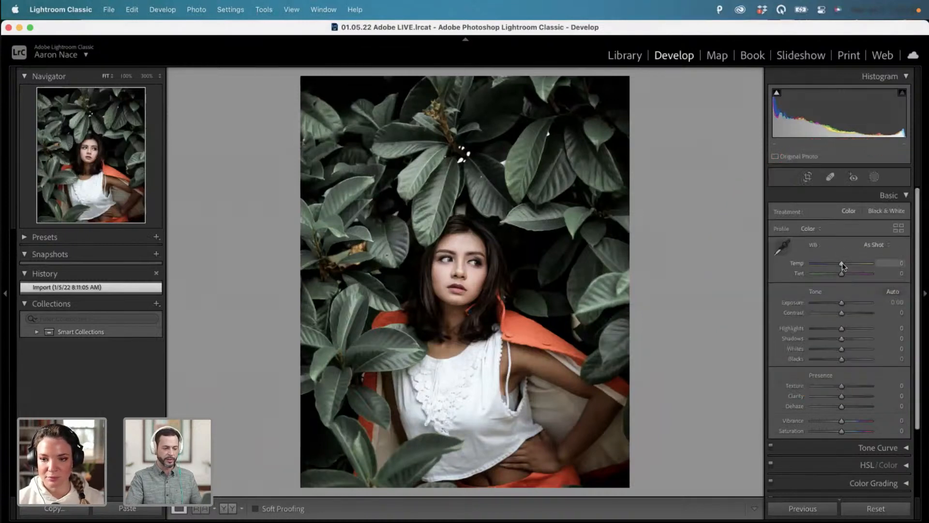
Try a white balance temperature of +27 and a tint of -27, and undo all white balance changes.
mouse_move(842, 262)
left_mouse_down()
mouse_move(852, 262)
mouse_move(828, 264)
mouse_move(842, 264)
mouse_move(843, 277)
mouse_move(833, 273)
left_mouse_up()
key("super+z")
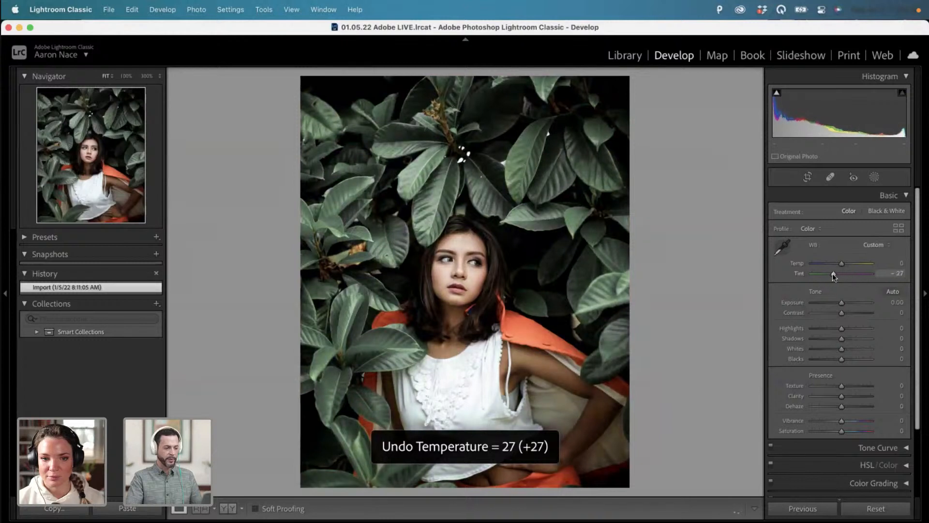
key("super+z")
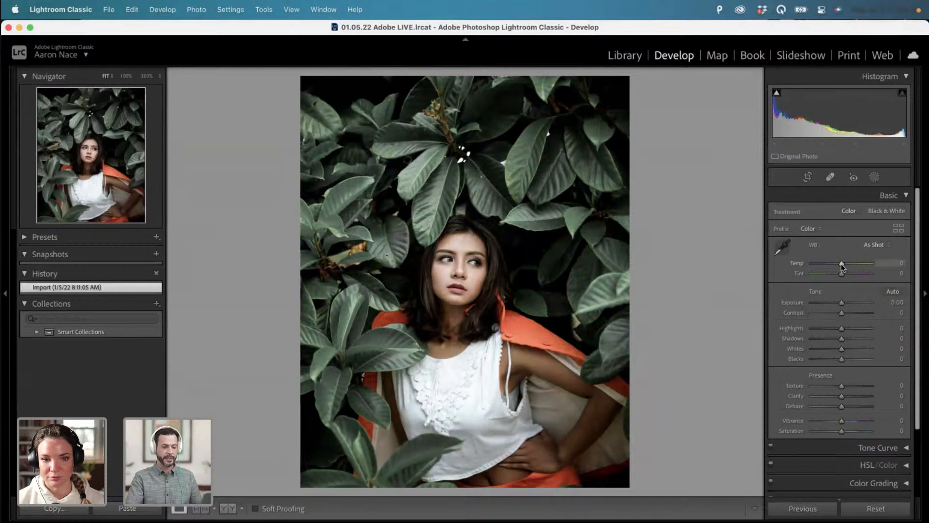
mouse_move(841, 264)
left_mouse_down()
mouse_move(833, 264)
mouse_move(845, 264)
left_mouse_up()
key("super+z")
key("super+z")
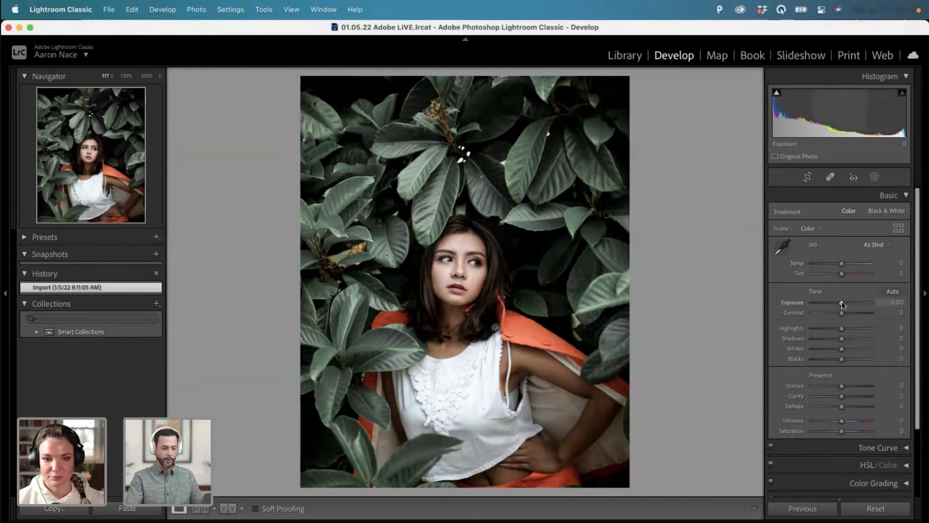
Try Exposure at -1.05 and Contrast at -49, and revert the photo to its Import state in the history.
left_click_drag(842, 303, 835, 303)
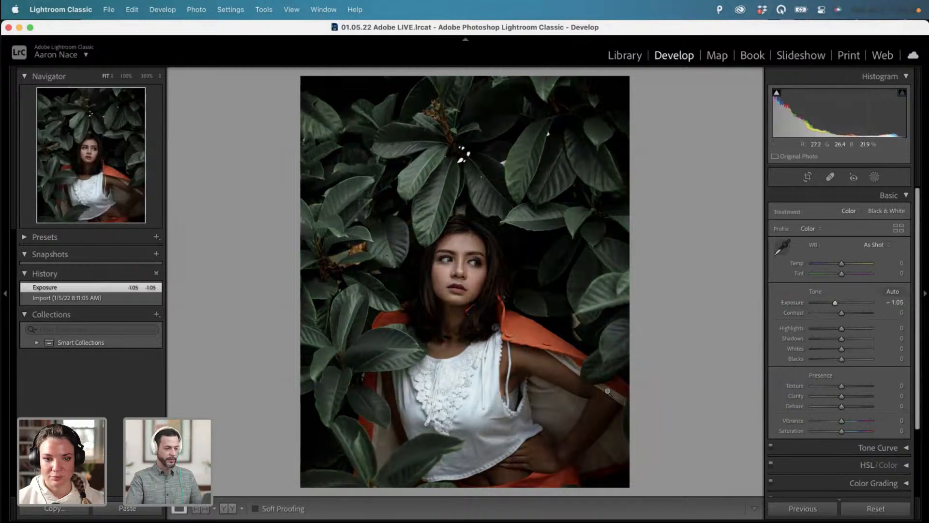
left_click_drag(849, 313, 828, 312)
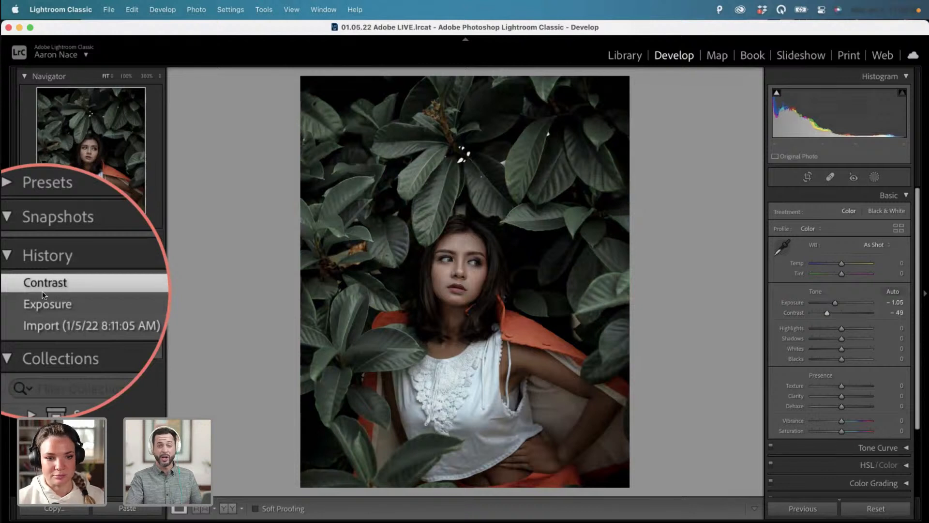
left_click(64, 310)
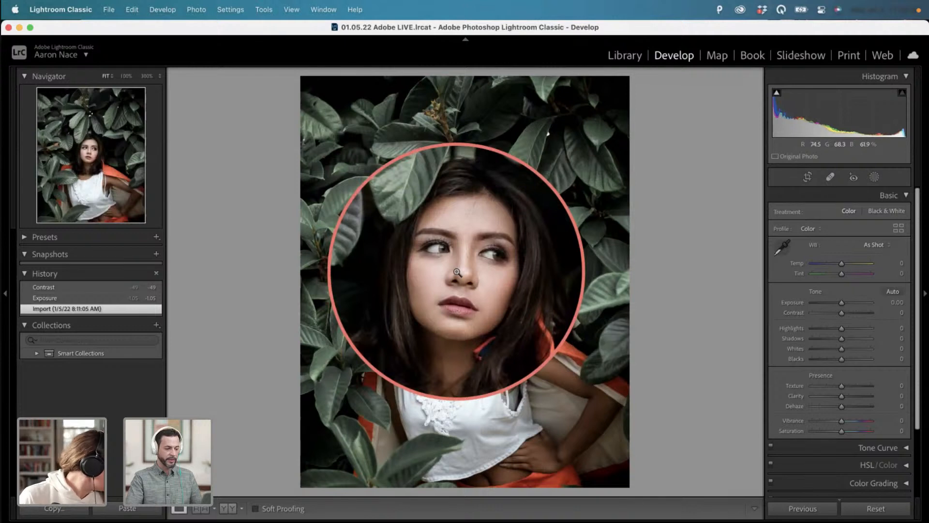
Set Highlights to -42 and Shadows to +33, and compare the edit with the Import state, ending on the Shadows history state.
left_click(827, 328)
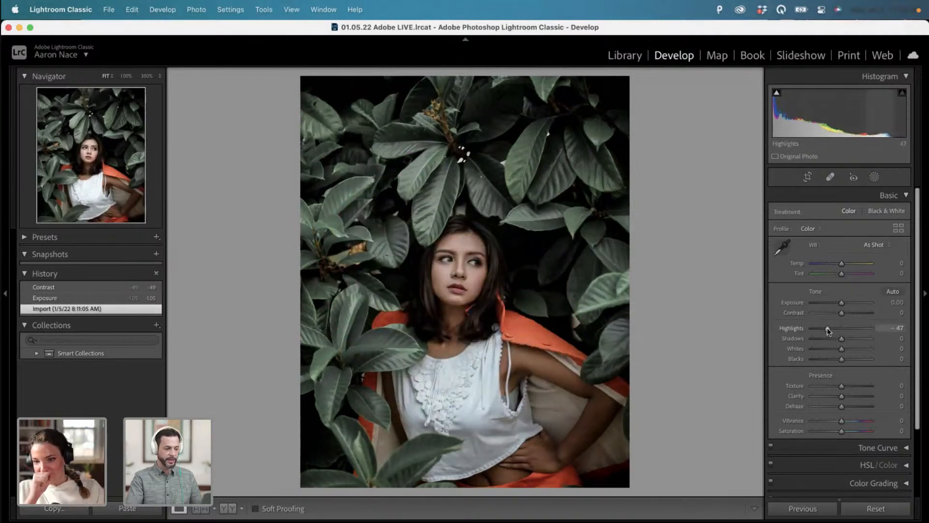
left_click_drag(826, 327, 828, 328)
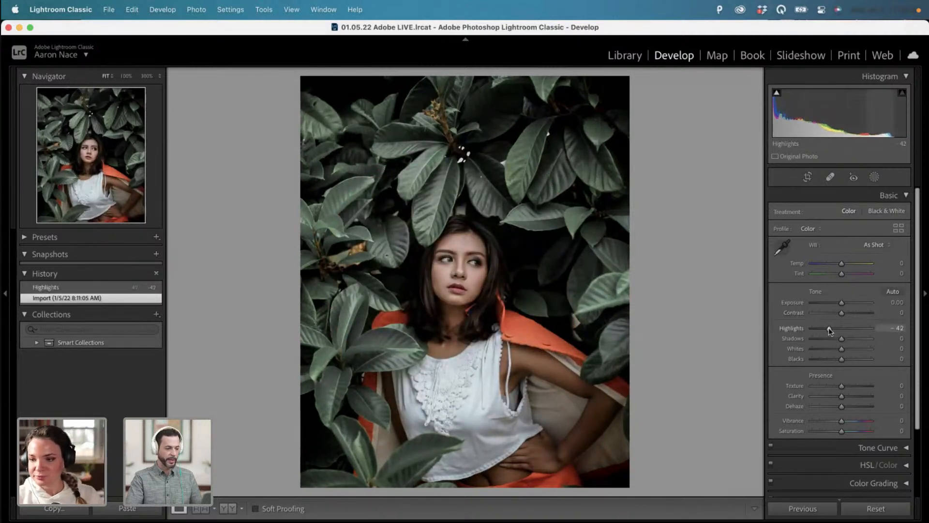
left_click(852, 339)
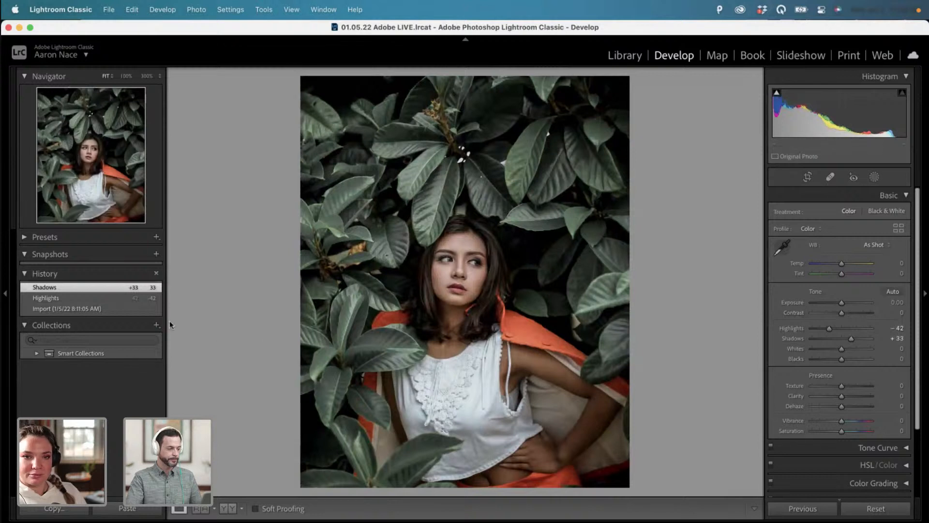
left_click(100, 309)
left_click(98, 287)
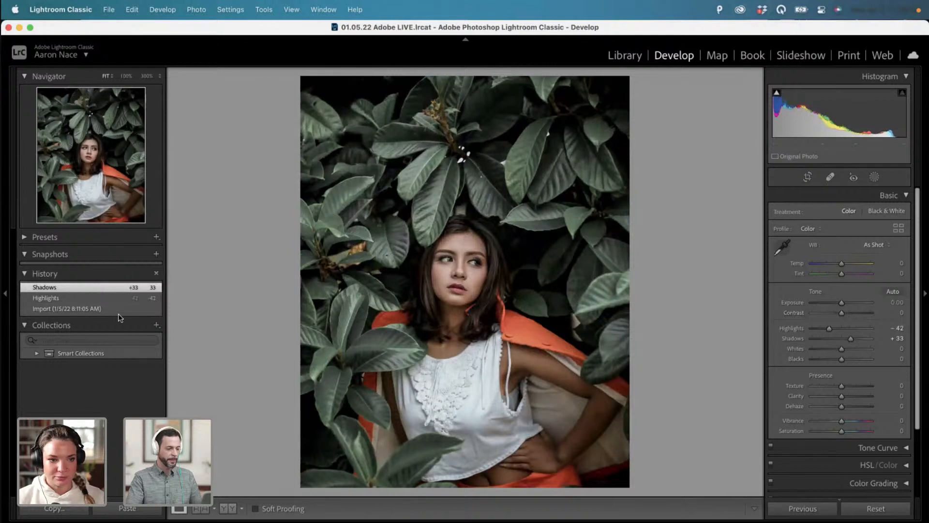
Show Before and After side by side and set Whites to -23, Blacks to +17, Texture to +20 and Clarity to +11.
left_click(232, 508)
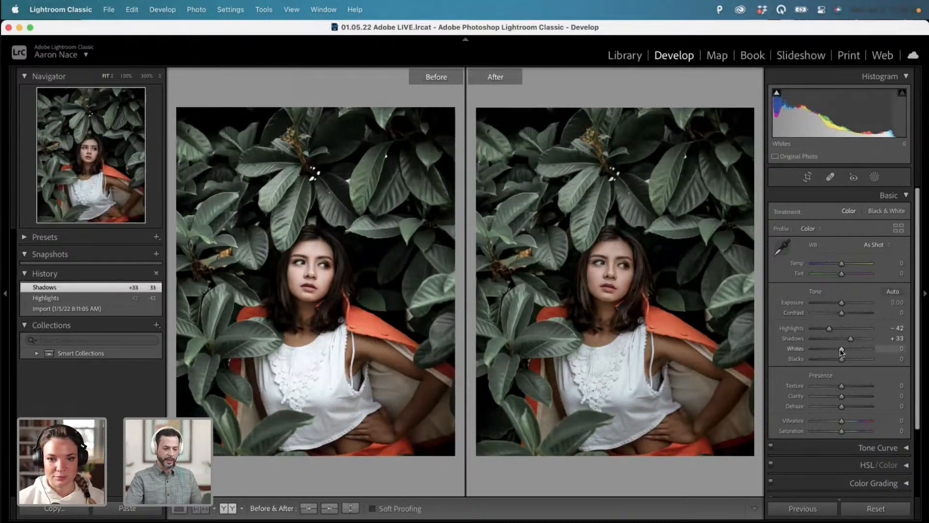
mouse_move(841, 348)
left_mouse_down()
mouse_move(831, 346)
mouse_move(848, 359)
left_mouse_up()
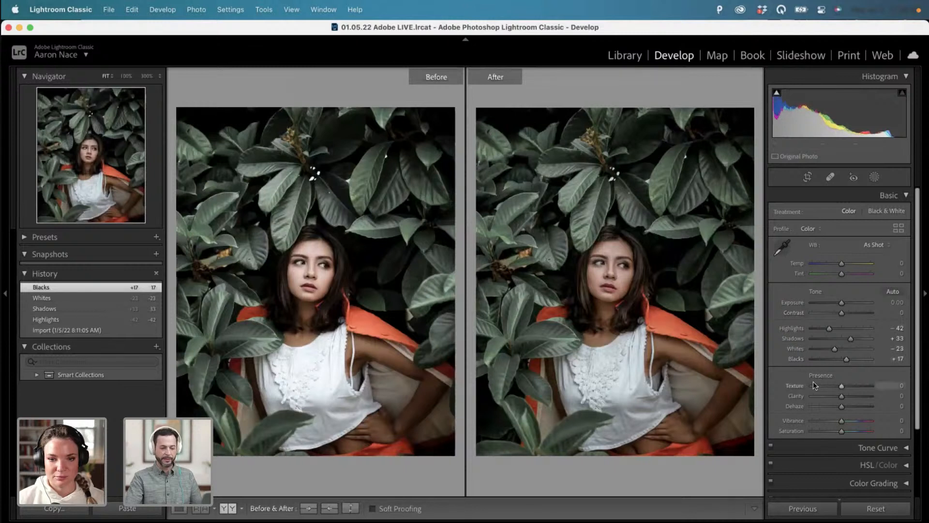
mouse_move(842, 385)
left_mouse_down()
mouse_move(856, 398)
mouse_move(845, 398)
mouse_move(847, 386)
left_mouse_up()
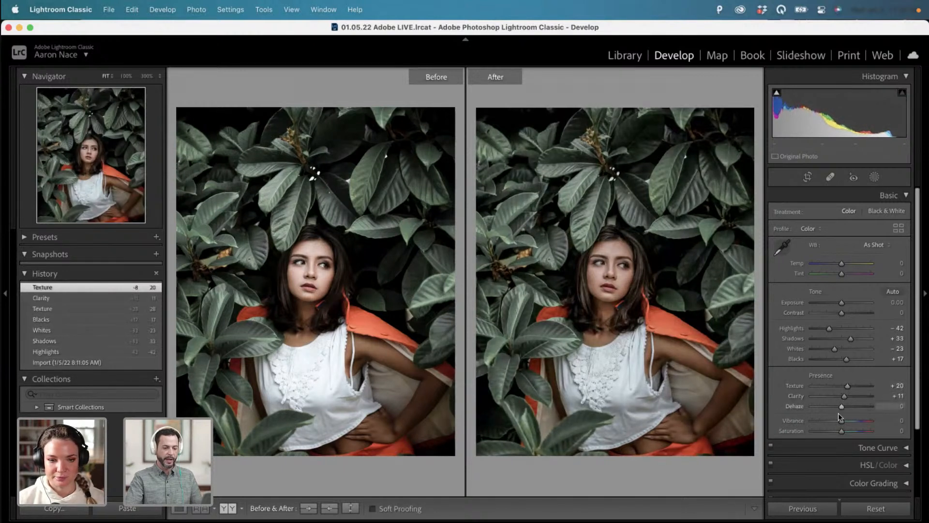
Try Vibrance and Saturation at +39 each, then settle on Vibrance +29 and Saturation 0.
left_click_drag(844, 420, 855, 422)
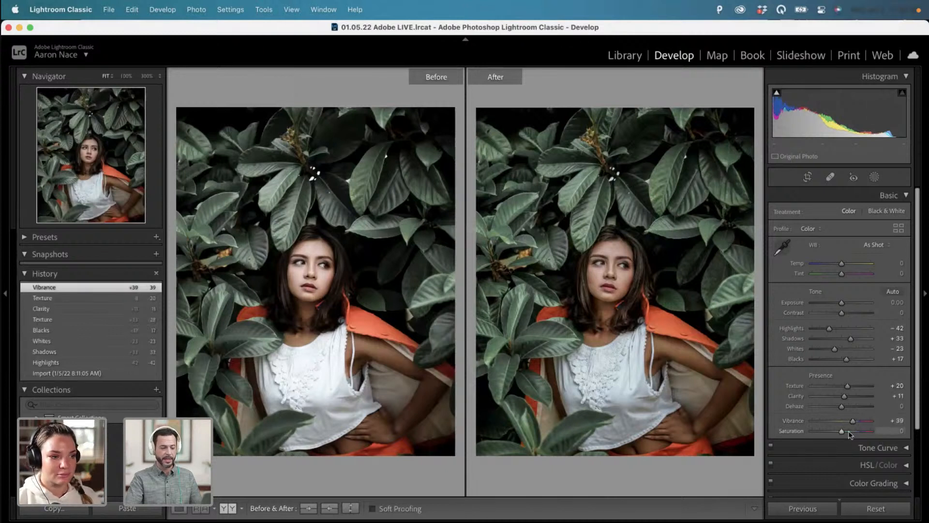
left_click_drag(846, 432, 855, 429)
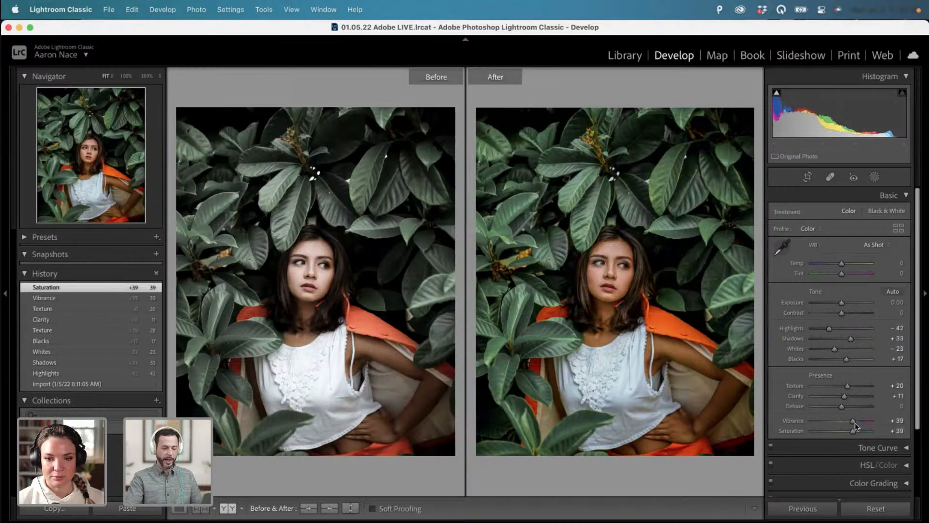
left_click(902, 431)
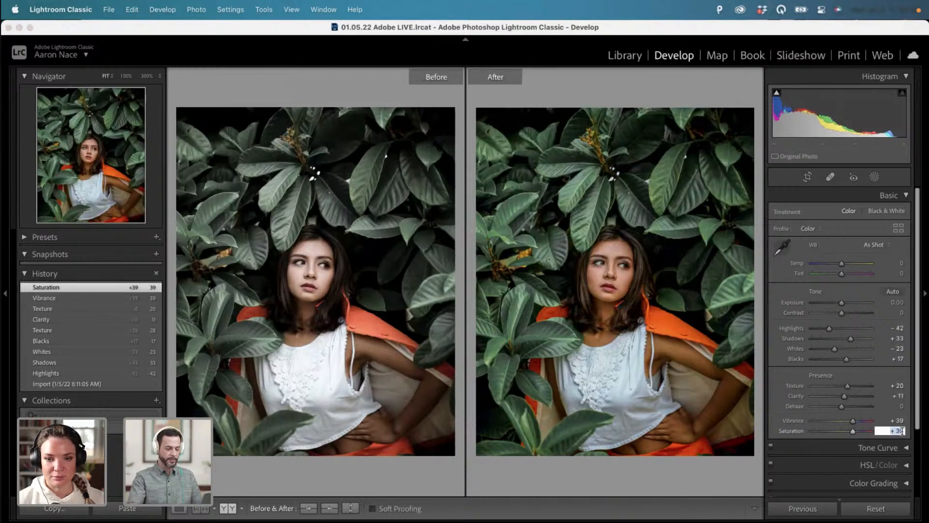
type("0")
key("Return")
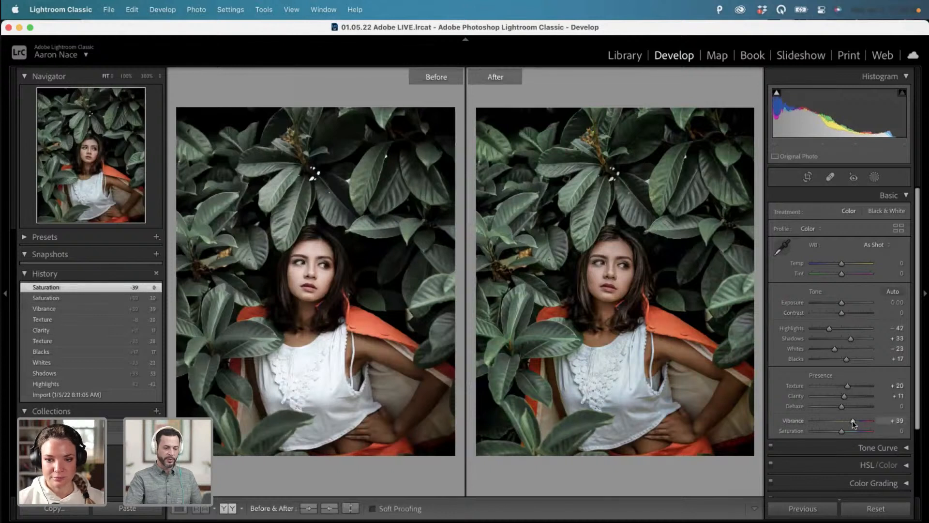
left_click_drag(853, 424, 851, 424)
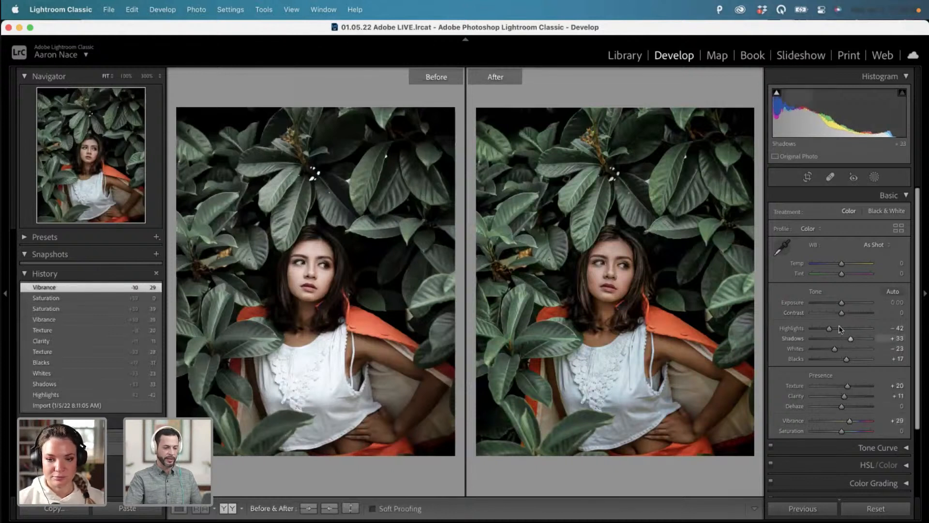
Soften the tone edit to Highlights -28 and Shadows +17, and warm the white balance temperature to +3.
left_click_drag(838, 326, 834, 328)
left_click_drag(851, 339, 847, 338)
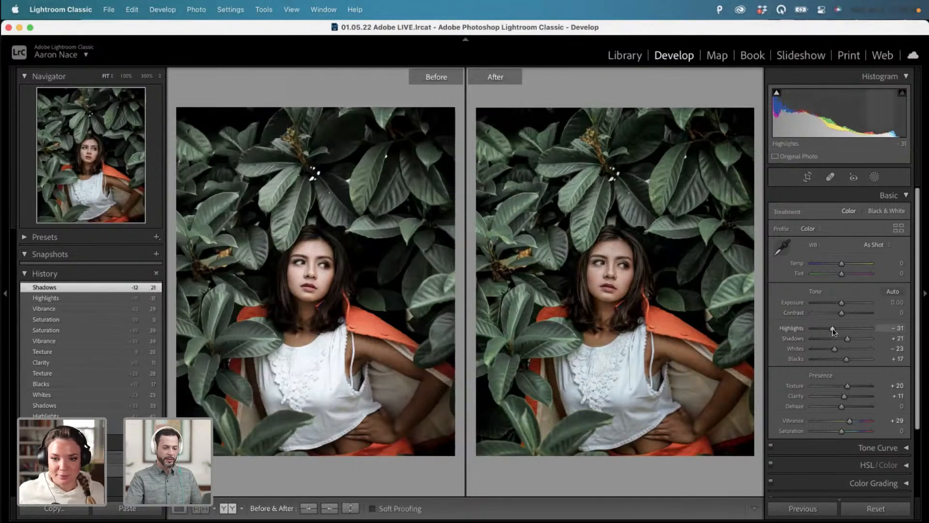
left_click_drag(832, 328, 846, 339)
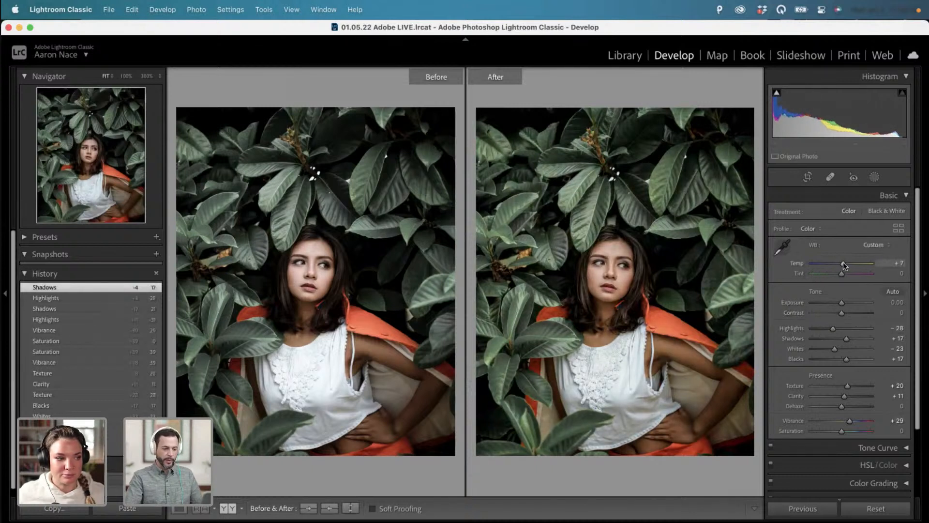
left_click_drag(842, 266, 843, 265)
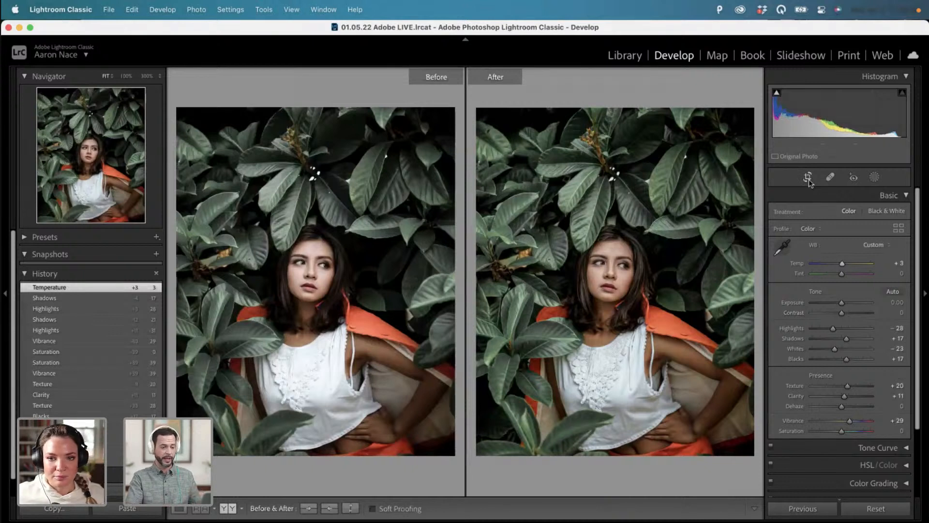
Collapse the Basic section and add a large radial gradient mask with feather 48 centred on the woman's face.
left_click(901, 194)
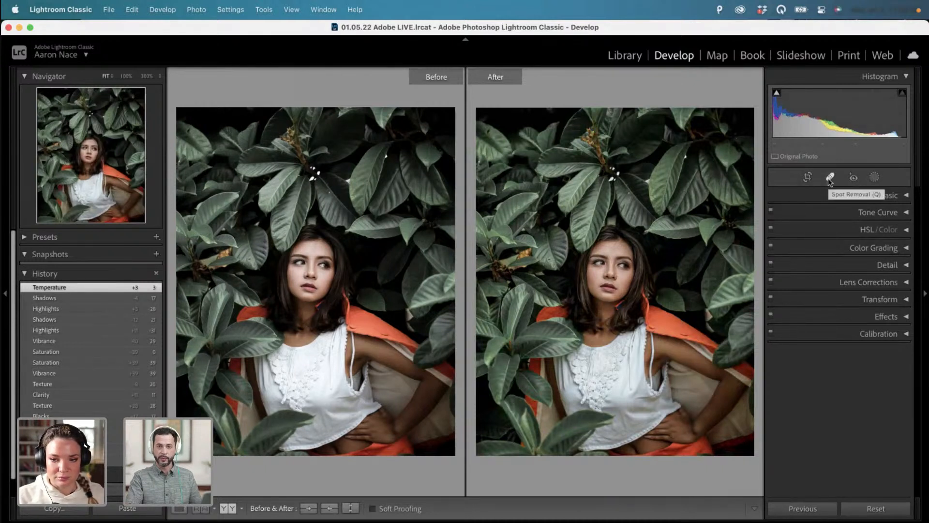
left_click(875, 178)
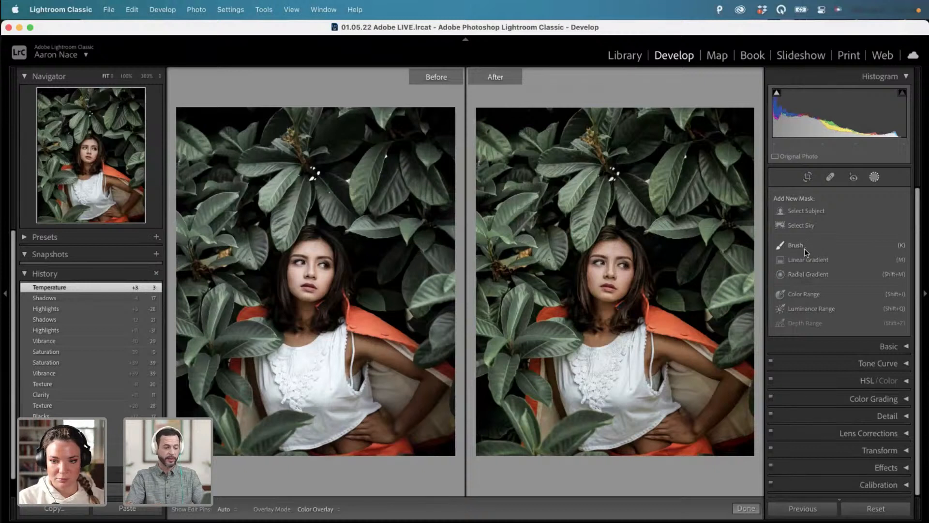
left_click(803, 275)
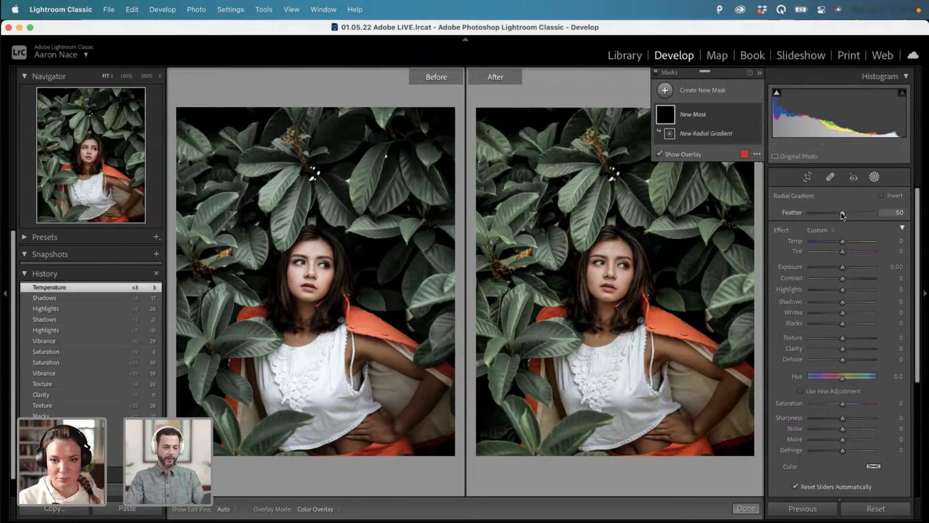
mouse_move(842, 214)
left_mouse_down()
mouse_move(857, 213)
mouse_move(841, 213)
left_mouse_up()
left_click_drag(609, 264, 752, 416)
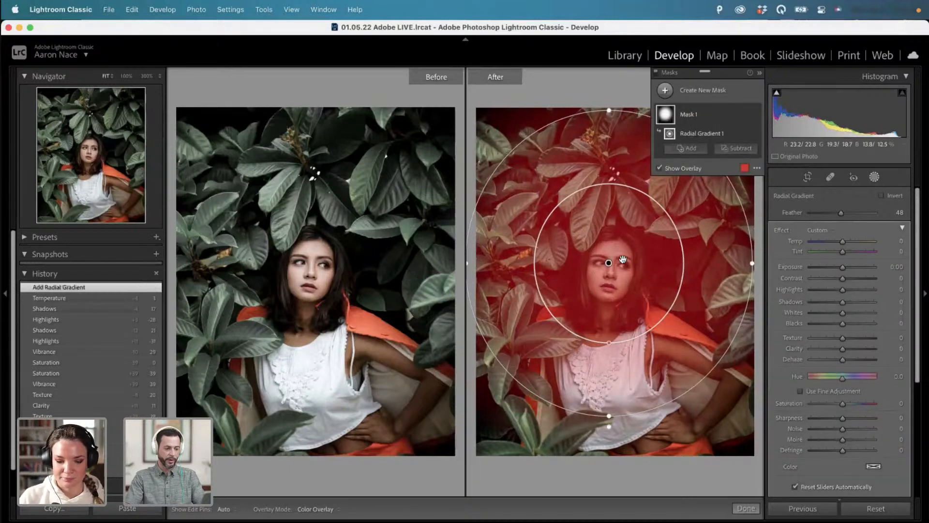
mouse_move(623, 259)
left_mouse_down()
mouse_move(640, 257)
mouse_move(589, 295)
mouse_move(624, 259)
mouse_move(610, 276)
mouse_move(625, 277)
left_mouse_up()
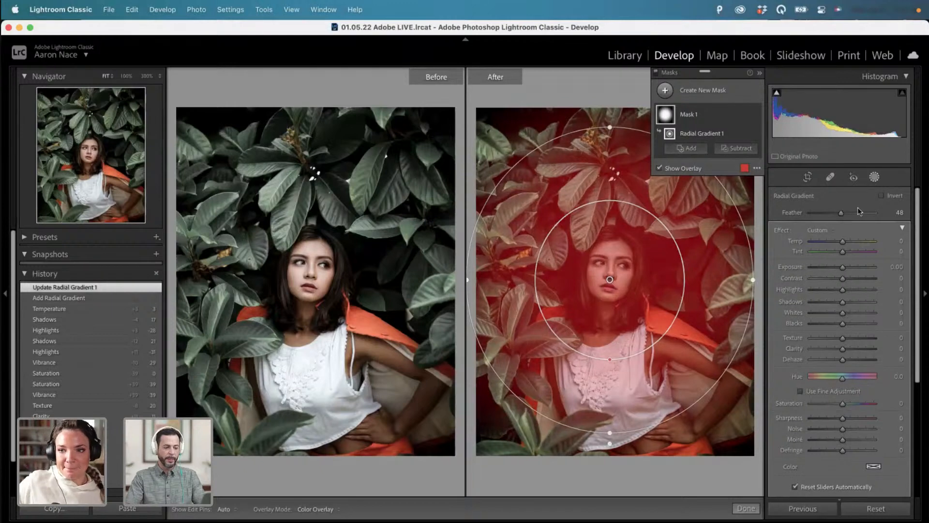
Invert the radial gradient so it affects the area around the woman, and set its feather to 58.
left_click(881, 196)
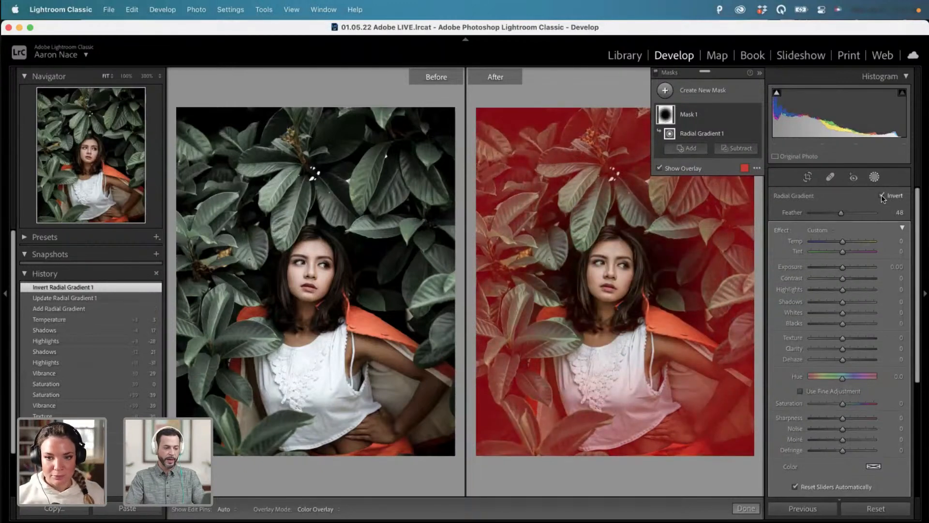
left_click(882, 196)
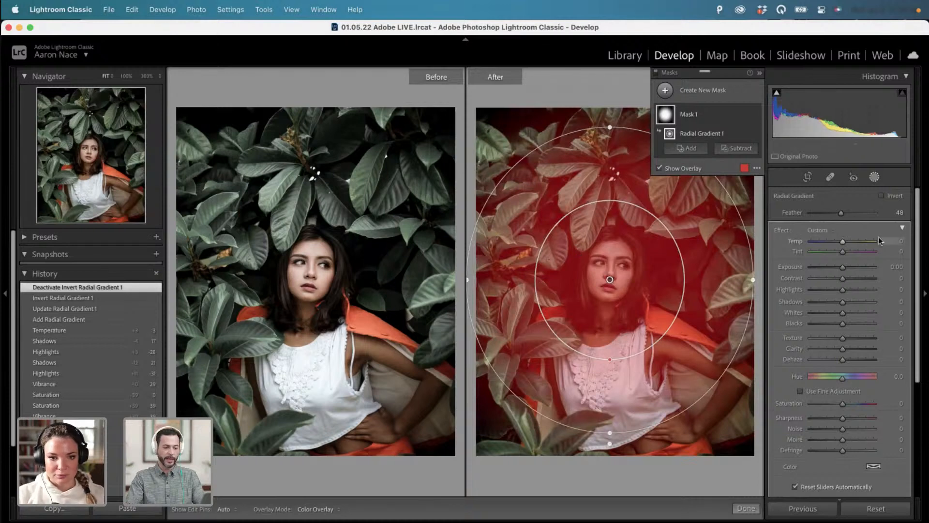
left_click(881, 196)
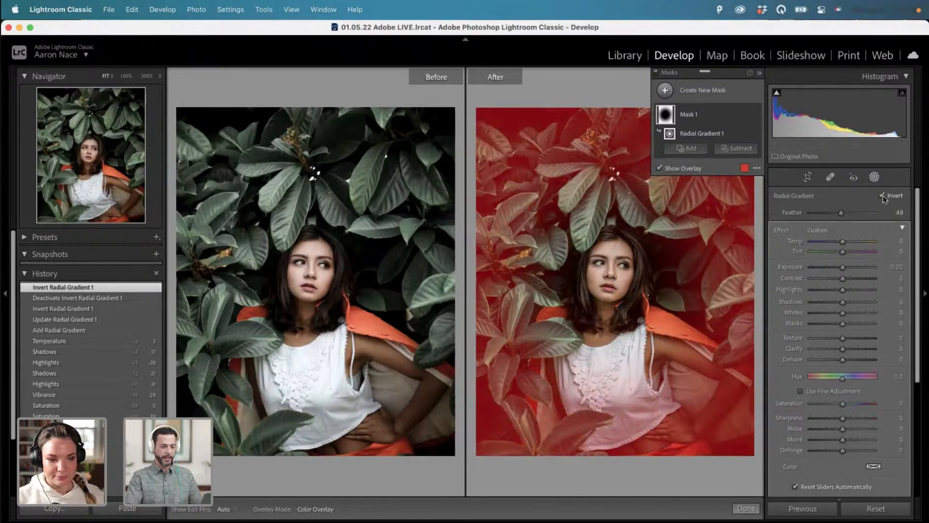
mouse_move(843, 209)
left_mouse_down()
mouse_move(852, 211)
mouse_move(809, 214)
mouse_move(832, 215)
left_mouse_up()
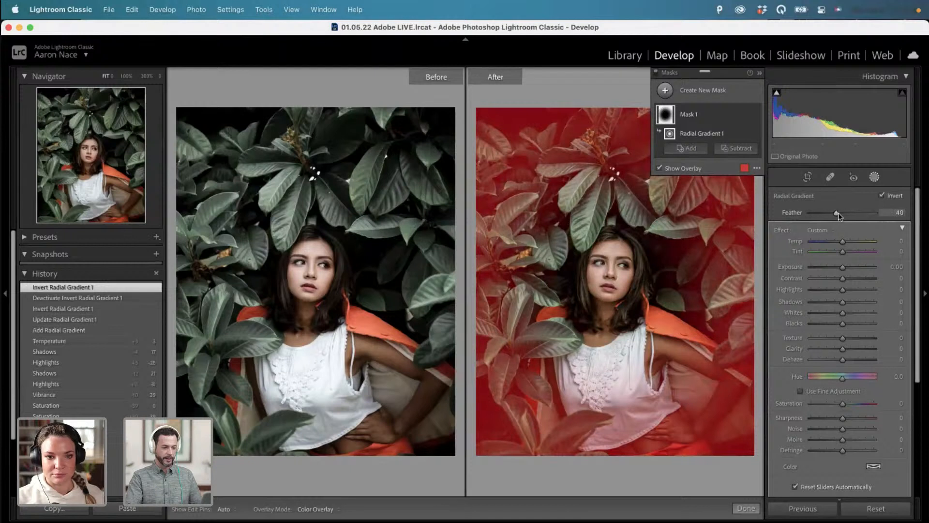
left_click_drag(844, 216, 850, 216)
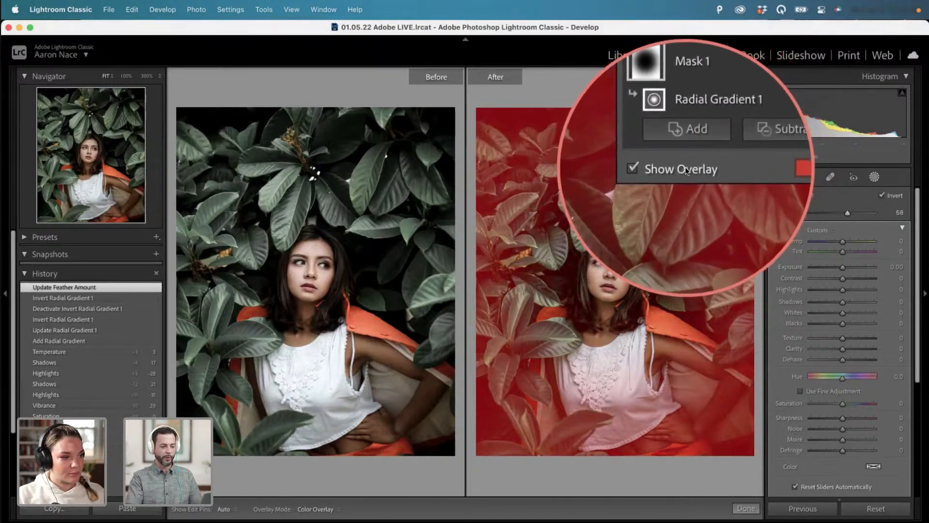
Try blue and teal colours for the mask overlay, lower the overlay's opacity slightly, and return its colour to red.
left_click(687, 170)
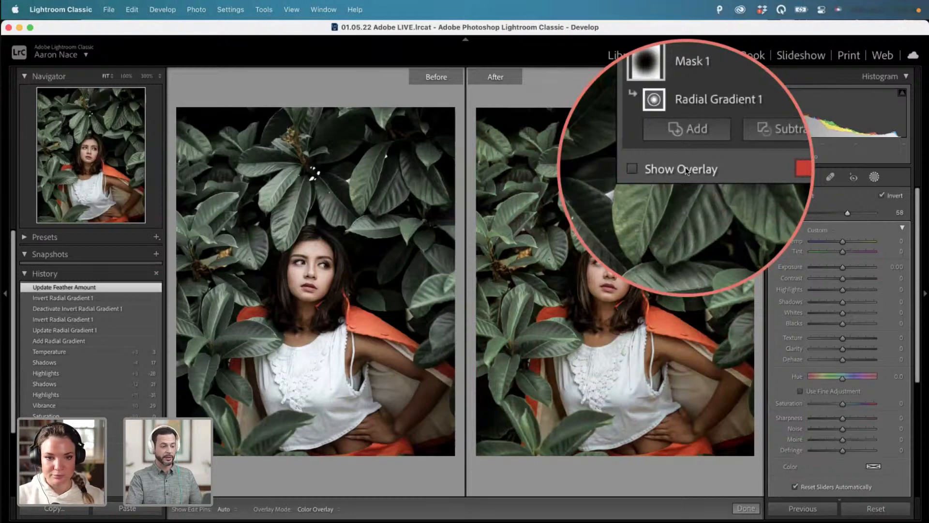
left_click(687, 171)
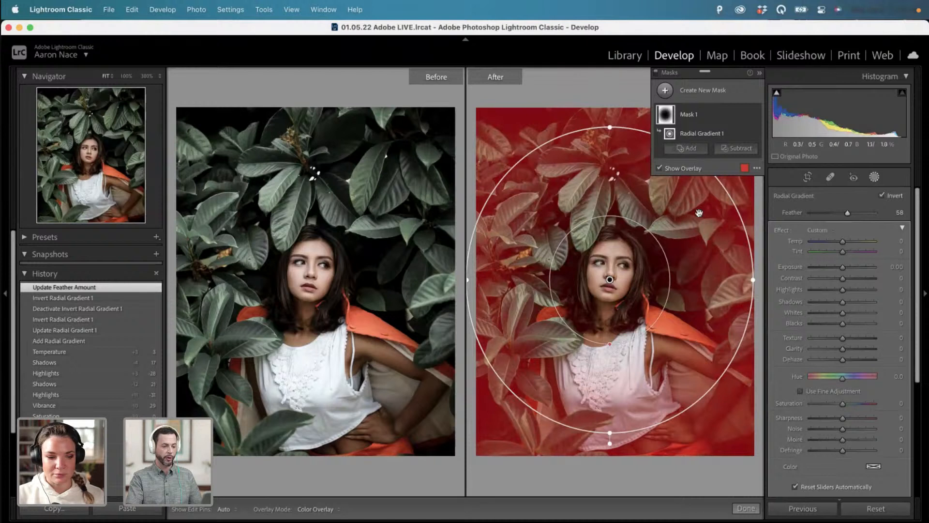
left_click(744, 168)
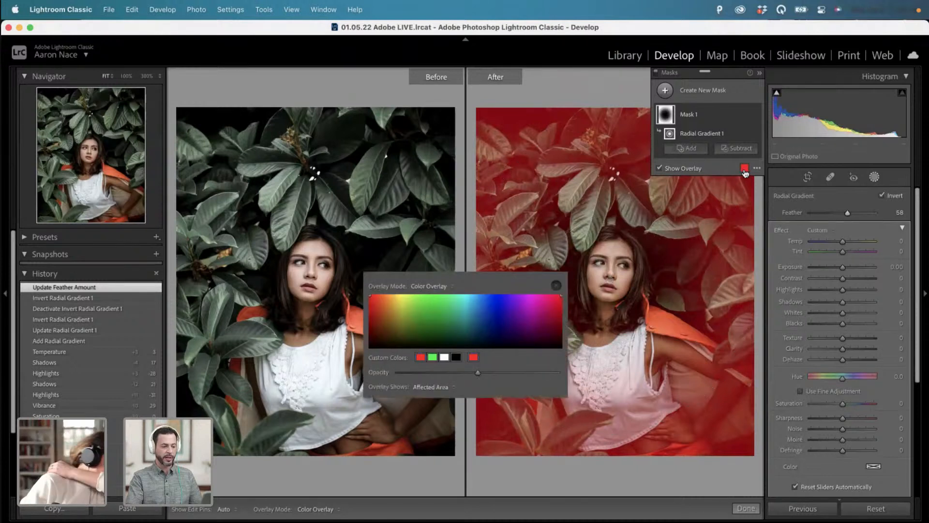
left_click(519, 324)
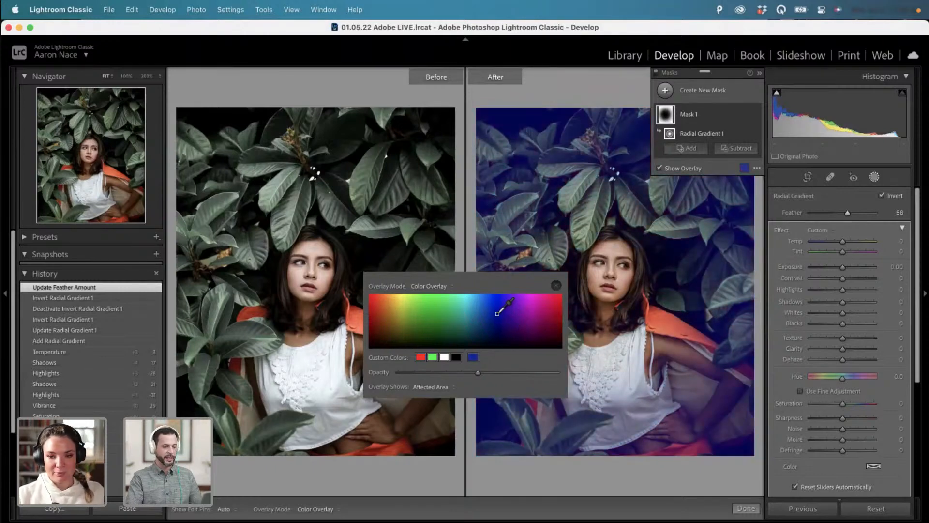
mouse_move(452, 305)
left_mouse_down()
mouse_move(392, 301)
mouse_move(415, 286)
mouse_move(416, 294)
mouse_move(459, 293)
left_mouse_up()
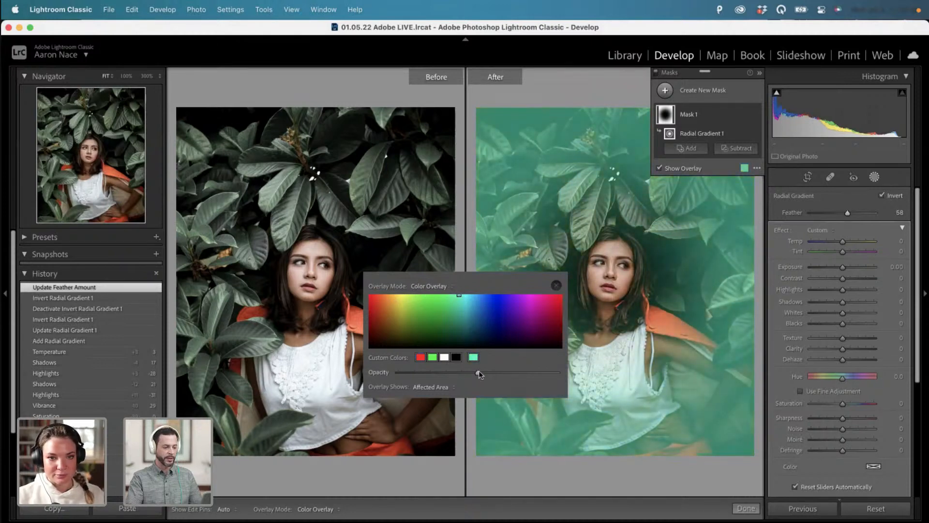
left_click_drag(479, 371, 442, 373)
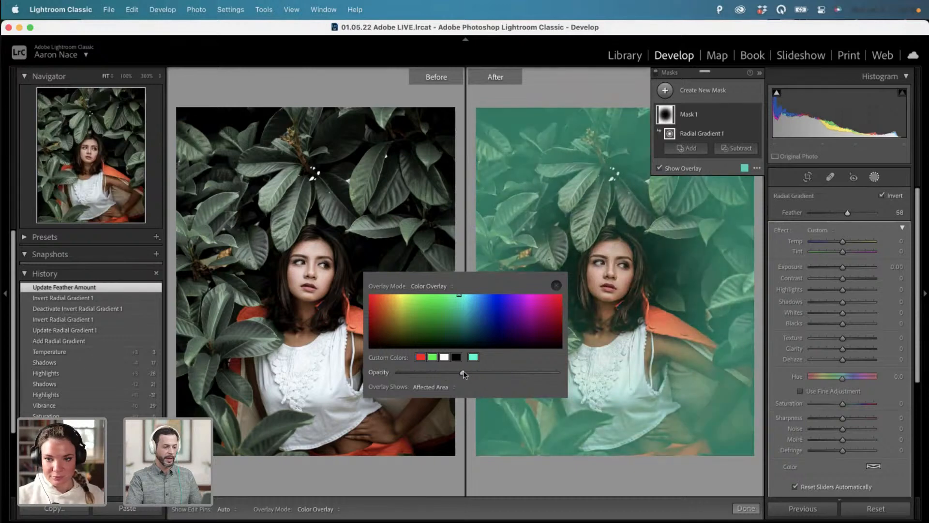
left_click_drag(407, 304, 351, 285)
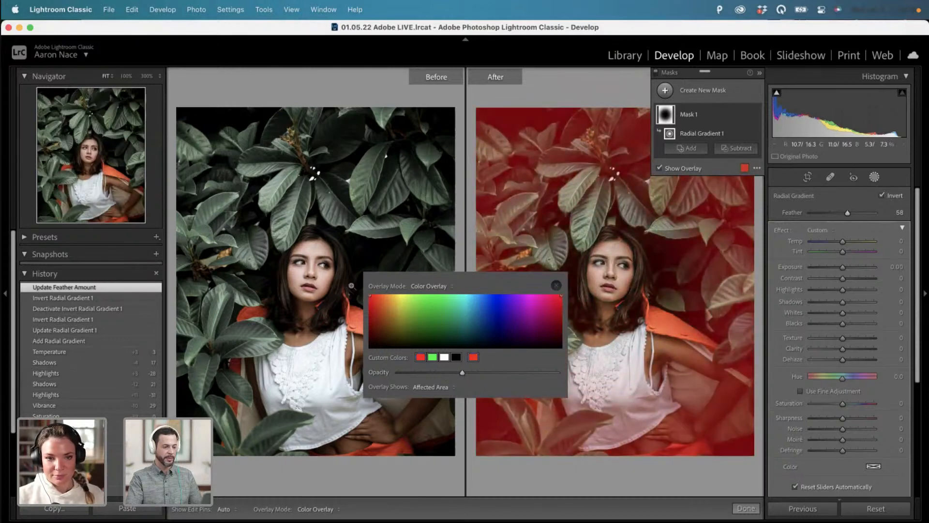
left_click(556, 286)
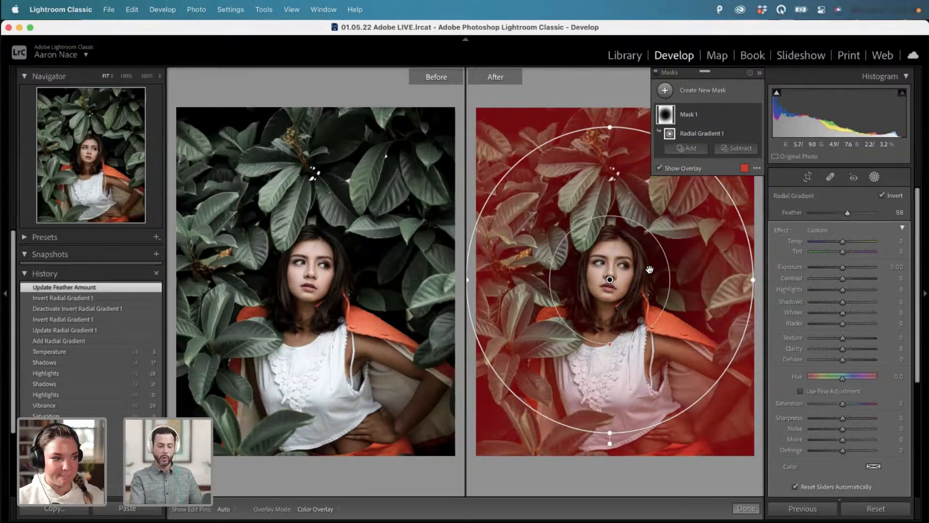
Compare the After view with the red mask overlay hidden and shown.
key("o")
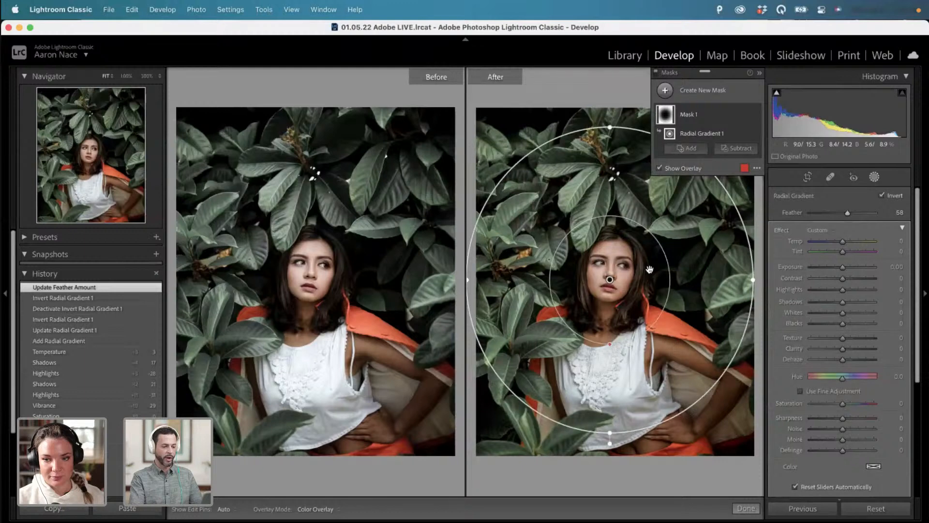
key("o")
key("o")
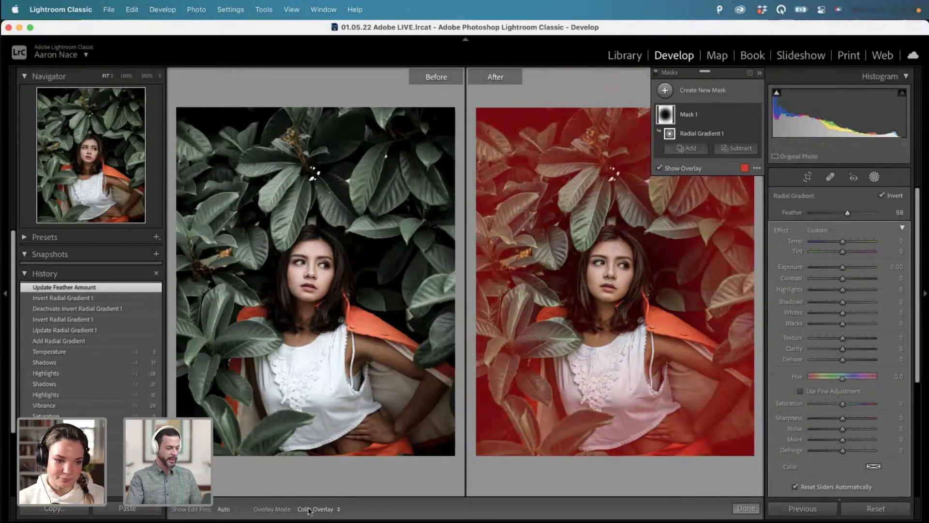
mouse_move(611, 288)
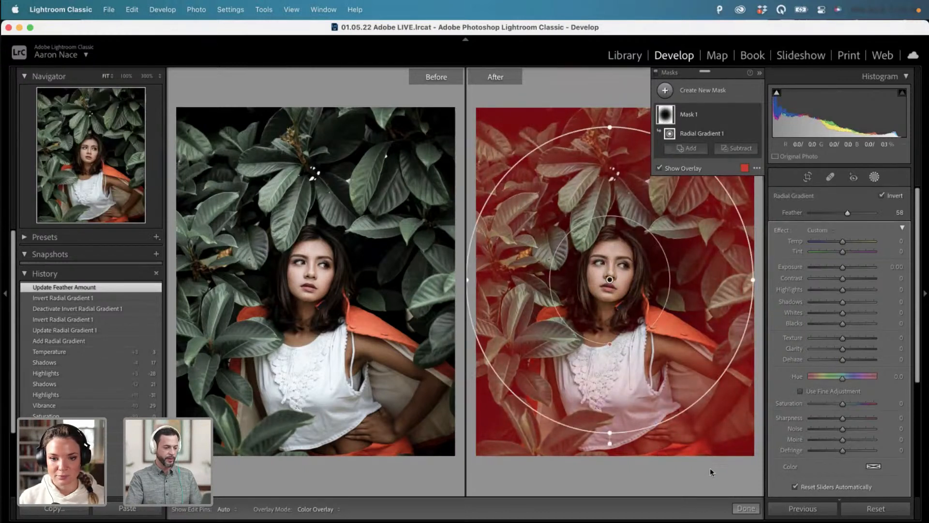
key("o")
key("o")
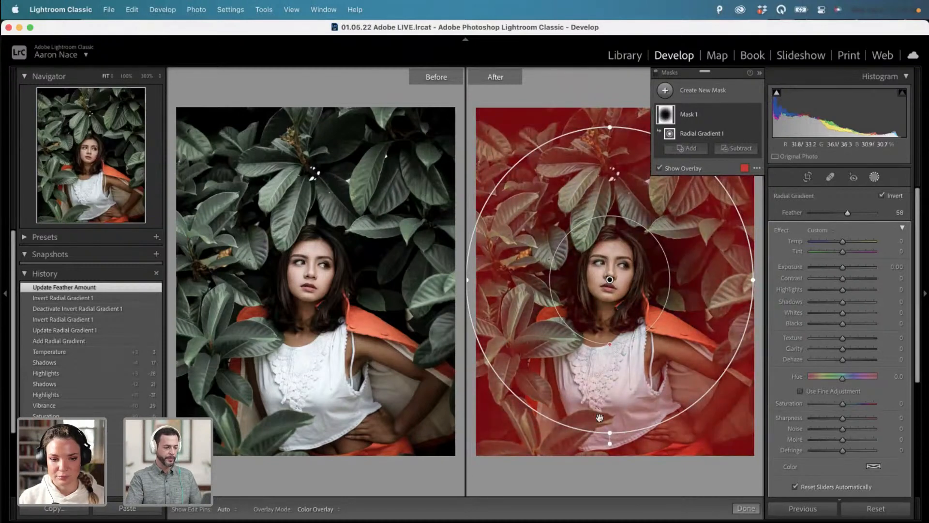
Hide the radial gradient's edit pins and show the photo's info overlay.
key("h")
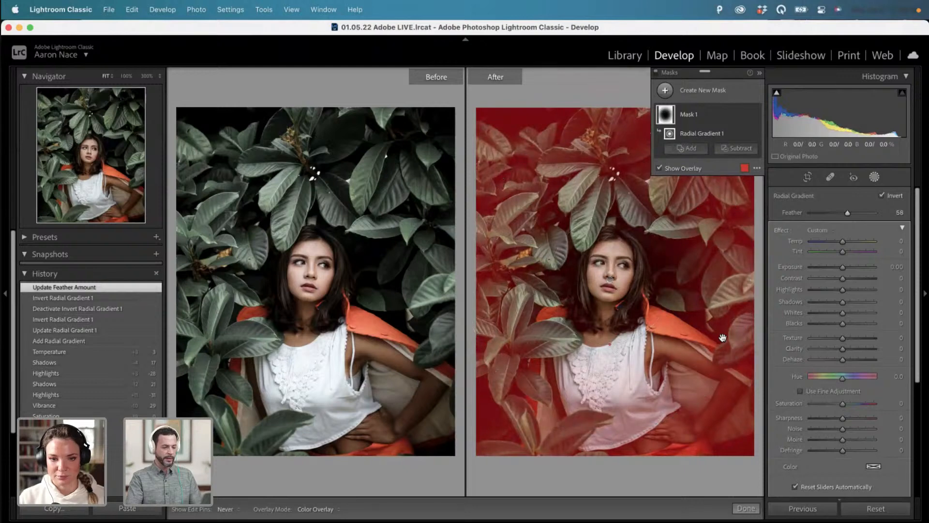
key("i")
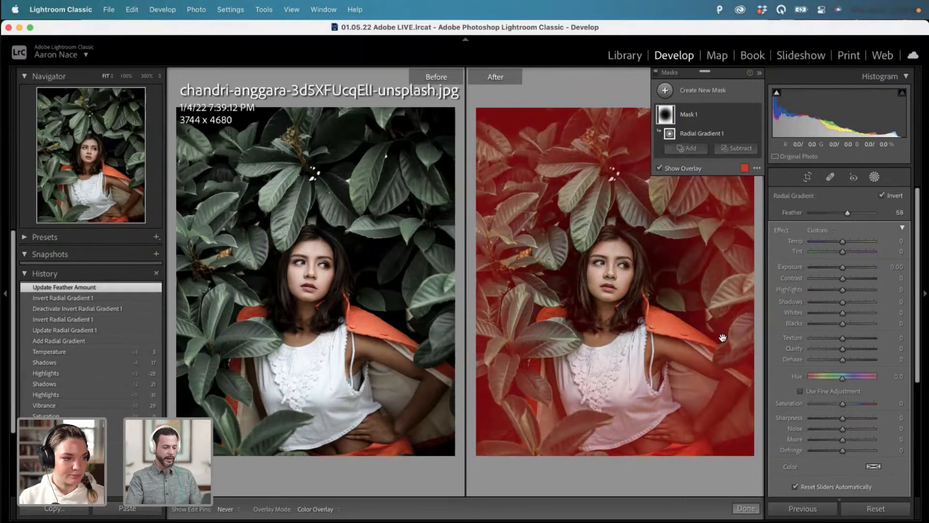
Compare the After view with the red mask overlay and edit pins toggled off and on, leaving both shown.
key("o")
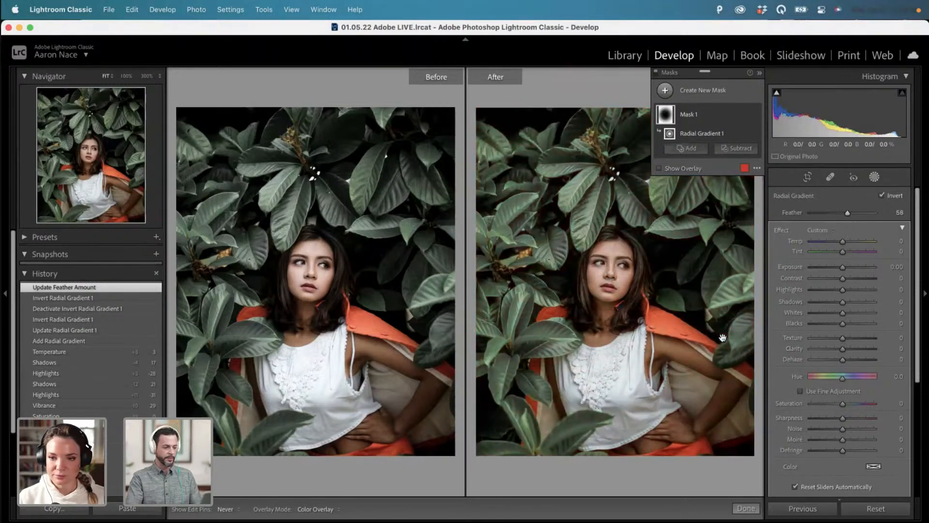
key("h")
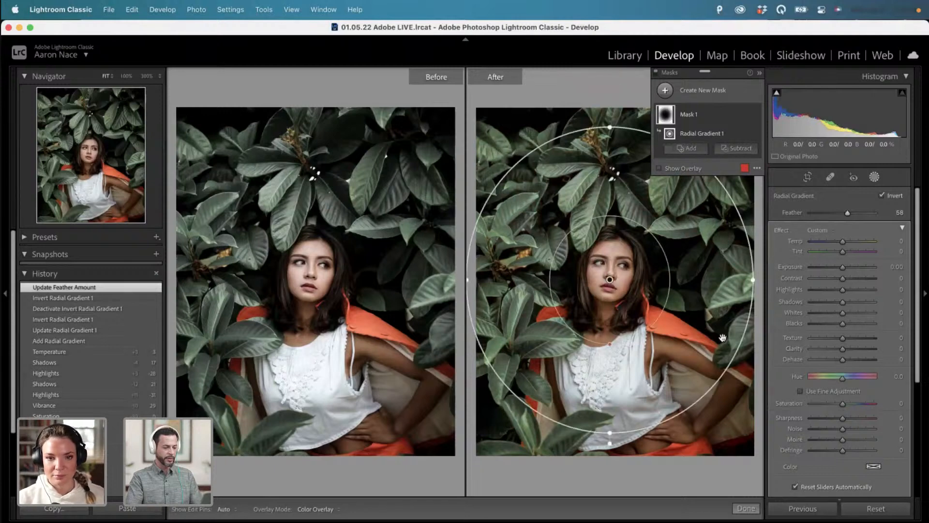
key("o")
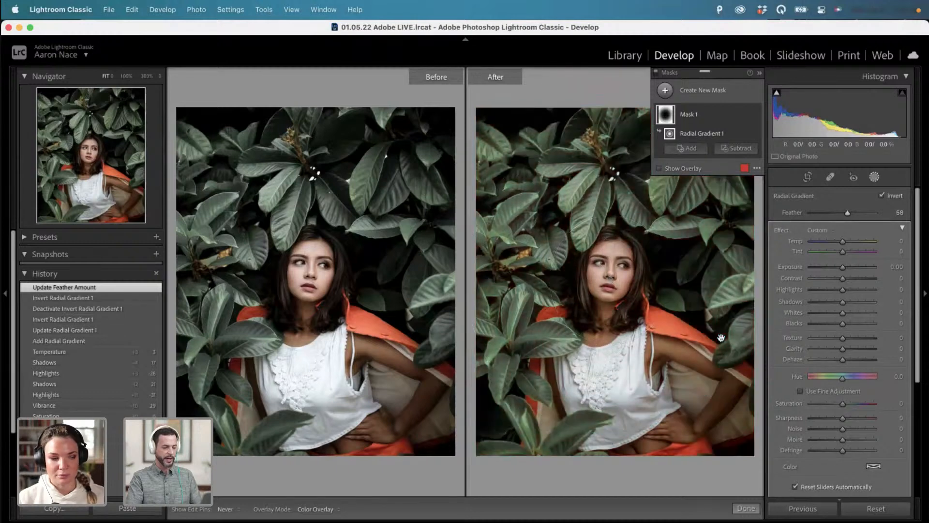
key("h")
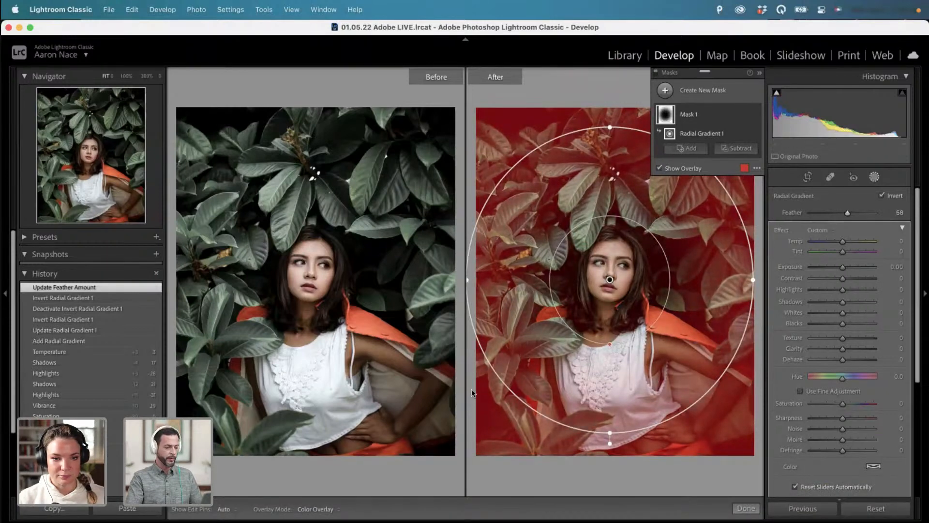
Preview the radial mask in the Image on Black and White on Black overlay modes, and return to Color Overlay.
left_click(757, 169)
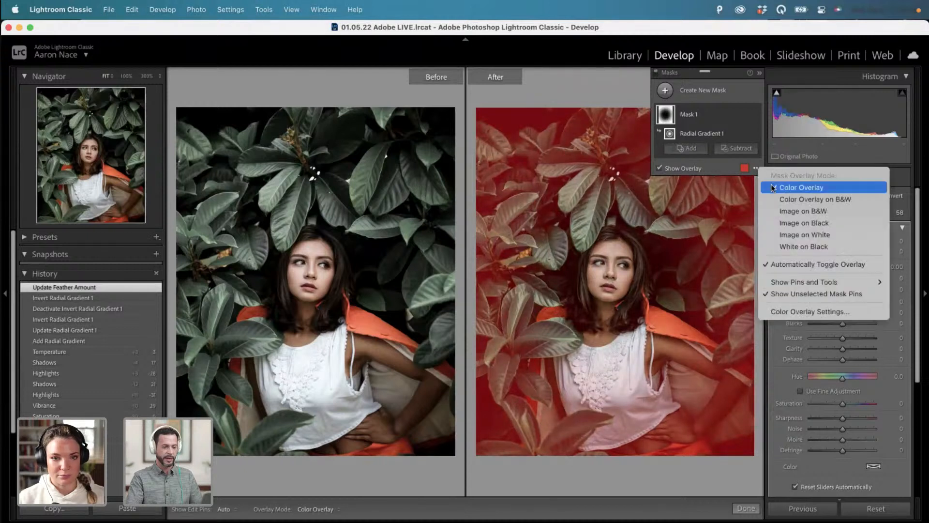
left_click(791, 223)
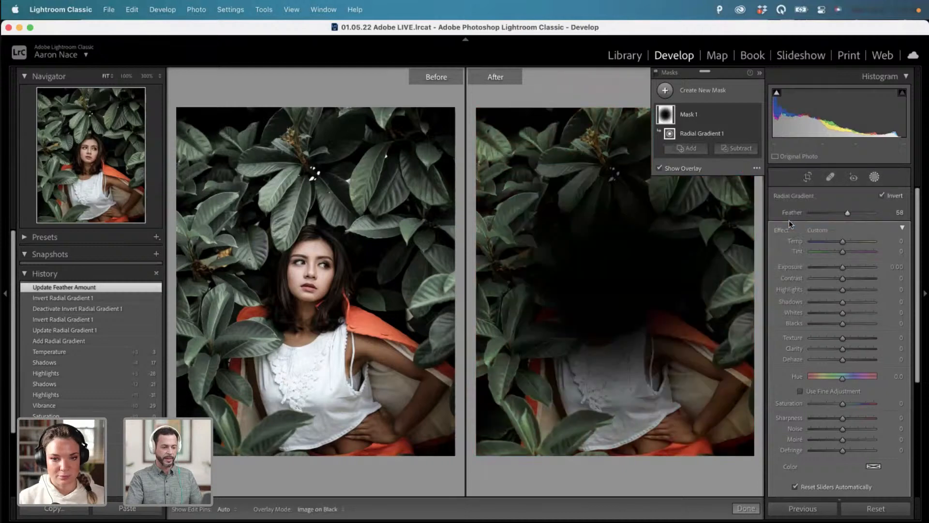
left_click(756, 168)
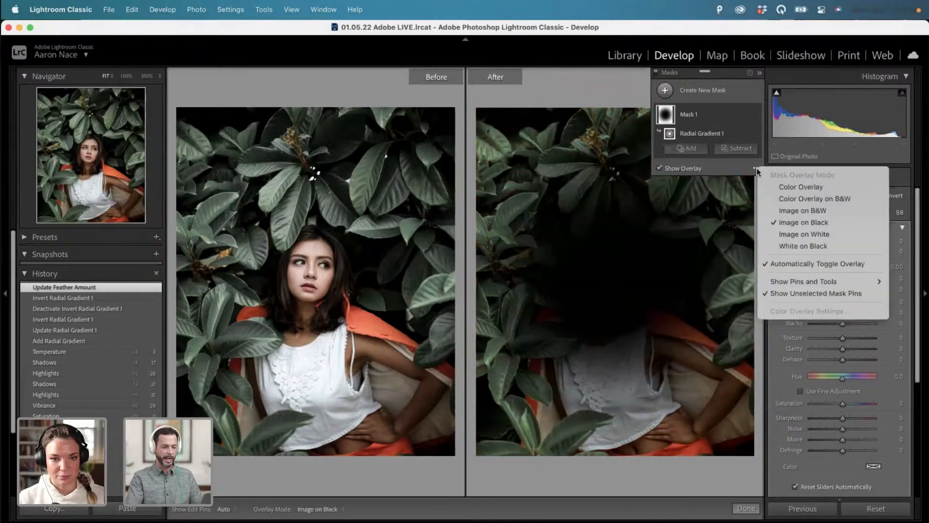
left_click(797, 246)
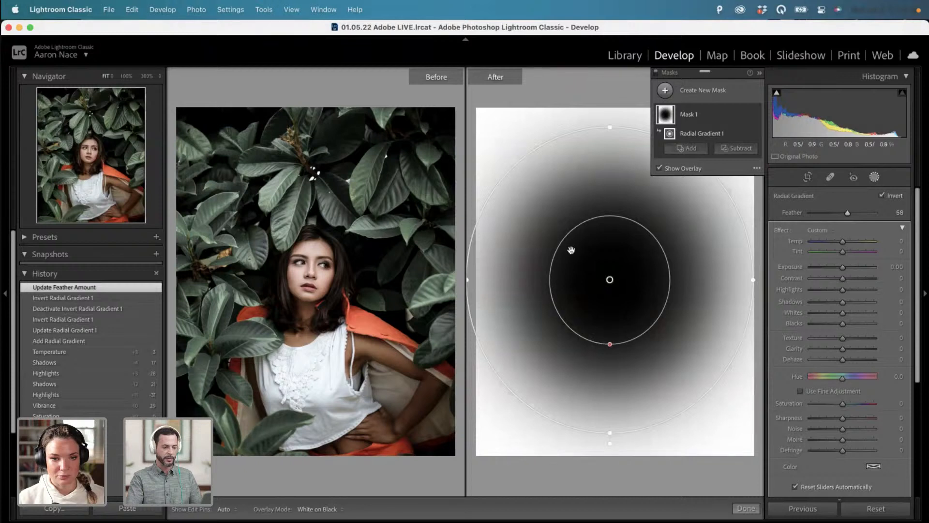
left_click(756, 168)
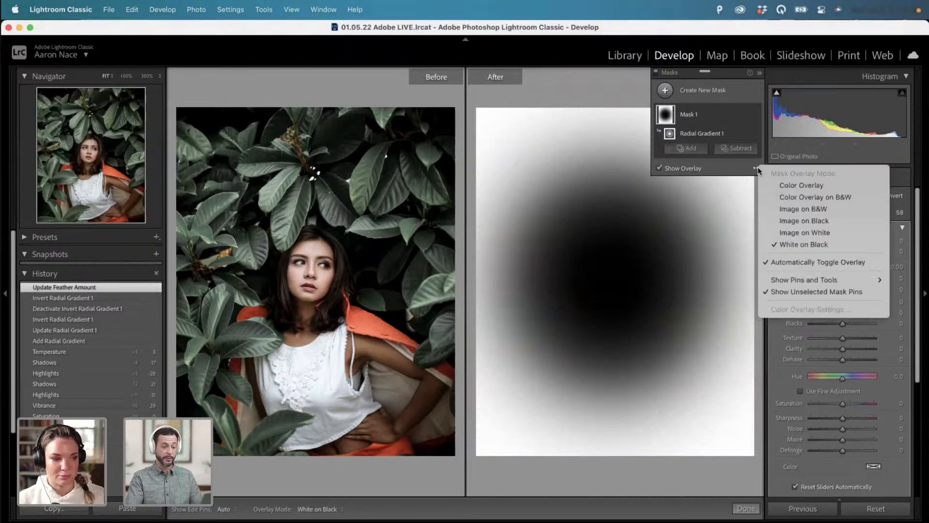
left_click(788, 187)
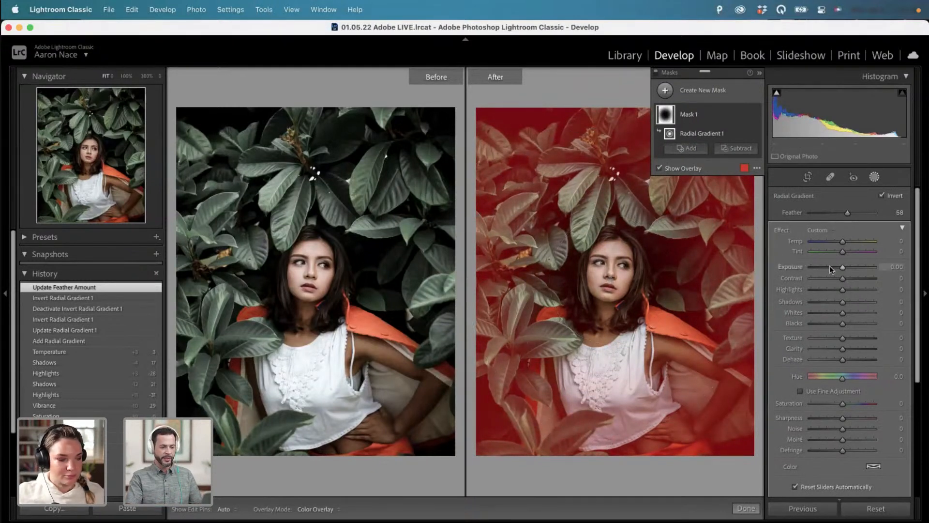
Hide the mask overlay and darken the area around the woman by setting the inverted gradient's exposure to -1.57.
key("o")
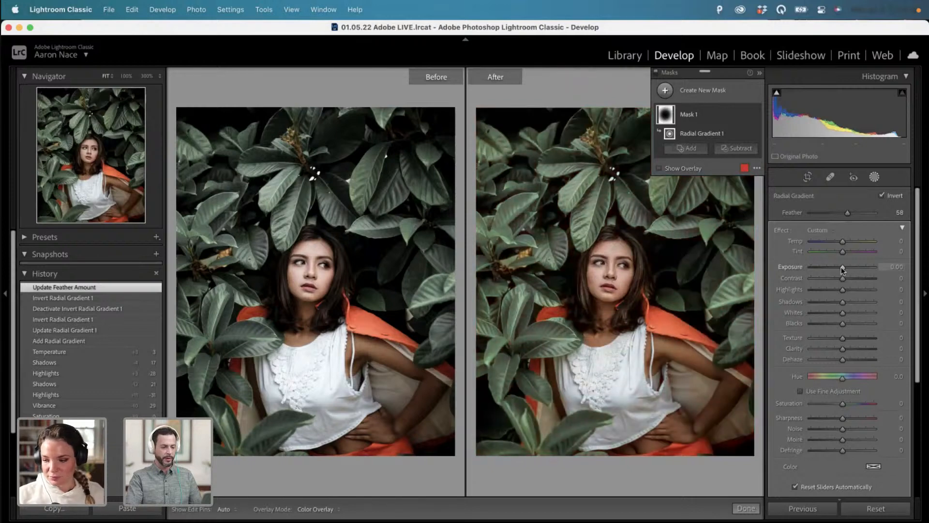
left_click_drag(841, 266, 831, 267)
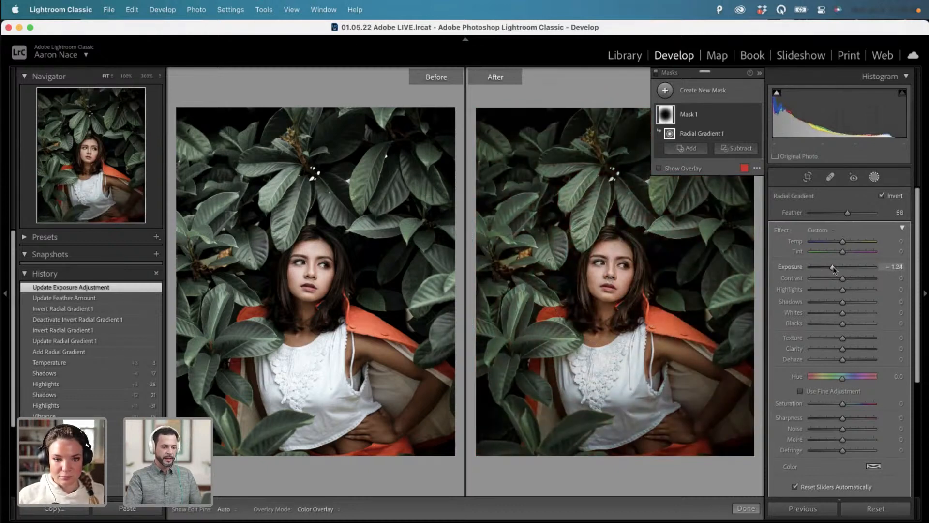
mouse_move(832, 267)
left_mouse_down()
mouse_move(844, 266)
mouse_move(830, 269)
left_mouse_up()
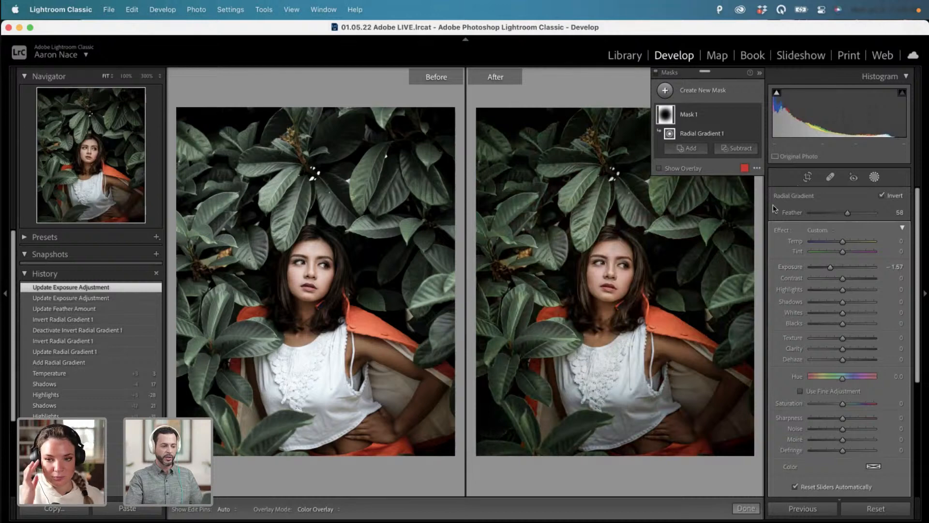
Add a second radial gradient mask centred on the woman's face, and set its exposure to 0.23 with the overlay hidden.
left_click(666, 91)
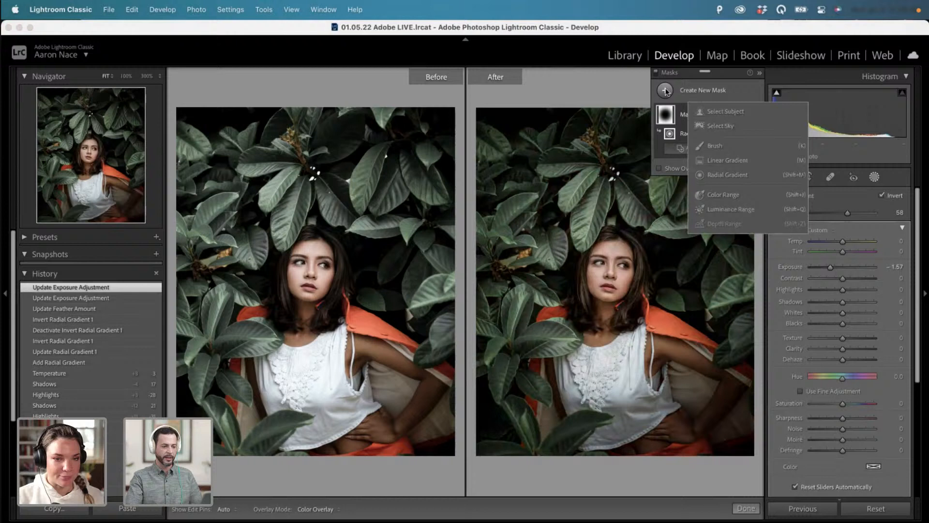
left_click(724, 176)
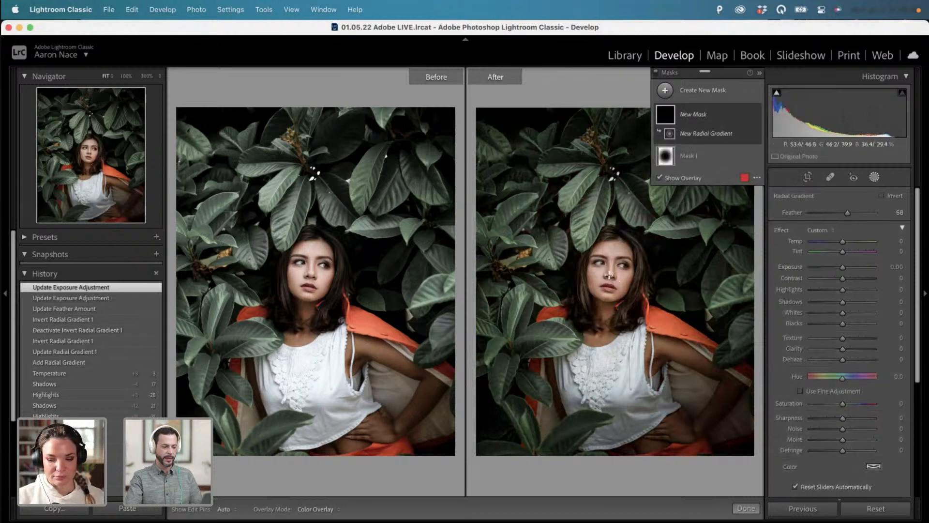
left_click_drag(609, 274, 715, 383)
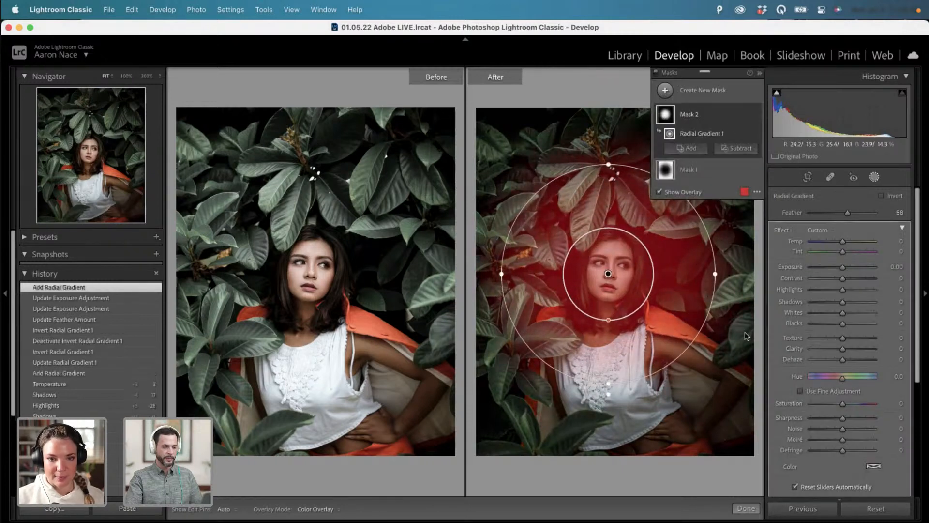
key("o")
left_click_drag(843, 266, 845, 269)
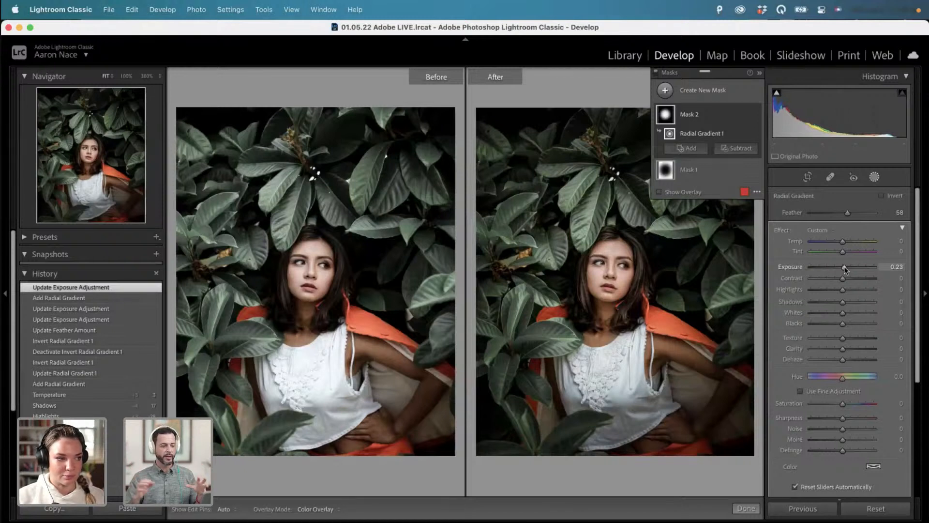
Hide the edit pins and compare the After view with all masks turned off and on, leaving the masks enabled.
key("ctrl+alt+m")
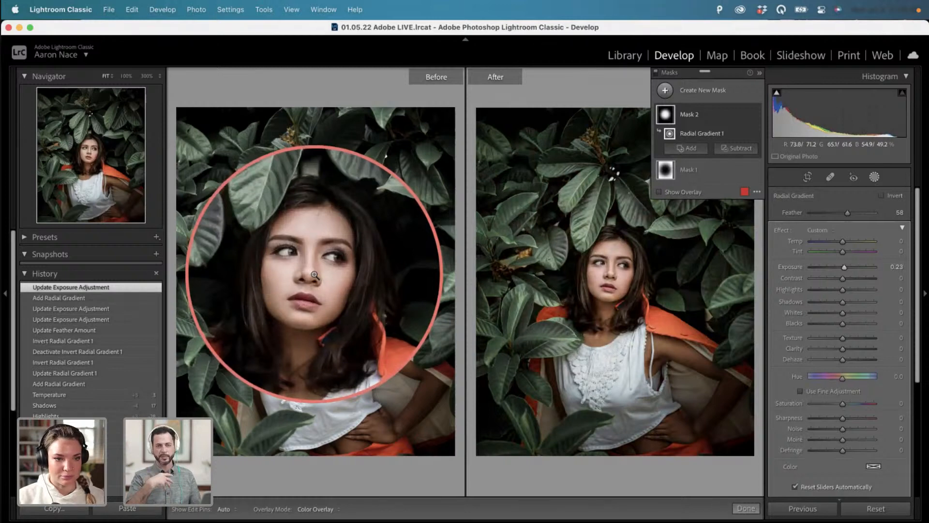
key("ctrl+alt+m")
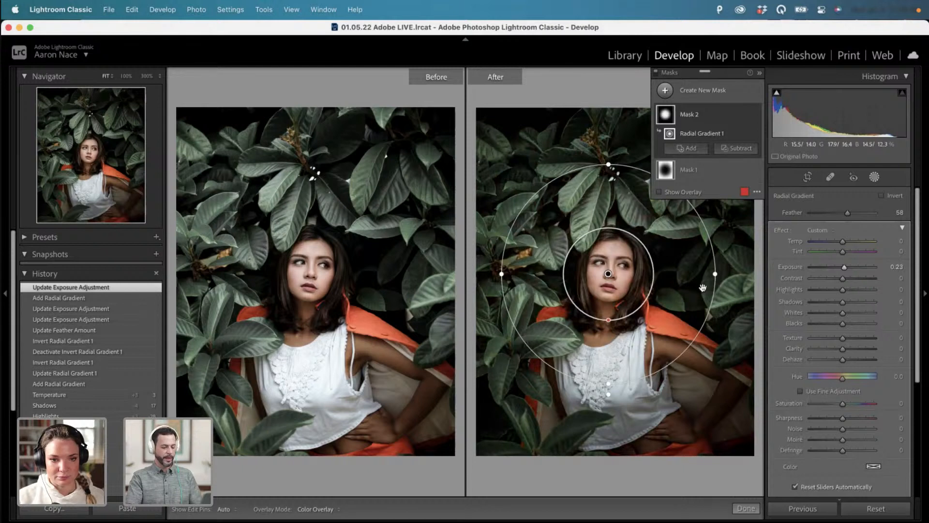
key("h")
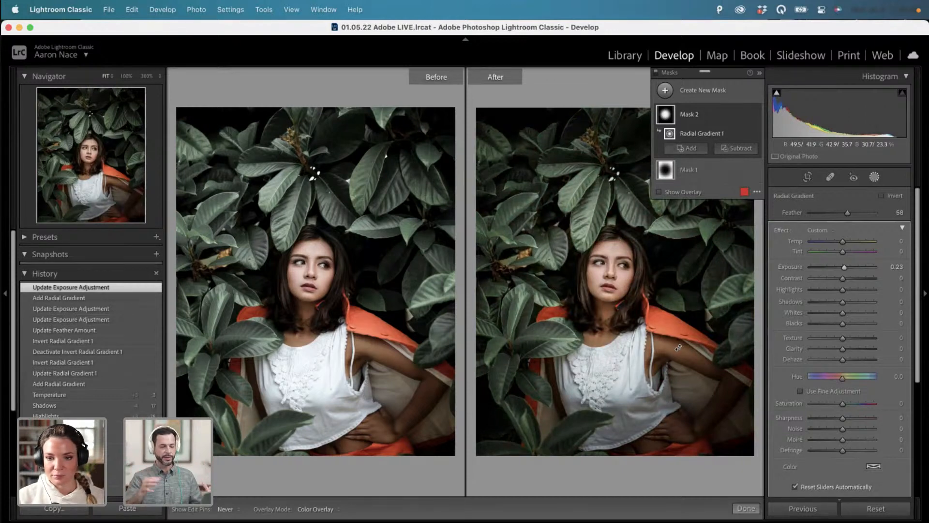
mouse_move(677, 181)
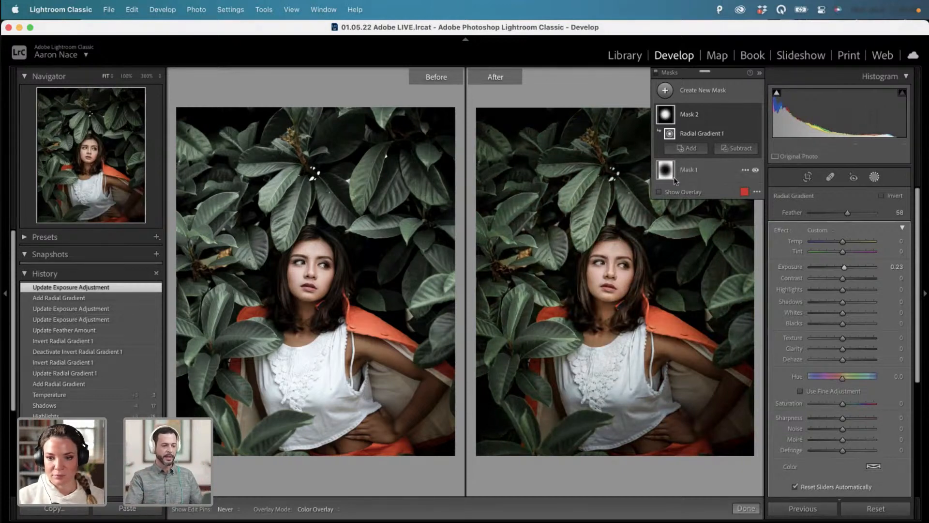
left_click(656, 75)
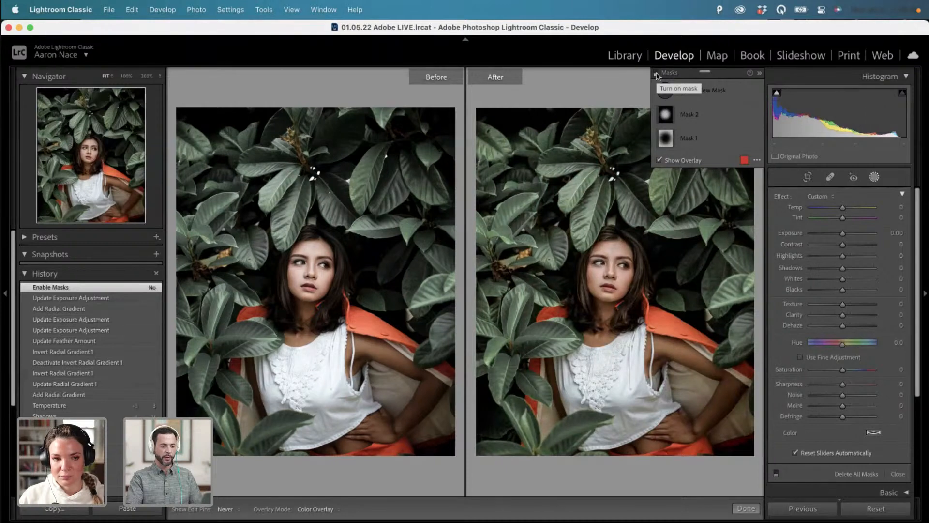
left_click(656, 75)
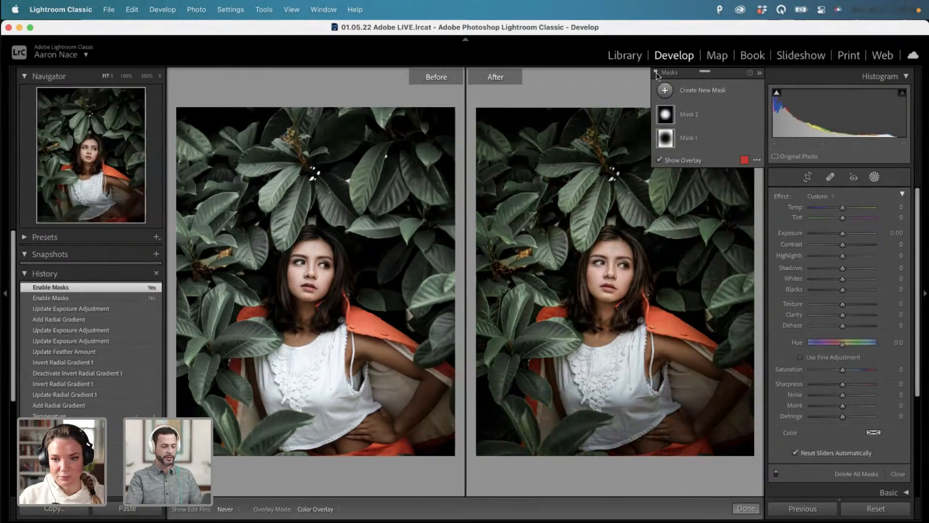
left_click(657, 74)
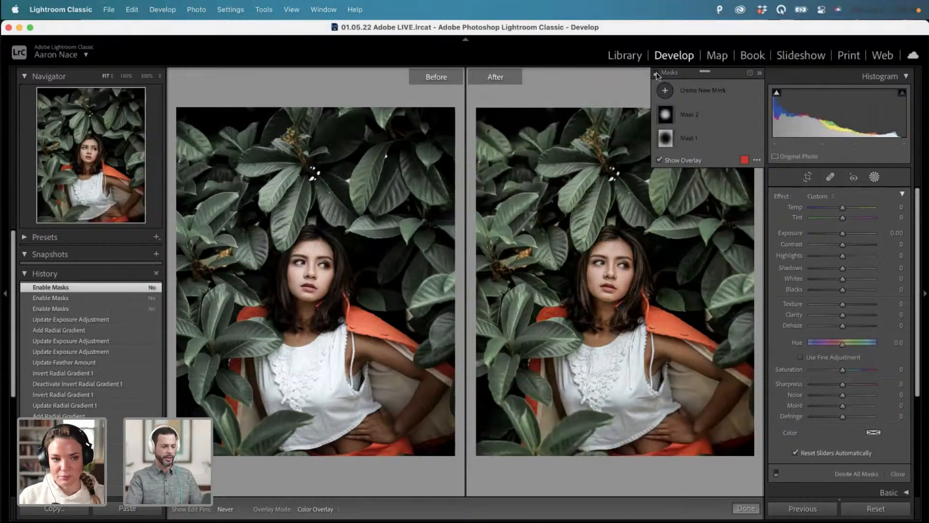
left_click(656, 74)
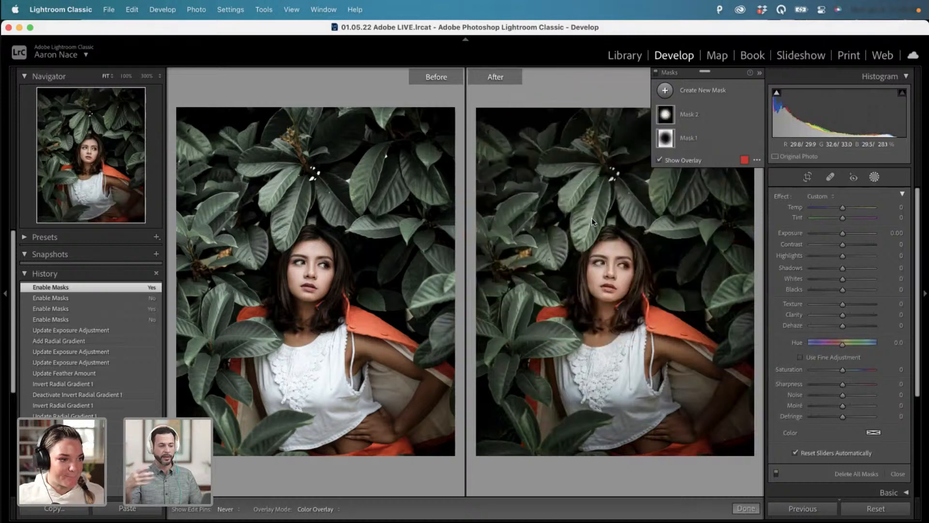
Add a Color Range mask sampled from the green leaf above the woman's head, and check its coverage with the overlay off and on.
left_click(665, 90)
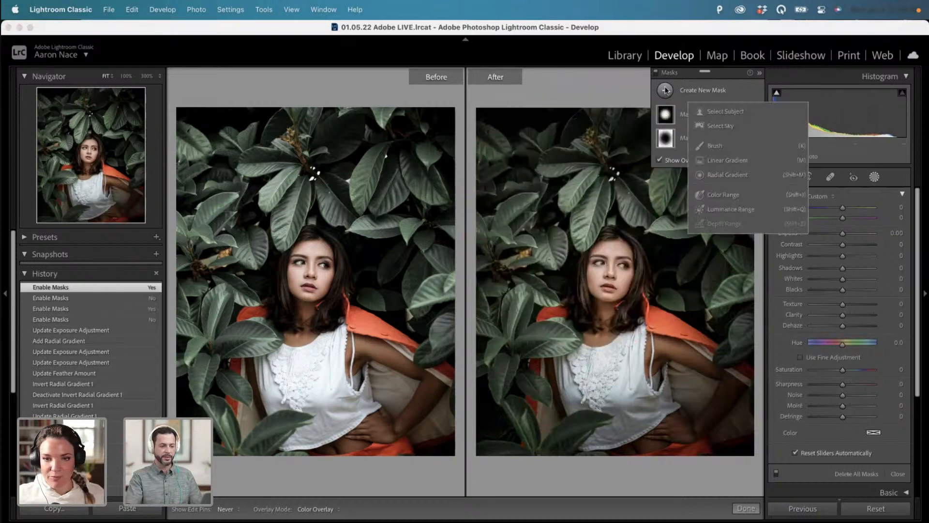
left_click(721, 194)
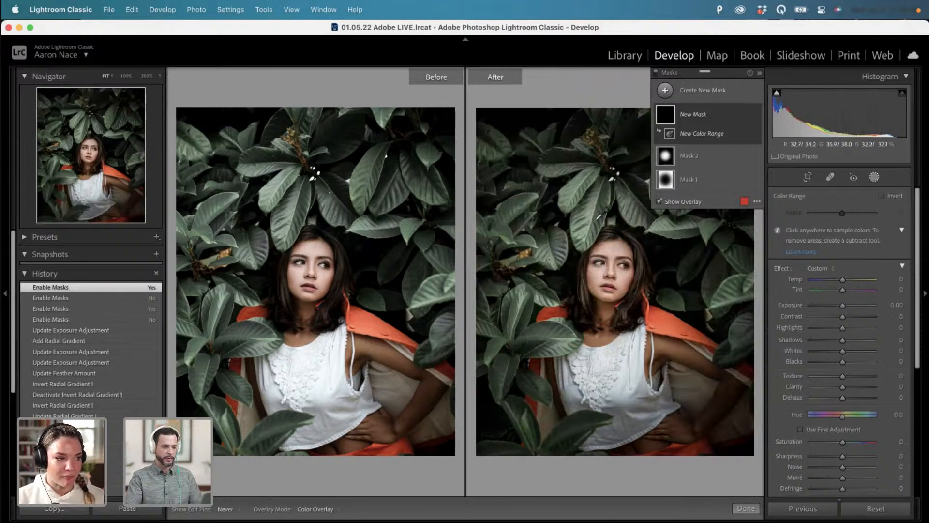
left_click(599, 216)
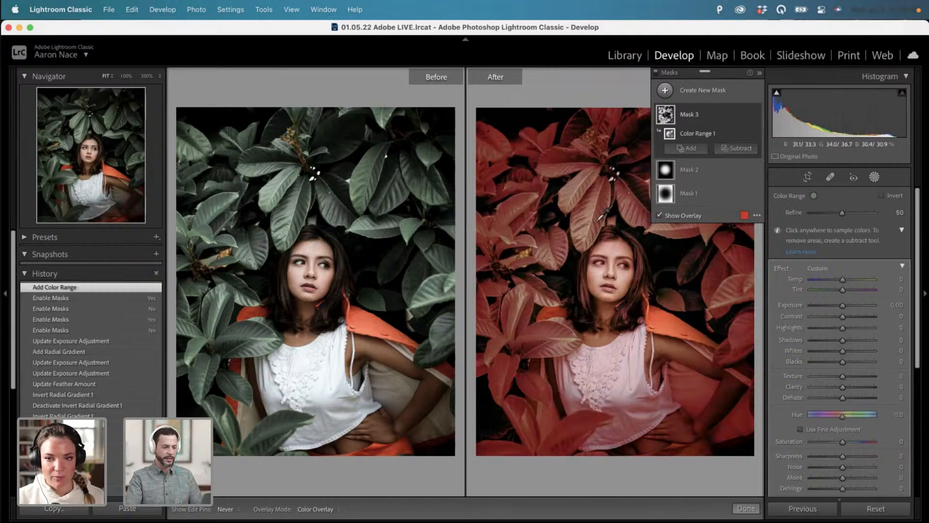
left_click(660, 215)
left_click(659, 215)
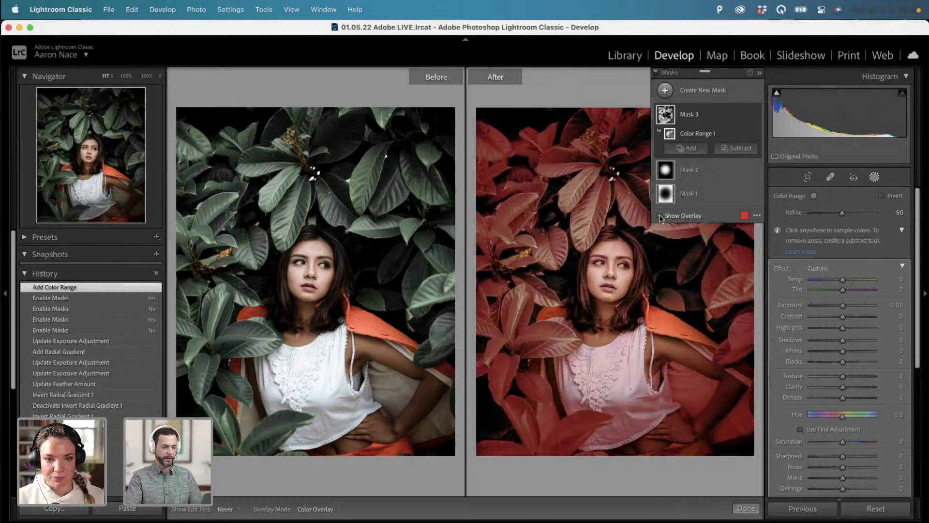
left_click(659, 215)
left_click(659, 215)
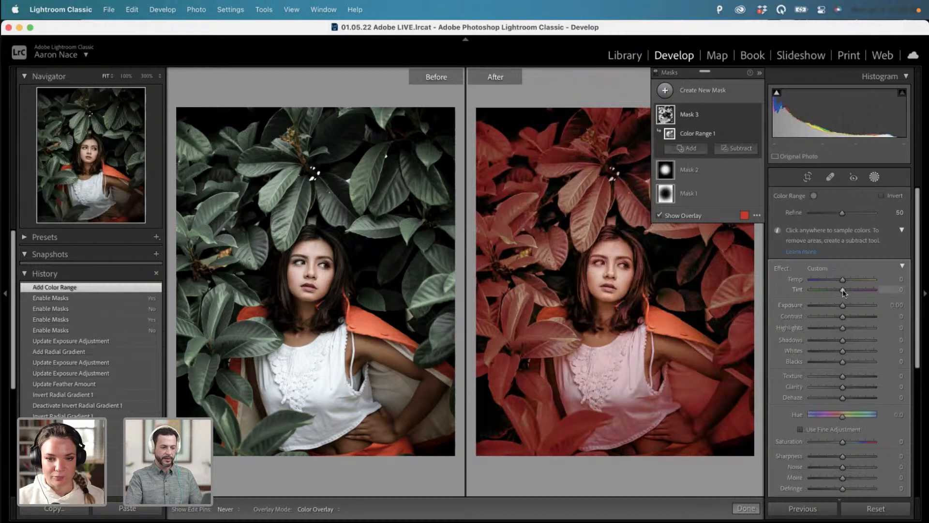
Hide the overlay and set the Color Range mask's tint to -30, temperature to 15 and saturation to 5.
key("o")
left_click_drag(839, 289, 836, 290)
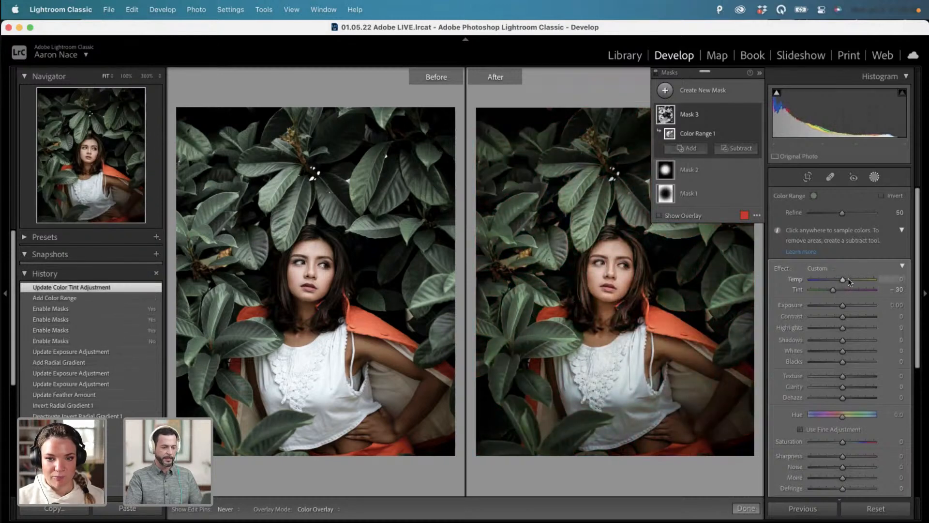
left_click_drag(847, 278, 850, 281)
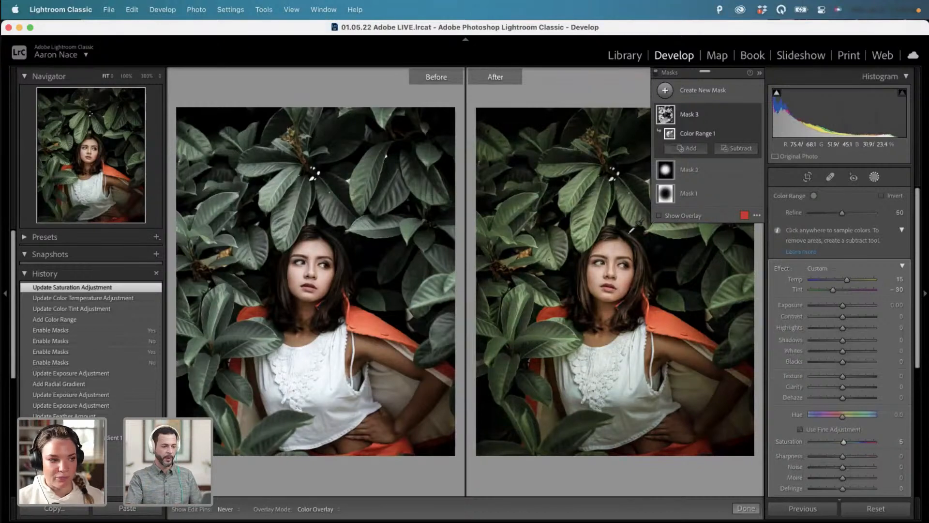
Turn the Color Range mask's overlay back on to examine which areas it covers.
mouse_move(676, 128)
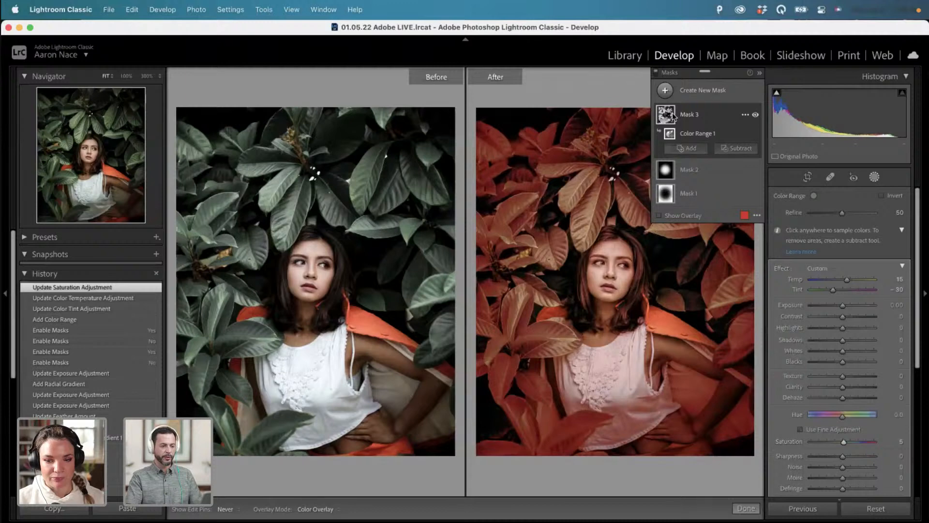
left_click(673, 115)
left_click(673, 115)
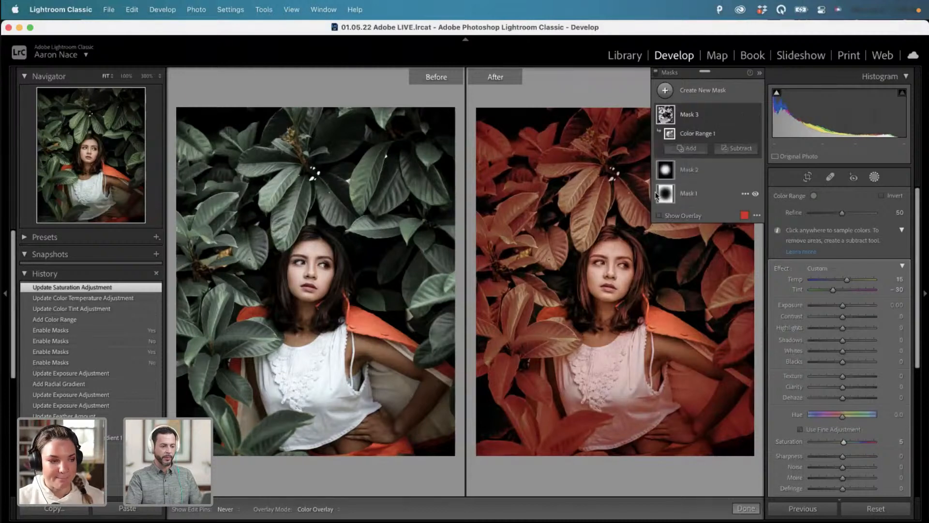
left_click(658, 217)
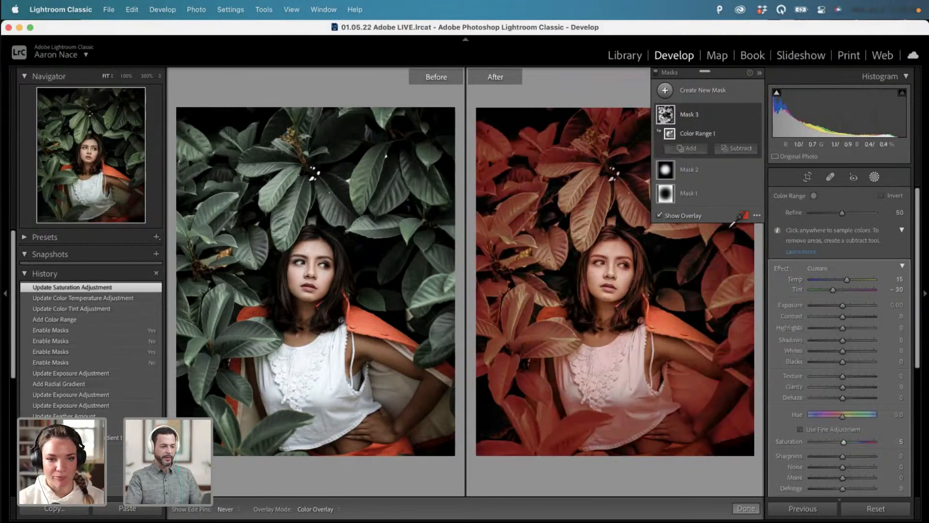
Switch the mask overlay color to blue to compare the Color Range coverage, and set it back to red.
left_click(745, 215)
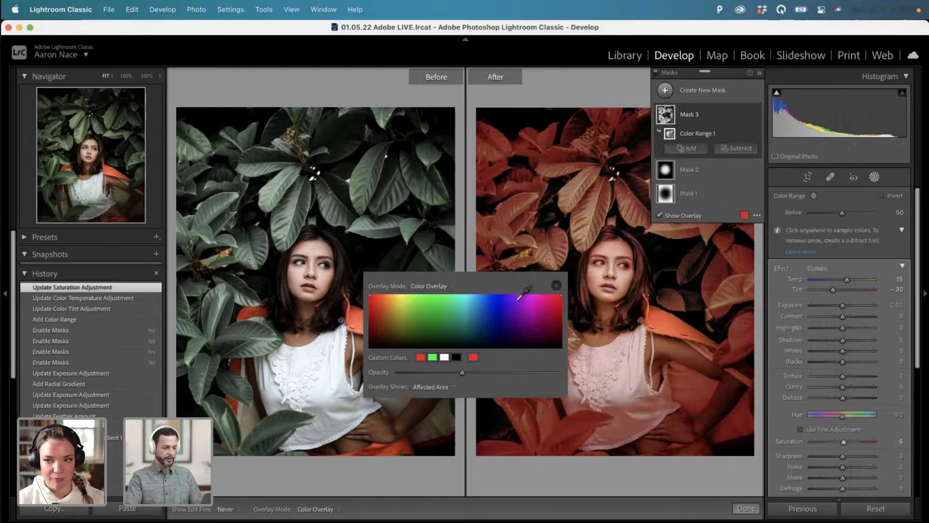
left_click(491, 303)
mouse_move(492, 304)
left_mouse_down()
mouse_move(518, 296)
mouse_move(497, 296)
left_mouse_up()
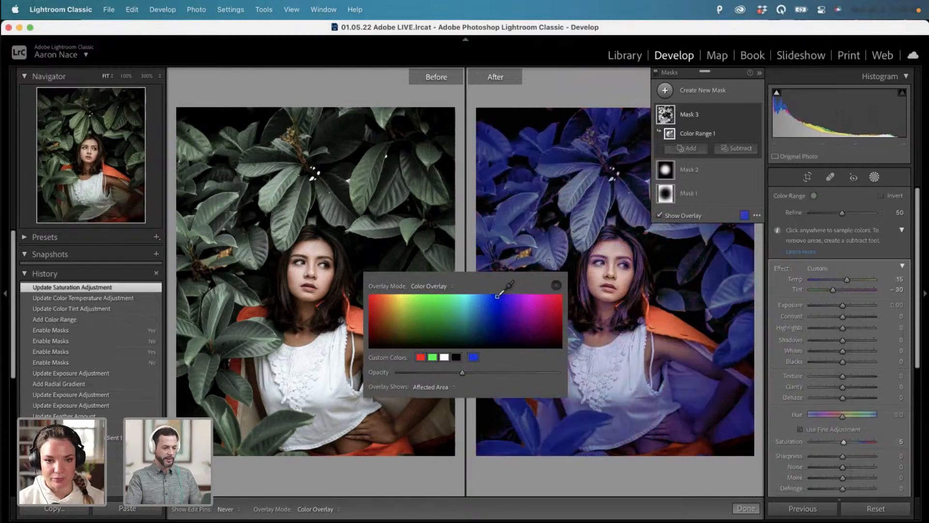
left_click(556, 285)
mouse_move(597, 183)
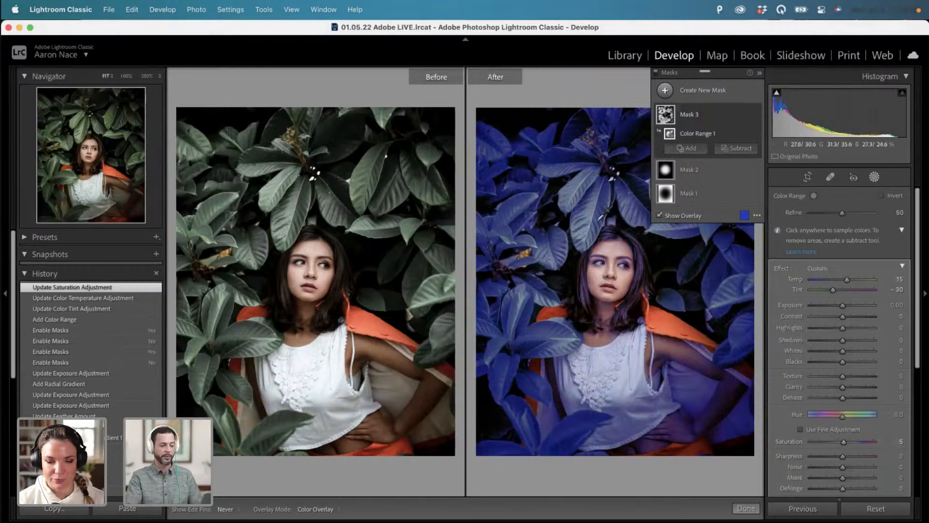
left_click(746, 216)
left_click_drag(420, 312, 344, 275)
left_click(556, 286)
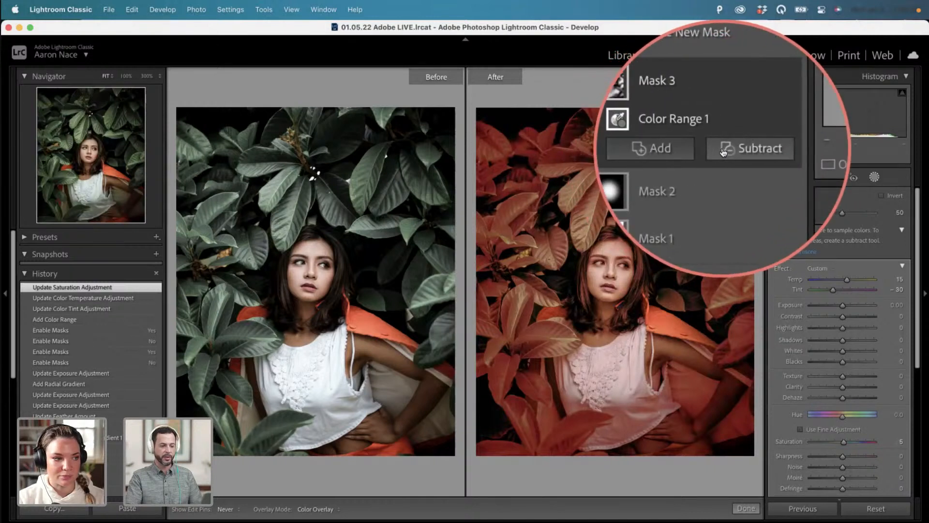
Subtract a Brush from the leaf Color Range mask and paint over the woman's face and neck with a brush about size 15.
left_click(723, 153)
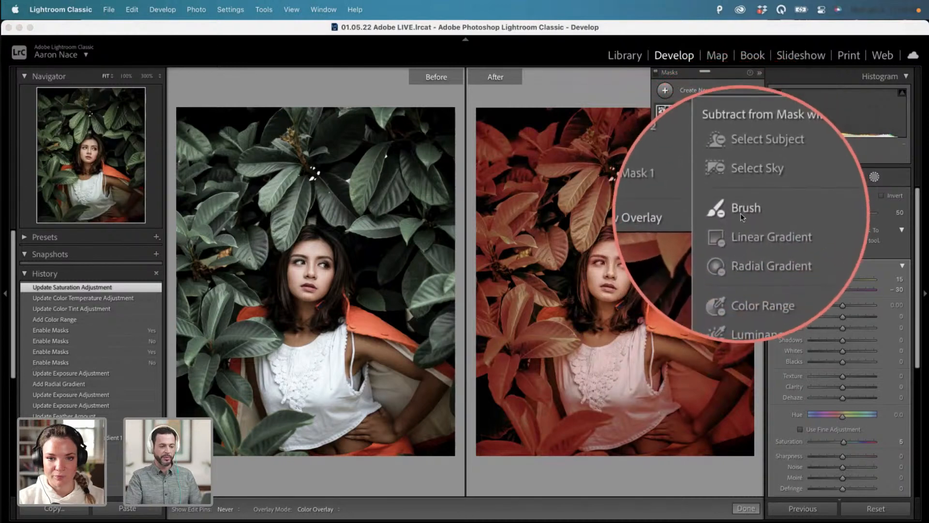
left_click(741, 213)
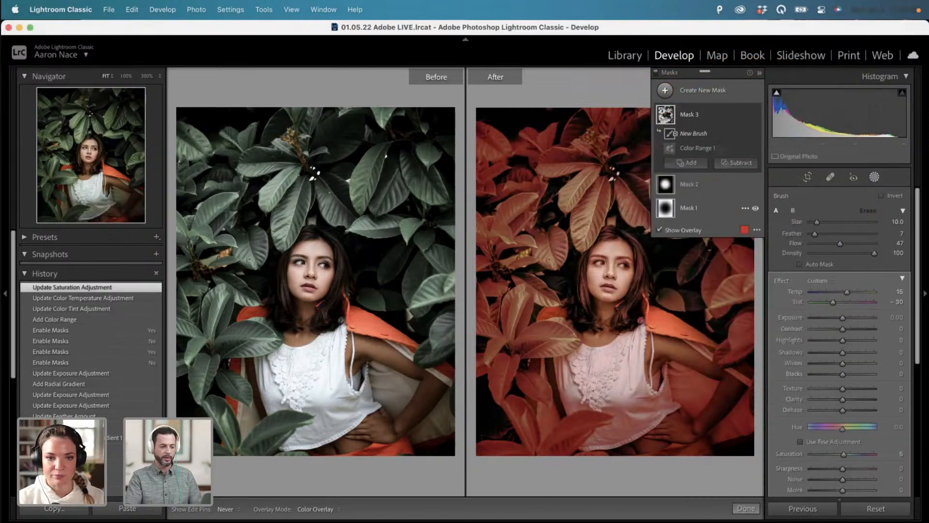
key("]")
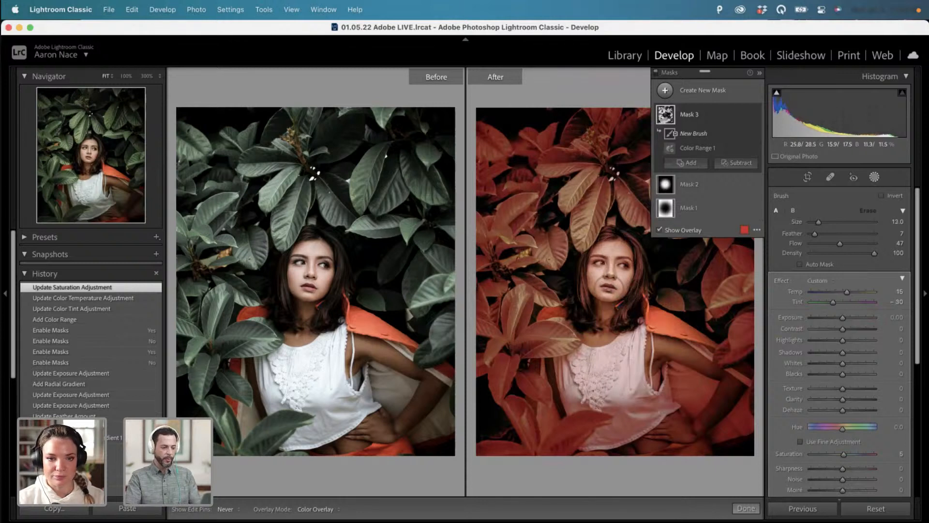
mouse_move(611, 284)
left_mouse_down()
mouse_move(610, 259)
mouse_move(600, 261)
mouse_move(622, 276)
mouse_move(601, 274)
mouse_move(622, 246)
mouse_move(609, 277)
mouse_move(618, 290)
mouse_move(609, 342)
mouse_move(600, 334)
left_mouse_up()
mouse_move(587, 297)
left_mouse_down()
mouse_move(612, 259)
mouse_move(611, 278)
mouse_move(604, 272)
mouse_move(617, 291)
left_mouse_up()
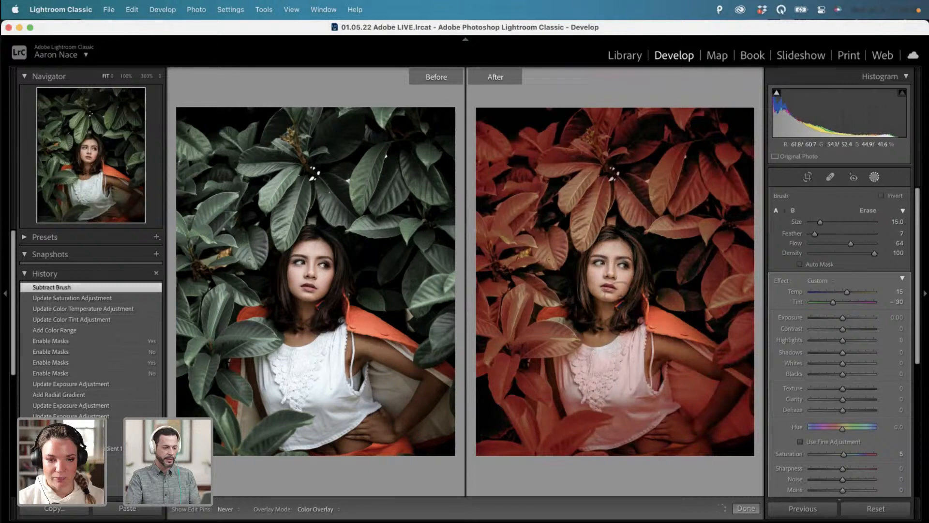
Paint the white top out of the mask, and remove the area by her elbow with brush size 12.
mouse_move(618, 344)
left_mouse_down()
mouse_move(625, 381)
mouse_move(648, 352)
mouse_move(656, 402)
mouse_move(601, 438)
mouse_move(631, 406)
mouse_move(568, 383)
mouse_move(573, 357)
mouse_move(601, 349)
mouse_move(568, 383)
mouse_move(597, 378)
mouse_move(572, 400)
mouse_move(653, 400)
left_mouse_up()
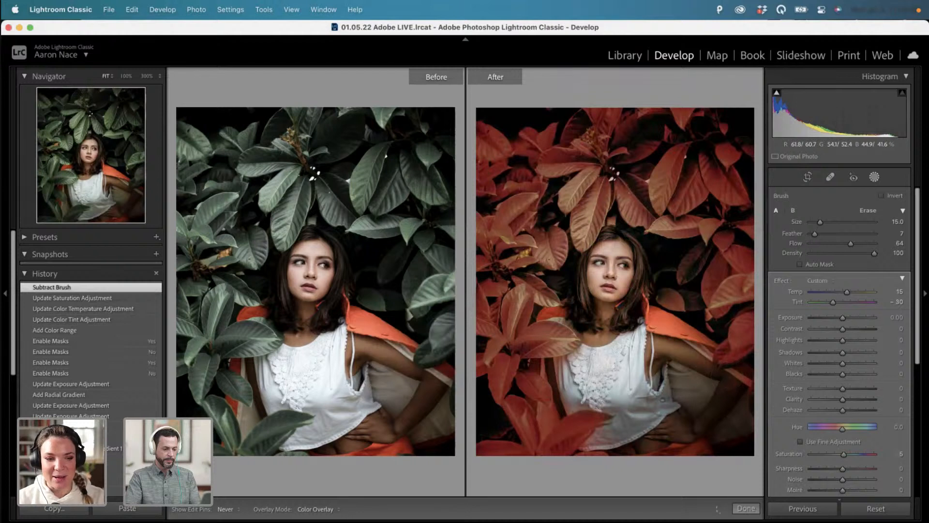
left_click_drag(663, 399, 664, 401)
key("bracketleft")
key("bracketleft")
key("bracketleft")
mouse_move(742, 389)
left_mouse_down()
mouse_move(745, 380)
mouse_move(721, 404)
left_mouse_up()
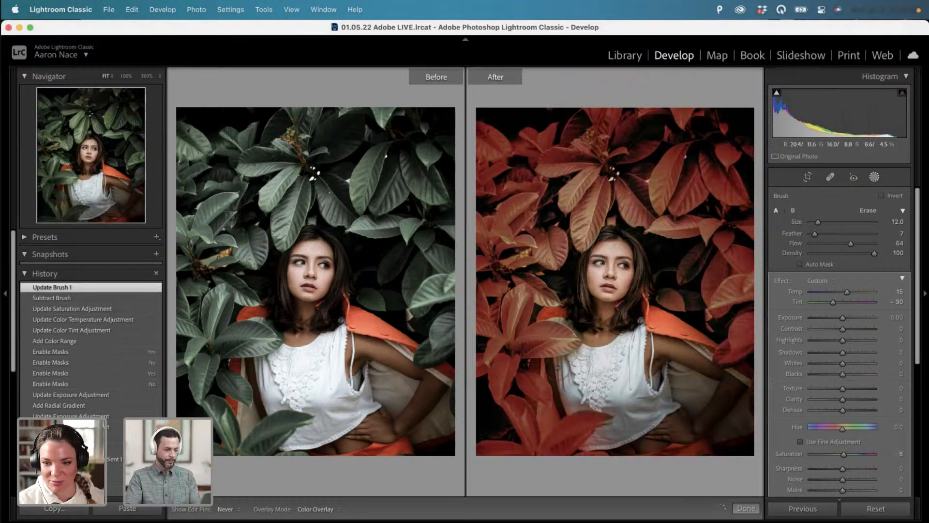
Reduce the brush size to 8 and subtract the edge of the top beside the leaves and her face and hair.
key("bracketleft")
key("bracketleft")
left_click_drag(562, 399, 577, 395)
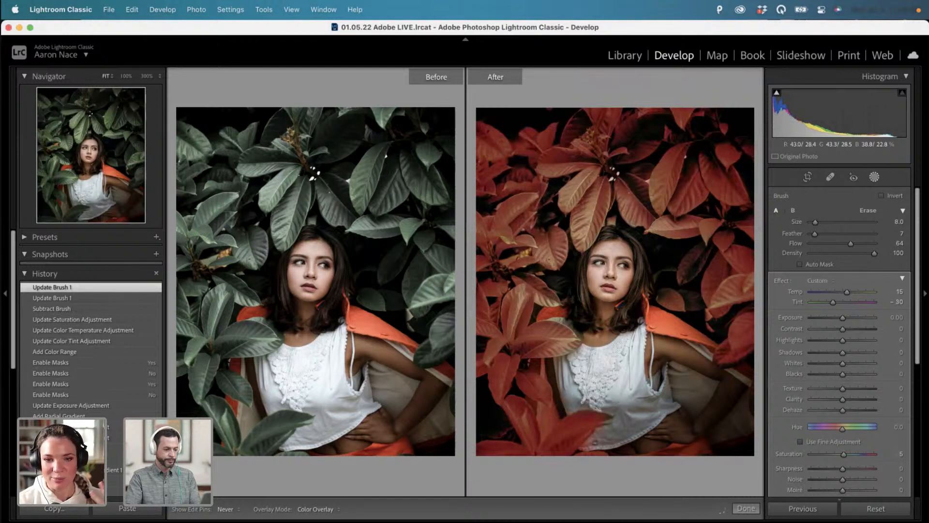
mouse_move(604, 293)
left_mouse_down()
mouse_move(613, 251)
mouse_move(596, 275)
mouse_move(626, 249)
left_mouse_up()
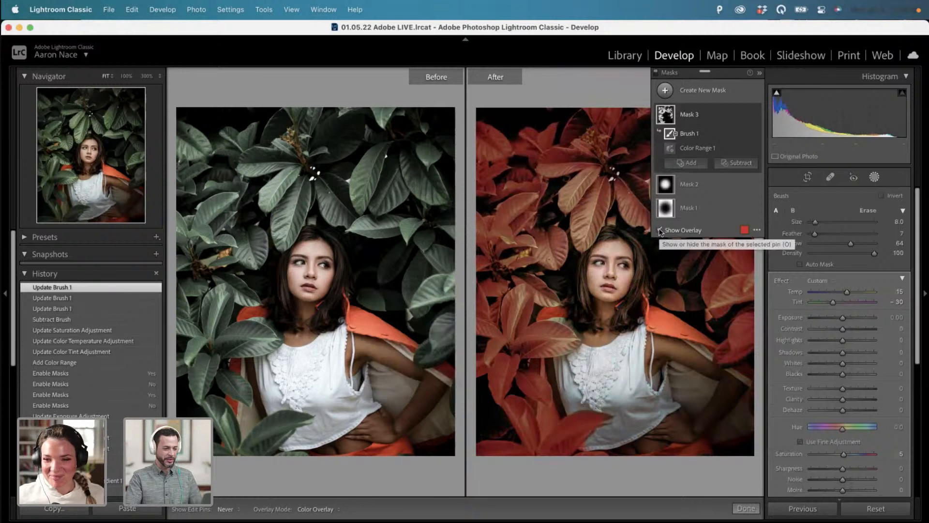
Change the mask overlay color to purple-blue and switch the overlay mode to White on Black.
left_click(745, 230)
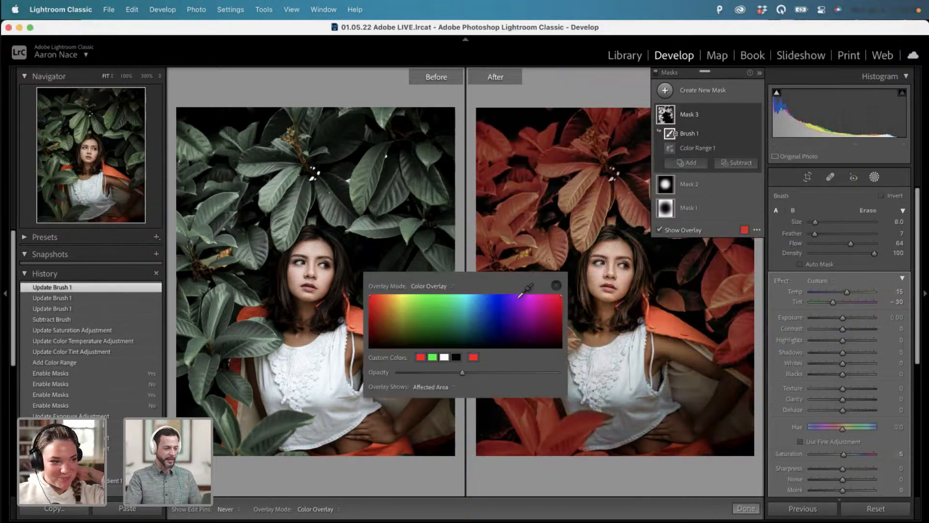
left_click_drag(504, 328, 508, 292)
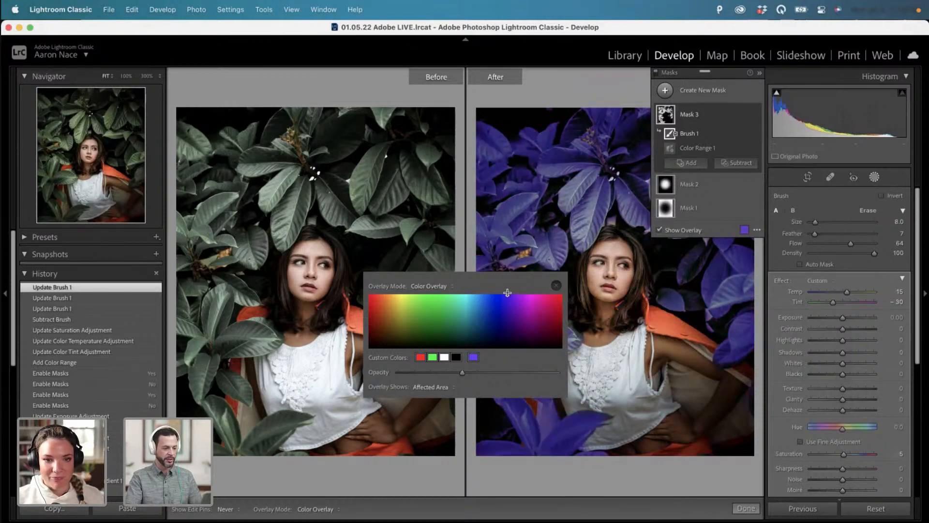
left_click(757, 230)
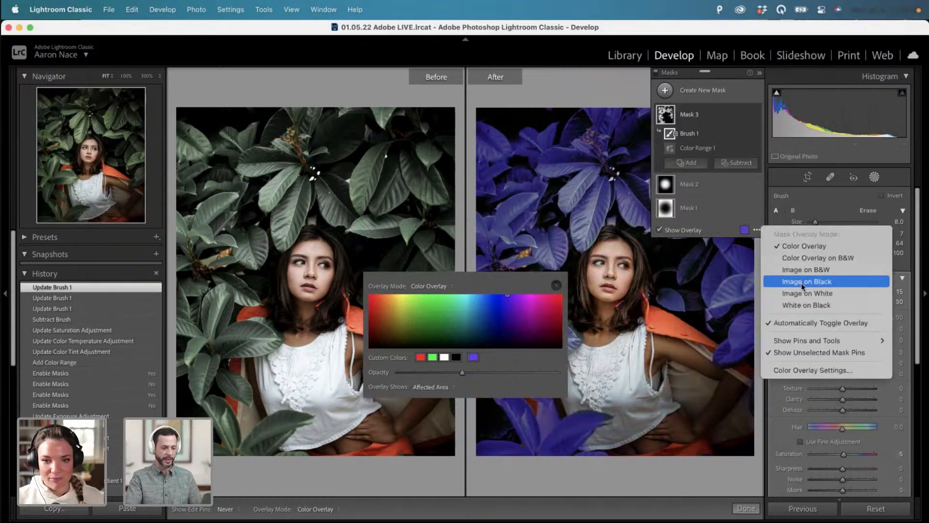
left_click(803, 304)
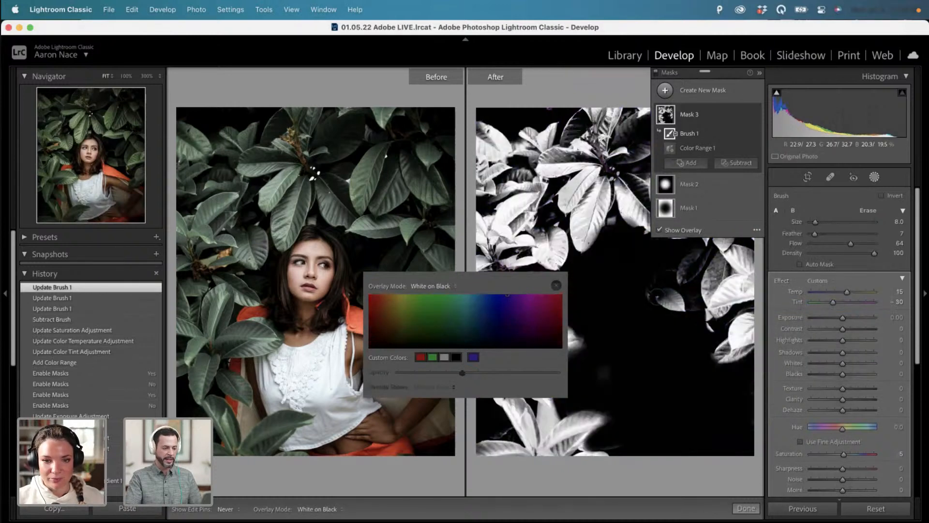
left_click(556, 285)
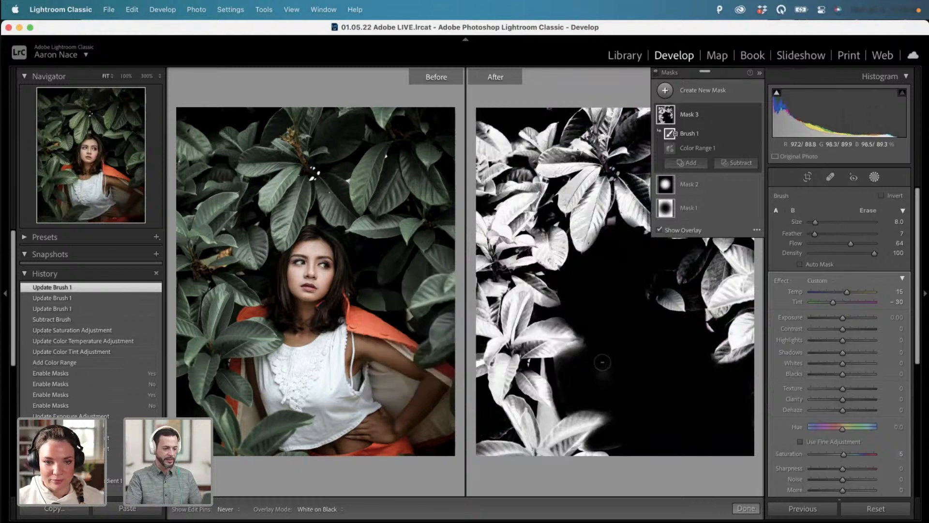
Brush away the leftover mask traces from her torso up to her hair, and return the overlay mode to Color Overlay.
key("shift+w")
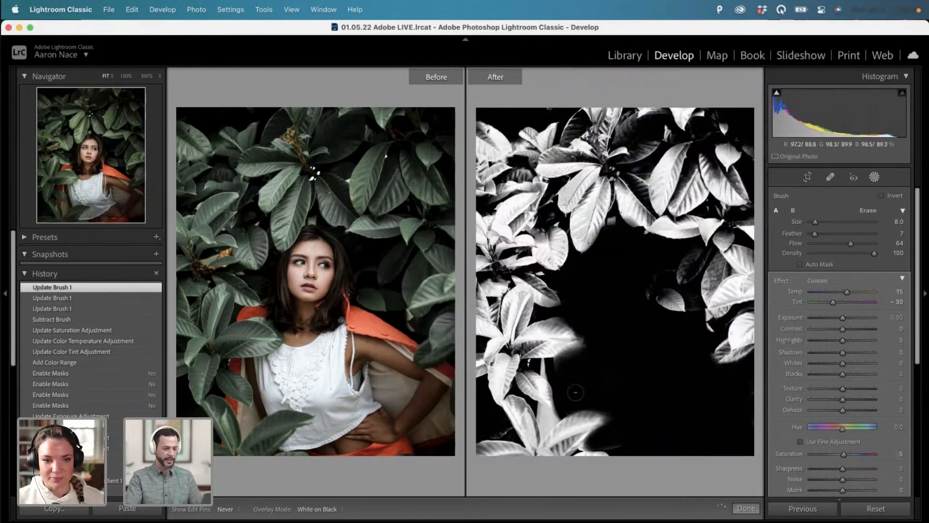
mouse_move(576, 392)
left_mouse_down()
mouse_move(635, 284)
mouse_move(648, 277)
mouse_move(634, 263)
left_mouse_up()
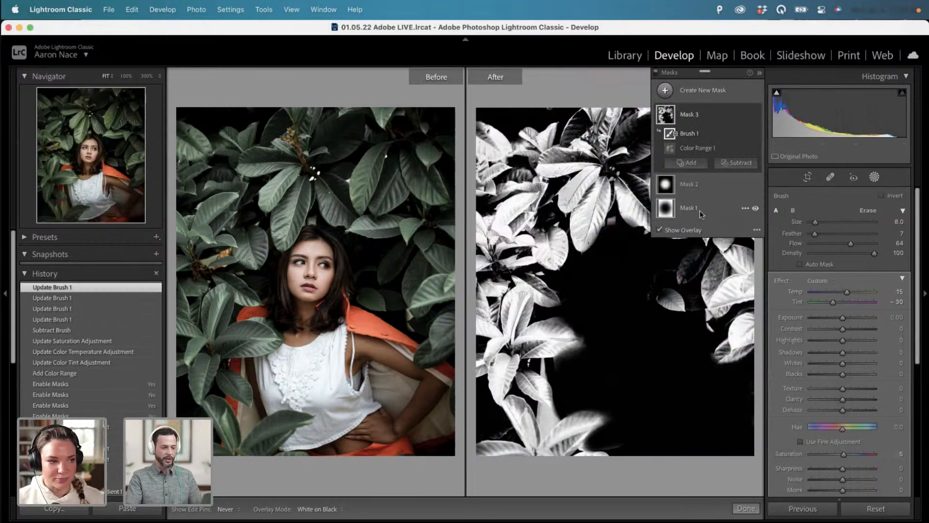
left_click(757, 233)
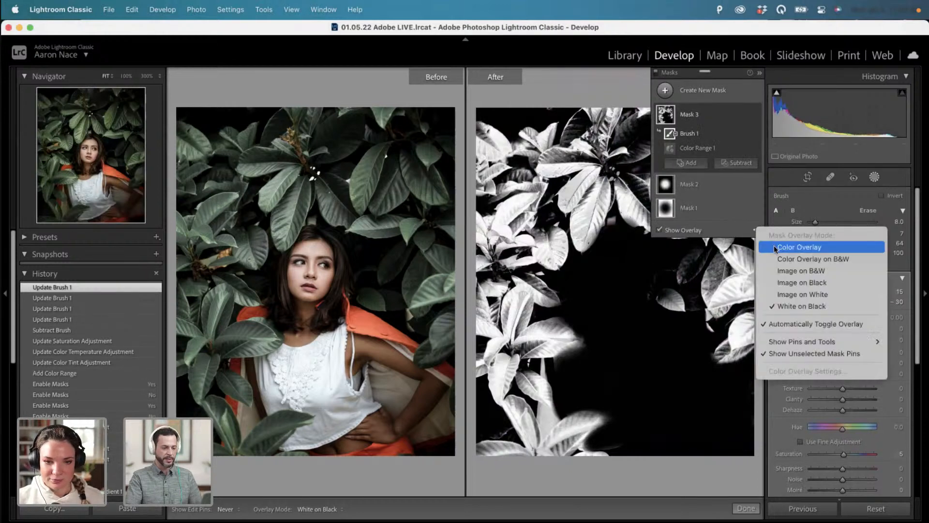
left_click(774, 245)
Set the mask overlay color to red.
left_click(745, 230)
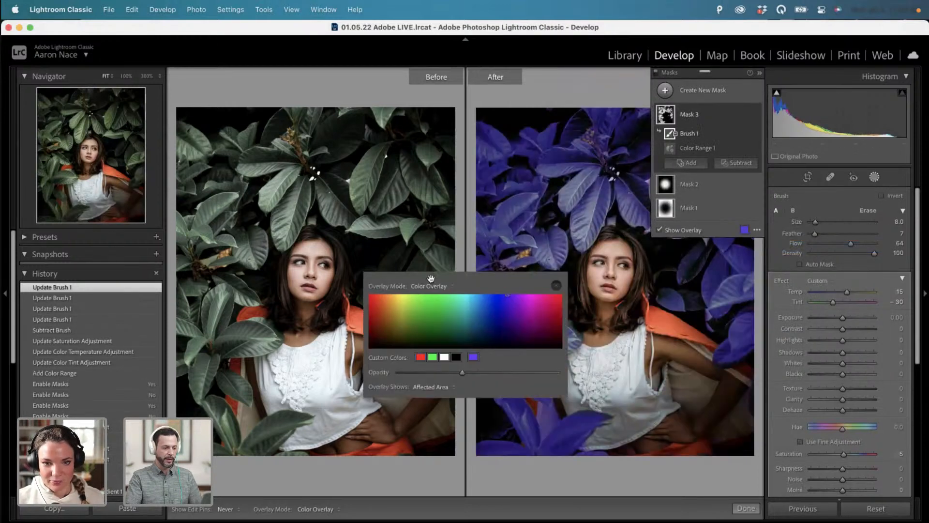
left_click(433, 298)
left_click_drag(433, 298, 366, 292)
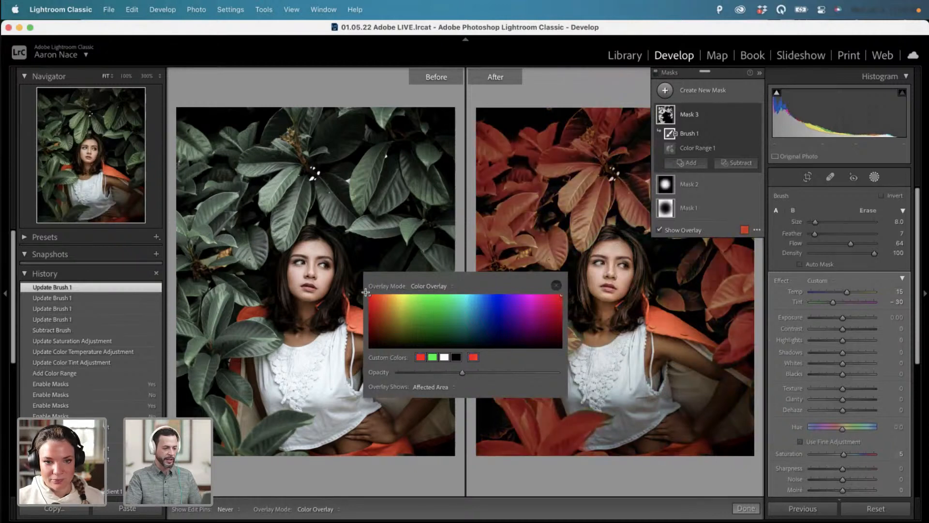
left_click(556, 285)
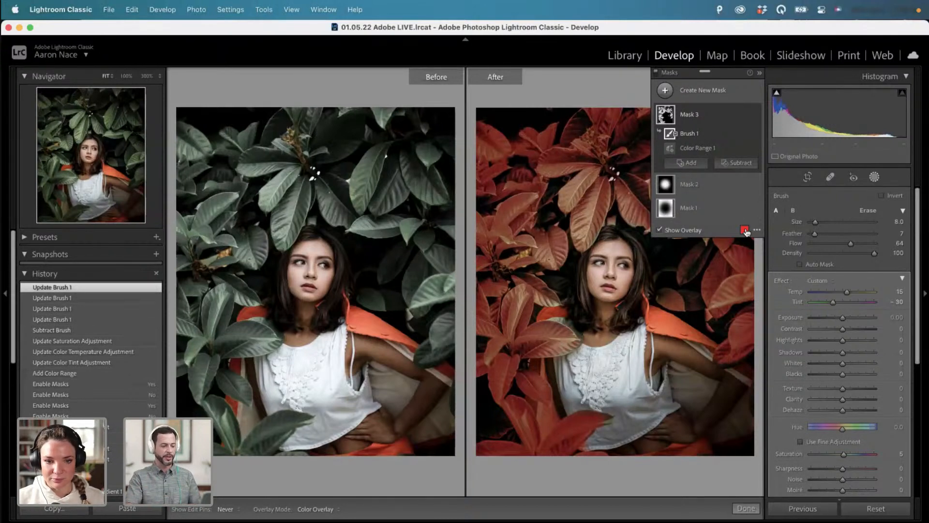
Hide the overlay and set the leaf mask's temperature to 38 and tint to -40.
left_click(679, 231)
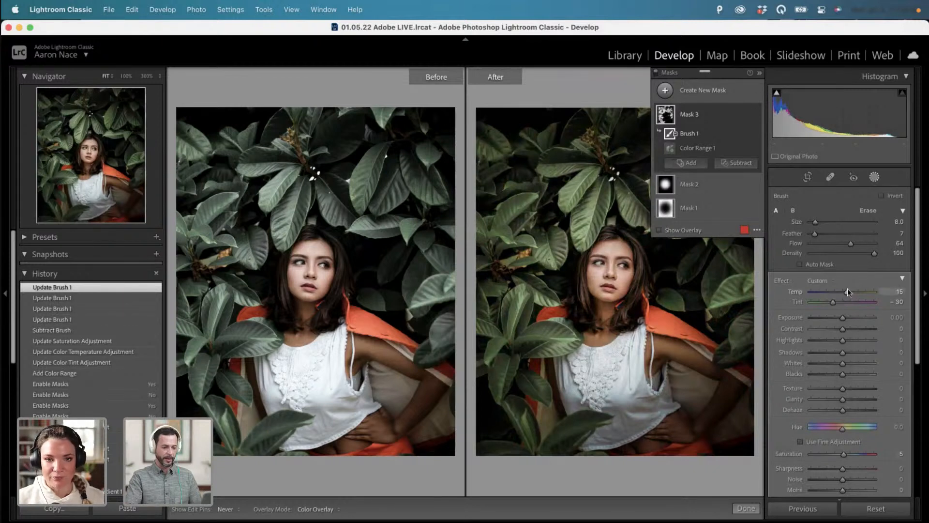
left_click_drag(846, 291, 830, 301)
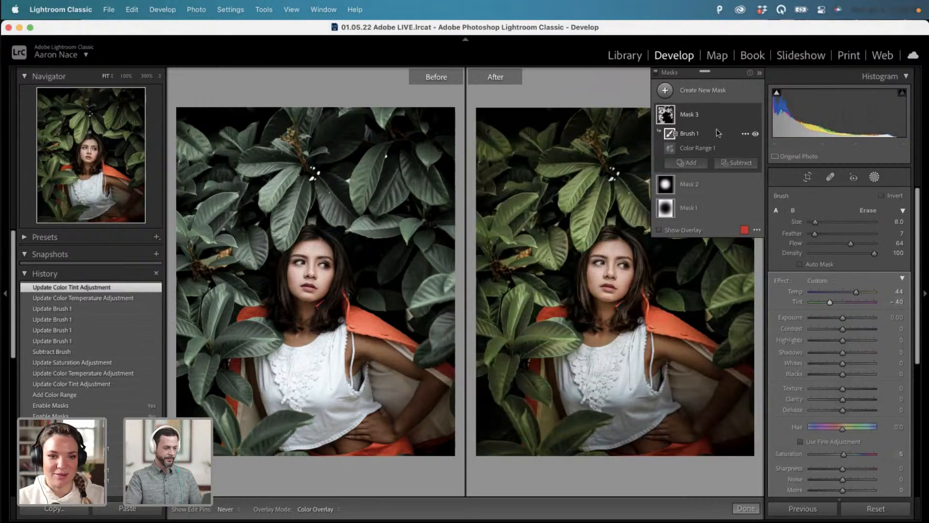
left_click(853, 292)
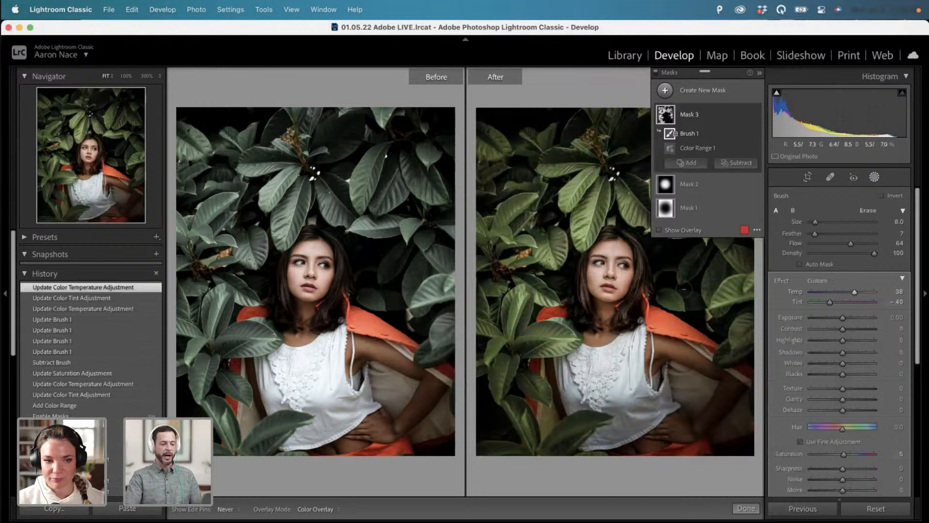
Create a new Color Range mask sampled from the orange cape at her shoulder and set Refine to 69.
left_click(665, 90)
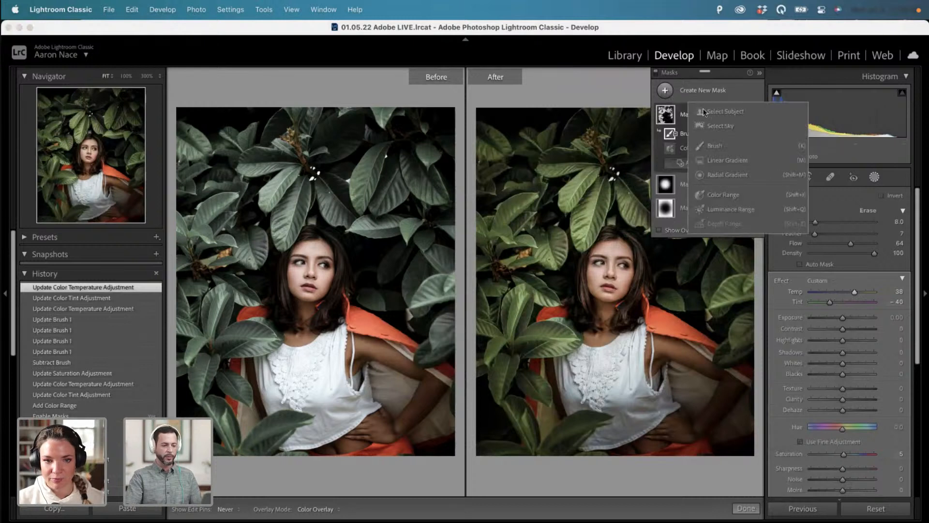
left_click(723, 193)
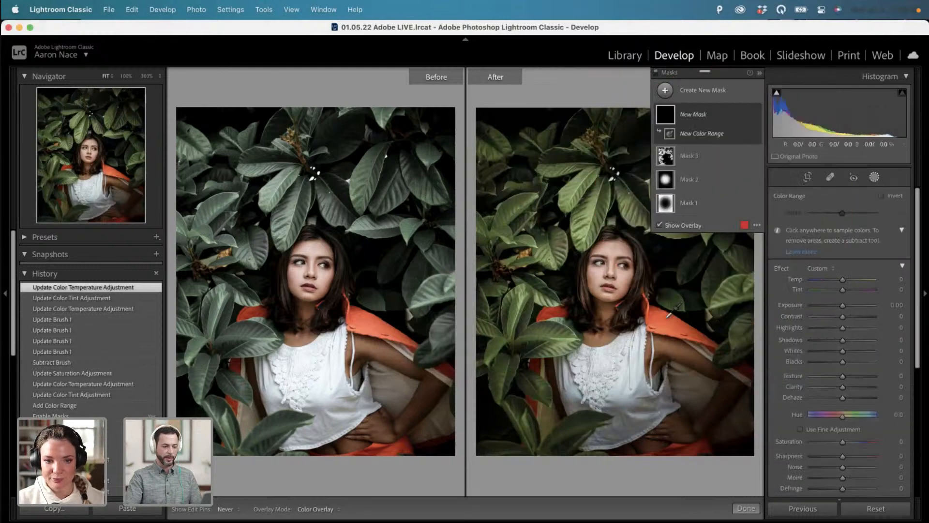
left_click(669, 316)
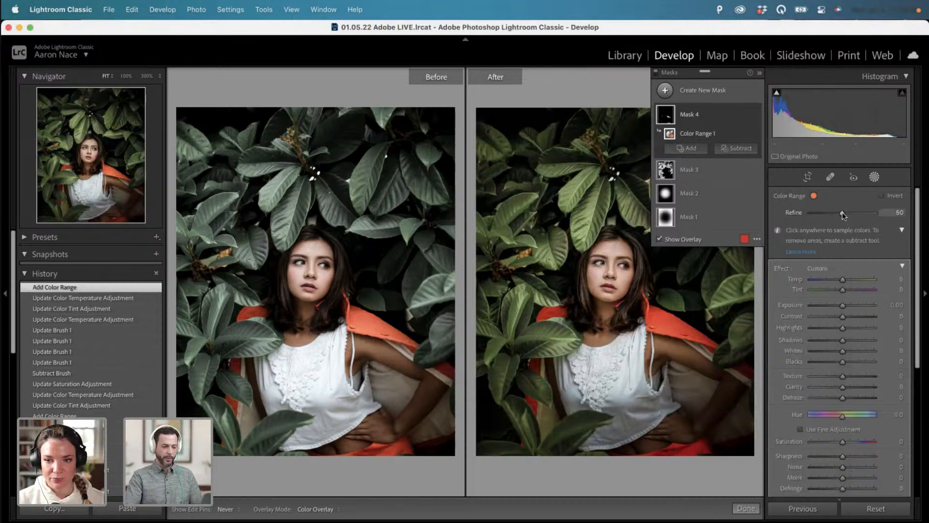
mouse_move(842, 212)
left_mouse_down()
mouse_move(861, 212)
mouse_move(831, 211)
mouse_move(868, 213)
mouse_move(855, 213)
left_mouse_up()
Change the overlay color to blue so the cape mask stands out against the orange fabric.
left_click(745, 238)
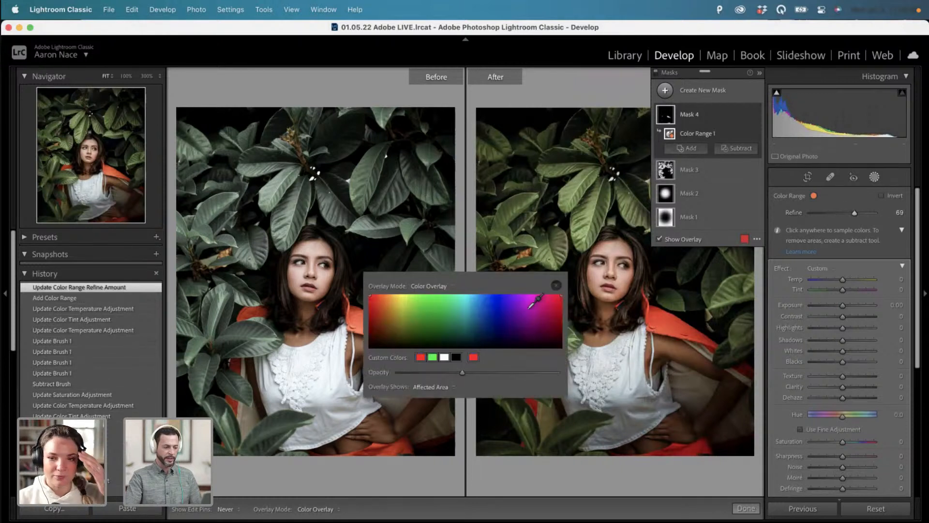
left_click_drag(534, 301, 503, 289)
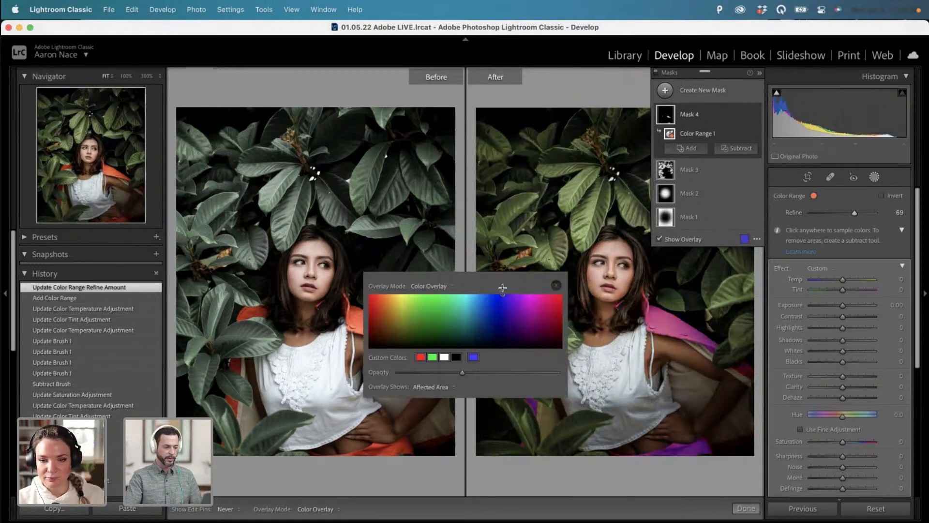
left_click(556, 285)
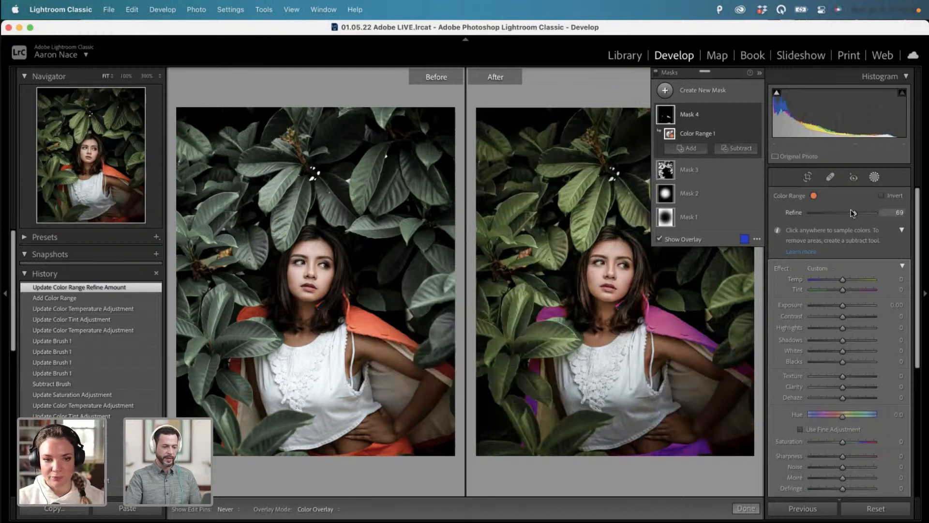
Raise the cape mask's Refine to 84 and resample its color from the shadowed cape edge and the cape beside her hair.
left_click_drag(816, 213, 865, 213)
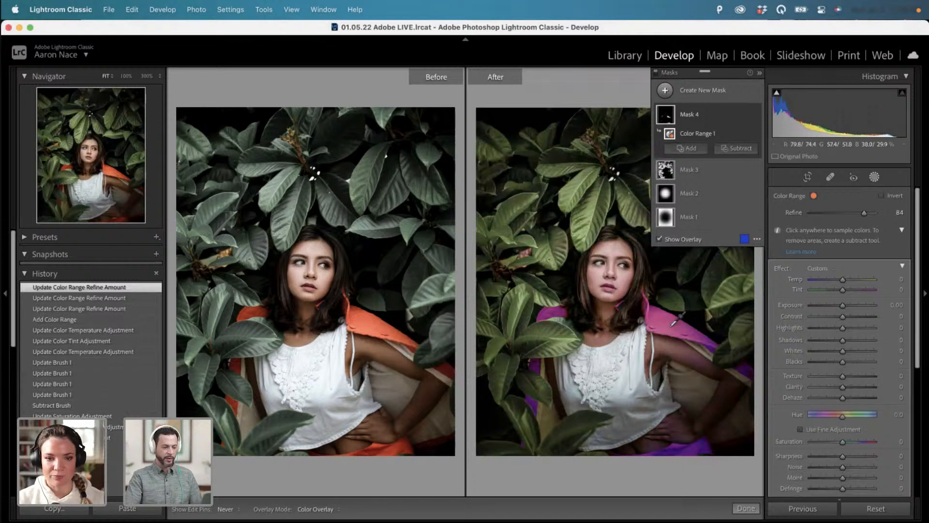
left_click(751, 361)
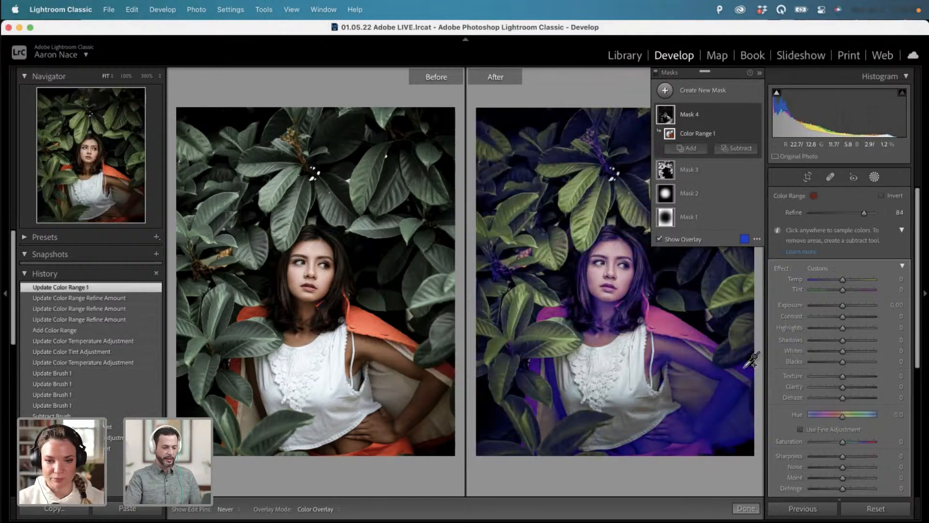
left_click(563, 309)
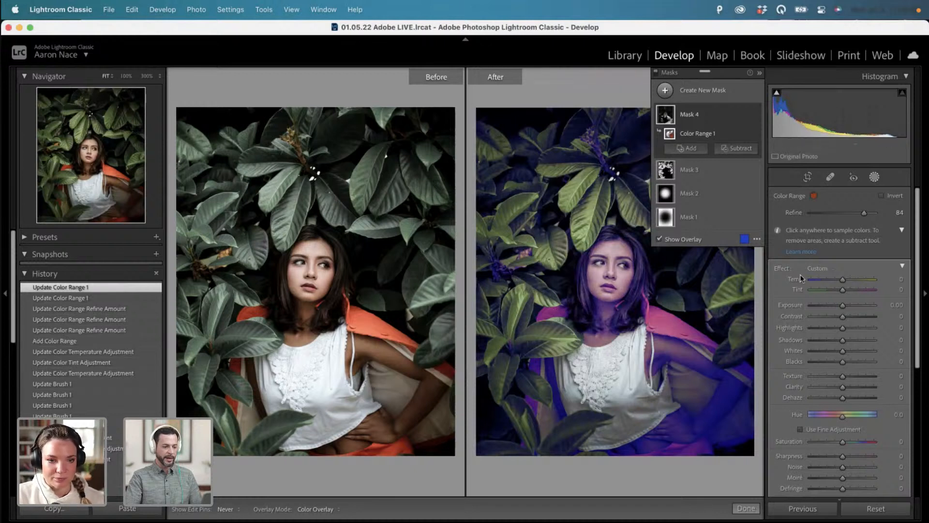
Lower the cape mask's Refine to 39 to tighten the selected color range.
left_click_drag(865, 215, 840, 213)
key("alt")
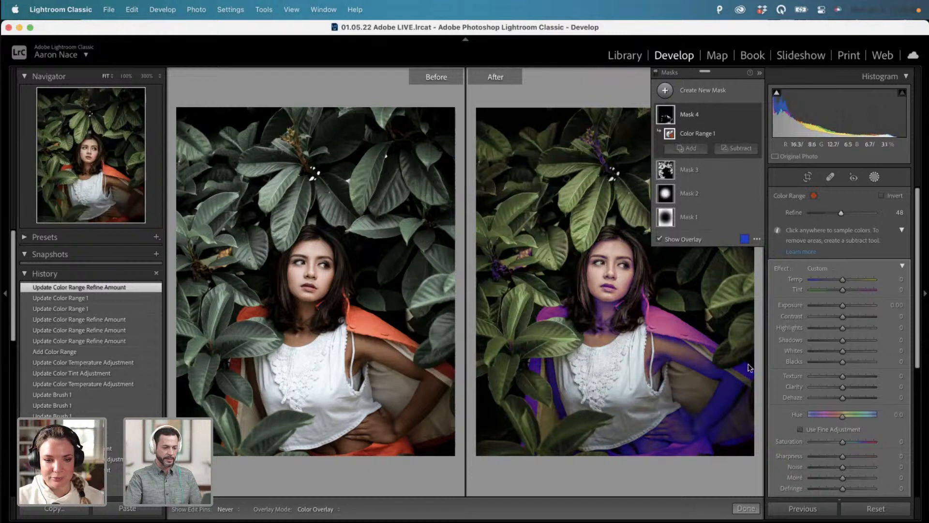
left_click_drag(840, 213, 835, 213)
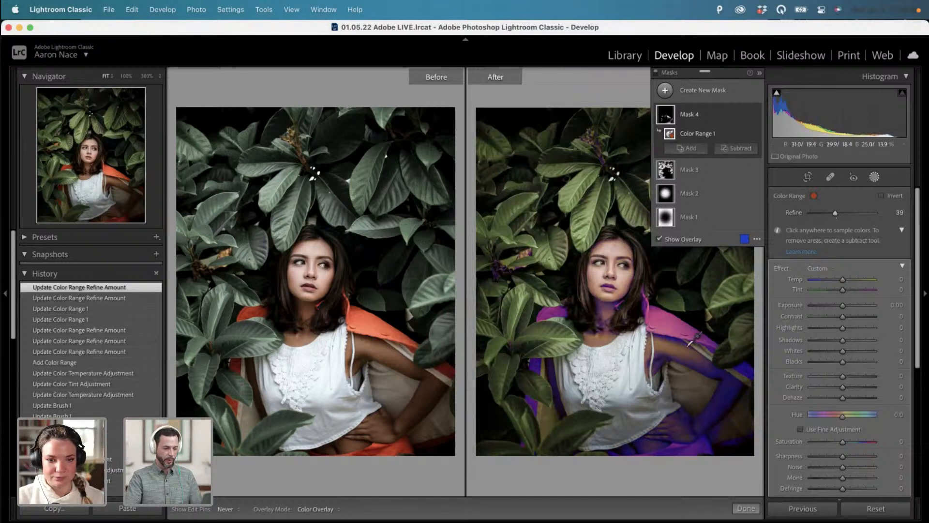
Change the mask overlay color back to red and hide the overlay.
left_click(758, 241)
left_click_drag(400, 296, 353, 286)
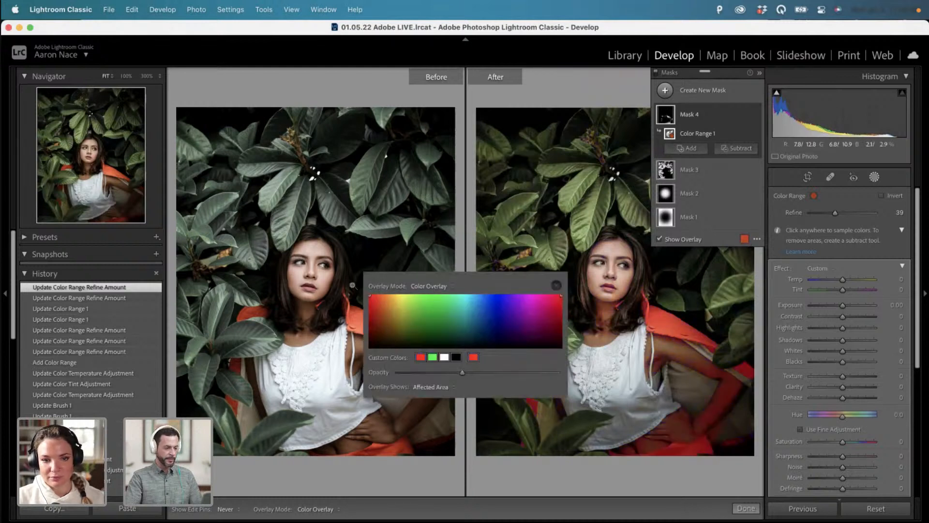
left_click(556, 285)
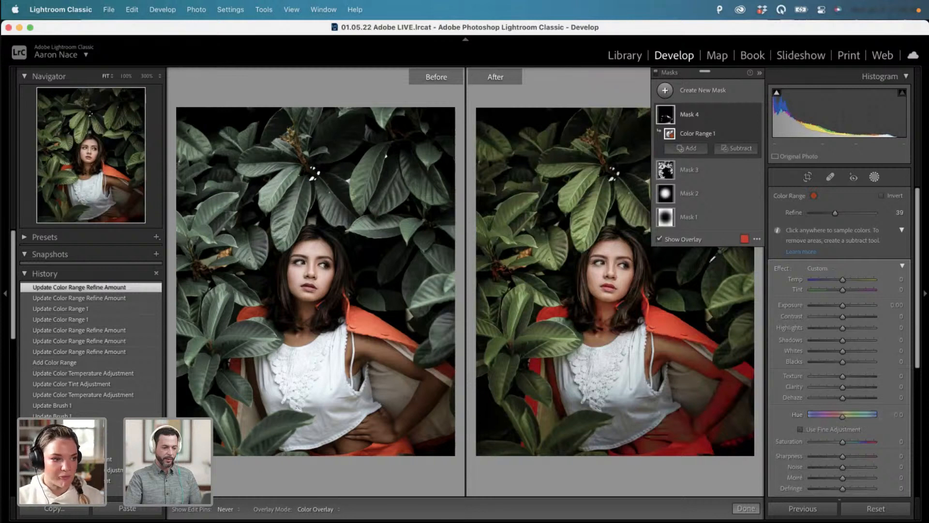
key("o")
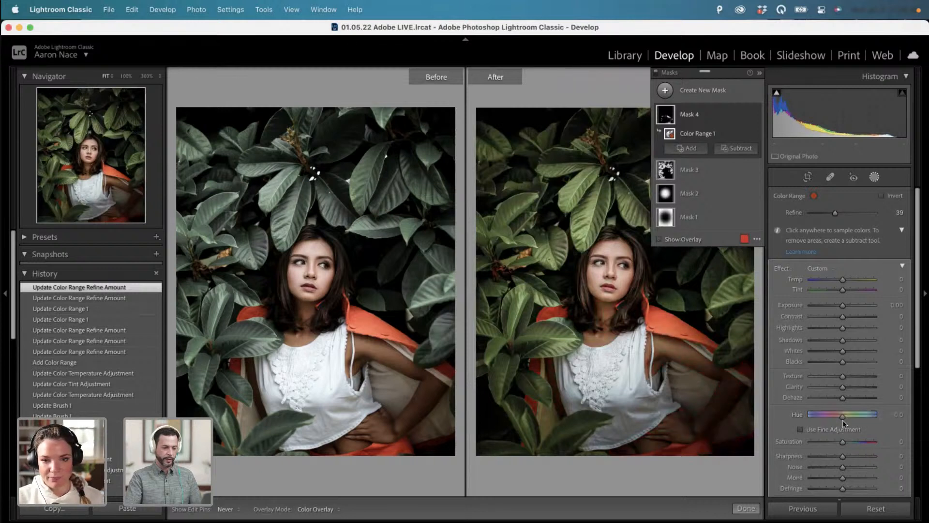
Set the cape mask's hue to -9.6 and saturation to 19.
mouse_move(843, 415)
left_mouse_down()
mouse_move(825, 414)
mouse_move(858, 408)
mouse_move(833, 410)
mouse_move(838, 404)
left_mouse_up()
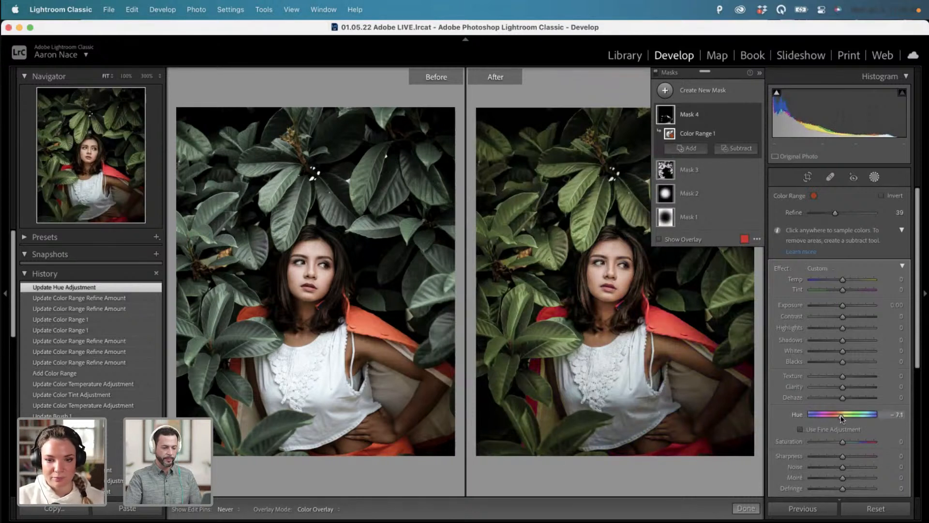
left_click_drag(843, 419, 842, 419)
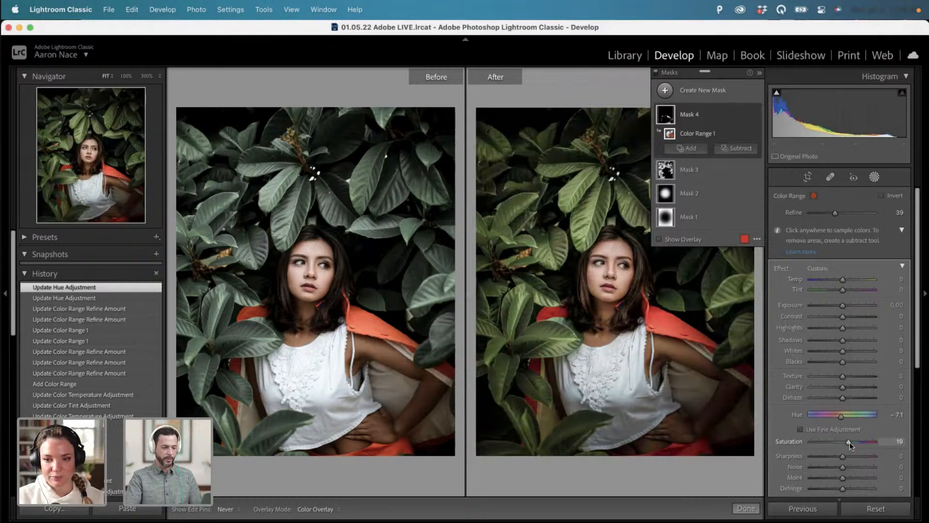
left_click_drag(849, 443, 849, 442)
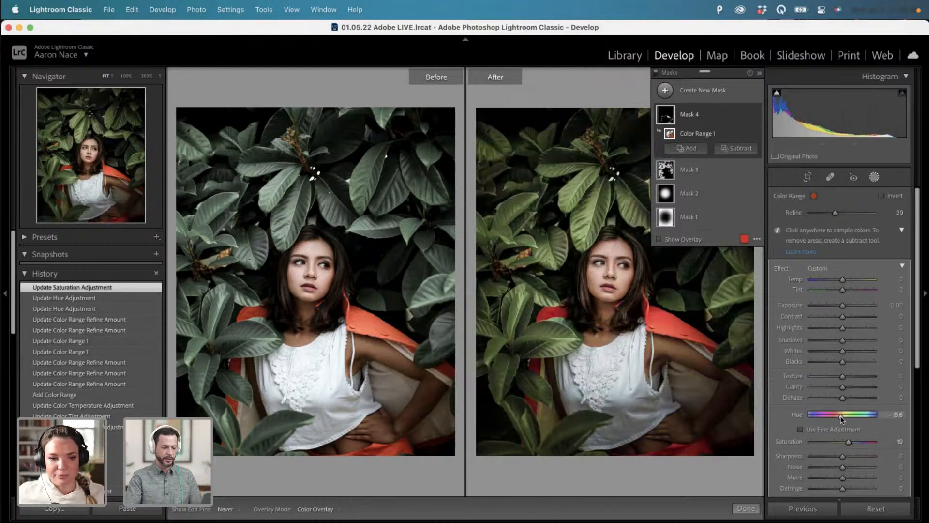
left_click_drag(842, 419, 843, 420)
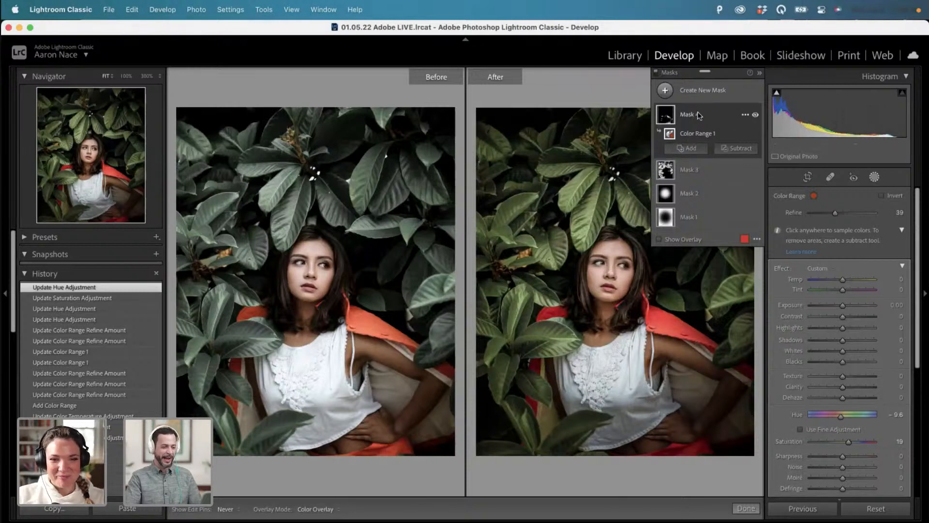
Set the leaf mask's tint to -36 and rename Mask 3 as Leaves.
left_click(707, 166)
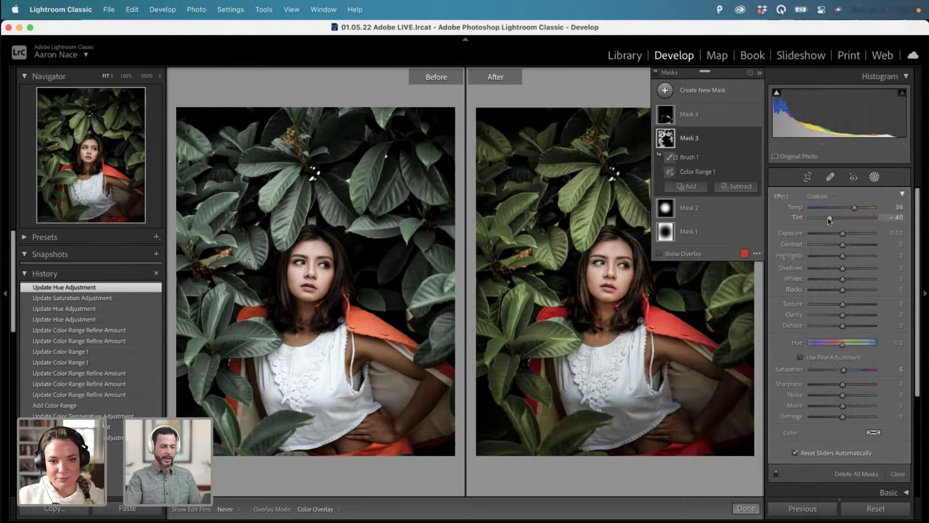
left_click_drag(838, 217, 842, 217)
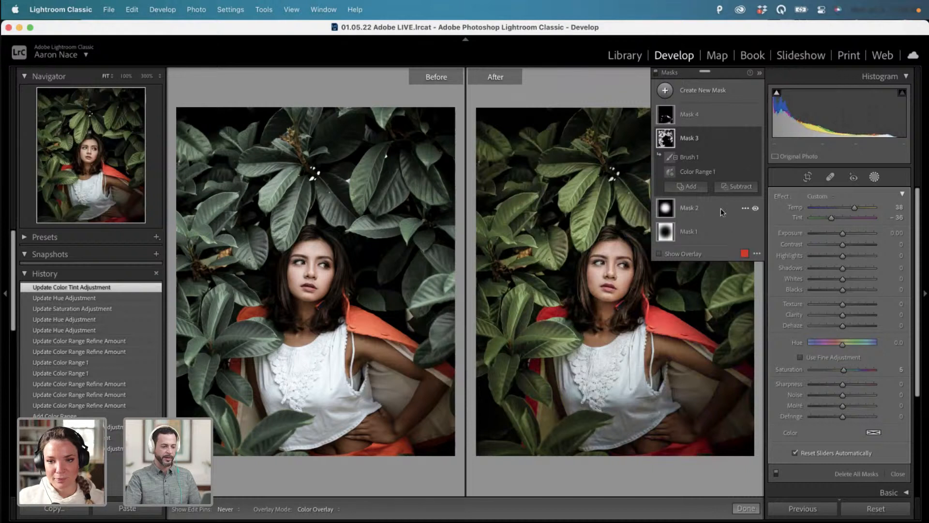
double_click(690, 141)
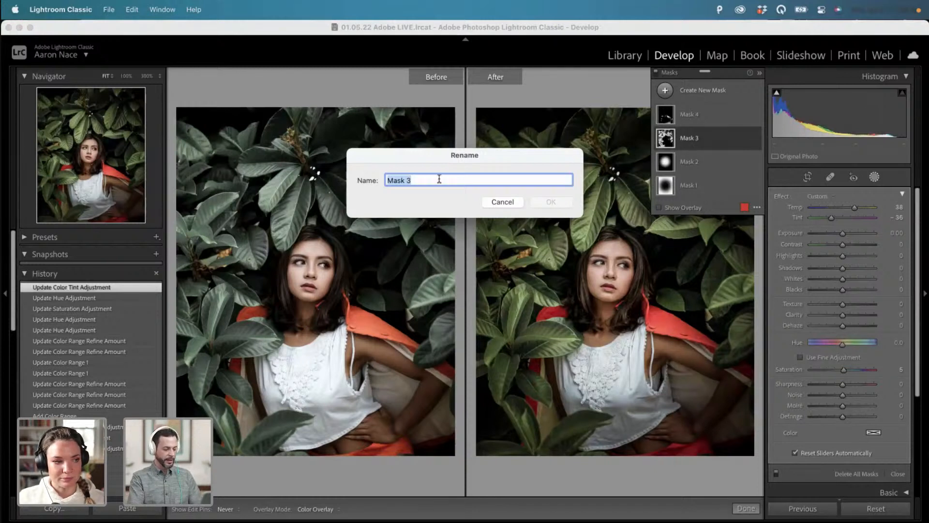
type("Leaves")
key("Return")
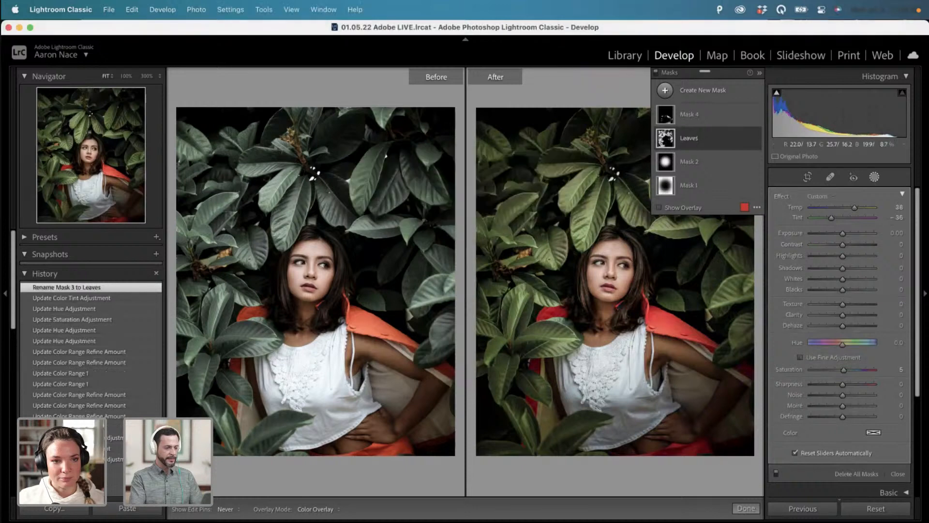
Rename the cape color mask, Mask 4, as Clothing Red.
double_click(694, 116)
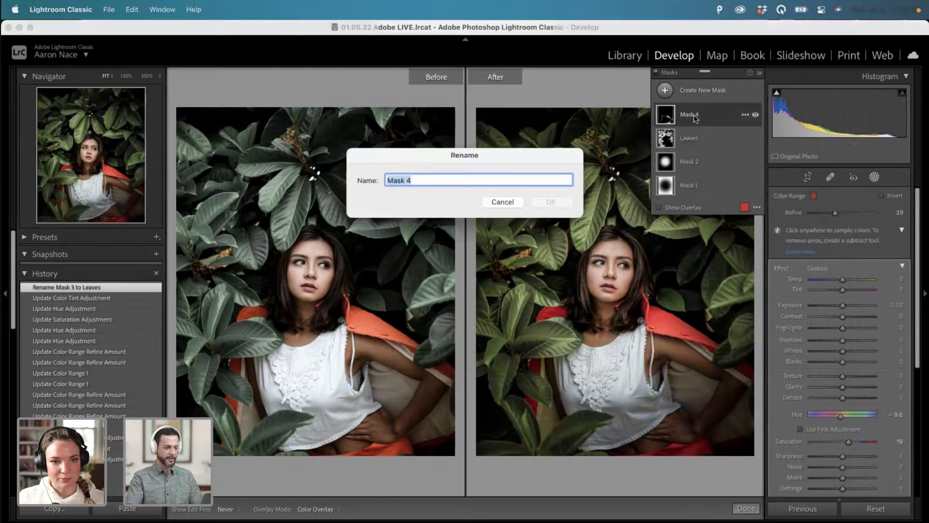
type("Clothing")
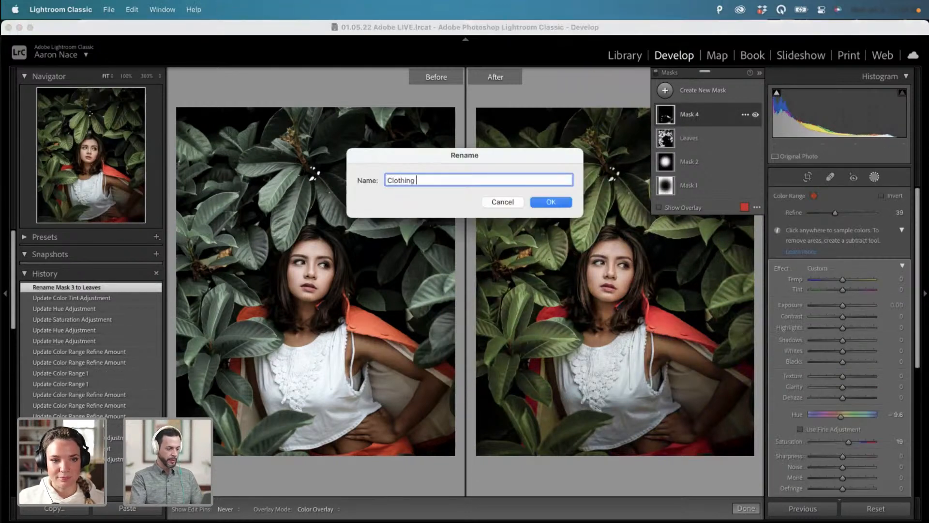
type(" Red")
key("Return")
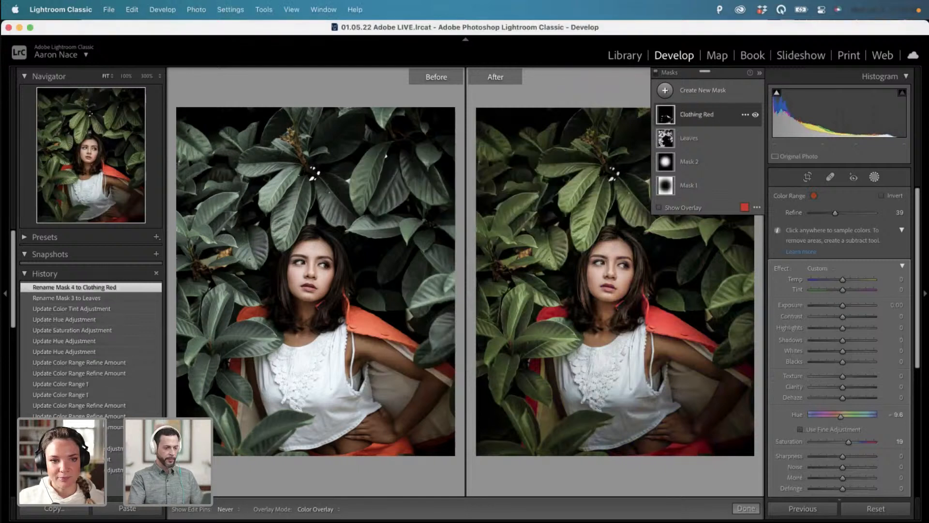
Rename the radial gradient mask over the woman, Mask 2, as Subject.
left_click(695, 165)
double_click(695, 165)
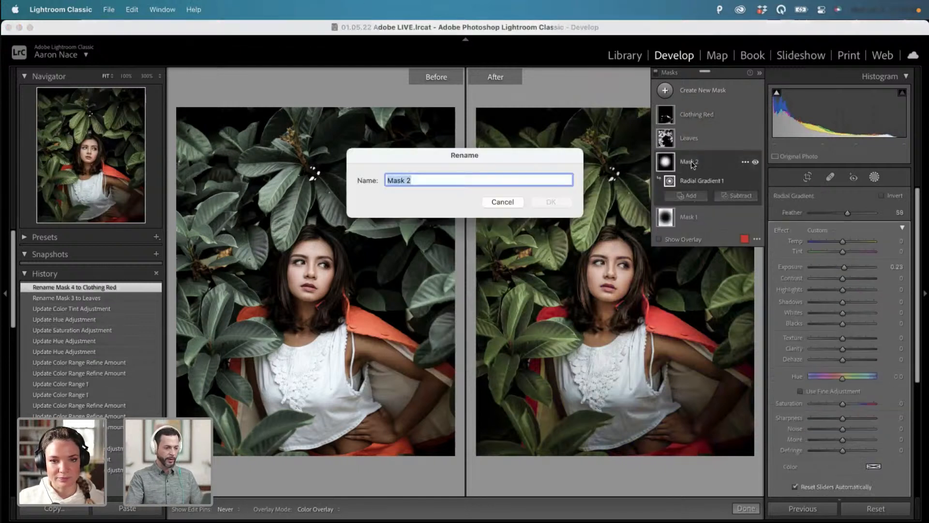
type("Subject")
key("Return")
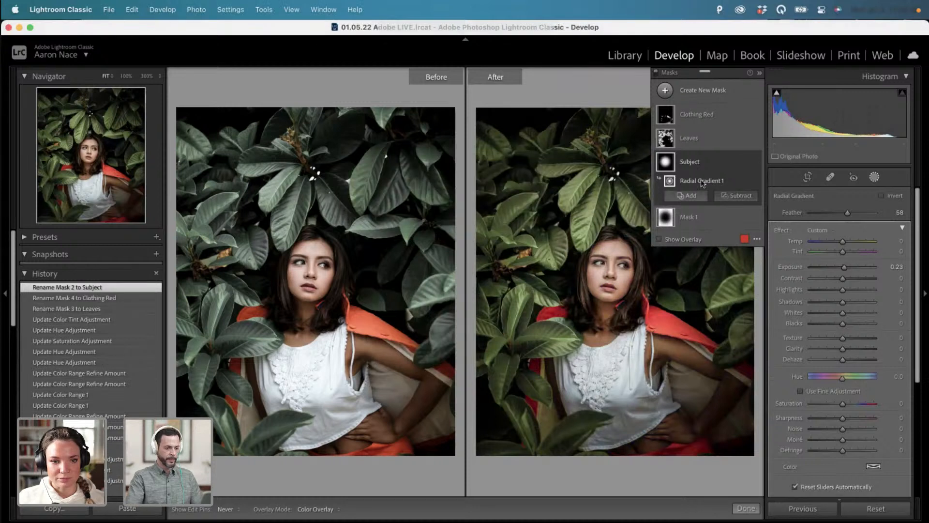
Rename the inverted radial gradient mask, Mask 1, as Background.
left_click(690, 224)
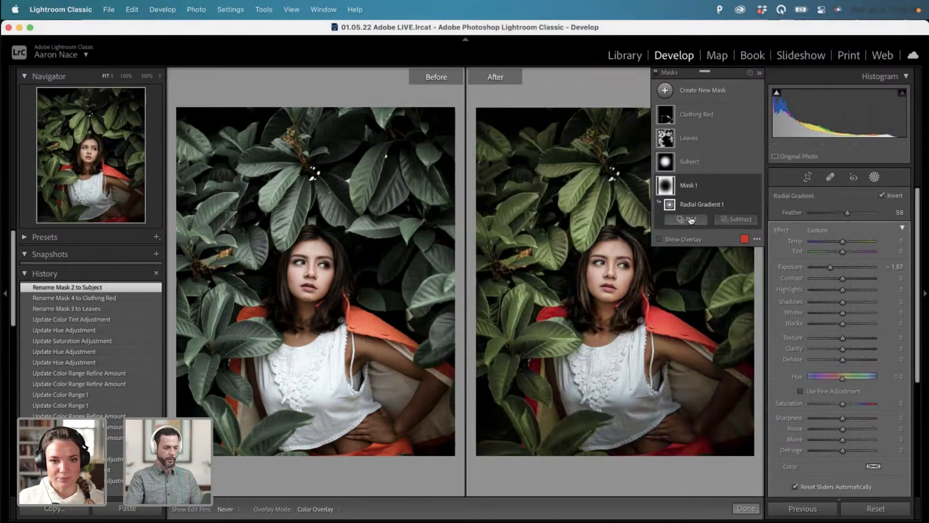
double_click(691, 190)
type("Back")
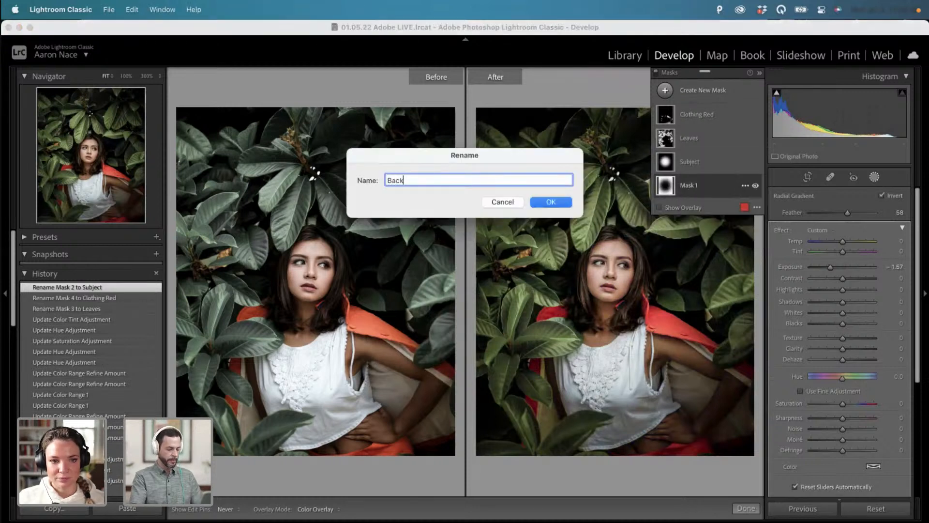
type("ground")
key("Return")
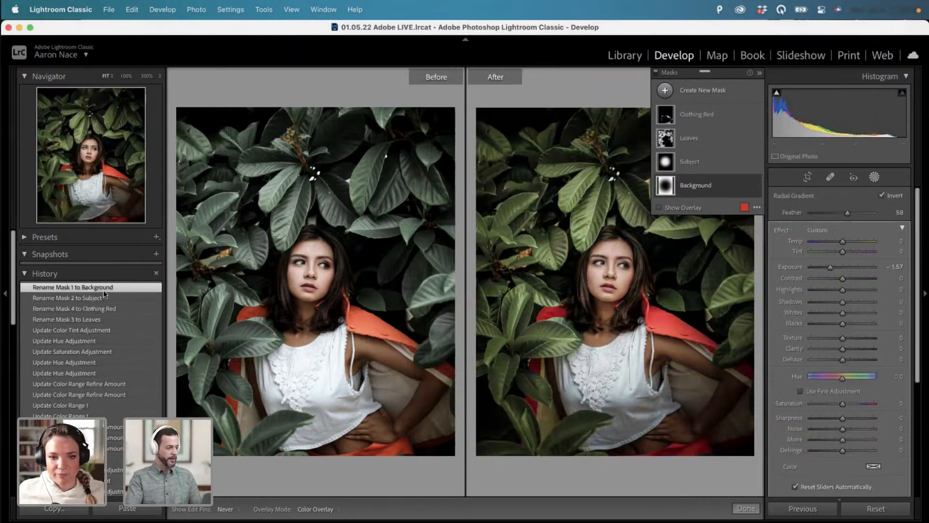
Step through the early Whites, Texture, Highlights and Temperature history states to review the edit, and return to the Rename Mask 1 to Background state.
scroll(105, 295, "down", 2)
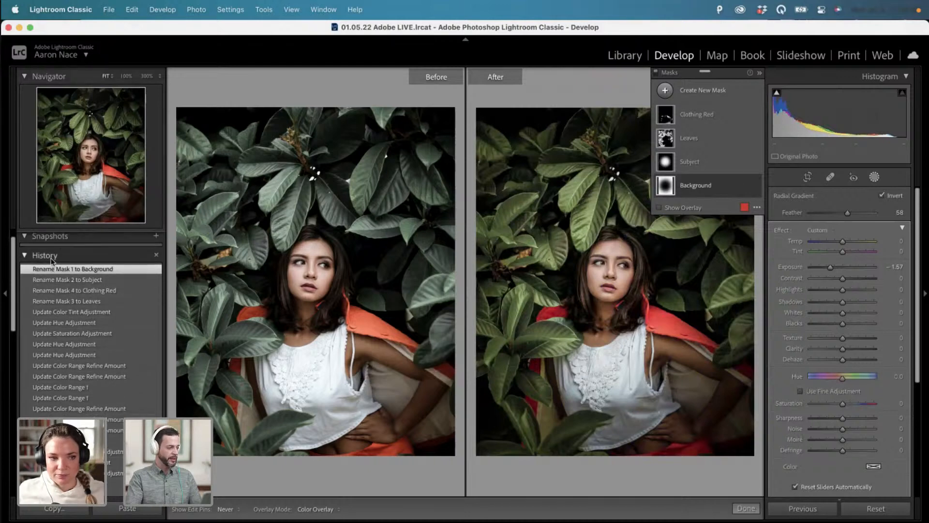
scroll(85, 298, "down", 5)
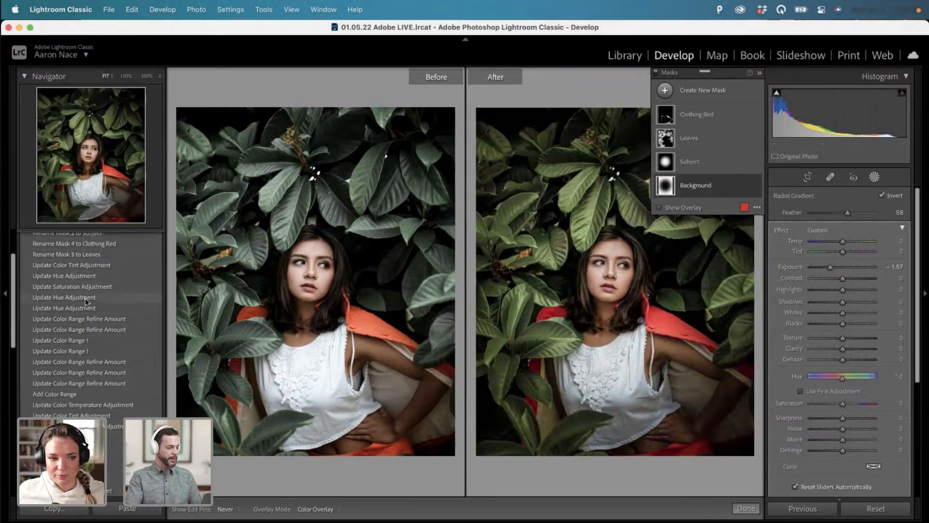
scroll(85, 299, "down", 8)
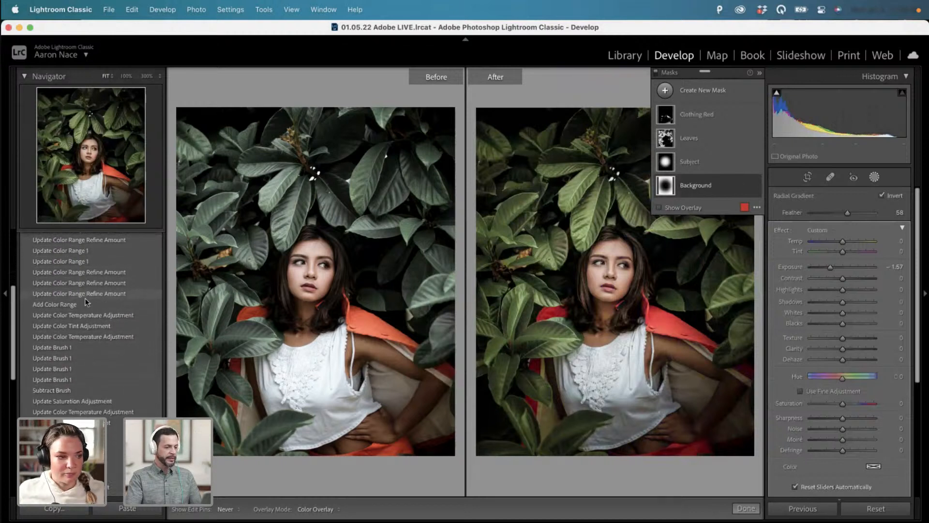
scroll(85, 301, "down", 15)
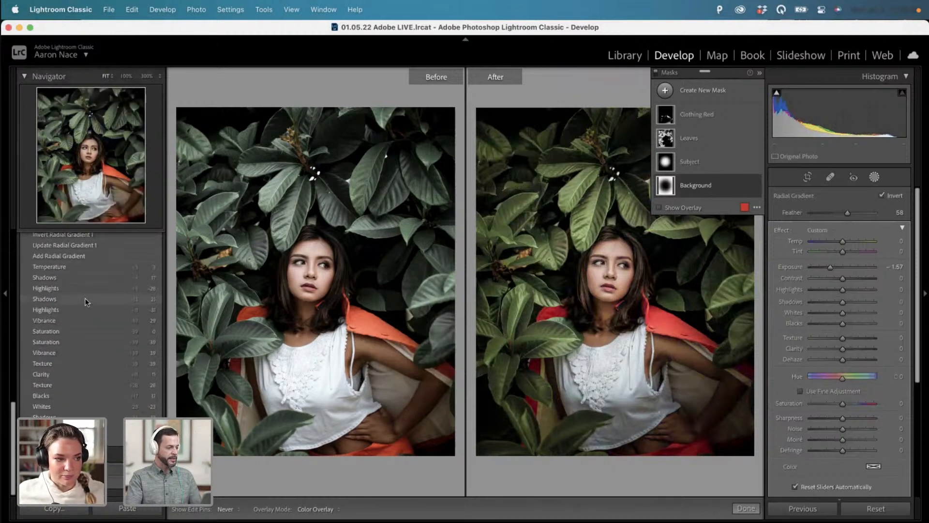
left_click(83, 430)
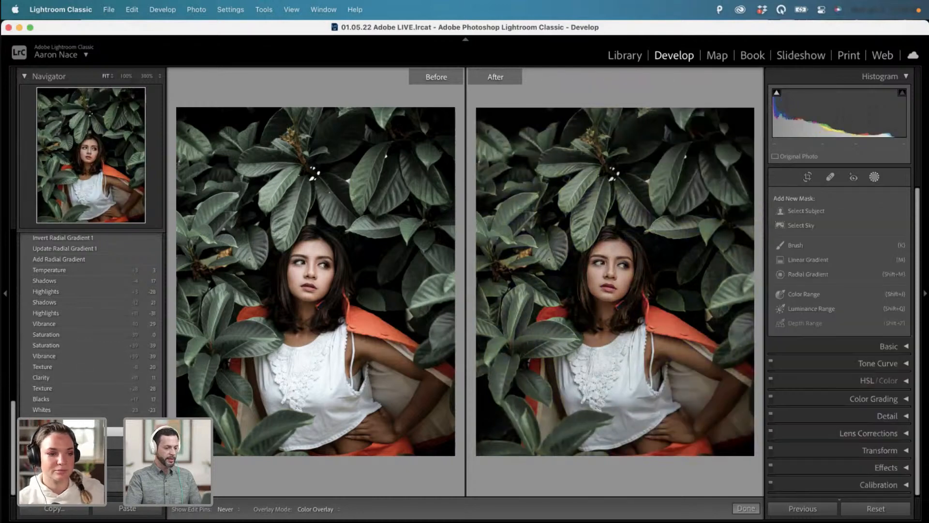
left_click(86, 410)
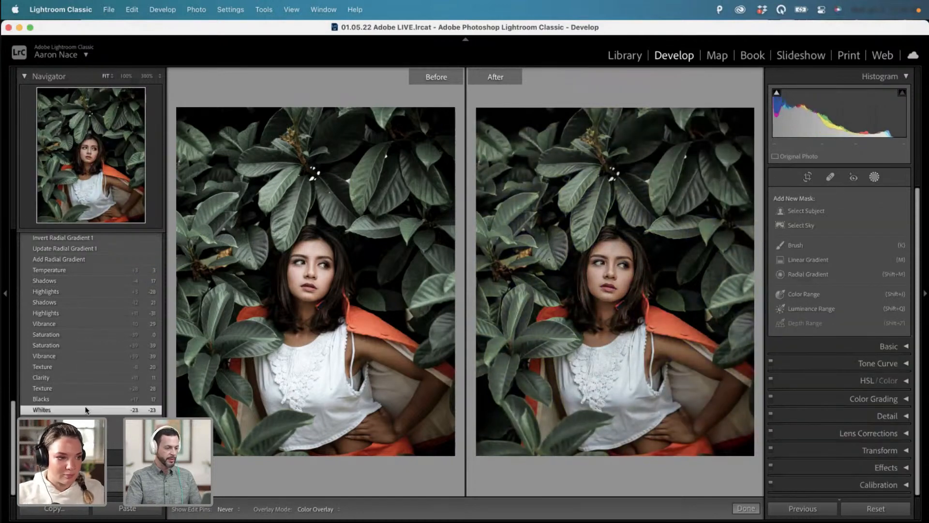
left_click(98, 367)
left_click(106, 312)
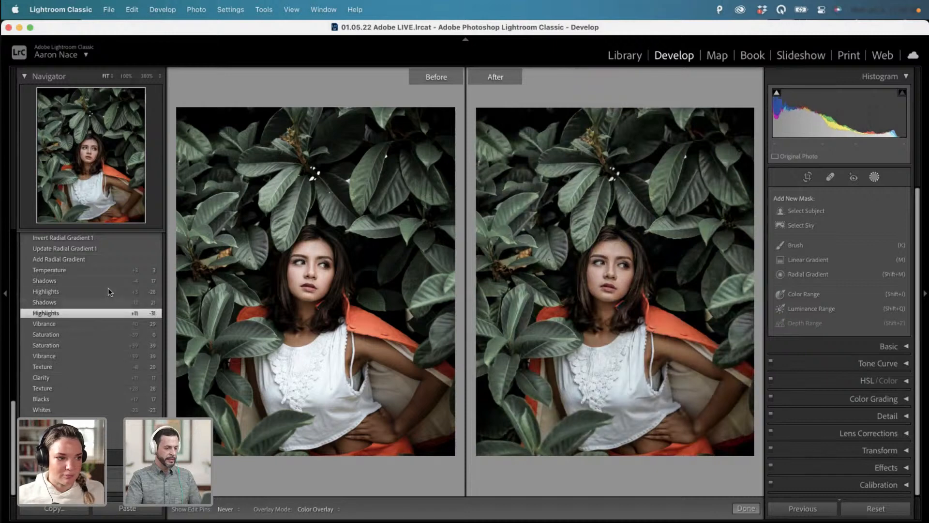
left_click(111, 267)
scroll(111, 265, "up", 5)
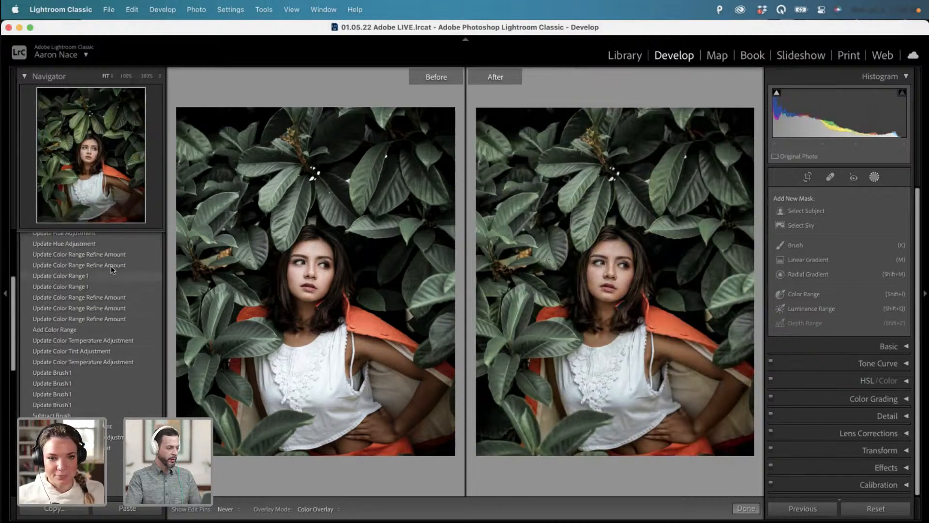
scroll(111, 266, "up", 5)
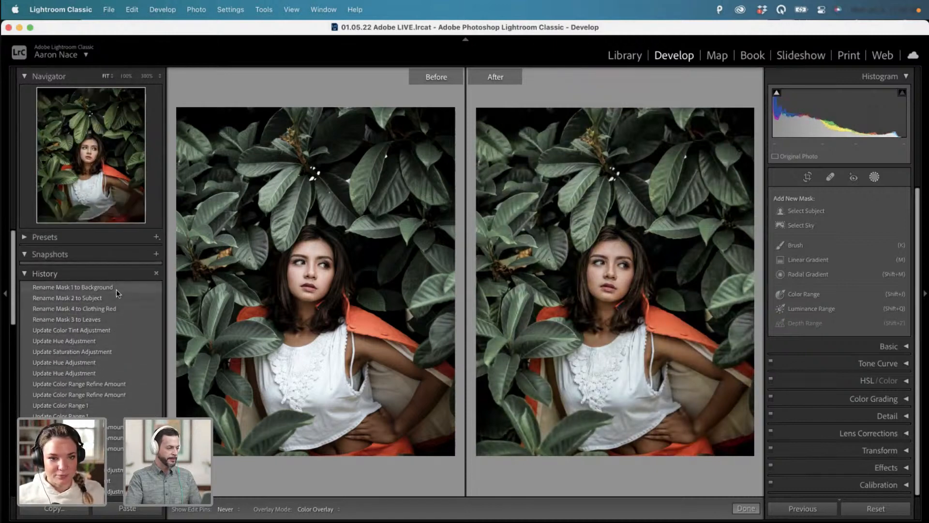
left_click(117, 289)
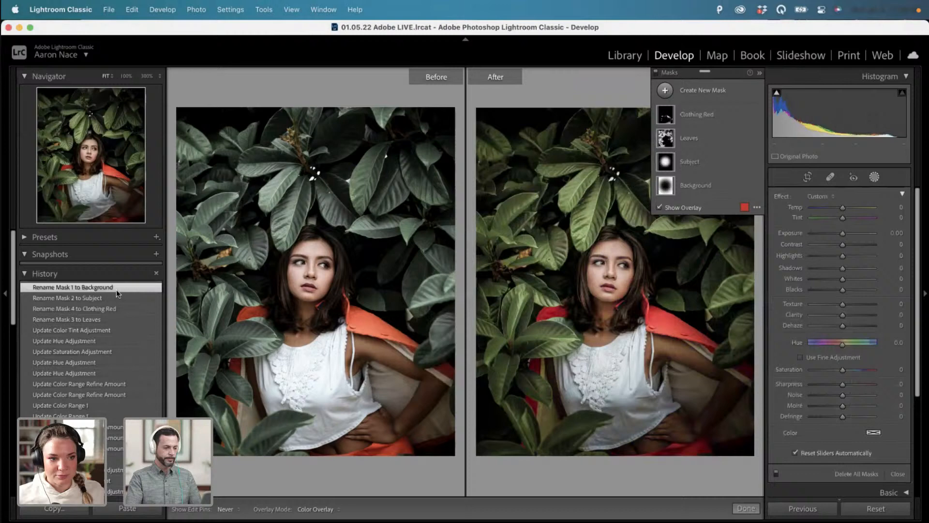
Turn all masks off and on twice to compare the photo with and without the masking.
left_click(657, 73)
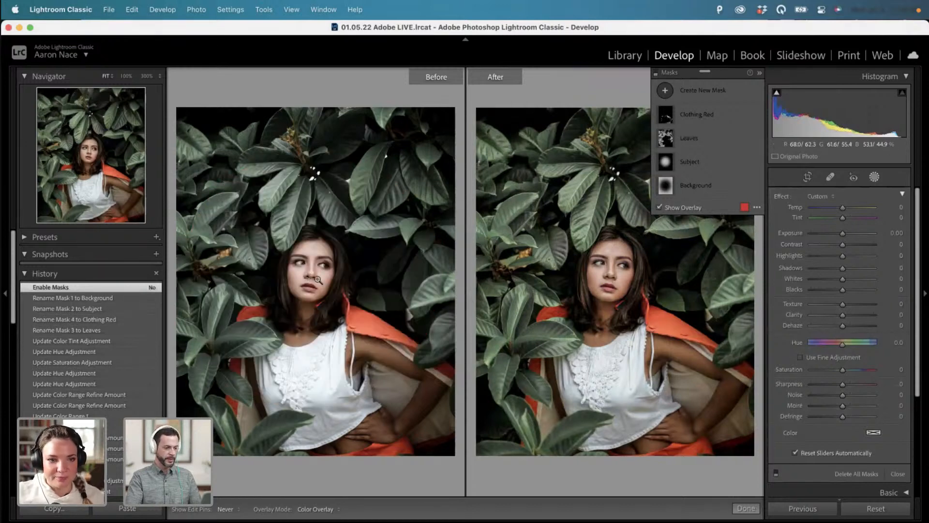
left_click(656, 72)
left_click(656, 73)
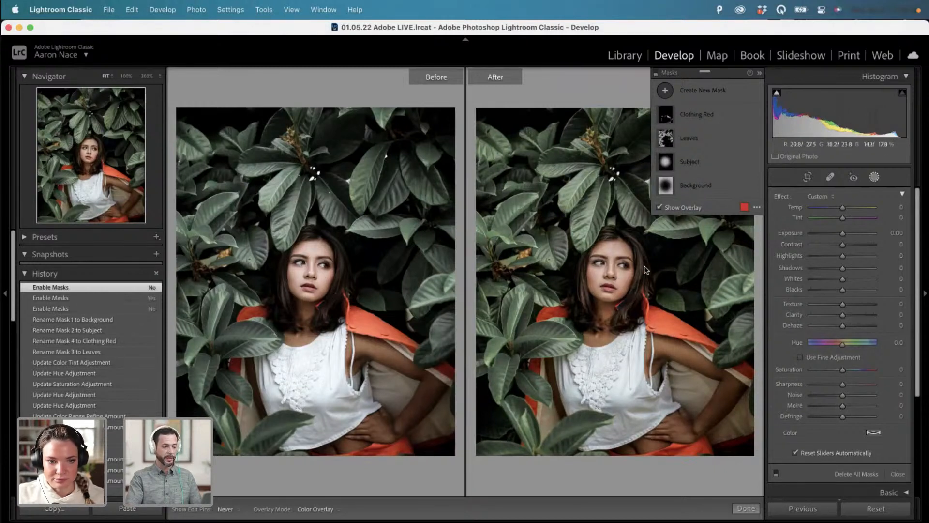
left_click(656, 74)
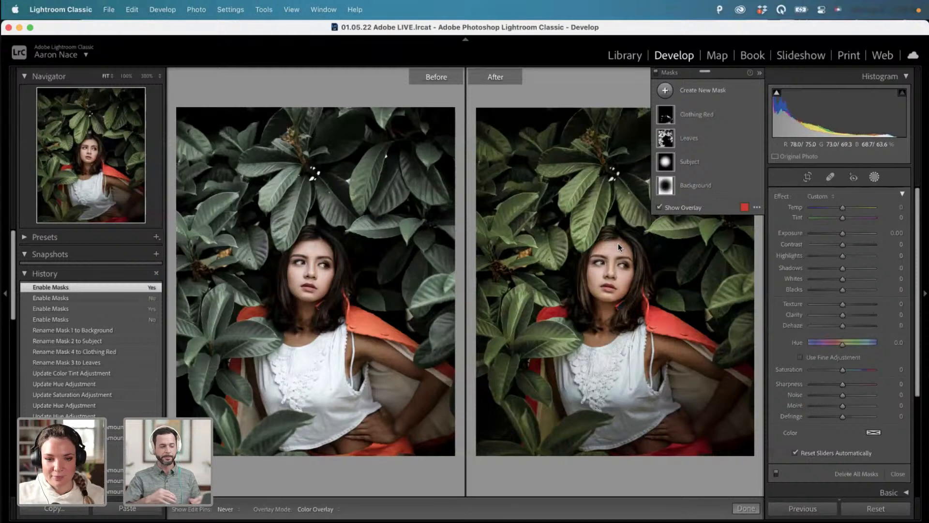
Open the masking help with its list of keyboard shortcuts.
left_click(750, 76)
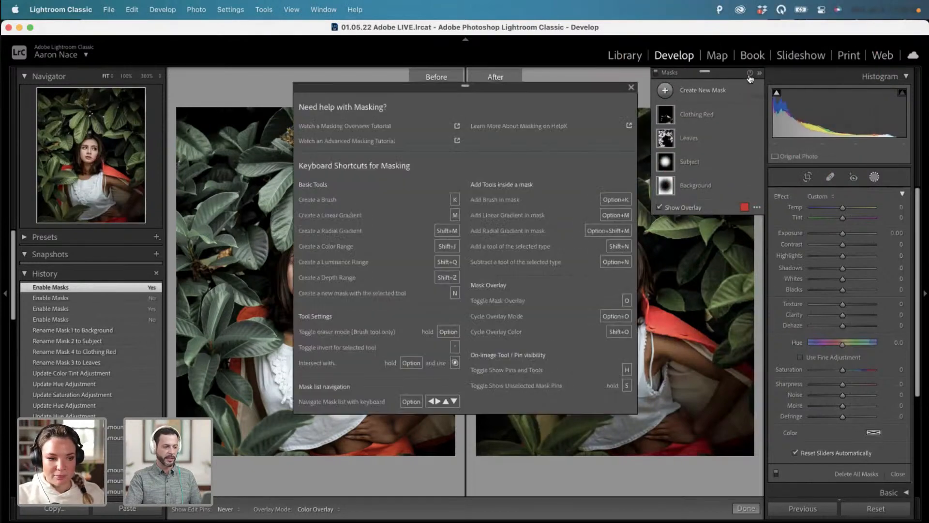
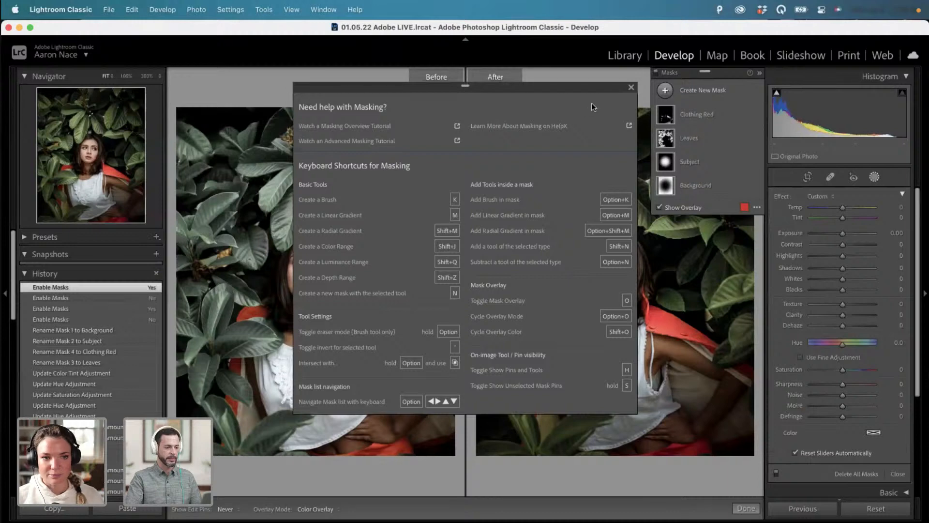
Close the masking help and look through the commands for creating masks, adding to them and controlling the tool overlay.
left_click(632, 89)
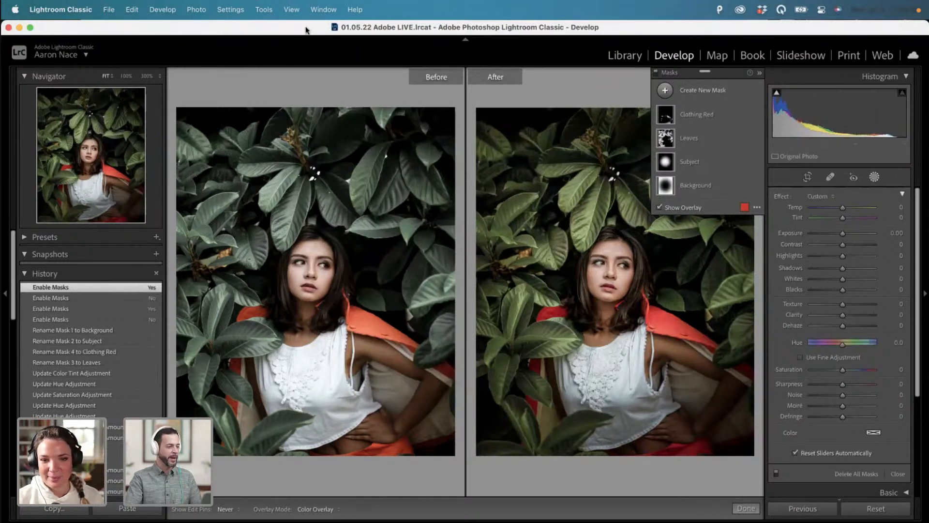
left_click(261, 10)
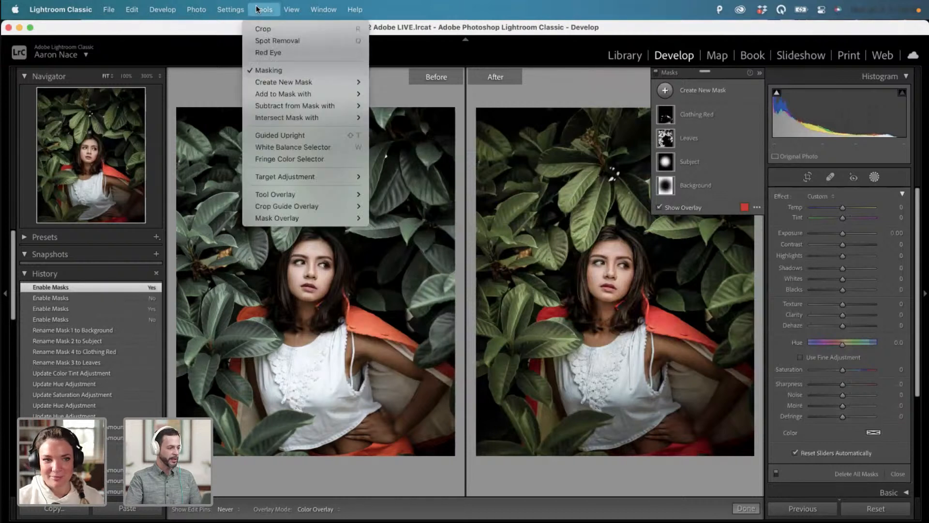
mouse_move(276, 85)
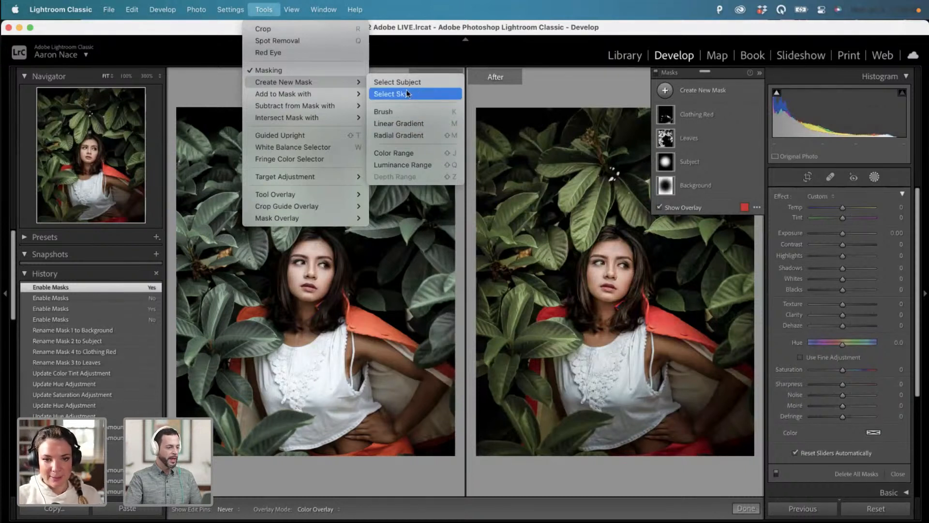
mouse_move(318, 192)
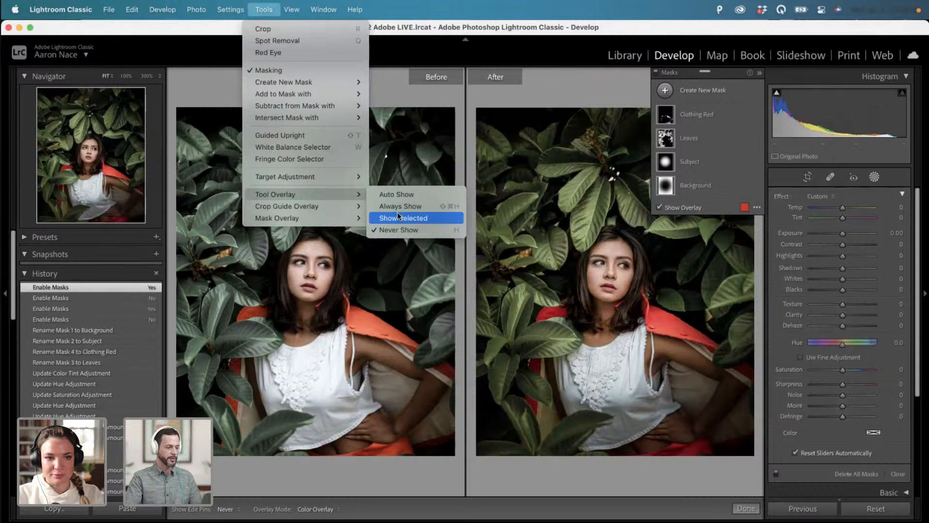
mouse_move(343, 209)
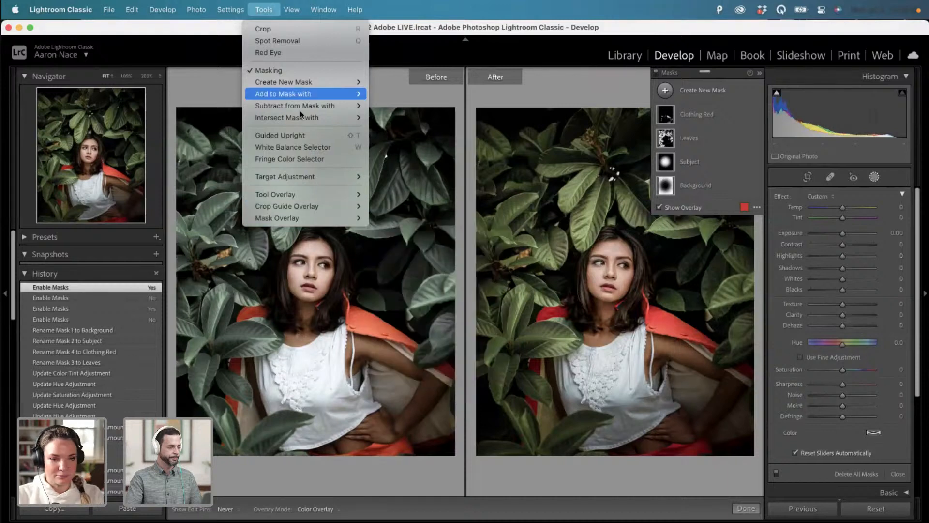
left_click(268, 10)
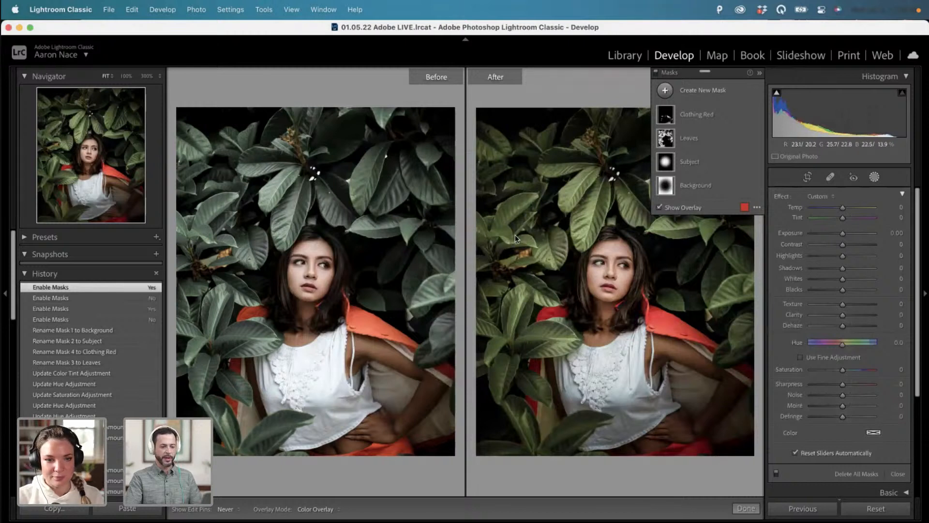
Leave masking and set the portrait's luminance noise reduction to 22 in the Detail settings.
left_click(875, 178)
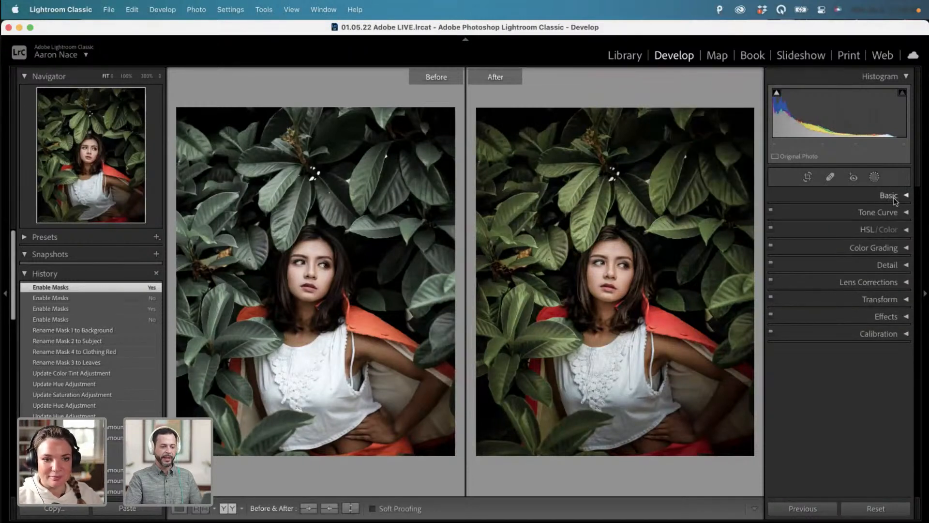
left_click(892, 246)
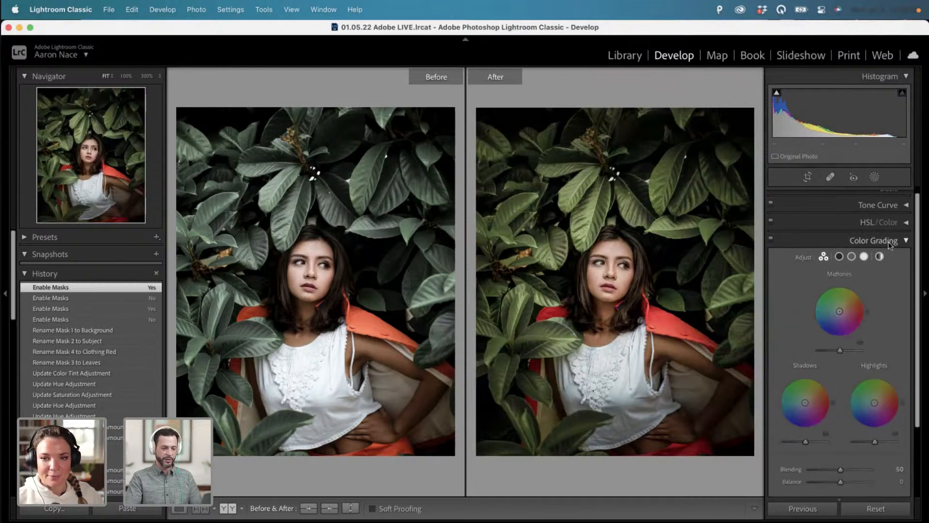
left_click(904, 242)
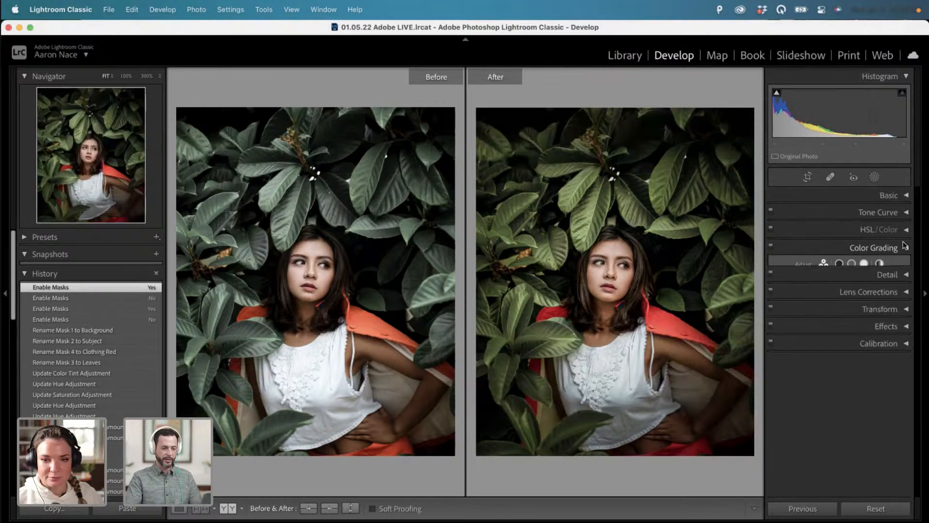
left_click(897, 271)
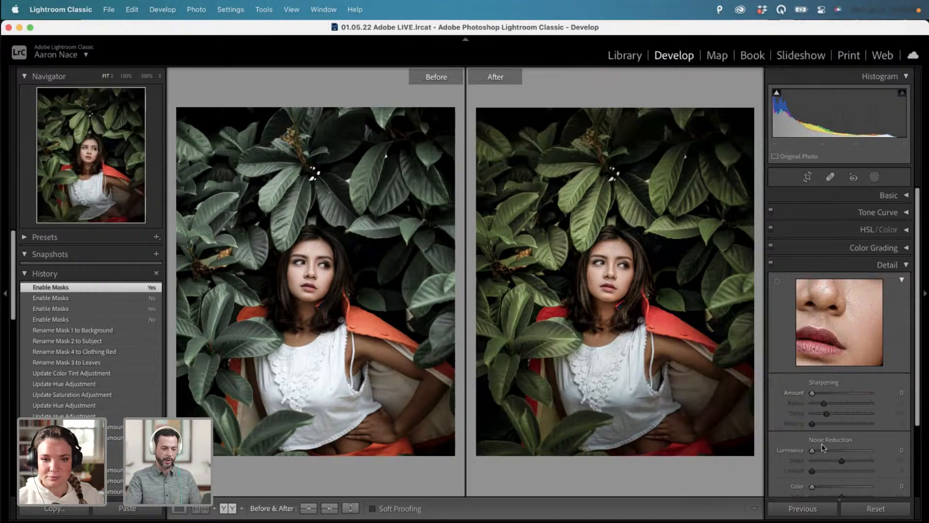
left_click_drag(822, 450, 825, 452)
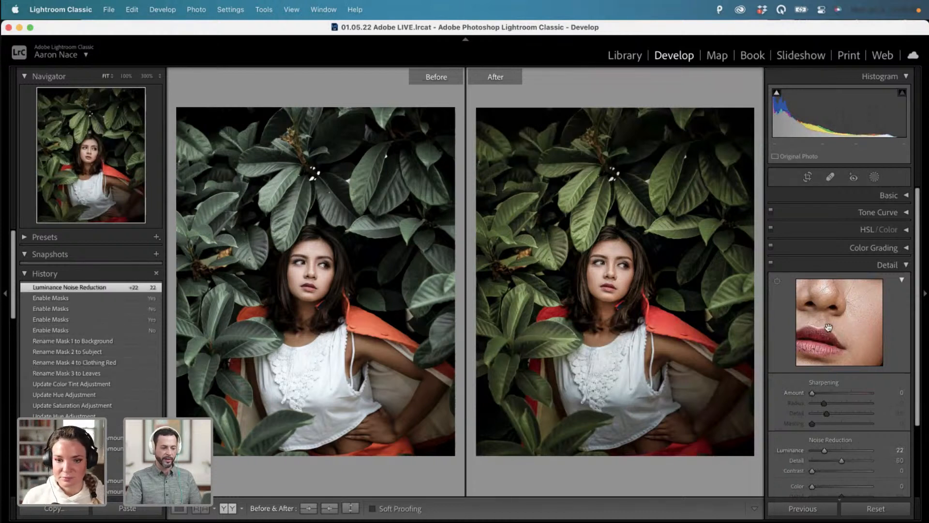
left_click(899, 265)
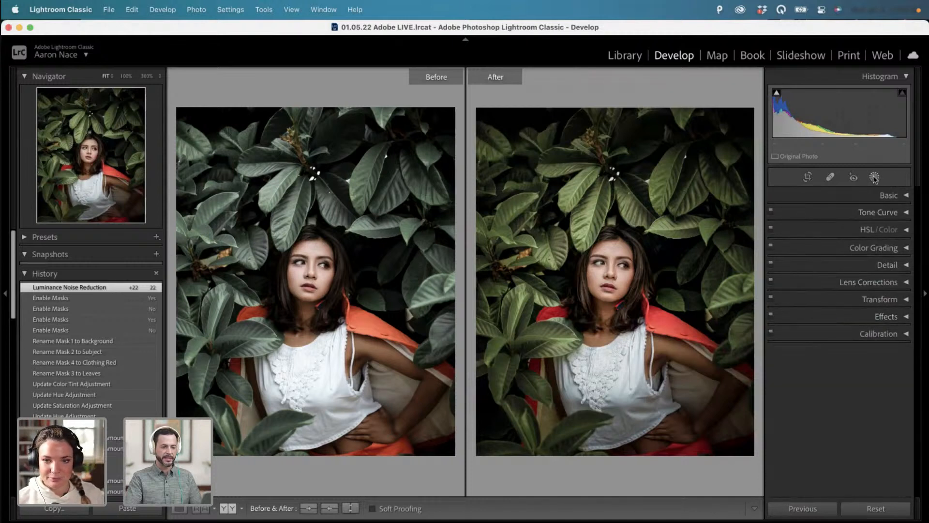
Go to the library grid, reopen the portrait of the woman among leaves in Develop, and show before and after side by side.
key("g")
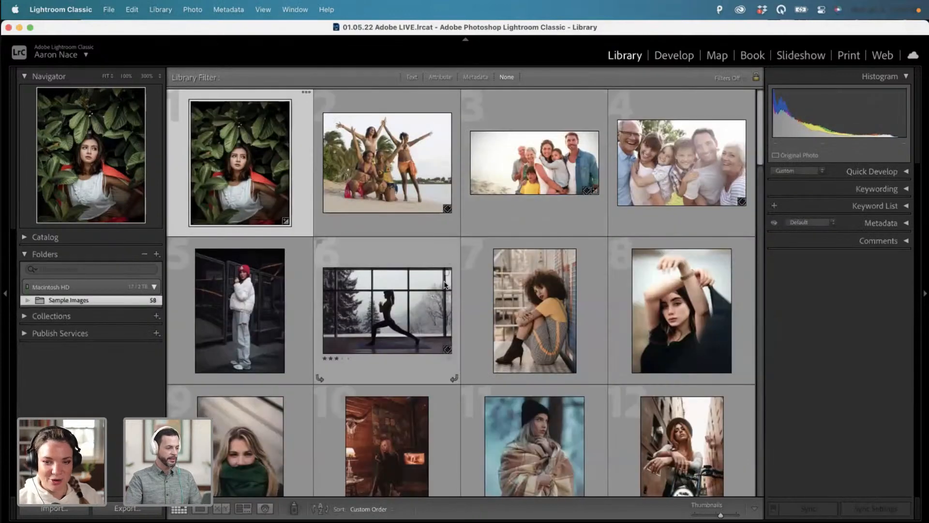
double_click(248, 173)
key("d")
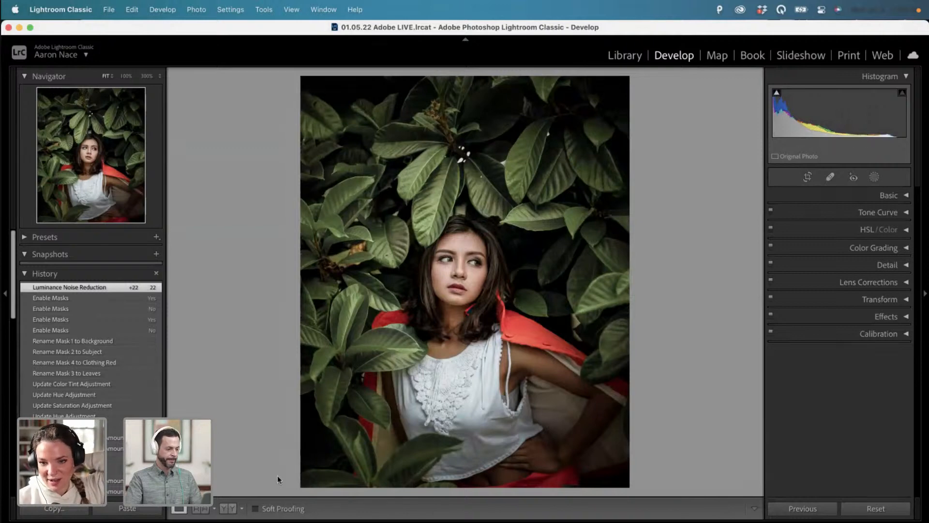
left_click(227, 508)
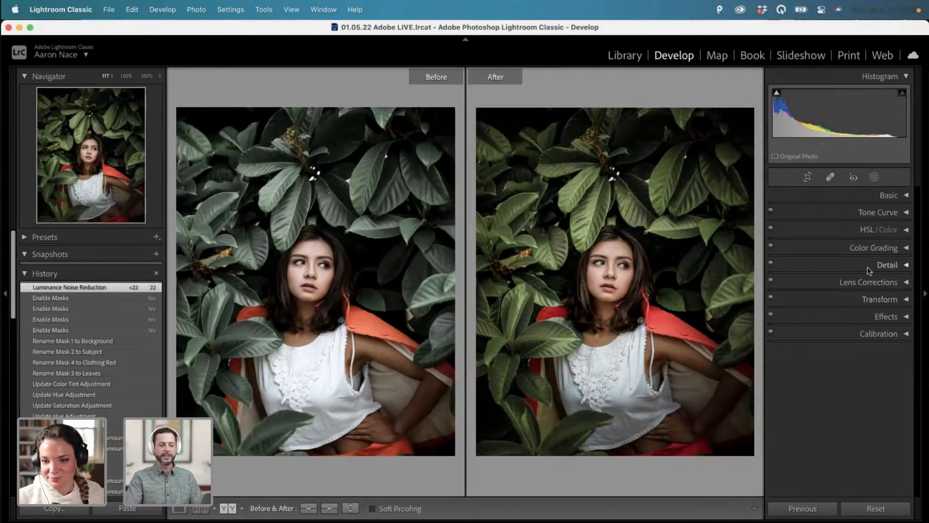
Examine the HSL and Color controls, including the green, blue and orange ranges and the hue-only view, ending with all HSL sliders shown.
left_click(881, 231)
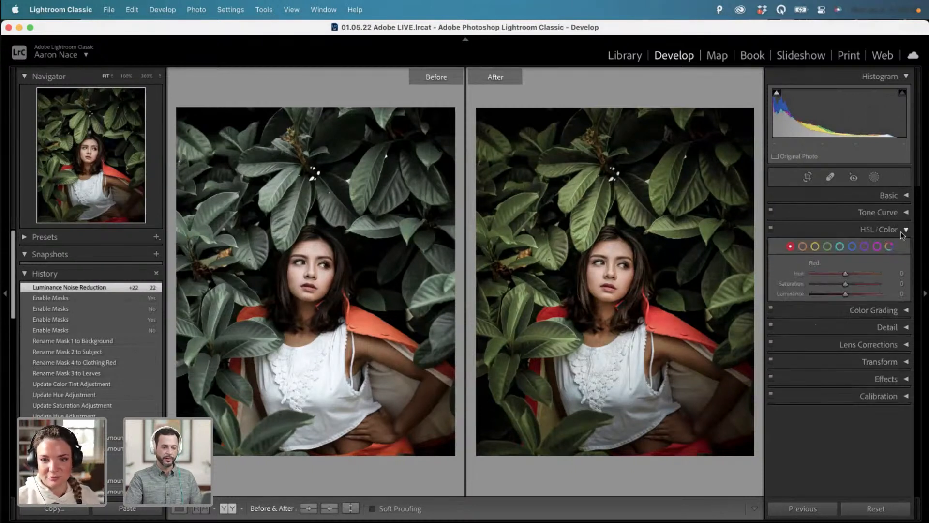
left_click(870, 231)
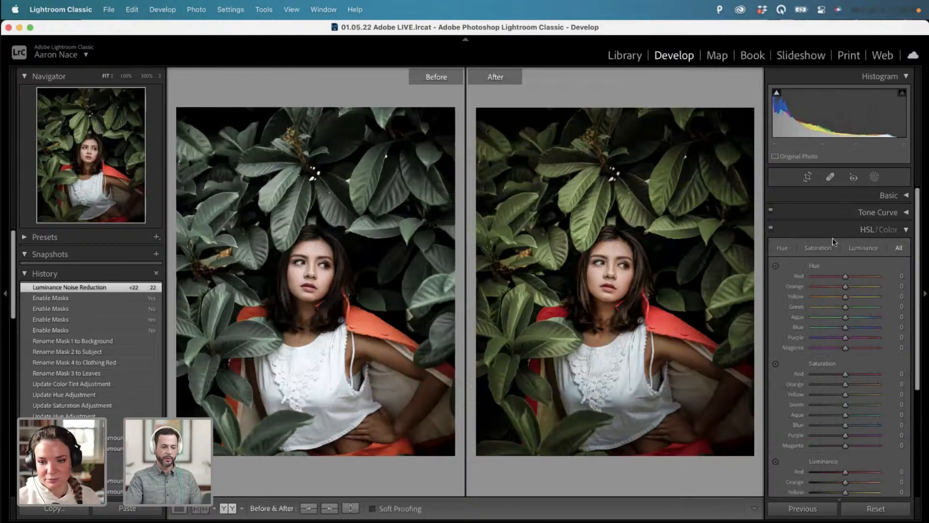
scroll(825, 235, "down", 3)
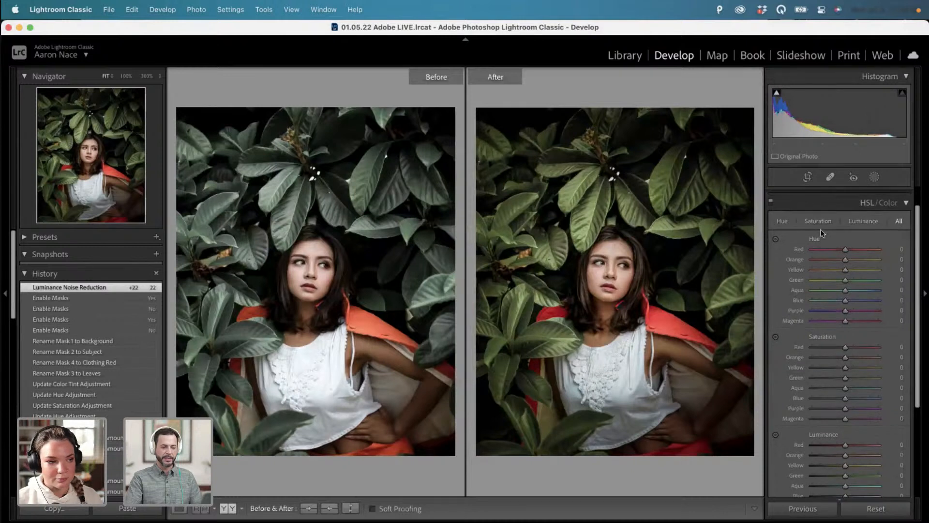
left_click(887, 203)
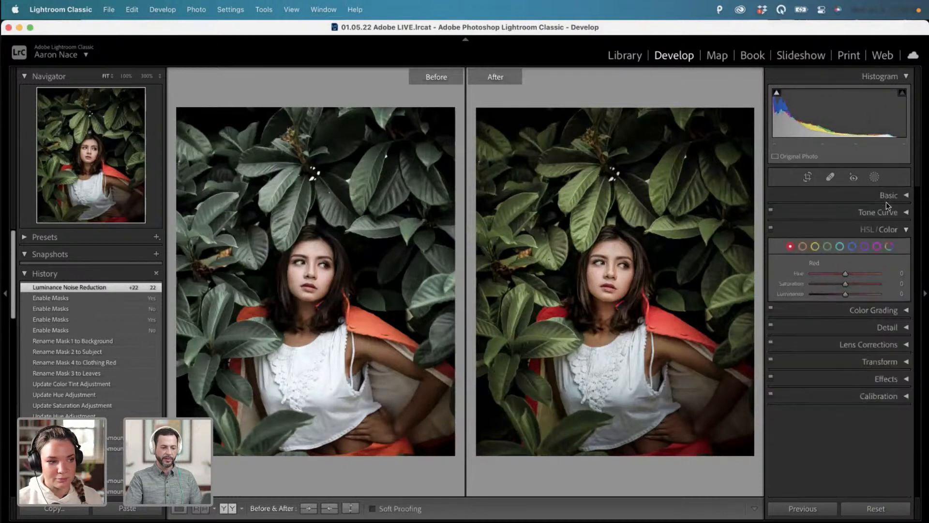
left_click(828, 247)
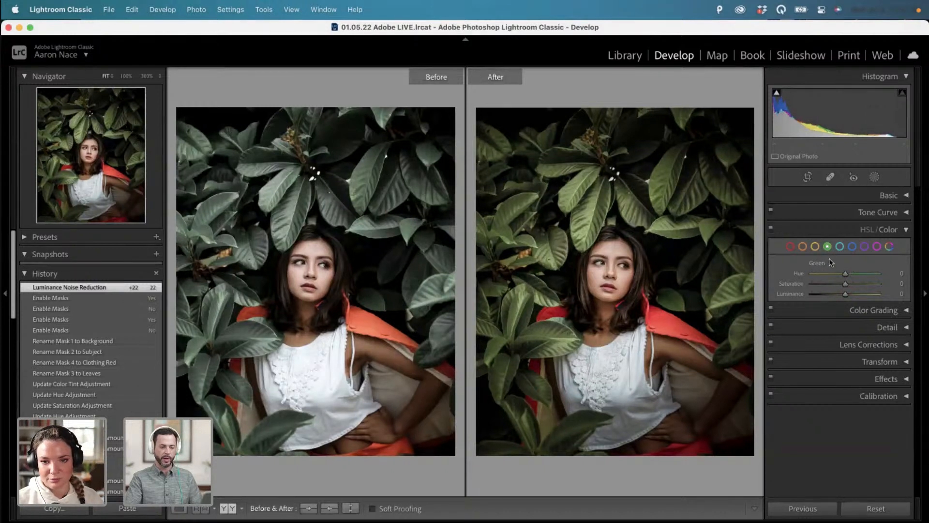
left_click(852, 247)
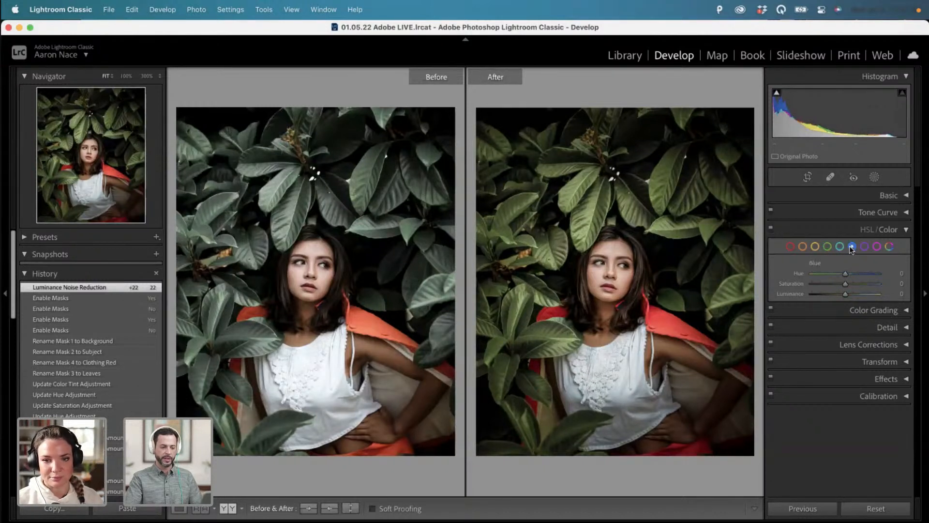
left_click(803, 246)
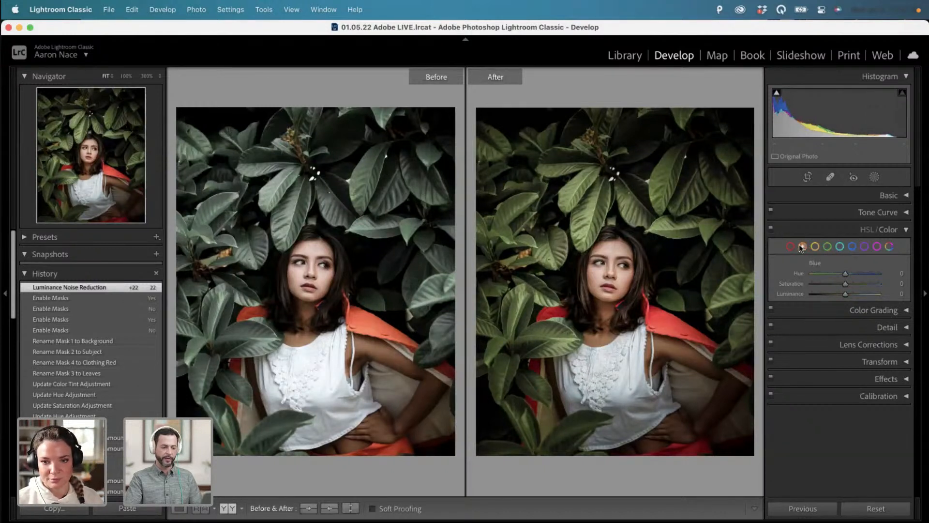
left_click(867, 231)
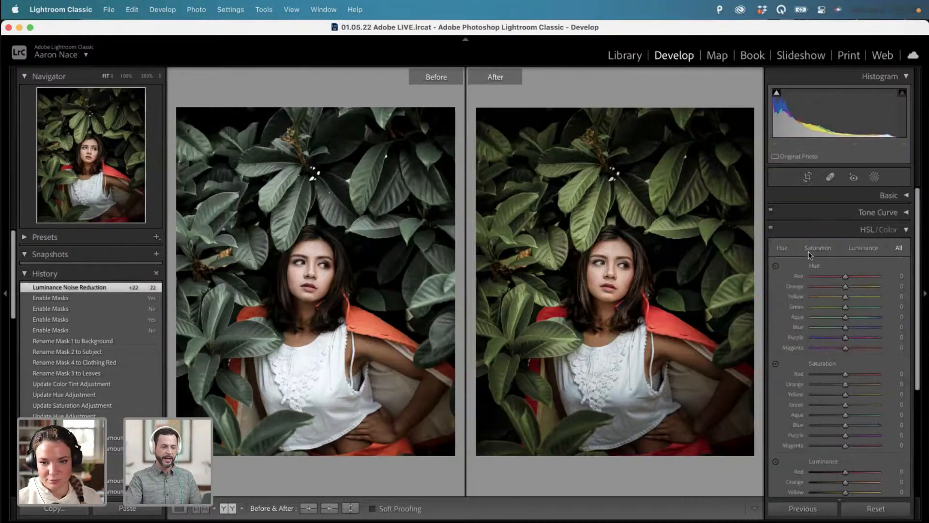
left_click(783, 248)
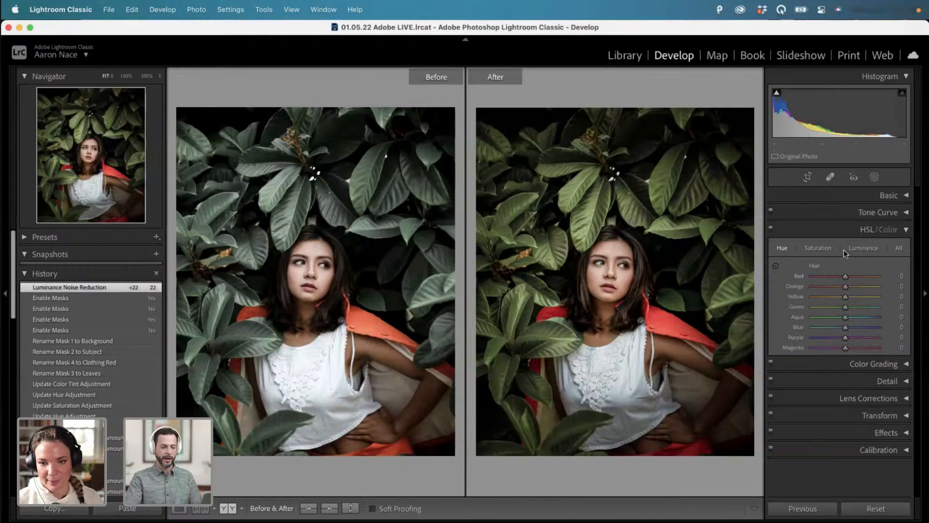
left_click(899, 248)
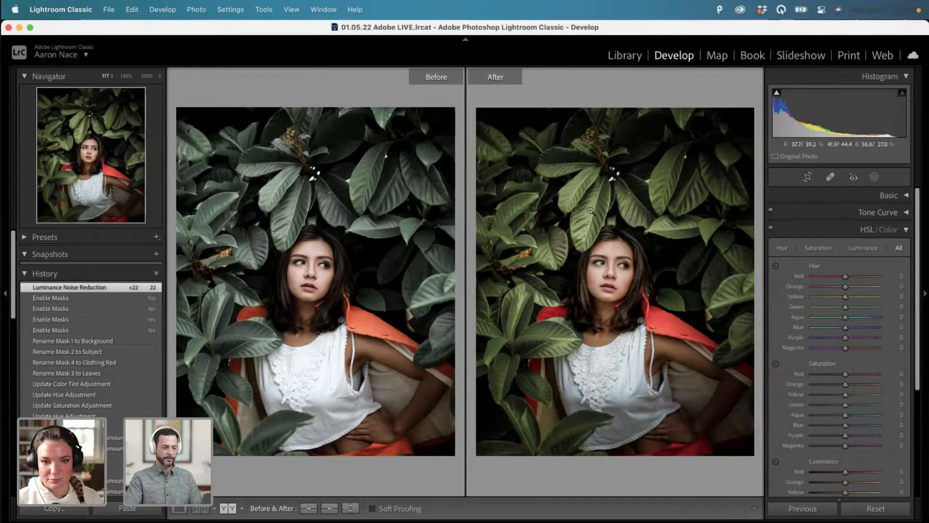
Shift the leaves' hue with the targeted adjustment tool to Yellow +4 and Green +7.
left_click(776, 266)
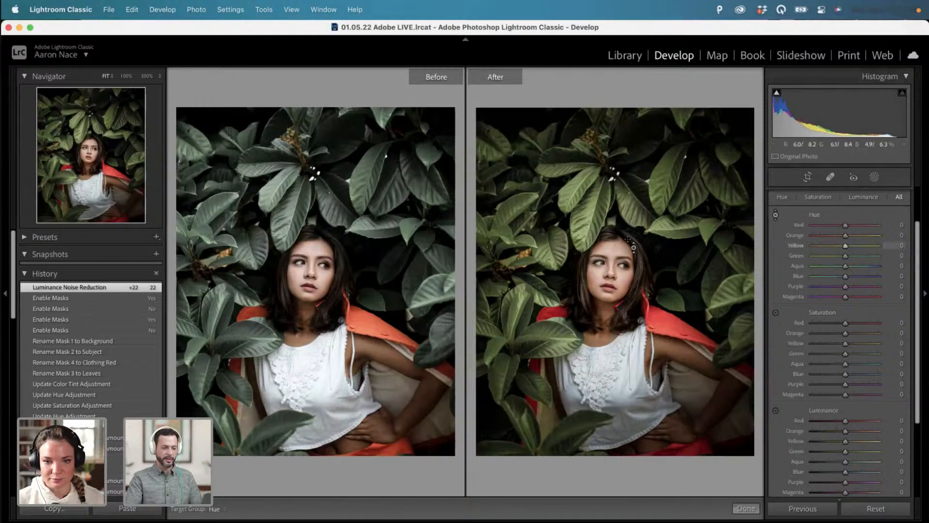
mouse_move(597, 225)
left_mouse_down()
mouse_move(597, 247)
mouse_move(597, 211)
mouse_move(597, 222)
left_mouse_up()
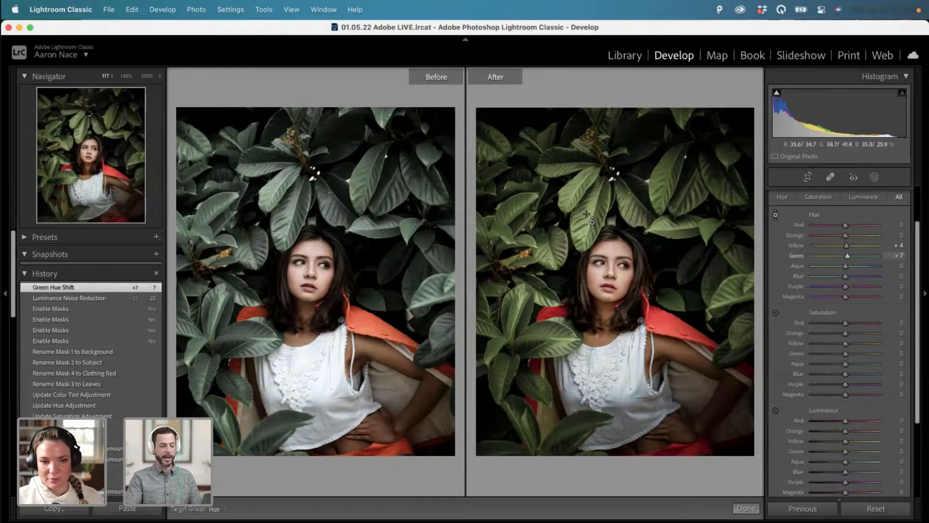
left_click(776, 216)
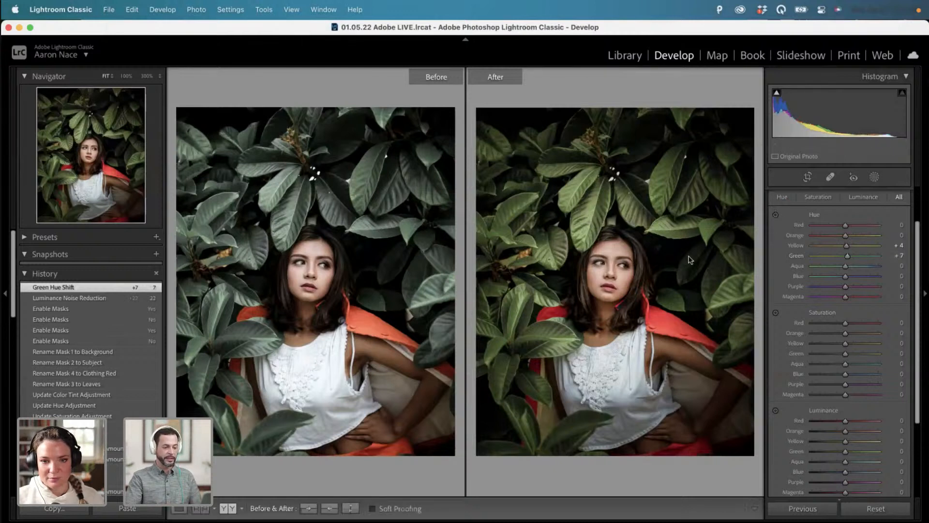
Try boosting the red and orange saturation with the targeted adjustment tool on the red cape, and undo the change.
scroll(818, 271, "up", 2)
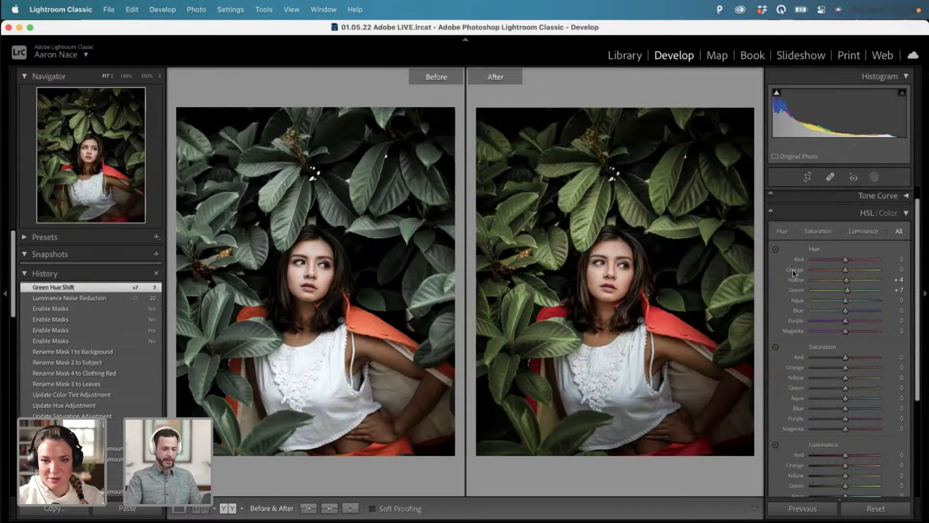
left_click(776, 346)
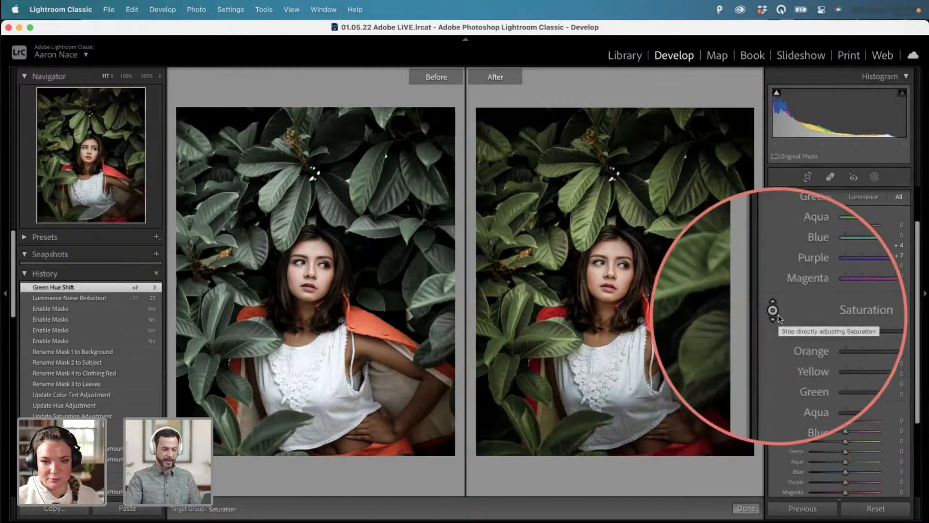
mouse_move(669, 331)
left_mouse_down()
mouse_move(669, 262)
mouse_move(668, 388)
mouse_move(669, 286)
mouse_move(669, 355)
mouse_move(669, 290)
mouse_move(663, 324)
left_mouse_up()
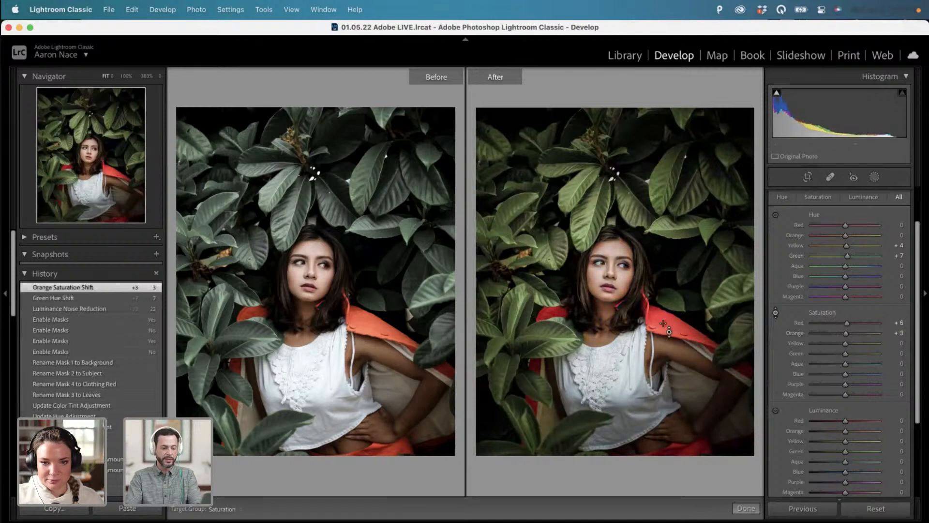
key("super+z")
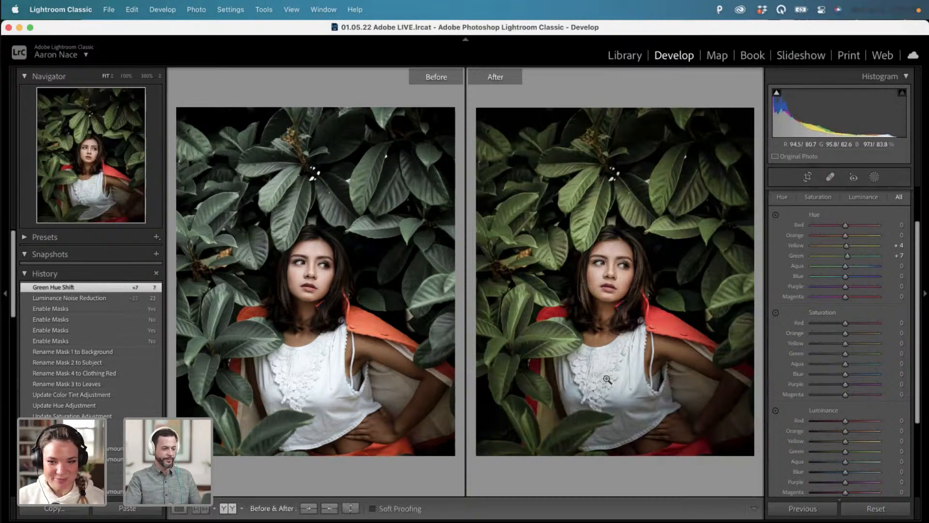
Return to the library grid and select the beach photo of the group of women with raised arms.
key("g")
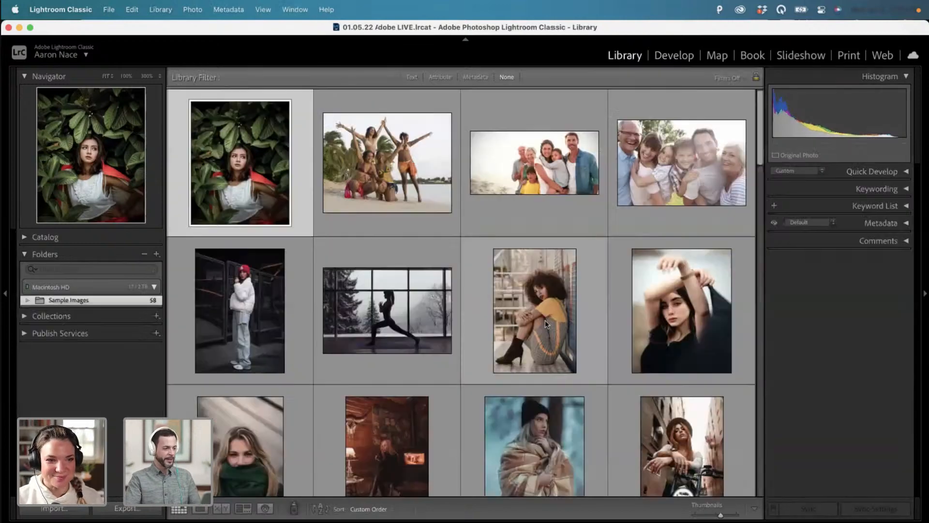
left_click(367, 142)
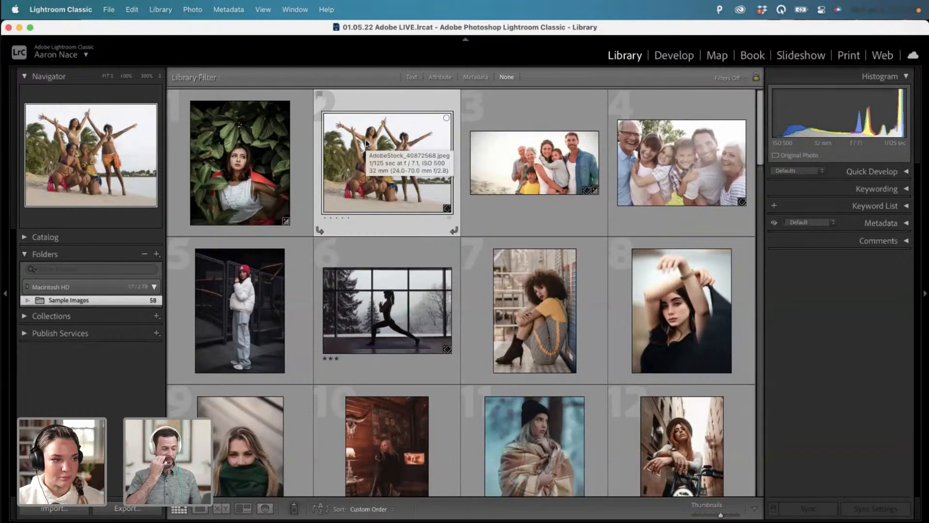
Open the beach photo of the women with raised arms in the Develop module.
double_click(365, 140)
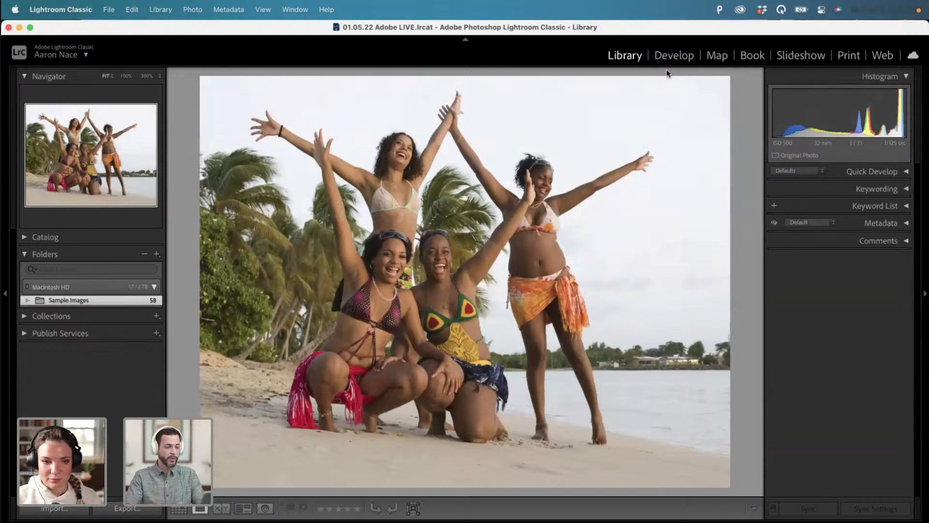
left_click(670, 57)
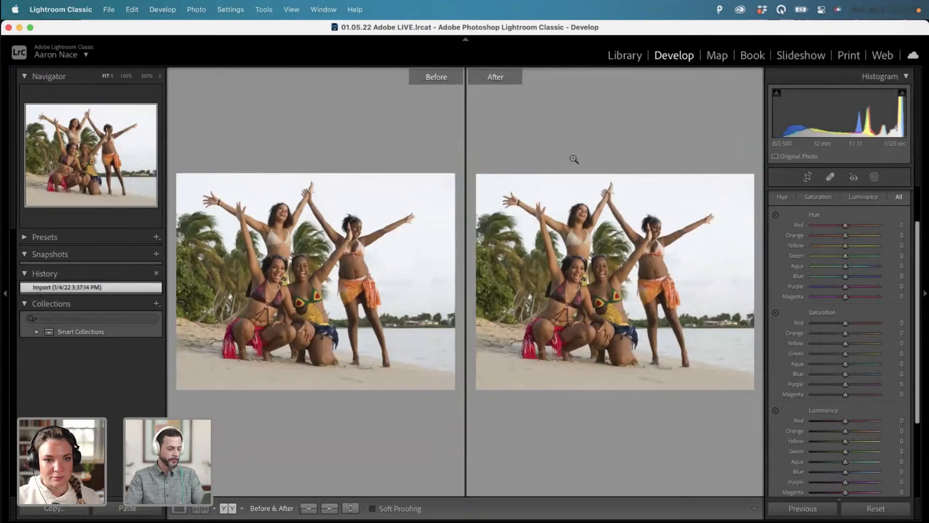
Cycle through the Before/After comparison layouts of the beach photo, ending in the single-image loupe view.
mouse_move(235, 520)
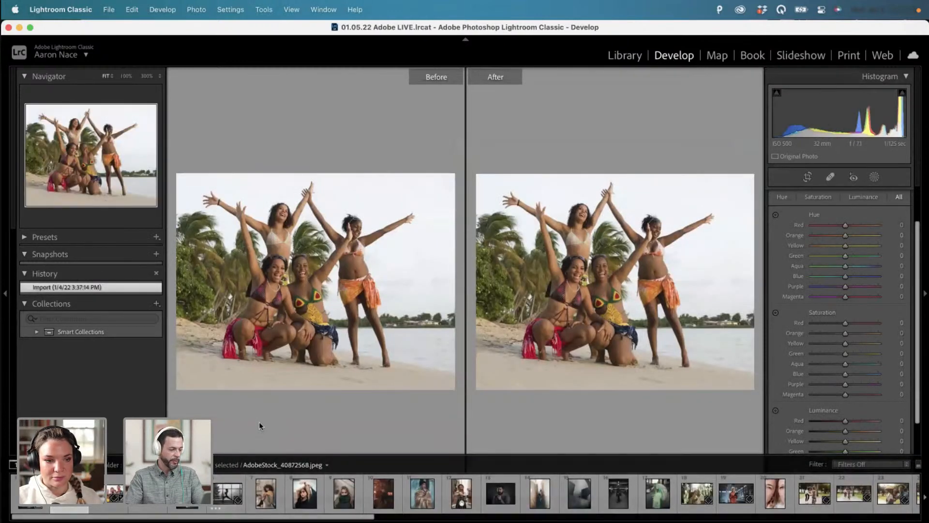
left_click(227, 507)
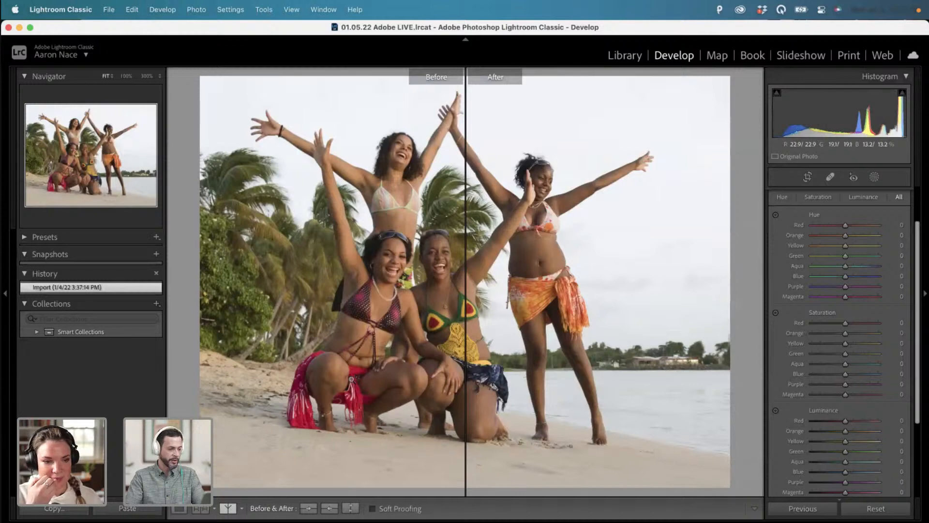
left_click(225, 510)
left_click(226, 509)
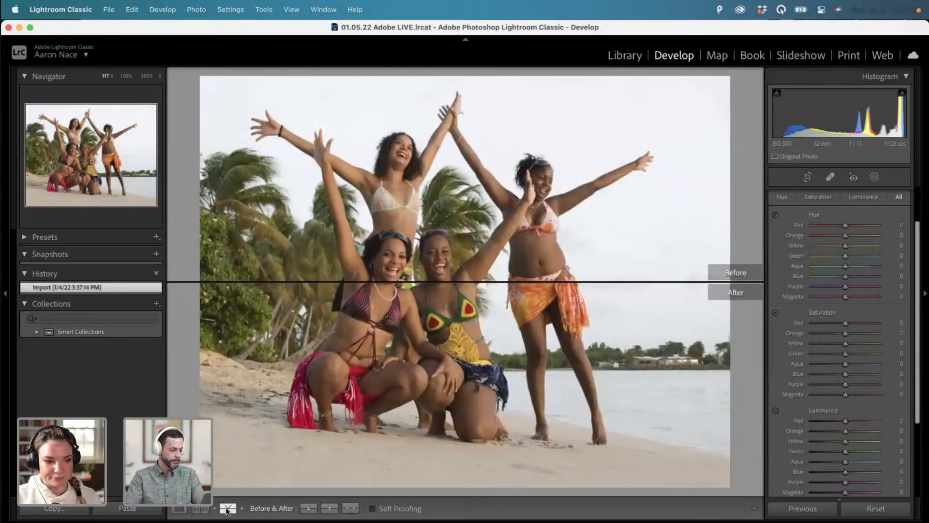
left_click(233, 510)
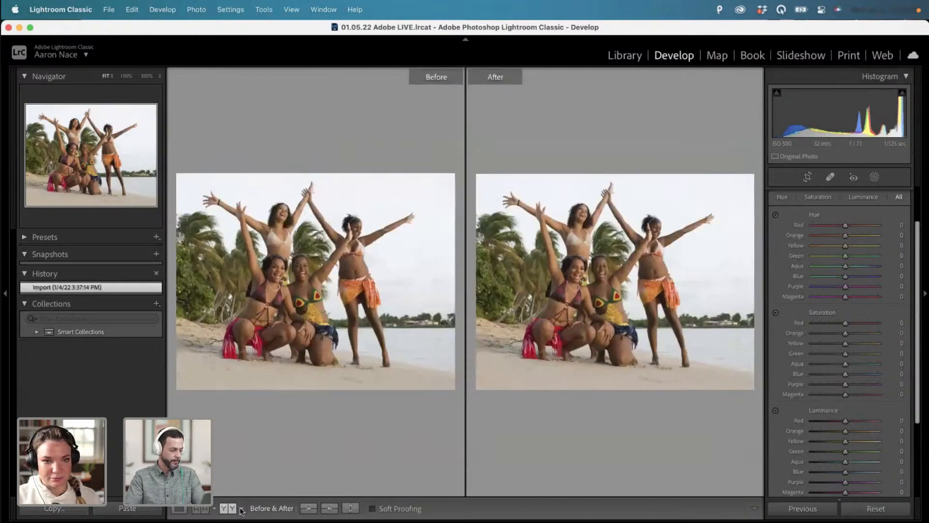
left_click(242, 511)
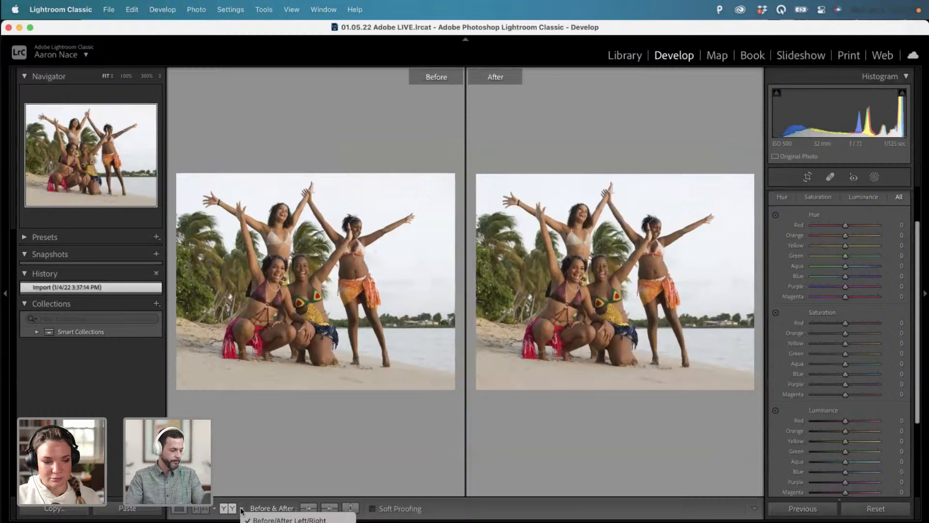
left_click(179, 508)
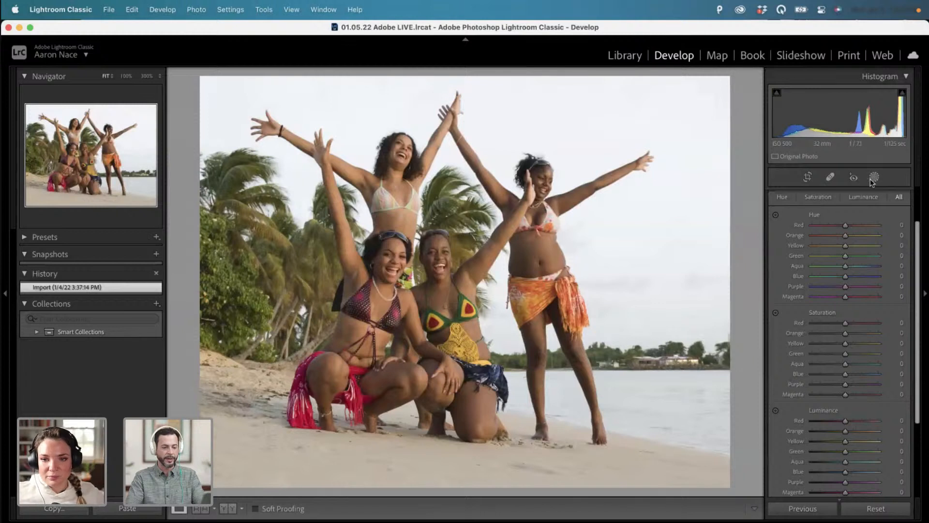
Add a Select Sky mask to the beach photo.
scroll(875, 222, "up", 2)
left_click(875, 221)
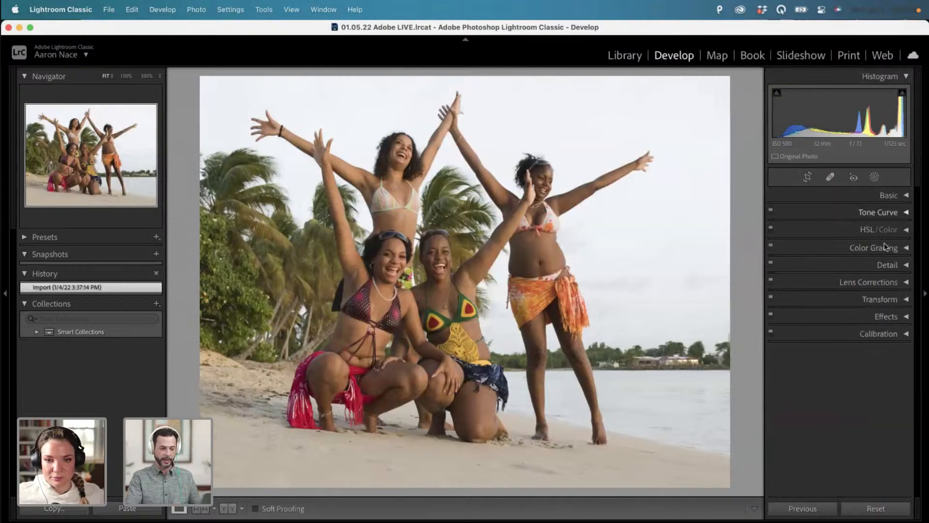
left_click(874, 178)
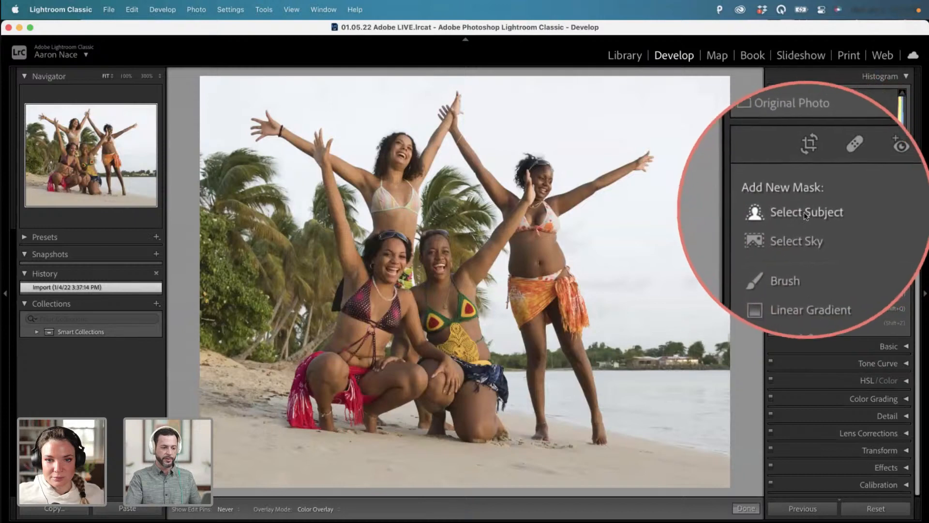
left_click(803, 226)
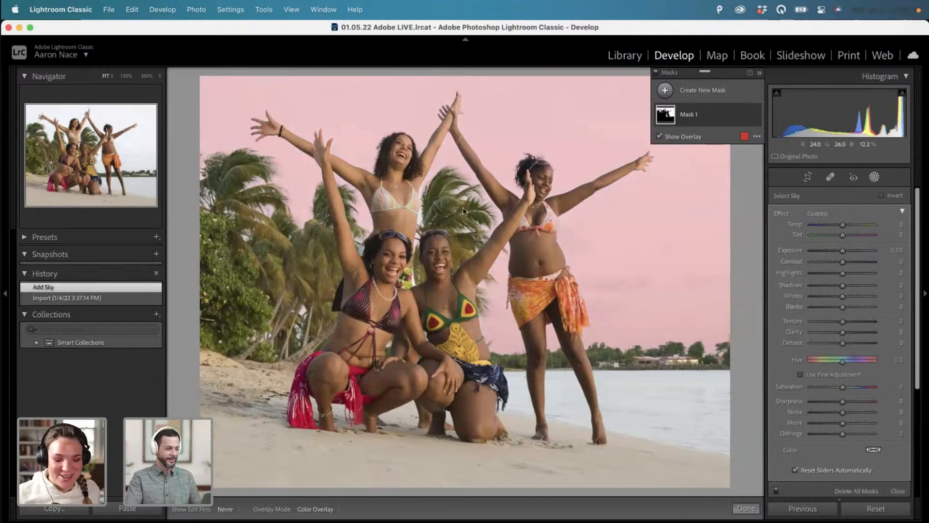
Inspect the sky mask in White on Black overlay mode and switch back to Color Overlay.
key("alt+a")
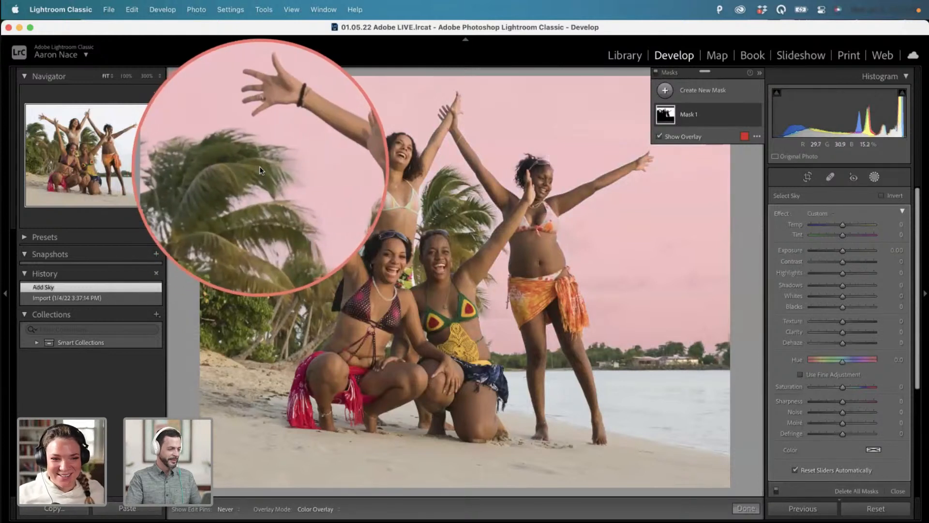
key("alt+a")
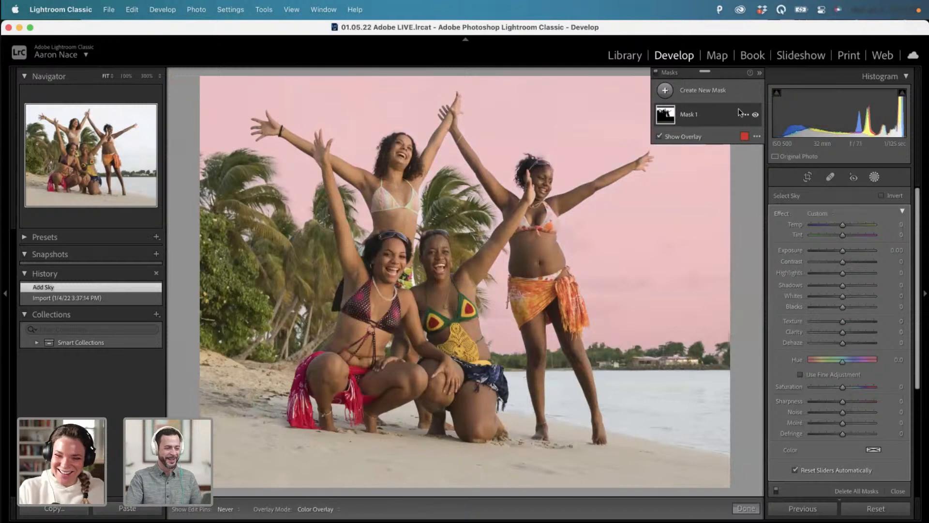
left_click(758, 135)
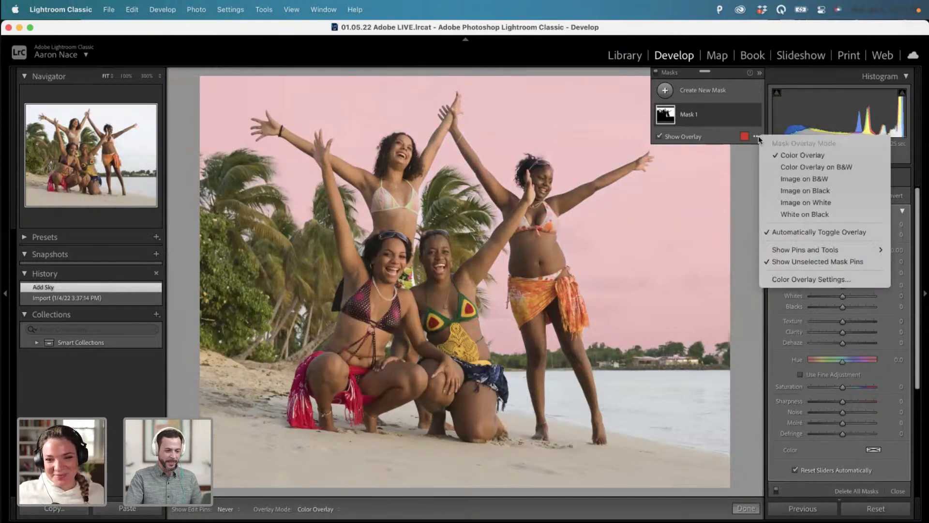
left_click(794, 214)
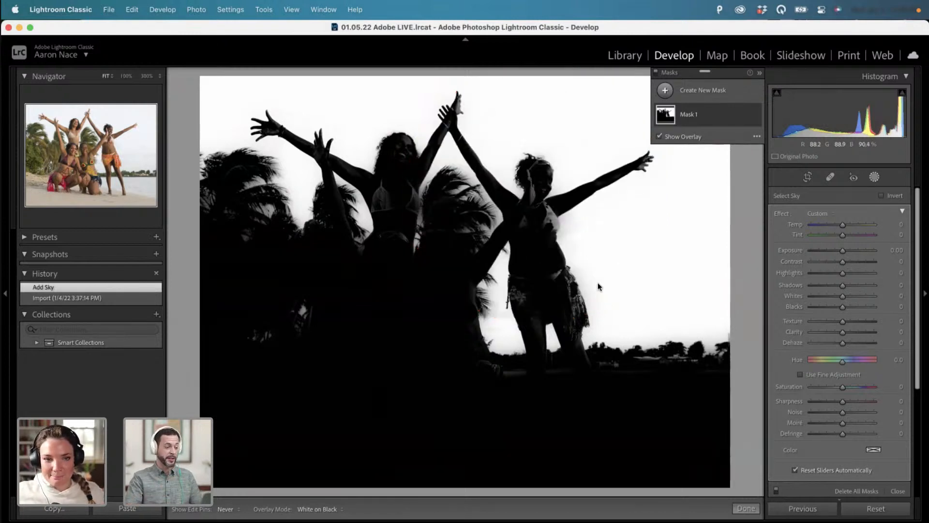
left_click(758, 136)
left_click(774, 149)
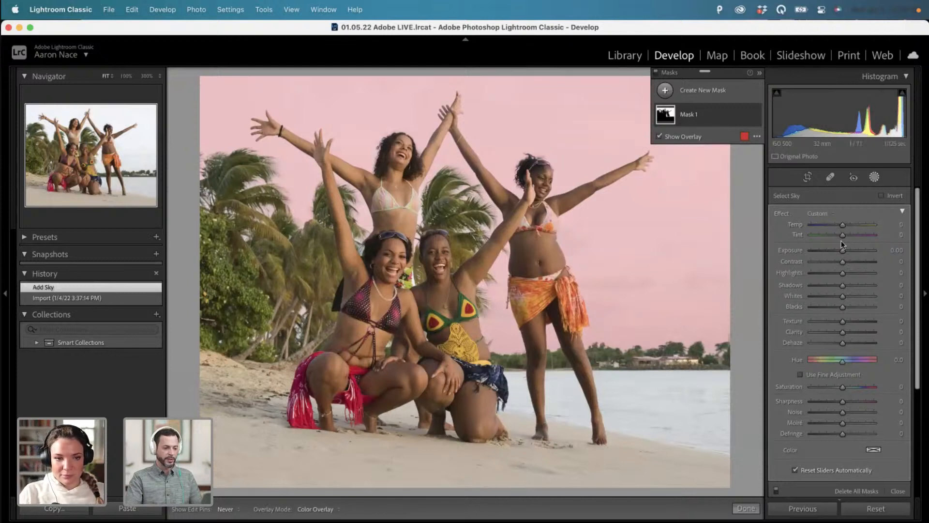
Hide the mask overlay and adjust the sky to Temp -52, Tint -22, Exposure -0.20, Contrast 28 and Highlights -43.
key("o")
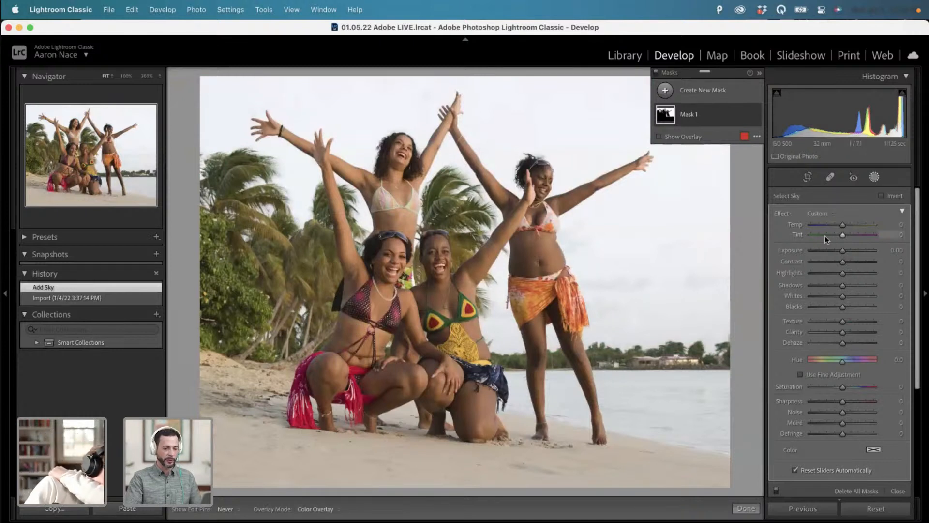
left_click_drag(841, 225, 822, 223)
left_click_drag(841, 273, 834, 233)
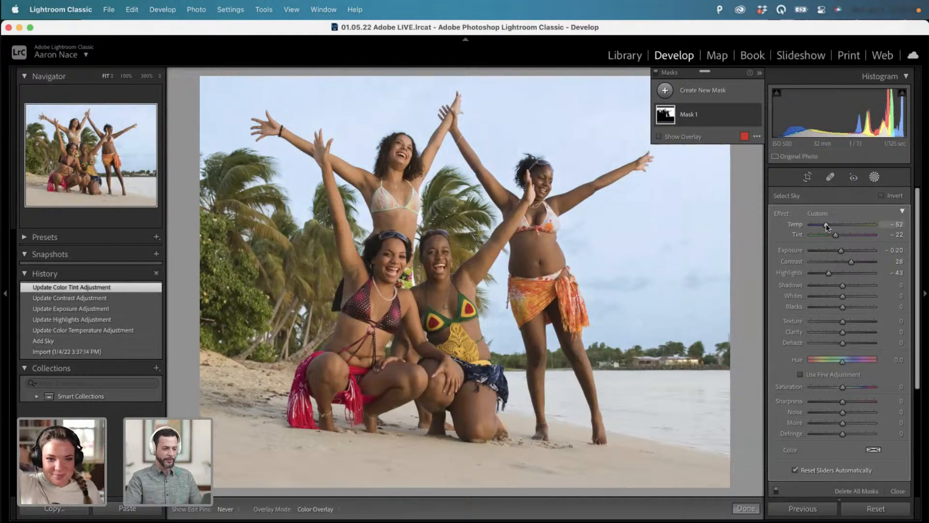
Try a stronger blue sky with Temp -82 and Tint -40, and compare it side by side with the original at 100%.
mouse_move(826, 224)
left_mouse_down()
mouse_move(791, 226)
mouse_move(826, 223)
mouse_move(808, 222)
mouse_move(818, 222)
left_mouse_up()
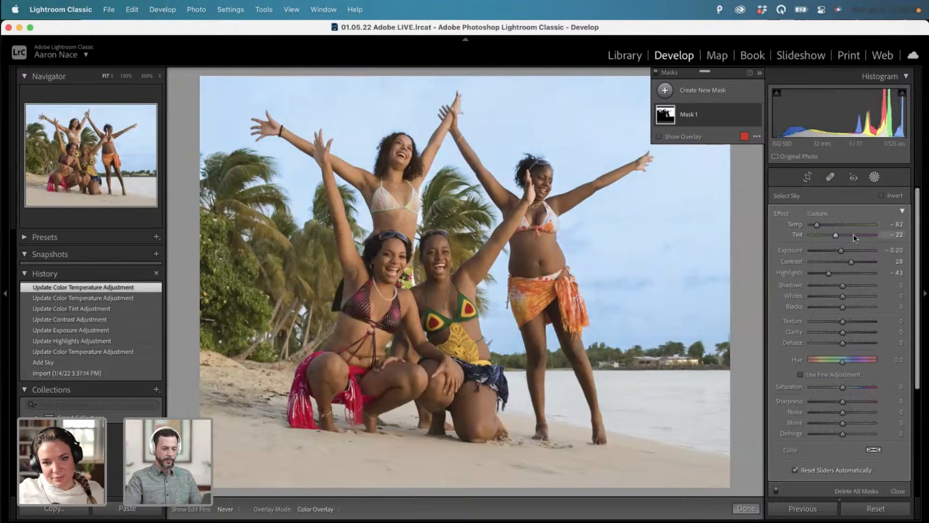
left_click_drag(837, 235, 832, 237)
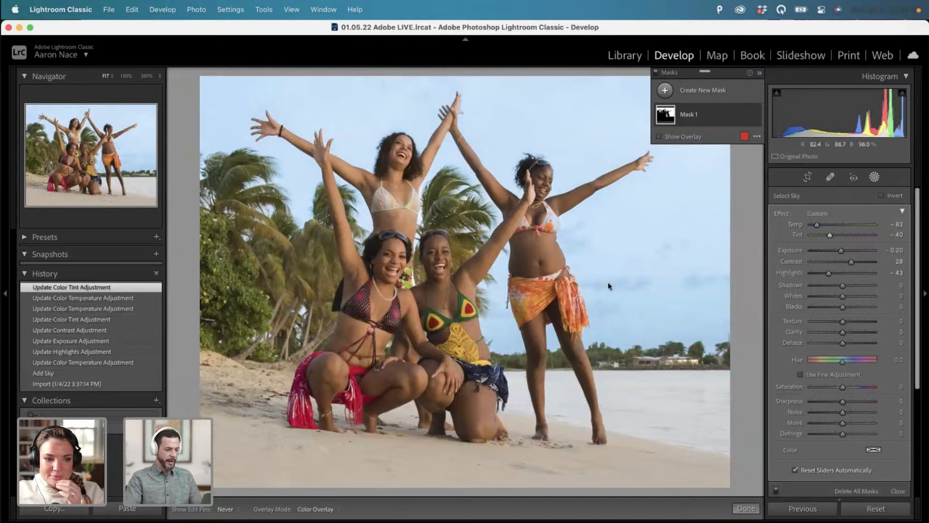
left_click(877, 178)
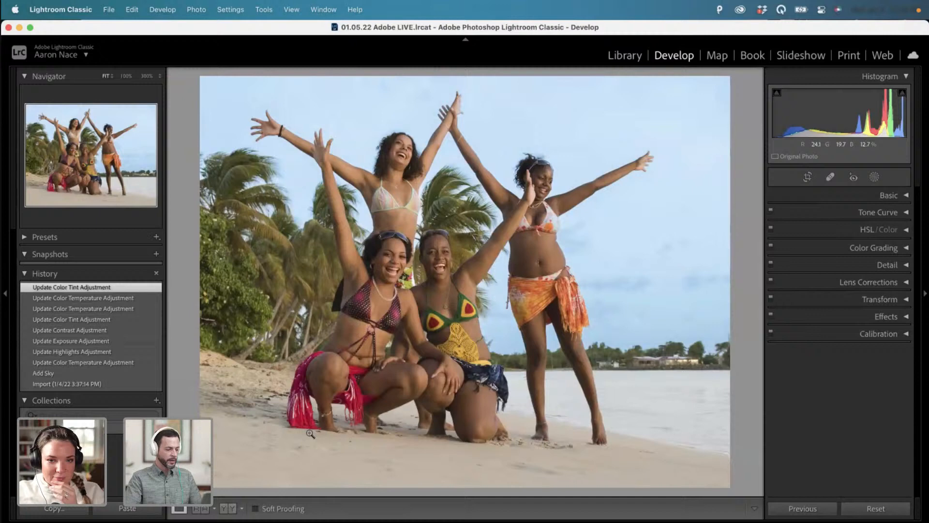
left_click(228, 508)
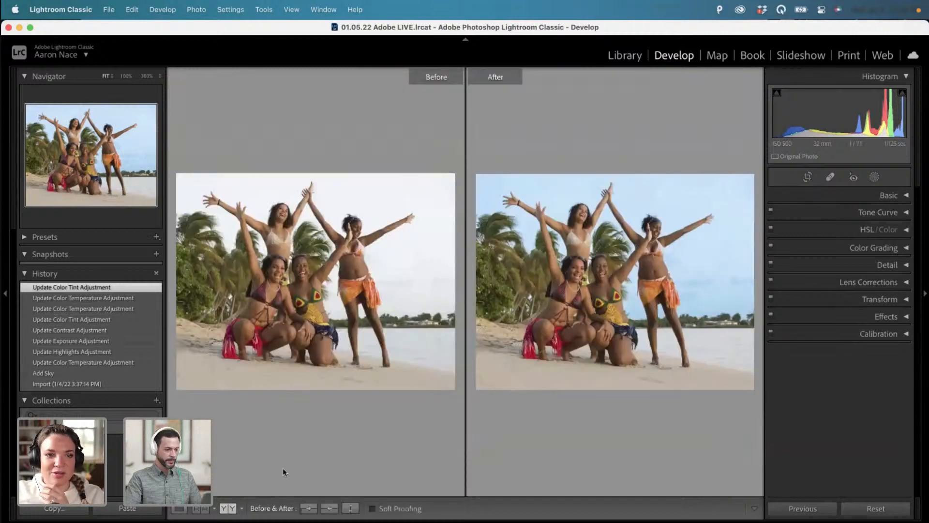
left_click(605, 185)
left_click_drag(605, 185, 489, 227)
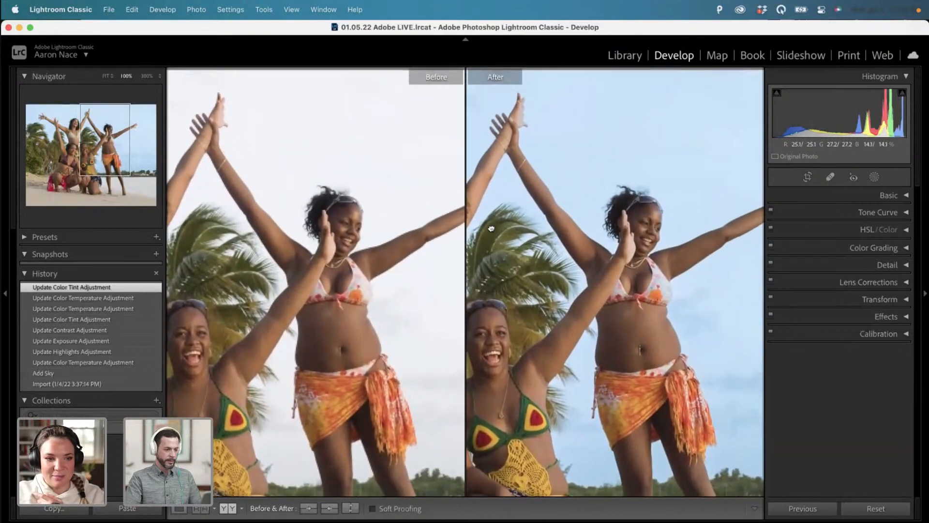
Reopen the sky mask, soften its color to Temp -32 and Tint -24, and close masking.
left_click(874, 177)
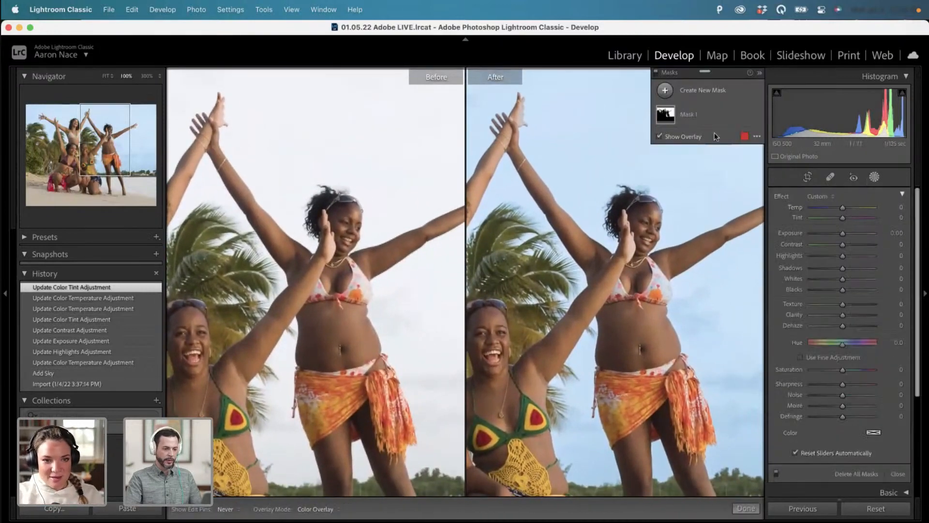
left_click(692, 116)
left_click_drag(821, 221, 832, 225)
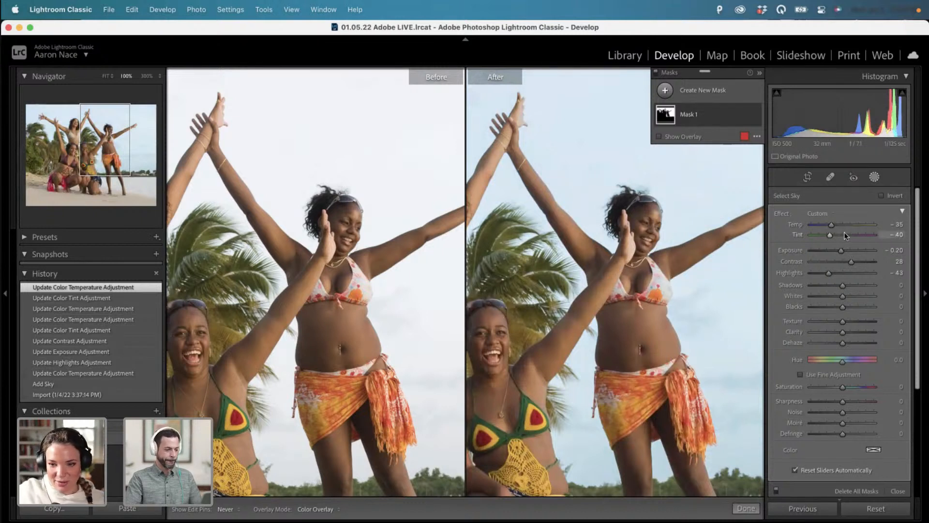
left_click_drag(833, 226, 834, 234)
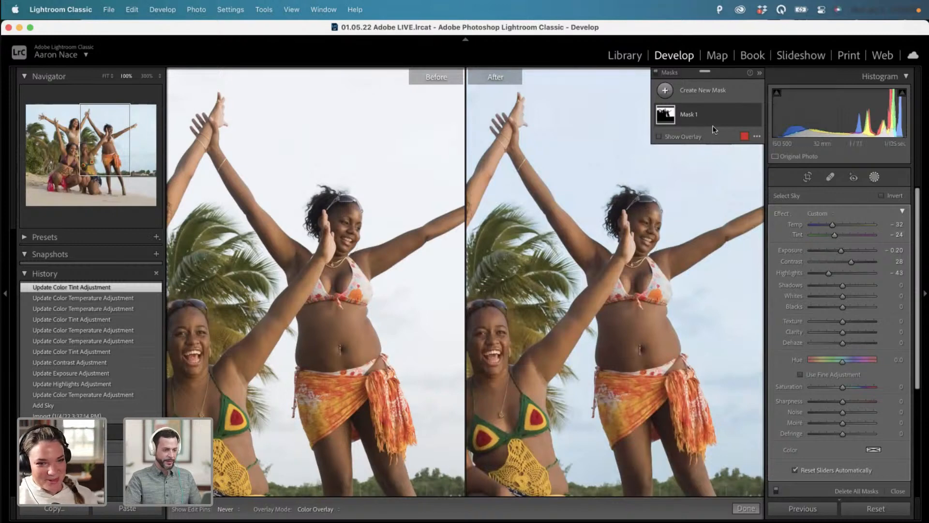
left_click(874, 177)
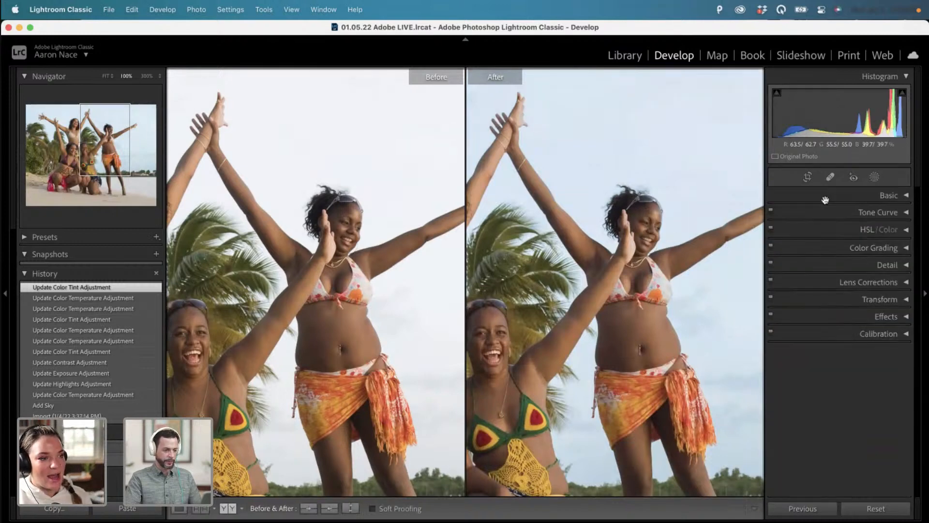
Compare the edited sky with the original side by side and in the single-image view, checking the edges around the women up close.
left_click(628, 265)
left_click(646, 269)
left_click_drag(645, 268, 646, 246)
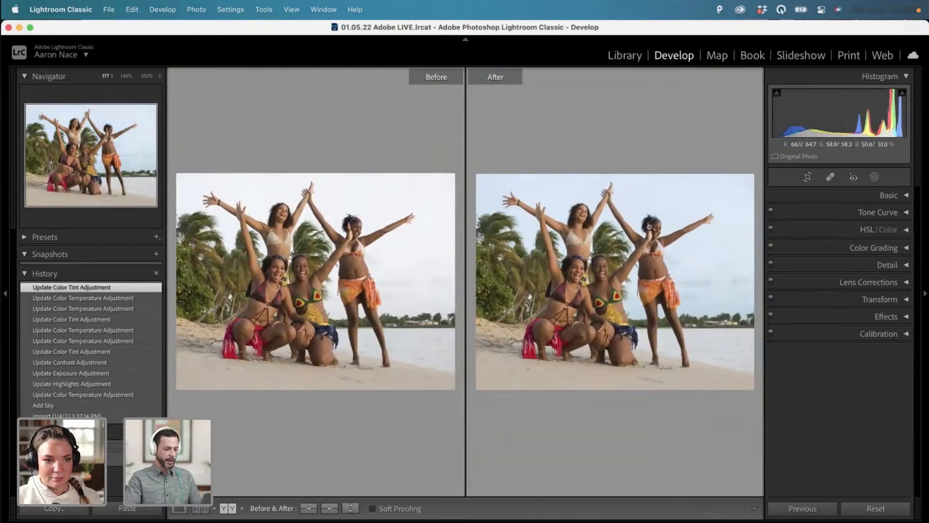
left_click(649, 228)
left_click_drag(665, 248, 652, 239)
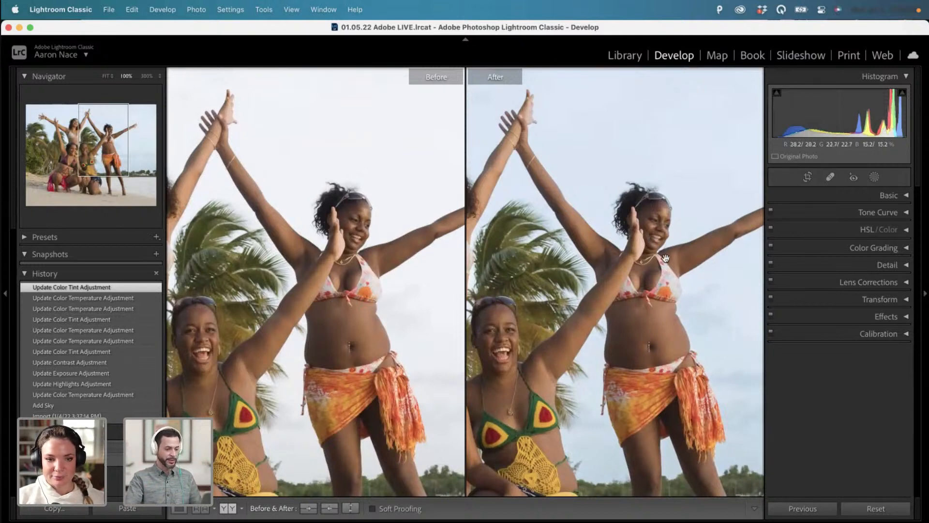
left_click_drag(665, 259, 600, 242)
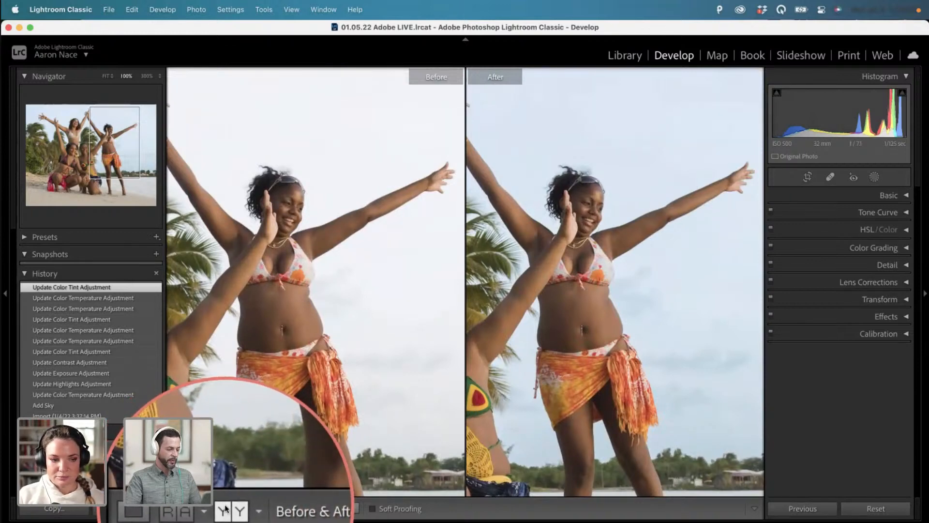
left_click(180, 508)
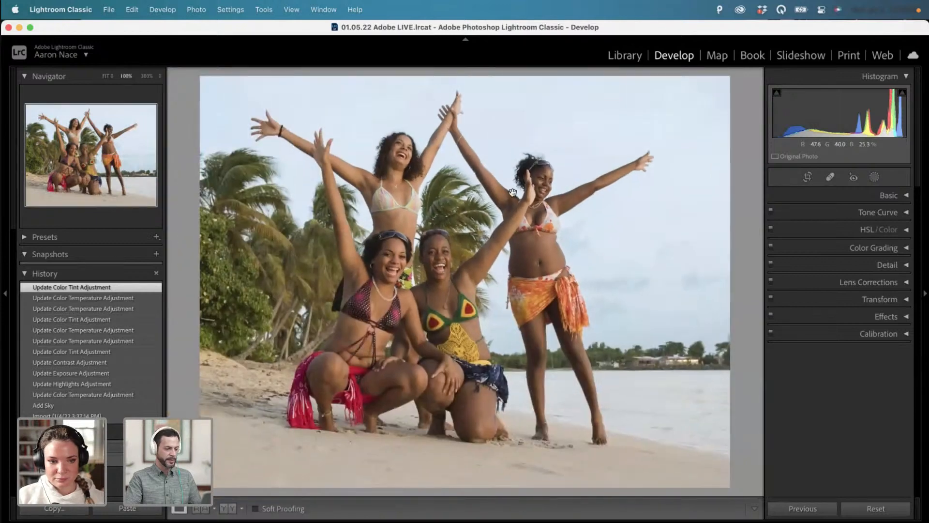
left_click(513, 192)
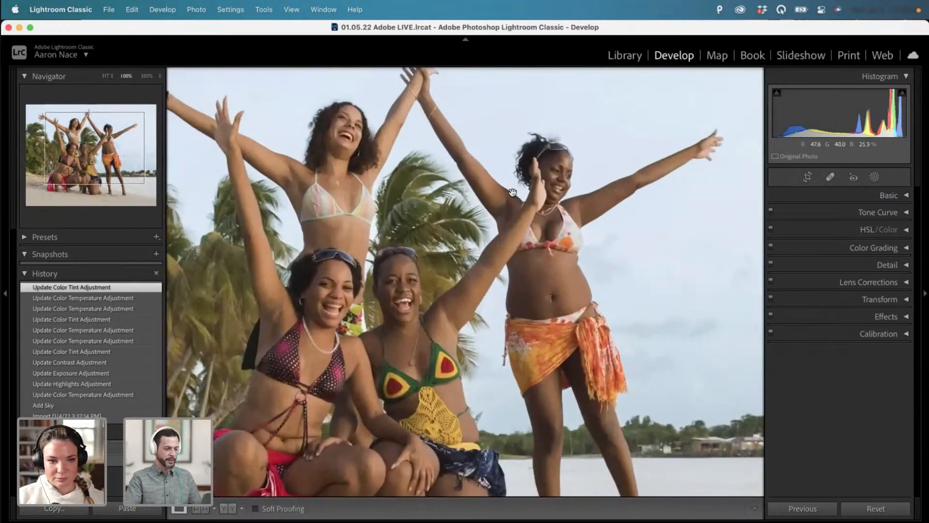
left_click(513, 193)
left_click(401, 184)
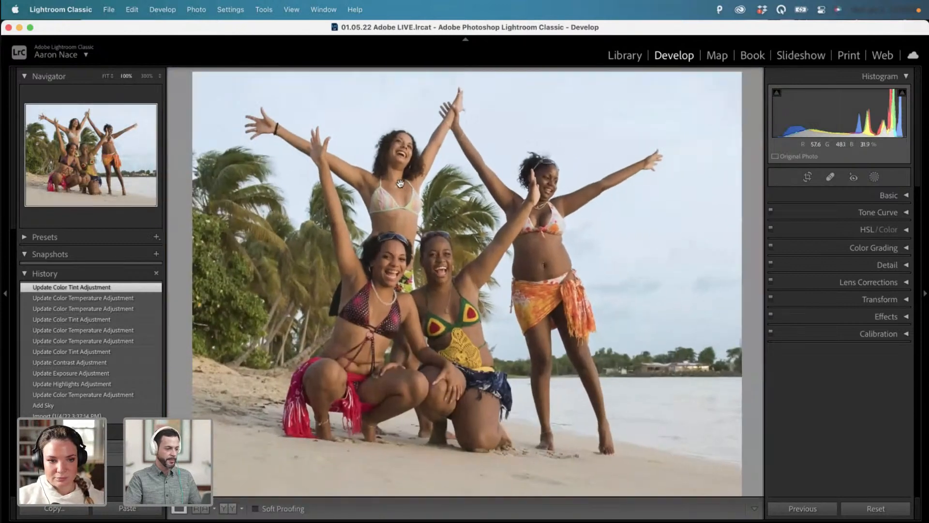
left_click(400, 183)
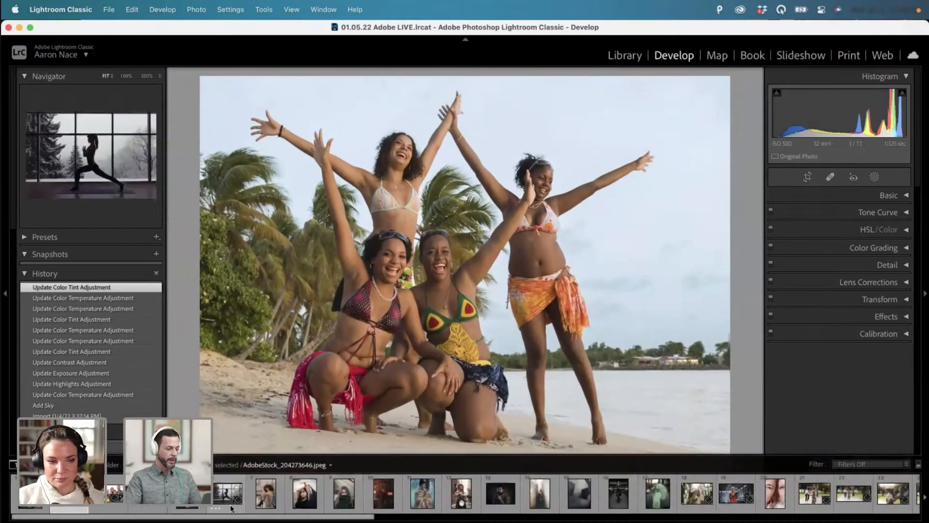
left_click(226, 509)
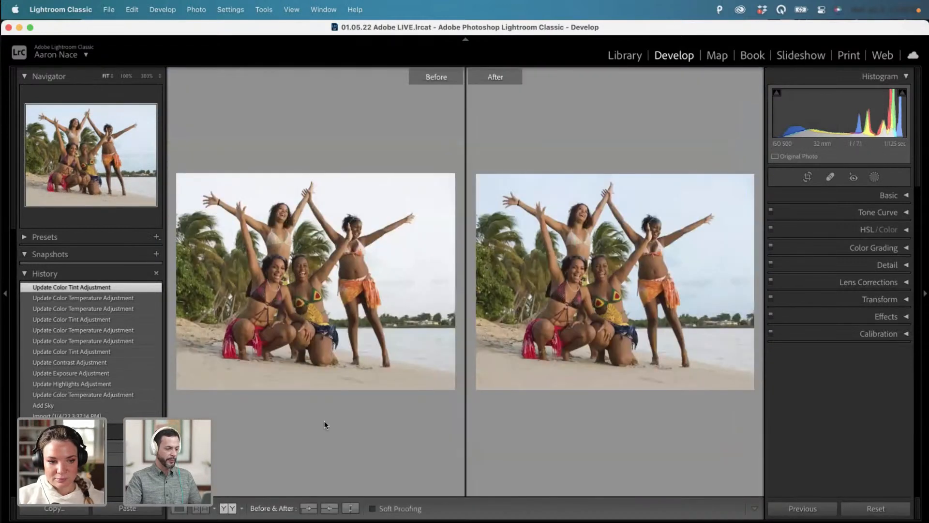
Compare the women and sky with the original side by side at 100%, turning the masks off and on.
left_click(617, 239)
mouse_move(631, 288)
left_mouse_down()
mouse_move(580, 240)
mouse_move(593, 284)
mouse_move(636, 242)
mouse_move(642, 298)
left_mouse_up()
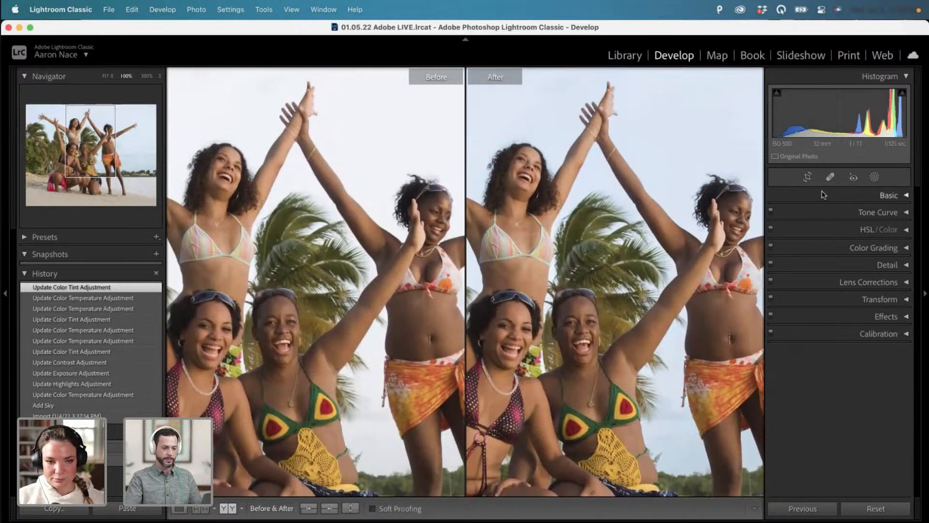
mouse_move(601, 248)
left_mouse_down()
mouse_move(631, 227)
mouse_move(596, 245)
mouse_move(600, 252)
mouse_move(596, 238)
left_mouse_up()
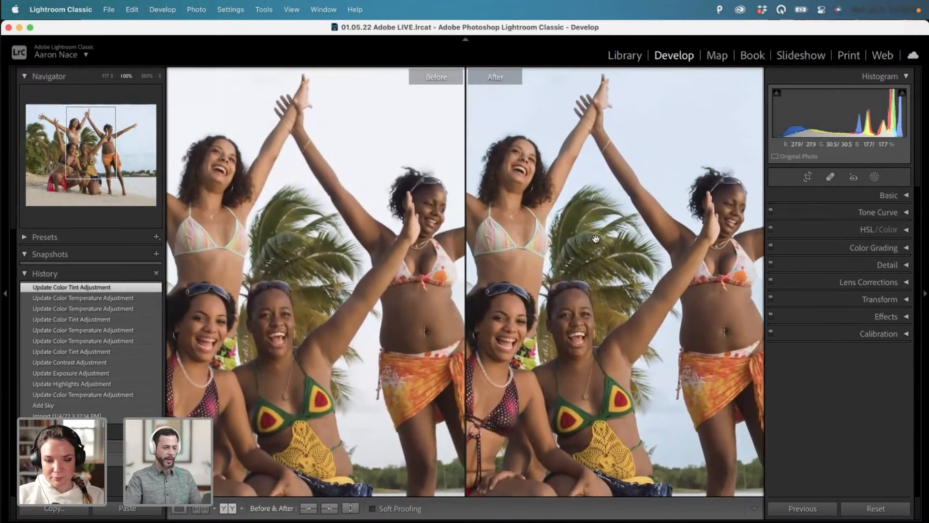
left_click(875, 178)
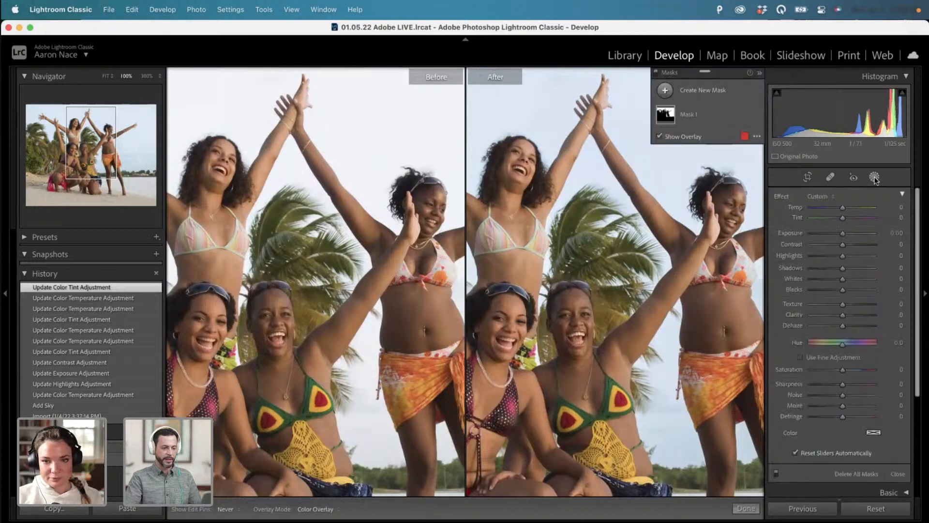
left_click(698, 116)
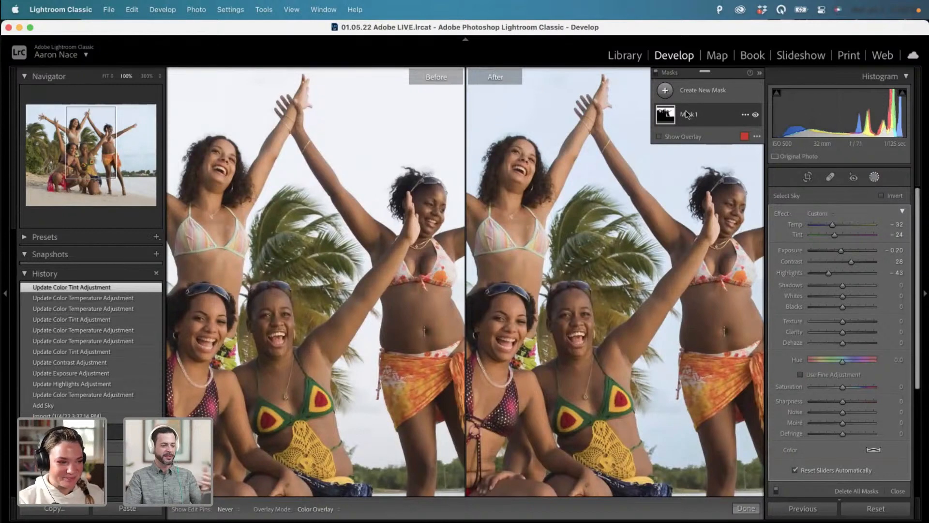
left_click(657, 73)
left_click(657, 73)
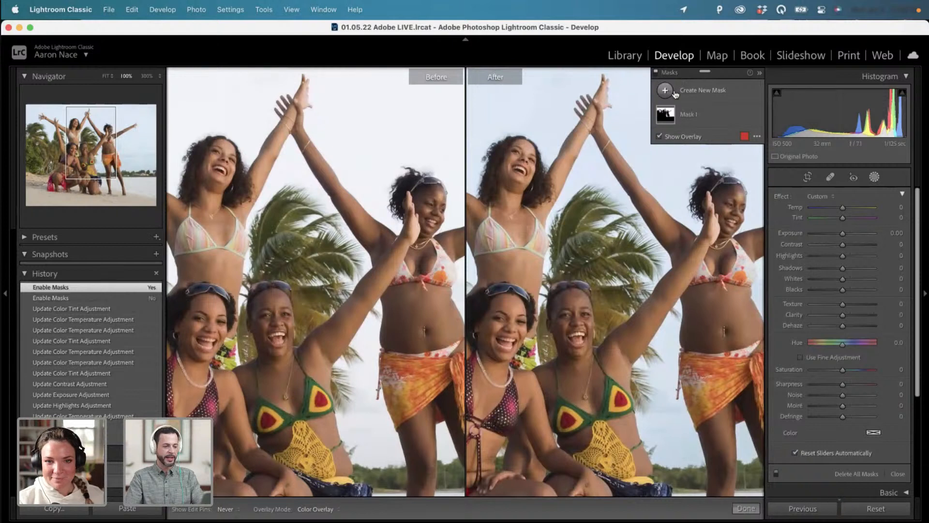
left_click(700, 119)
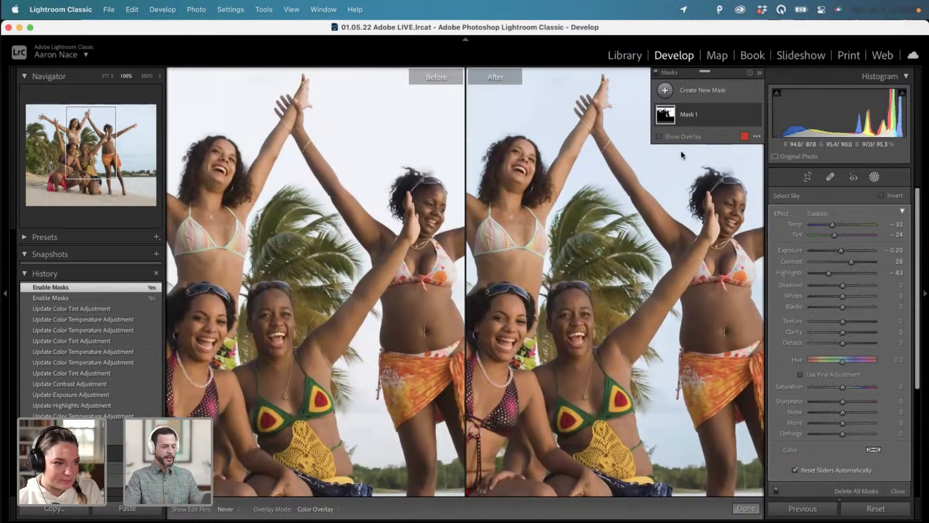
left_click(873, 177)
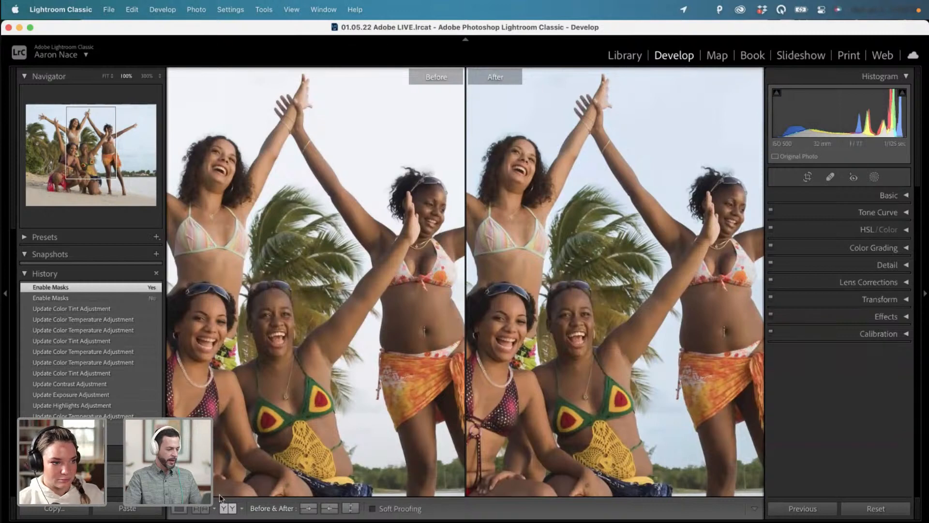
Return to the single-image view and show Mask 1 with the White on Black overlay mode.
key("y")
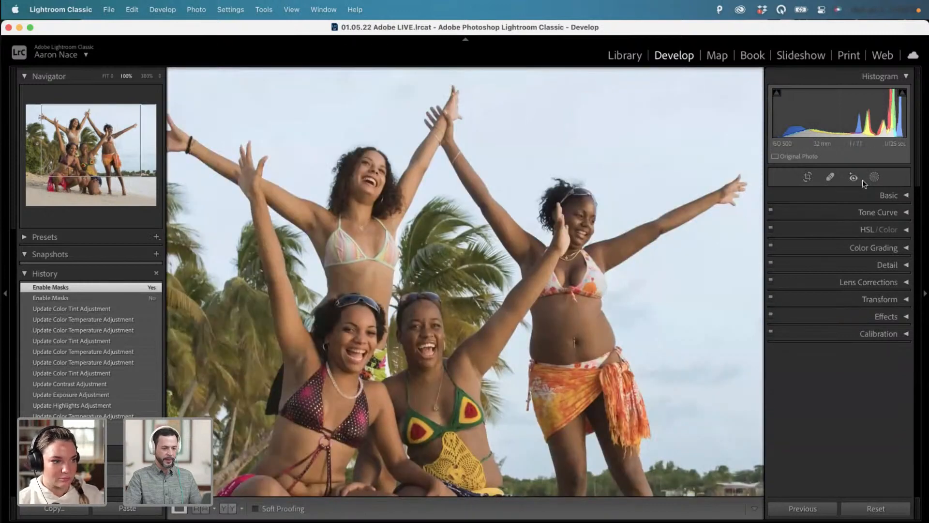
left_click(874, 177)
left_click(691, 118)
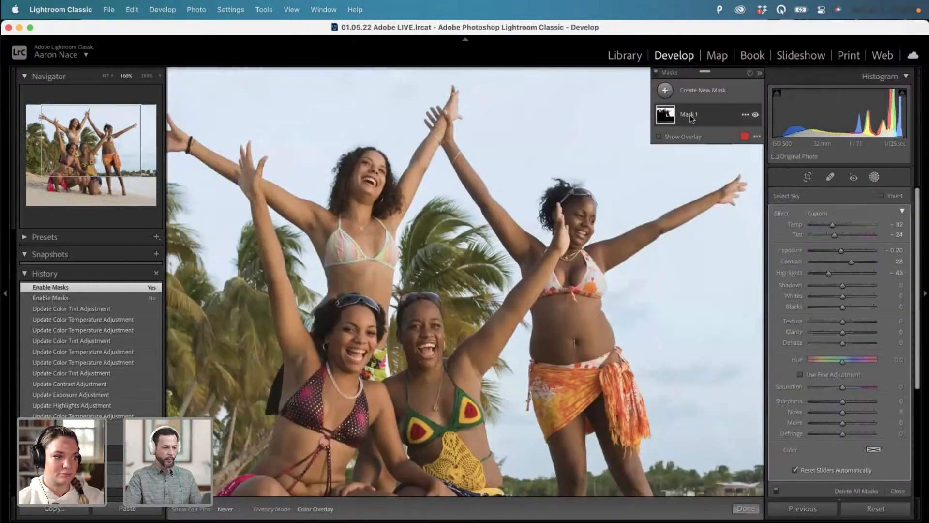
left_click(757, 139)
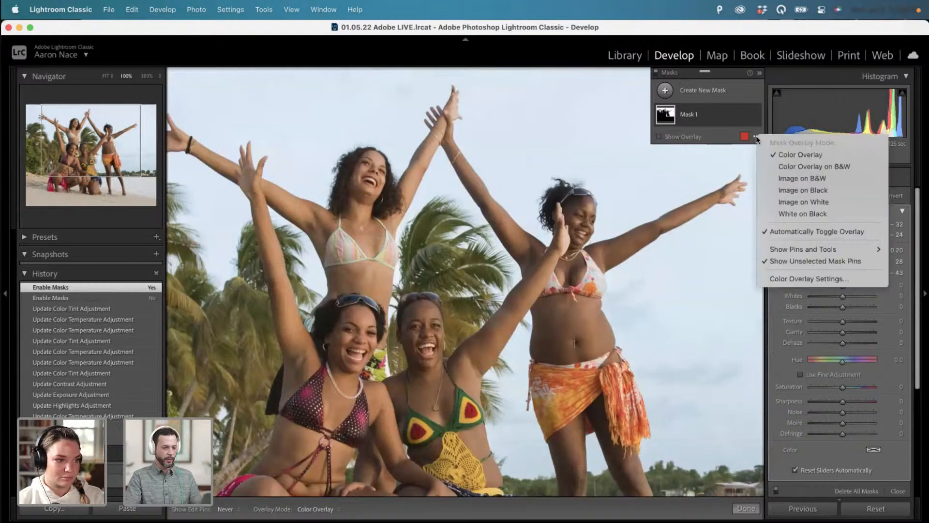
left_click(784, 213)
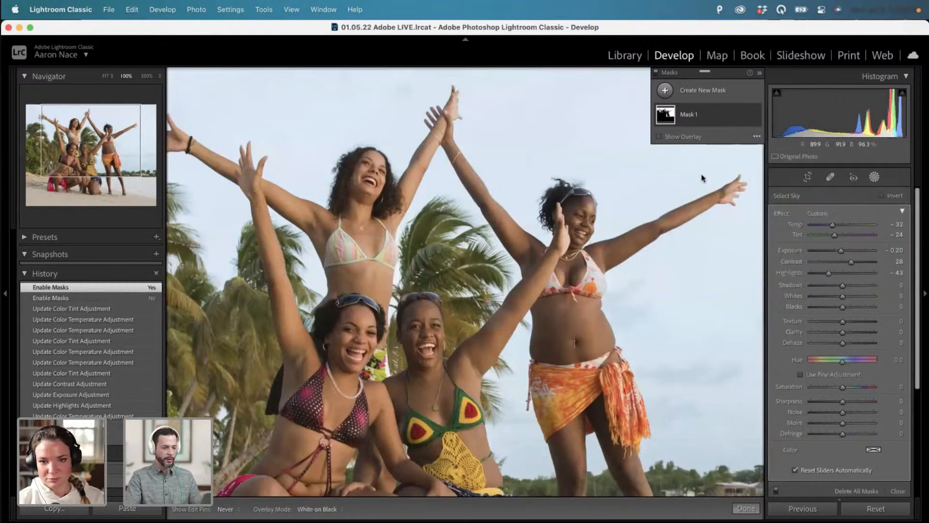
left_click(664, 136)
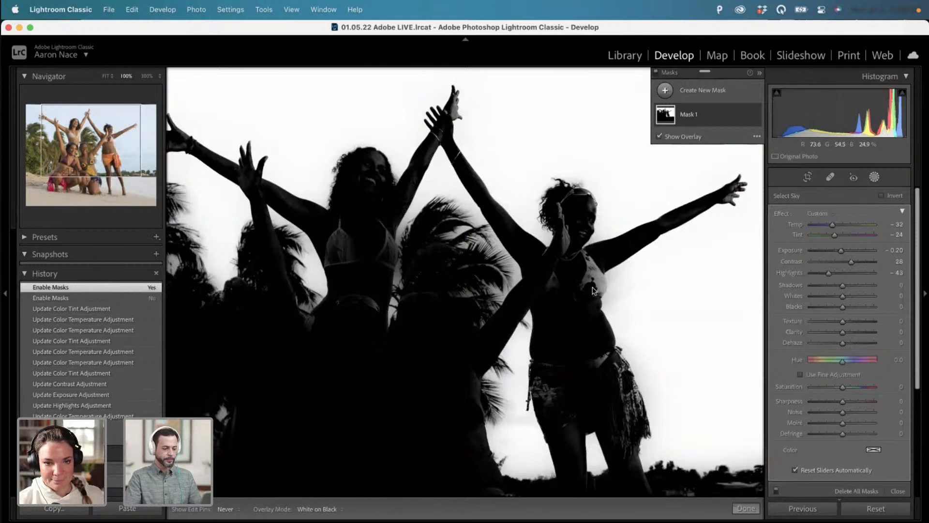
key("super+equal")
key("super+minus")
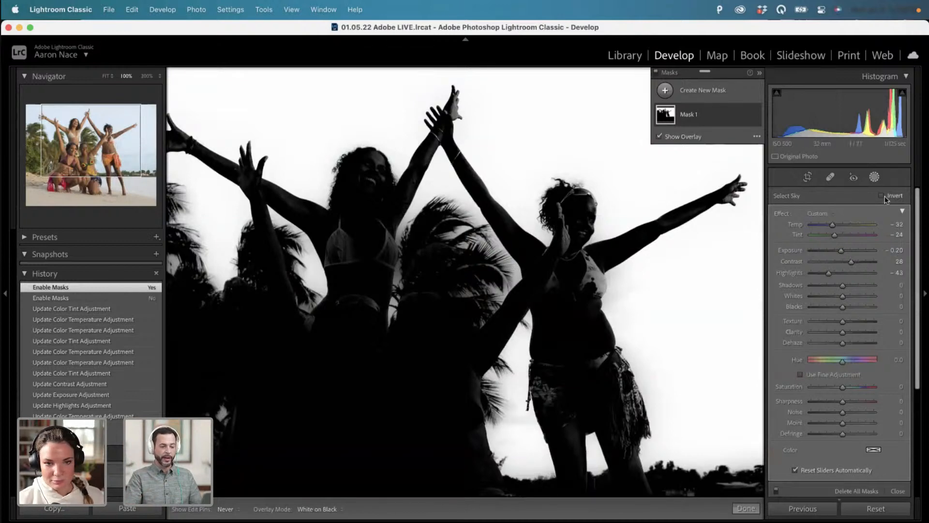
Close masking and examine the edited photo both as a whole and at 100% around the standing woman in orange.
left_click(874, 178)
left_click(576, 223)
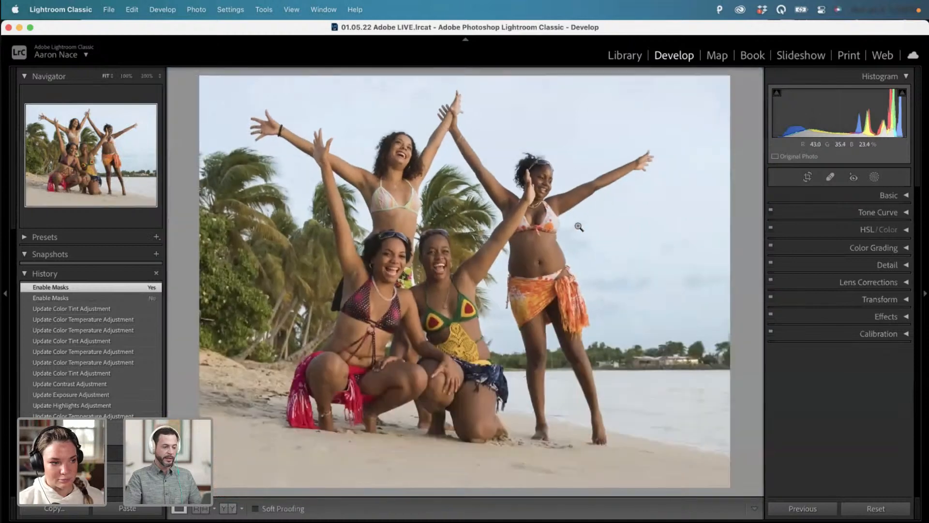
left_click(544, 200)
left_click(544, 200)
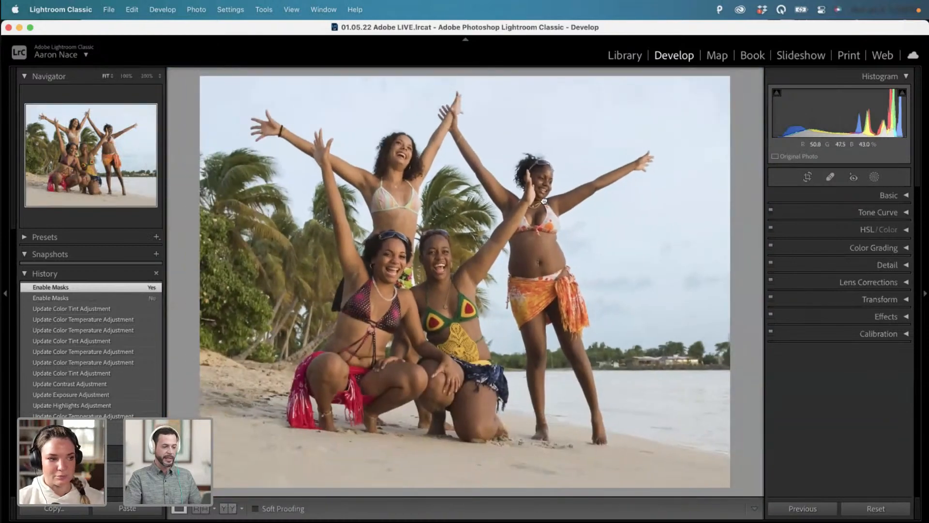
left_click(544, 200)
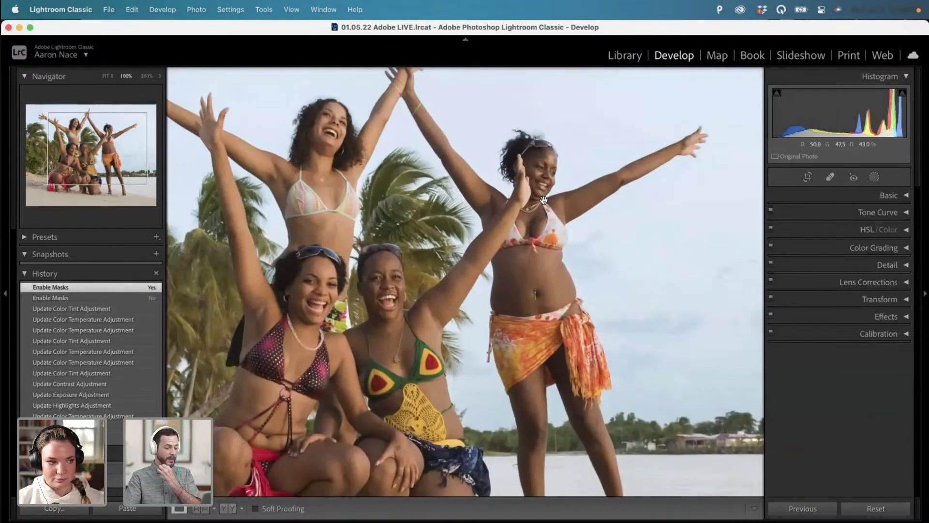
left_click(544, 200)
left_click(544, 199)
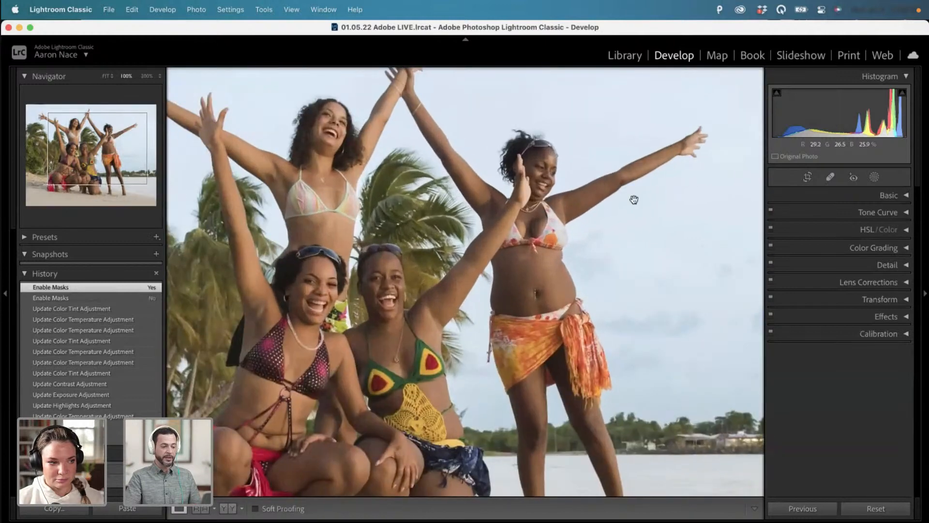
Reopen masking and examine the sky edges around the standing woman in the orange wrap at several zoom levels.
left_click(874, 177)
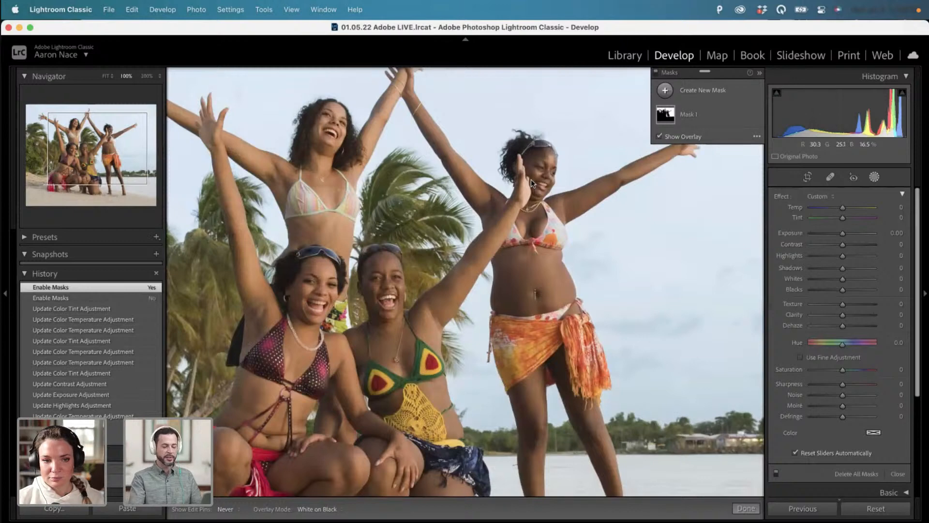
key("super+equal")
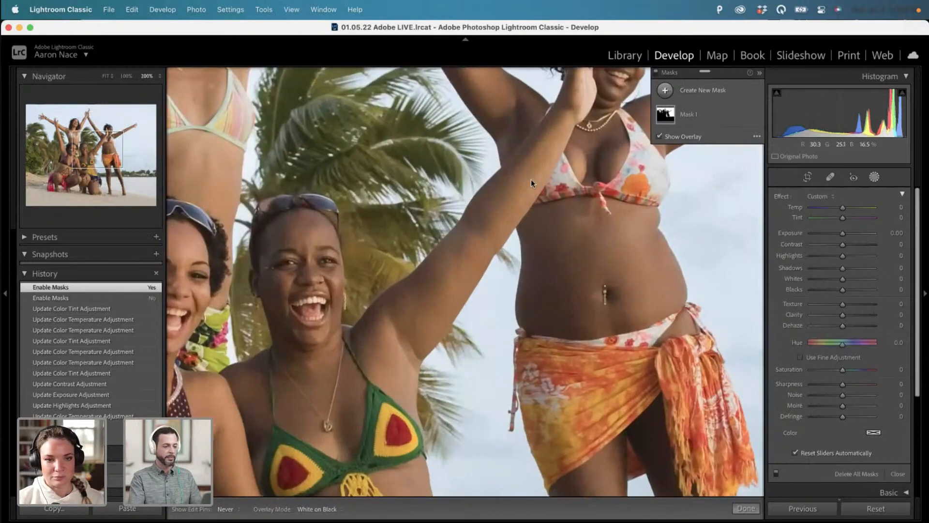
left_click_drag(590, 172, 432, 303)
key("super+minus")
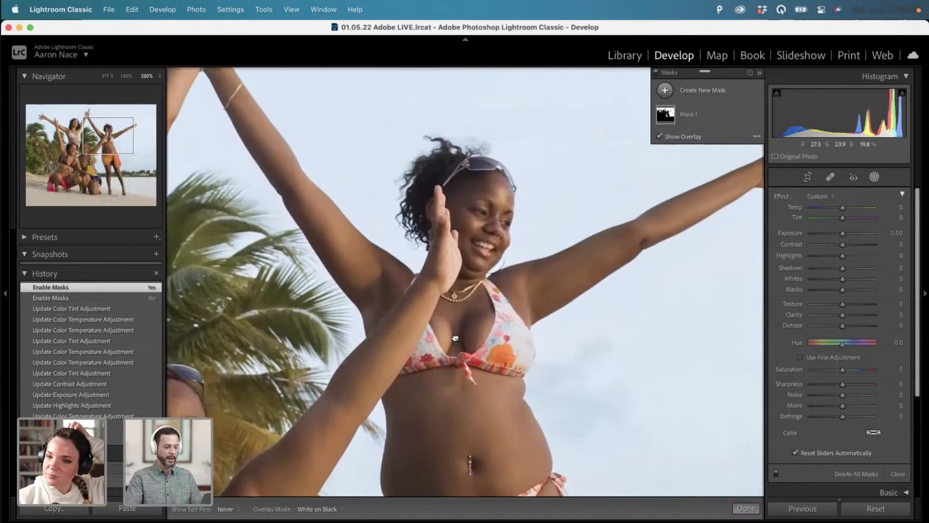
key("super+minus")
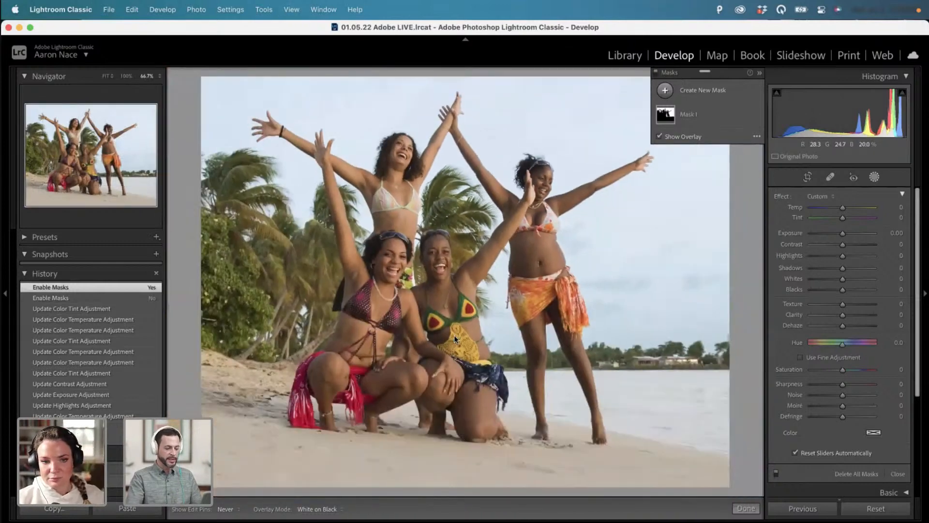
key("super+equal")
key("super+equal")
key("super+equal")
key("super+minus")
key("super+minus")
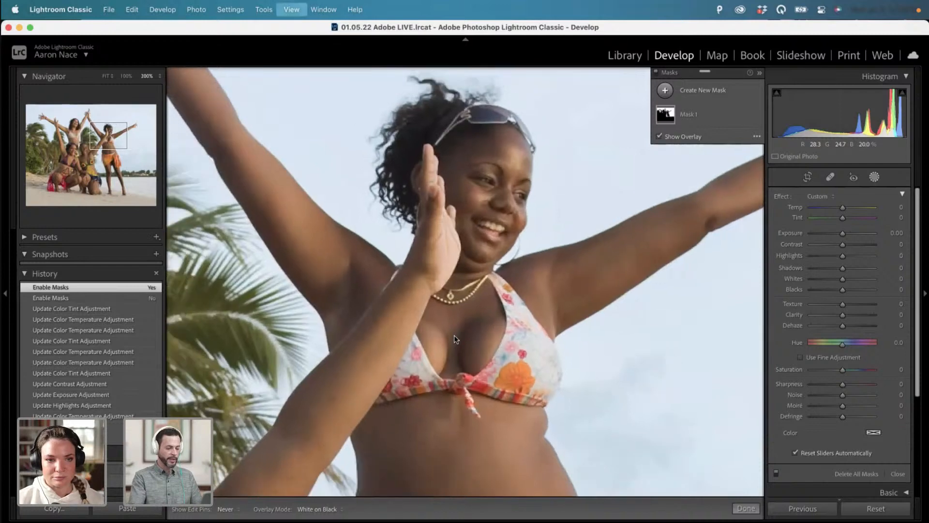
key("super+minus")
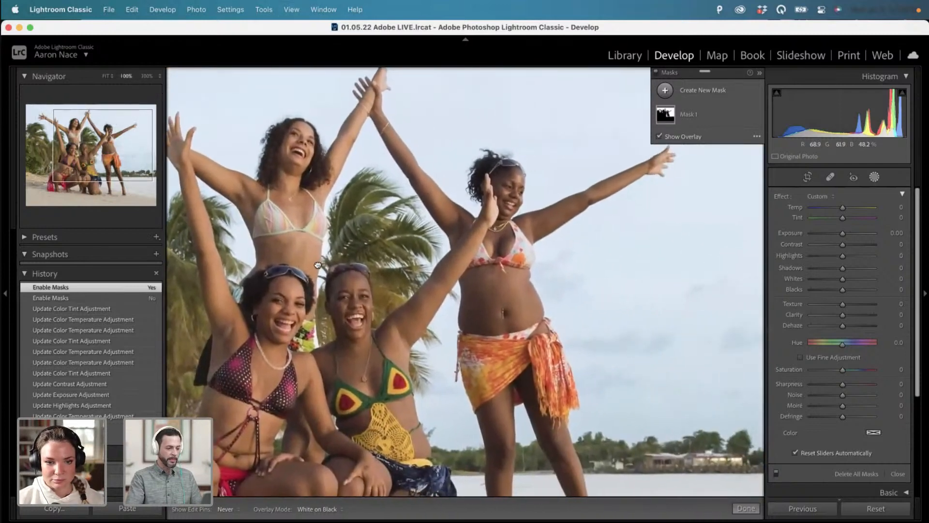
Display Mask 1's overlay at 200% over the woman in the floral bikini top.
left_click(317, 263)
left_click_drag(504, 251, 428, 329)
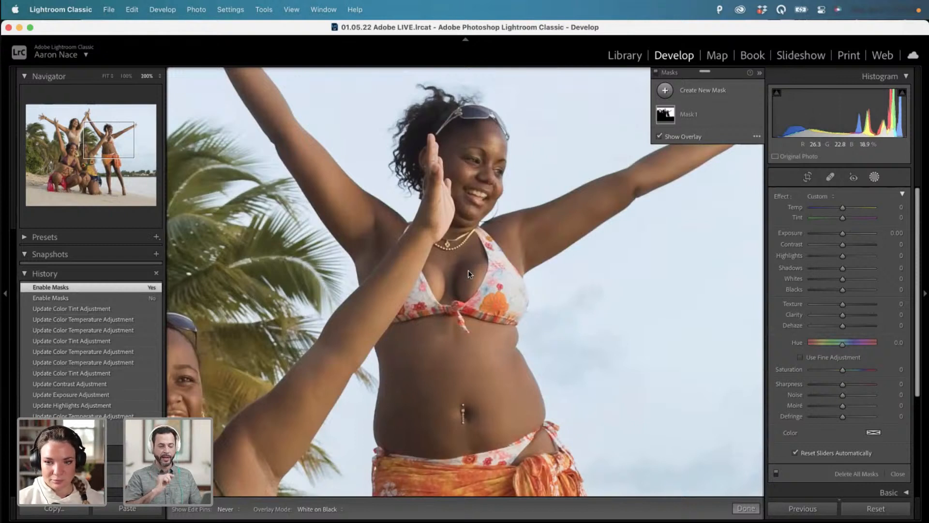
left_click(699, 137)
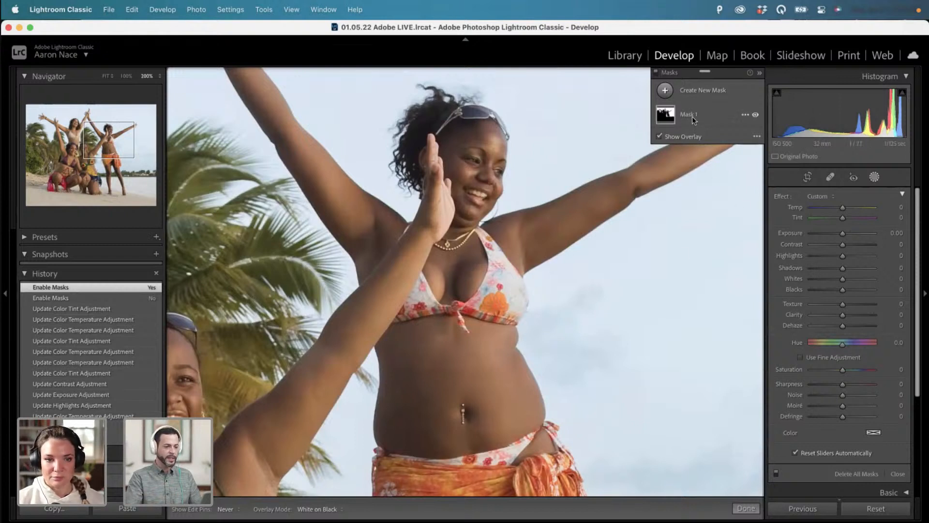
left_click(694, 118)
left_click(692, 120)
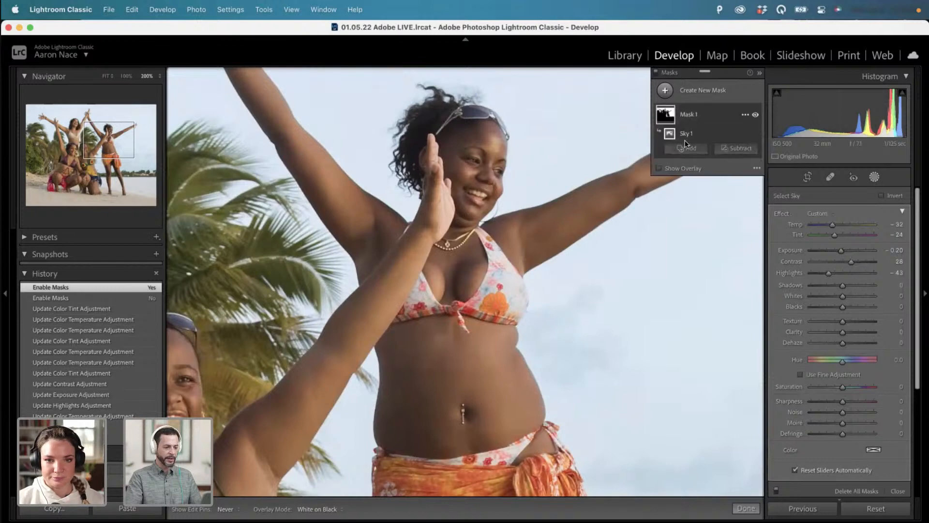
left_click(659, 168)
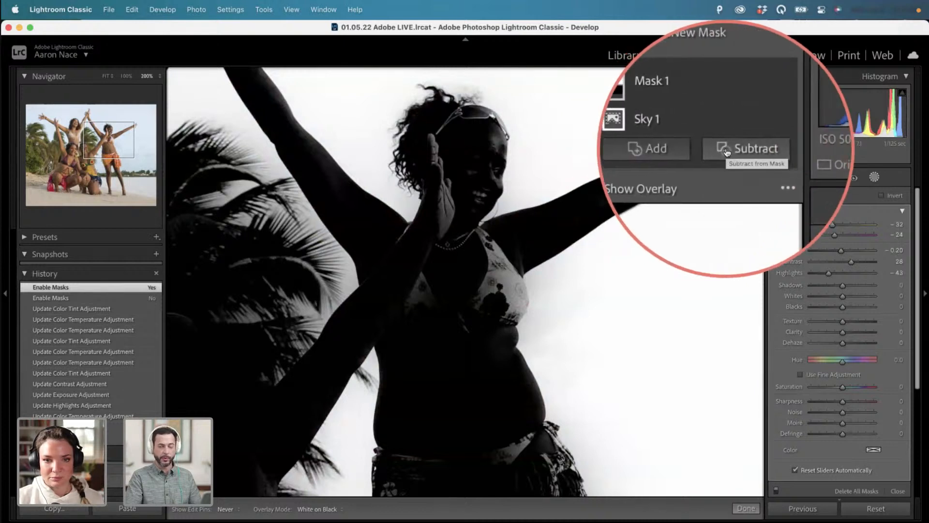
Subtract a Brush from Mask 1 on the floral bikini top, and set its Feather to 3 and Flow to 82.
left_click(727, 152)
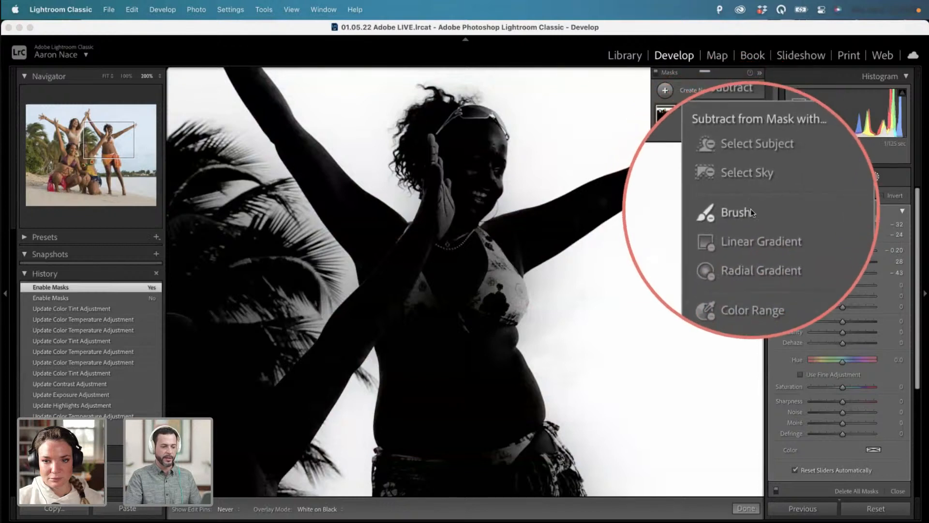
left_click(751, 208)
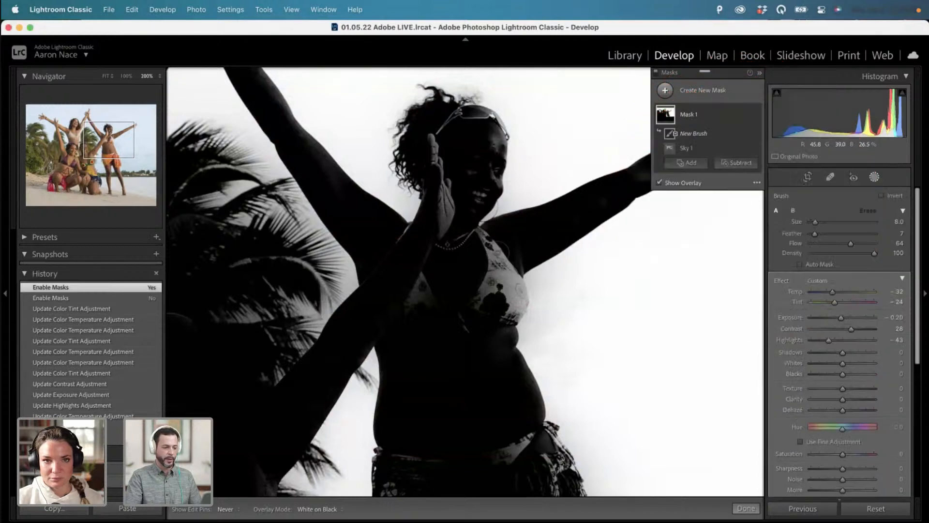
left_click_drag(486, 257, 491, 255)
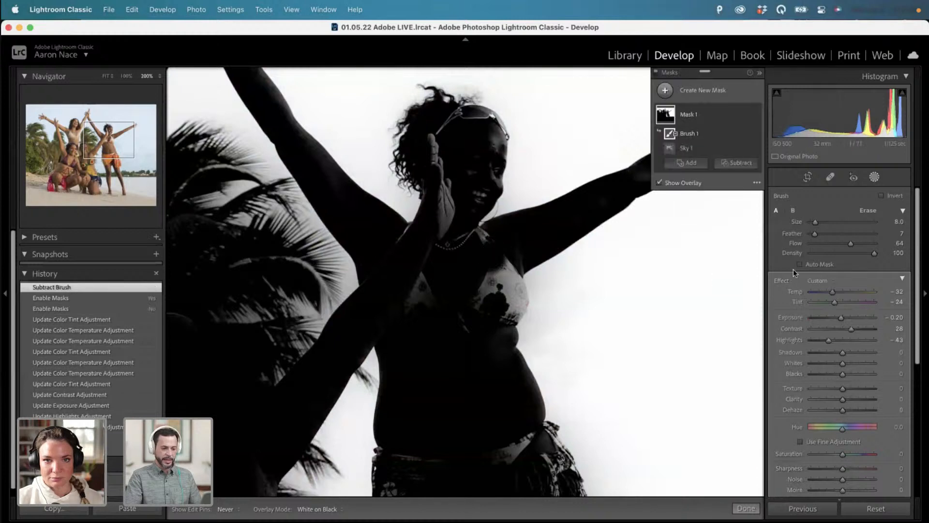
left_click(861, 243)
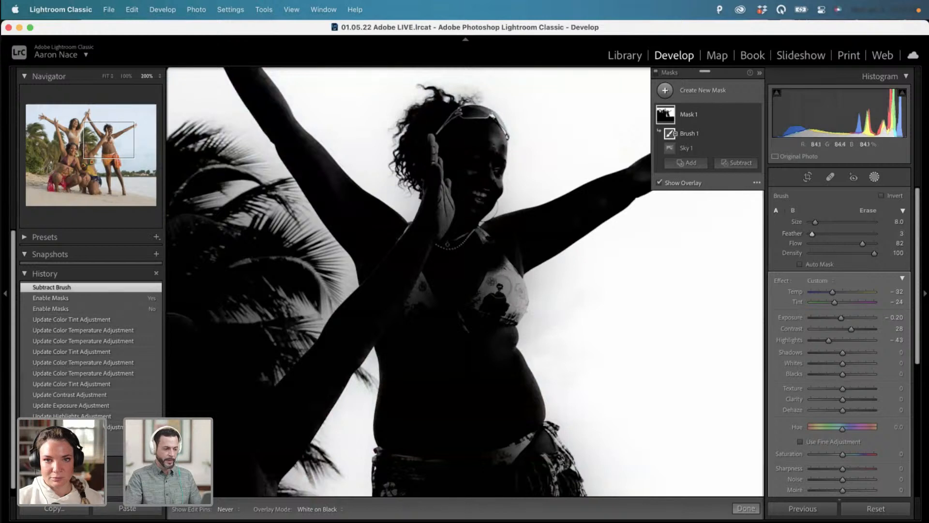
Paint the standing woman's chest, the raised hand and her sunglasses out of the sky mask, varying the brush size.
mouse_move(500, 287)
left_mouse_down()
mouse_move(479, 307)
mouse_move(438, 292)
mouse_move(472, 292)
mouse_move(454, 340)
mouse_move(466, 333)
mouse_move(458, 291)
mouse_move(436, 281)
mouse_move(418, 302)
mouse_move(421, 272)
mouse_move(386, 249)
mouse_move(425, 233)
mouse_move(407, 229)
mouse_move(414, 226)
mouse_move(433, 253)
mouse_move(431, 231)
mouse_move(443, 267)
mouse_move(459, 225)
mouse_move(467, 241)
mouse_move(488, 237)
left_mouse_up()
key("bracketleft")
key("bracketleft")
key("bracketleft")
key("bracketleft")
key("bracketleft")
key("bracketright")
key("bracketright")
key("bracketright")
key("bracketright")
mouse_move(455, 194)
left_mouse_down()
mouse_move(448, 167)
mouse_move(450, 221)
mouse_move(432, 135)
mouse_move(447, 139)
mouse_move(467, 125)
mouse_move(458, 123)
mouse_move(483, 131)
mouse_move(492, 152)
mouse_move(497, 133)
left_mouse_up()
Reduce the brush size to 3.0 and paint the standing woman's face and smile out of the mask.
key("bracketleft")
key("bracketleft")
key("bracketleft")
key("bracketleft")
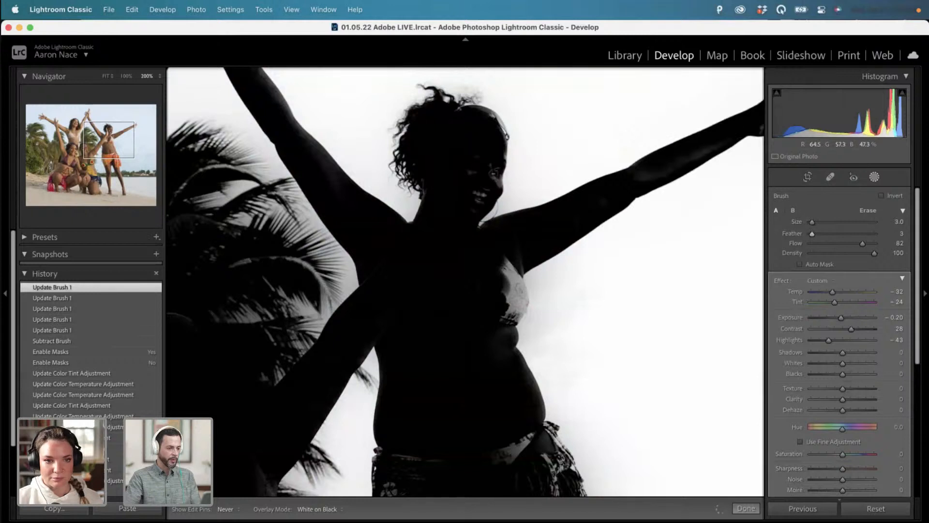
mouse_move(500, 166)
left_mouse_down()
mouse_move(460, 217)
mouse_move(474, 207)
mouse_move(477, 152)
mouse_move(452, 166)
left_mouse_up()
left_click(478, 192)
Try to paint the outer cup of the floral bikini out of the mask at brush size 11, and undo the stroke.
key("bracketright")
key("bracketright")
key("bracketright")
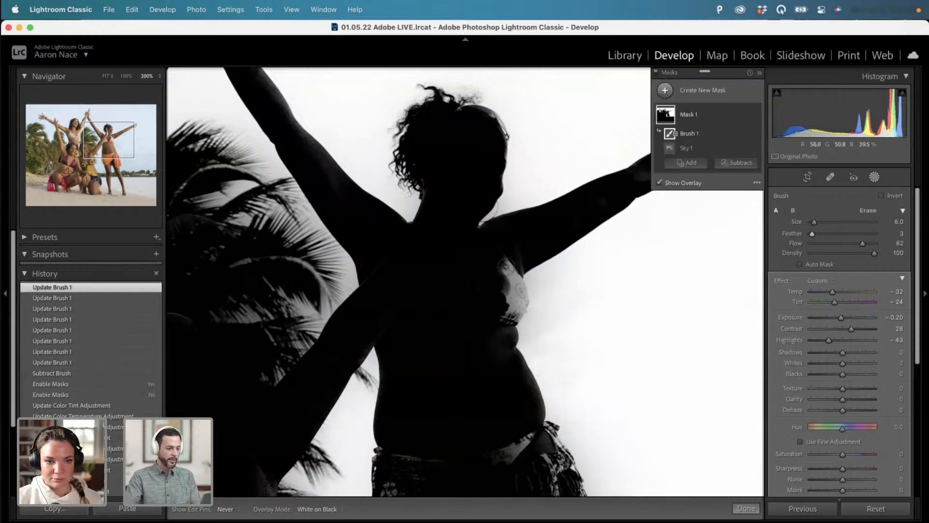
key("bracketright")
key("bracketright")
key("bracketright")
key("bracketright")
key("bracketright")
mouse_move(515, 278)
left_mouse_down()
mouse_move(501, 317)
mouse_move(515, 294)
mouse_move(504, 268)
mouse_move(499, 321)
mouse_move(532, 300)
left_mouse_up()
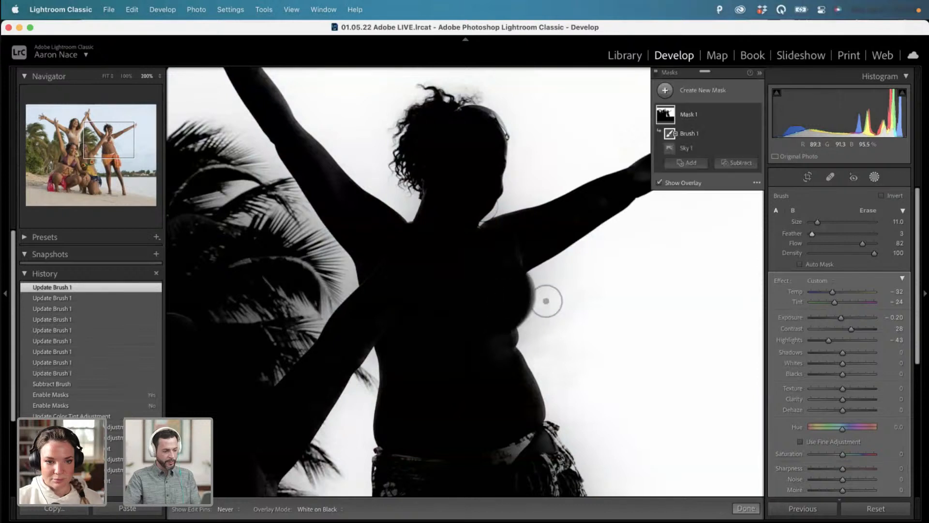
key("super+z")
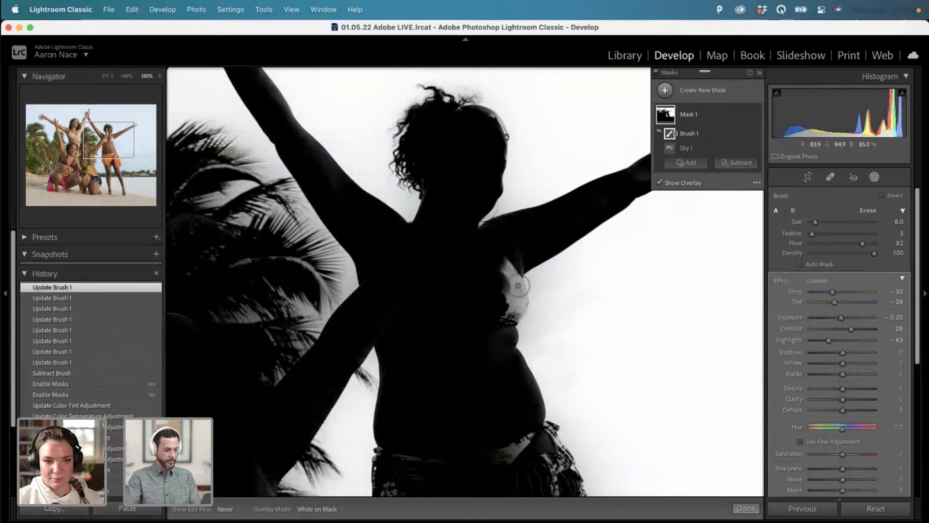
Paint the outer cup and edge of the floral bikini top out of the sky mask, starting at brush size 3.0.
key("bracketleft")
key("bracketleft")
key("bracketleft")
key("bracketleft")
key("bracketleft")
key("bracketleft")
key("bracketleft")
key("bracketleft")
key("bracketleft")
left_click_drag(519, 289, 512, 321)
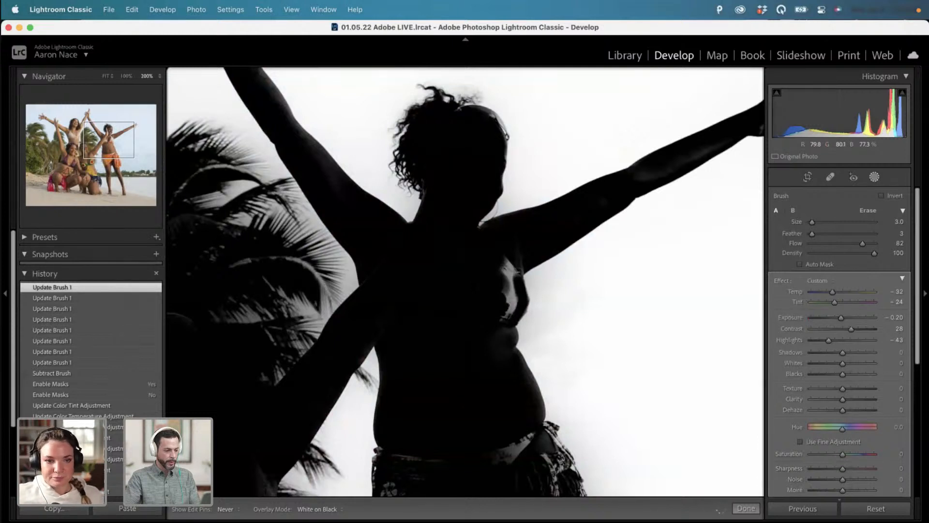
mouse_move(519, 261)
left_mouse_down()
mouse_move(520, 303)
mouse_move(514, 286)
mouse_move(504, 311)
mouse_move(507, 262)
mouse_move(484, 312)
mouse_move(505, 323)
left_mouse_up()
key("]")
key("]")
key("]")
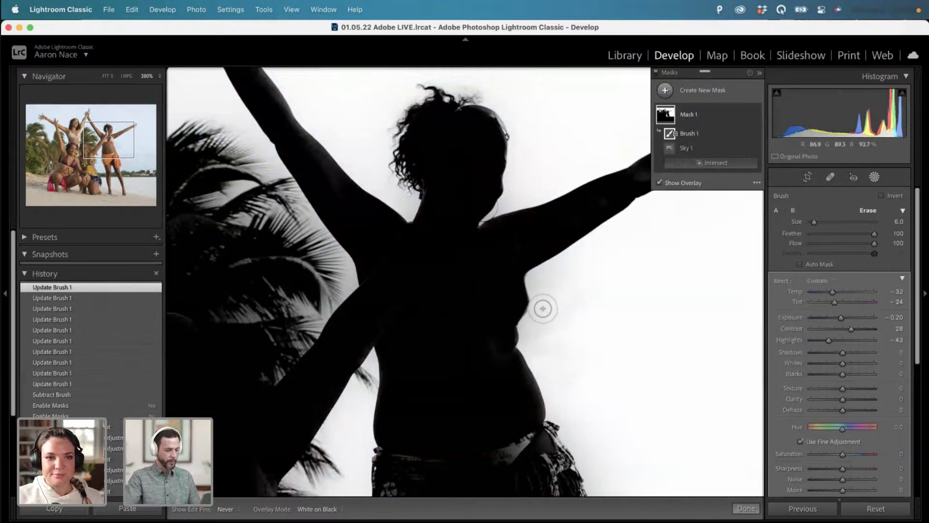
Erase brush spill from the sky just outside the bikini top with a smaller brush, and undo the last brush stroke.
key("alt")
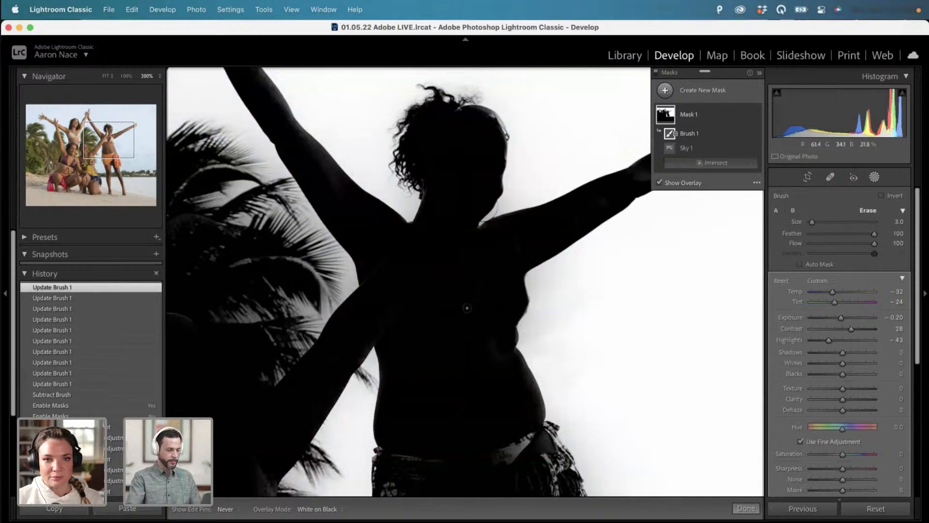
left_click_drag(537, 291, 533, 297)
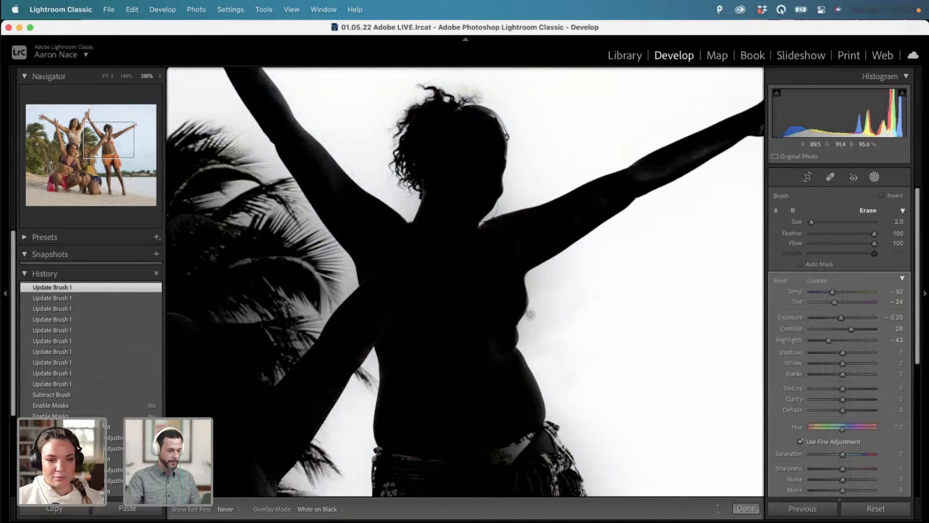
left_click_drag(530, 314, 528, 312)
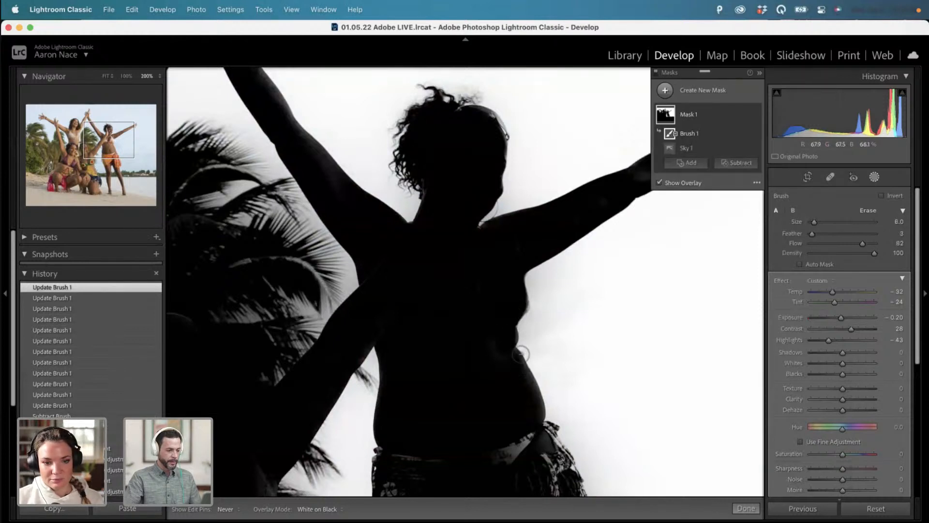
key("super+z")
Paint the standing woman's orange sarong out of the sky mask at brush size 9.0.
scroll(520, 354, "down", 5)
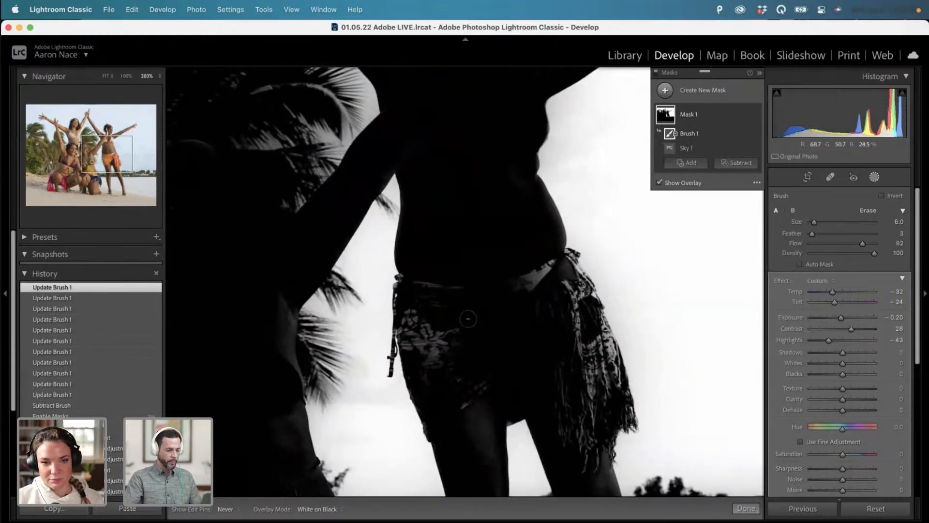
key("bracketright")
mouse_move(467, 318)
left_mouse_down()
mouse_move(451, 372)
mouse_move(417, 279)
mouse_move(418, 367)
mouse_move(445, 390)
mouse_move(482, 357)
mouse_move(503, 355)
mouse_move(539, 251)
mouse_move(552, 260)
mouse_move(581, 335)
mouse_move(580, 293)
mouse_move(563, 270)
mouse_move(590, 336)
mouse_move(599, 330)
mouse_move(610, 378)
mouse_move(584, 439)
mouse_move(552, 375)
left_mouse_up()
left_click_drag(475, 398, 450, 367)
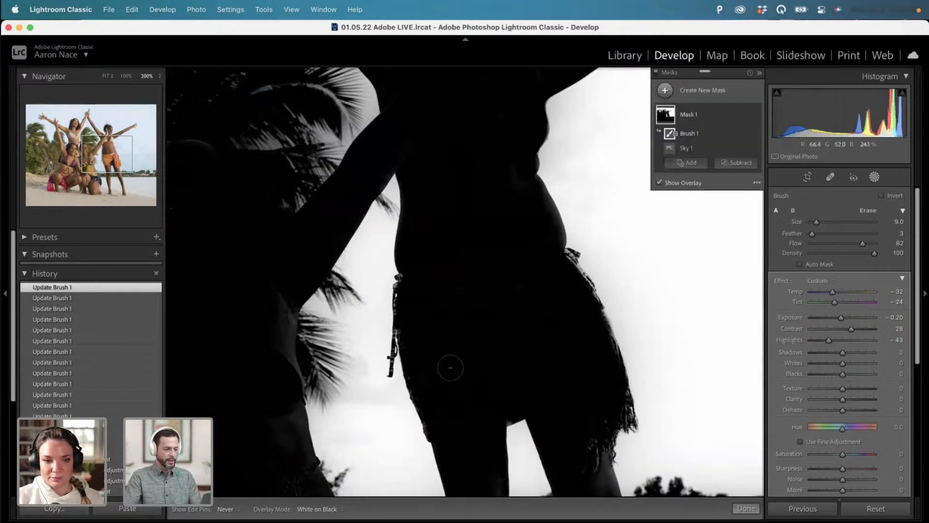
Continue brushing the standing woman's lower body out of the sky mask, undoing one stray stroke.
left_click_drag(487, 416, 469, 180)
left_click_drag(578, 275, 581, 244)
key("super+z")
mouse_move(569, 207)
left_mouse_down()
mouse_move(611, 323)
mouse_move(587, 266)
left_mouse_up()
left_click_drag(445, 336, 593, 344)
mouse_move(550, 311)
left_mouse_down()
mouse_move(520, 414)
mouse_move(455, 311)
mouse_move(524, 415)
mouse_move(502, 329)
mouse_move(452, 311)
mouse_move(462, 268)
mouse_move(432, 304)
mouse_move(408, 245)
mouse_move(391, 265)
mouse_move(321, 298)
left_mouse_up()
mouse_move(418, 159)
left_mouse_down()
mouse_move(428, 265)
mouse_move(410, 197)
mouse_move(377, 264)
mouse_move(441, 311)
mouse_move(494, 273)
mouse_move(503, 286)
mouse_move(506, 261)
mouse_move(508, 303)
mouse_move(498, 241)
mouse_move(508, 248)
mouse_move(491, 215)
mouse_move(475, 244)
mouse_move(477, 187)
mouse_move(483, 199)
left_mouse_up()
Examine the mask around the palm trees and the other women for areas still needing brushwork.
key("bracketleft")
key("bracketleft")
key("bracketleft")
scroll(484, 249, "up", 2)
key("bracketright")
key("bracketright")
key("bracketright")
scroll(574, 303, "left", 5)
scroll(574, 303, "down", 3)
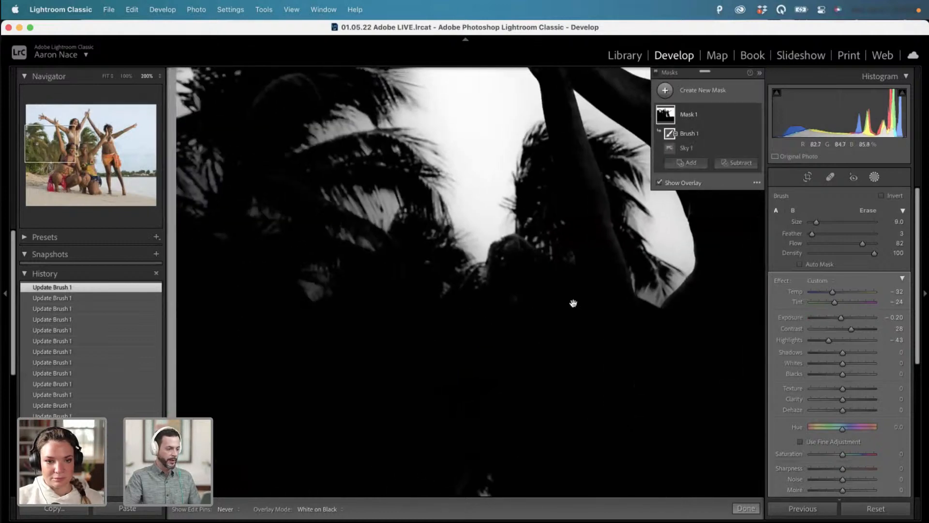
scroll(574, 303, "right", 10)
scroll(502, 276, "up", 2)
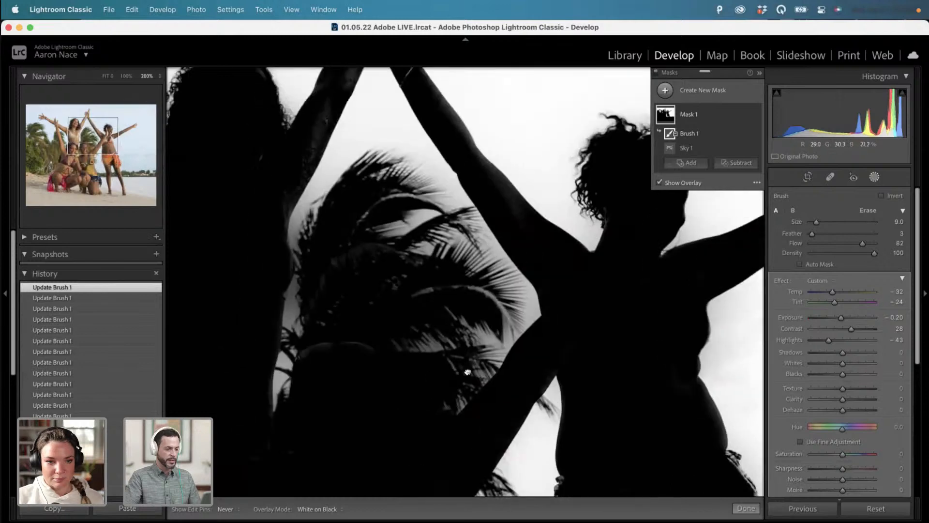
scroll(467, 371, "up", 5)
scroll(467, 371, "left", 3)
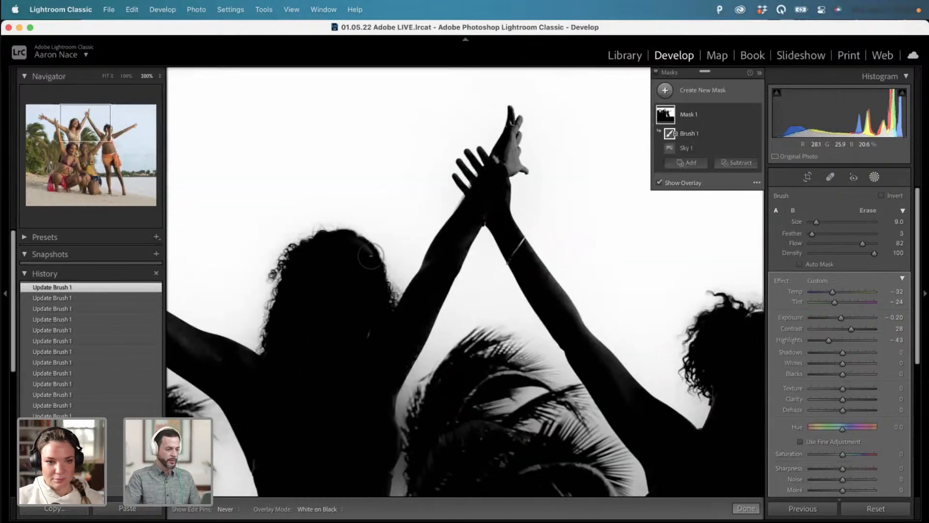
Paint the palm and fingers of the topmost raised hand out of the sky mask at brush sizes from 4.0 down to 1.0.
key("bracketleft")
key("bracketleft")
key("bracketleft")
key("bracketleft")
key("bracketleft")
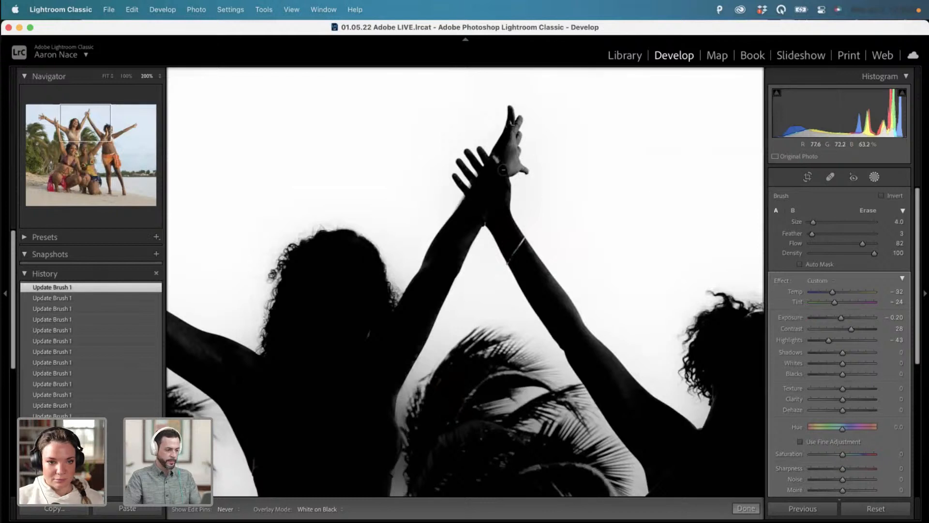
key("bracketleft")
key("bracketleft")
key("bracketleft")
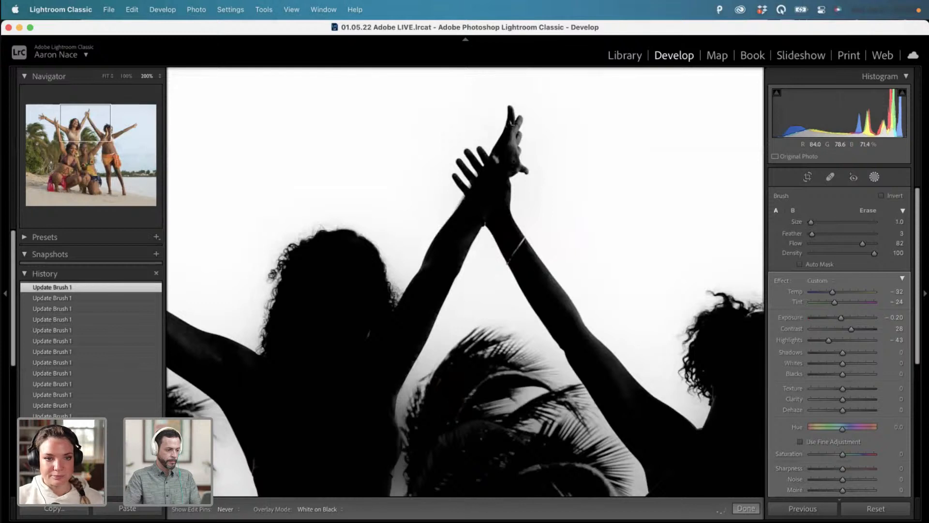
key("bracketright")
key("bracketright")
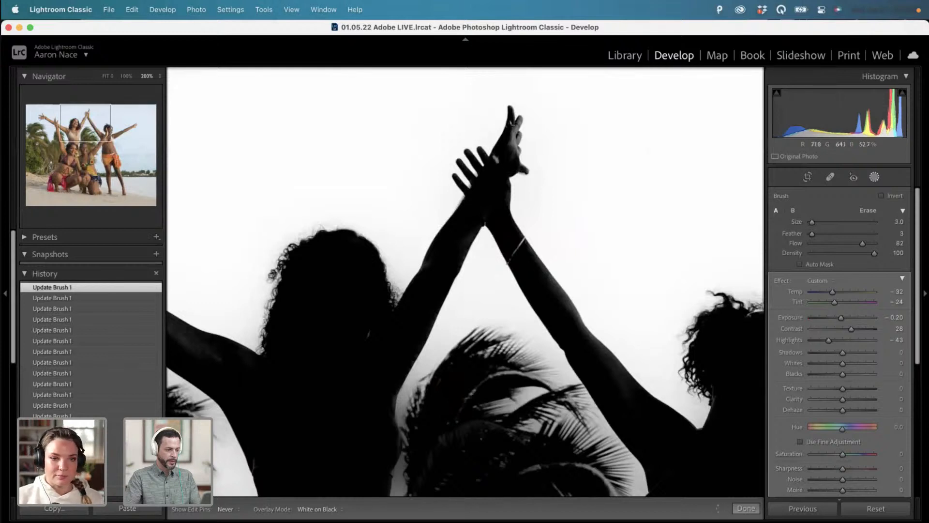
mouse_move(521, 167)
left_mouse_down()
mouse_move(516, 121)
mouse_move(529, 124)
mouse_move(528, 145)
left_mouse_up()
key("alt")
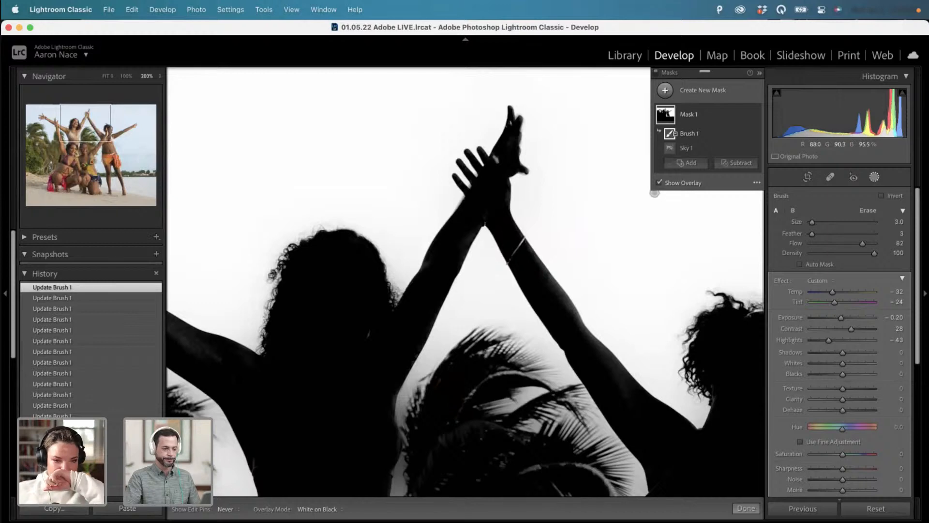
Hide the mask overlay, show the whole beach photo, and close the masking tool.
key("o")
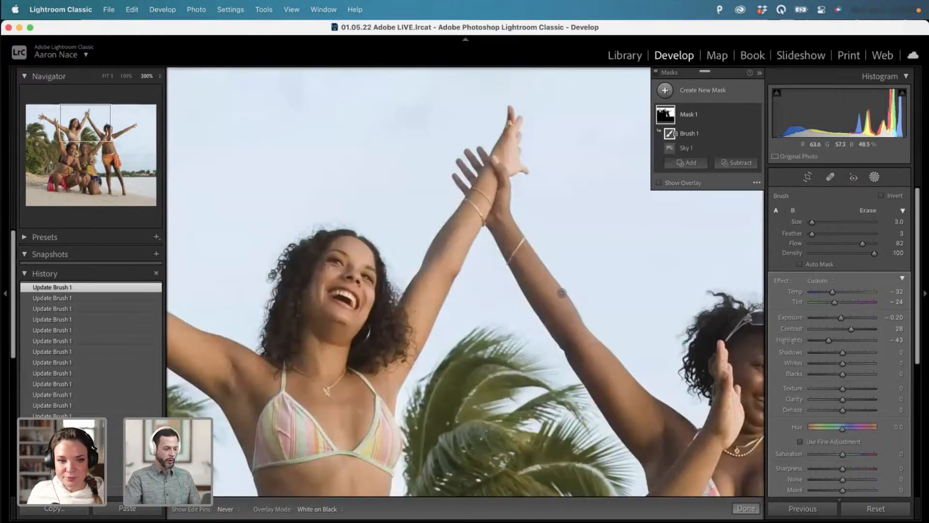
key("super+minus")
key("super+minus")
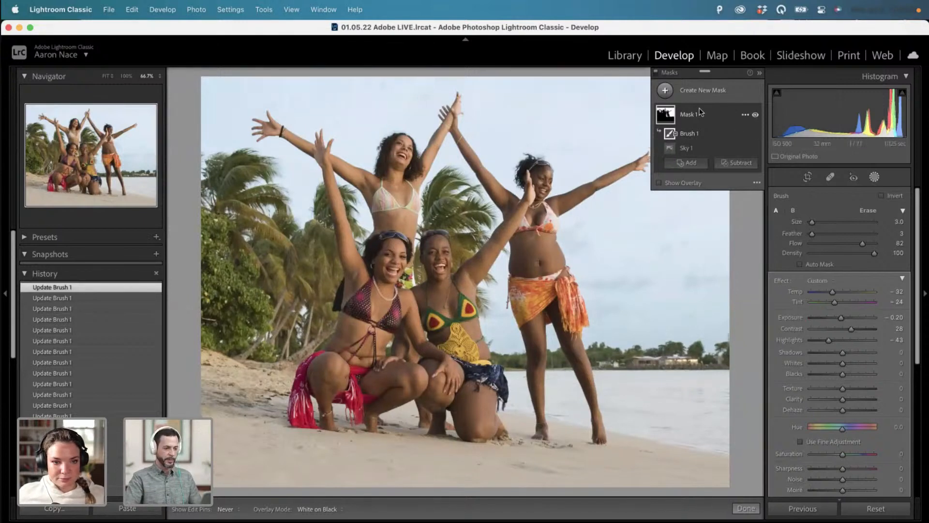
left_click(876, 180)
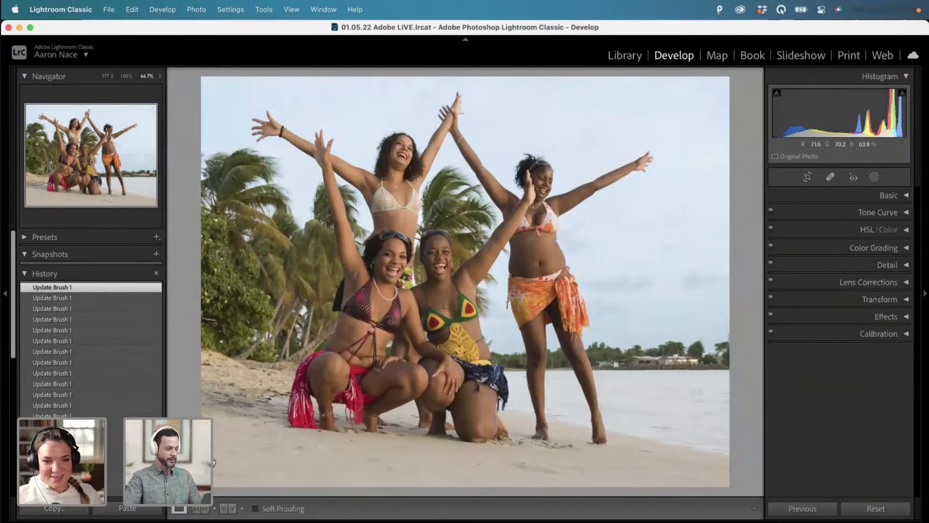
Compare the beach photo's before and after versions side by side, and return to the single-image view.
left_click(227, 508)
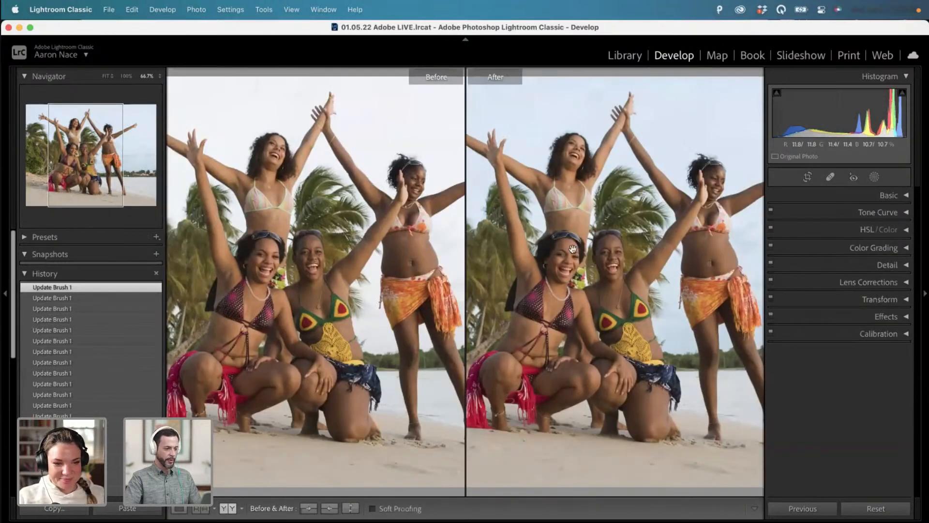
left_click_drag(573, 249, 503, 259)
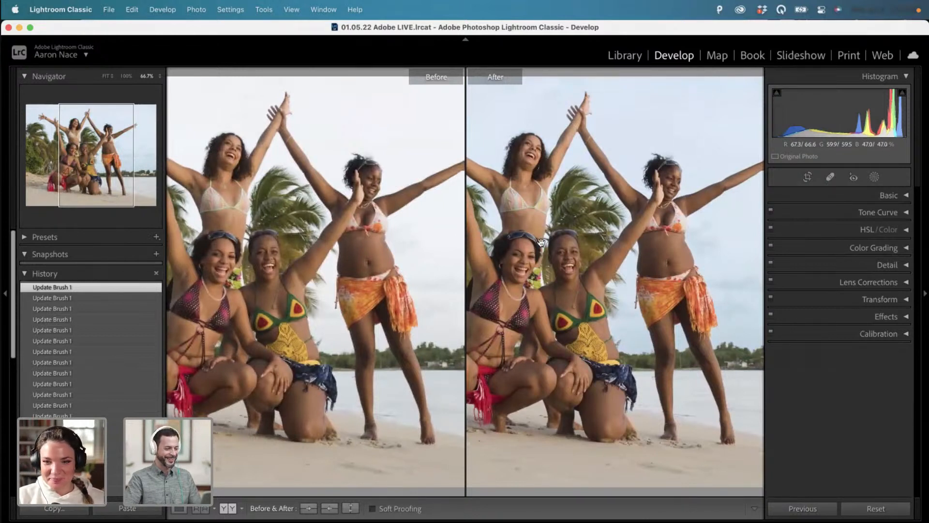
left_click(568, 127)
left_click(186, 507)
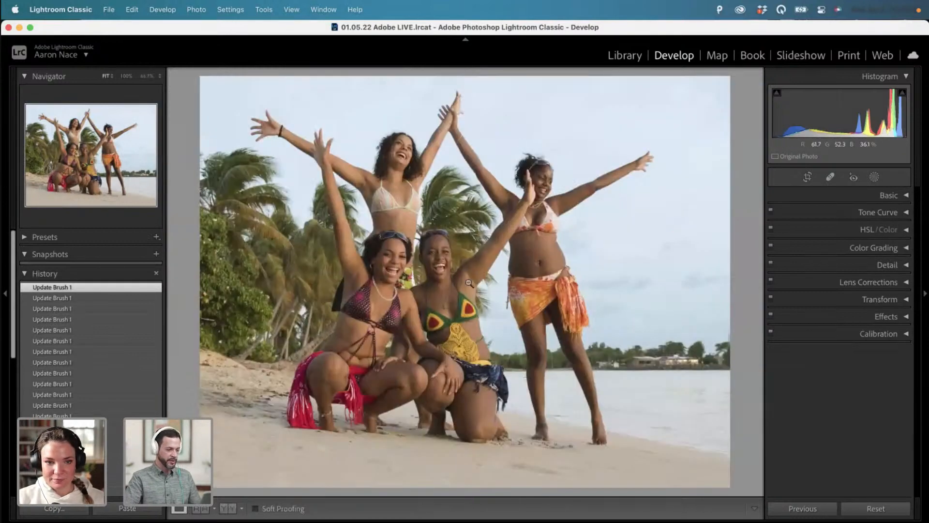
Open the library's third photo, the wide family portrait on the beach, for developing.
key("g")
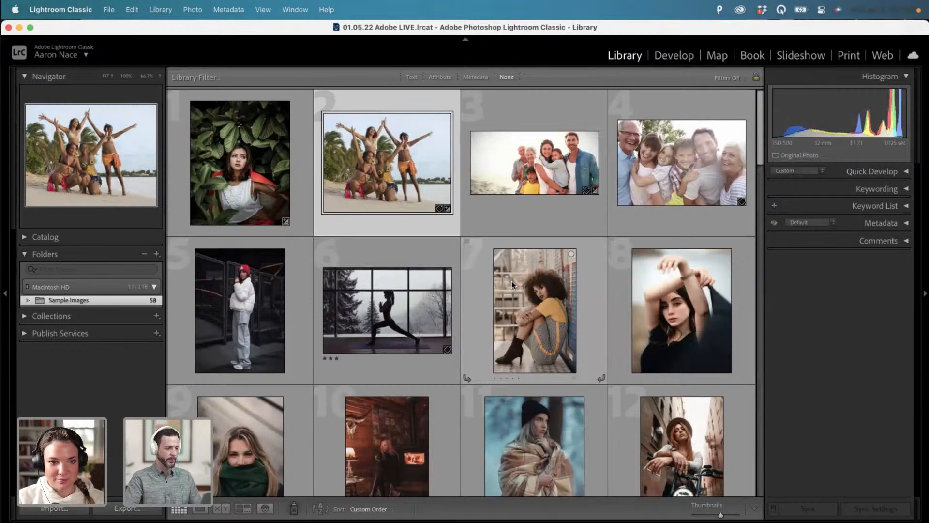
left_click(538, 156)
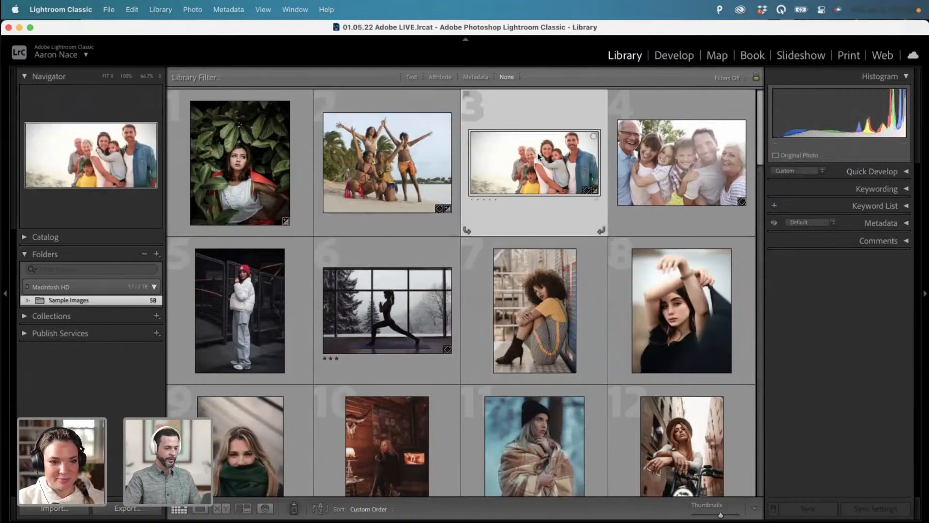
key("d")
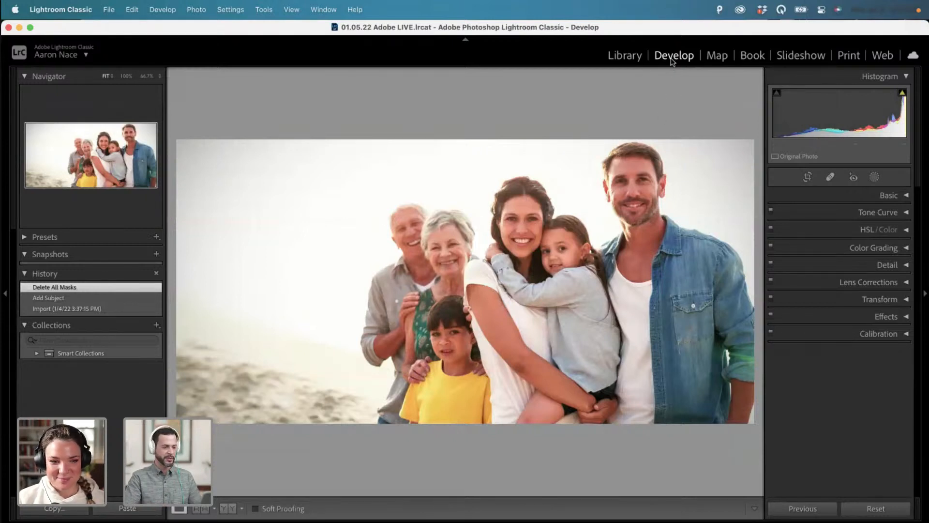
Set the Whites of the family portrait to -54 in the Basic adjustments.
left_click(903, 194)
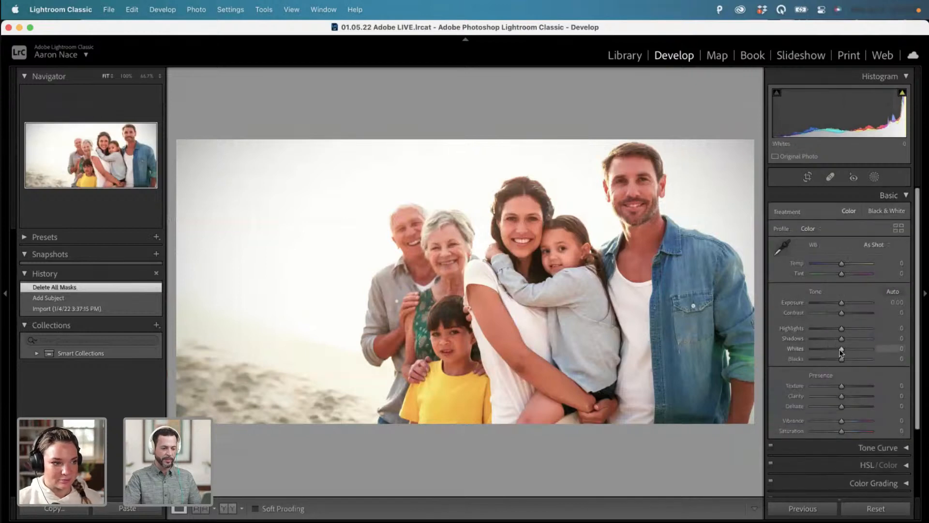
mouse_move(841, 349)
left_mouse_down()
mouse_move(813, 344)
mouse_move(859, 346)
mouse_move(825, 341)
left_mouse_up()
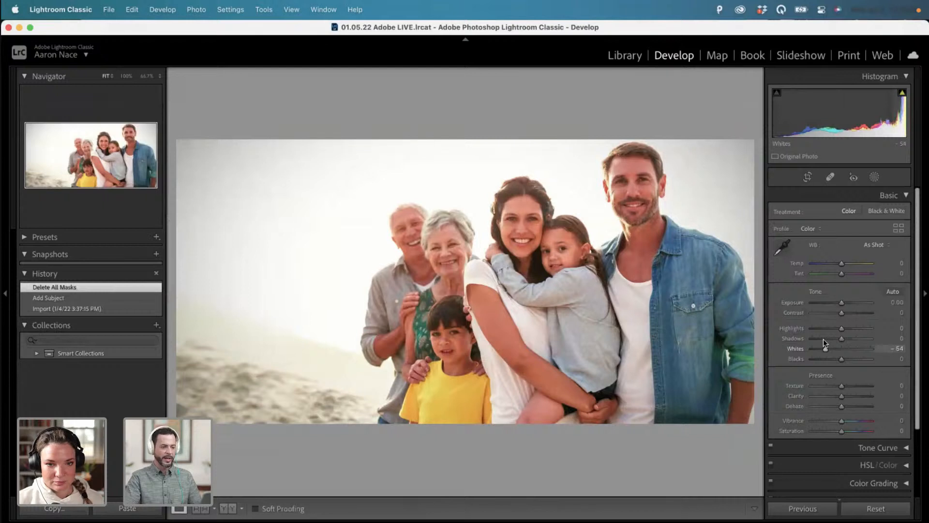
left_click_drag(823, 341, 823, 341)
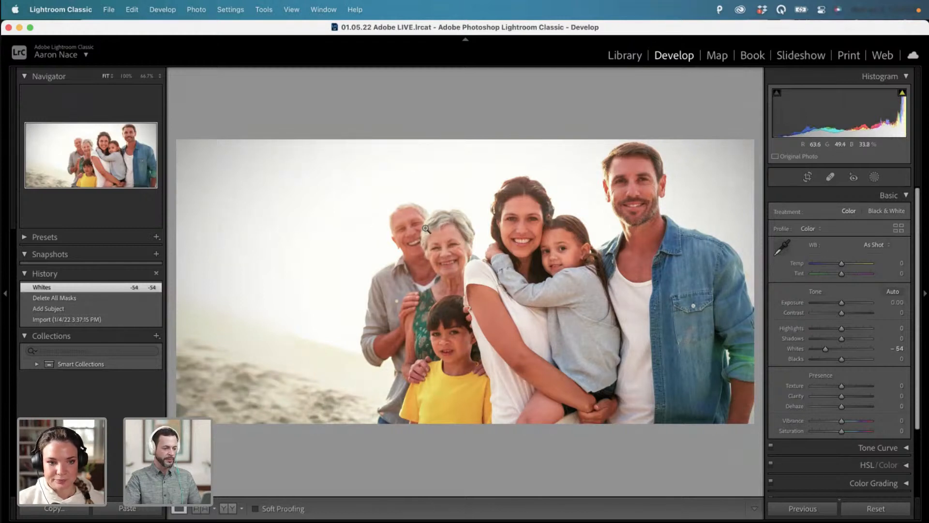
left_click(642, 192)
left_click(640, 189)
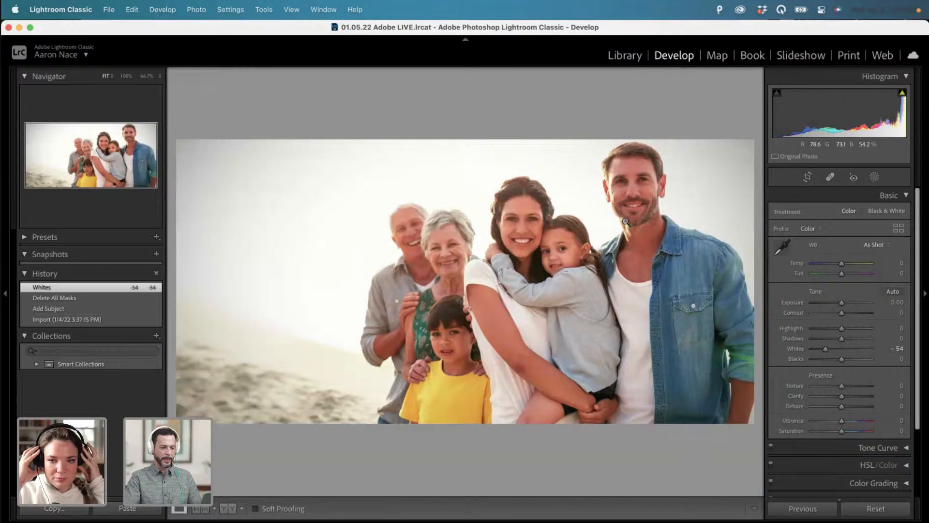
Create a Select Subject mask on the family, and switch the mask overlay mode to Color Overlay.
left_click(874, 178)
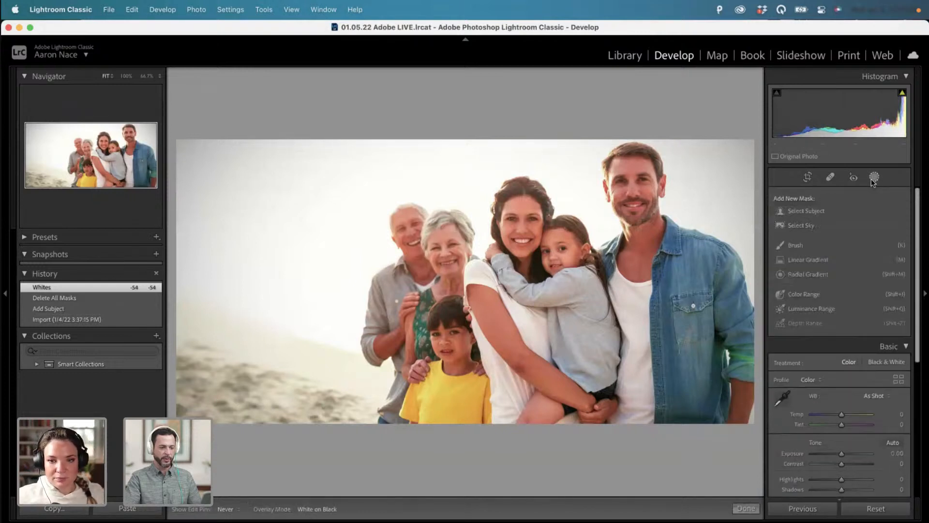
left_click(810, 210)
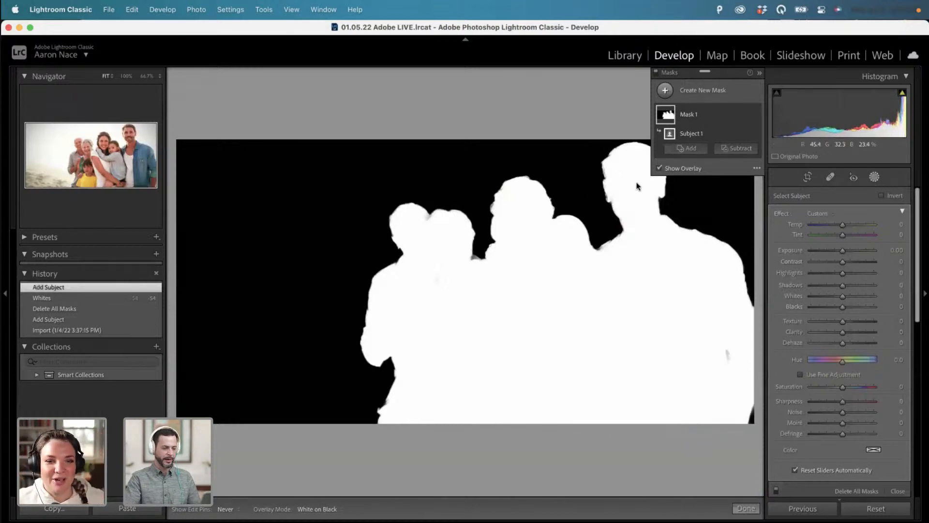
left_click(757, 167)
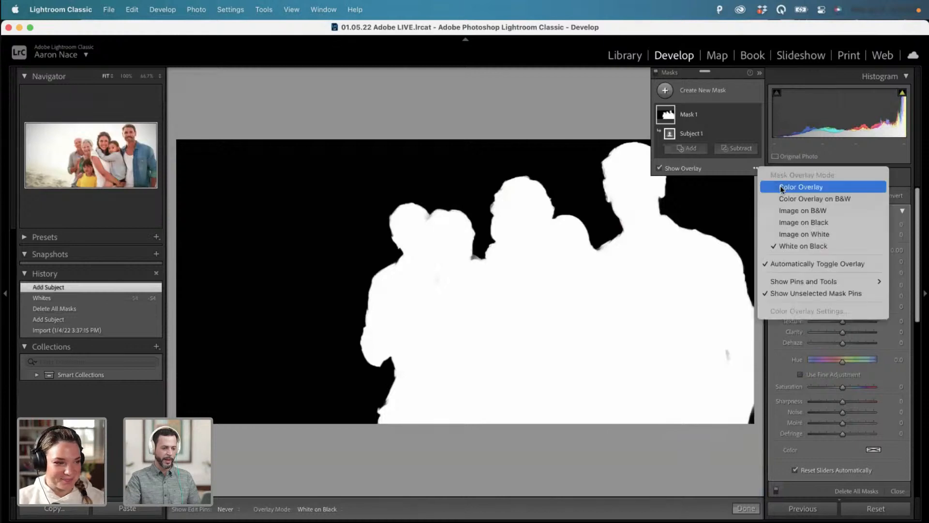
left_click(796, 185)
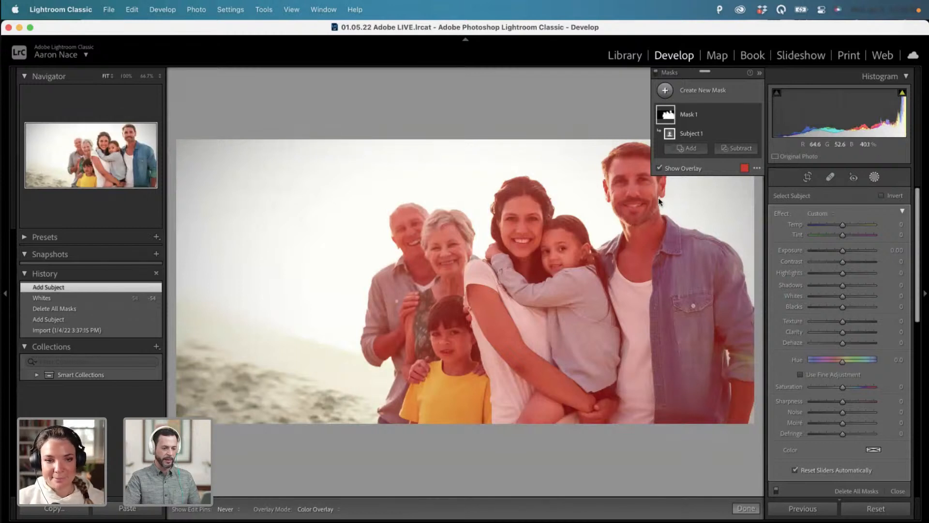
Hide the overlay, try the subject mask's Saturation at -100 and -43, and undo the saturation adjustment.
left_click(659, 168)
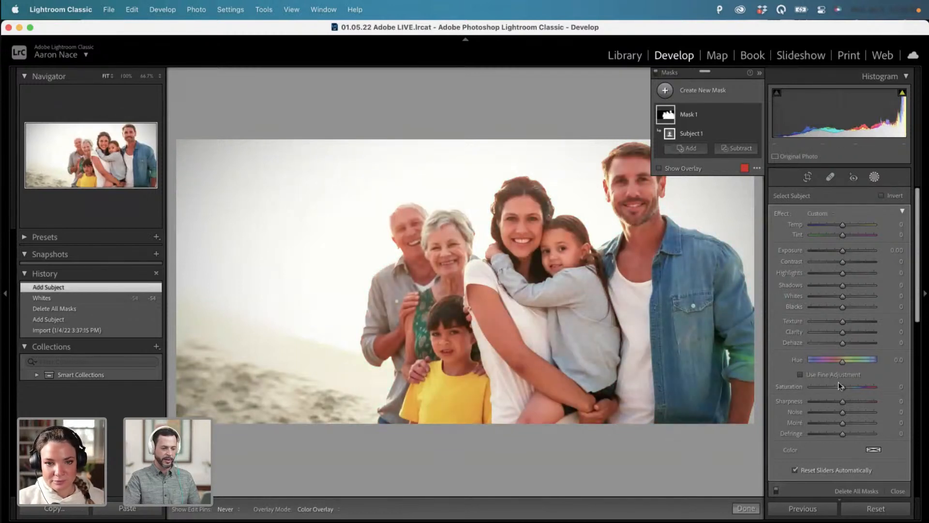
left_click_drag(828, 386, 784, 387)
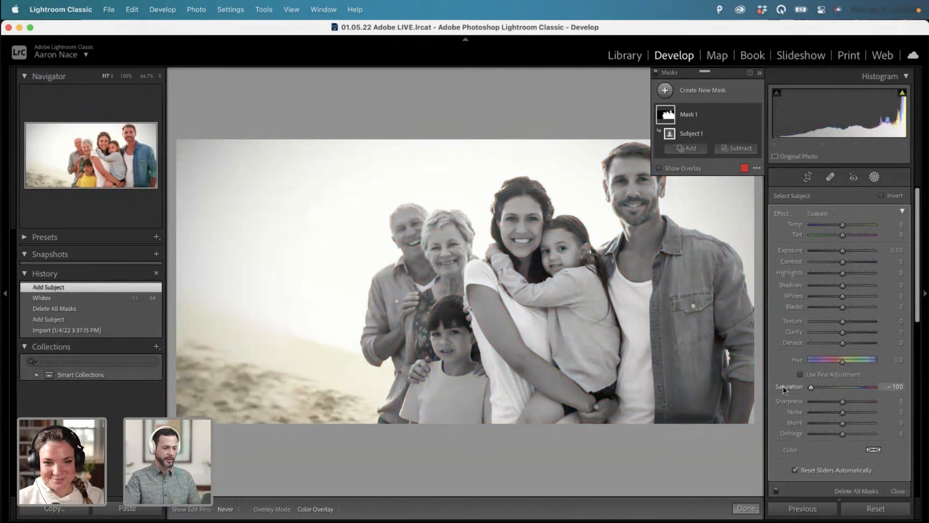
left_click_drag(783, 386, 829, 387)
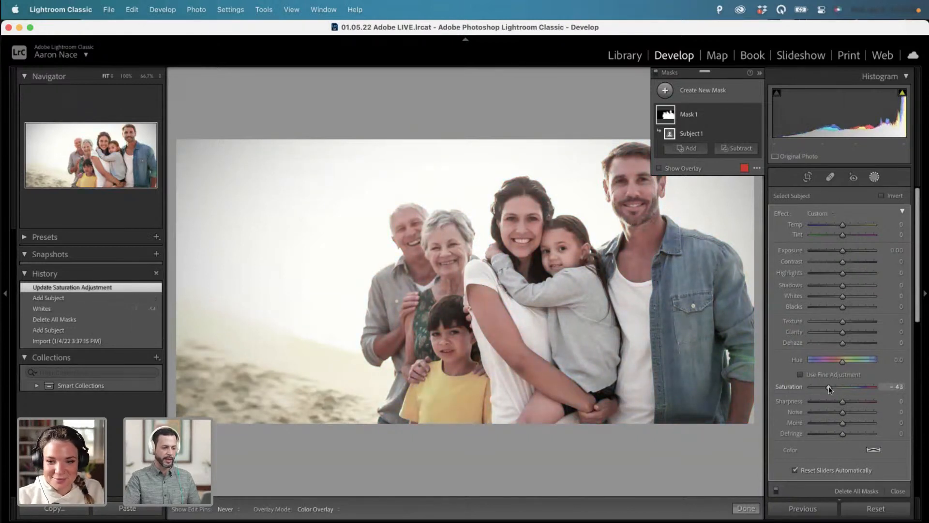
key("super+z")
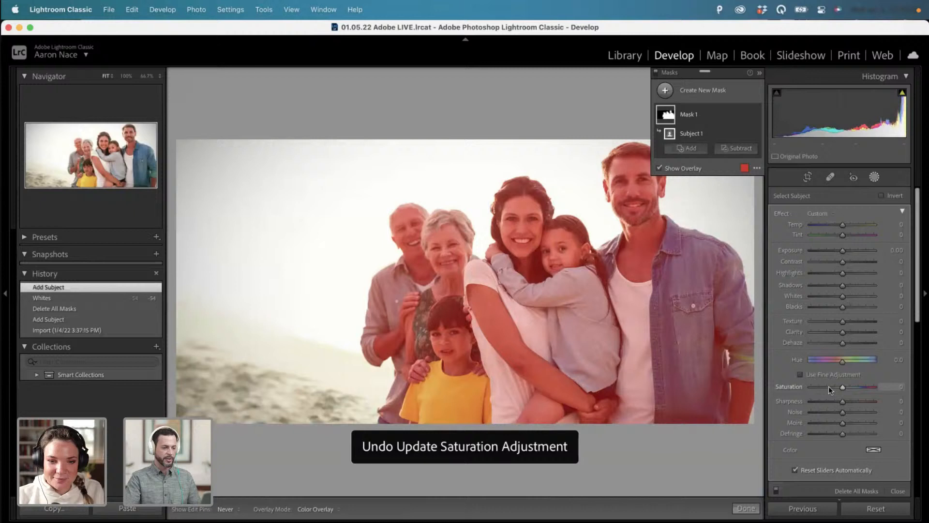
Intersect the family's subject mask with a Color Range sampled from the bearded man's facial skin.
left_click(659, 167)
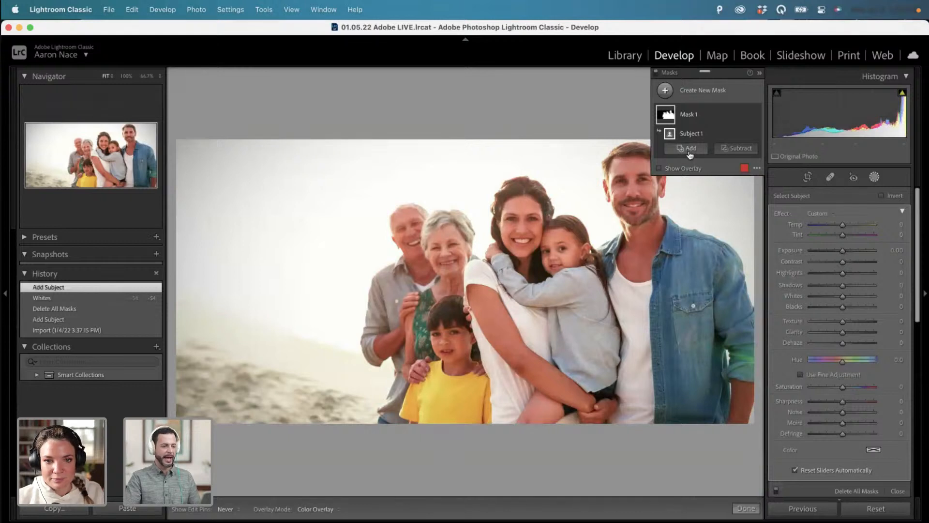
left_click(658, 168)
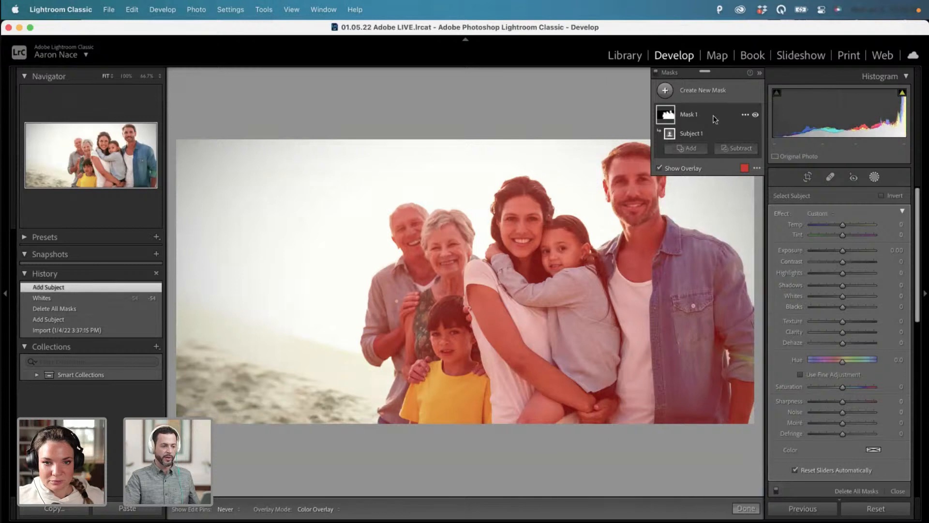
left_click(742, 115)
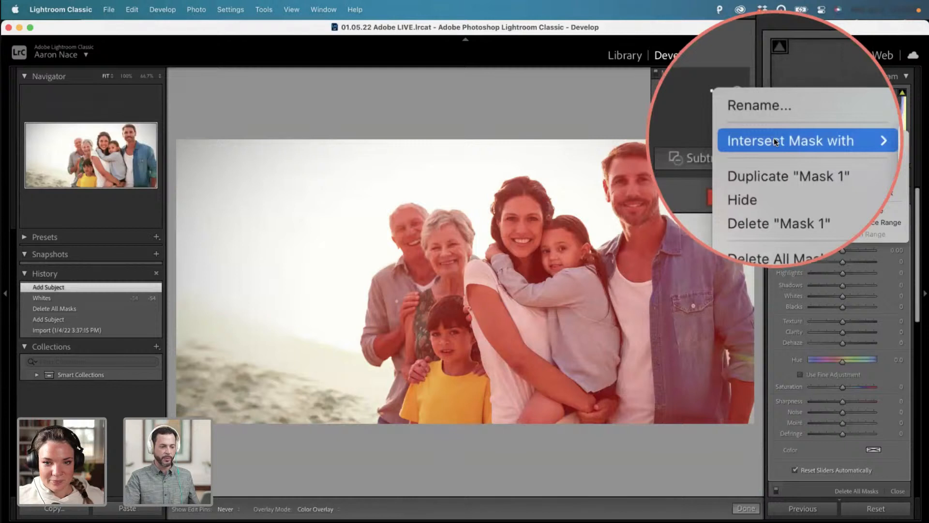
left_click(774, 138)
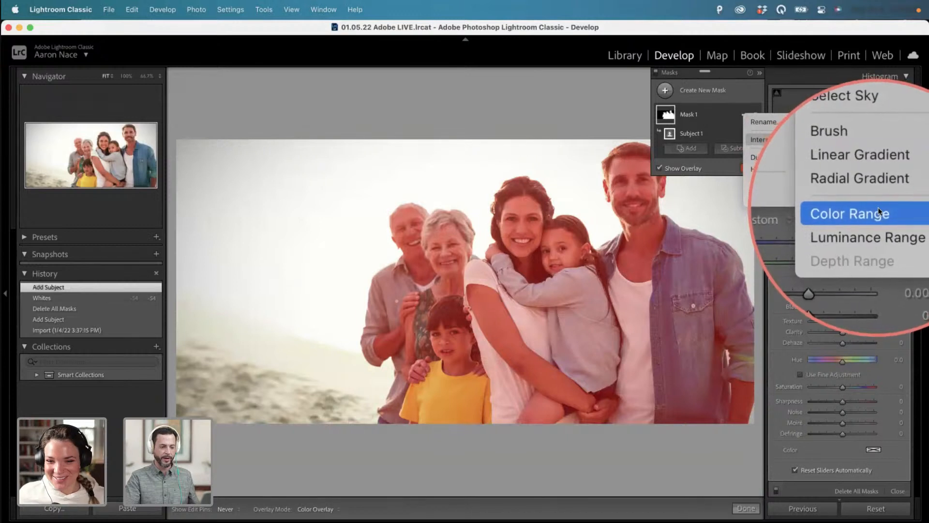
left_click(887, 211)
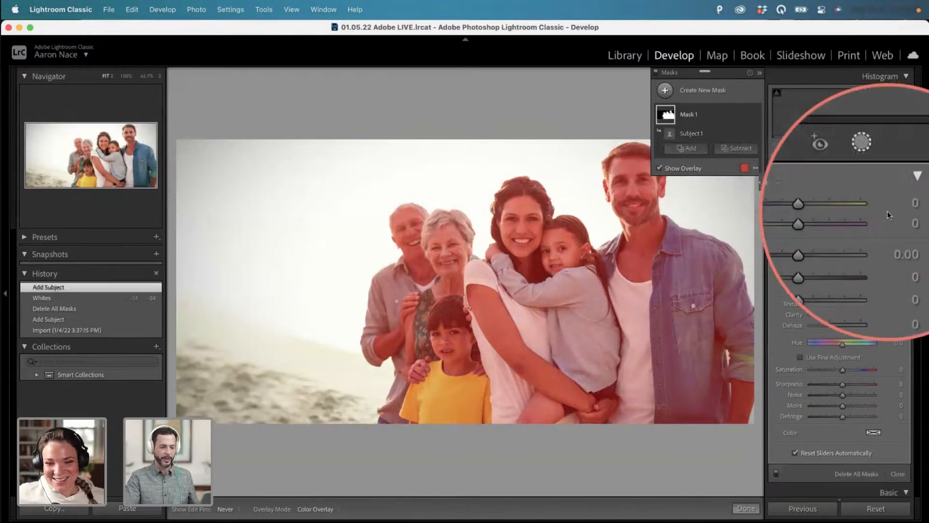
left_click(641, 165)
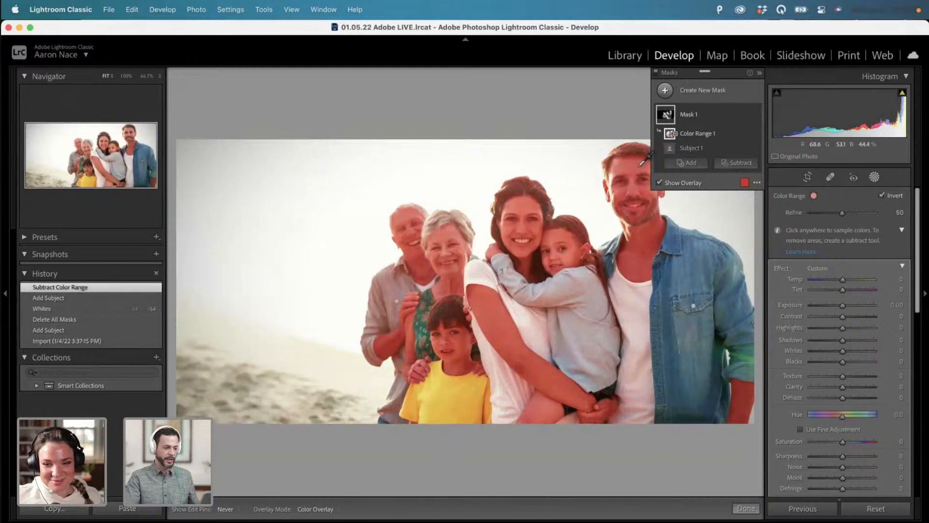
Set the color range's Refine to 41 using the White on Black overlay mode, and hide the mask overlay.
left_click(757, 183)
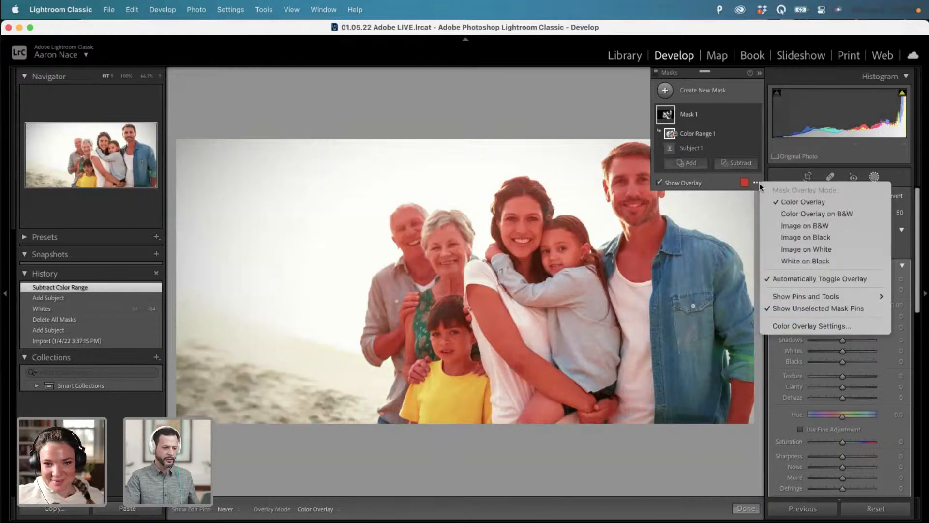
left_click(803, 261)
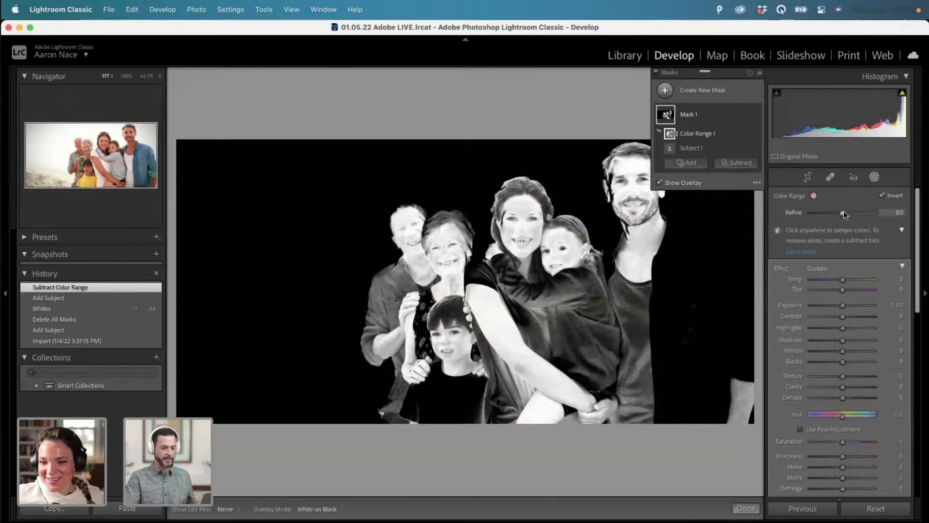
mouse_move(844, 212)
left_mouse_down()
mouse_move(835, 211)
mouse_move(859, 214)
mouse_move(837, 213)
left_mouse_up()
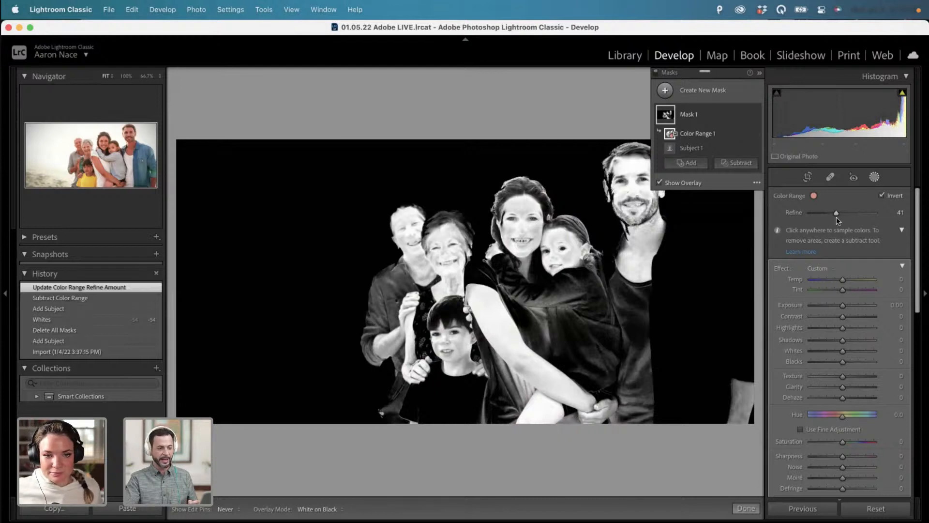
left_click(690, 185)
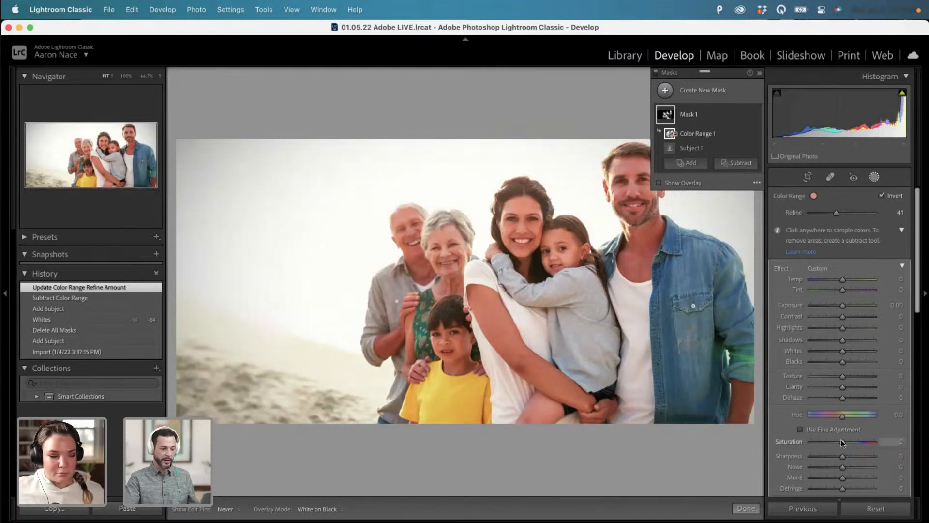
Set Mask 1's saturation to -27 and hue to 5.8 to even out the skin tones, and close masking.
left_click_drag(841, 439, 837, 439)
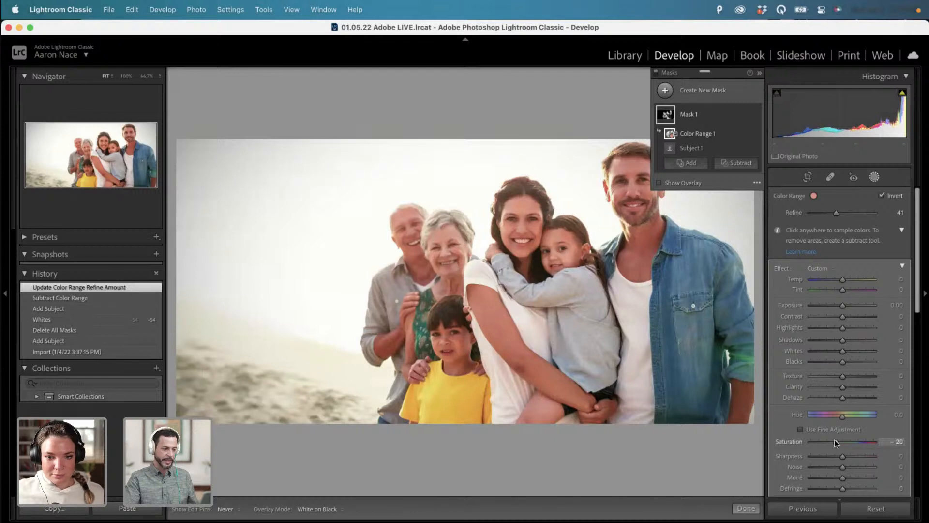
left_click_drag(836, 442, 799, 442)
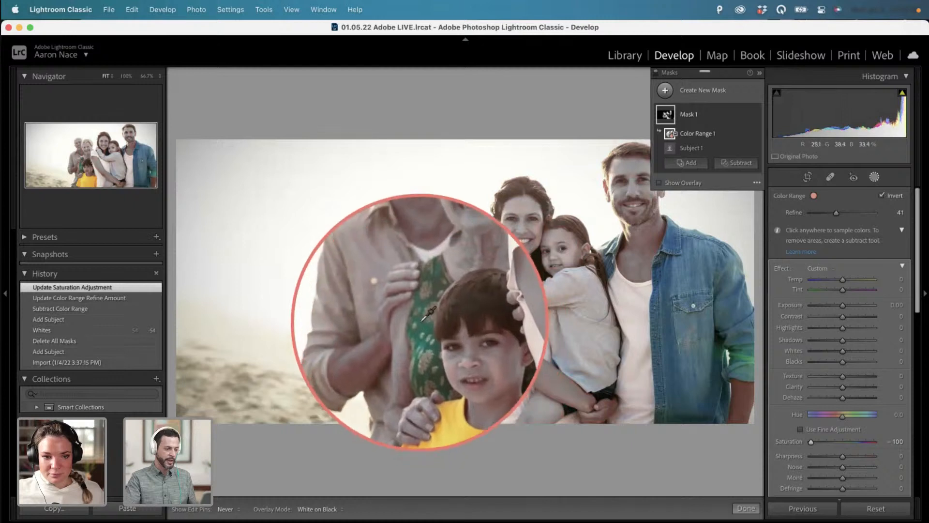
left_click_drag(826, 441, 843, 419)
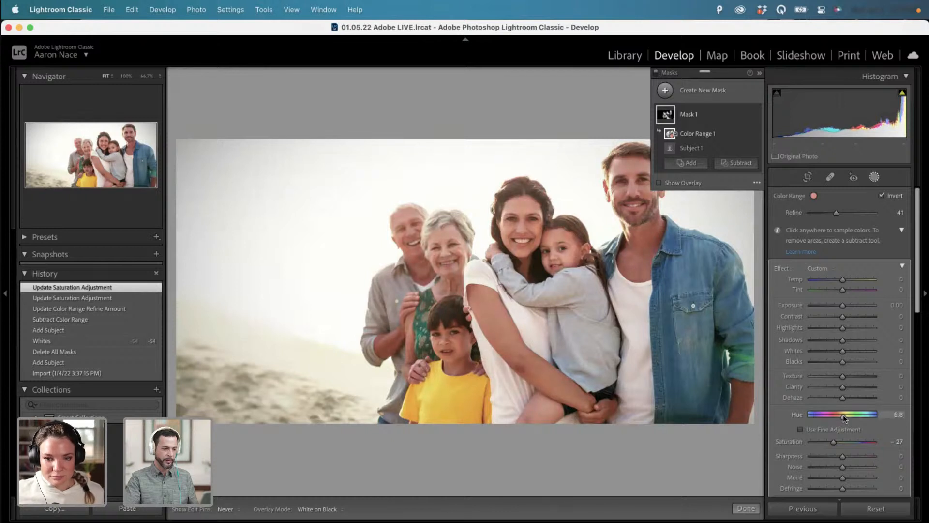
left_click_drag(843, 414, 843, 414)
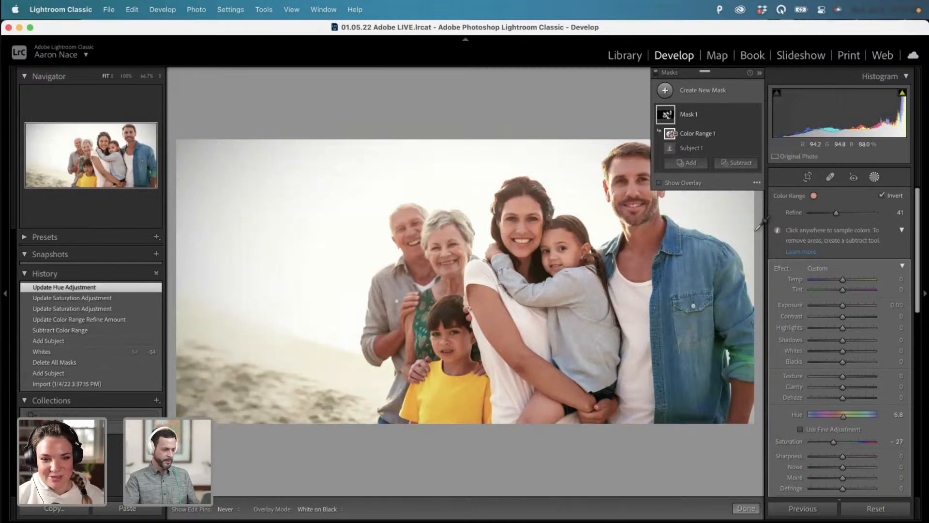
left_click(874, 177)
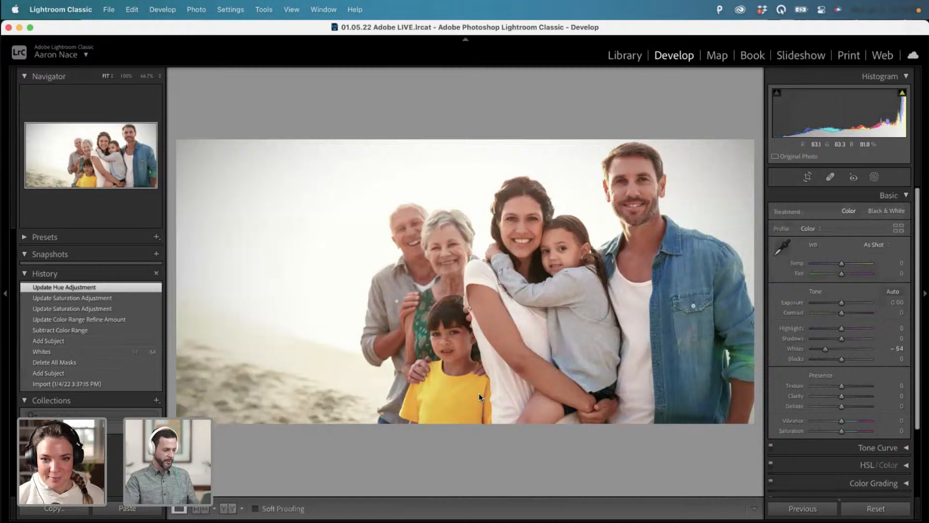
Compare the family's skin tones side by side in the before and after view, close up and at a wider zoom.
left_click(228, 509)
left_click(406, 263)
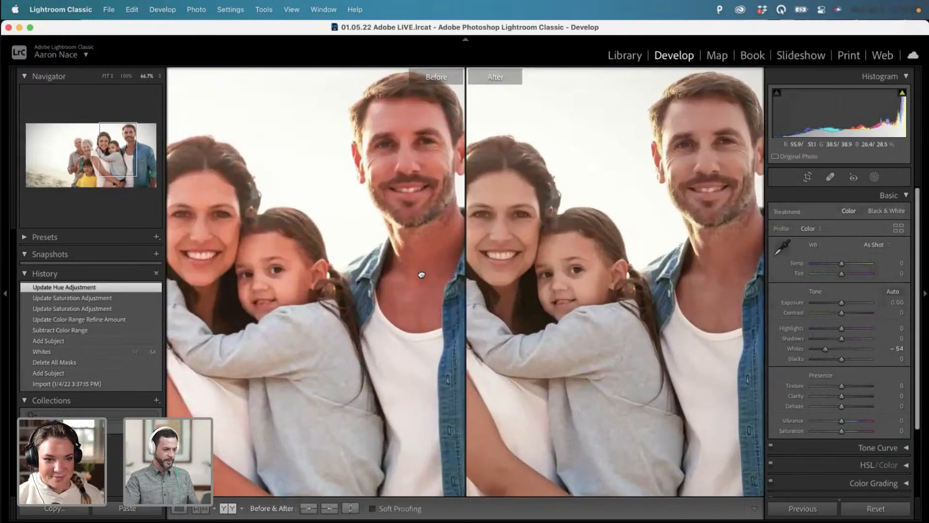
left_click_drag(420, 276, 432, 322)
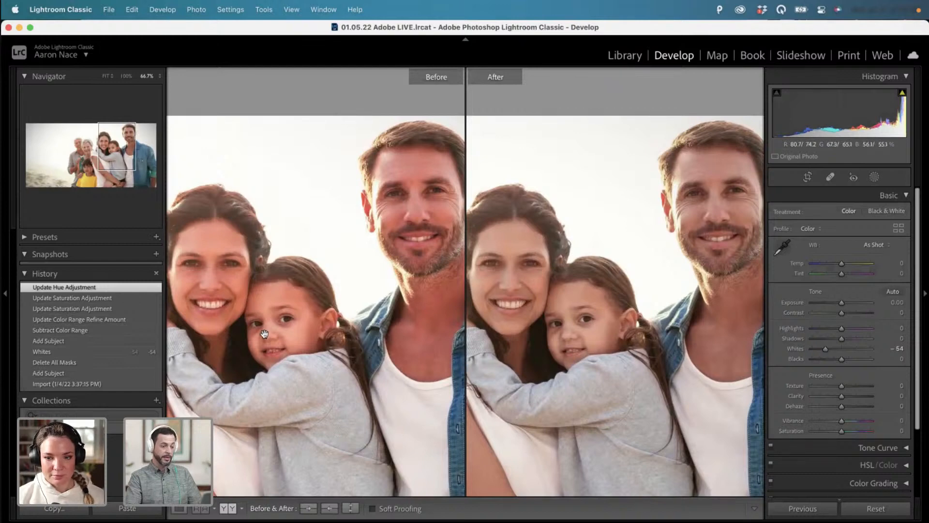
left_click_drag(253, 347, 254, 311)
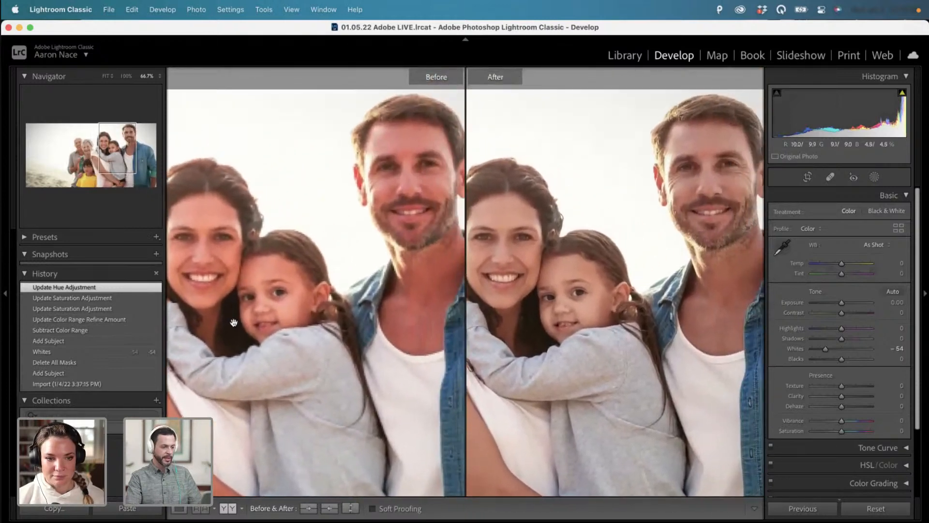
mouse_move(409, 283)
left_mouse_down()
mouse_move(401, 293)
mouse_move(423, 285)
left_mouse_up()
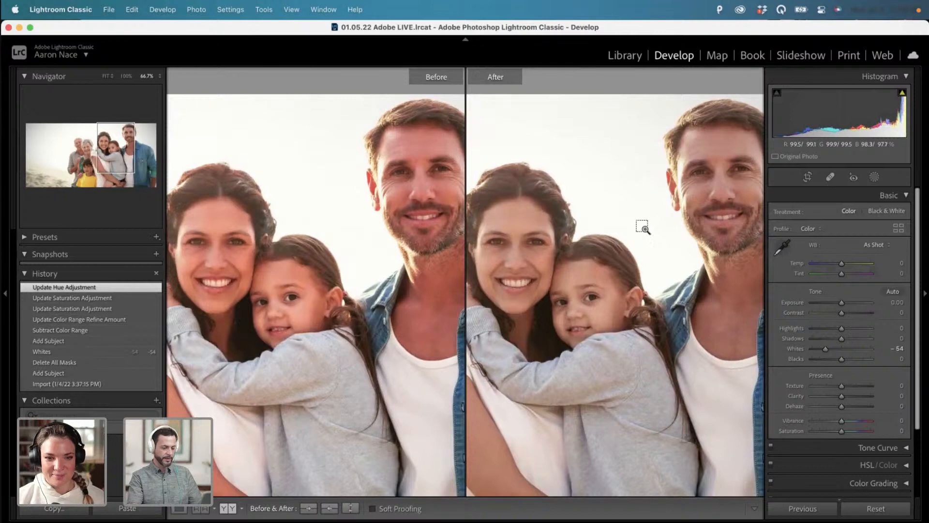
key("super+minus")
key("super+minus")
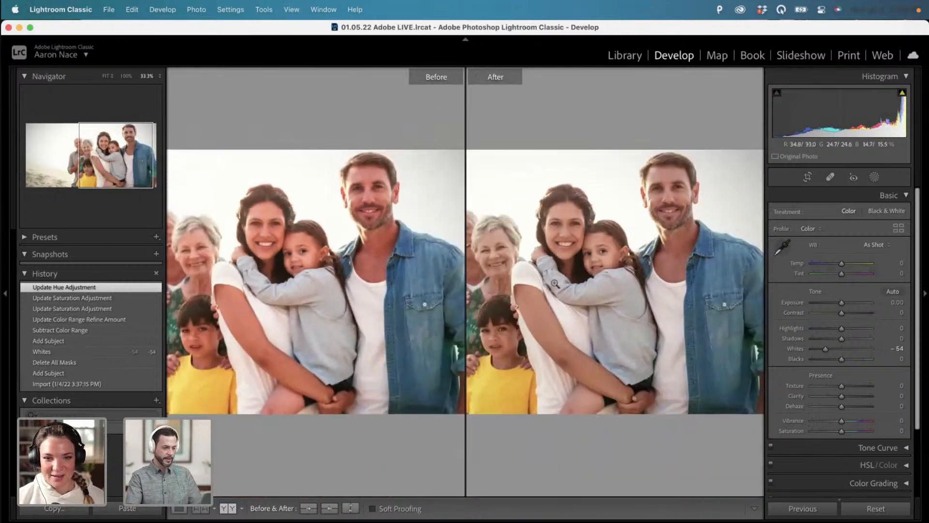
key("super+minus")
key("super+equal")
left_click_drag(557, 276, 613, 288)
Reopen masking and examine the subject and color range components that make up Mask 1.
left_click(874, 177)
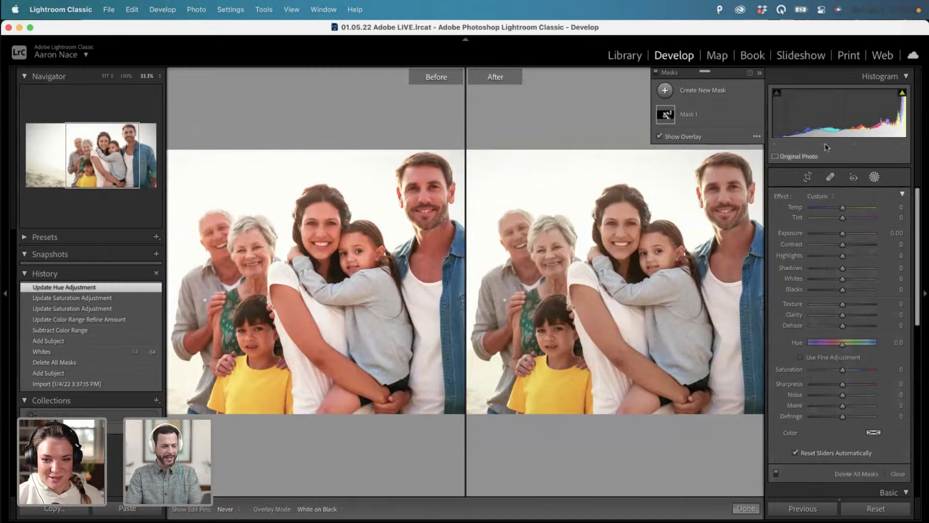
left_click(715, 116)
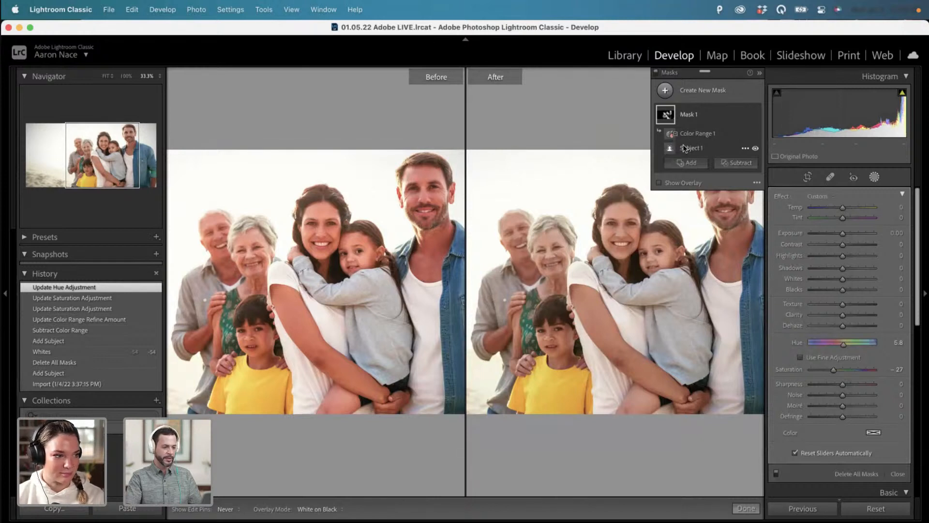
mouse_move(674, 150)
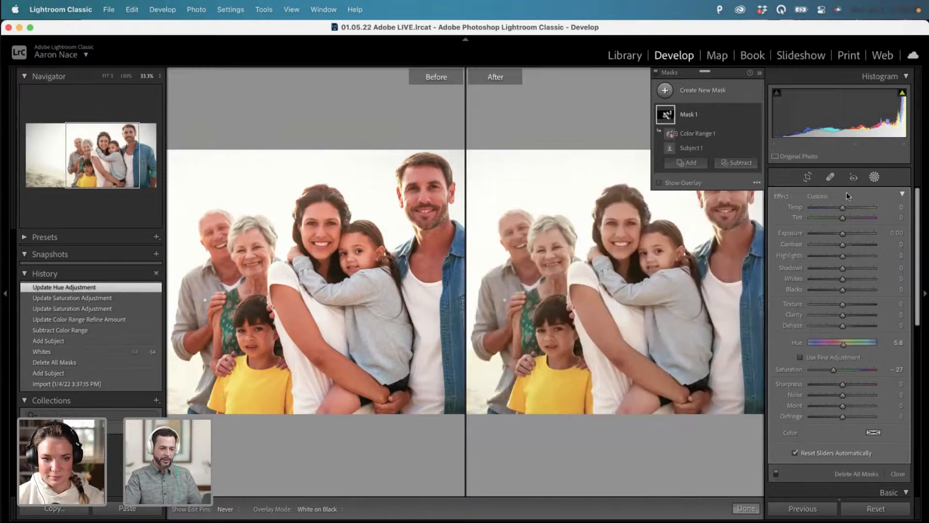
Create a new mask that selects the sky and turn off its overlay.
left_click(873, 177)
left_click(874, 178)
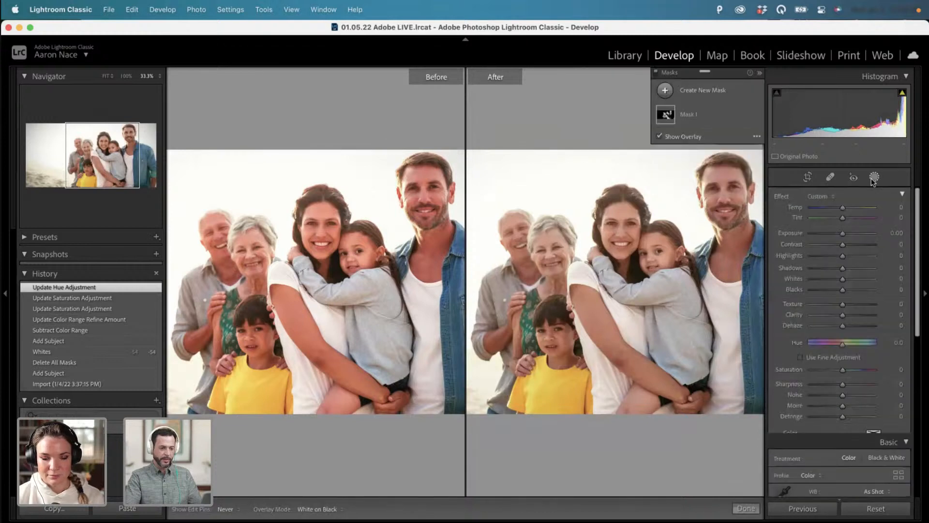
left_click(665, 90)
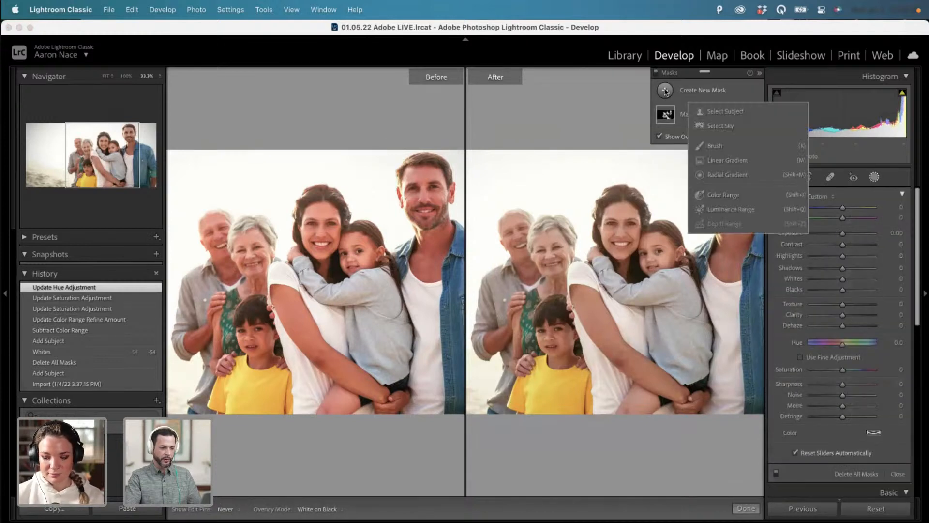
left_click(715, 120)
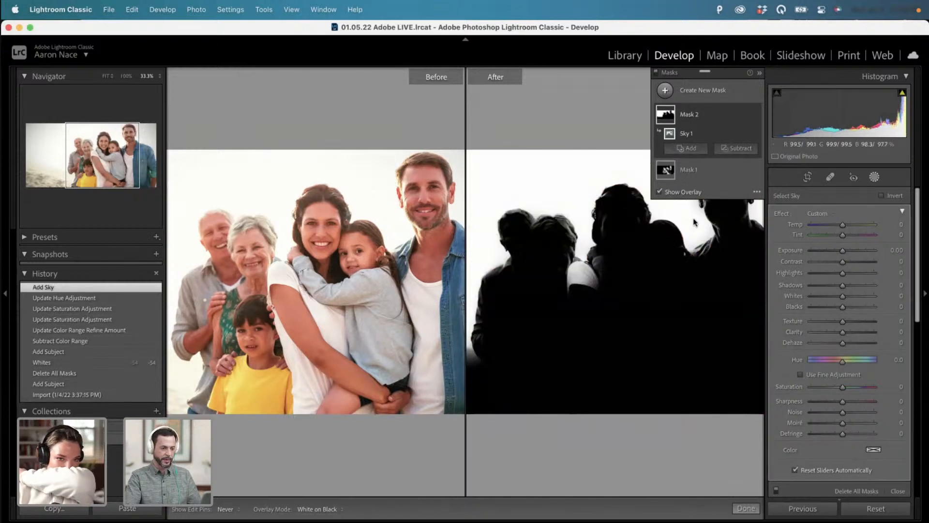
left_click(674, 192)
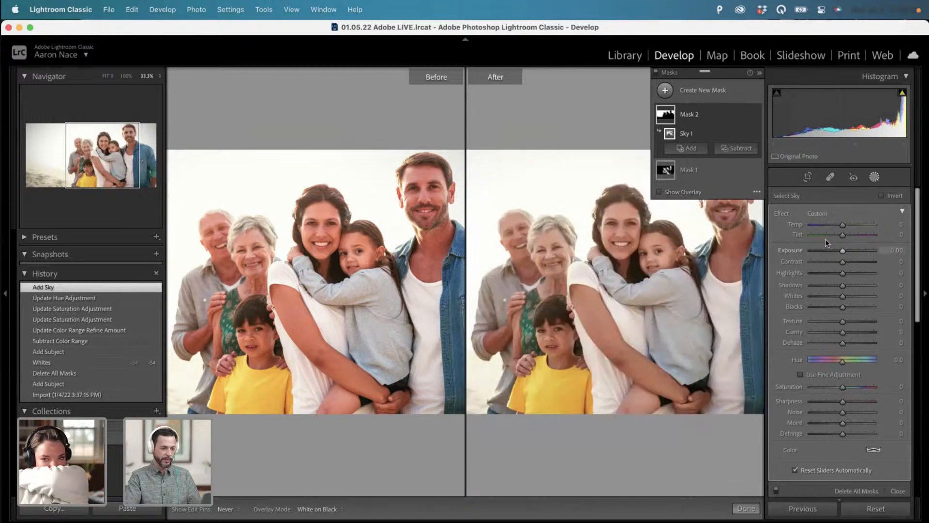
Cool the sky mask by setting its temperature to -37 and tint to -5, and close masking.
mouse_move(843, 225)
left_mouse_down()
mouse_move(831, 226)
mouse_move(840, 235)
left_mouse_up()
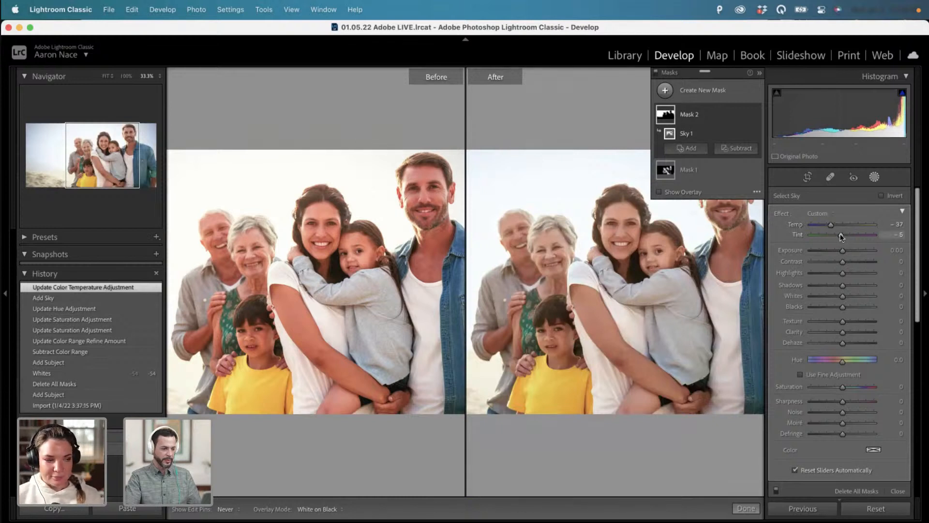
key("super+minus")
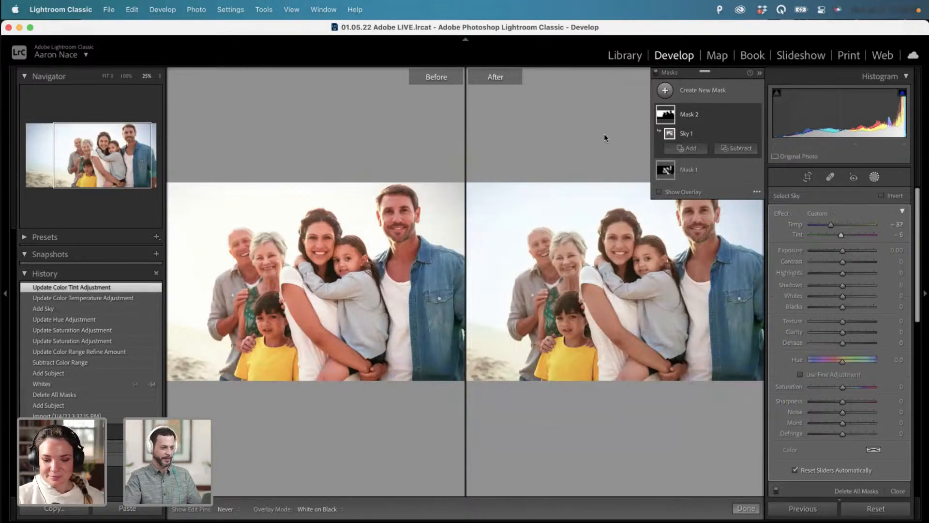
left_click(874, 177)
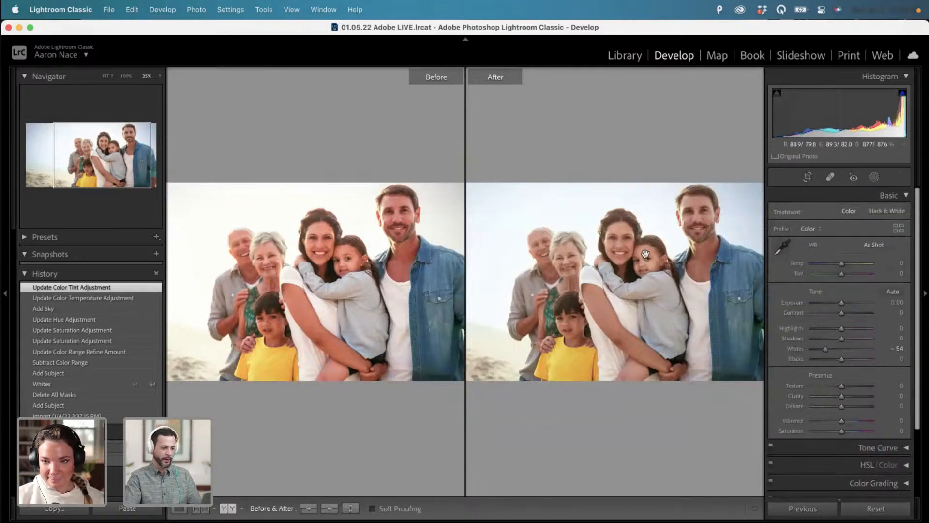
Compare the whole photo before and after the edits, with the side panels temporarily hidden for a larger view.
left_click(640, 265)
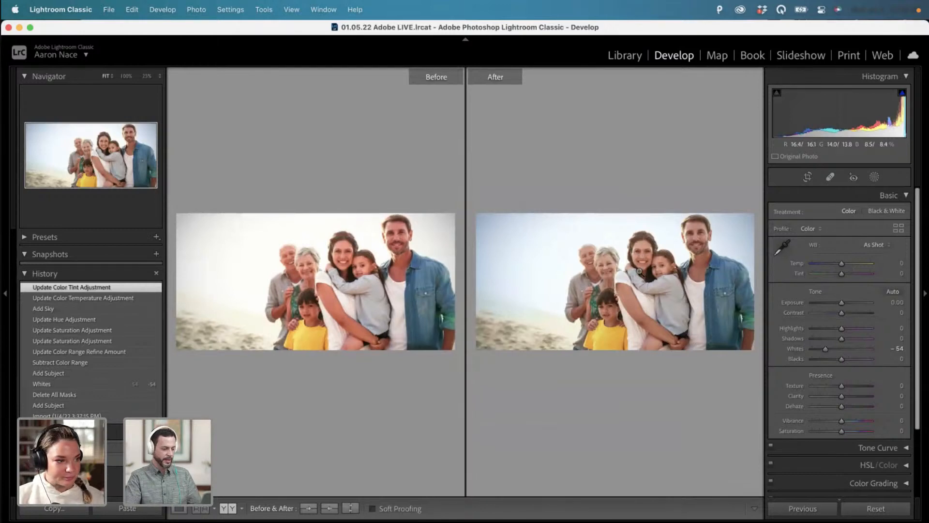
key("Tab")
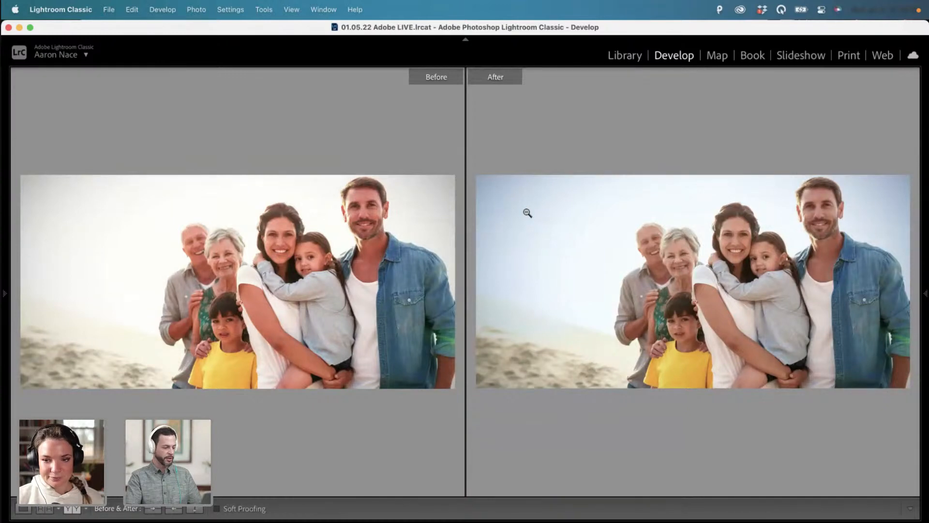
key("Tab")
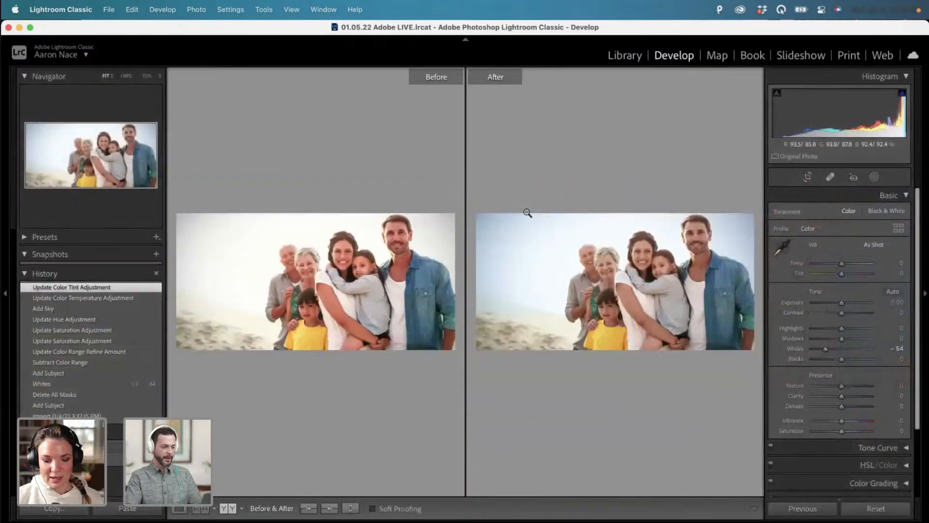
Open the fourth library photo, the hazy family portrait outdoors, for developing.
key("g")
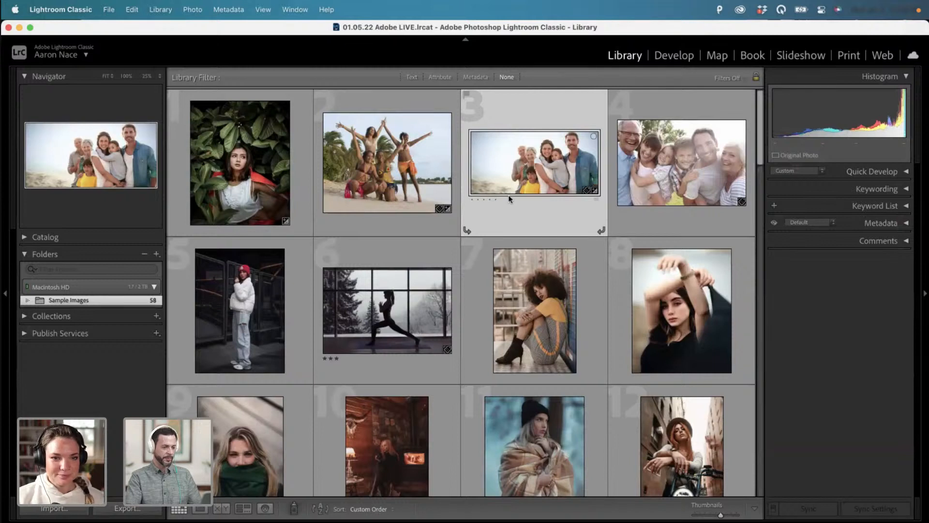
left_click(679, 165)
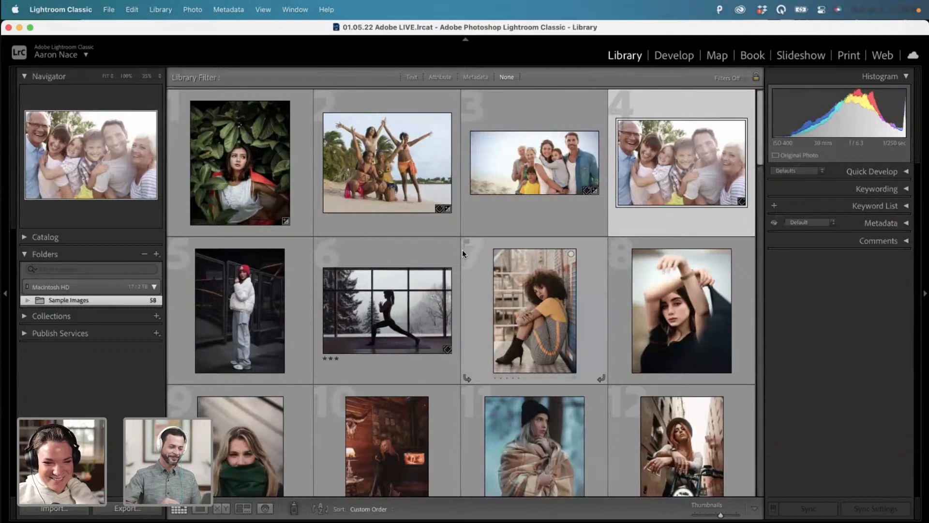
key("d")
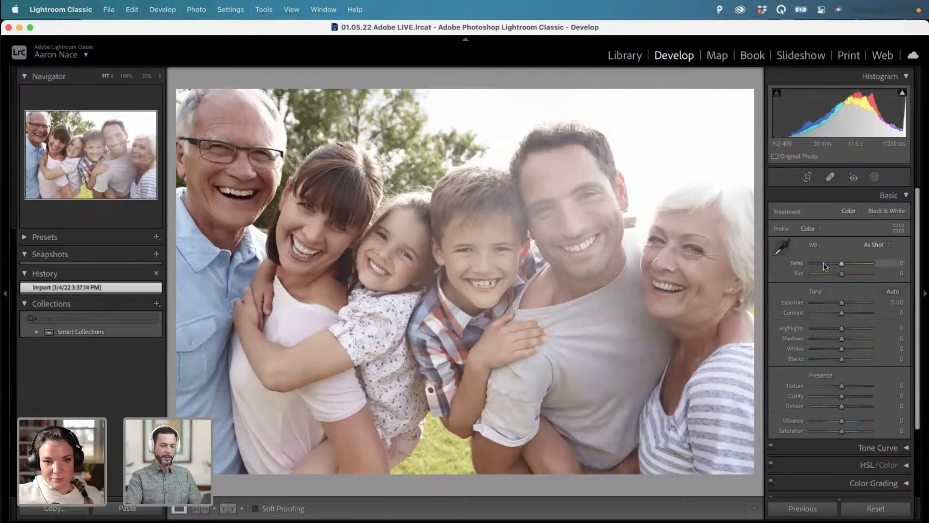
Examine the Effects, Transform, Lens Corrections and Detail settings one at a time, and return to the Basic settings.
left_click(905, 196)
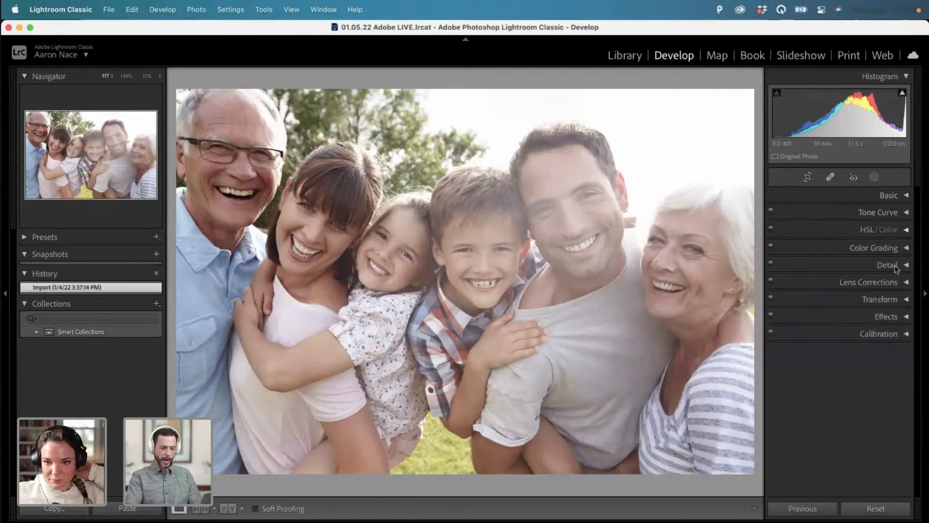
left_click(890, 314)
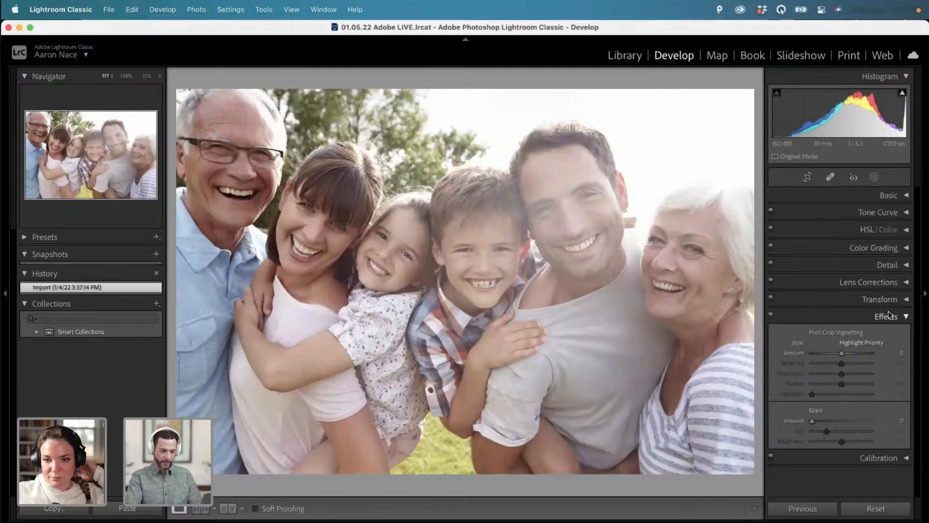
left_click(890, 316)
left_click(885, 296)
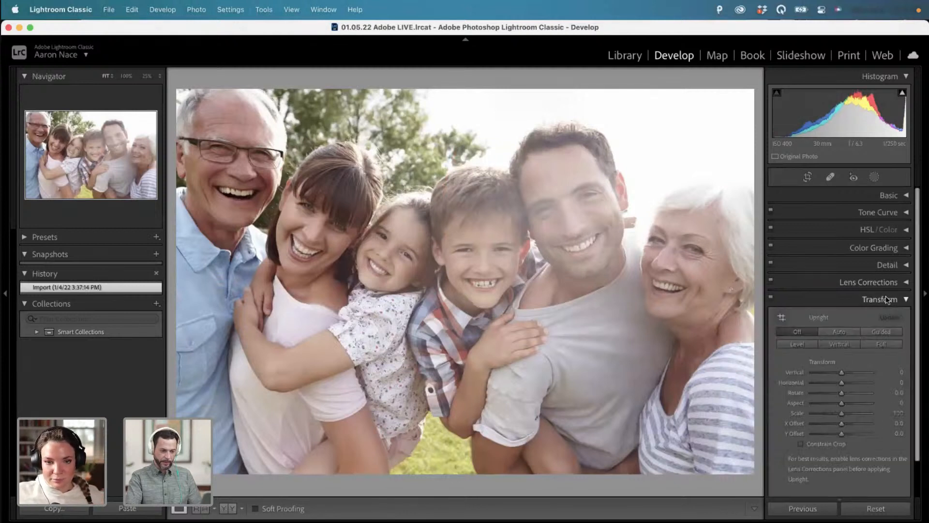
left_click(886, 296)
left_click(887, 279)
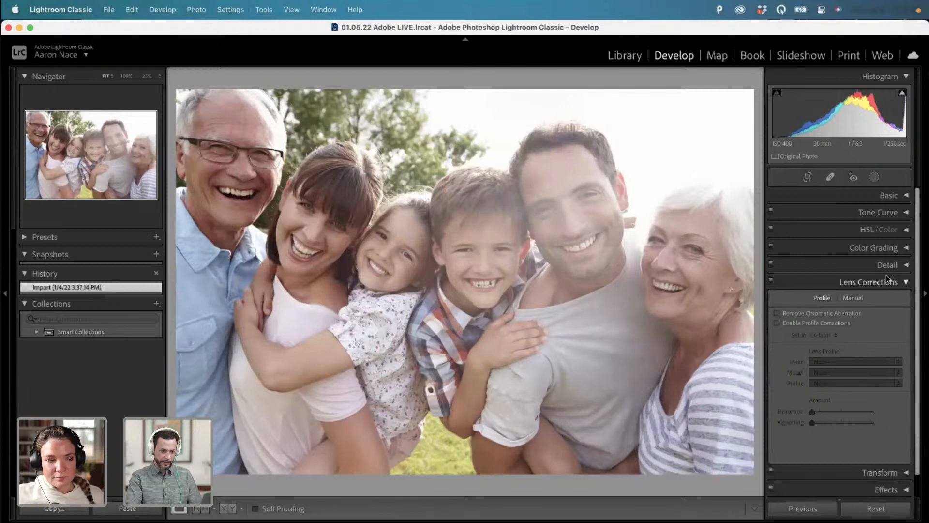
left_click(886, 277)
left_click(889, 265)
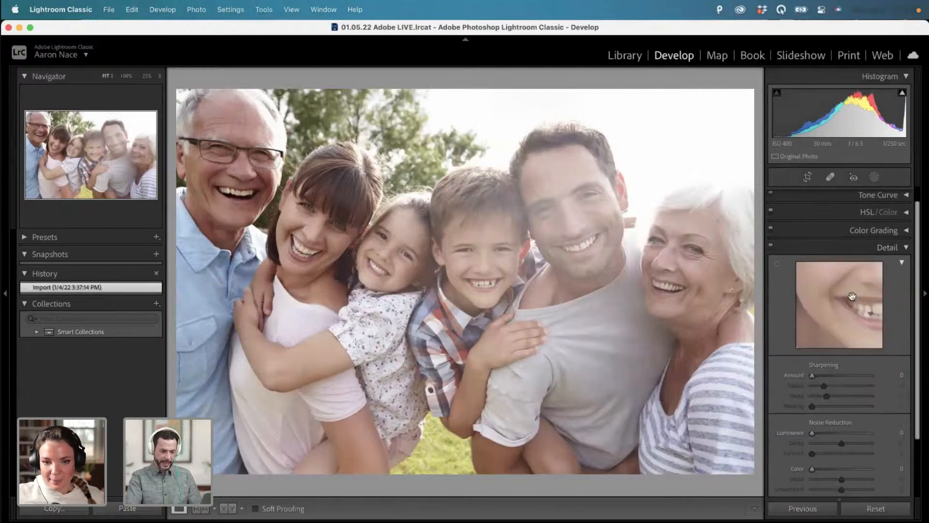
scroll(852, 300, "down", 5)
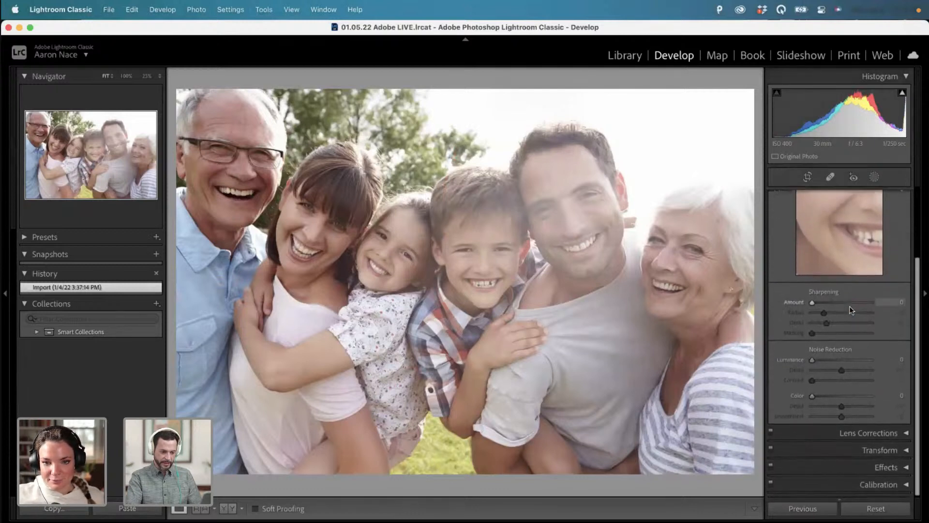
scroll(850, 307, "up", 6)
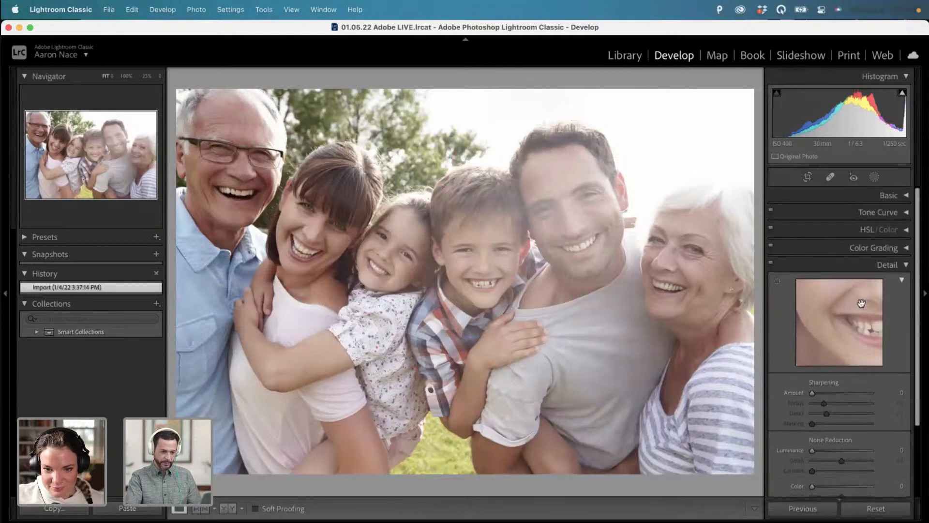
left_click(886, 265)
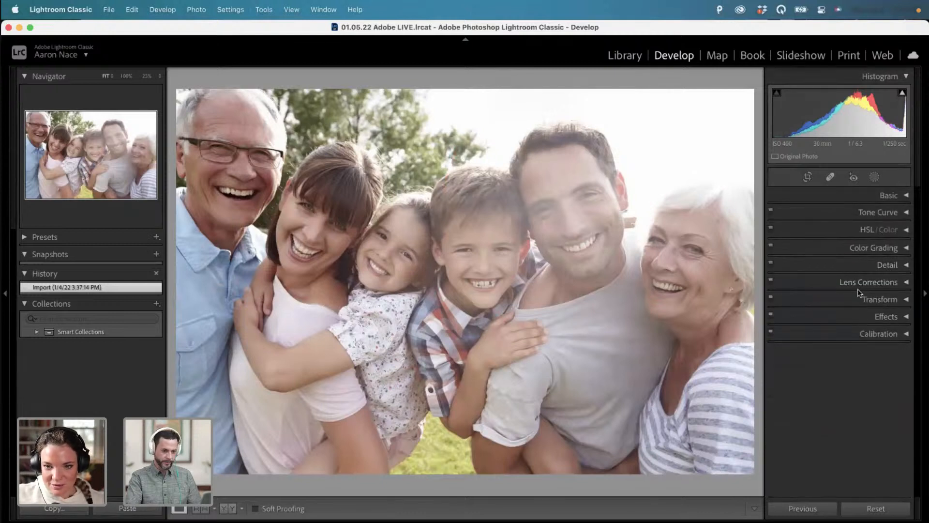
left_click(889, 196)
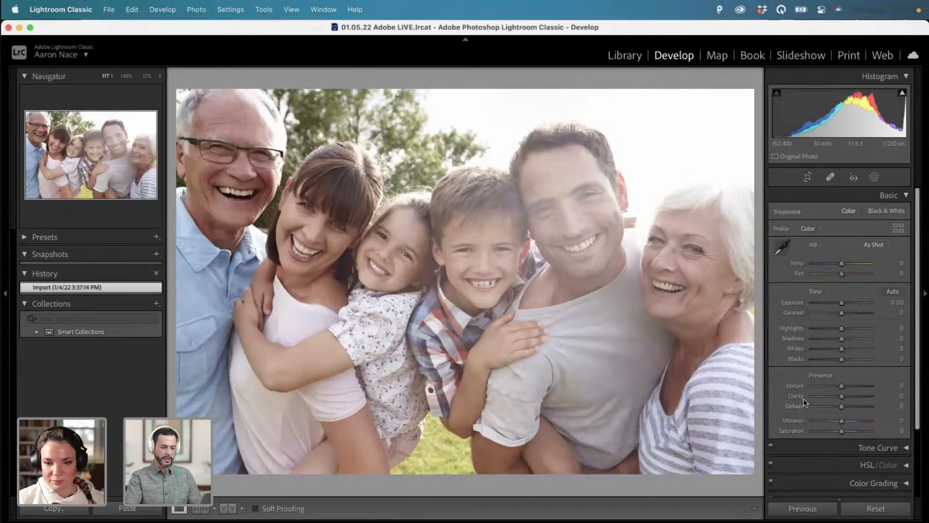
Try Dehaze on the whole photo, first at -27 and up to 89, and undo it.
left_click(835, 406)
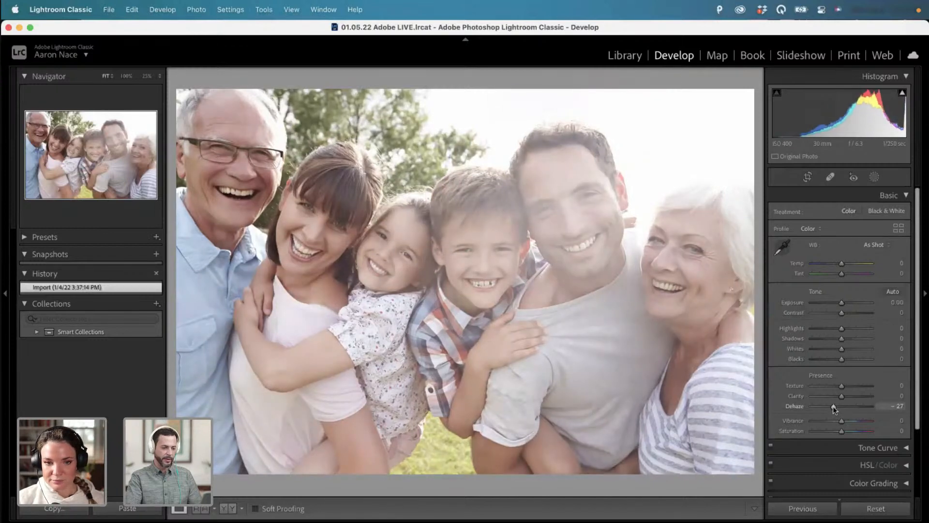
left_click_drag(835, 406, 867, 402)
key("super+z")
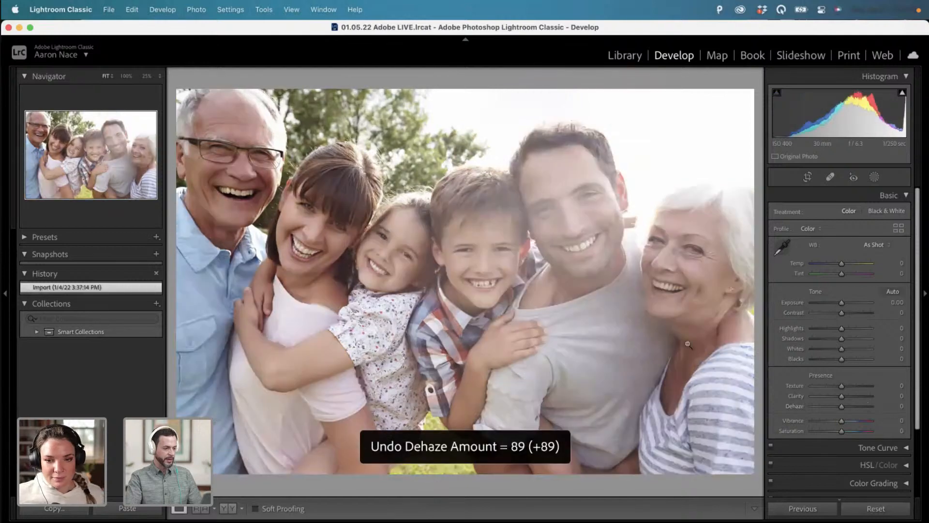
left_click(216, 156)
left_click(305, 199)
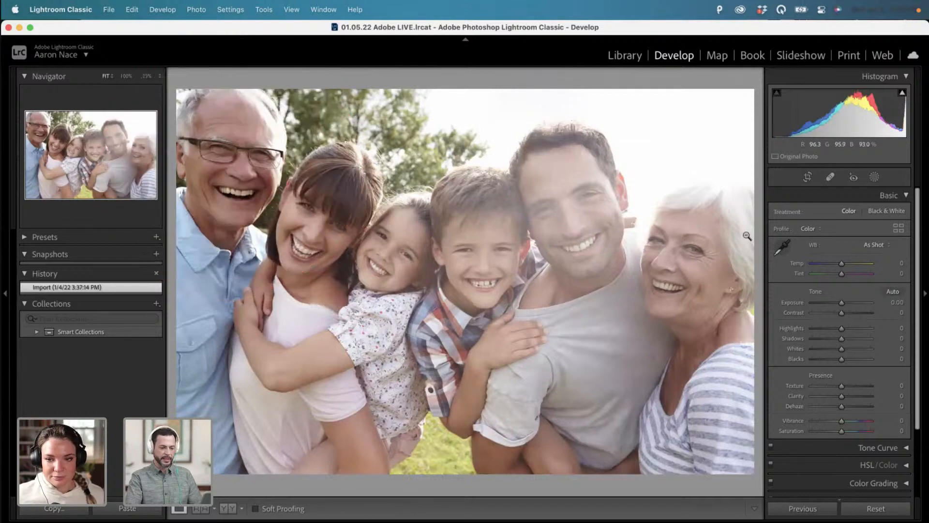
Add a large radial gradient mask centred on the forehead of the man in the grey shirt.
left_click(877, 179)
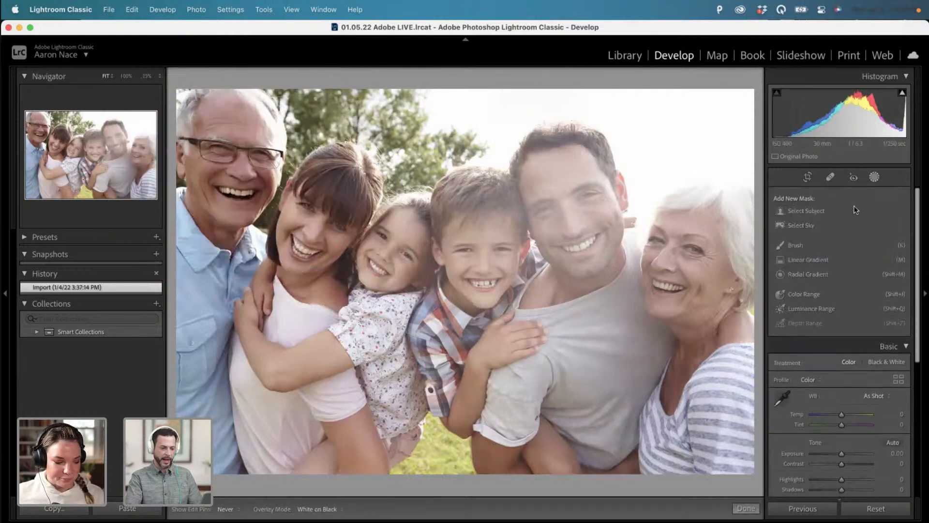
left_click(793, 274)
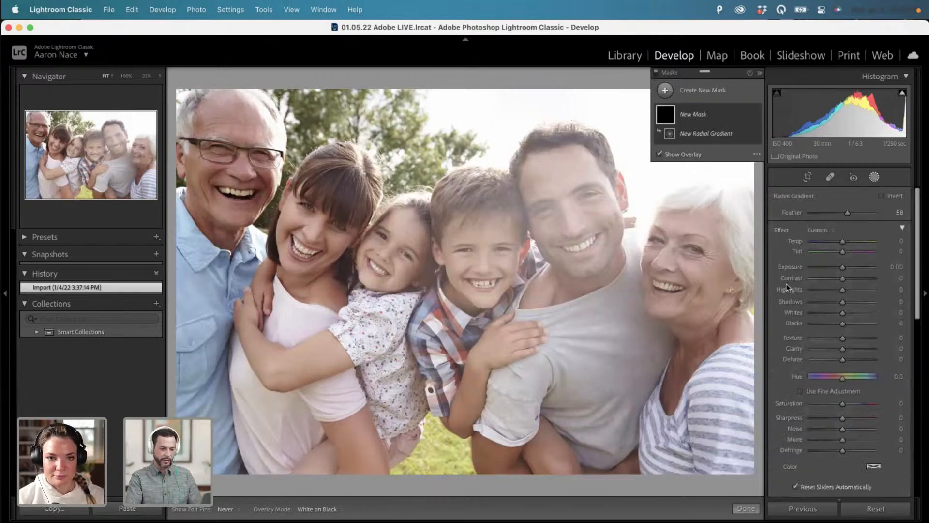
scroll(786, 287, "down", 1)
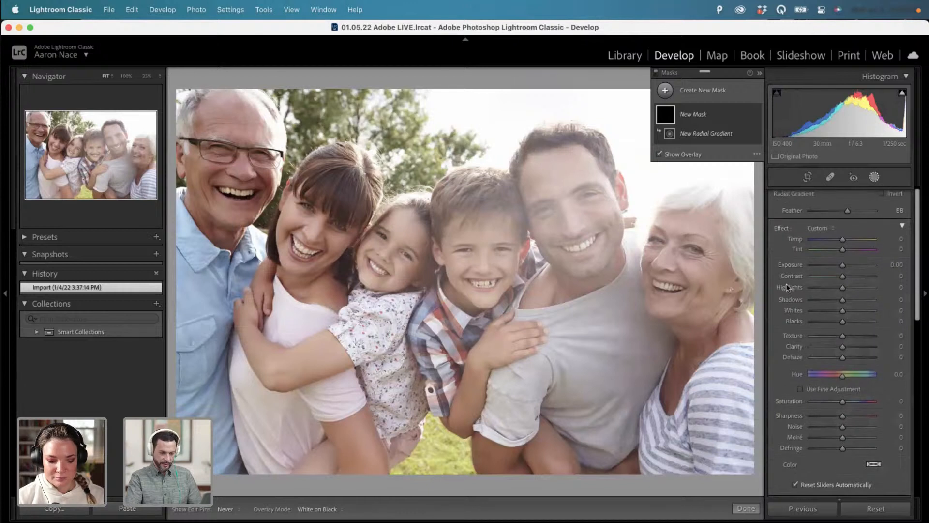
scroll(786, 285, "down", 2)
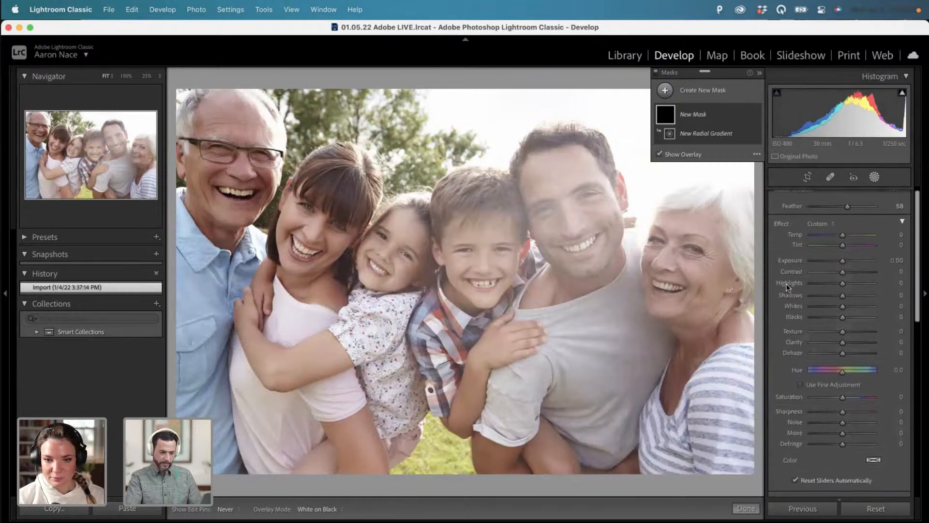
scroll(786, 286, "up", 1)
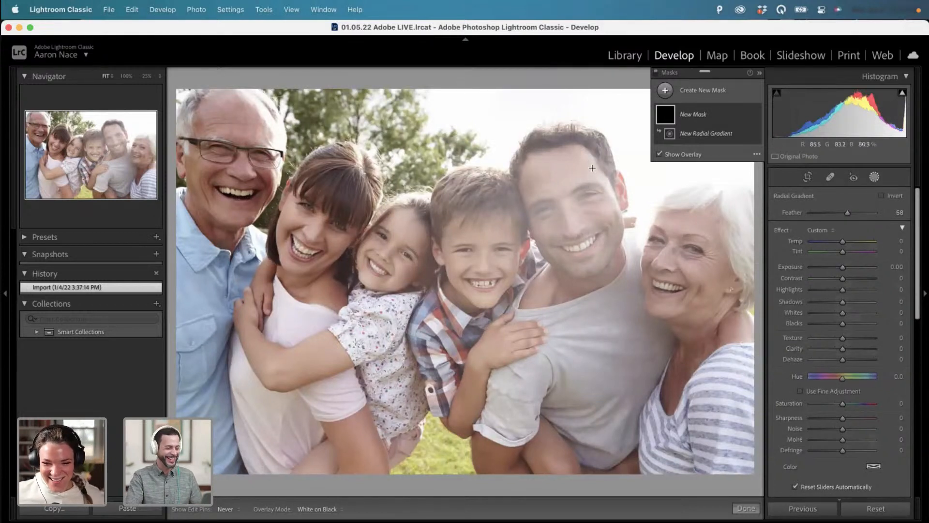
left_click_drag(589, 177, 355, 400)
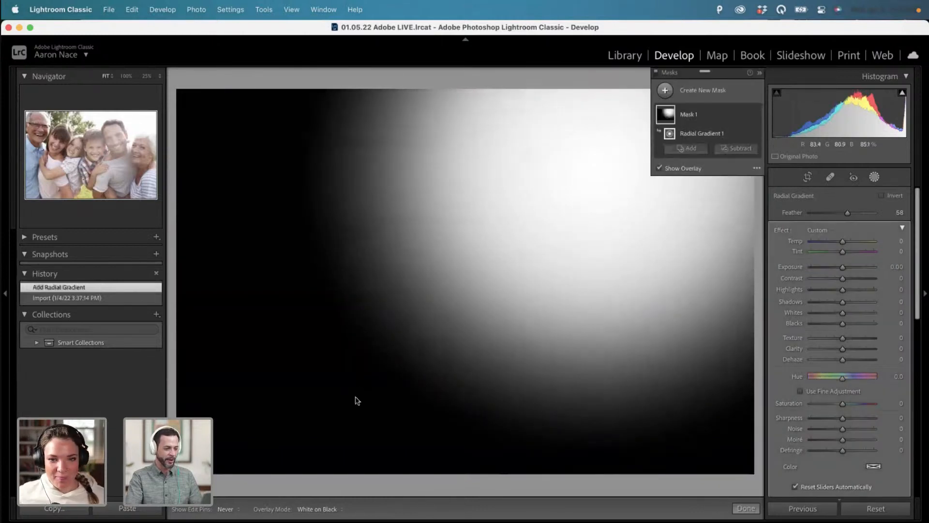
Display the mask as a colour overlay and set its Dehaze to 56.
left_click(756, 169)
left_click(770, 182)
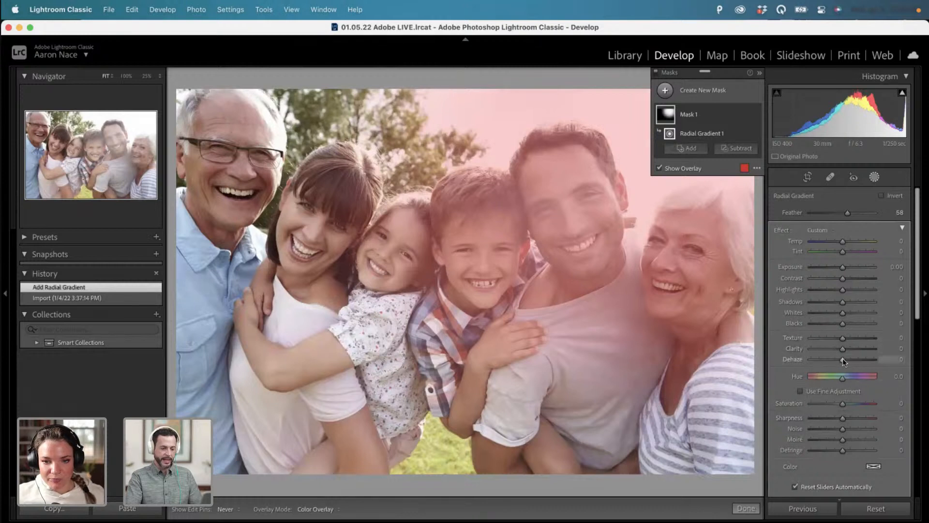
left_click_drag(843, 359, 860, 358)
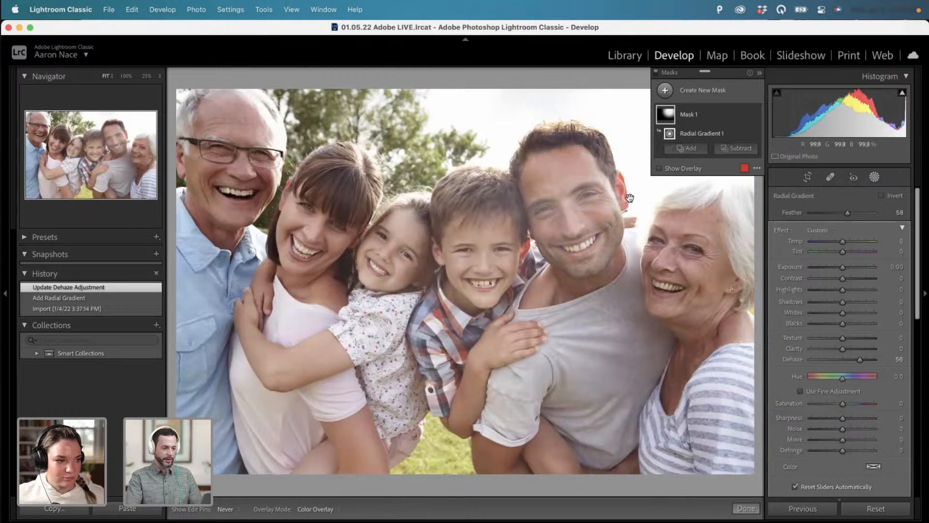
Enlarge and reposition the radial mask to cover more of the family, with feather 47 and Dehaze 55, and close masking.
key("h")
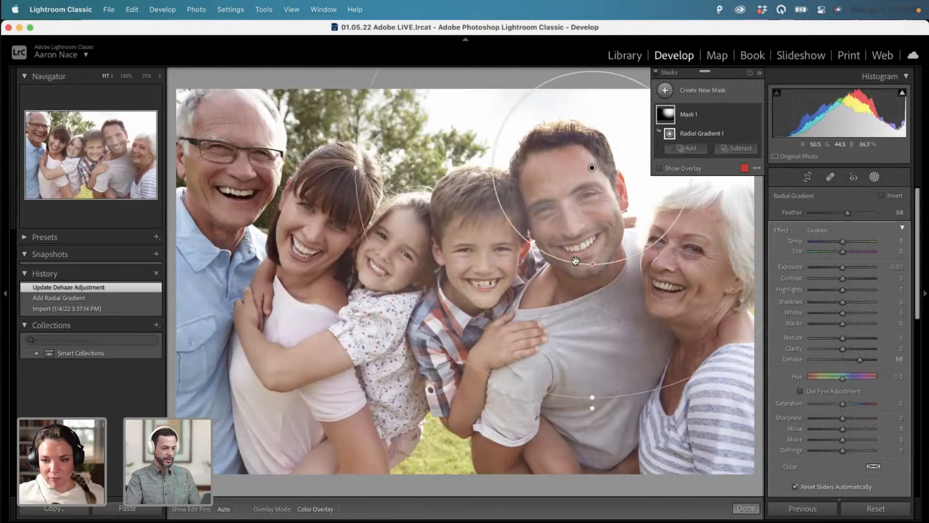
left_click_drag(513, 391, 598, 454)
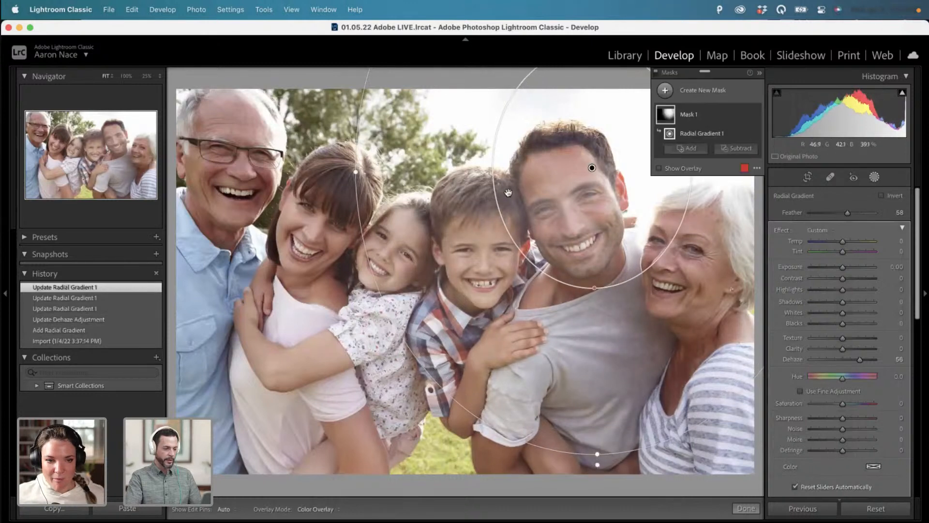
left_click_drag(356, 173, 299, 175)
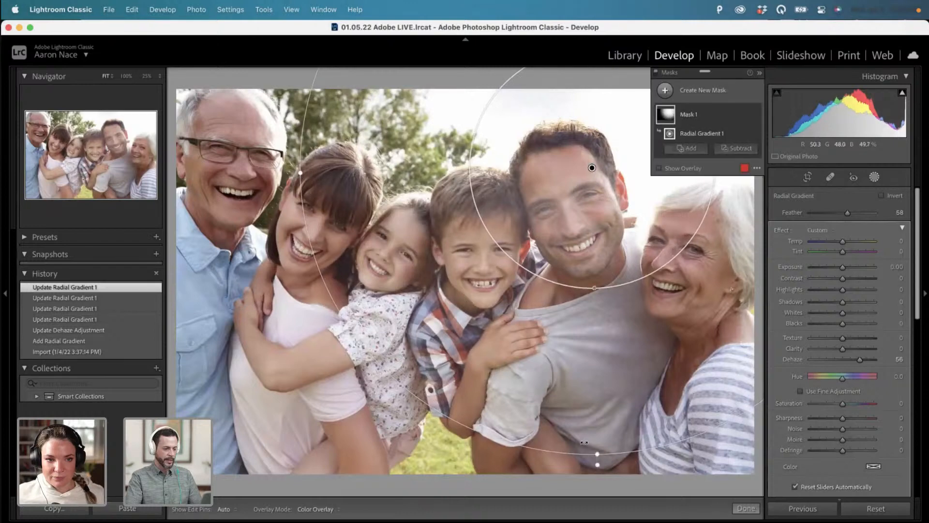
left_click_drag(597, 455, 597, 478)
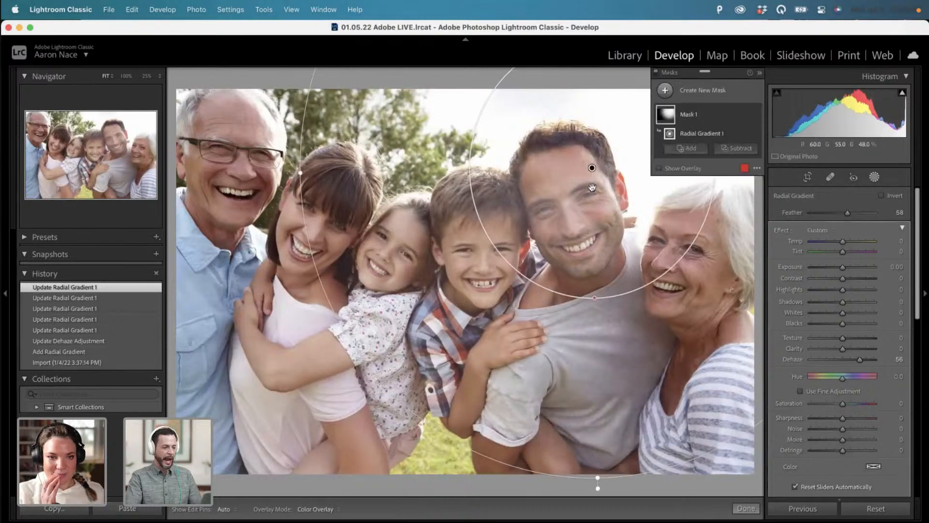
left_click_drag(592, 169, 589, 174)
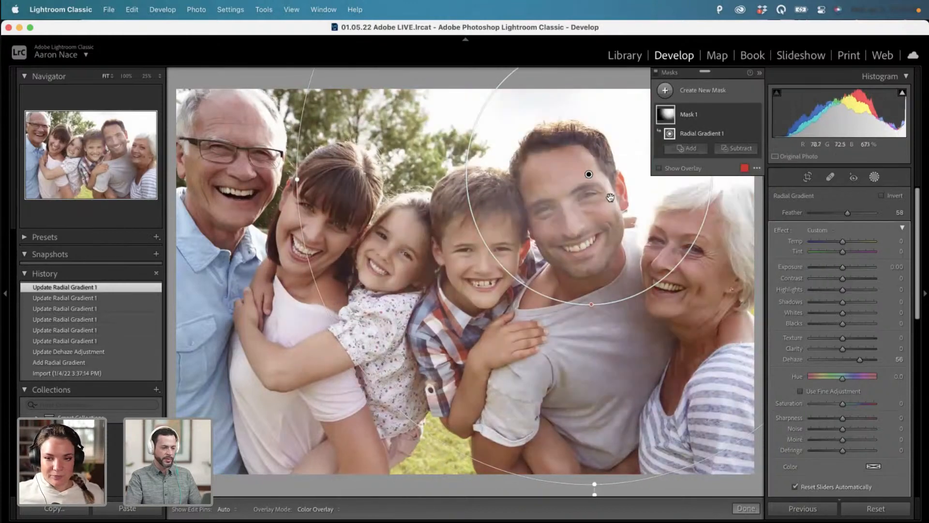
left_click_drag(592, 305, 600, 340)
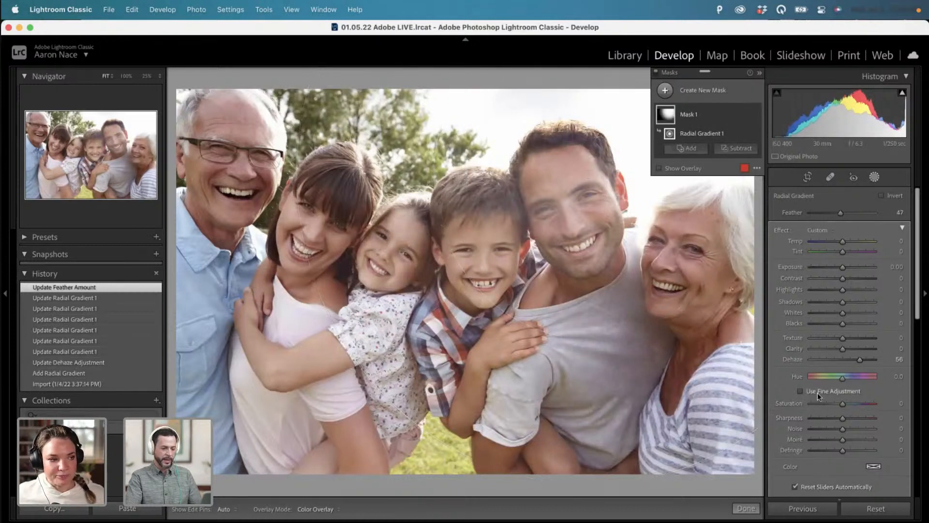
left_click_drag(860, 360, 859, 360)
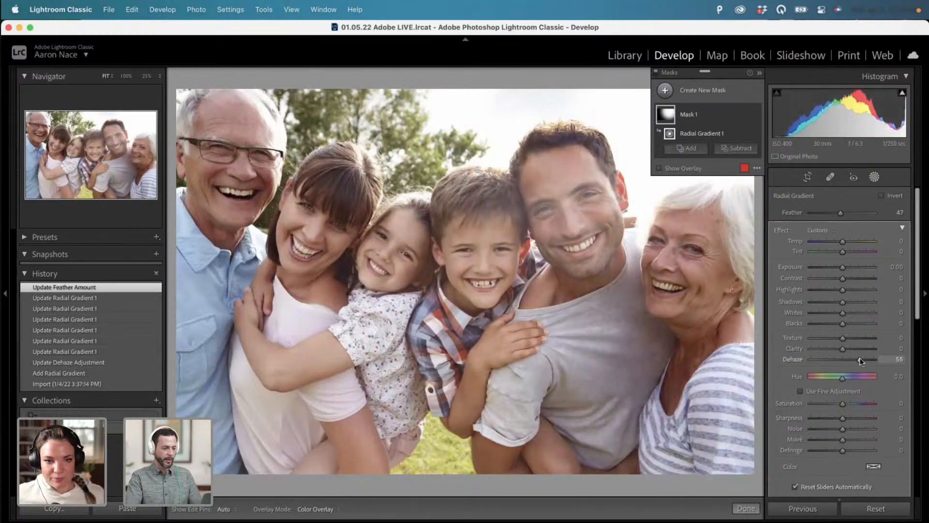
left_click(875, 178)
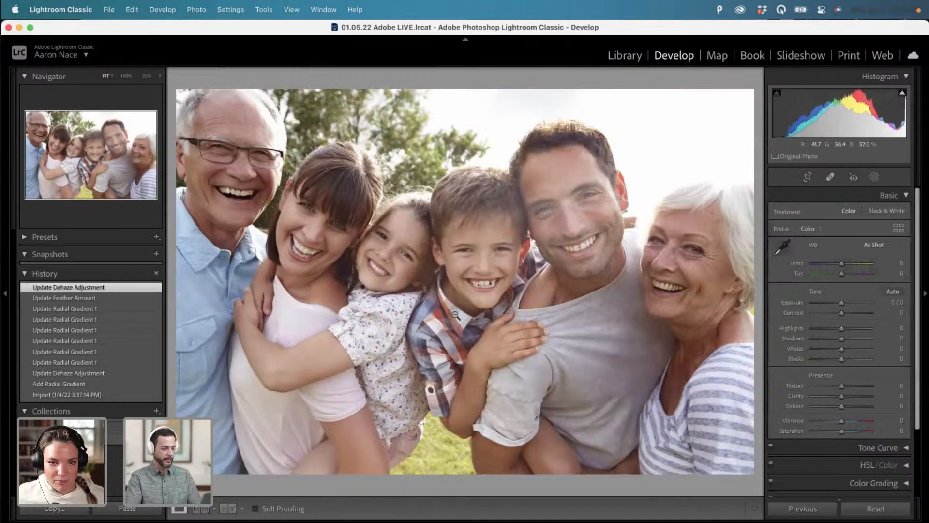
Compare the photo before and after side by side with the left panel hidden, including a close look at the man's face.
left_click(227, 508)
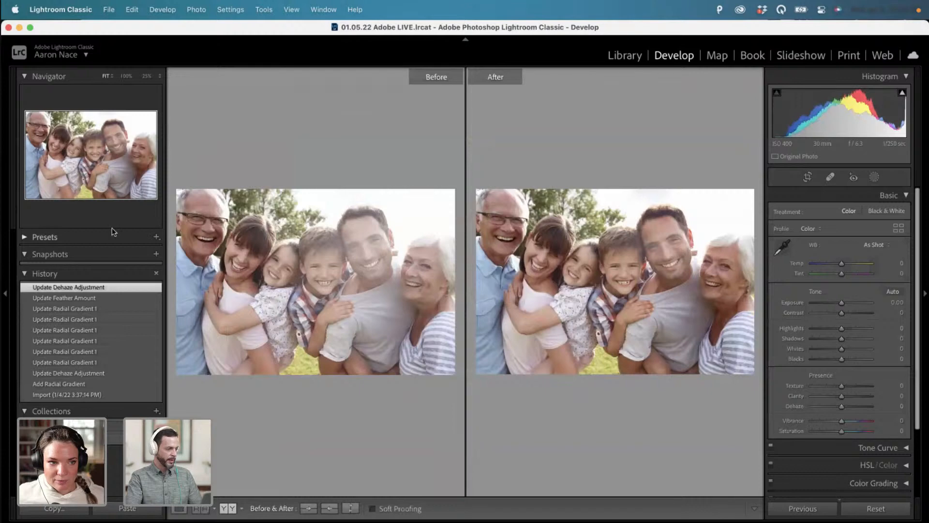
left_click(6, 294)
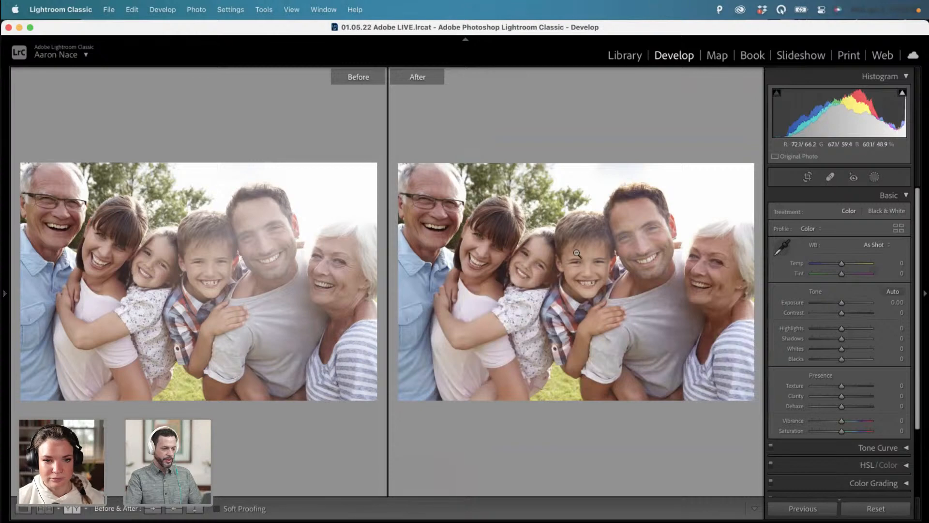
left_click(637, 234)
left_click(640, 234)
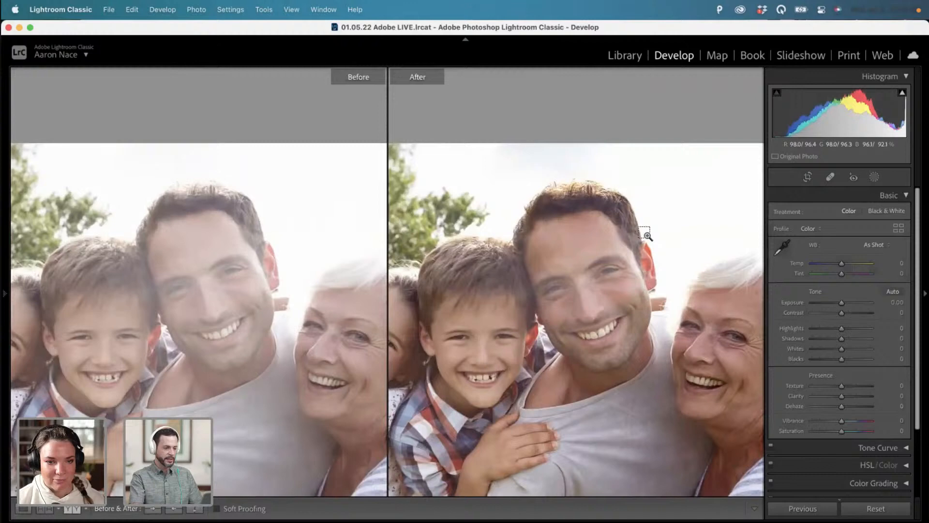
key("y")
left_click(584, 308)
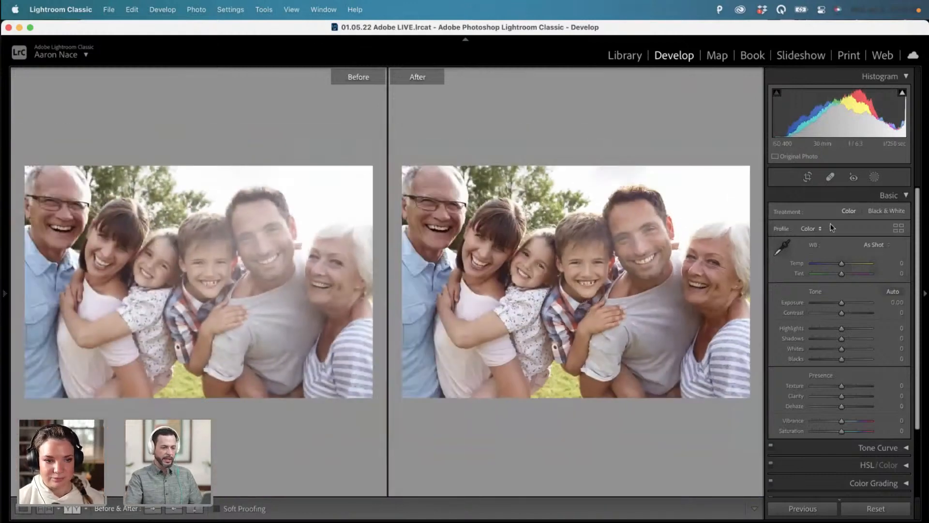
Reopen masking, add a second, smaller radial gradient mask over the man's face, and set its Dehaze to 11.
left_click(875, 178)
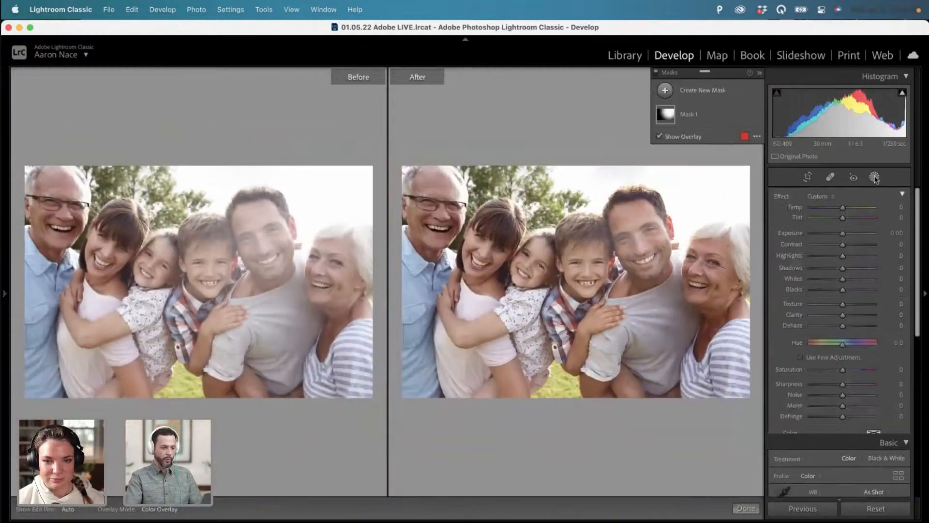
left_click(687, 116)
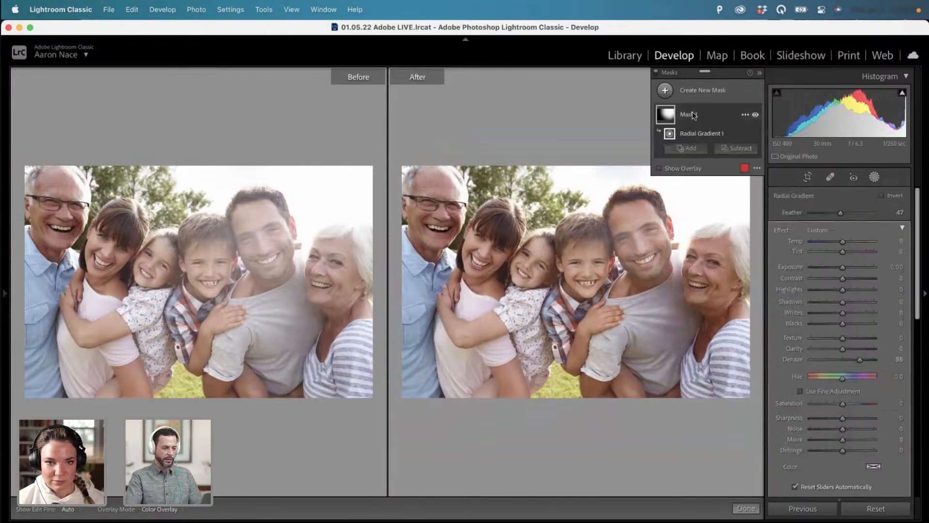
left_click(661, 168)
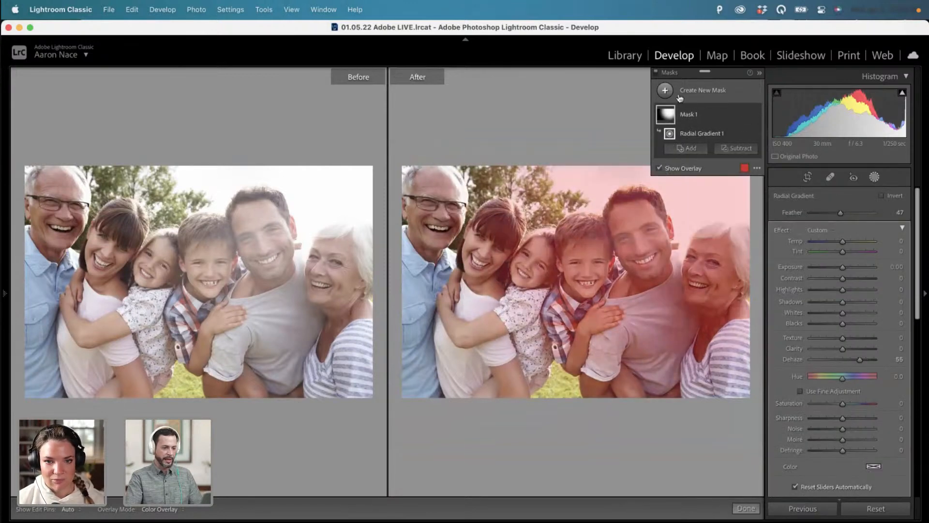
left_click(665, 91)
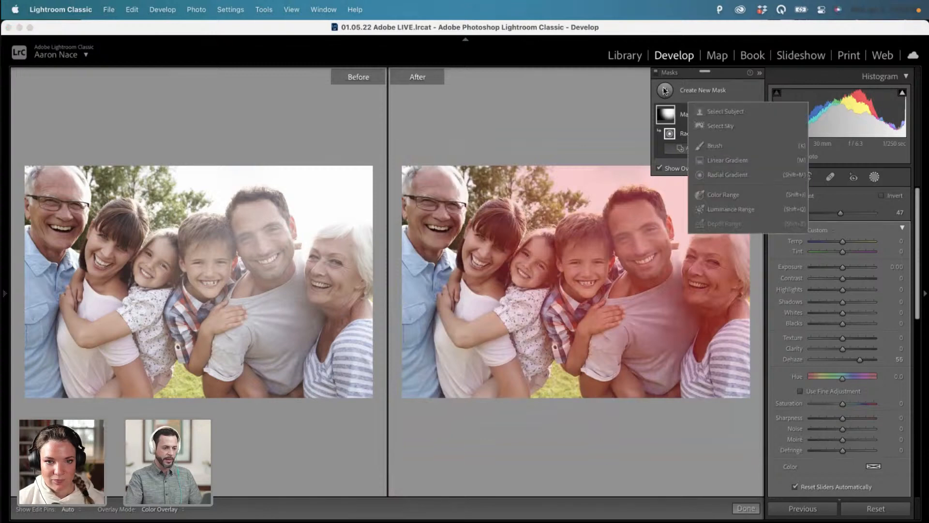
left_click(721, 173)
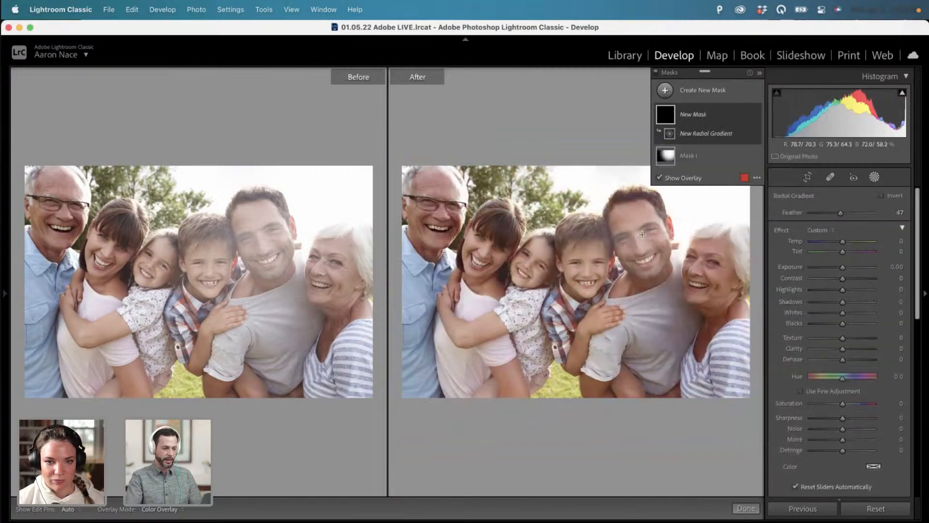
left_click_drag(642, 235, 715, 311)
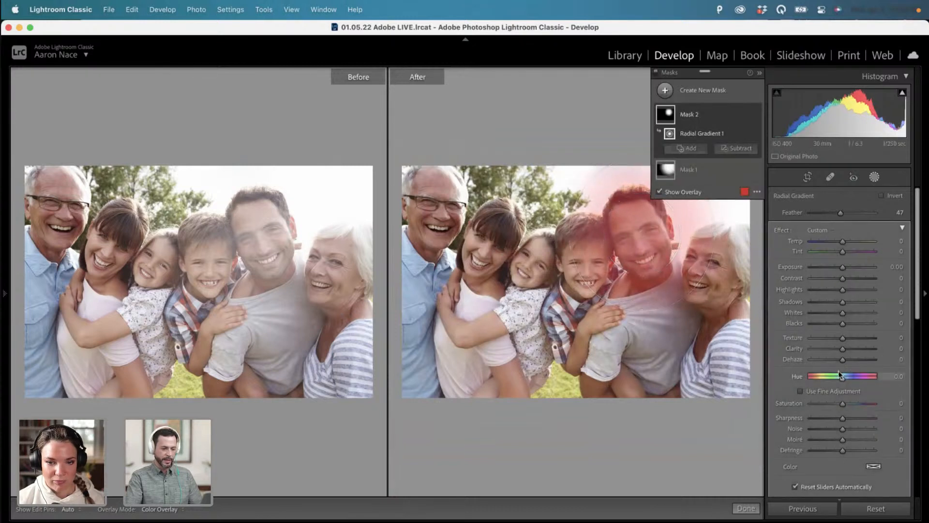
left_click_drag(846, 359, 849, 358)
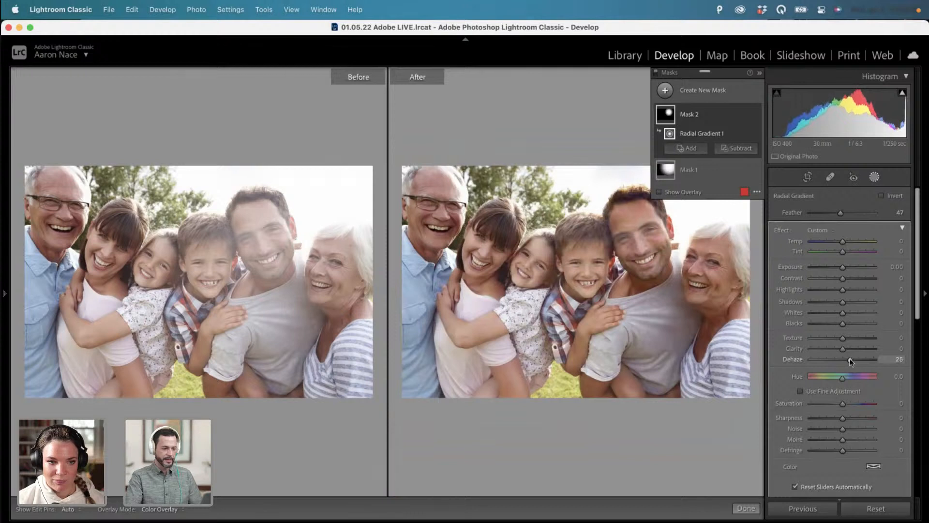
left_click_drag(849, 359, 847, 359)
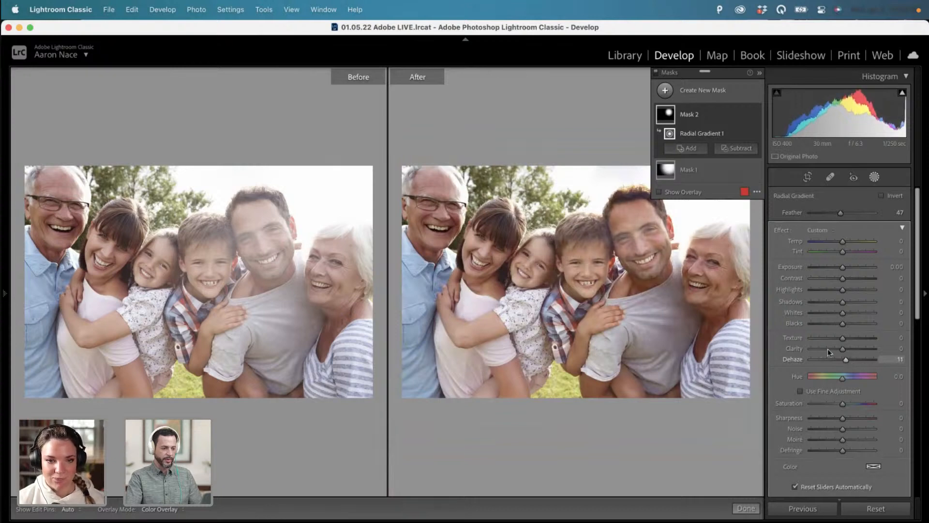
Shift the second radial mask towards the hazy side of the man's forehead, soften its feather to 82, and reduce its height.
key("z")
key("super+equal")
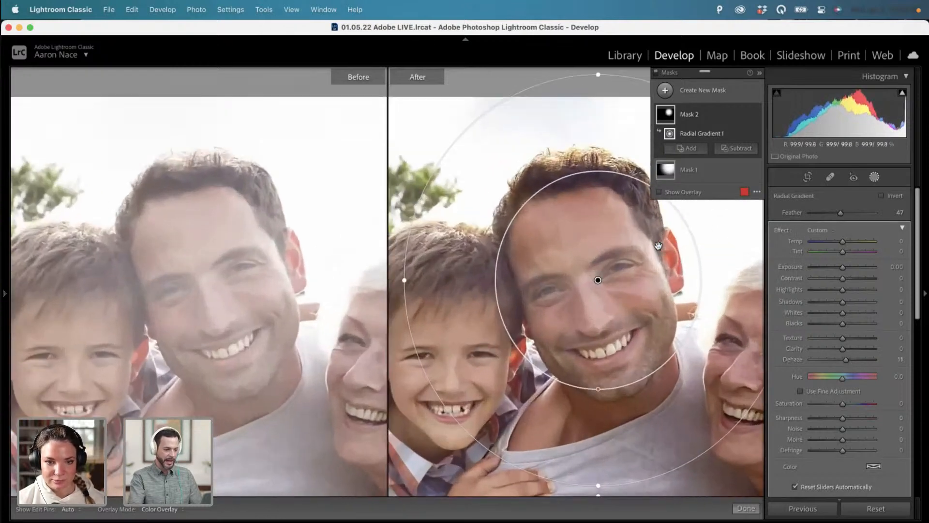
left_click_drag(597, 280, 563, 268)
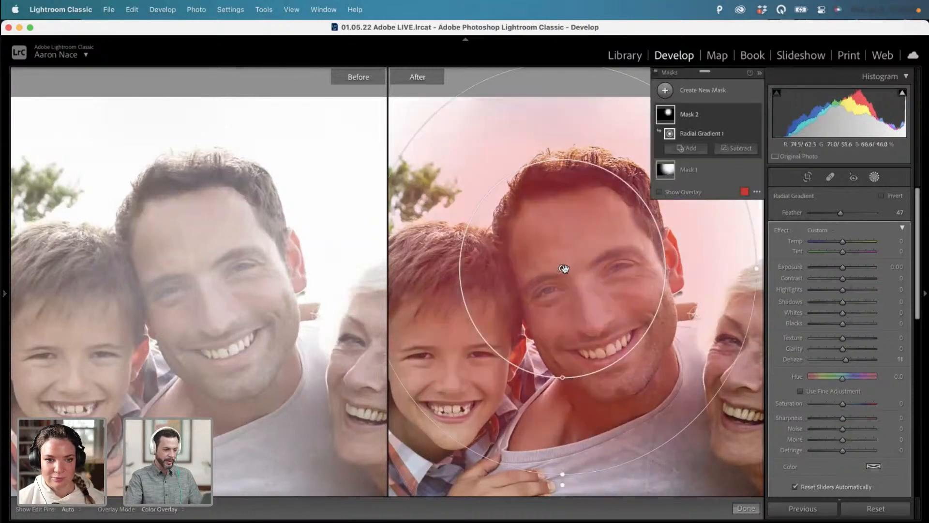
left_click_drag(567, 377, 565, 305)
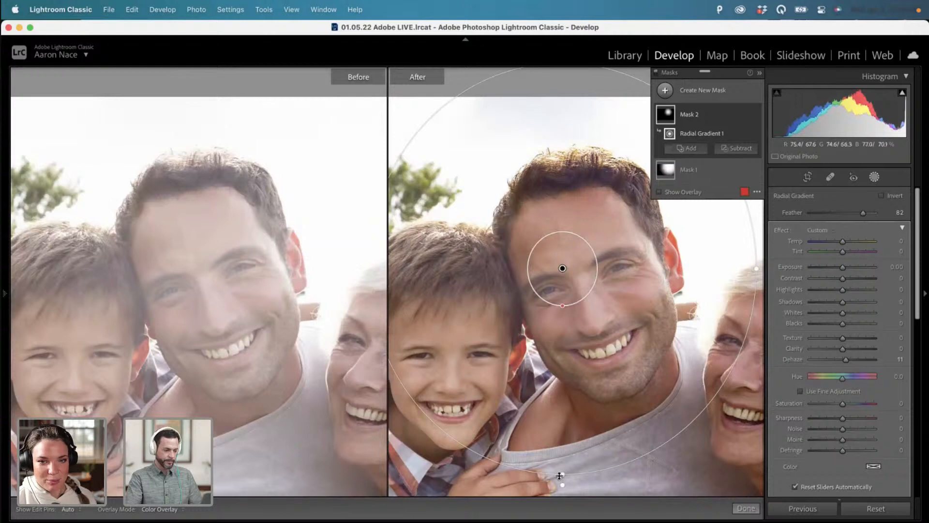
left_click_drag(562, 475, 562, 418)
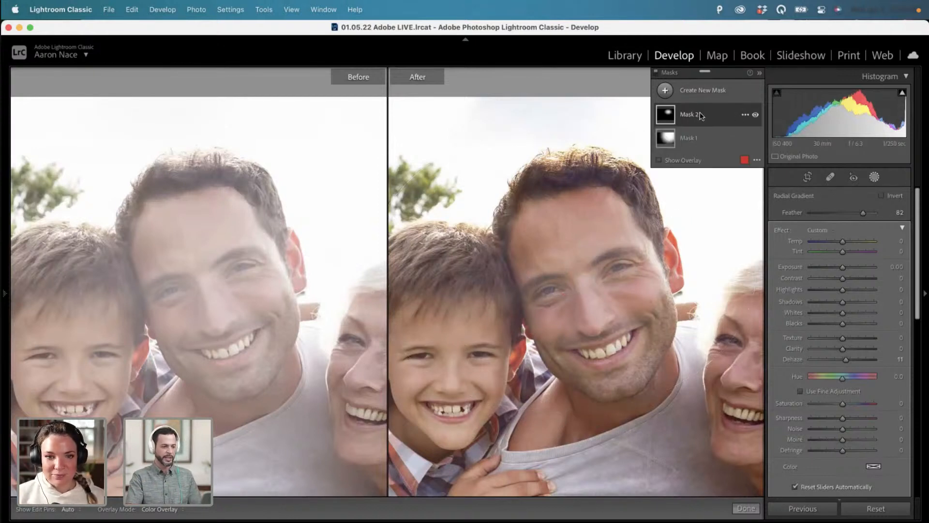
Hide and show the second radial mask on the man's face to check its effect, and delete that mask.
mouse_move(670, 116)
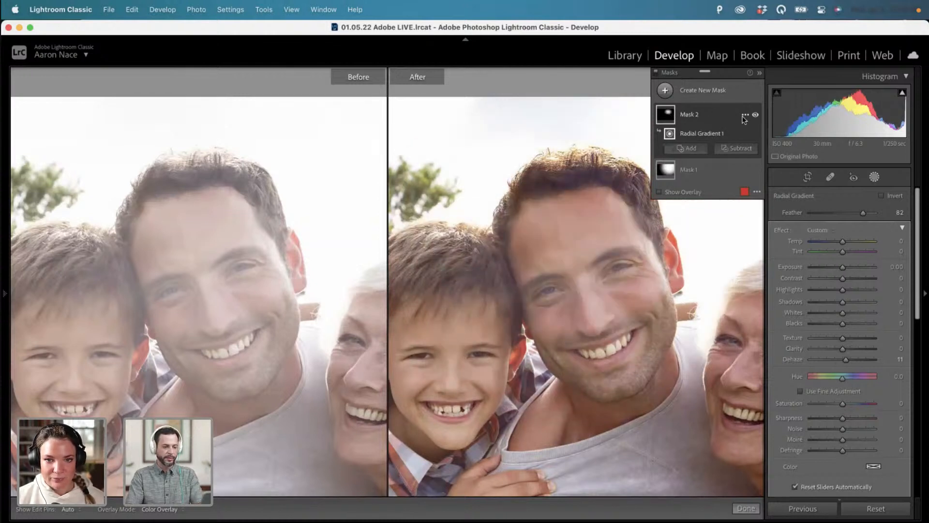
left_click(755, 116)
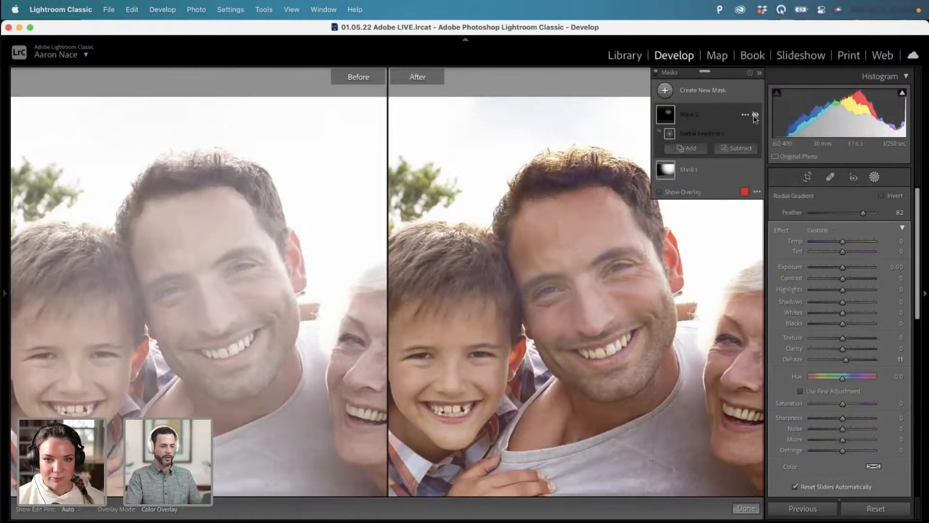
left_click(755, 116)
left_click(745, 115)
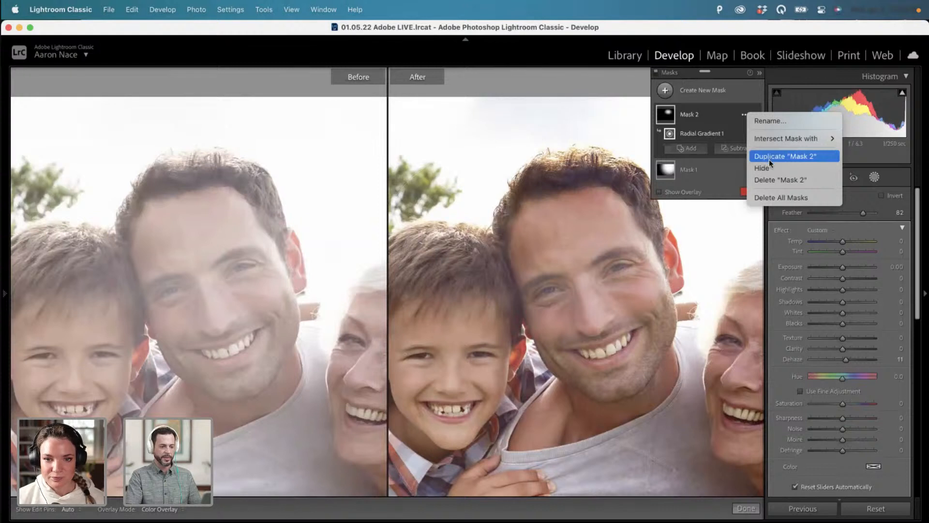
left_click(772, 180)
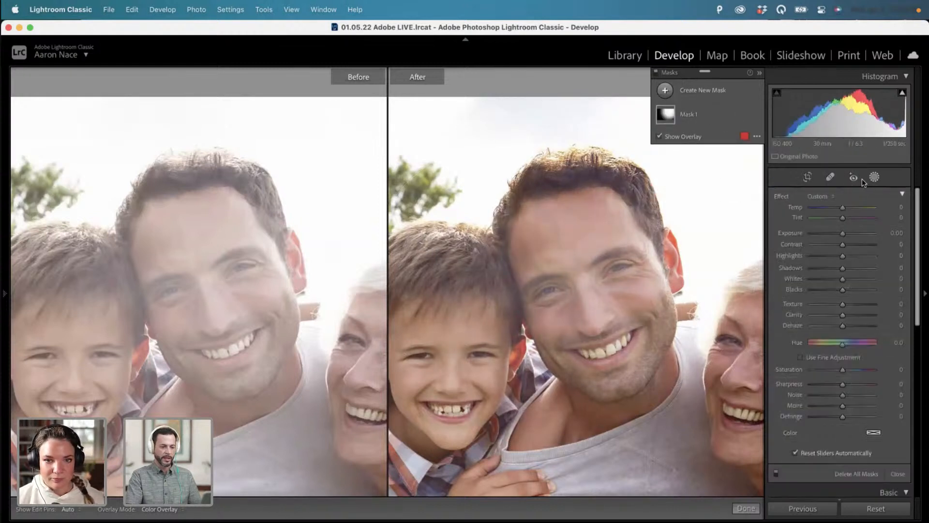
Create a new brush mask and start painting over the man's eye on the hazy side of his face.
left_click(666, 91)
left_click(712, 144)
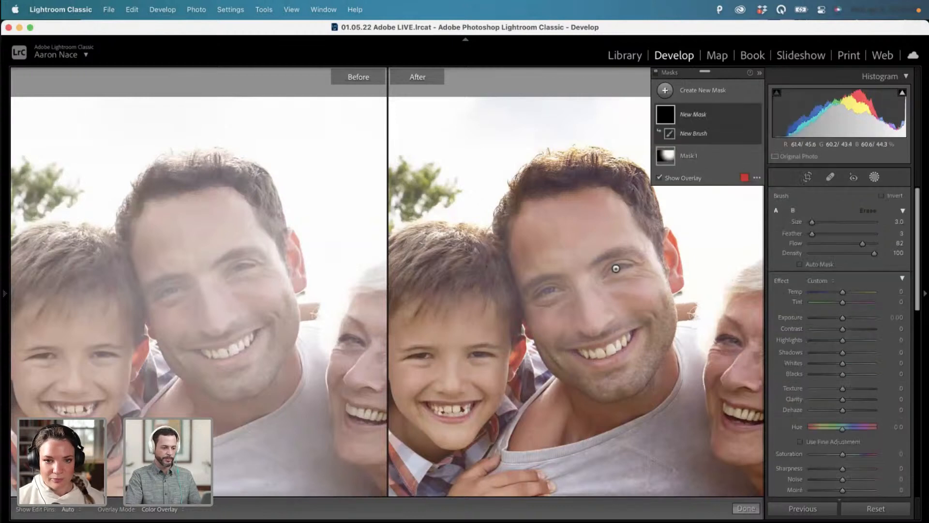
key("equal")
key("equal")
key("minus")
key("minus")
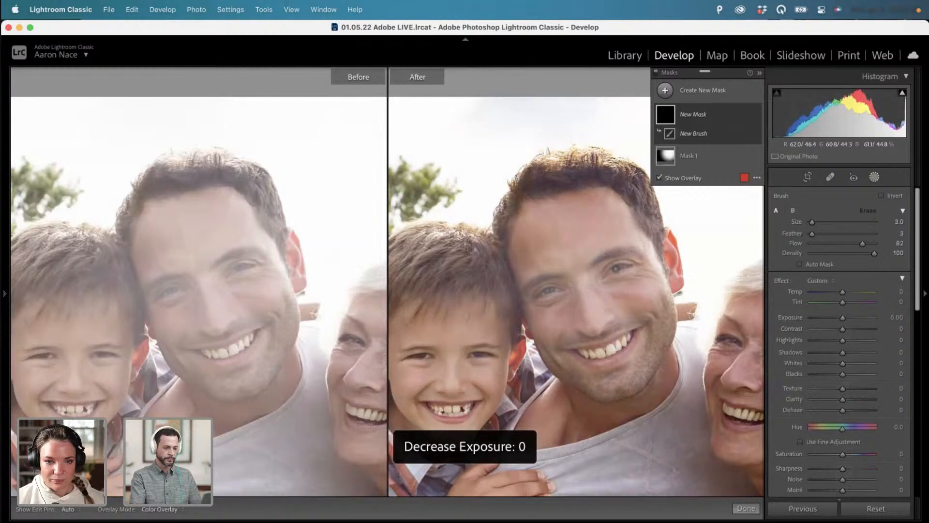
key("h")
key("h")
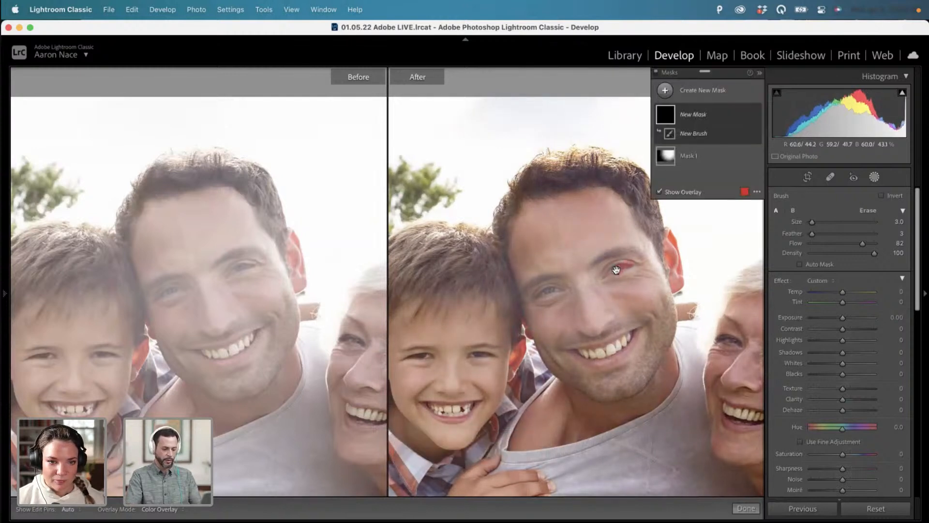
Enlarge the mask brush to size 12 and paint over the man's eye and eye socket.
key("bracketright")
key("bracketright")
key("bracketright")
key("bracketright")
key("bracketright")
key("bracketright")
key("bracketright")
key("bracketright")
key("bracketright")
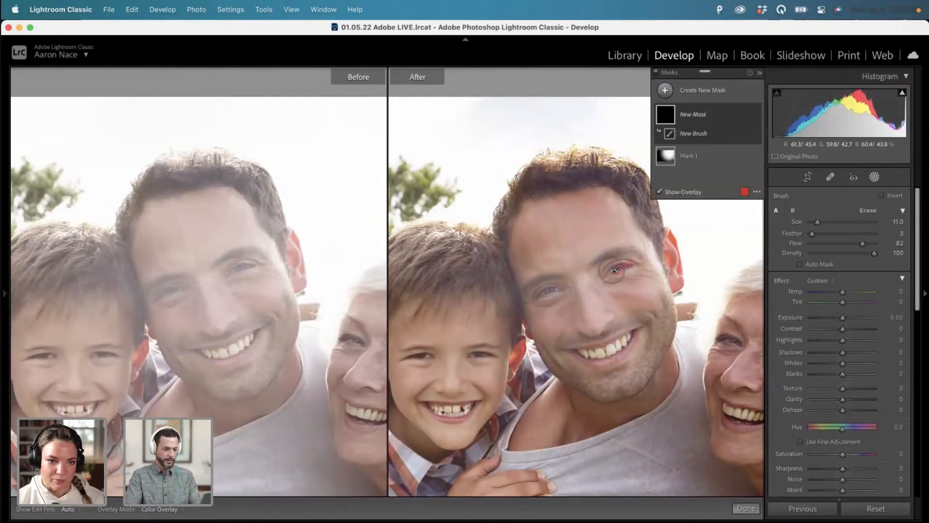
key("h")
left_click_drag(610, 270, 624, 267)
key("h")
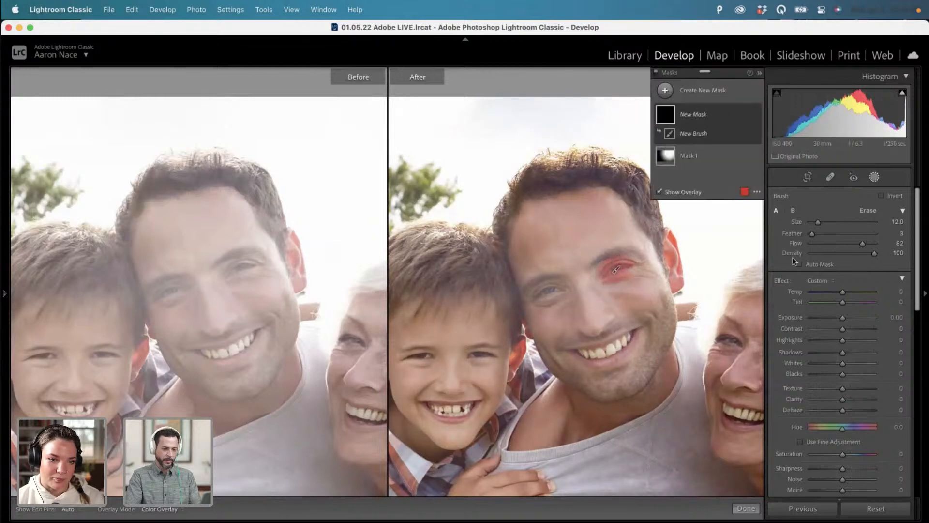
Soften the brush to feather 97 and paint over both of the man's eyes and his nose, enlarging the brush to 15.
left_click_drag(812, 233, 832, 235)
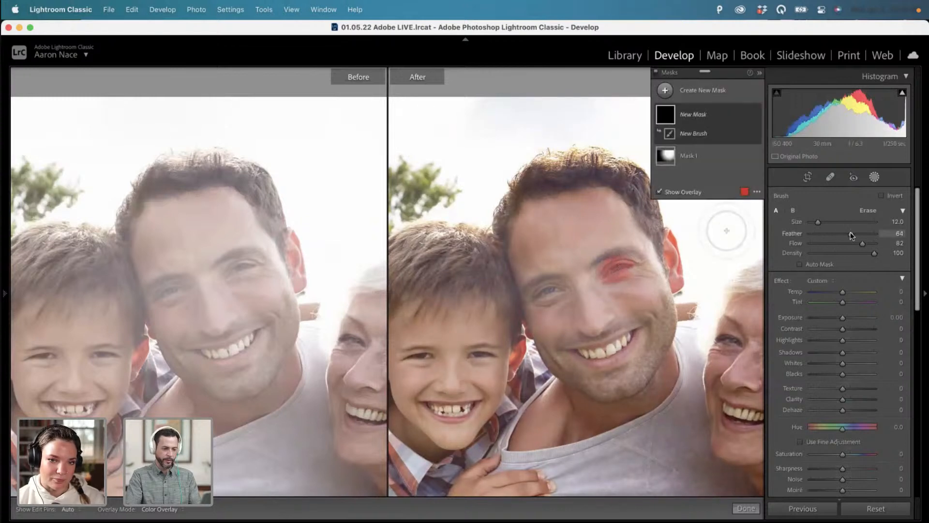
left_click_drag(871, 234, 872, 235)
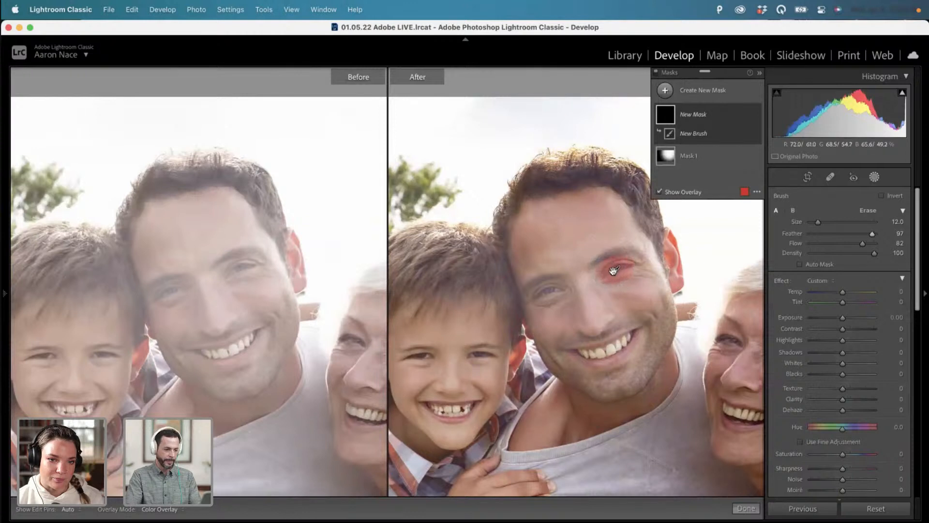
key("h")
key("h")
key("h")
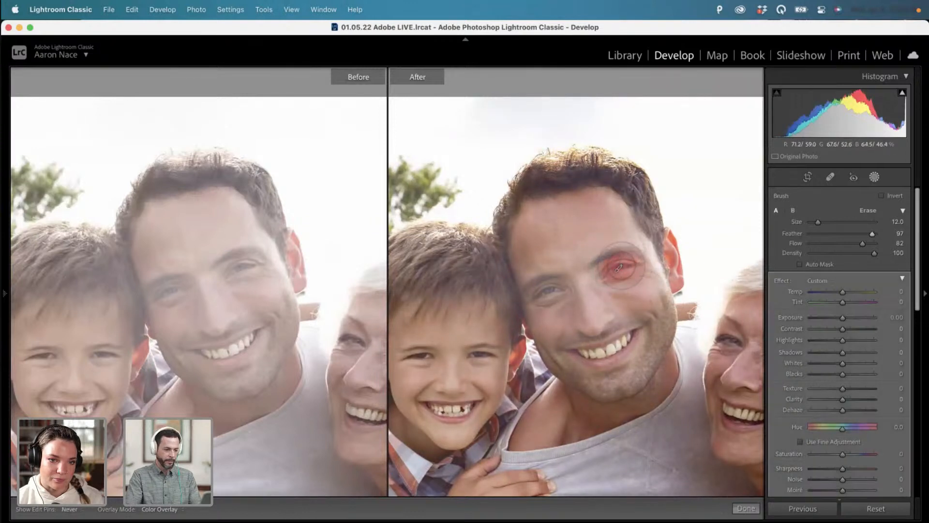
key("h")
key("h")
key("h")
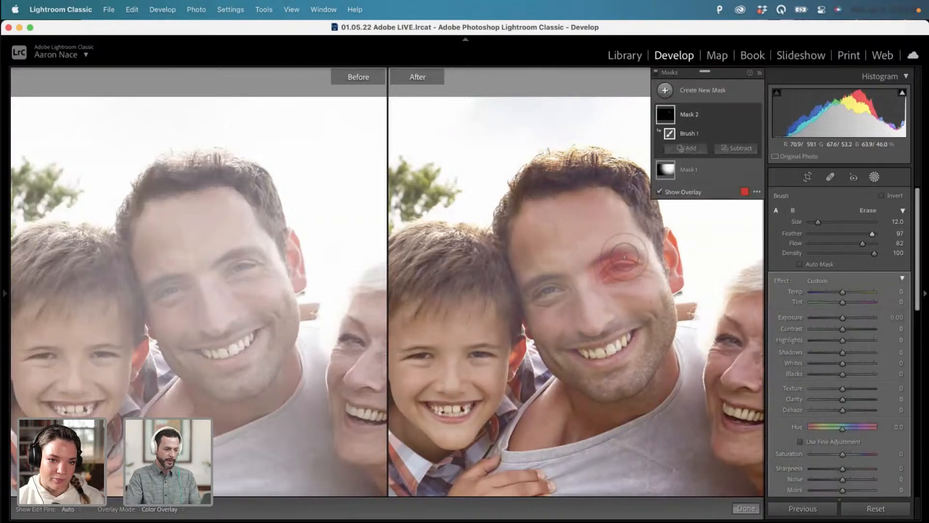
key("h")
mouse_move(553, 296)
left_mouse_down()
mouse_move(549, 276)
mouse_move(537, 303)
mouse_move(564, 281)
mouse_move(560, 298)
mouse_move(590, 315)
mouse_move(593, 293)
mouse_move(595, 320)
mouse_move(586, 280)
left_mouse_up()
key("]")
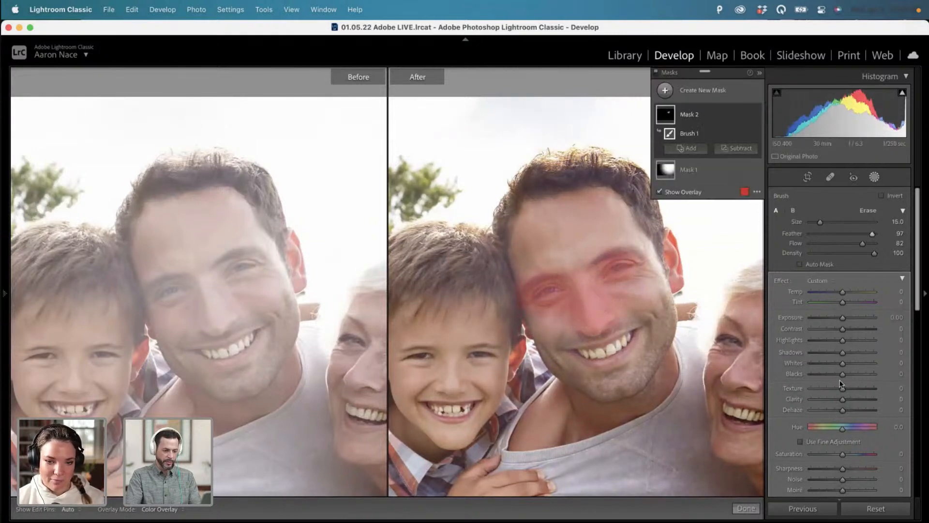
Set the brush mask's Dehaze to 17, Whites to 32 and Blacks to -2.
left_click_drag(846, 408, 847, 409)
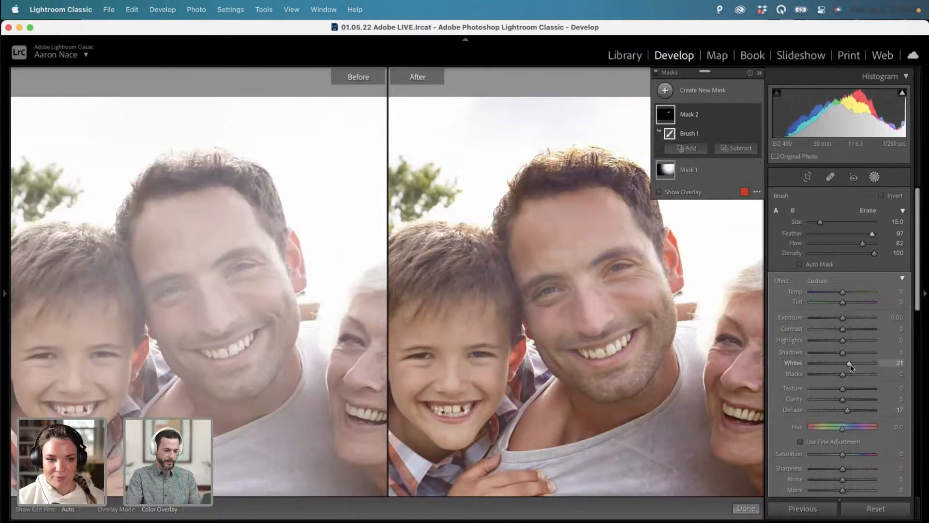
left_click_drag(849, 364, 853, 364)
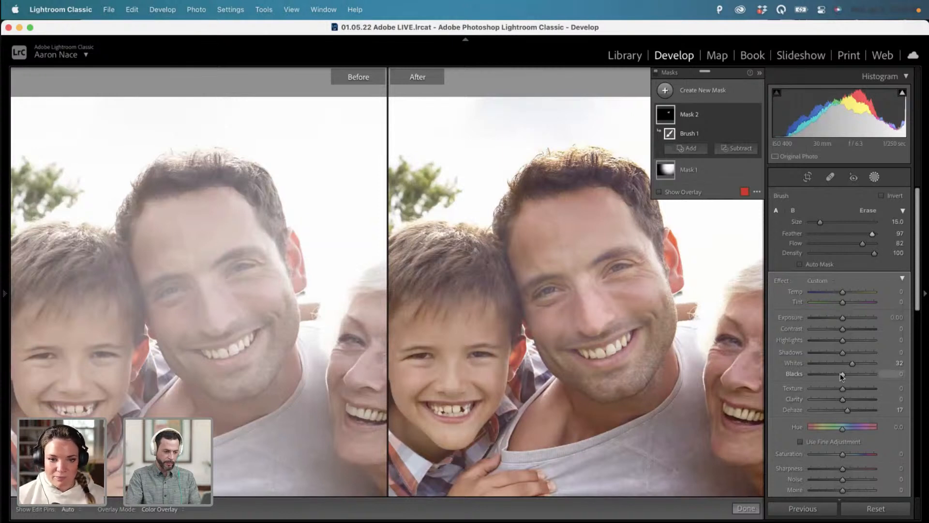
left_click(837, 373)
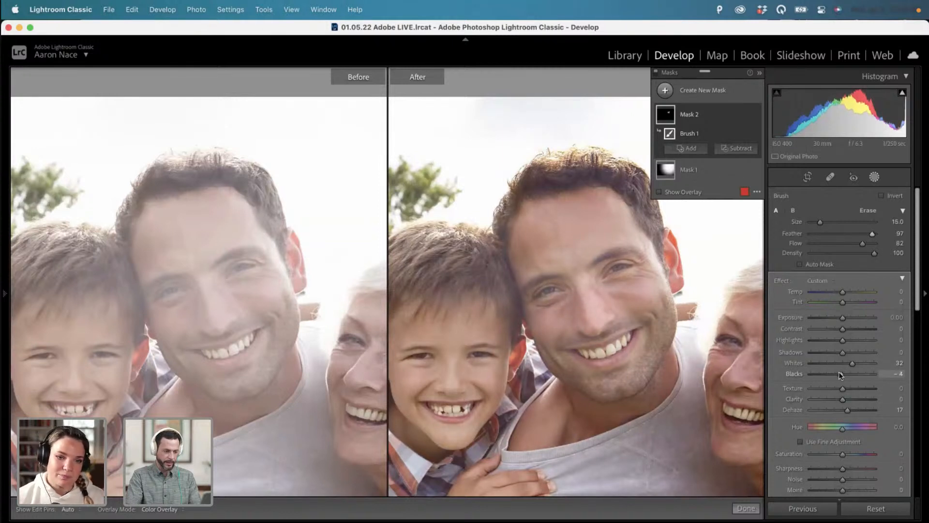
left_click_drag(838, 372, 842, 373)
Shrink the brush to size 10 in stages while painting more of the mask over the man's eyes and brows.
key("bracketleft")
key("bracketleft")
key("bracketleft")
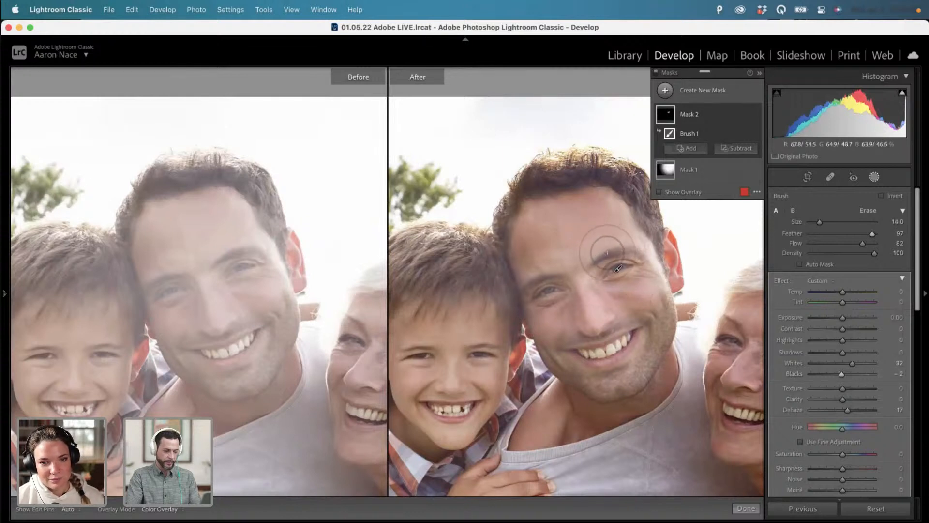
left_click_drag(612, 256, 624, 258)
key("h")
key("bracketleft")
key("bracketleft")
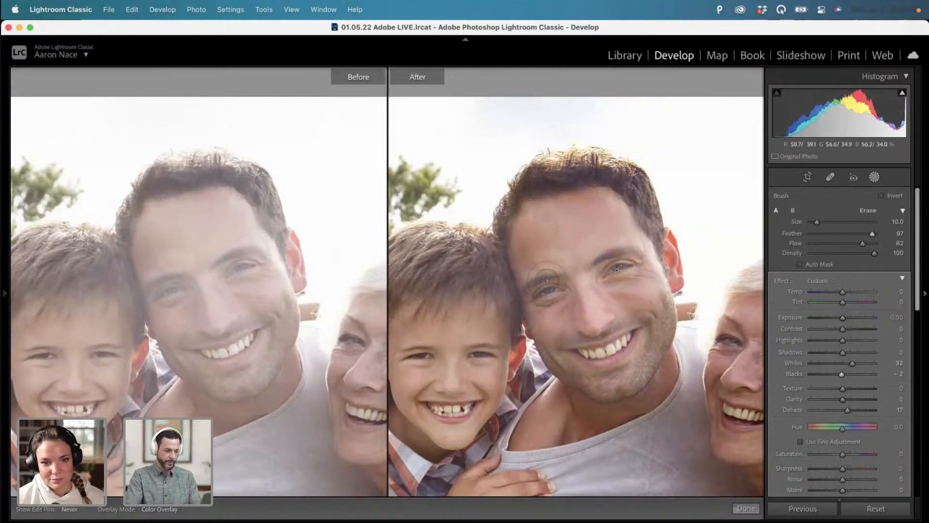
key("h")
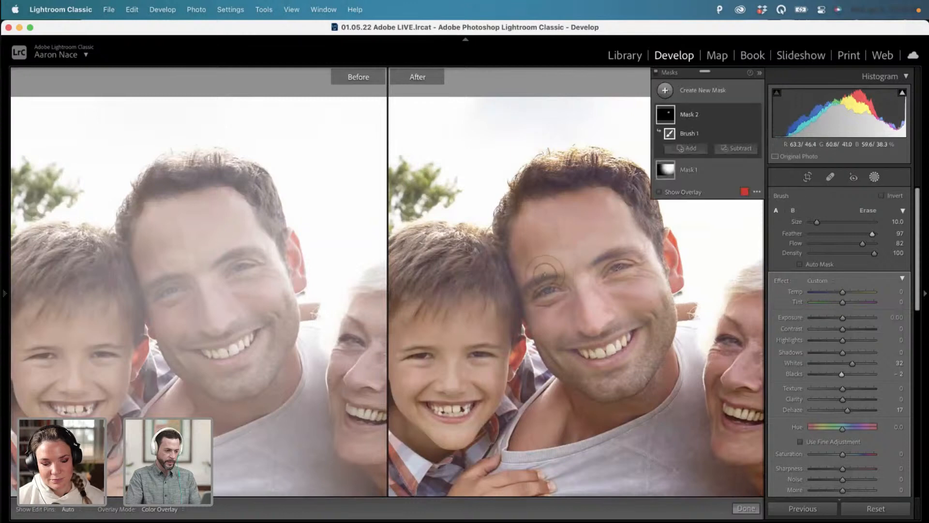
Zoom out to the whole family, close masking and hide the side panels to compare before and after side by side.
key("z")
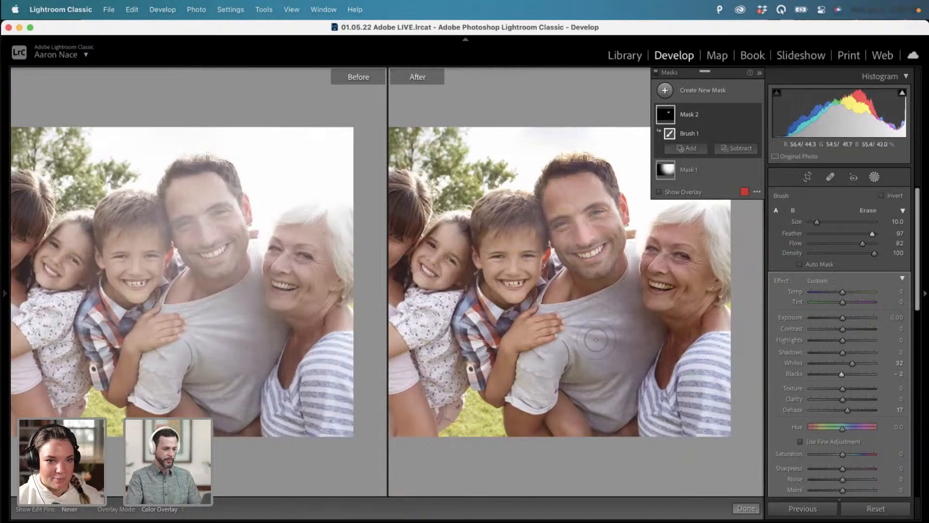
key("h")
left_click_drag(525, 343, 620, 373)
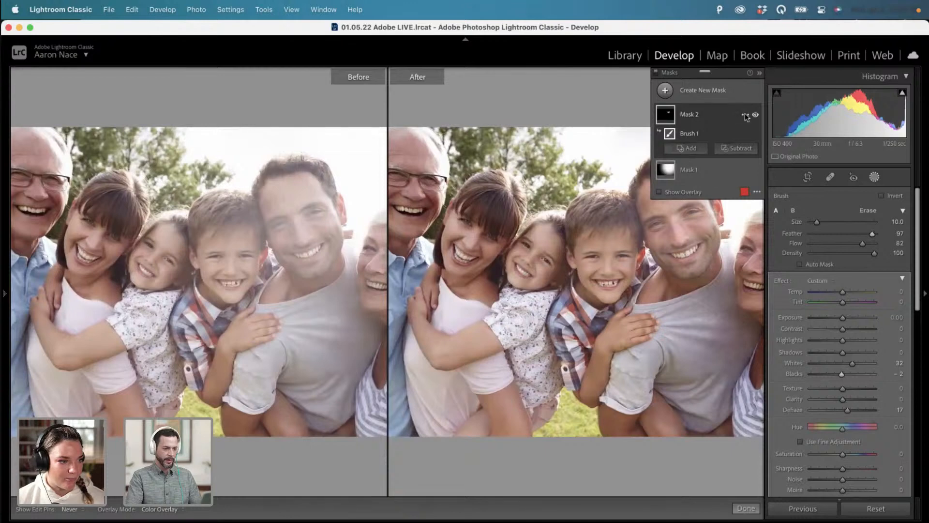
left_click(880, 176)
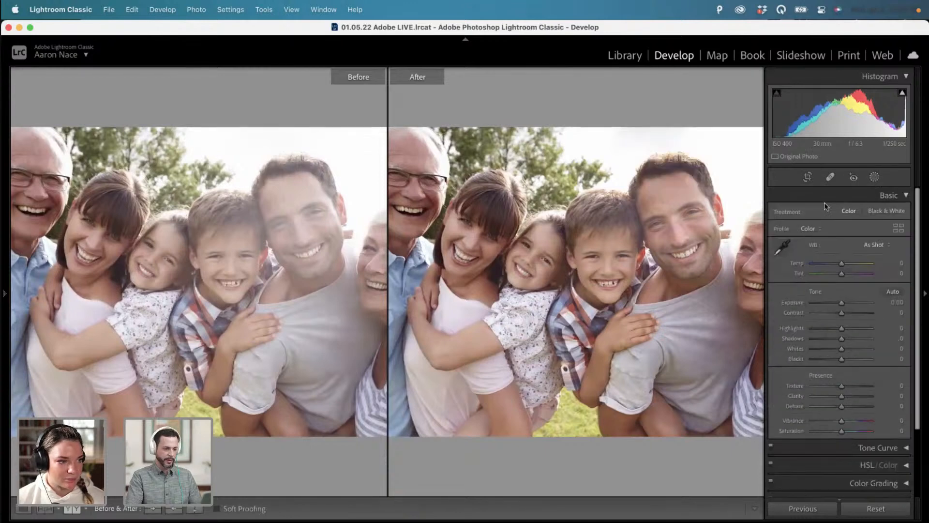
key("Tab")
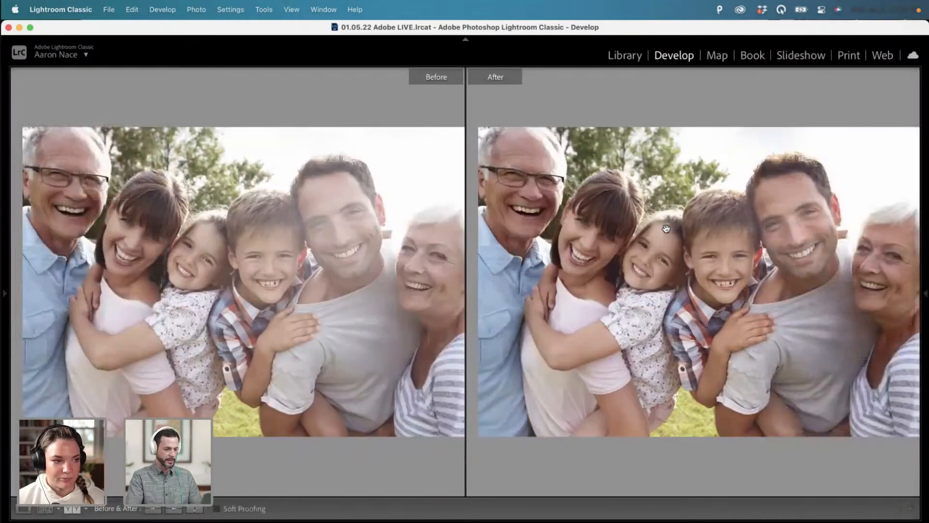
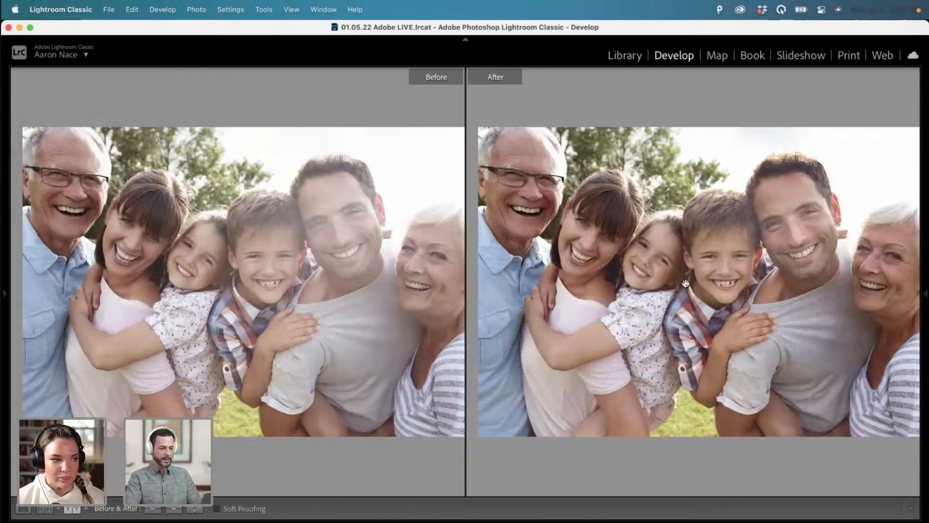
Examine the individual family members' faces in the edited photo against the original.
key("ctrl+alt+z")
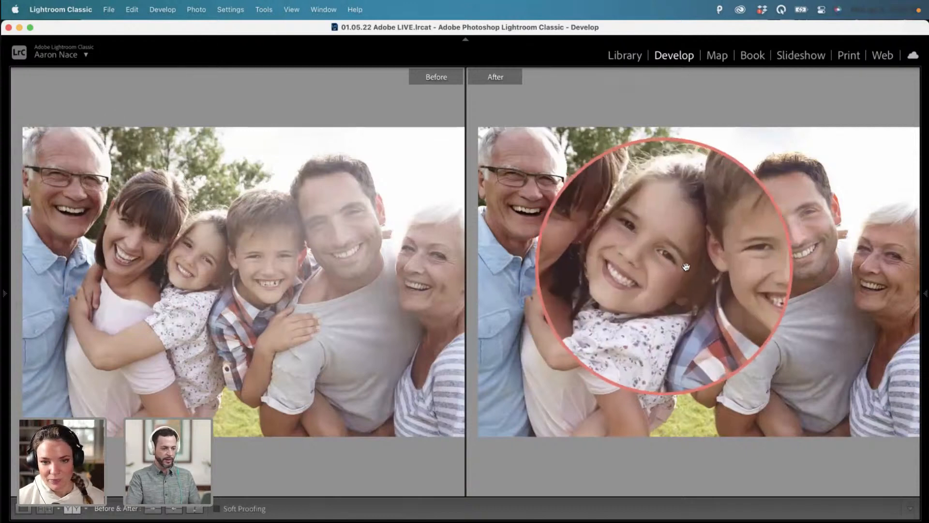
key("ctrl+alt+z")
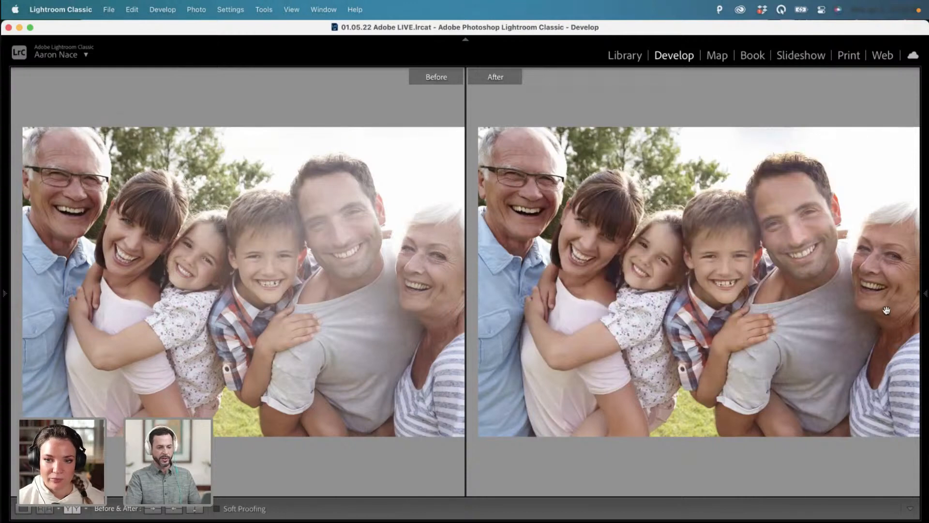
key("ctrl+alt+z")
key("ctrl+alt+z")
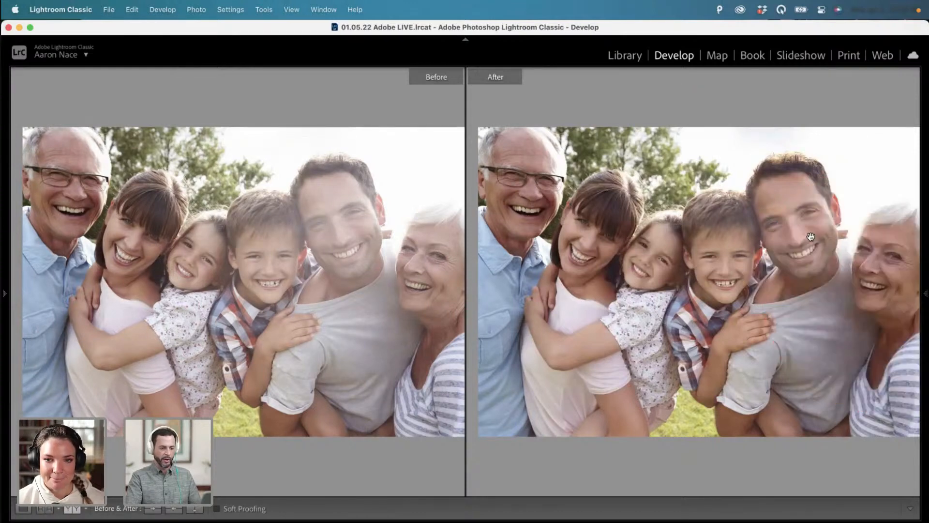
key("ctrl+alt+z")
key("ctrl+alt+z")
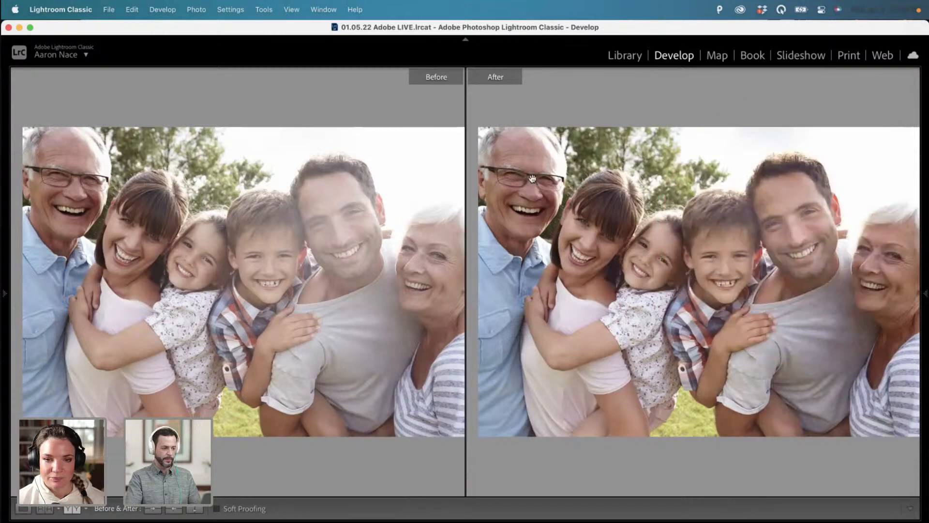
key("ctrl+alt+z")
key("ctrl+alt+z")
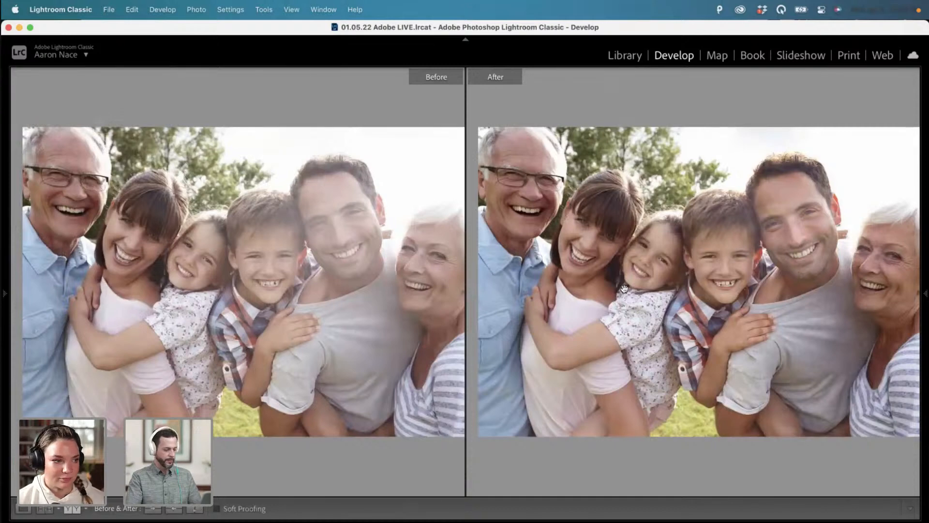
Leave the before/after comparison, restore the side panels, and add a color range mask sampled from the older woman's cheek.
key("y")
key("Tab")
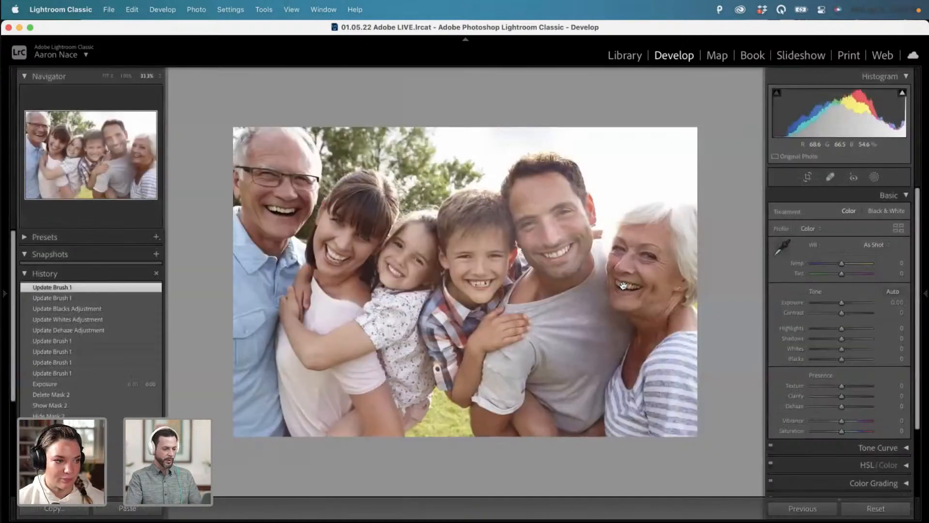
left_click(874, 177)
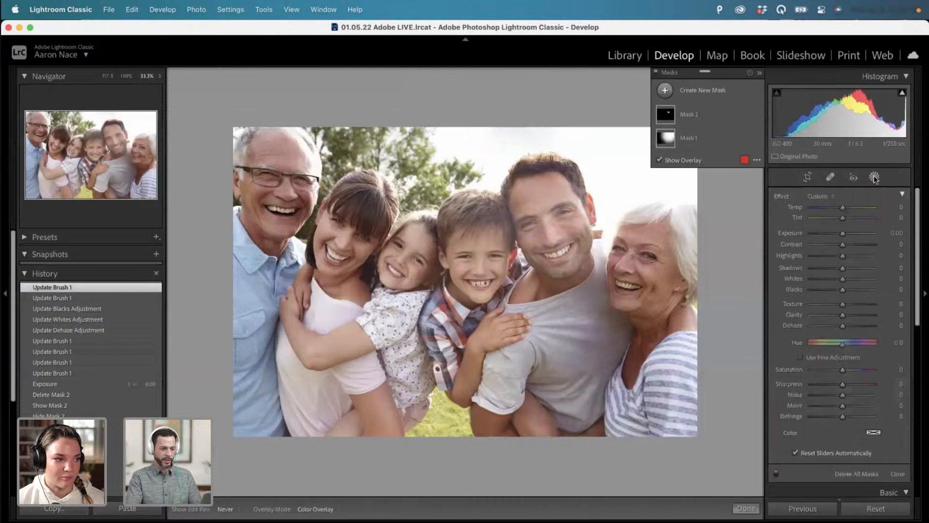
left_click(665, 90)
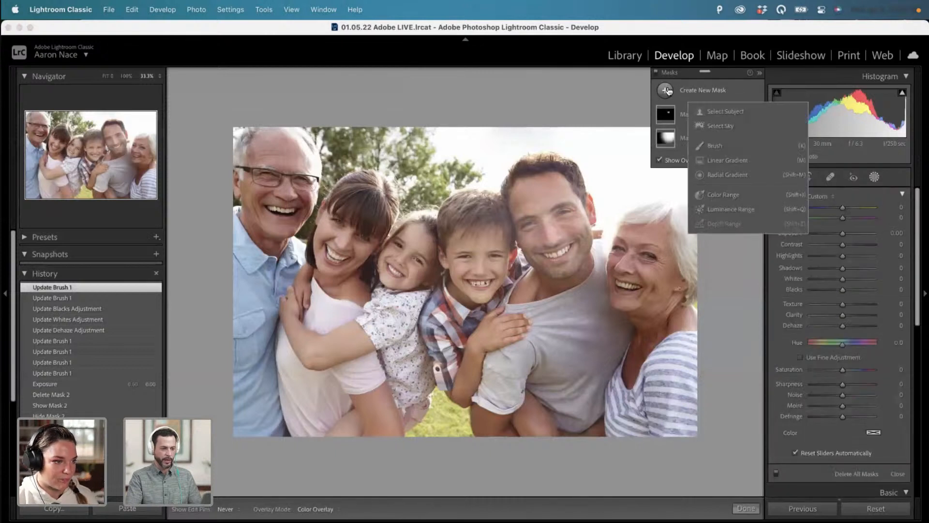
left_click(723, 195)
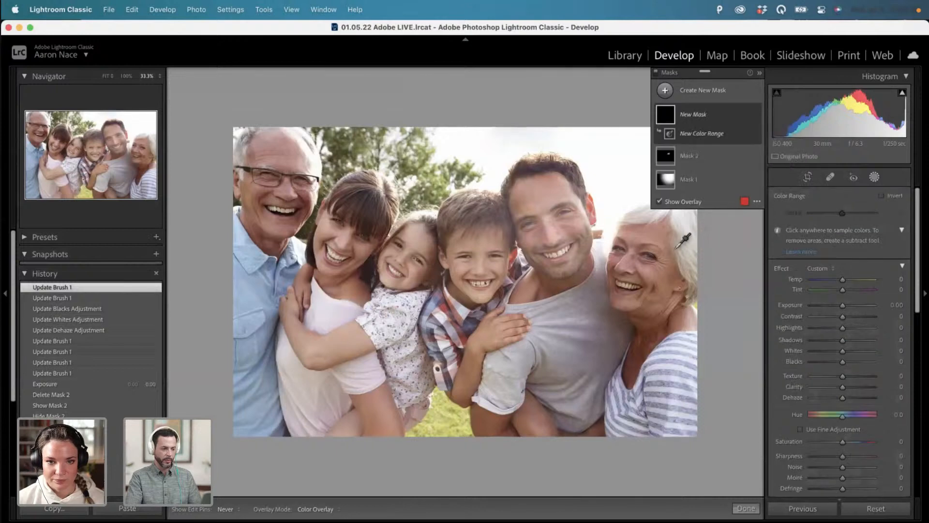
left_click(668, 275)
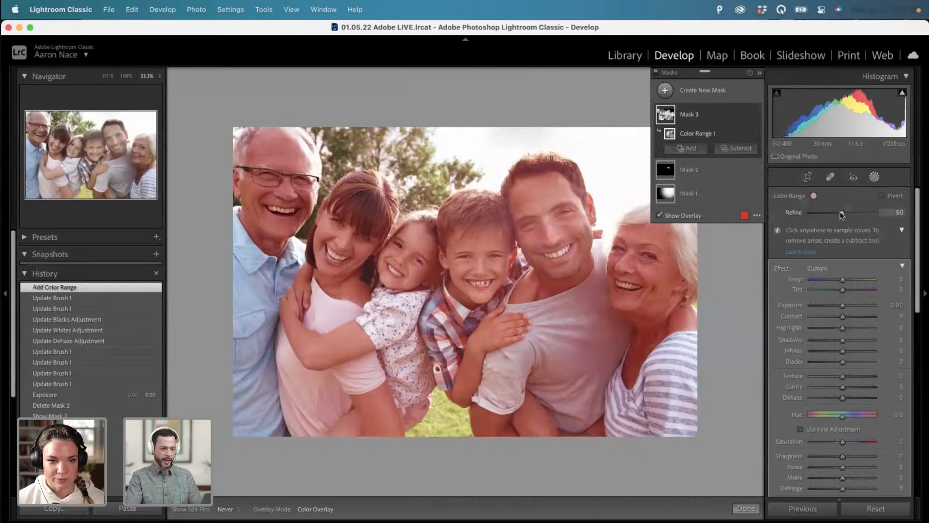
Set the skin color range mask's Refine to 16, hide the mask overlay, and lower the saturation to -9.
left_click_drag(842, 215, 821, 215)
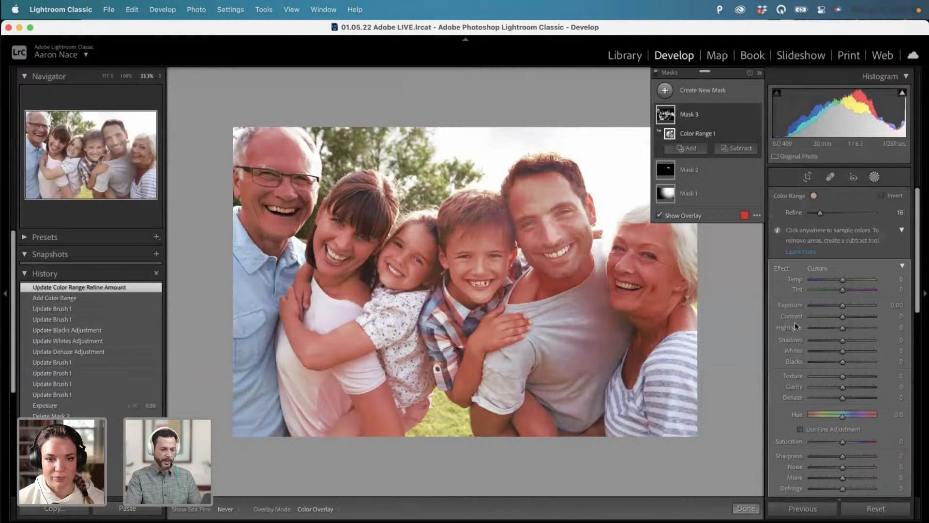
key("o")
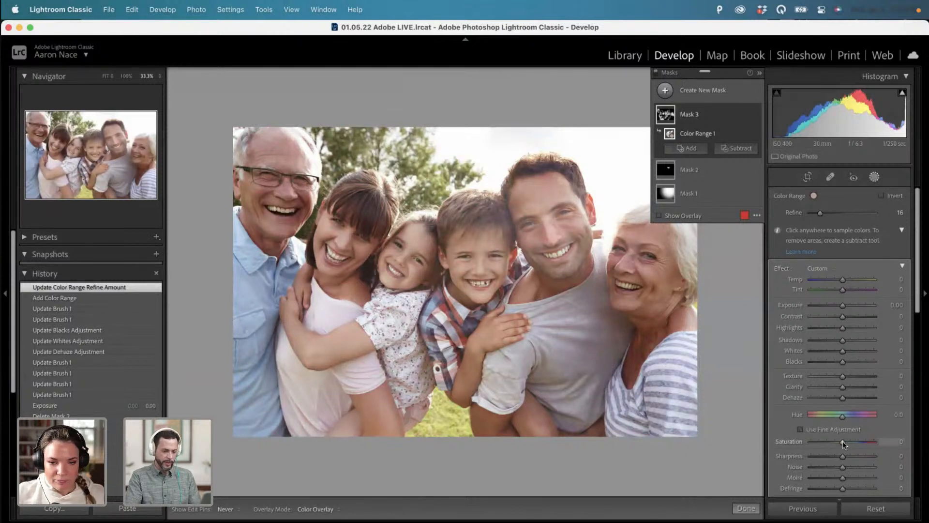
left_click_drag(843, 441, 837, 442)
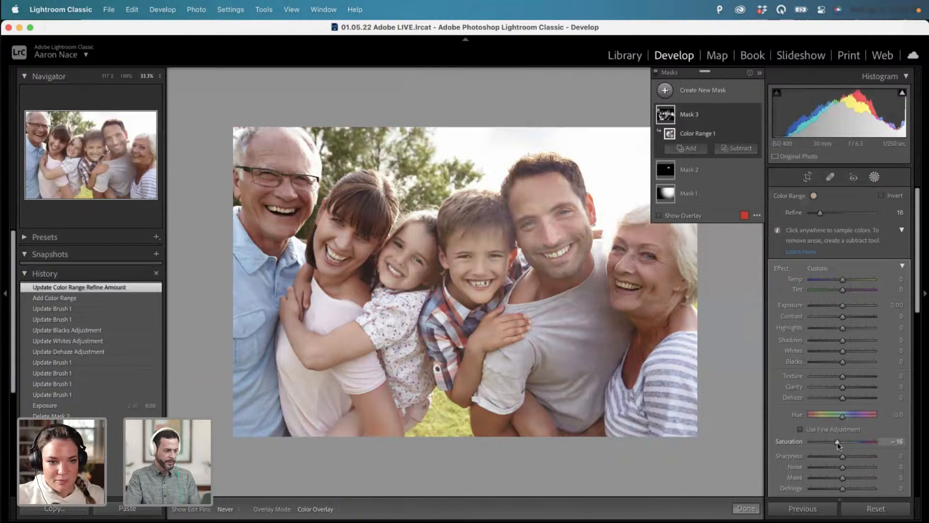
left_click_drag(837, 442, 840, 441)
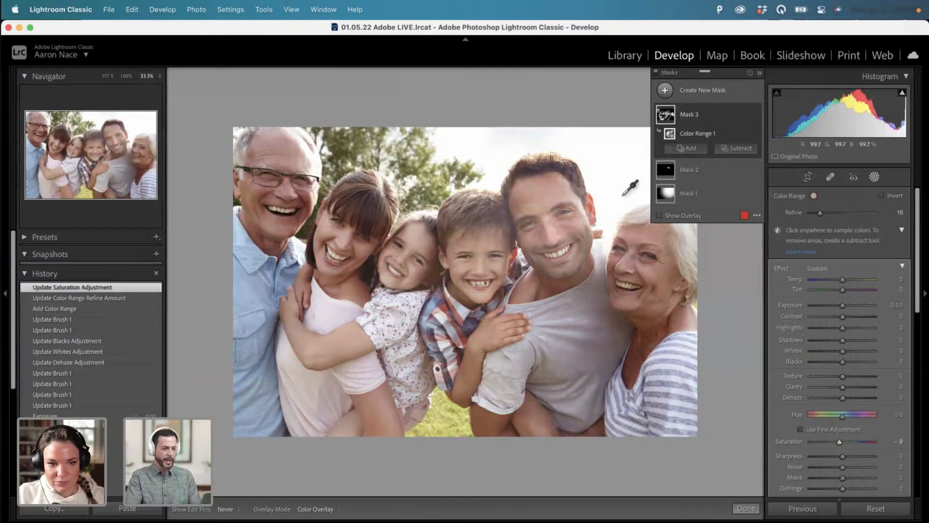
Subtract a size 18 brush from the skin mask, painting over the children and the younger woman.
left_click(739, 149)
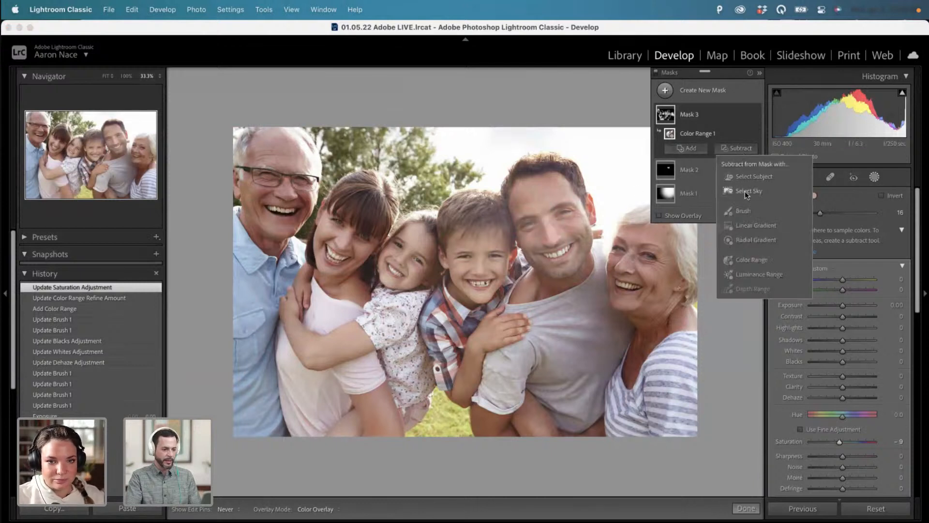
left_click(748, 210)
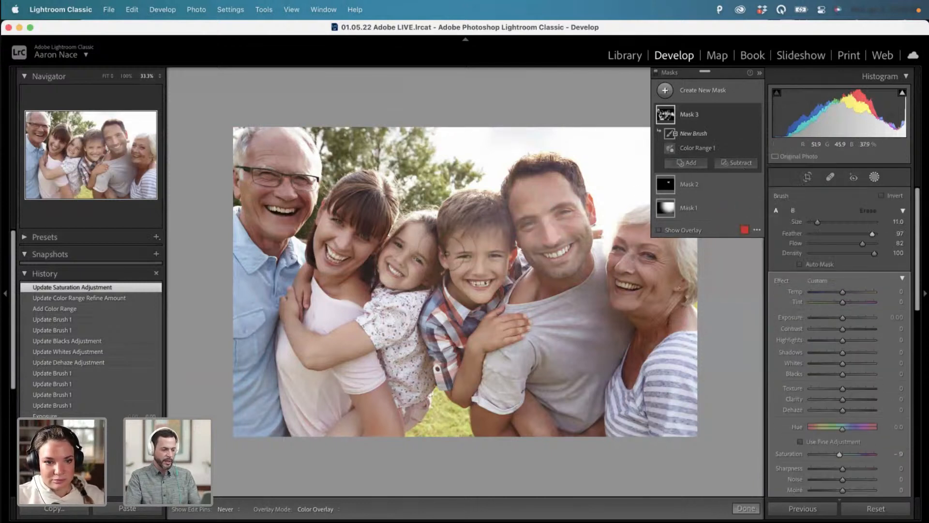
key("]")
key("]")
key("]")
key("]")
key("]")
mouse_move(461, 237)
left_mouse_down()
mouse_move(465, 265)
mouse_move(466, 241)
mouse_move(421, 231)
left_mouse_up()
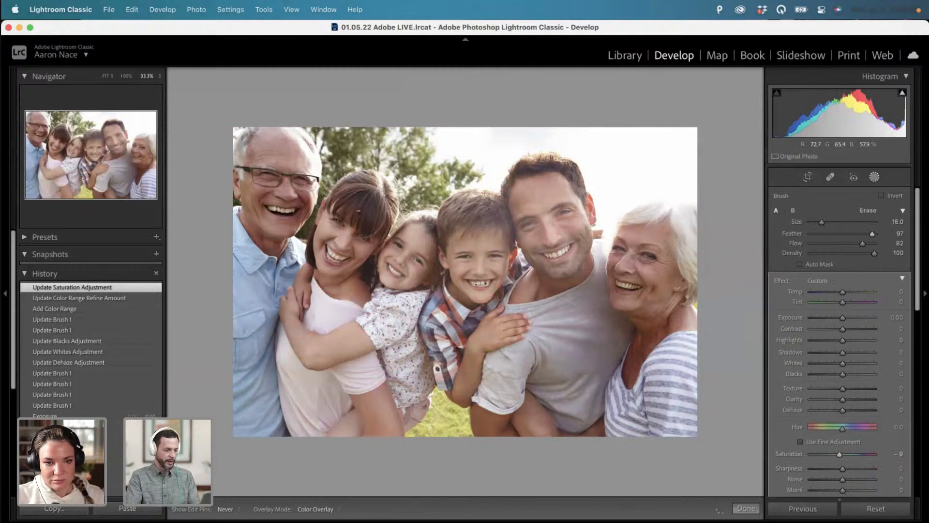
mouse_move(358, 211)
left_mouse_down()
mouse_move(349, 256)
mouse_move(371, 280)
mouse_move(433, 279)
mouse_move(362, 237)
mouse_move(383, 266)
mouse_move(454, 291)
left_mouse_up()
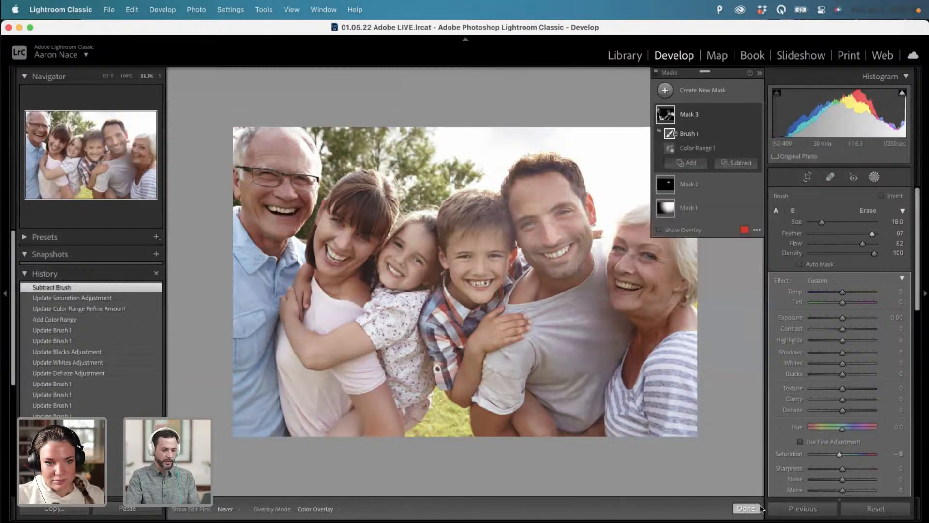
left_click_drag(843, 428, 843, 428)
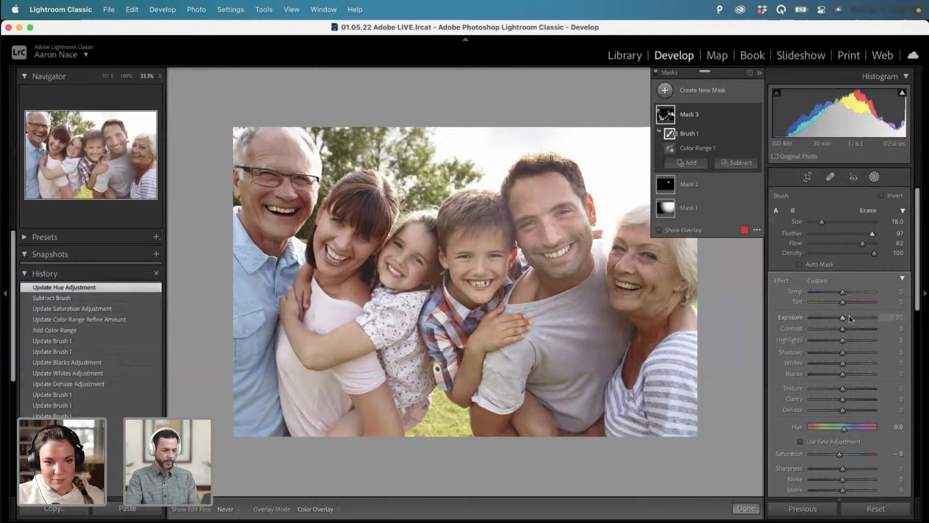
left_click(706, 150)
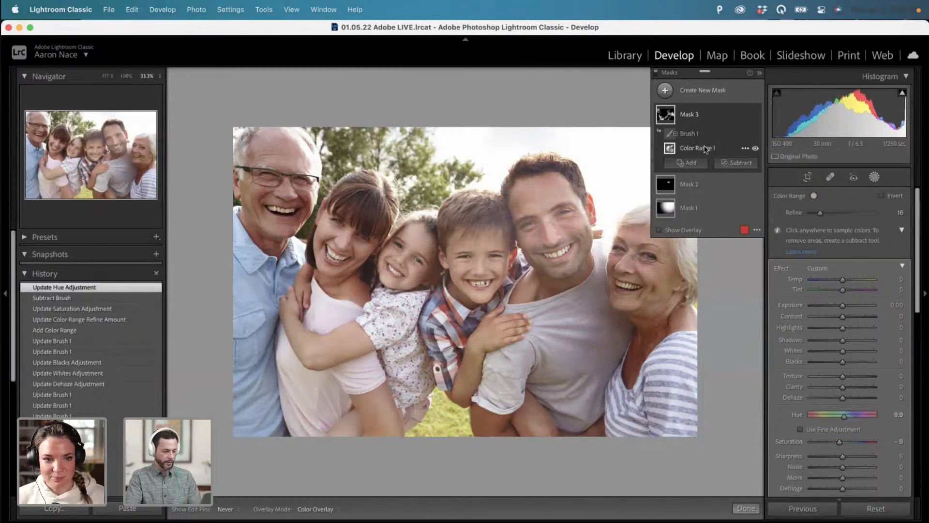
key("super+z")
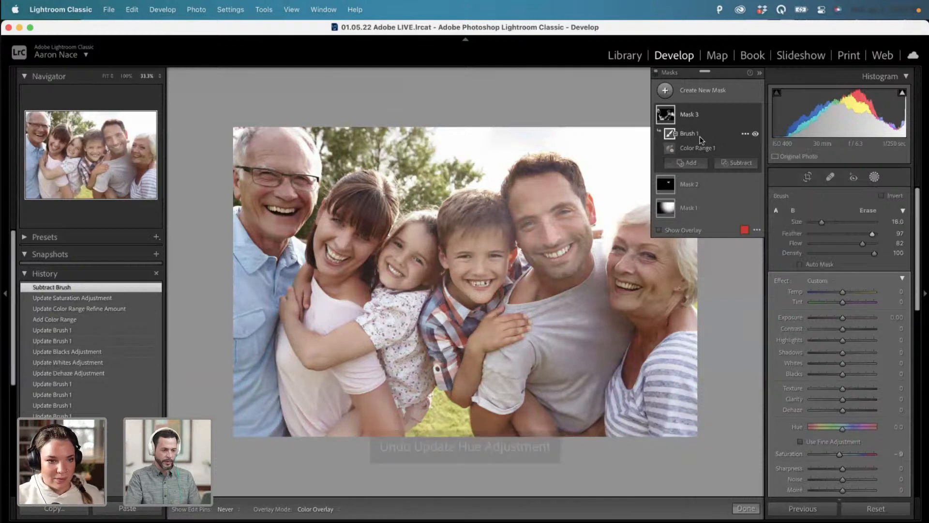
Set the skin color range's Refine to 40, try a further saturation reduction, and undo that saturation change.
left_click(703, 148)
left_click_drag(821, 213, 835, 213)
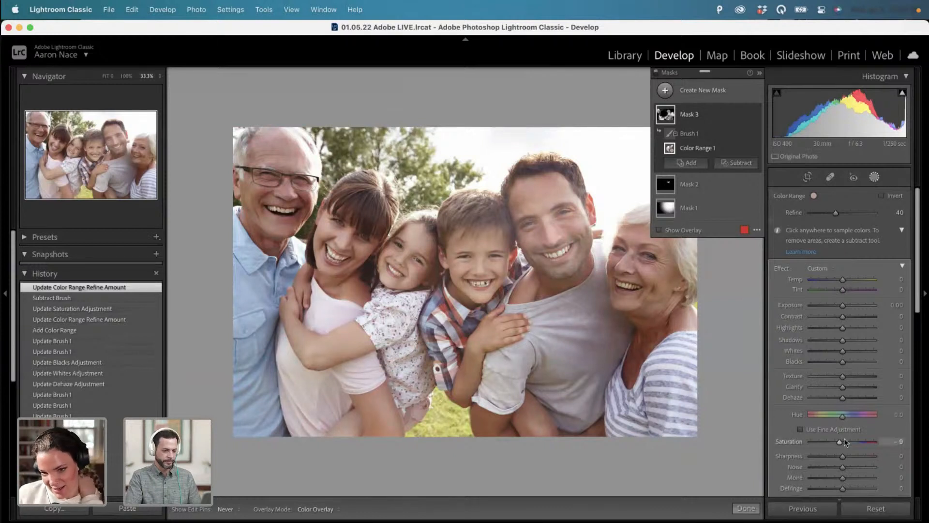
left_click_drag(841, 443, 833, 440)
key("super+z")
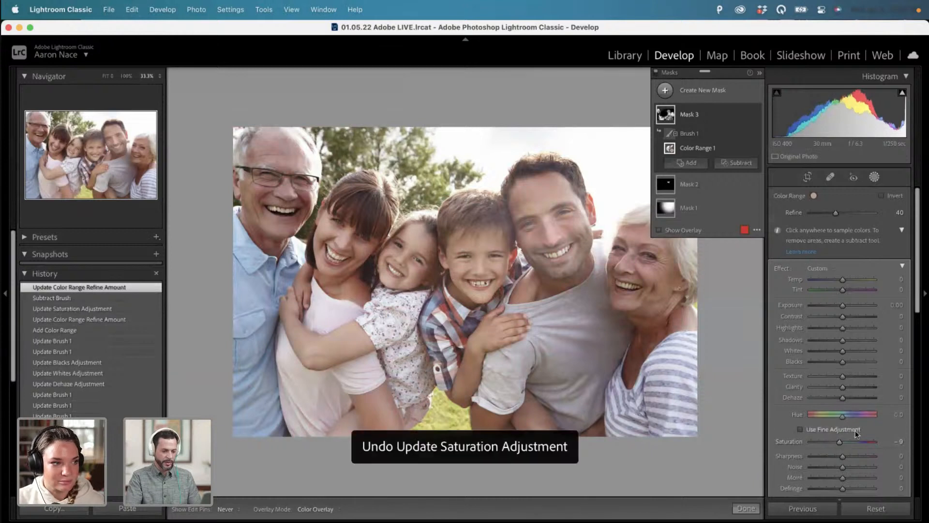
Set the skin color range's Refine to 67 and its hue to 3.
mouse_move(843, 418)
left_mouse_down()
mouse_move(861, 418)
mouse_move(844, 418)
left_mouse_up()
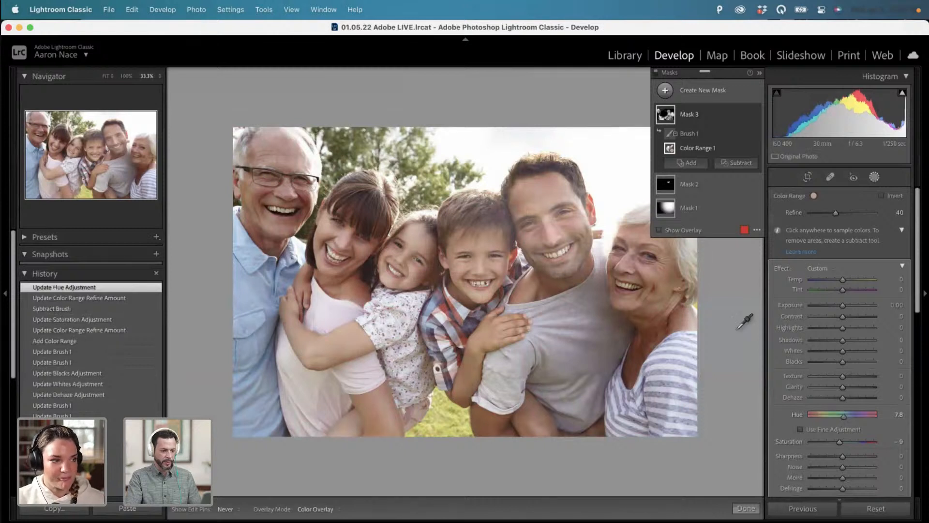
left_click_drag(836, 213, 852, 212)
left_click(899, 414)
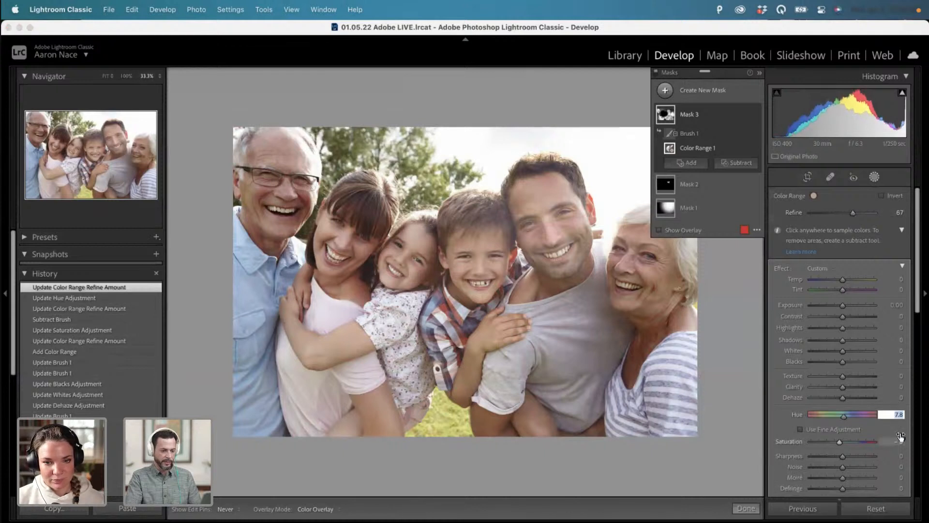
type("9")
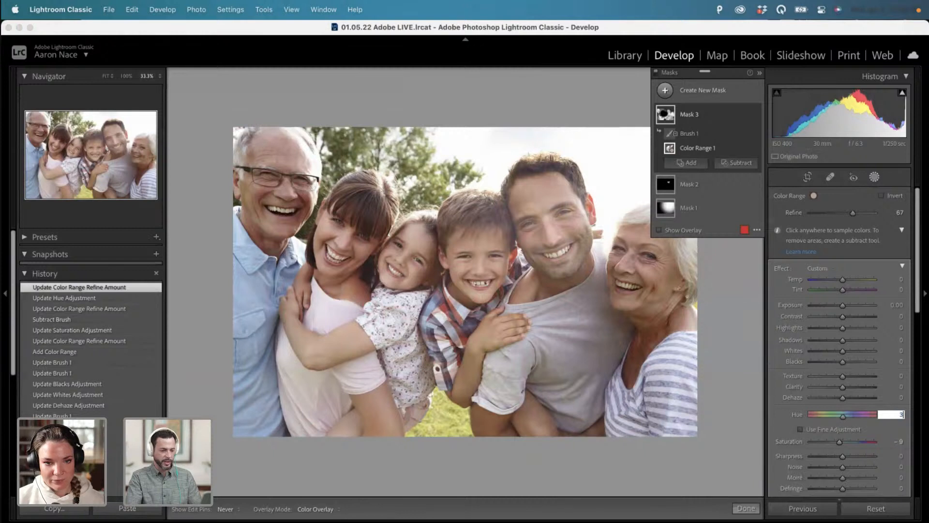
key("Return")
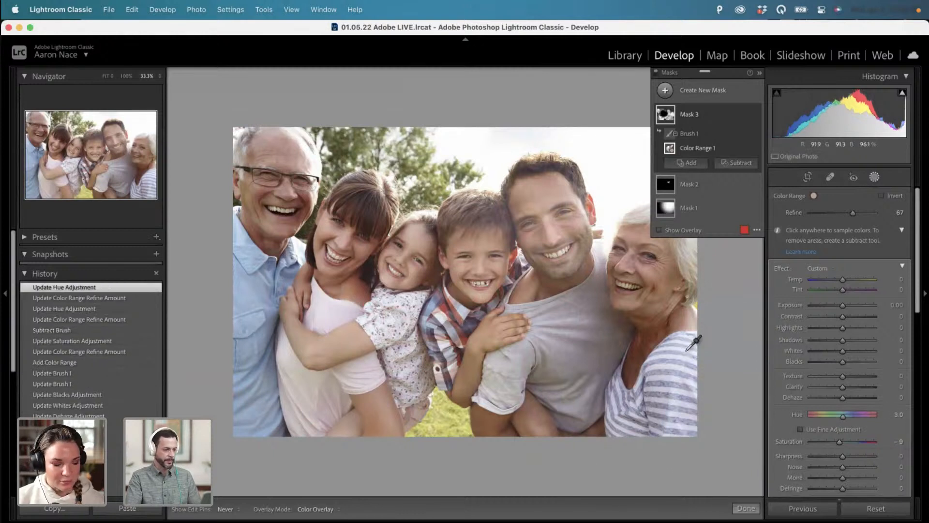
Create a mask of the sky and set its temperature to -30 and tint to -6.
left_click(665, 90)
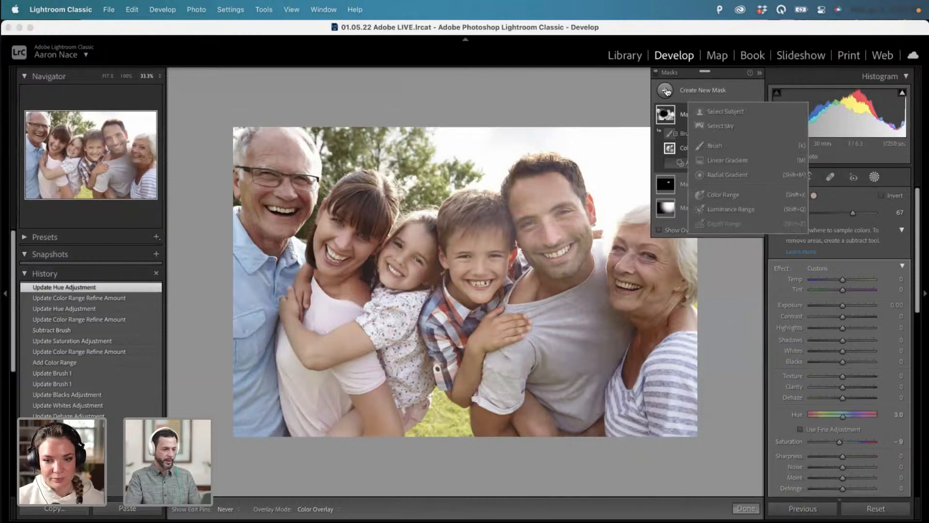
left_click(732, 124)
left_click_drag(826, 223, 830, 225)
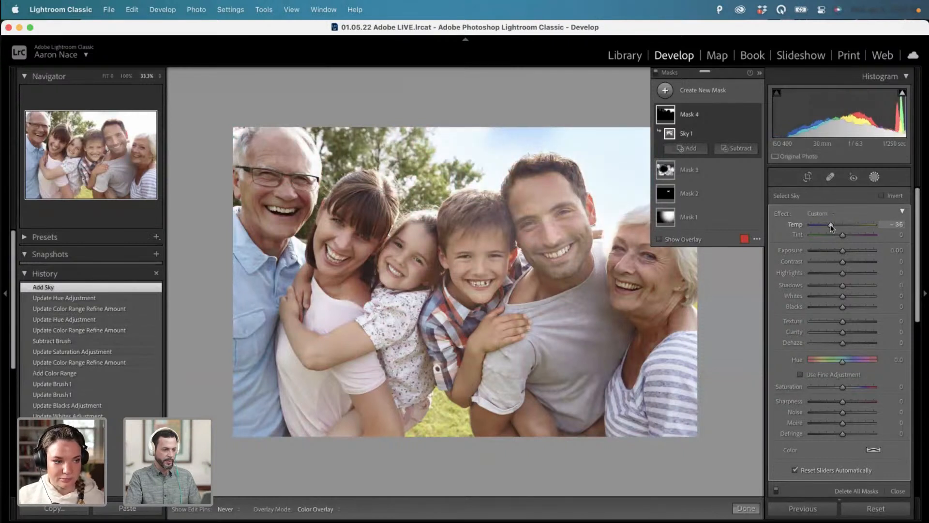
left_click_drag(831, 227, 838, 233)
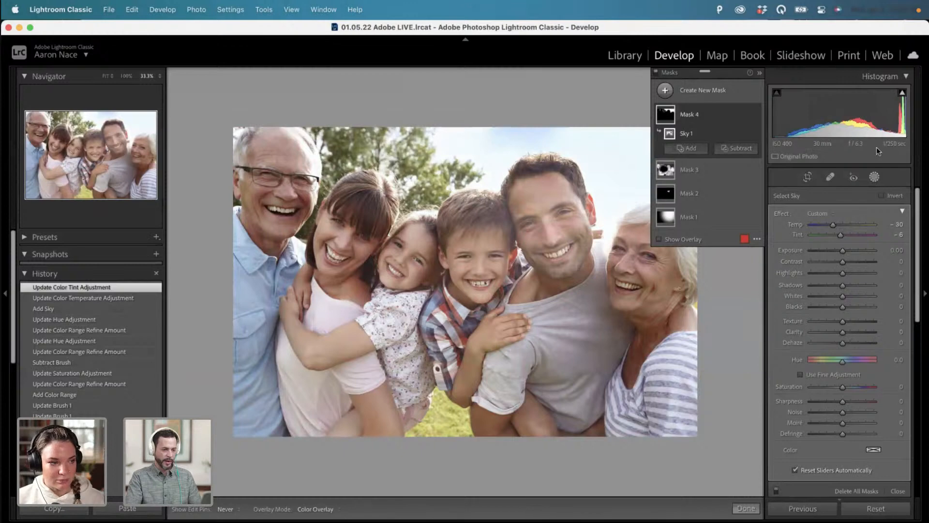
Close masking and compare the whole photo before and after side by side, briefly hiding the side panels.
left_click(874, 178)
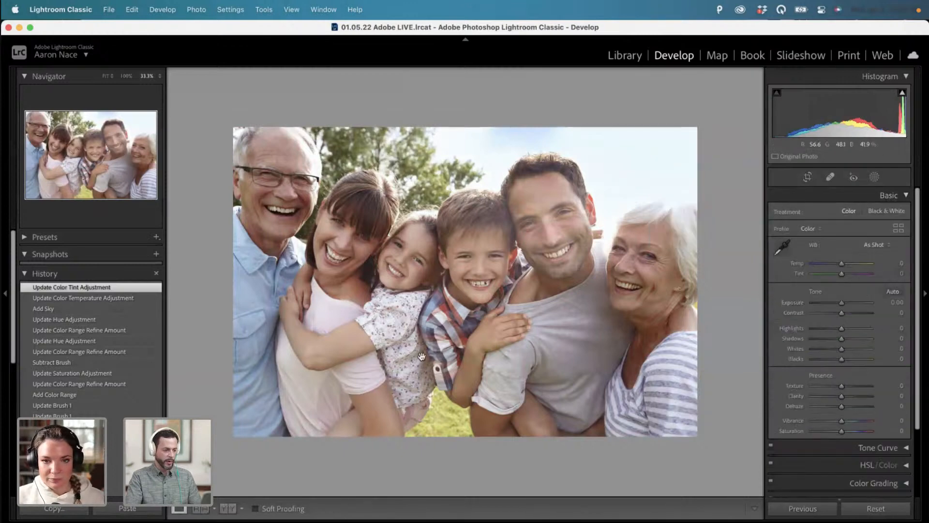
left_click(230, 508)
left_click(384, 306)
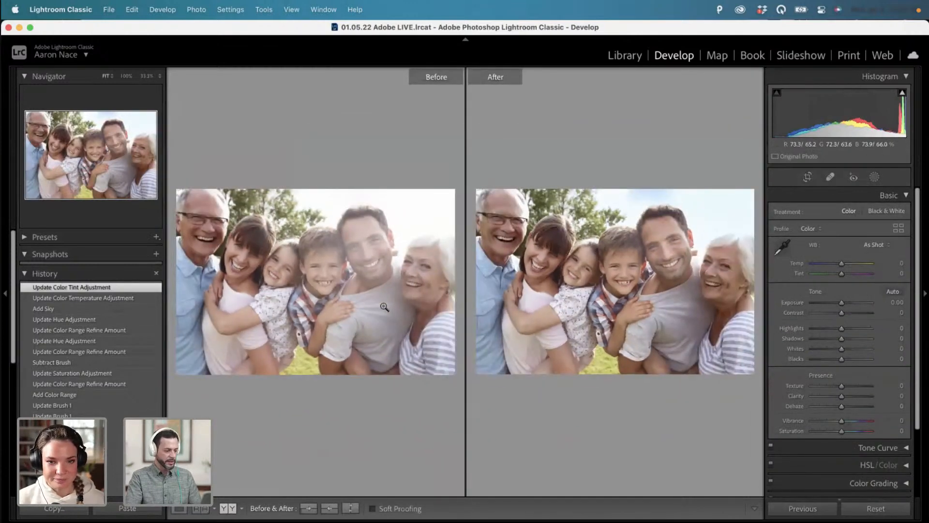
key("Tab")
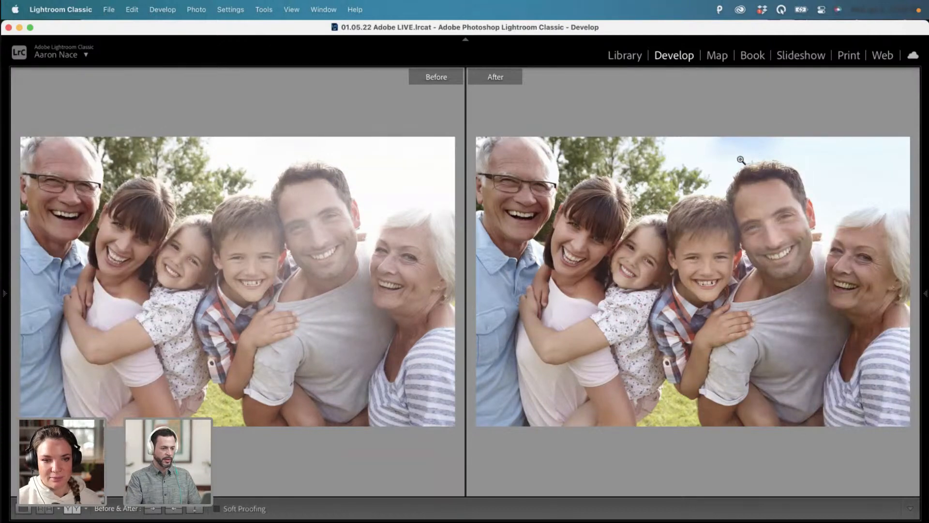
key("Tab")
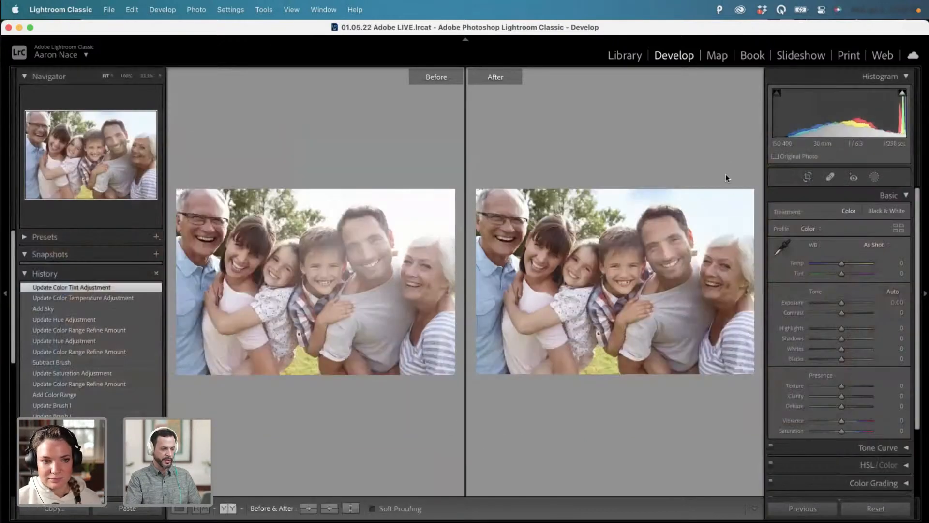
Reopen masking on the sky mask, zoom in on the comparison, and move the mask list over the before photo.
left_click(874, 176)
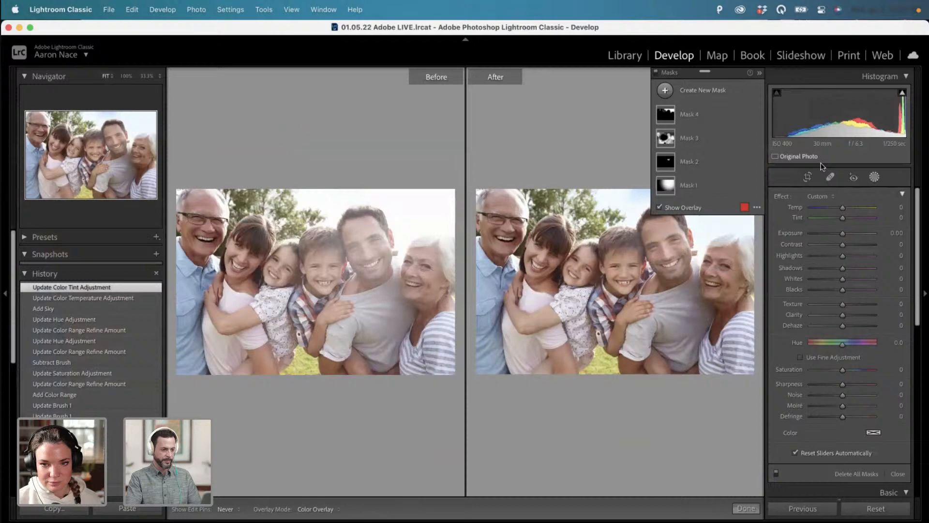
left_click(708, 115)
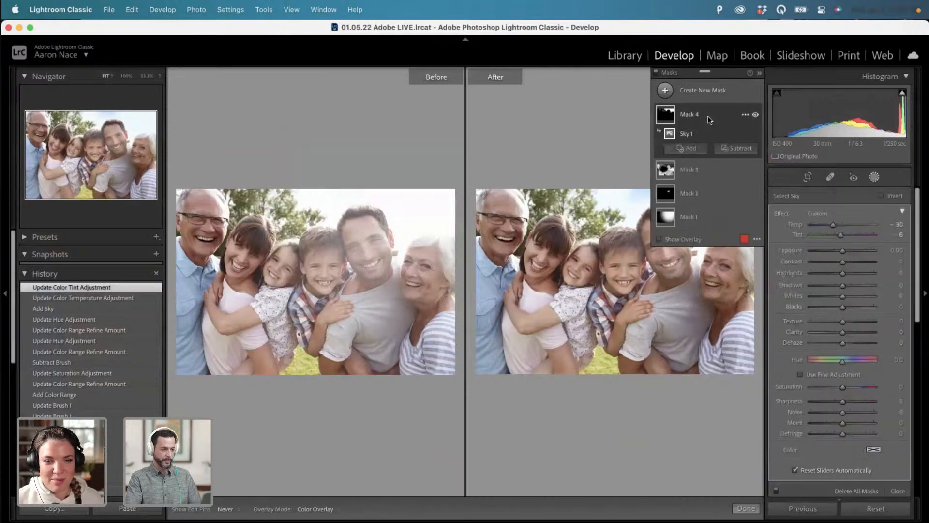
left_click(604, 241)
left_click(607, 241)
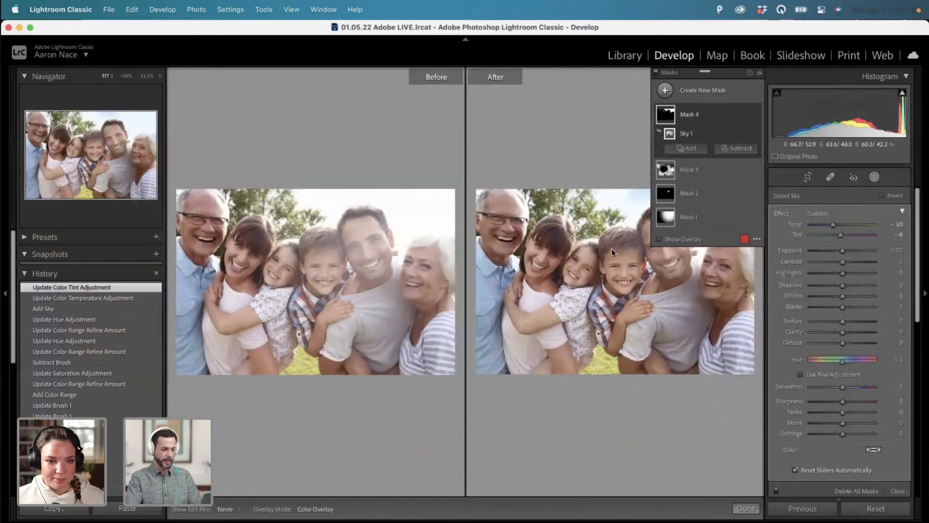
key("z")
key("z")
key("z")
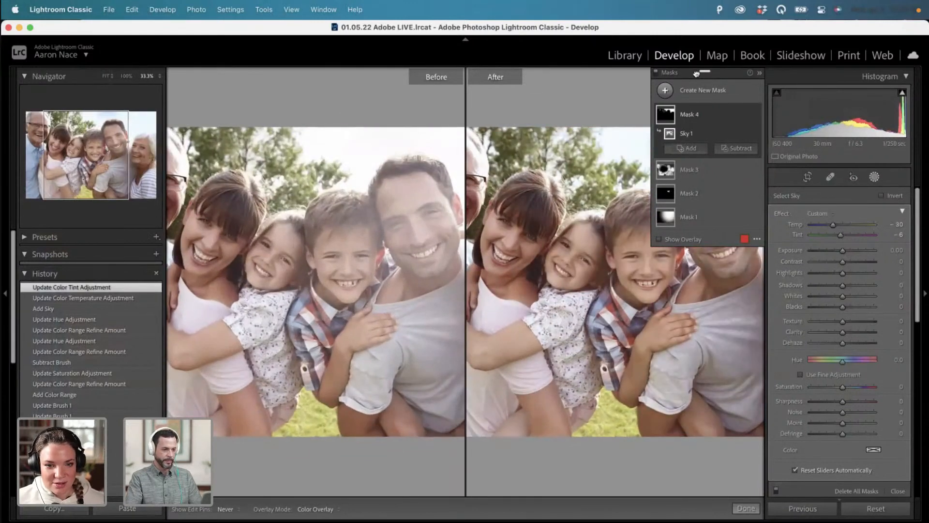
left_click_drag(697, 74, 372, 322)
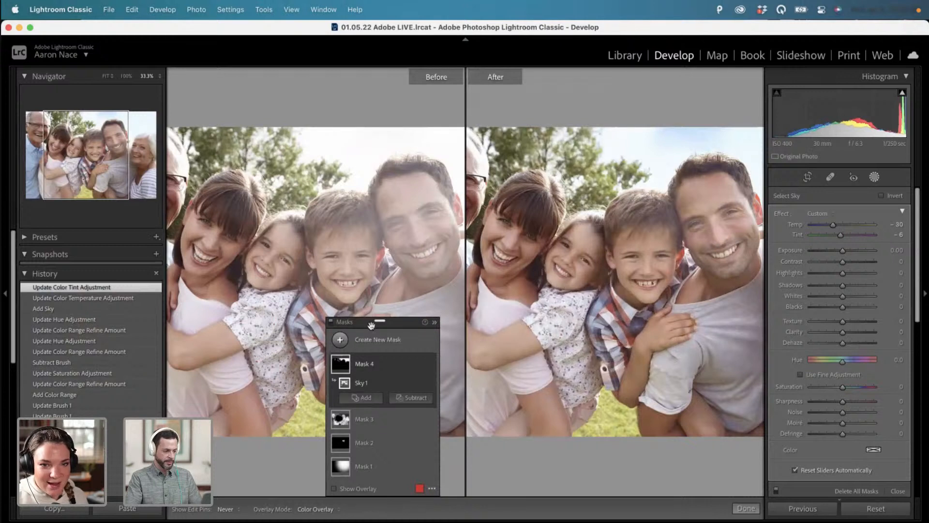
Reset the hue of the skin color range mask to 0.
left_click(381, 422)
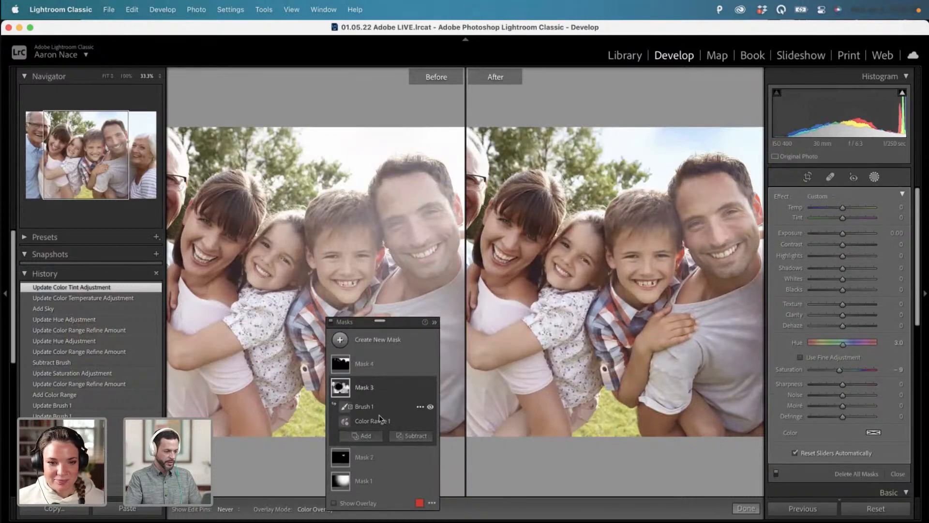
left_click(380, 421)
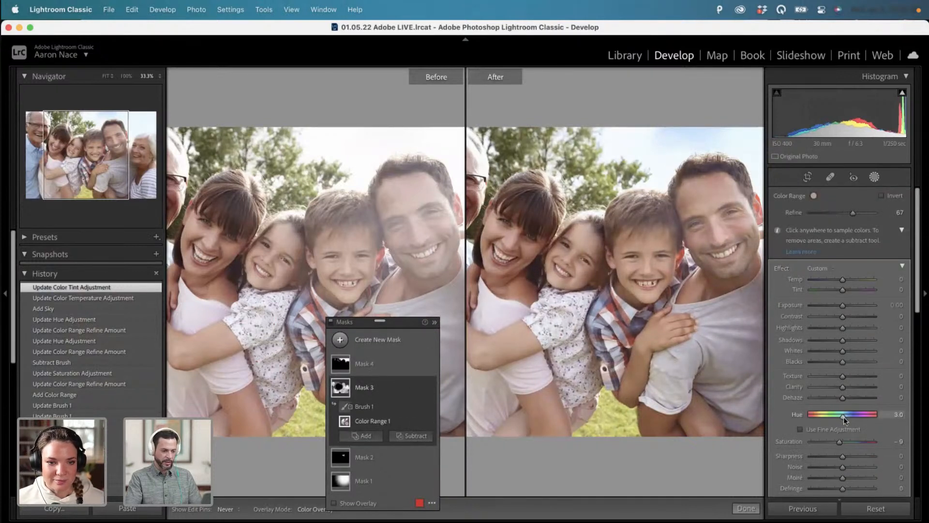
left_click(885, 416)
type("0")
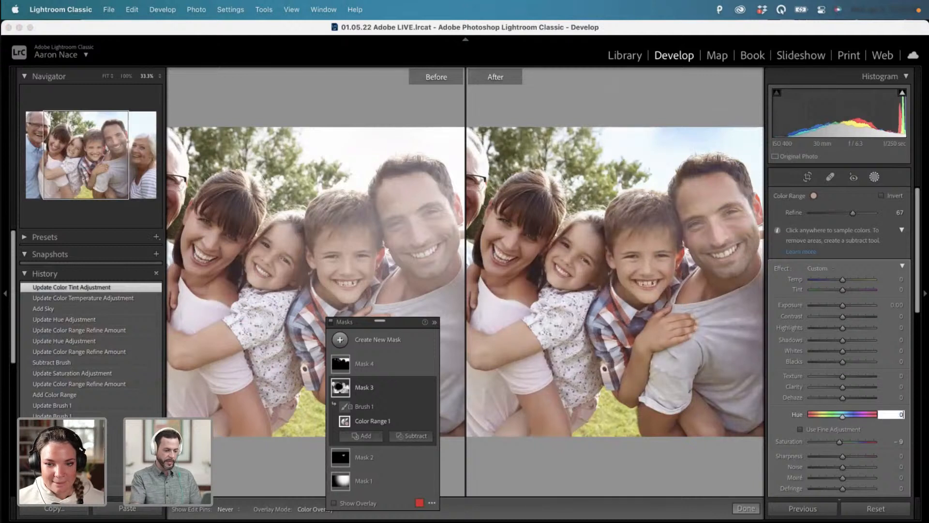
key("Return")
Reduce the cooling of the sky mask by setting its temperature to -3.
left_click(371, 406)
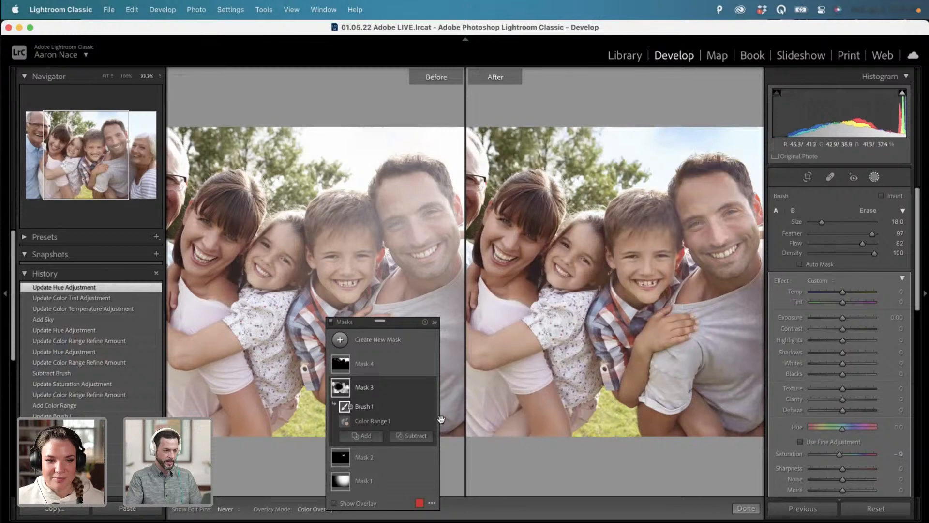
left_click(374, 361)
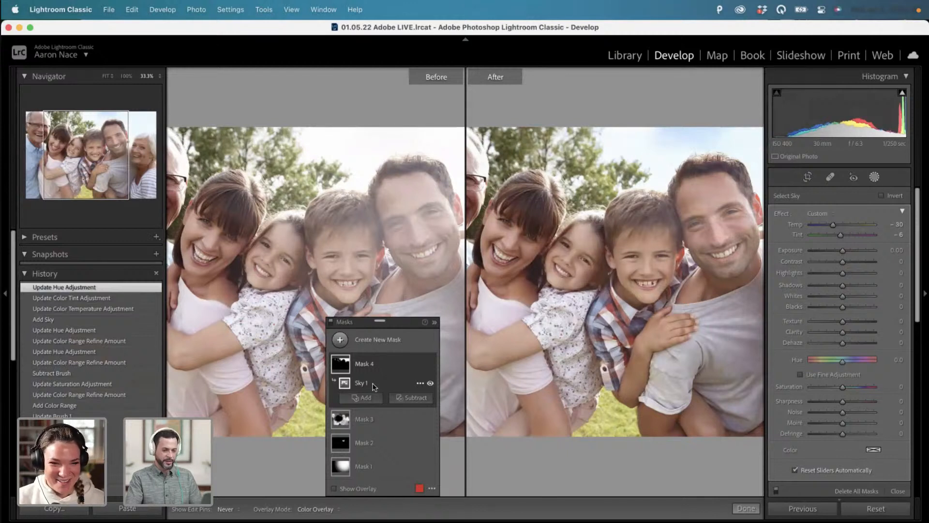
left_click_drag(834, 225, 842, 226)
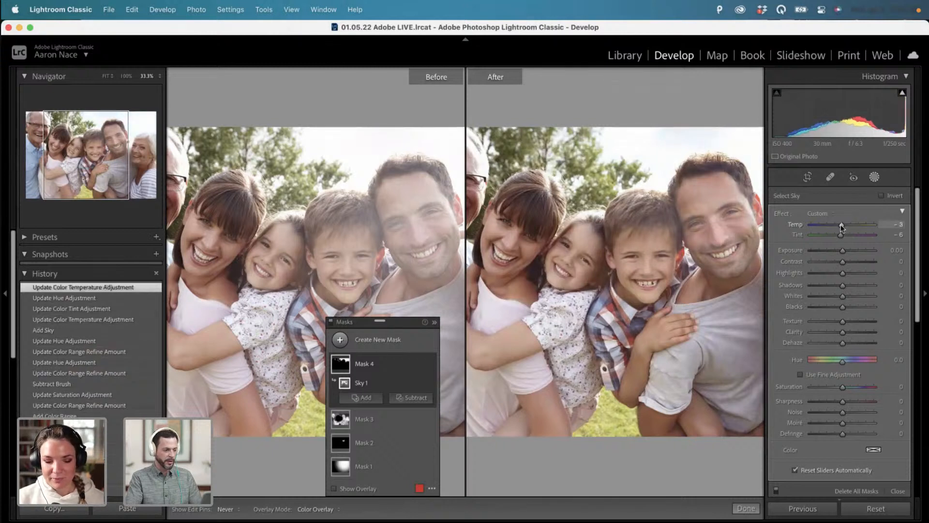
Move the mask list aside, close masking, and compare the whole family photo before and after with the side panels hidden.
left_click_drag(380, 326, 463, 322)
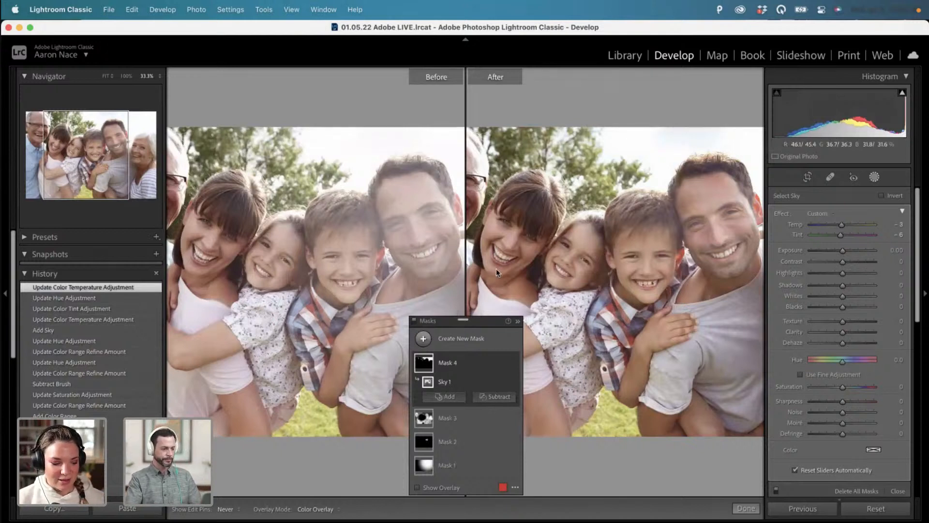
left_click(874, 177)
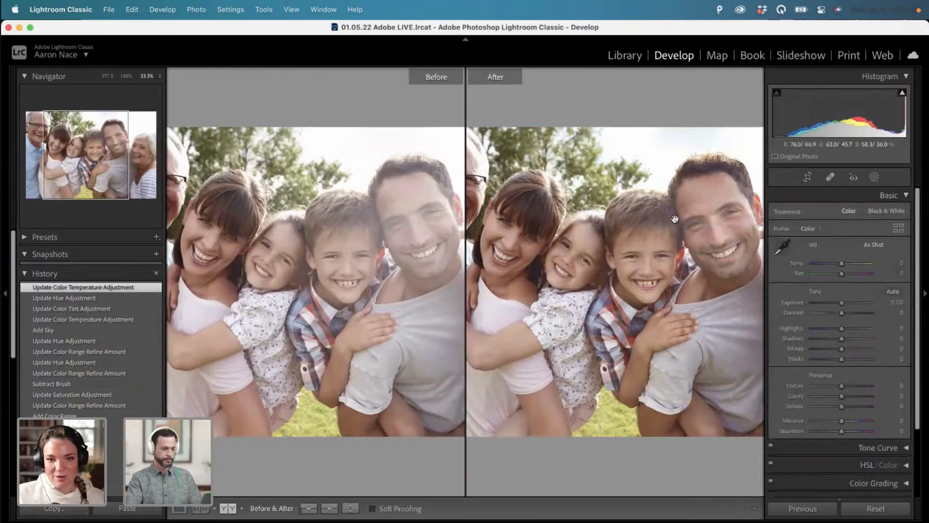
left_click(646, 274)
key("shift+Tab")
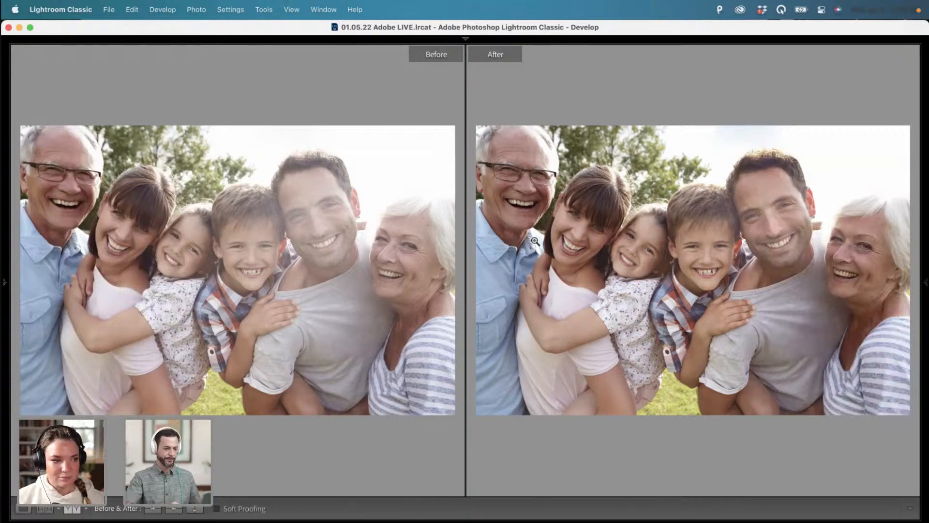
Return to the library grid and open the photo of the woman in the red beanie and white jacket at full size.
key("g")
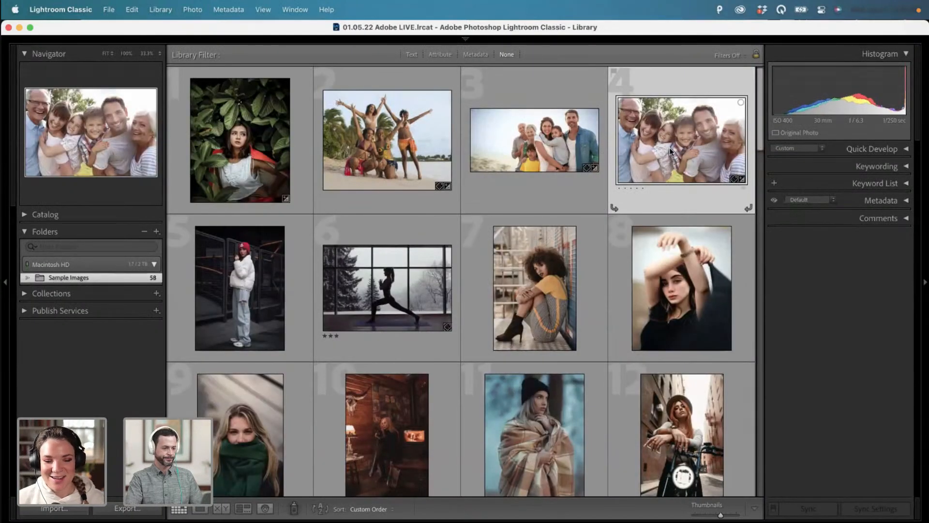
mouse_move(670, 151)
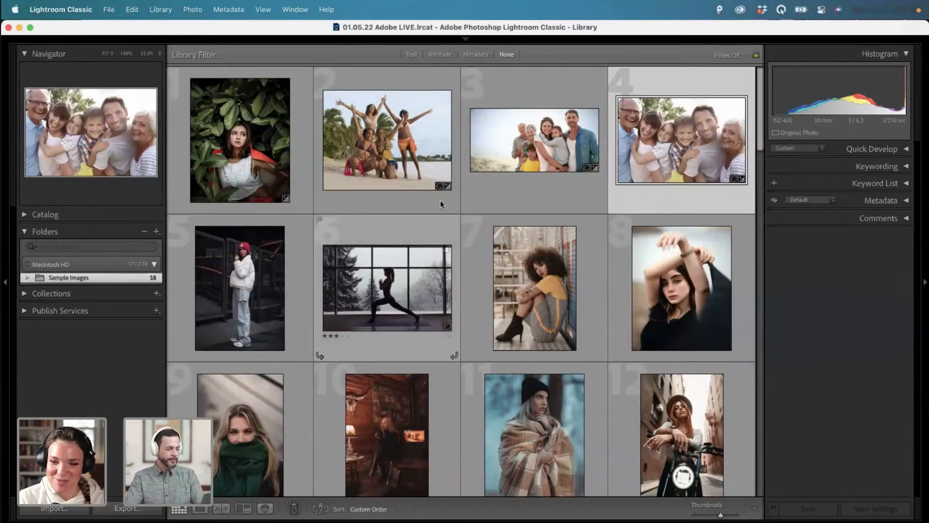
double_click(277, 271)
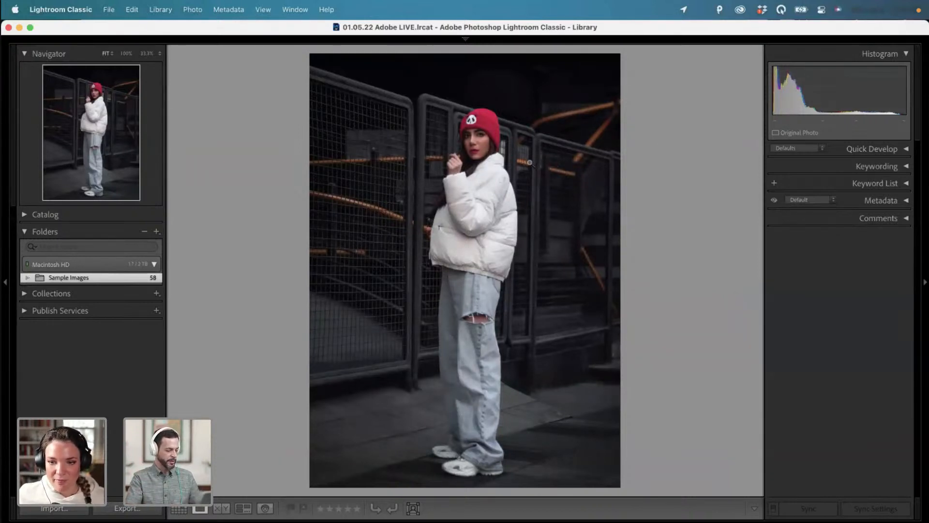
Capture a screenshot of just the beanie photo area and open the capture's preview.
key("super+shift+4")
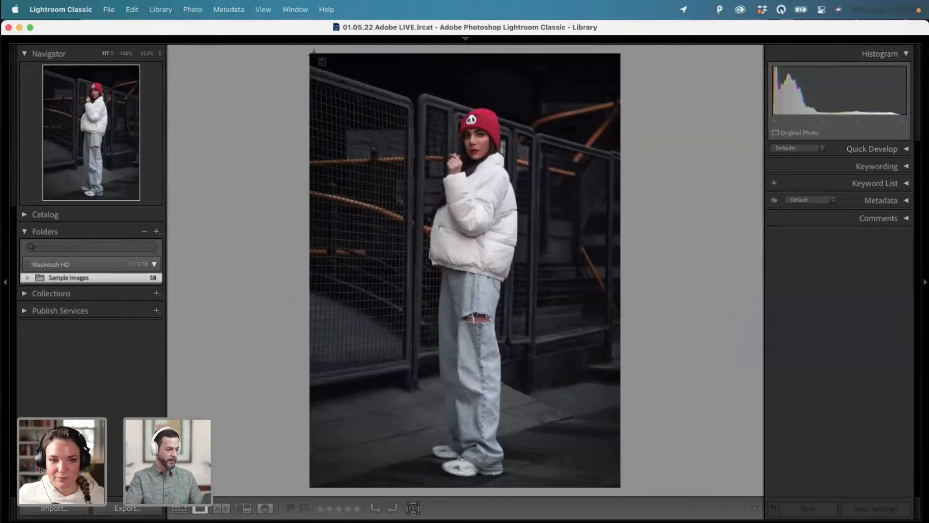
left_click_drag(314, 52, 619, 487)
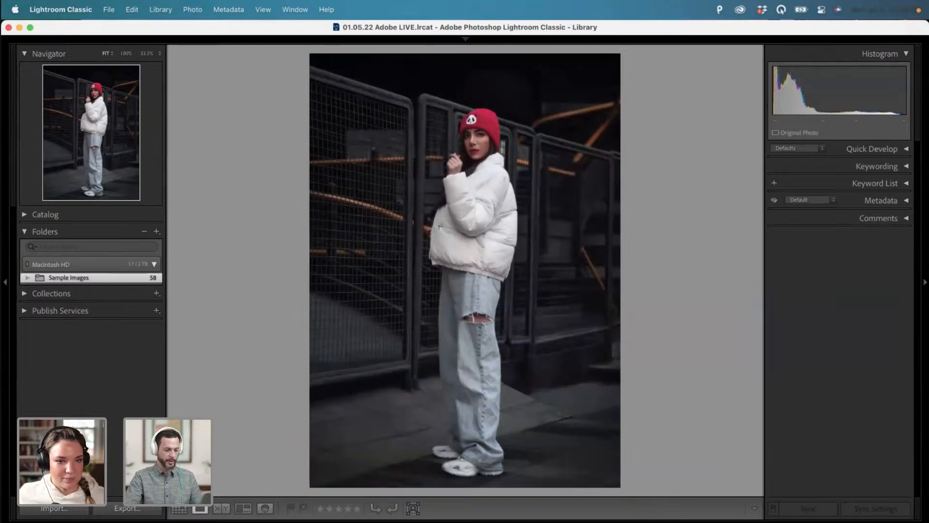
left_click(624, 426)
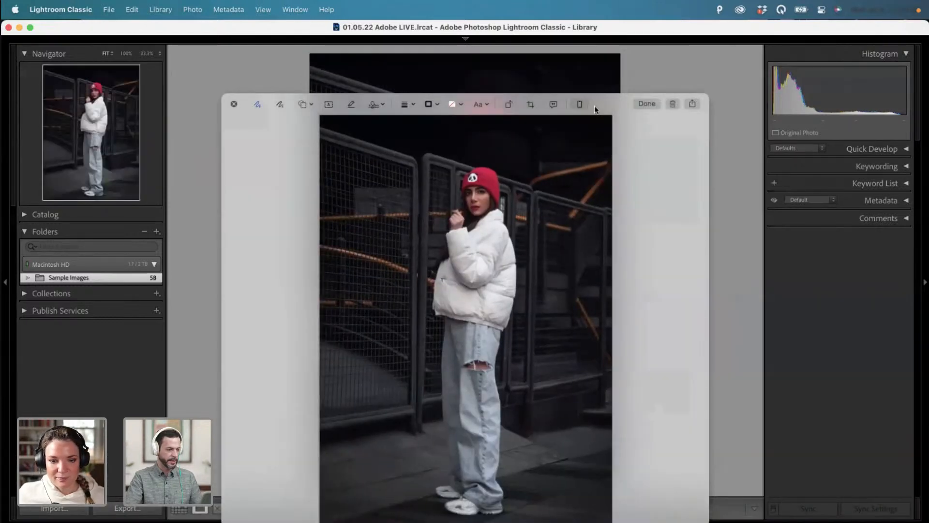
Send the captured screenshot to the iPhone with AirDrop and return to the library photo.
left_click_drag(603, 103, 526, 62)
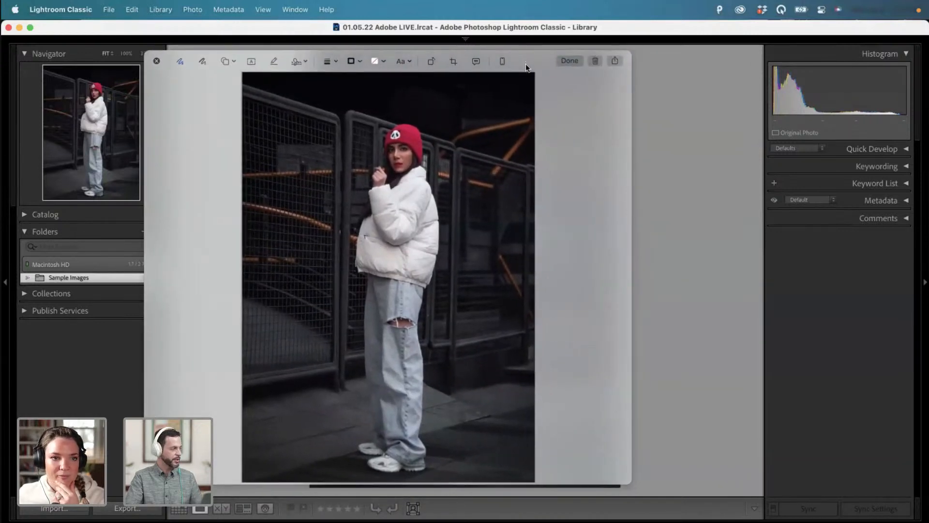
left_click(614, 62)
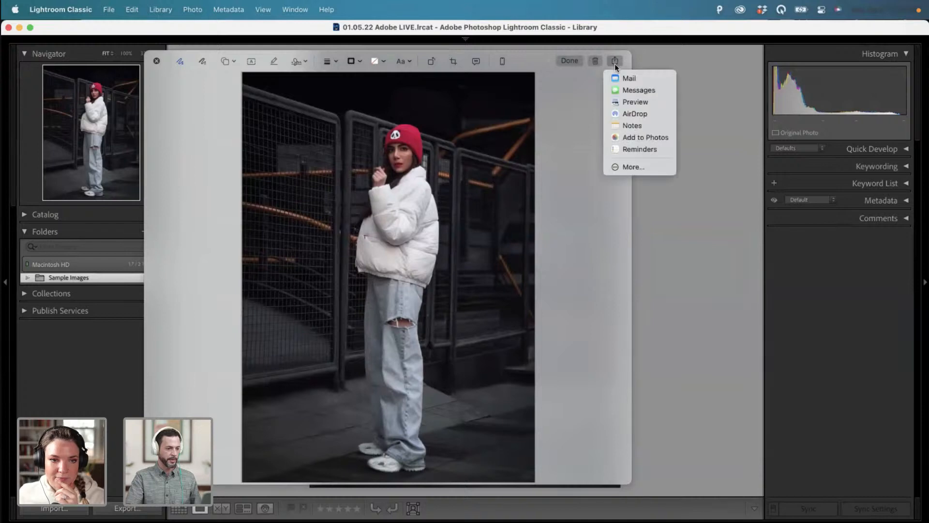
left_click(633, 115)
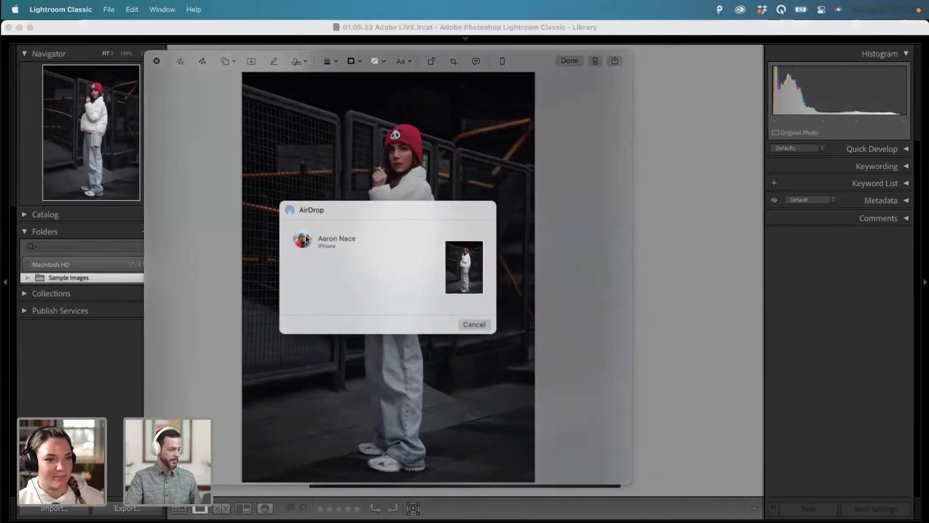
left_click(307, 239)
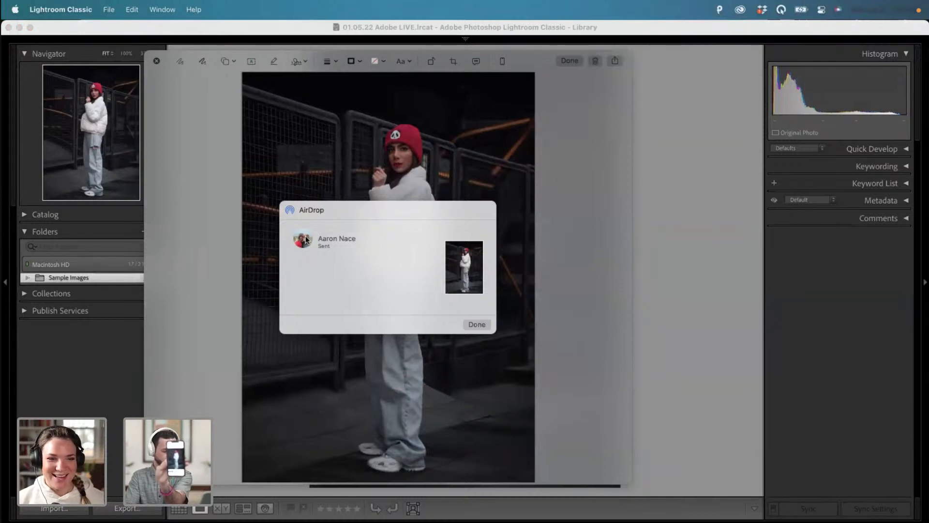
left_click(477, 324)
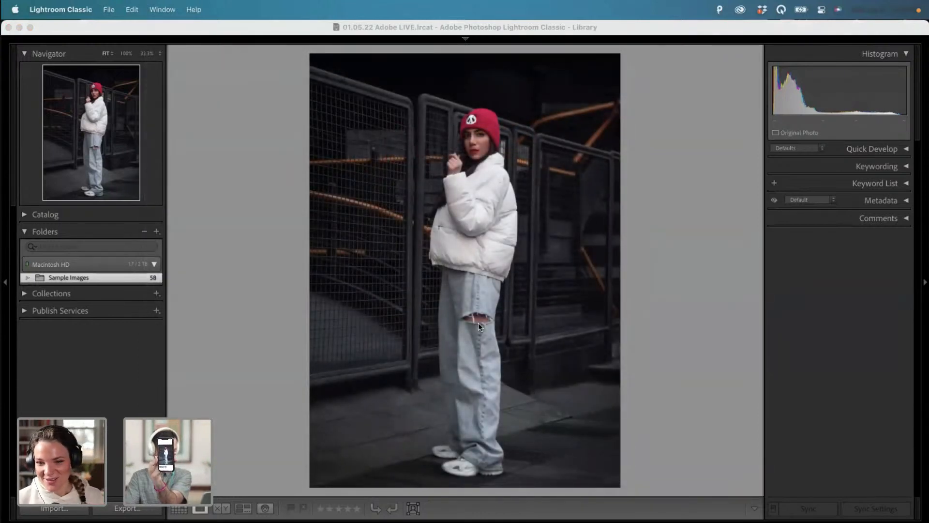
left_click(691, 432)
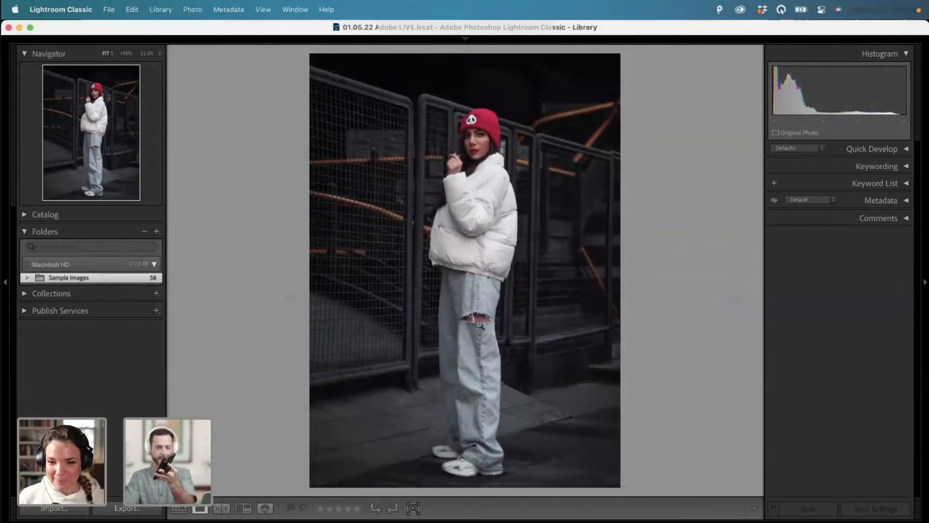
Switch to Finder, look for the captured screenshot in the Desktop folder, and return to Lightroom Classic.
key("super+Tab")
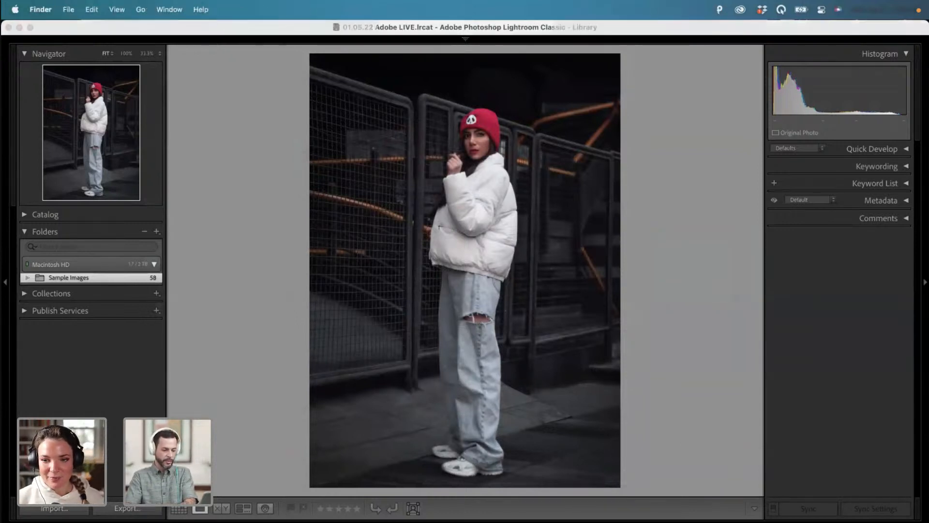
key("super+n")
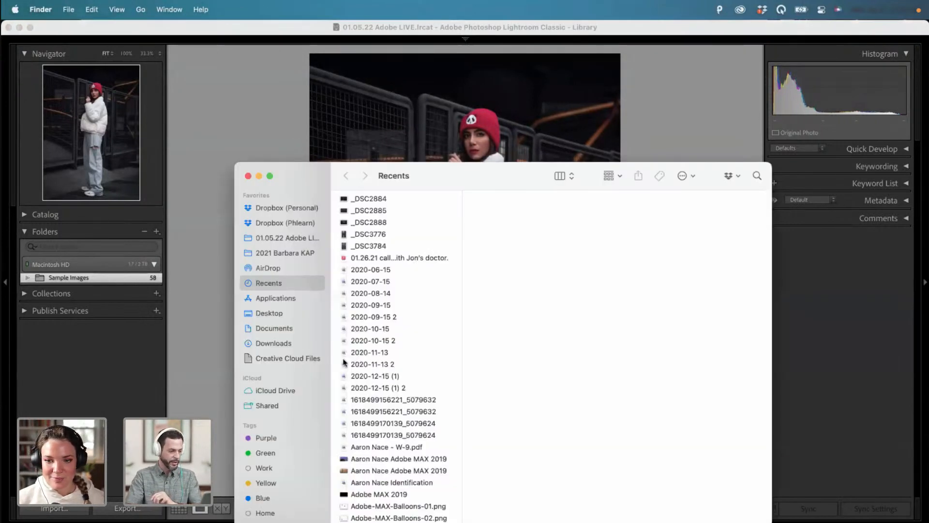
left_click(283, 314)
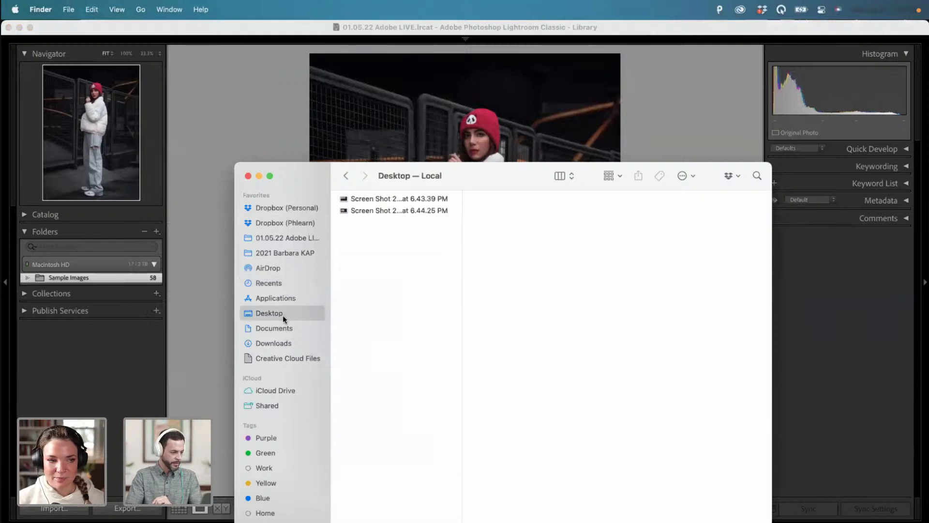
left_click(413, 211)
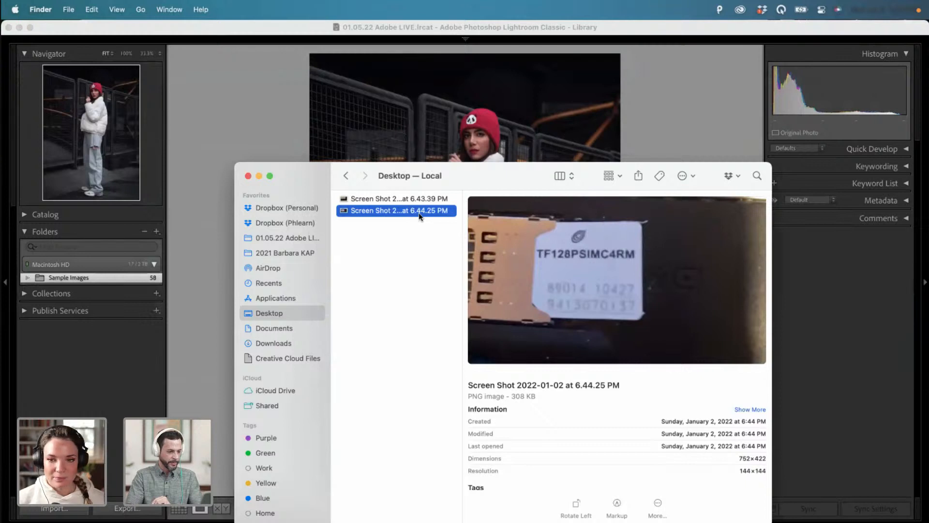
left_click(307, 118)
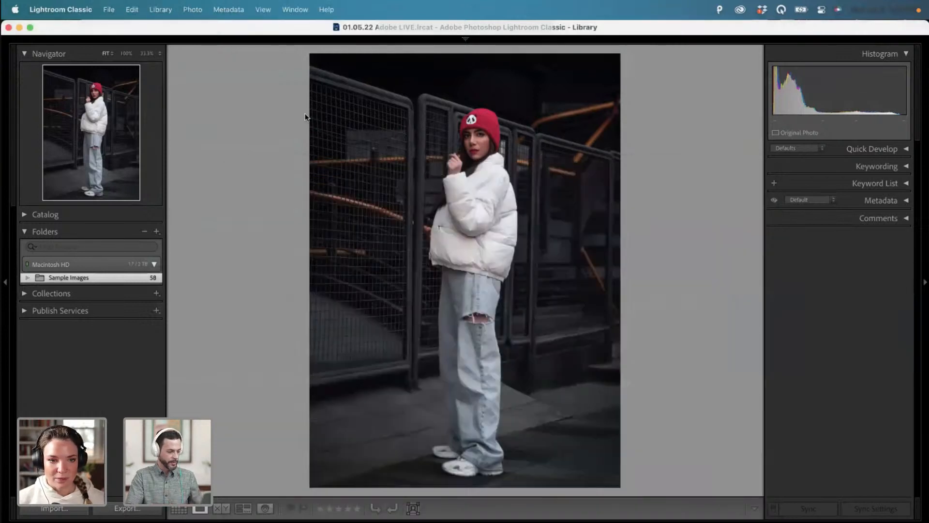
Capture another screenshot of the beanie photo area, then switch to Finder and select the new file in the Desktop folder.
key("super+shift+4")
left_click_drag(310, 54, 618, 486)
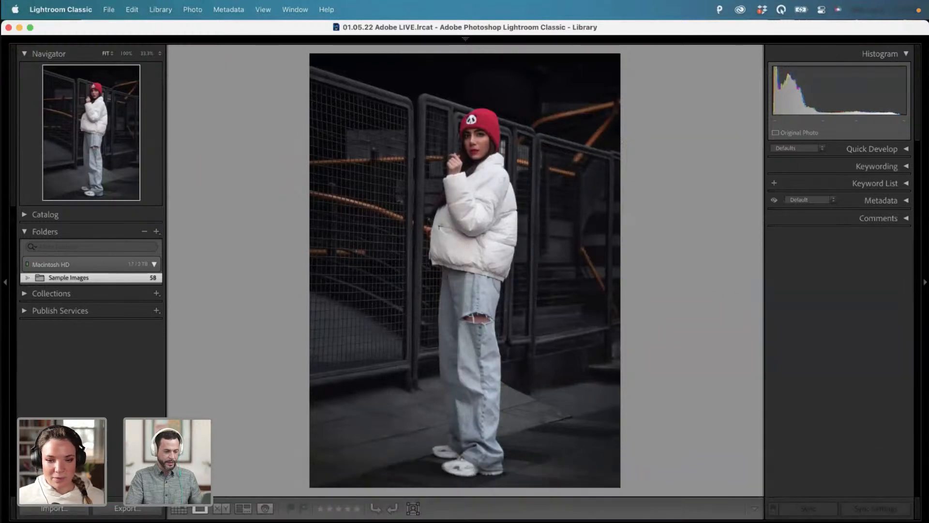
key("super+Tab")
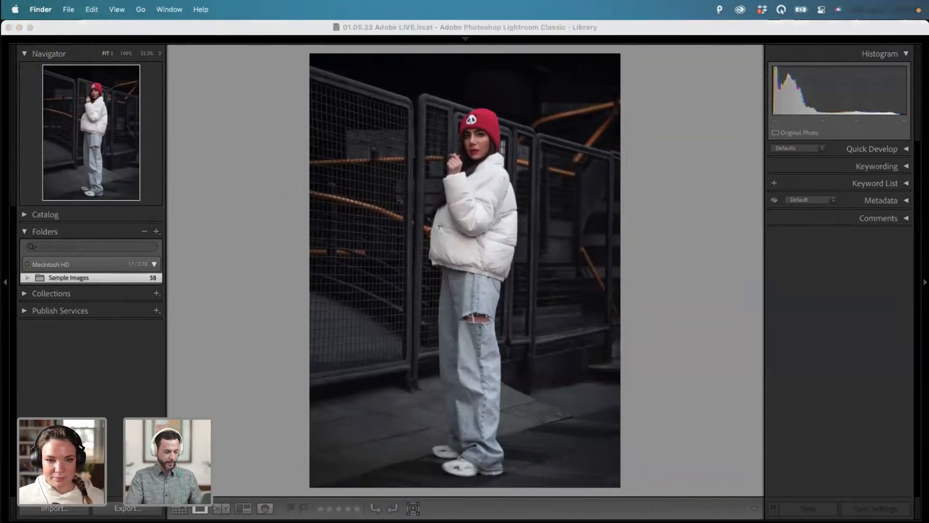
key("super+n")
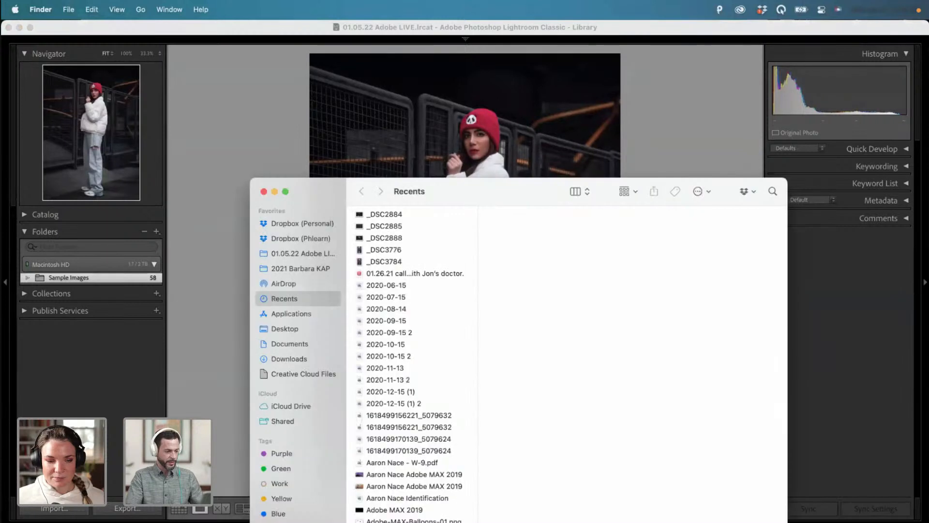
left_click(294, 328)
left_click(409, 239)
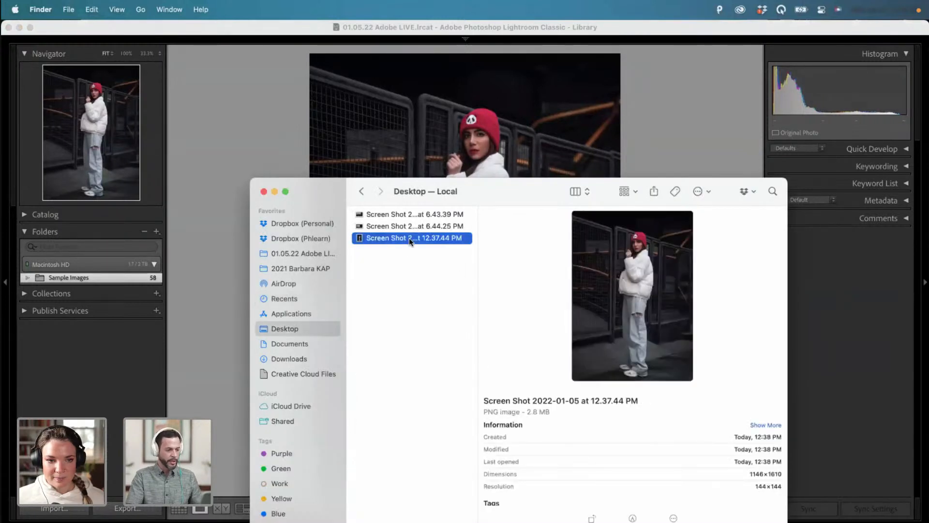
Share the new desktop screenshot to the iPhone with AirDrop, close its Finder window, and switch back to Lightroom Classic.
right_click(410, 242)
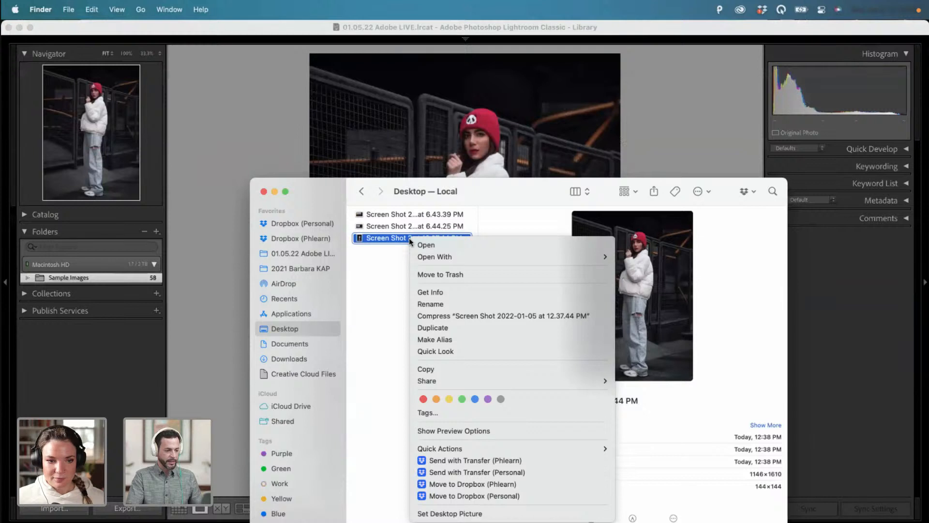
mouse_move(457, 381)
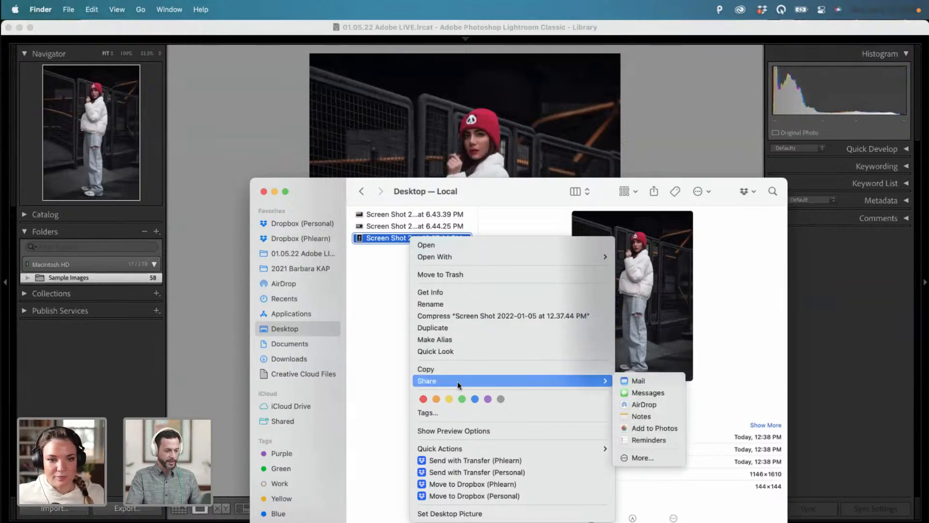
left_click(636, 407)
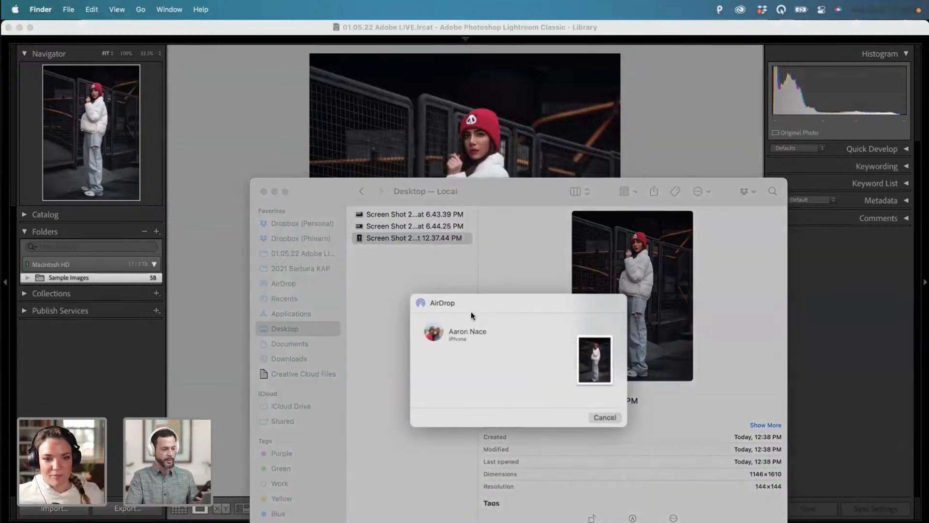
left_click(432, 336)
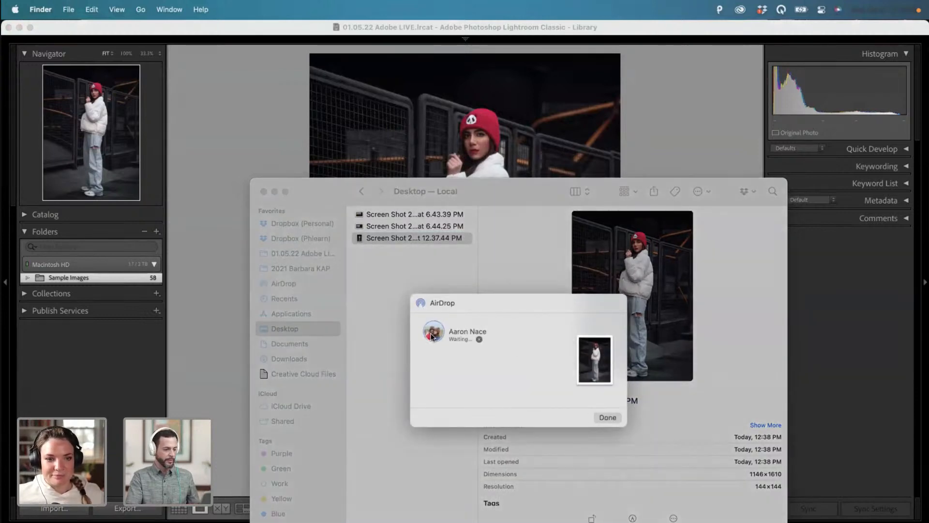
left_click(607, 418)
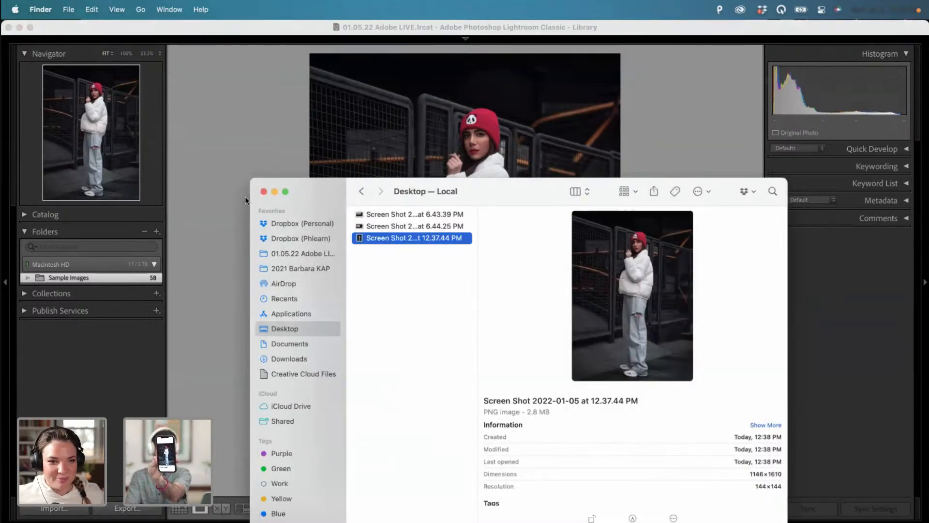
left_click(264, 192)
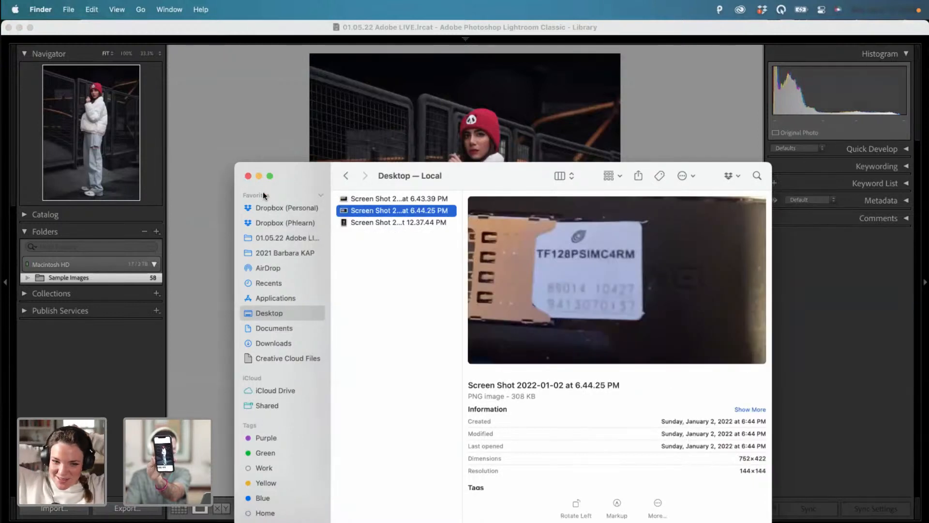
left_click(246, 141)
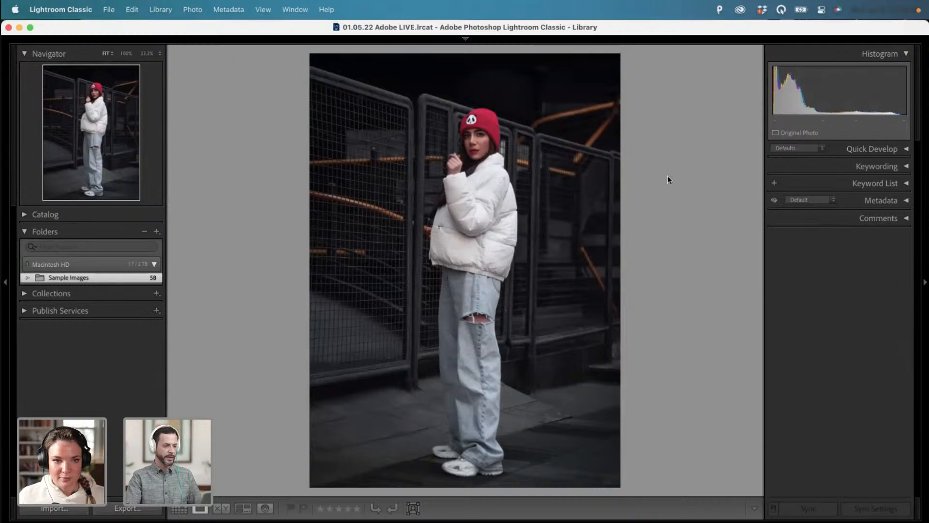
Open the red-beanie portrait in the Develop module and add a Color Range mask sampled from the orange pipe behind the fence.
left_click(465, 38)
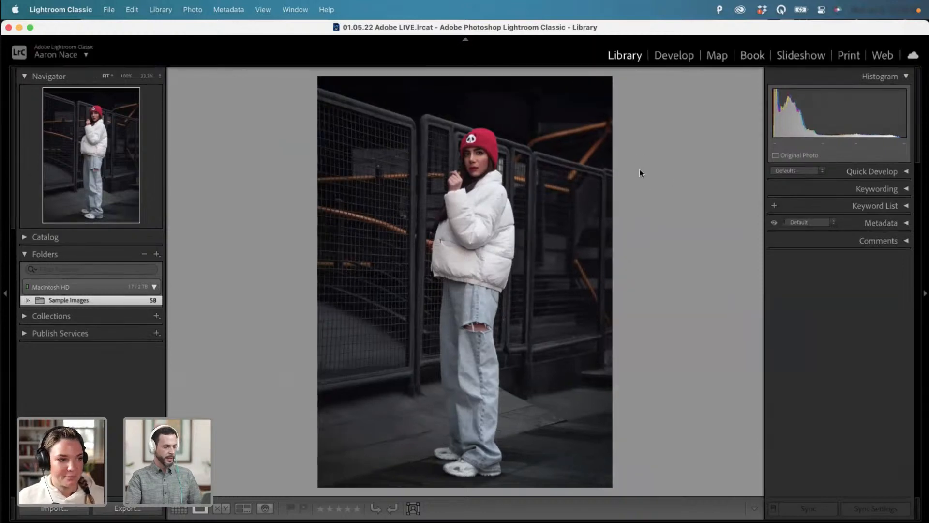
key("d")
key("Tab")
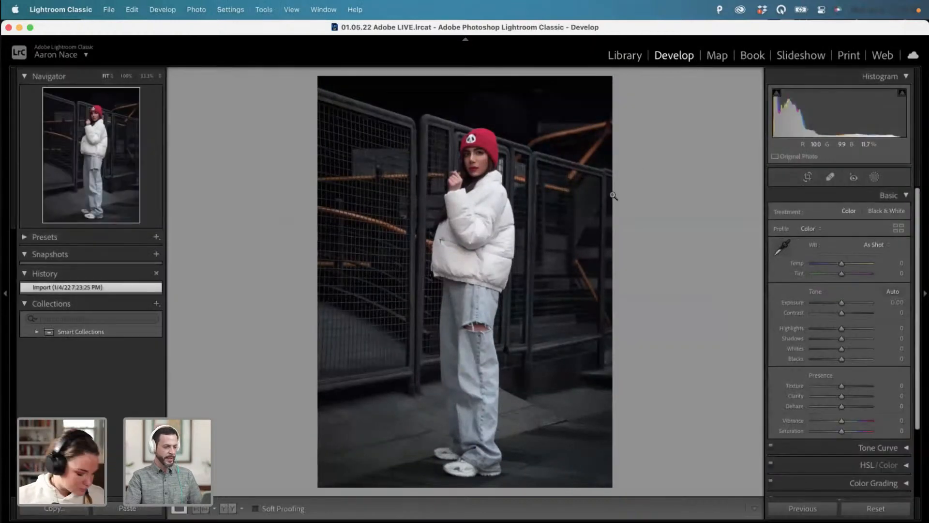
left_click(875, 178)
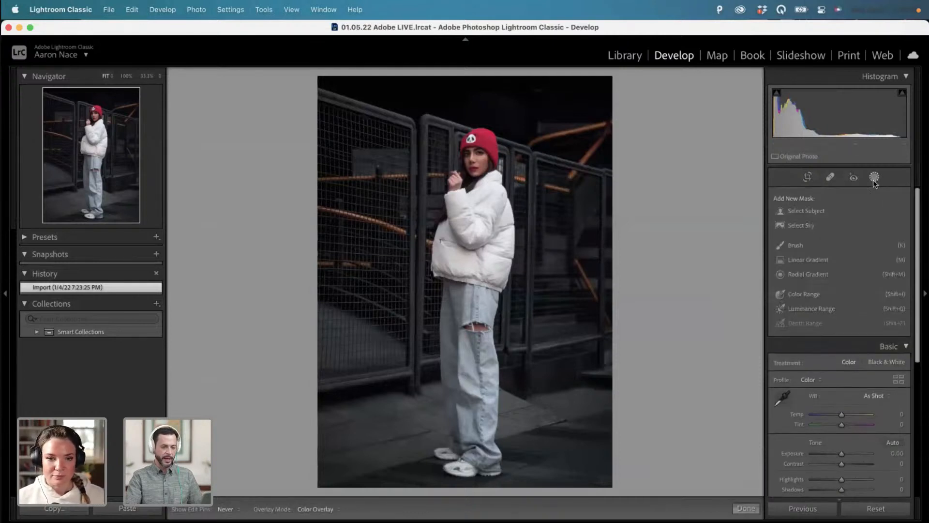
left_click(798, 294)
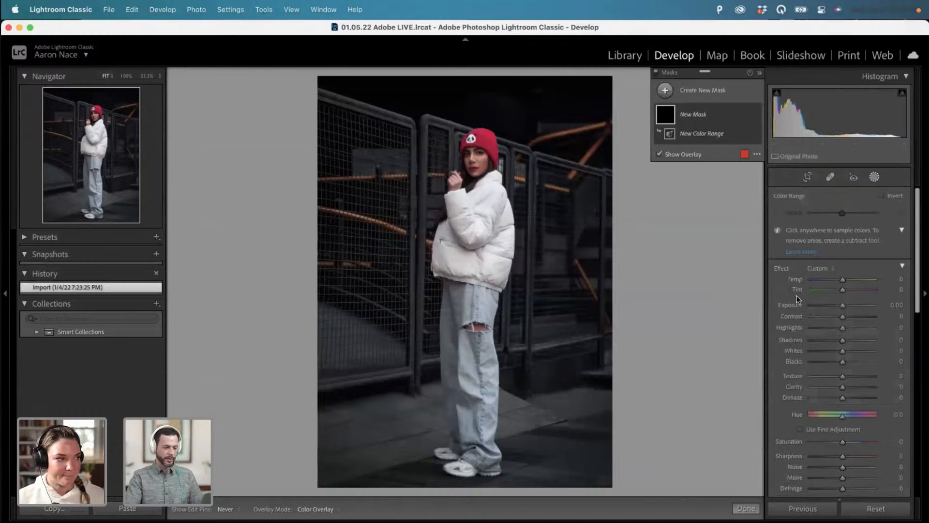
left_click(554, 135)
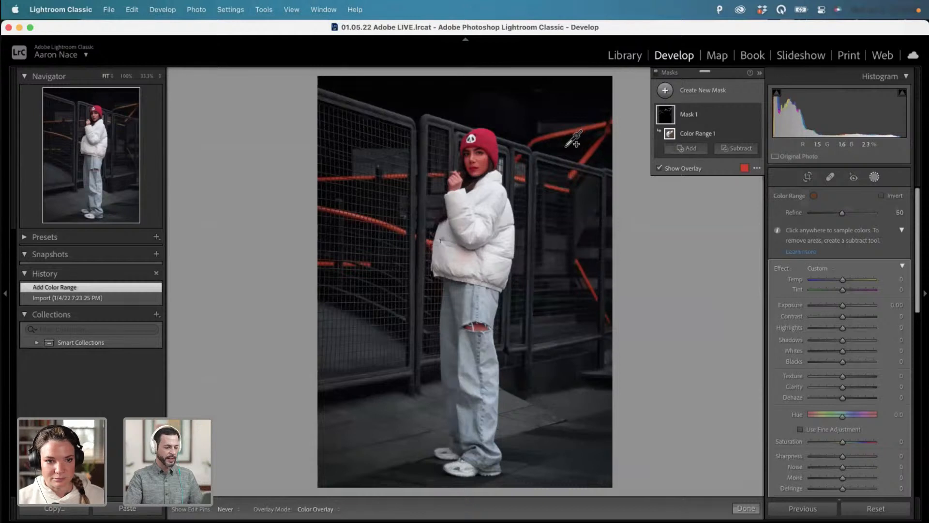
Resample the Color Range at other spots along the orange pipes, undoing the sample that selects the dark background.
left_click(593, 150)
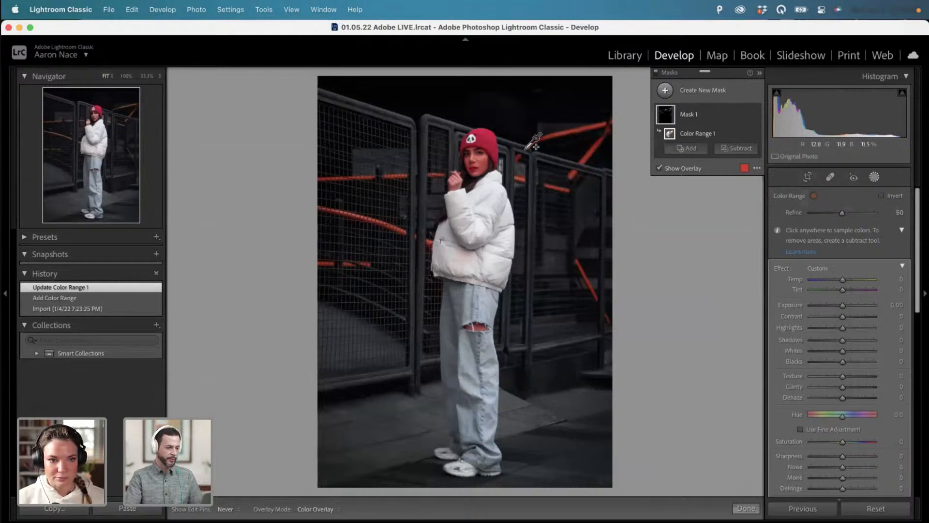
left_click(547, 138)
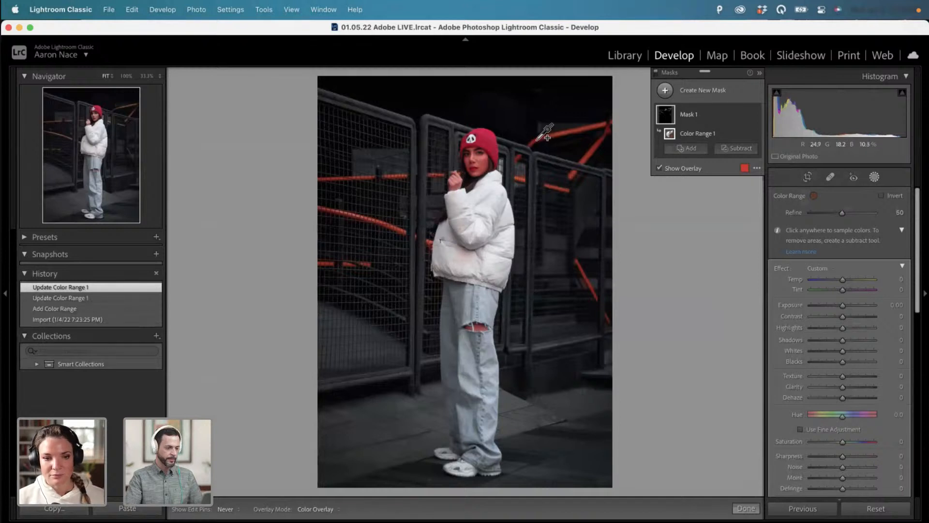
left_click(598, 132)
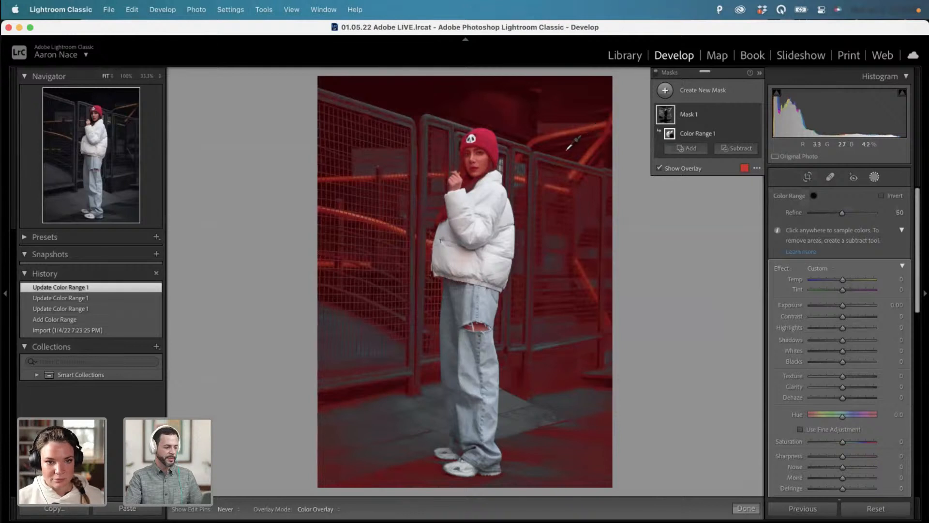
key("super+z")
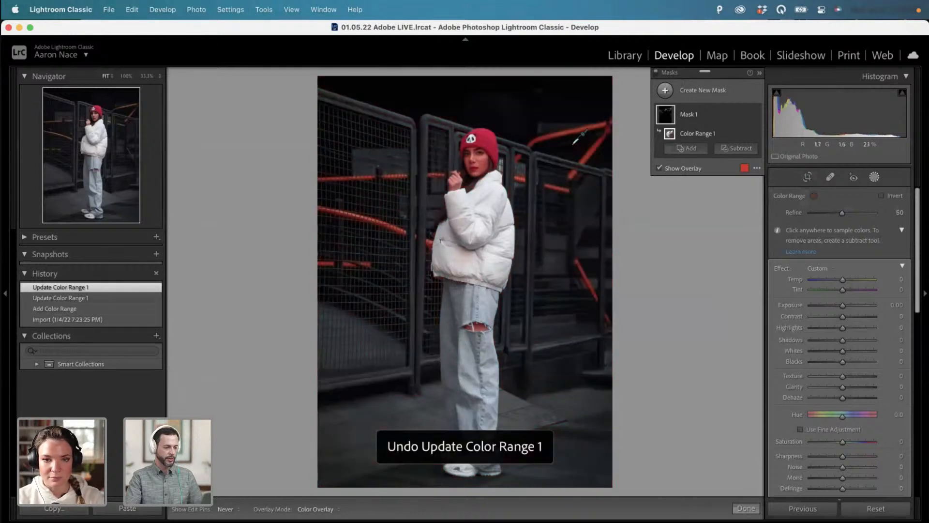
left_click(608, 121)
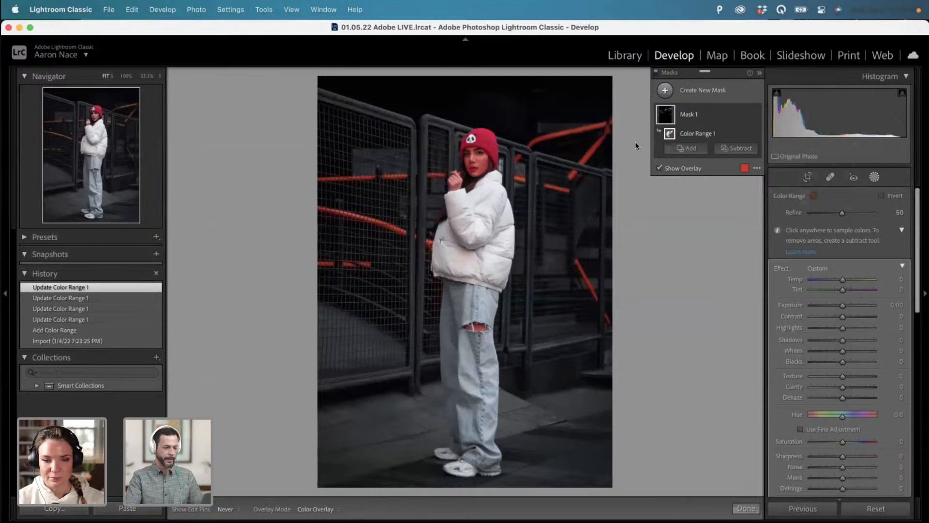
With the overlay hidden, set the mask's Saturation to -100 and its color range Refine to 100.
key("o")
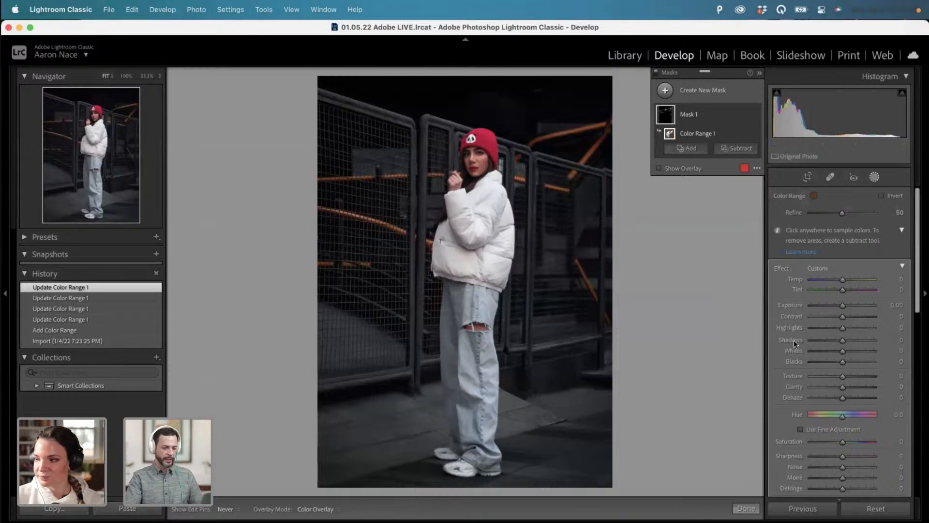
left_click_drag(833, 443, 795, 437)
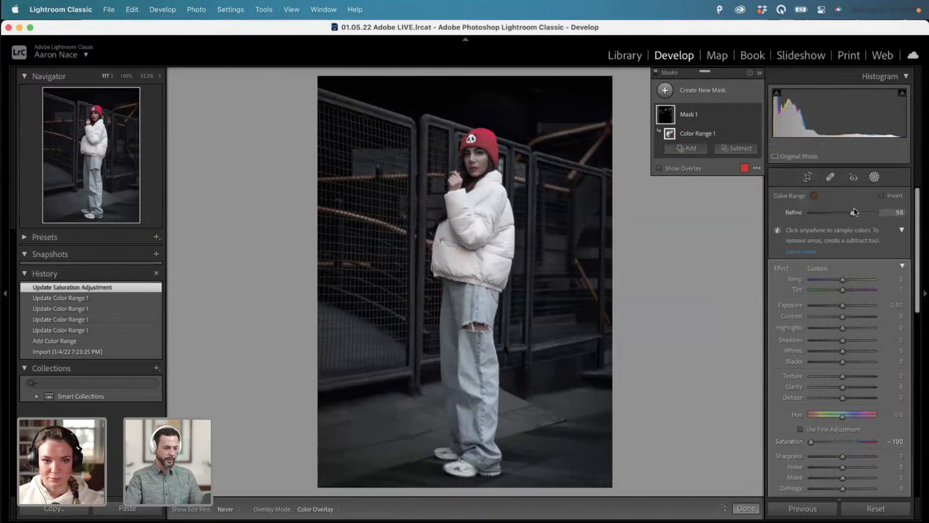
left_click_drag(854, 209, 812, 211)
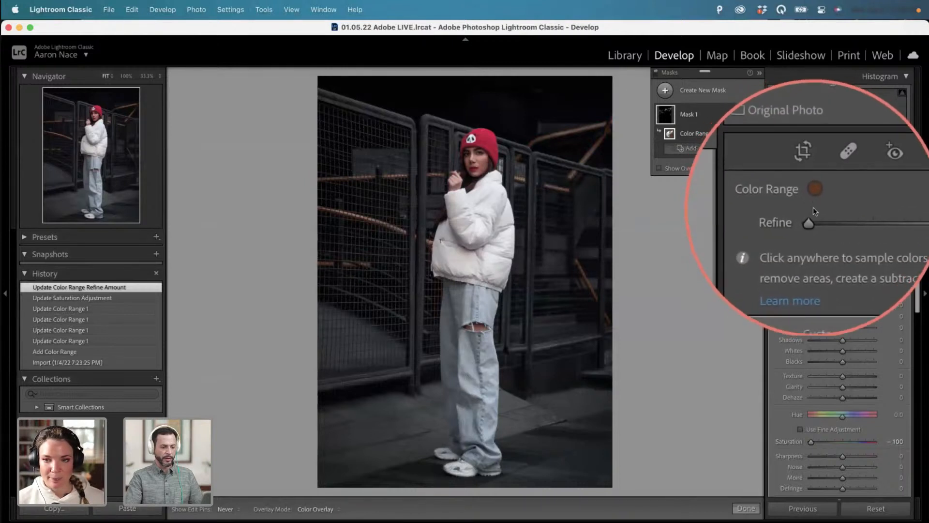
left_click_drag(824, 214, 886, 216)
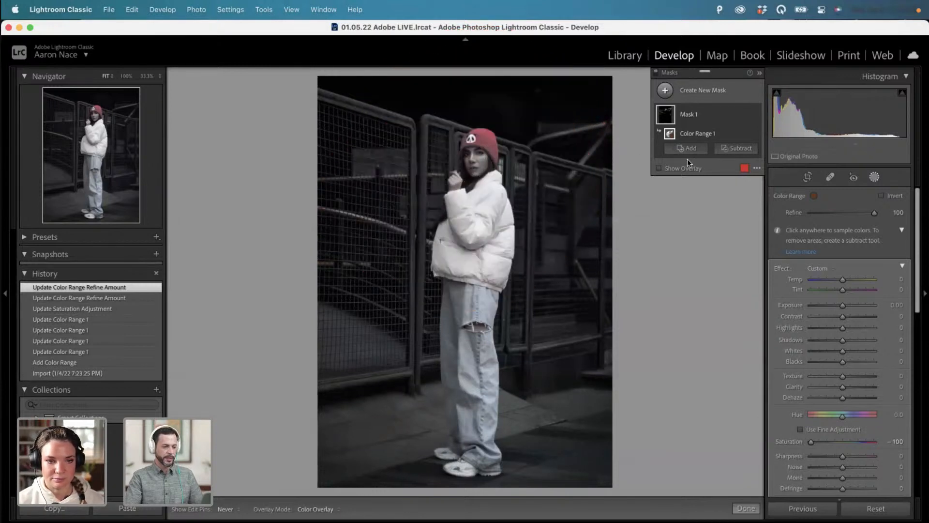
Subtract the subject from the color range mask with Select Subject and show the mask overlay.
left_click(730, 150)
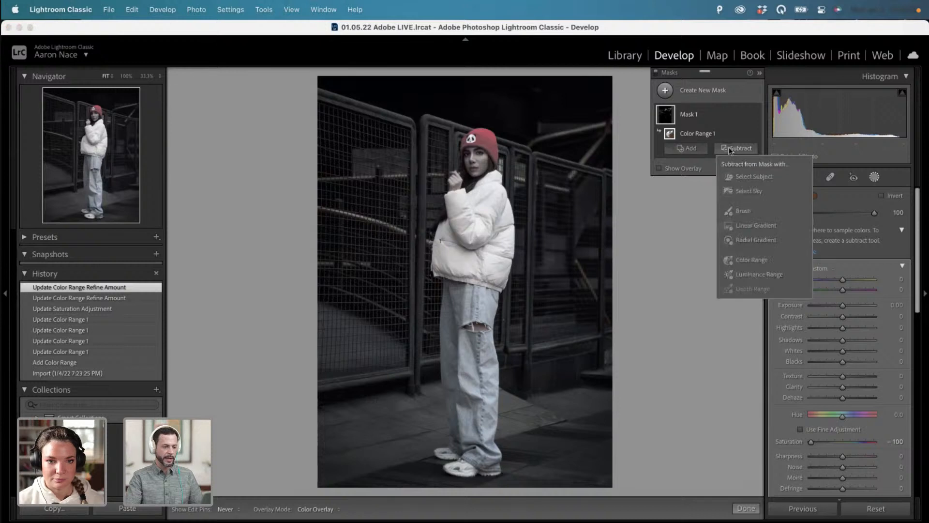
left_click(745, 176)
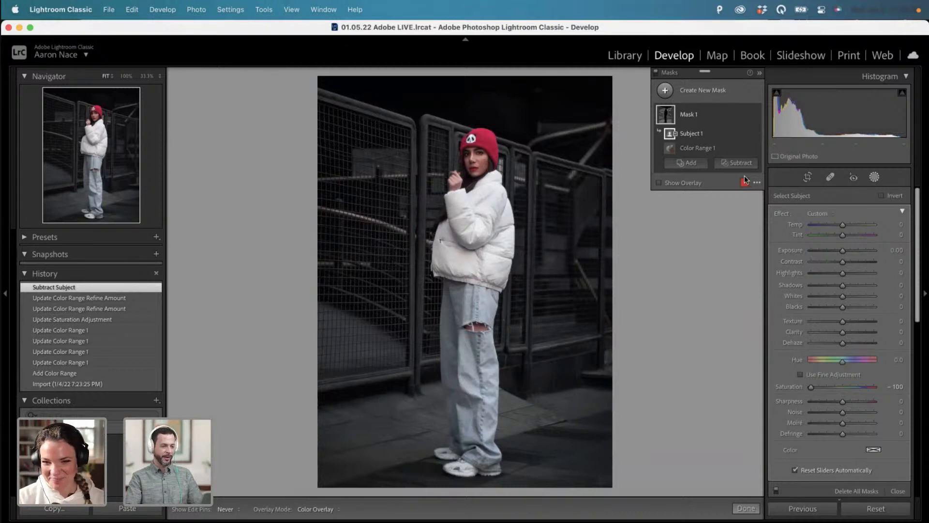
mouse_move(670, 118)
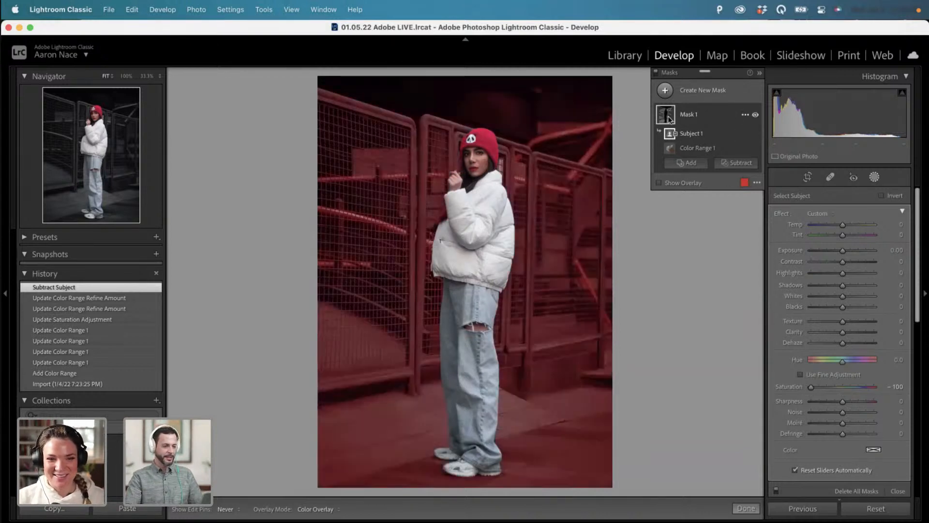
left_click(659, 182)
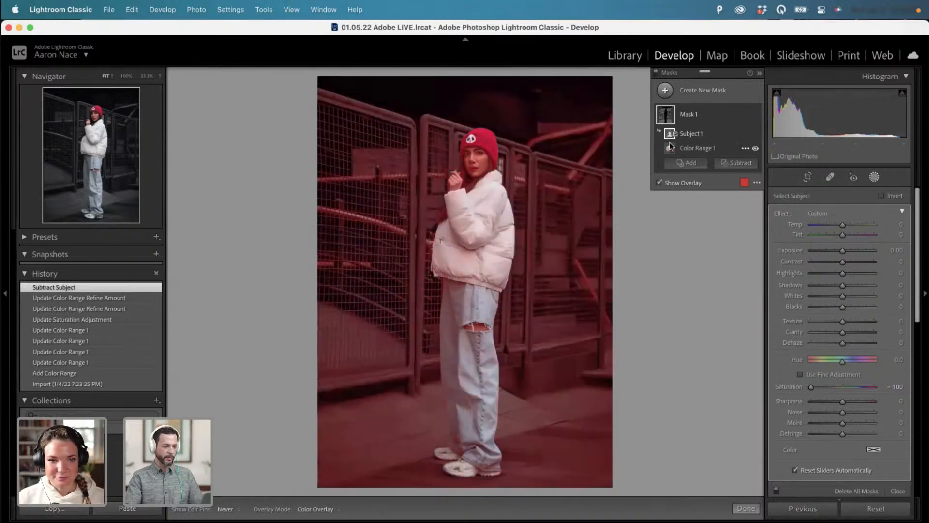
Display the mask overlay as White on Black, examine the Subject and Color Range components, and hide the overlay.
left_click(756, 182)
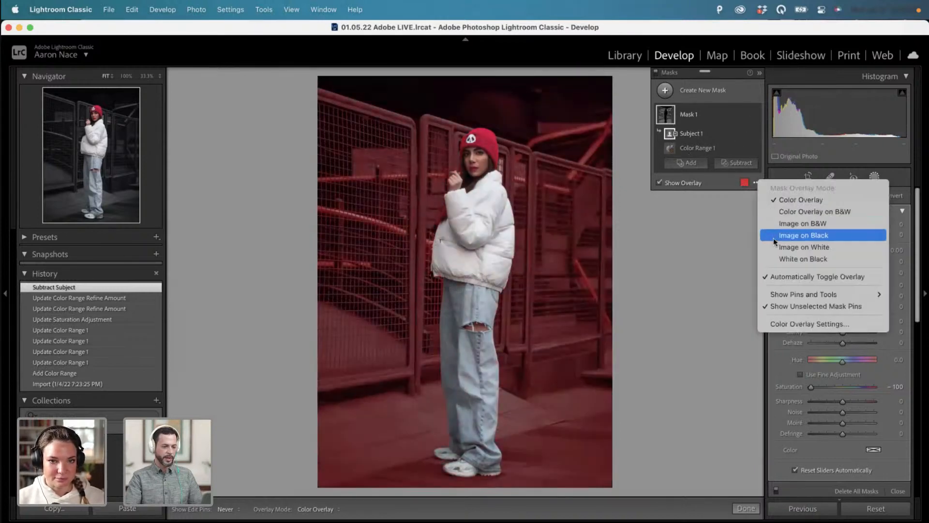
left_click(780, 258)
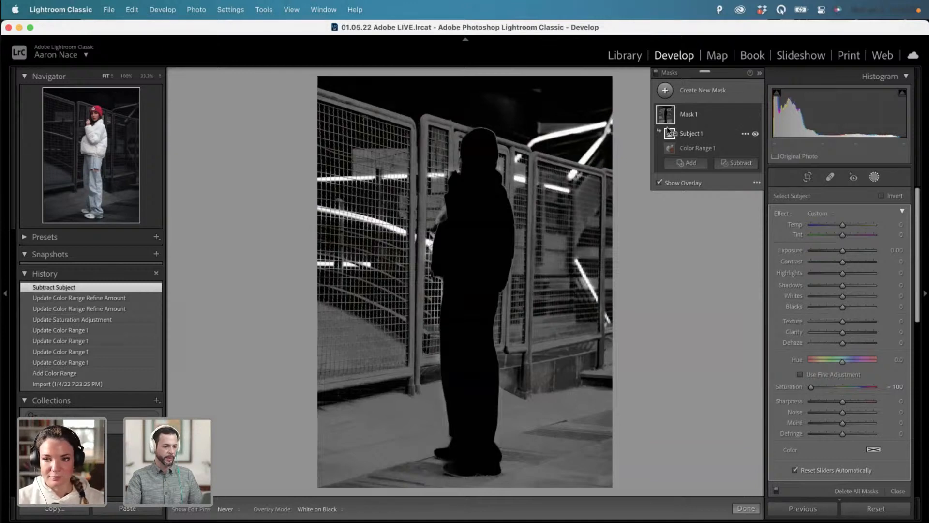
mouse_move(669, 133)
mouse_move(671, 149)
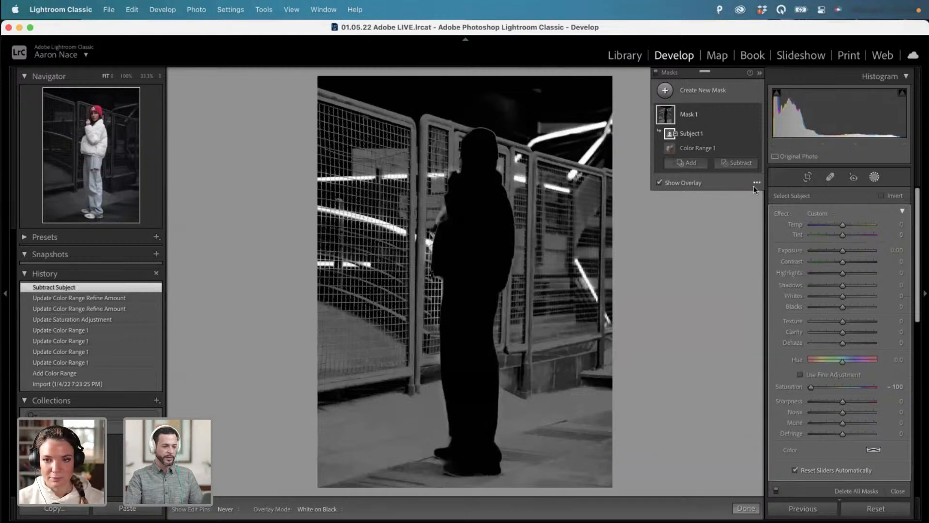
left_click(687, 185)
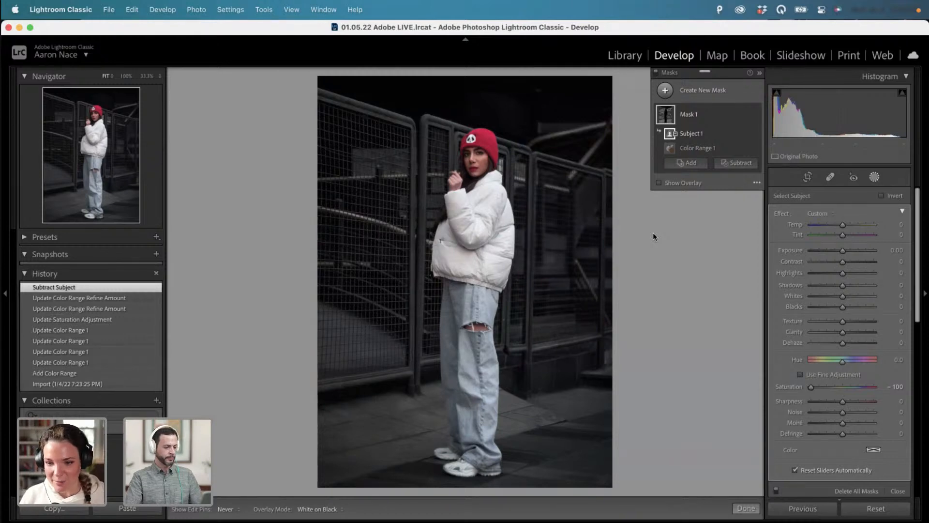
Browse the library grid for another sample photo and preview the man fastening a child's yellow bike helmet.
key("g")
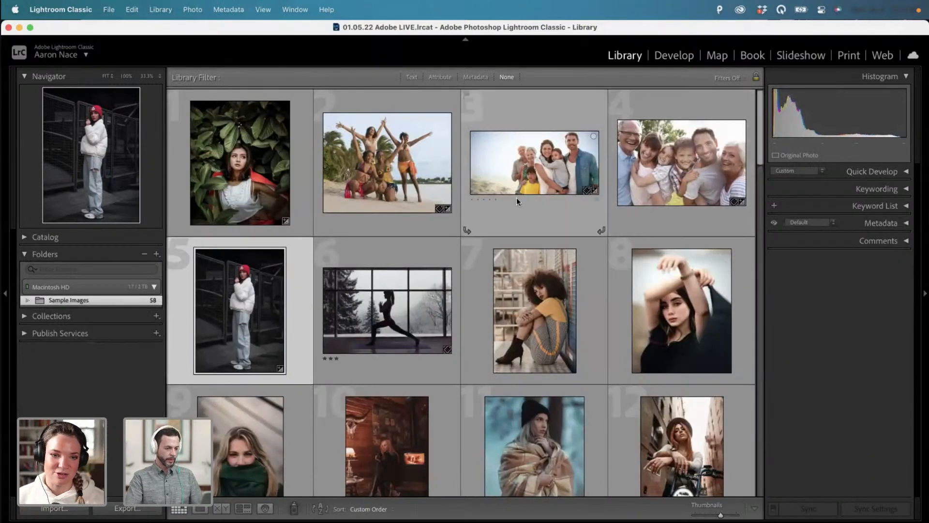
scroll(516, 197, "down", 6)
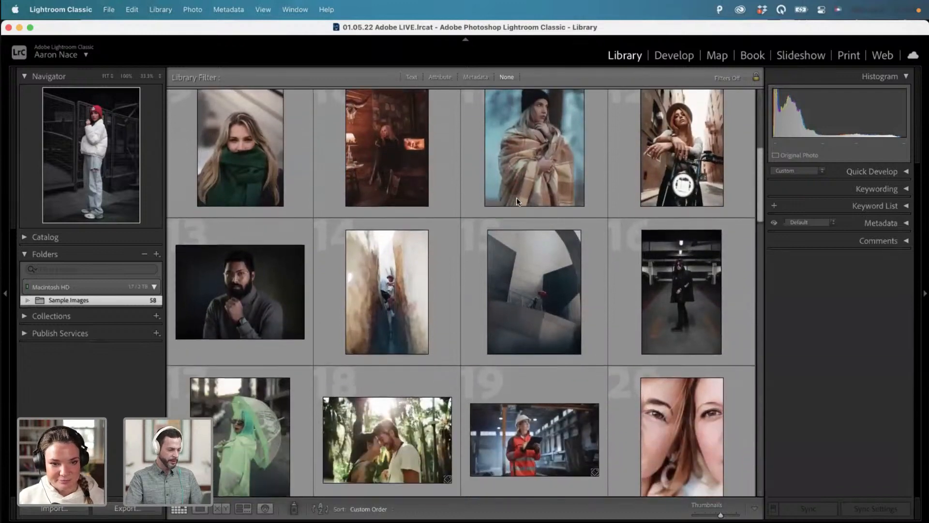
scroll(516, 197, "down", 6)
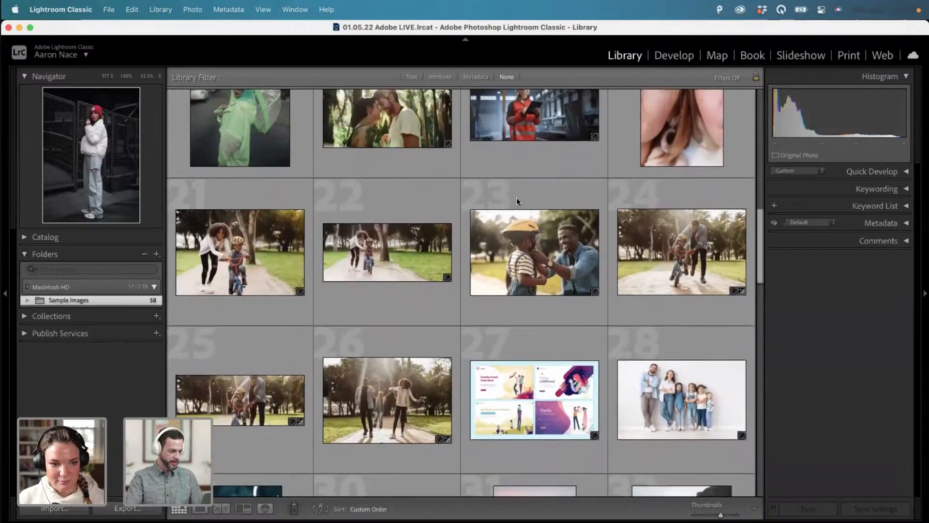
scroll(516, 198, "down", 4)
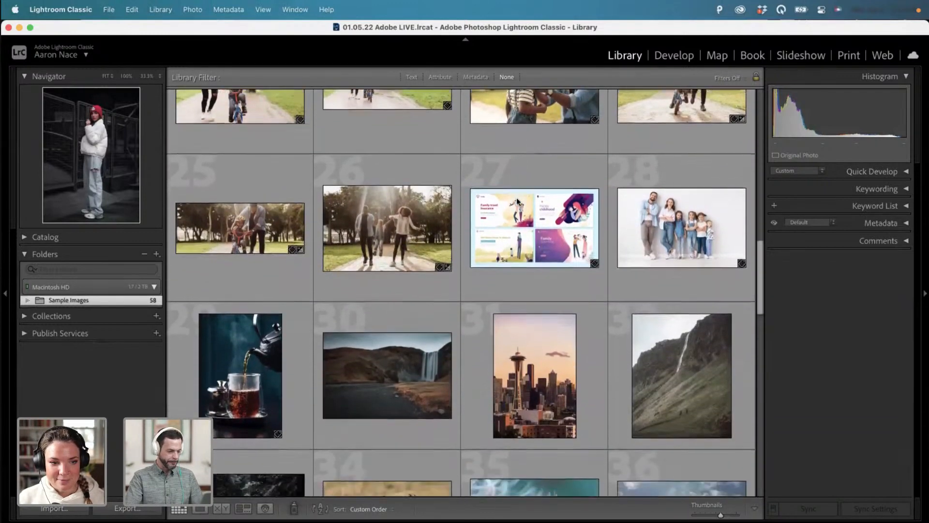
scroll(516, 198, "up", 2)
double_click(516, 197)
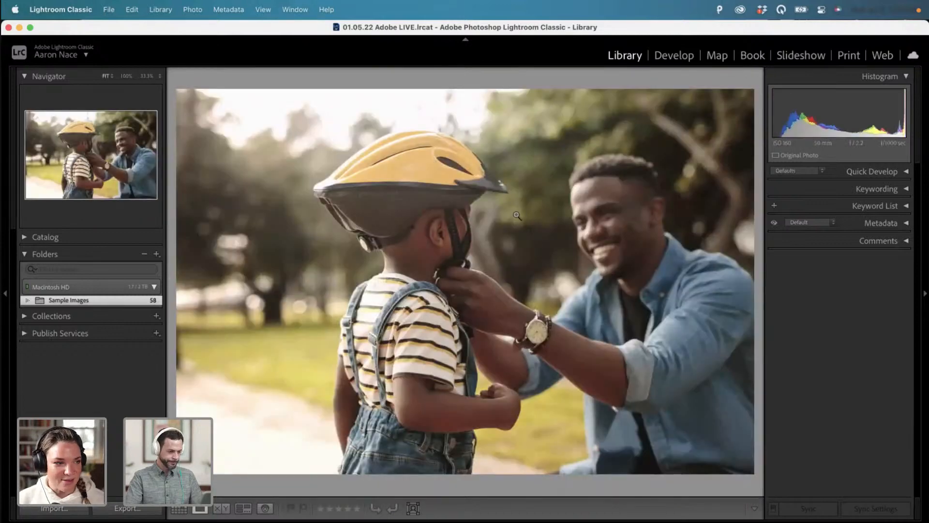
double_click(517, 215)
Browse the remaining library photos, inspect the smile of the woman in the white headwrap up close, and return to the start of the grid.
scroll(513, 216, "down", 5)
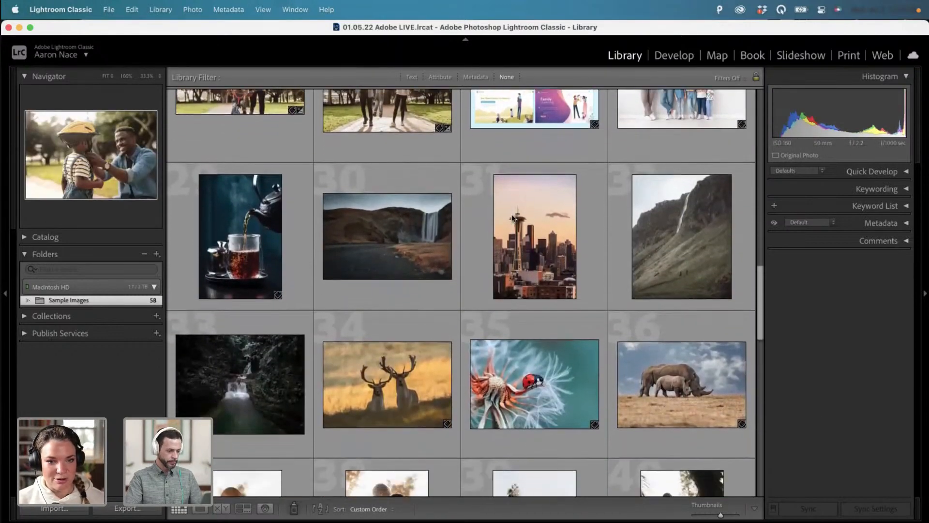
scroll(512, 217, "down", 5)
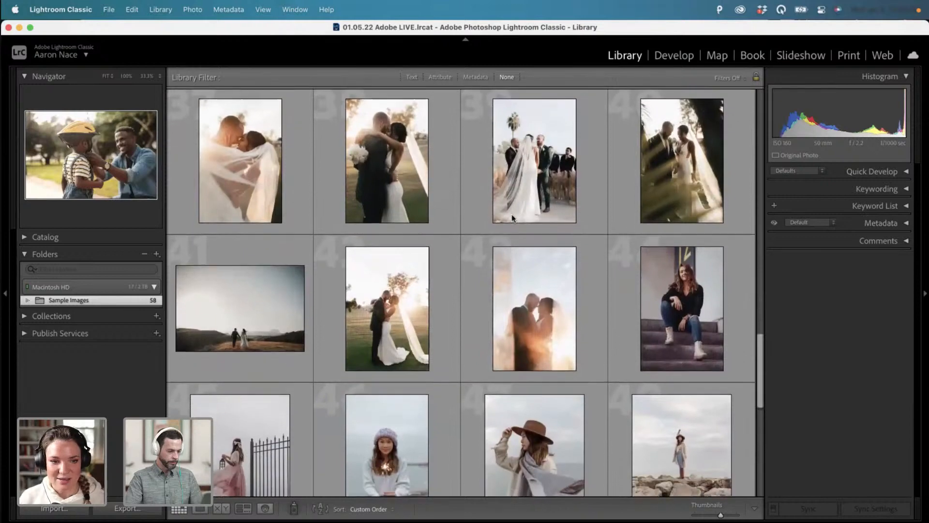
scroll(512, 217, "down", 5)
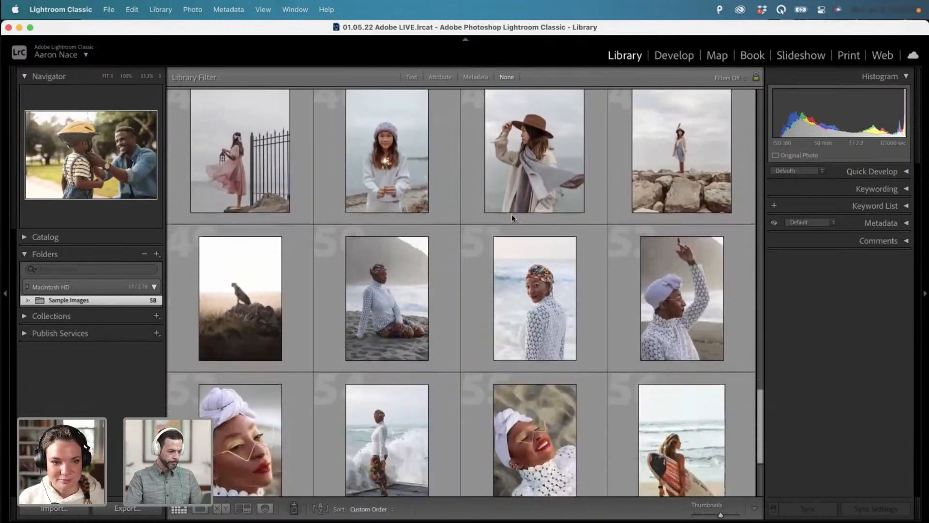
scroll(512, 214, "down", 2)
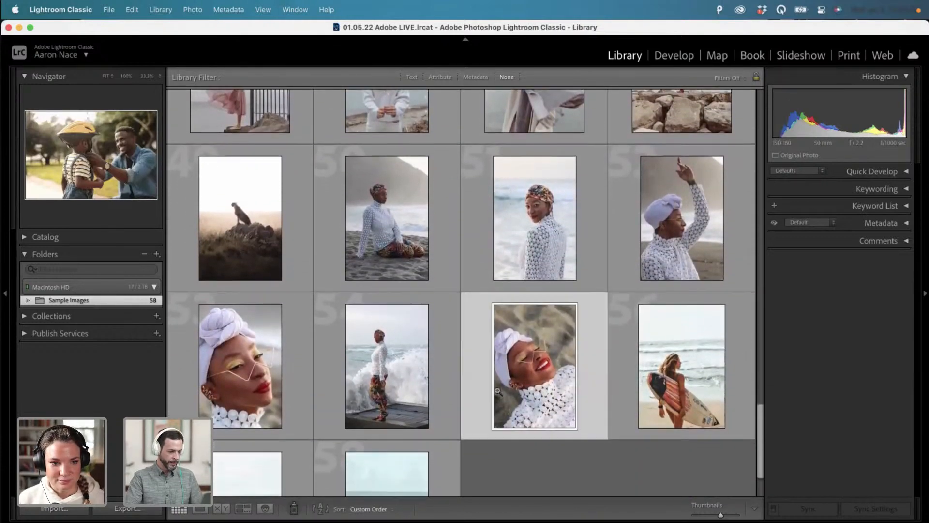
double_click(498, 391)
left_click(493, 293)
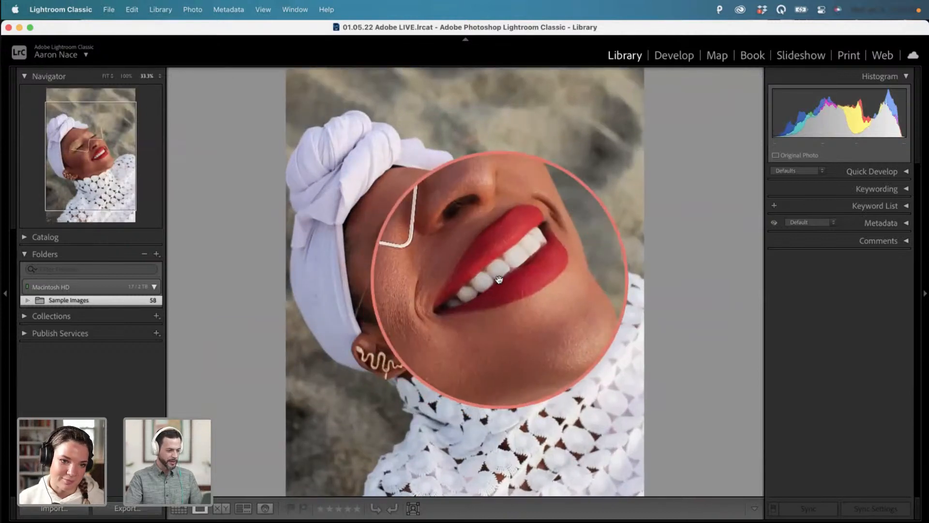
double_click(499, 280)
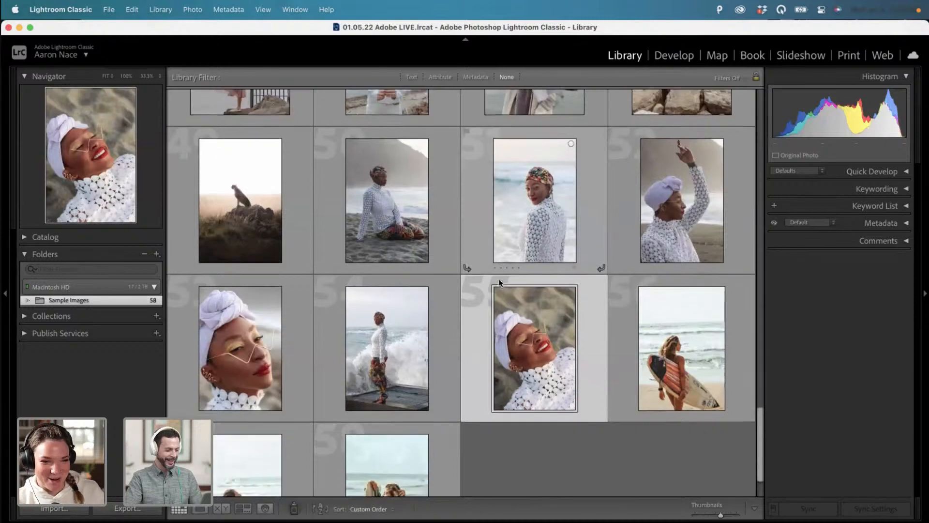
scroll(499, 282, "down", 2)
scroll(499, 283, "up", 15)
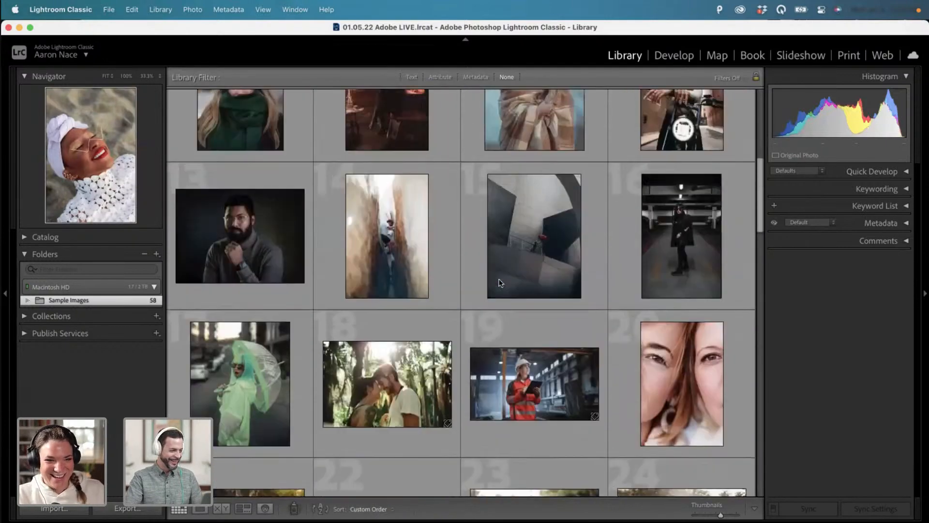
scroll(500, 282, "up", 5)
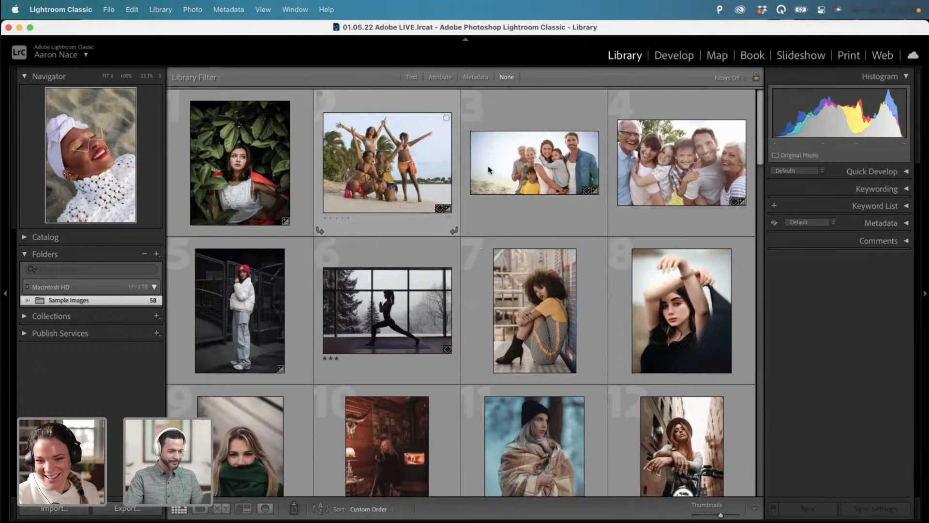
Preview the beach group photo and the smiling family portrait from the library, and open the family portrait in Develop.
double_click(387, 153)
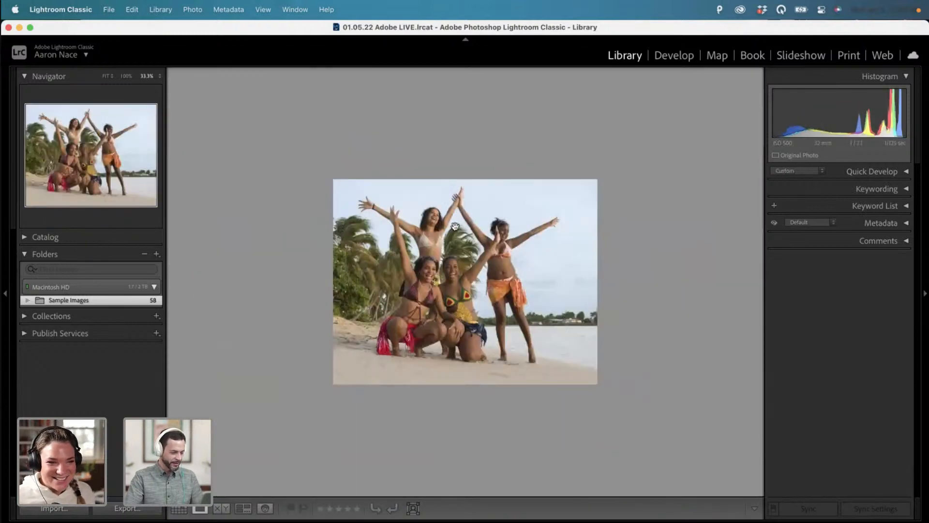
double_click(455, 226)
left_click(689, 150)
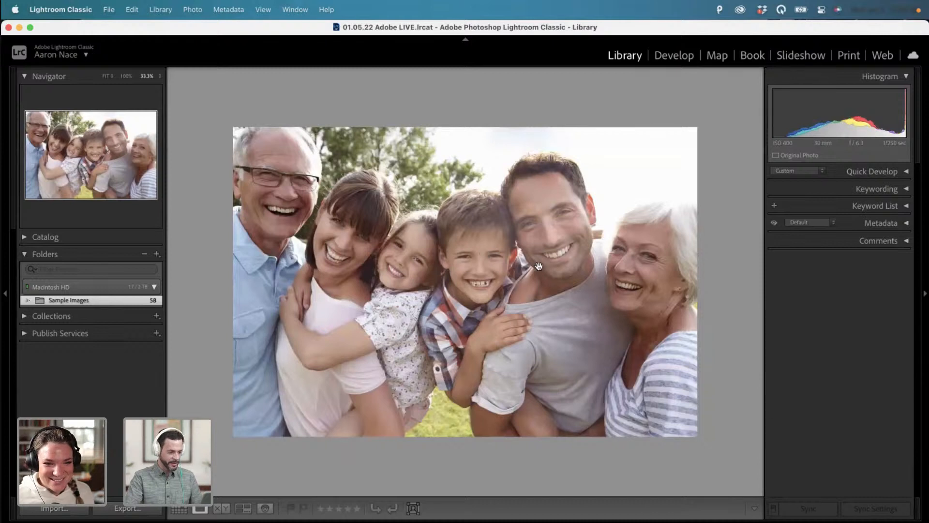
left_click(643, 303)
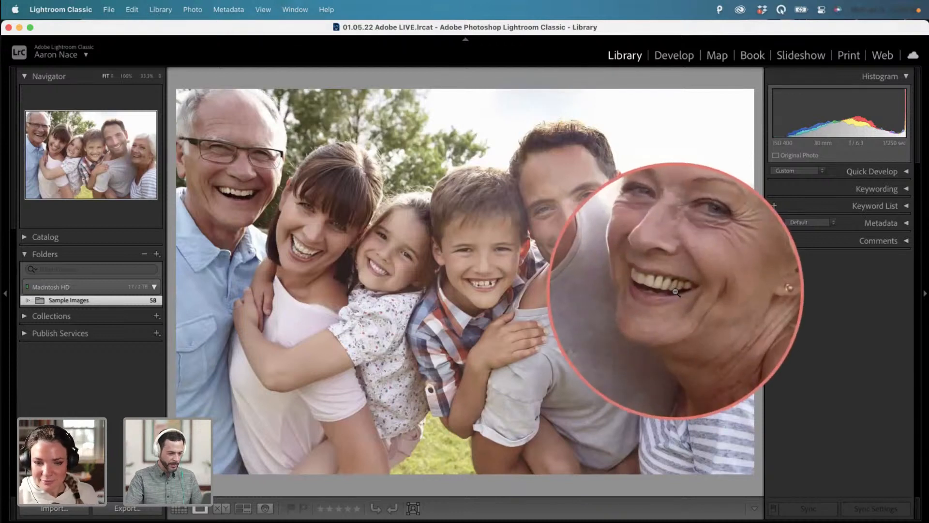
left_click(675, 293)
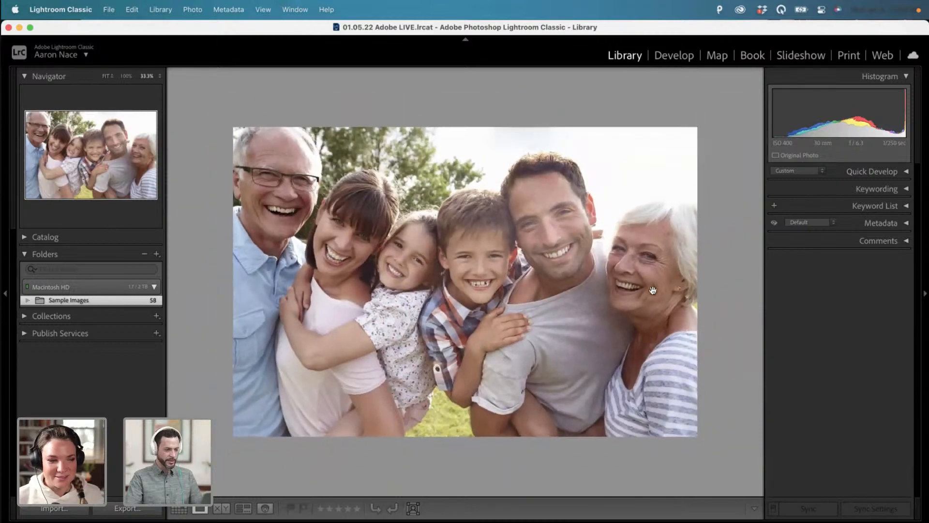
left_click(626, 290)
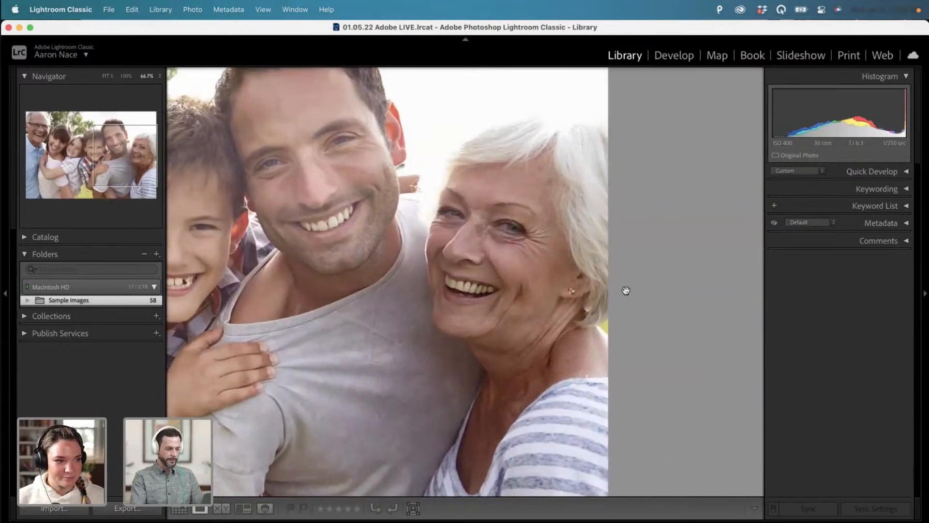
left_click(674, 56)
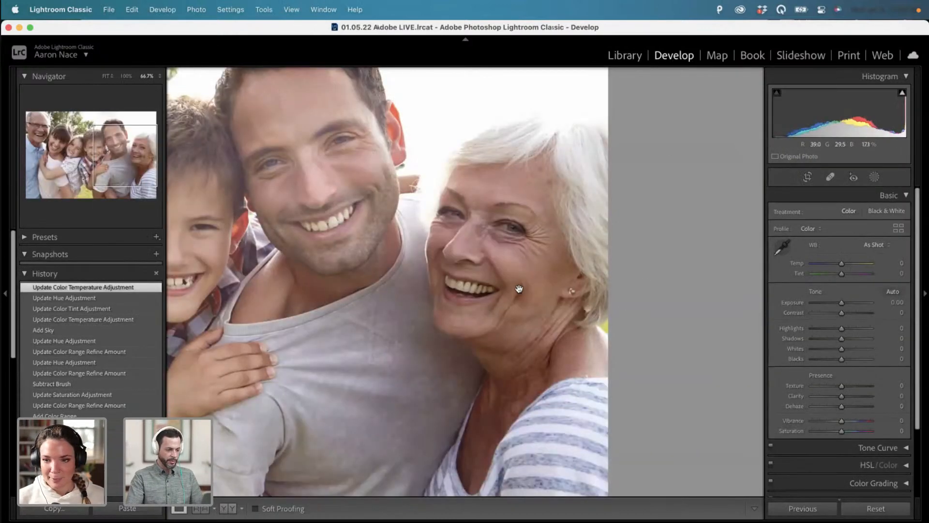
Inspect the older woman's teeth up close and return to the full view of the family portrait.
left_click(517, 289)
left_click(517, 288)
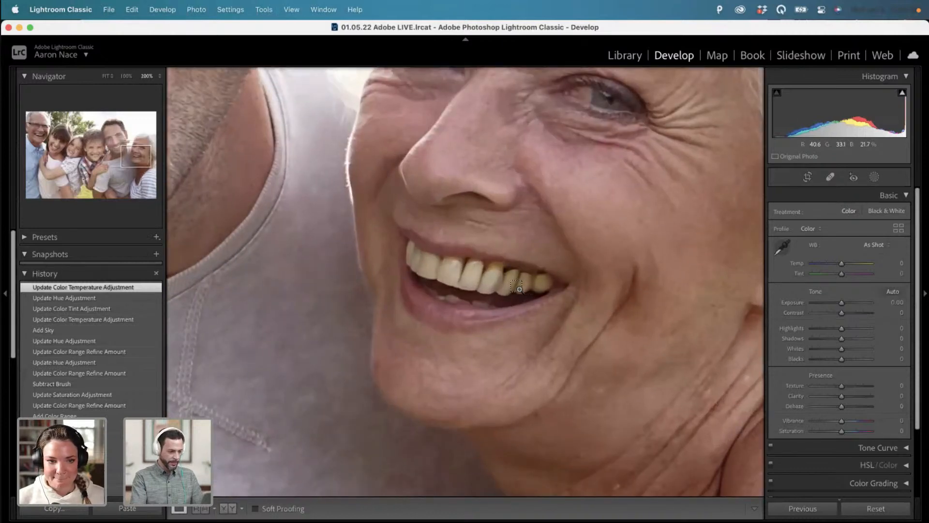
key("super+minus")
key("super+minus")
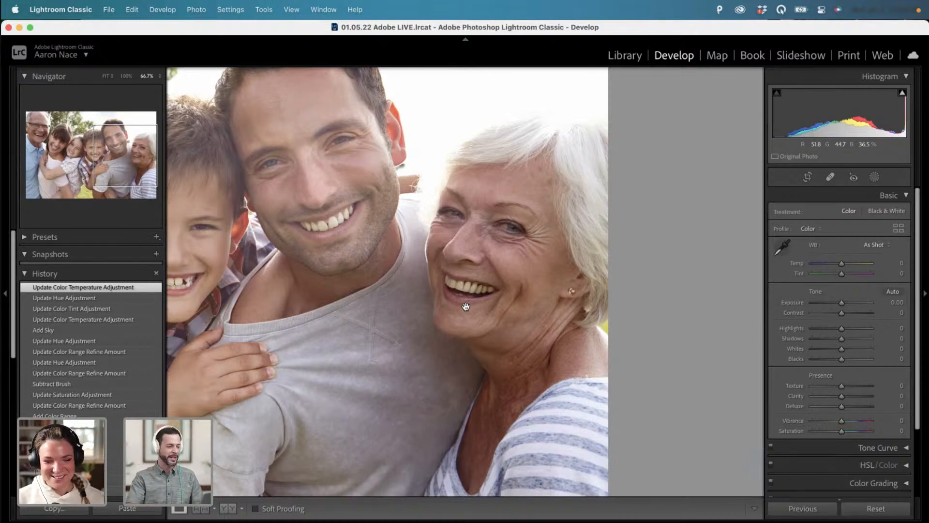
key("super+equal")
key("super+equal")
key("super+equal")
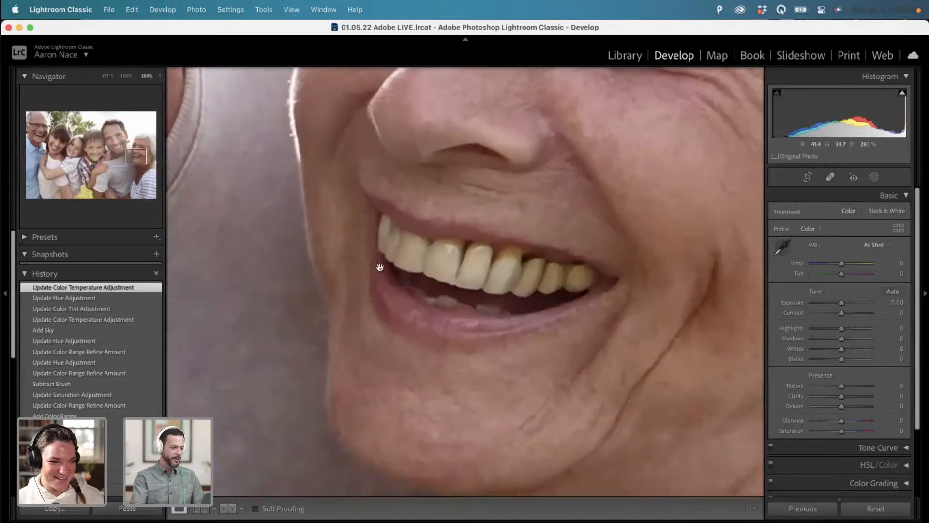
left_click(379, 266)
left_click(310, 214)
left_click(310, 214)
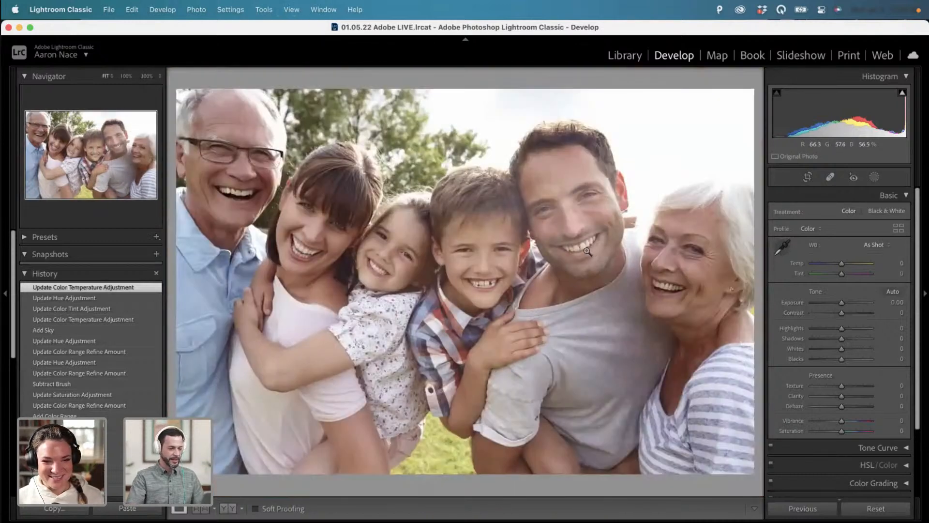
Open the masking tools and frame the man's teeth at 400% magnification.
left_click(879, 180)
key("z")
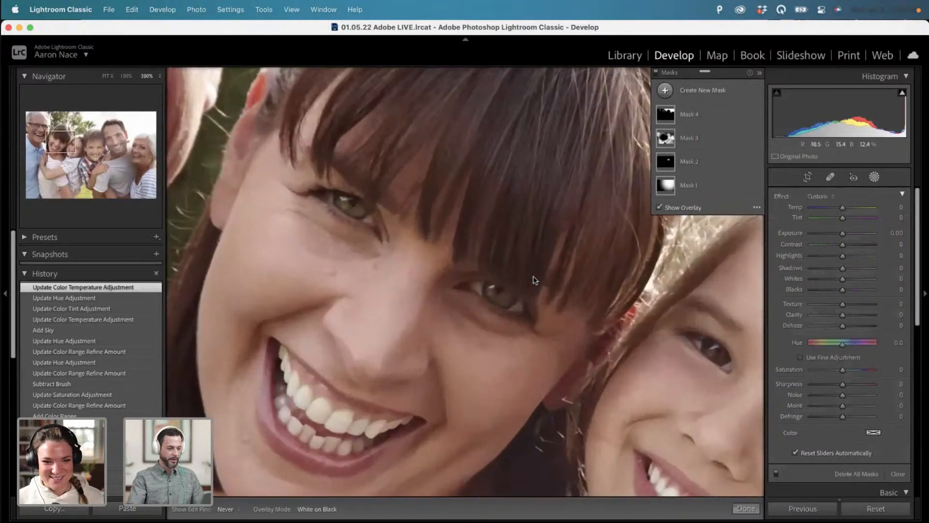
scroll(535, 290, "right", 10)
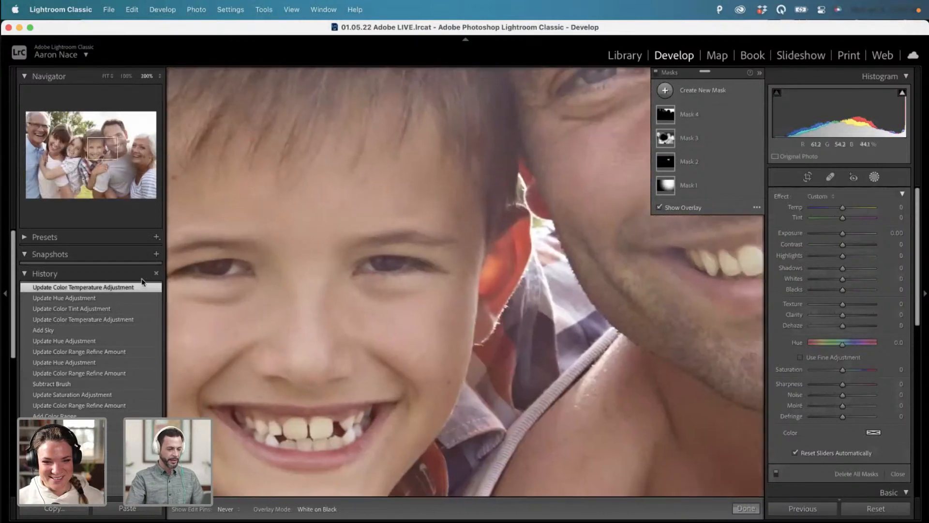
left_click_drag(453, 332, 101, 339)
key("super+equal")
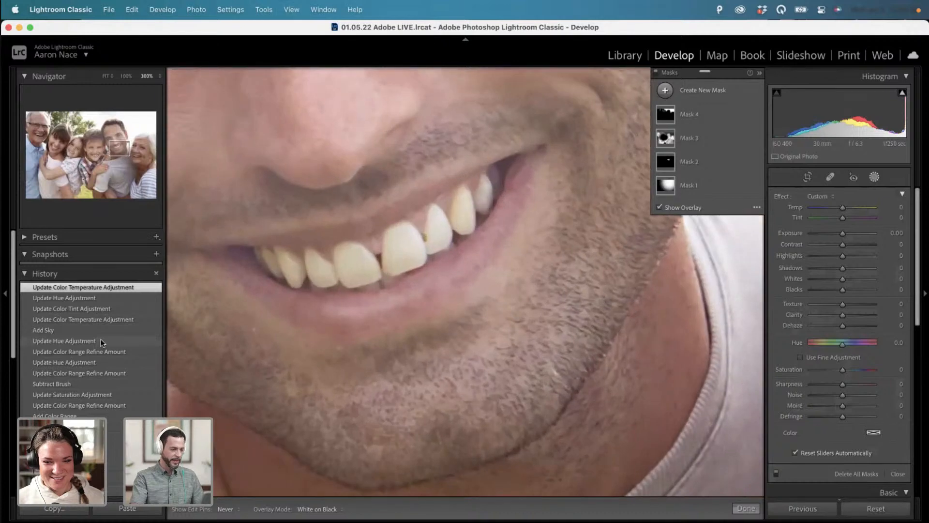
key("super+equal")
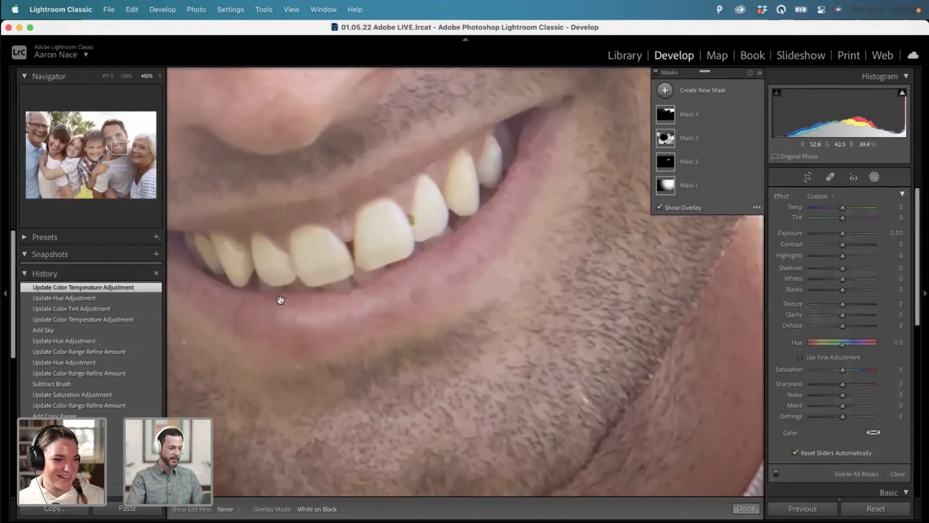
left_click_drag(280, 300, 349, 364)
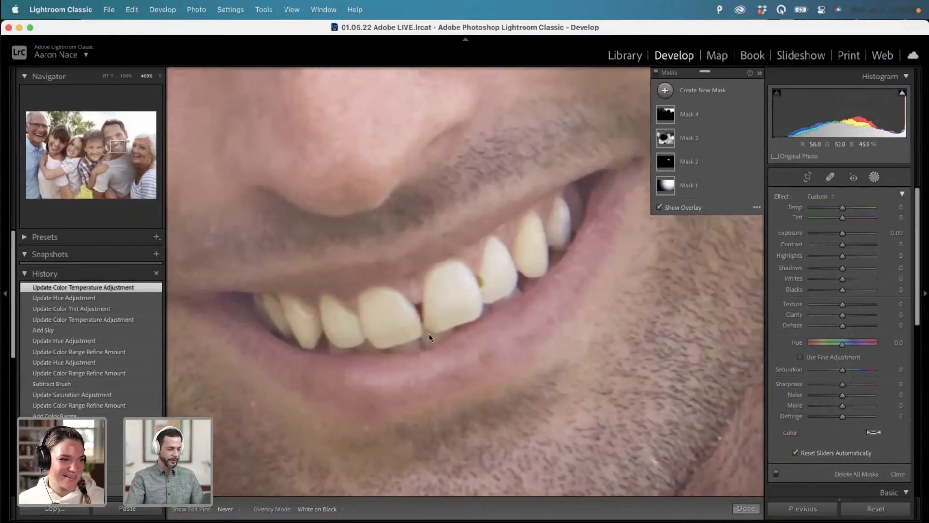
left_click_drag(409, 358, 436, 331)
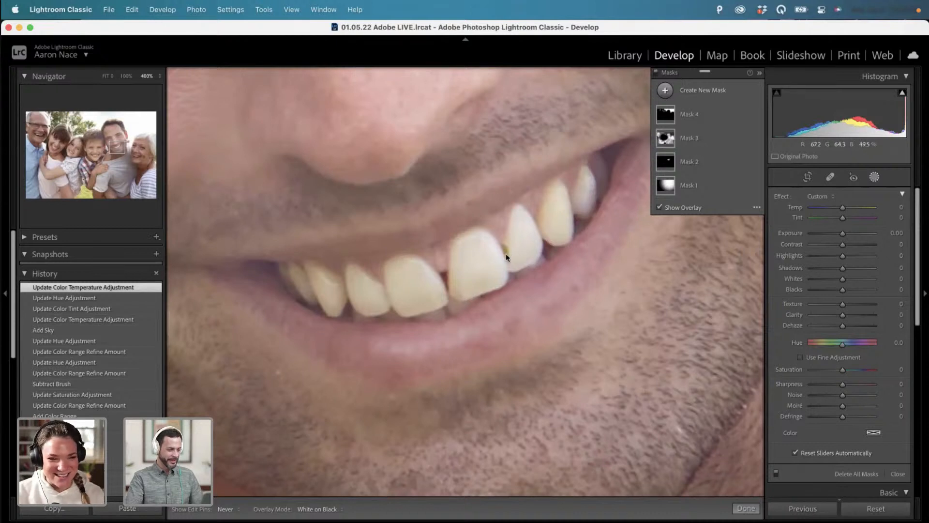
key("ctrl+z")
key("ctrl+z")
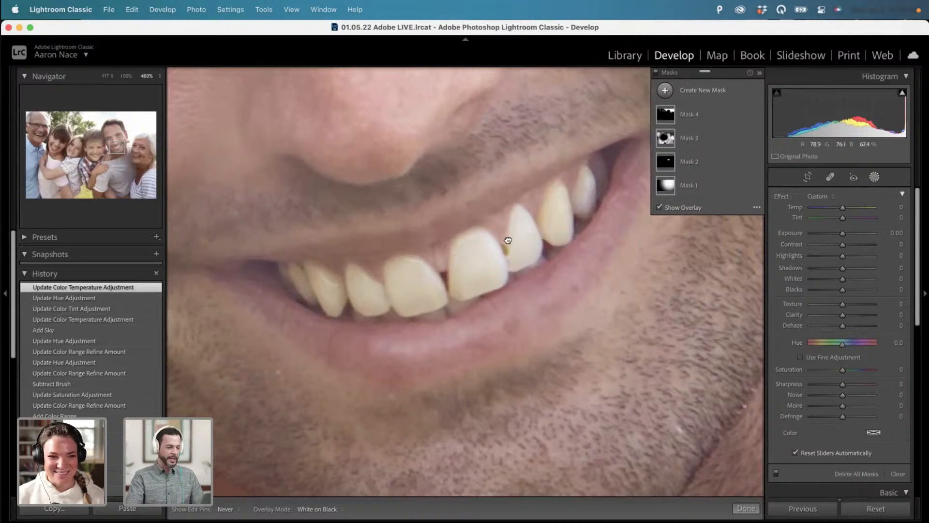
left_click_drag(506, 242, 508, 263)
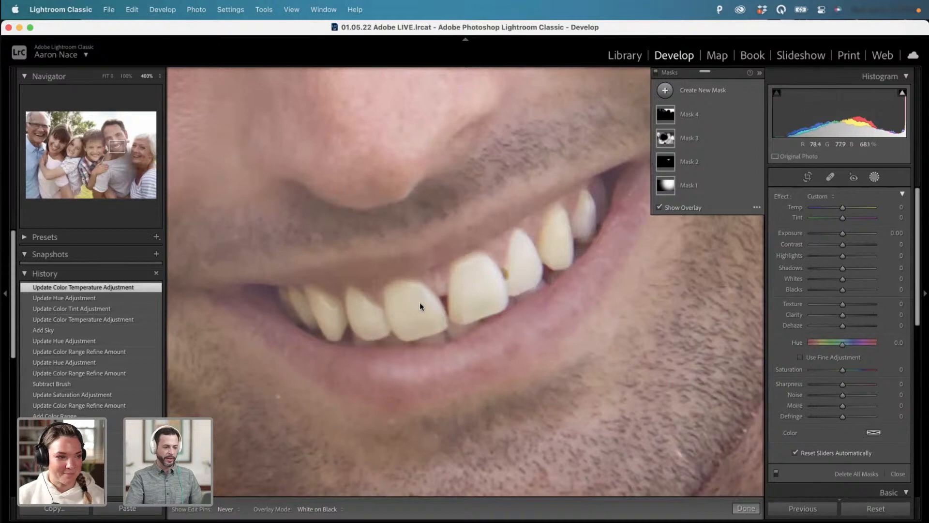
Create a new Brush mask and start painting over the man's teeth.
left_click(666, 91)
left_click(715, 144)
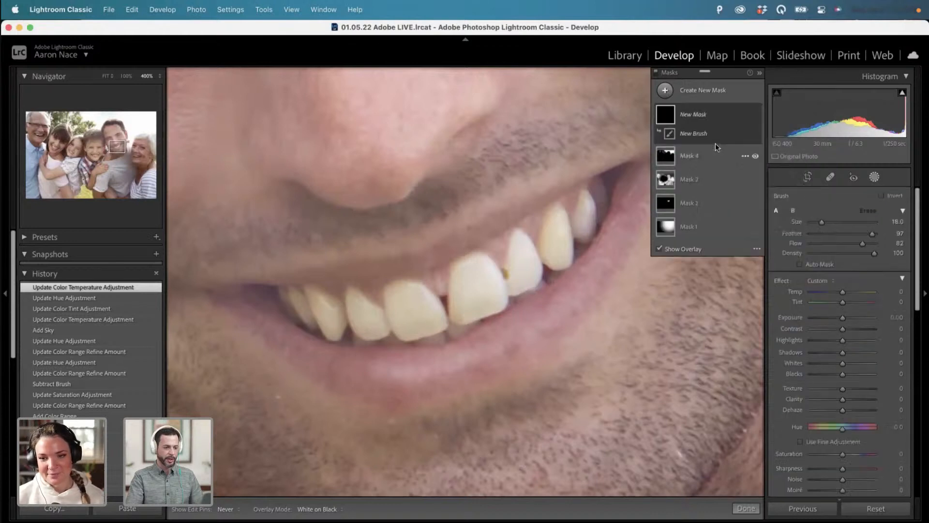
mouse_move(484, 278)
left_mouse_down()
mouse_move(595, 251)
mouse_move(493, 291)
left_mouse_up()
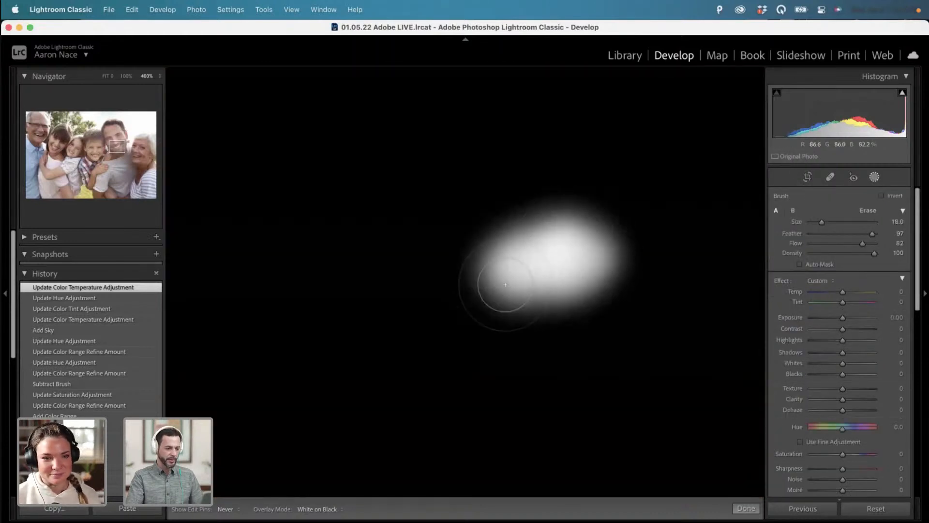
Switch the mask overlay mode to Color Overlay and change the overlay color to blue.
left_click(756, 263)
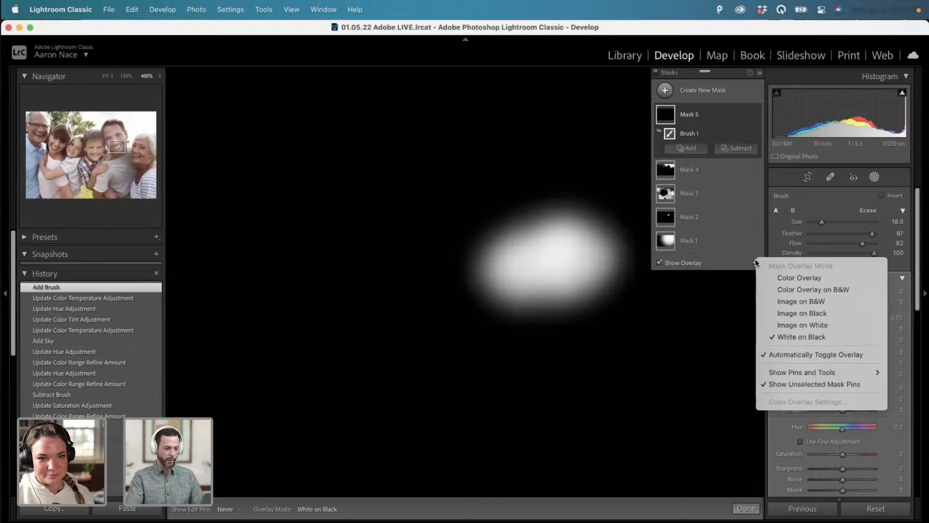
left_click(774, 276)
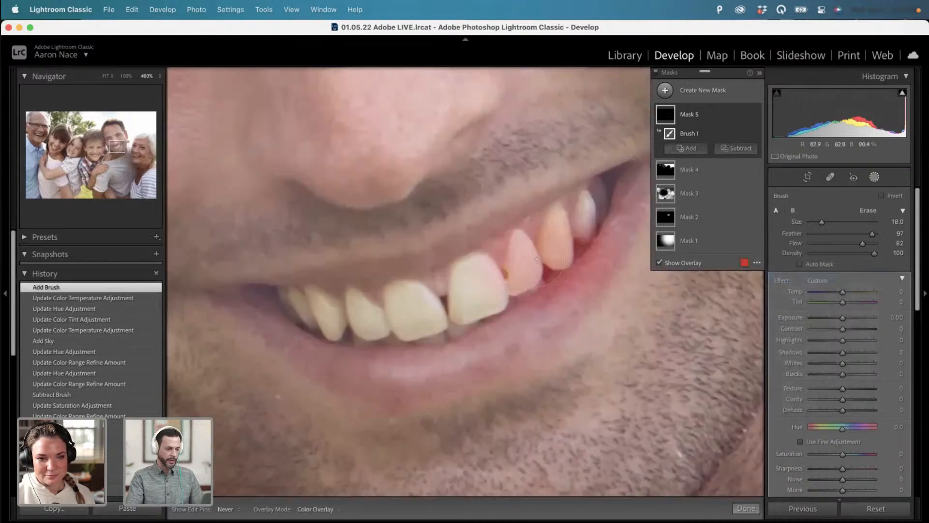
left_click(745, 263)
left_click(494, 303)
left_click_drag(494, 304, 495, 296)
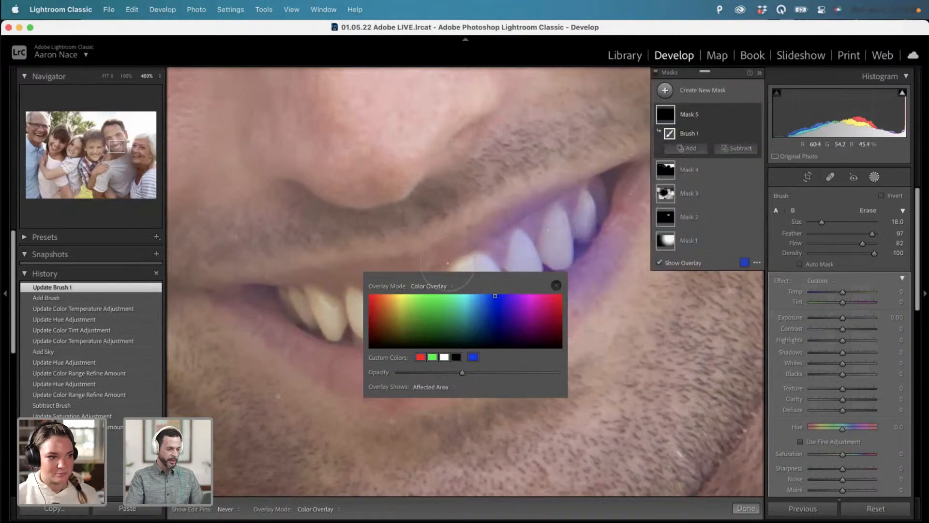
left_click(556, 285)
Paint the brush mask across the remaining teeth so it covers the man's whole smile.
mouse_move(566, 244)
left_mouse_down()
mouse_move(592, 218)
mouse_move(538, 263)
mouse_move(458, 299)
mouse_move(341, 320)
mouse_move(273, 308)
mouse_move(484, 323)
mouse_move(368, 336)
mouse_move(588, 208)
mouse_move(473, 310)
left_mouse_up()
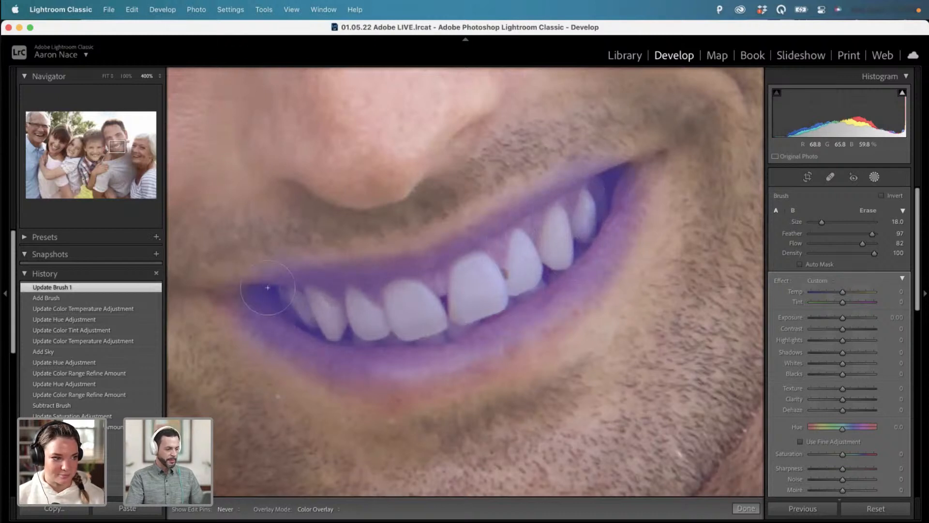
left_click_drag(585, 206, 587, 203)
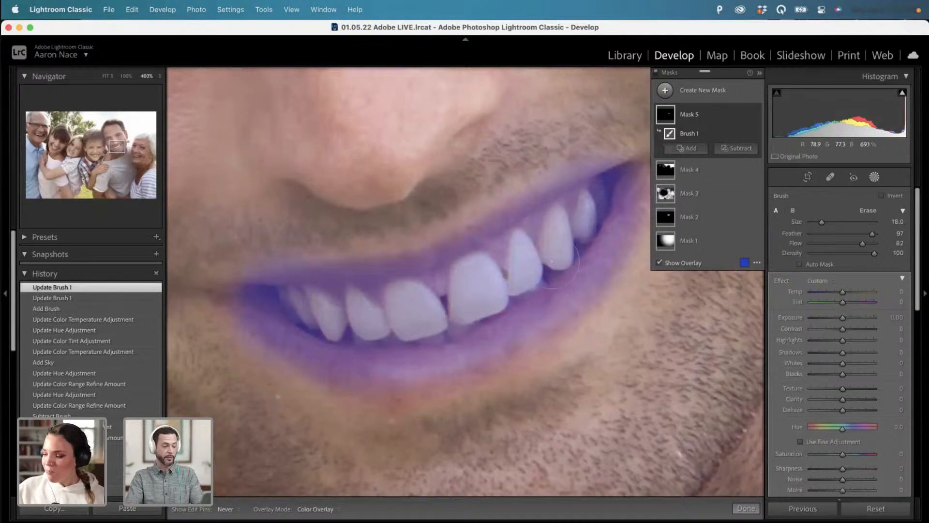
Intersect the teeth brush mask with a Color Range sampled from several spots on the man's teeth.
left_click(744, 116)
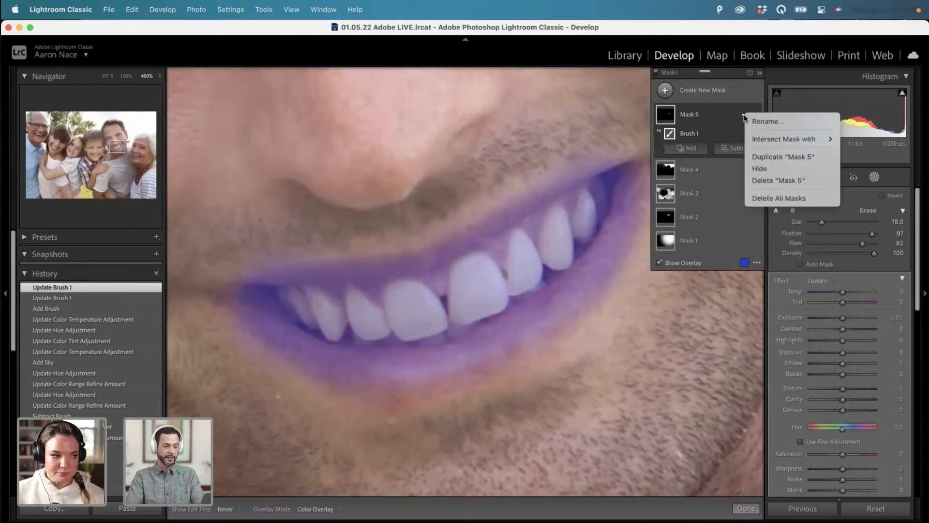
mouse_move(771, 141)
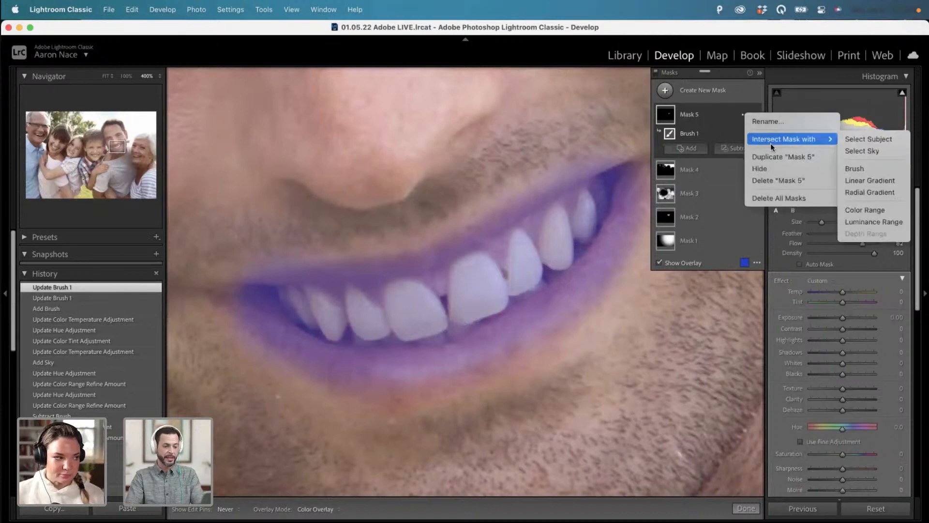
left_click(861, 213)
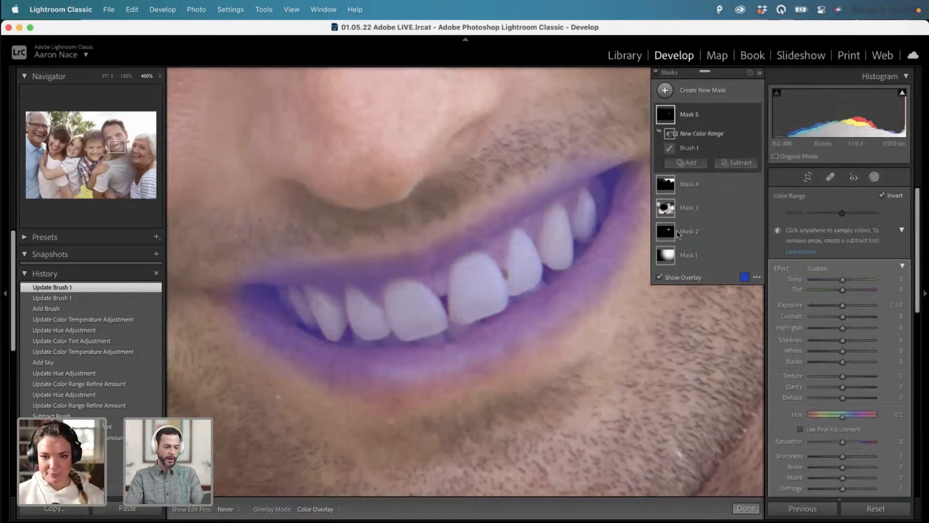
left_click(552, 239)
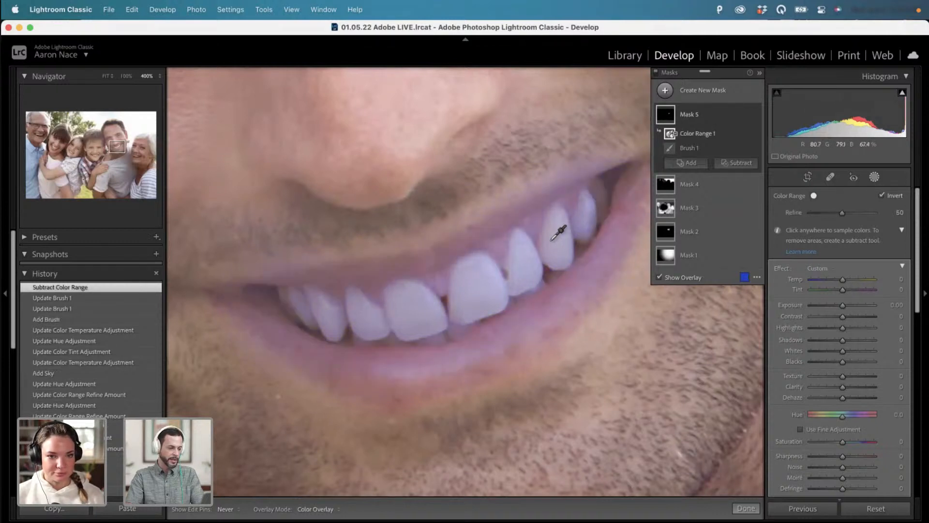
left_click(562, 248)
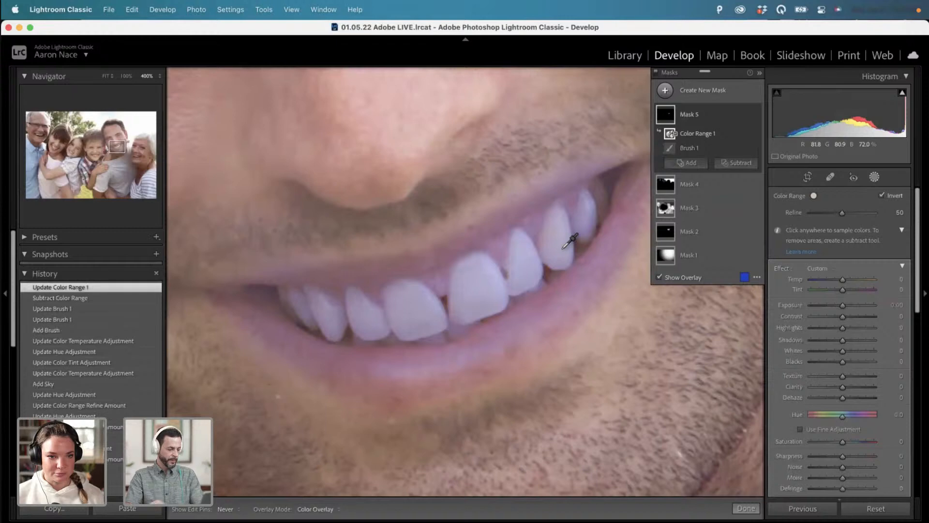
left_click(563, 227)
left_click(557, 224)
left_click(528, 267)
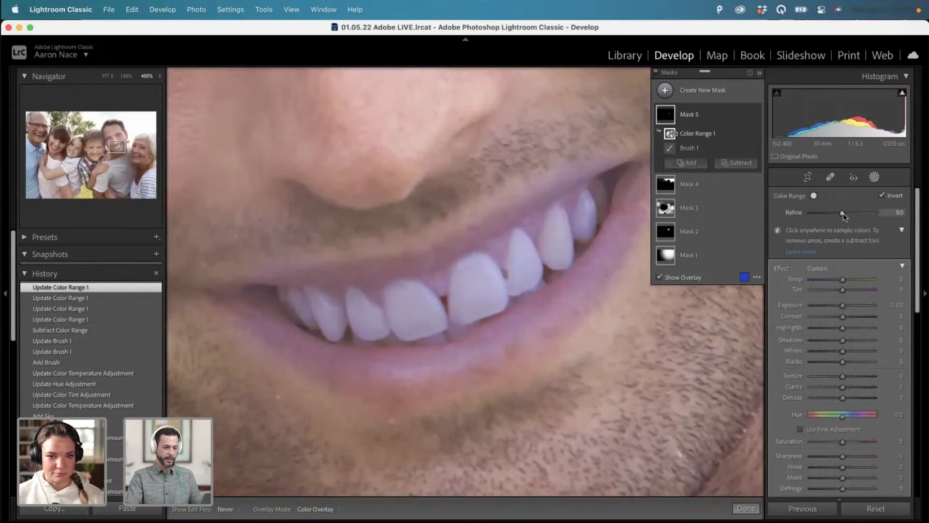
Compare the color range with Invert off and on, keep it inverted, and set Refine to 37.
mouse_move(843, 213)
left_mouse_down()
mouse_move(831, 213)
mouse_move(870, 212)
mouse_move(826, 214)
mouse_move(836, 214)
left_mouse_up()
left_click(882, 196)
left_click(882, 196)
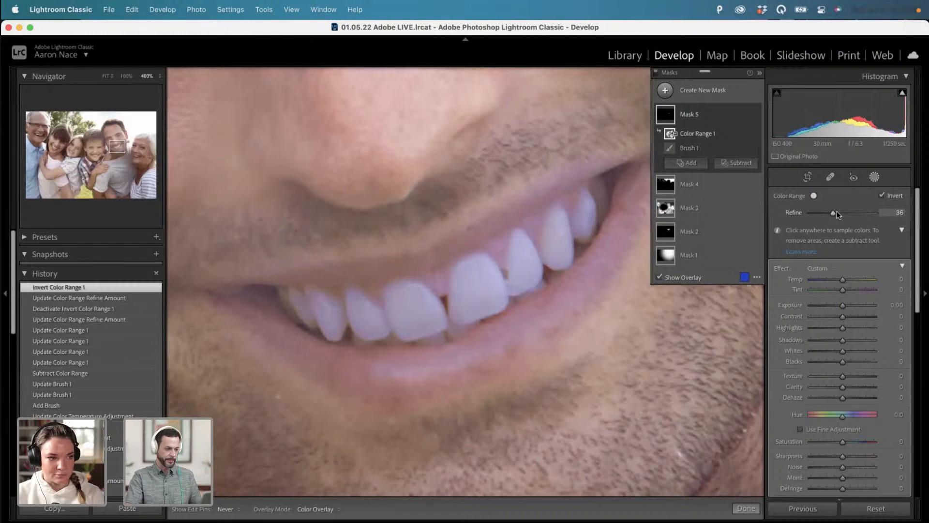
left_click_drag(838, 213, 837, 213)
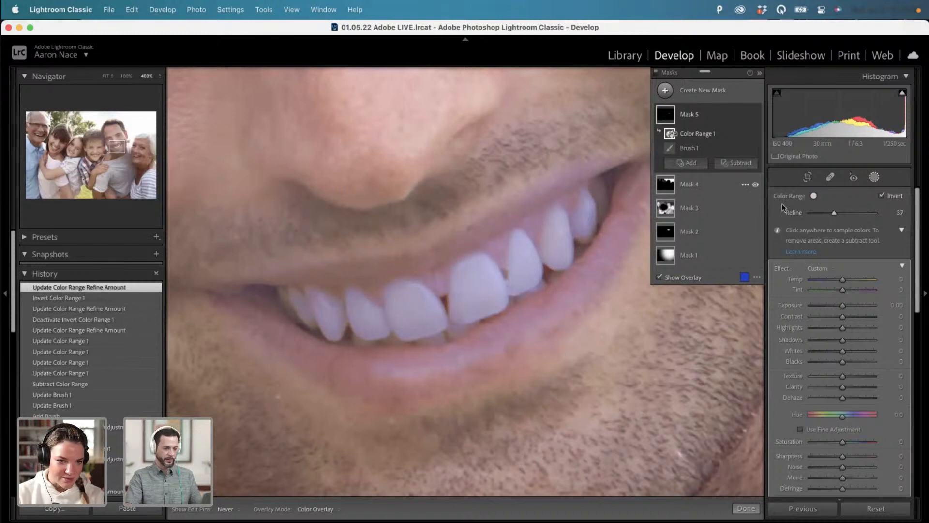
Hide the mask overlay and whiten the teeth with Saturation at -29 and Exposure at 0.06.
left_click(681, 277)
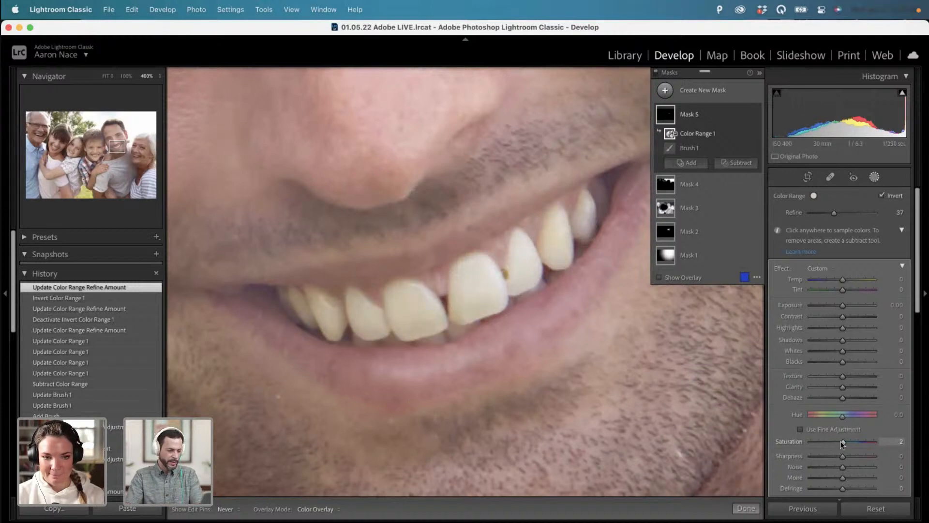
mouse_move(842, 442)
left_mouse_down()
mouse_move(807, 442)
mouse_move(831, 441)
left_mouse_up()
left_click_drag(845, 304, 846, 303)
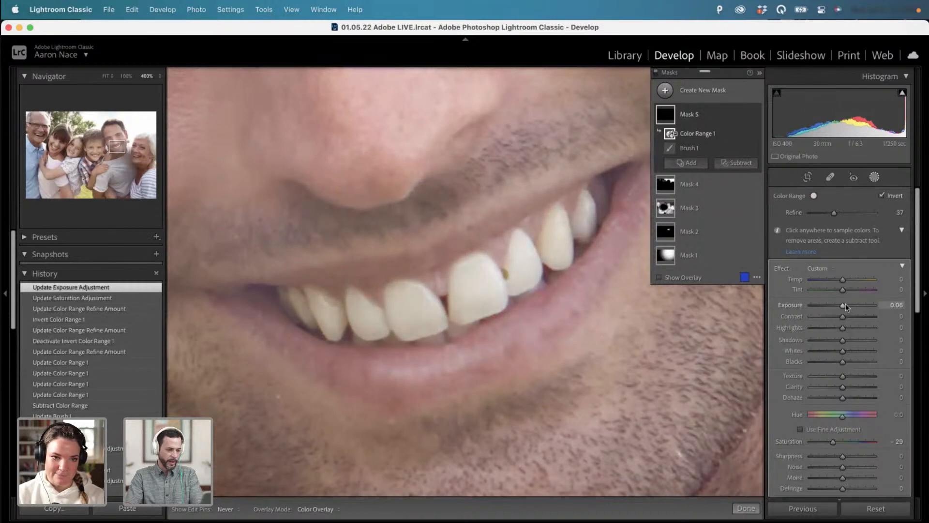
Set the teeth mask's Shadows to 34 and Temp to -10, comparing the smile with Mask 5 hidden and shown.
left_click_drag(843, 340, 853, 339)
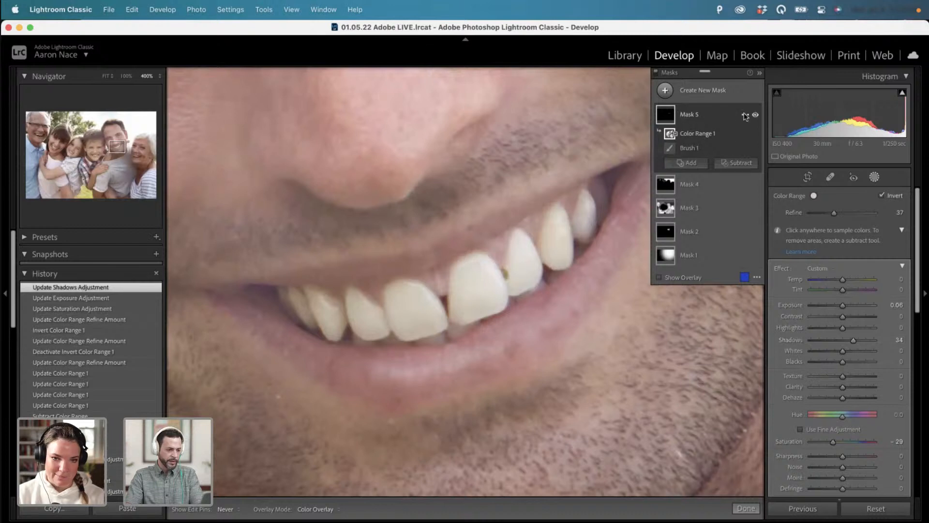
left_click(756, 115)
left_click(755, 116)
left_click(755, 116)
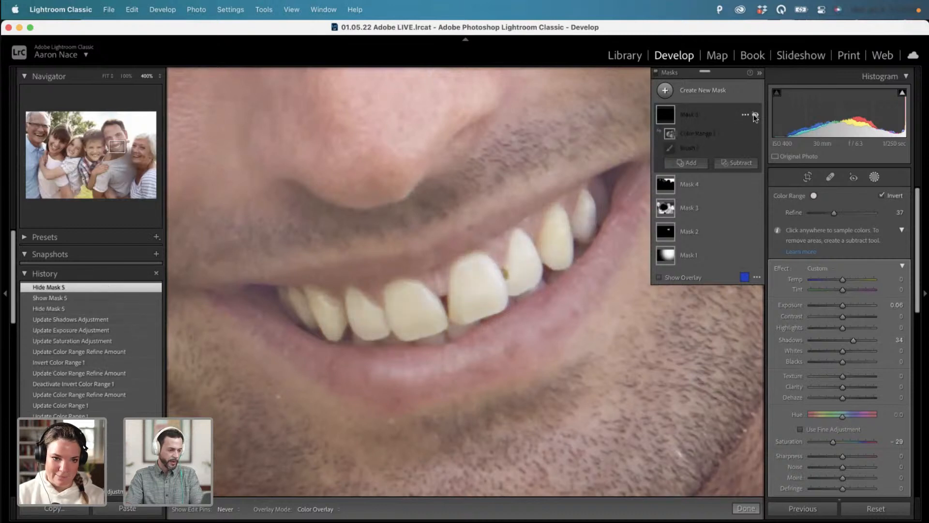
left_click(756, 116)
left_click(755, 116)
left_click(755, 116)
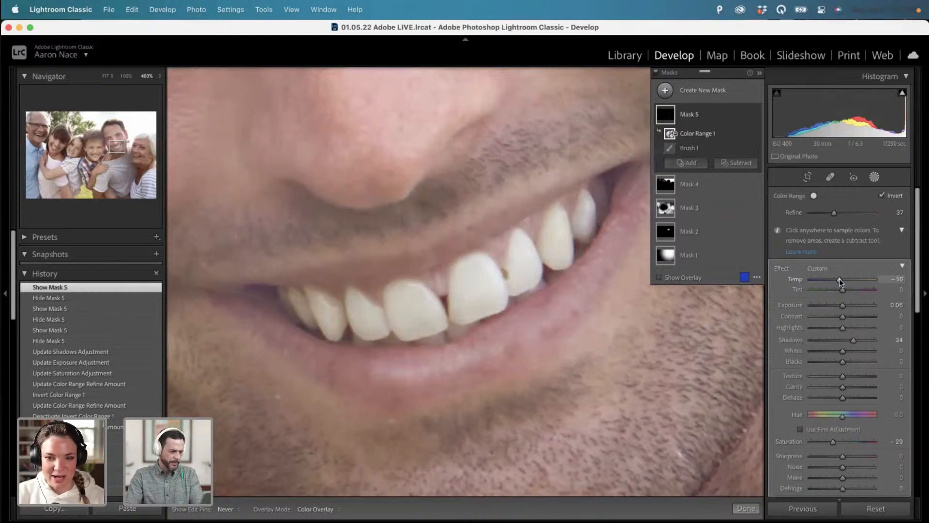
left_click_drag(839, 278, 839, 278)
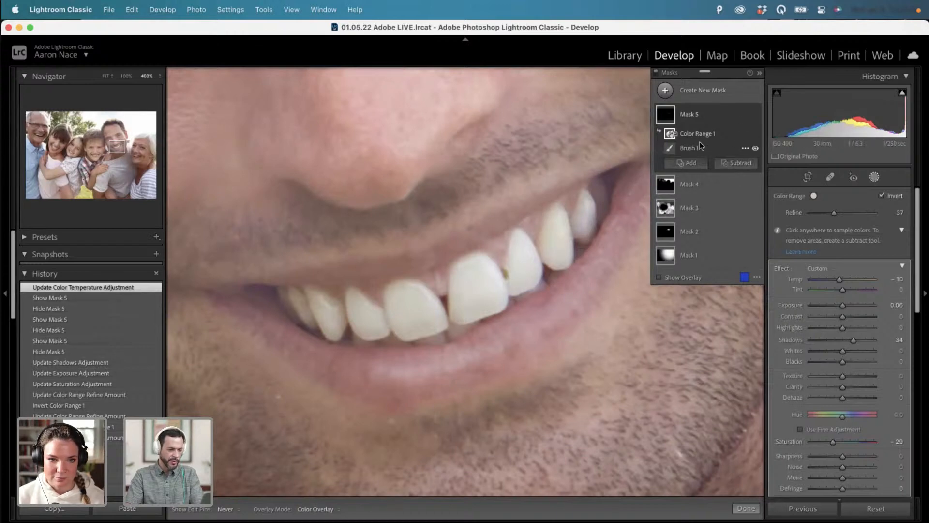
Subtract a Color Range sampled at the dark corner of the mouth from Mask 5, and compare the mask hidden and shown.
mouse_move(675, 135)
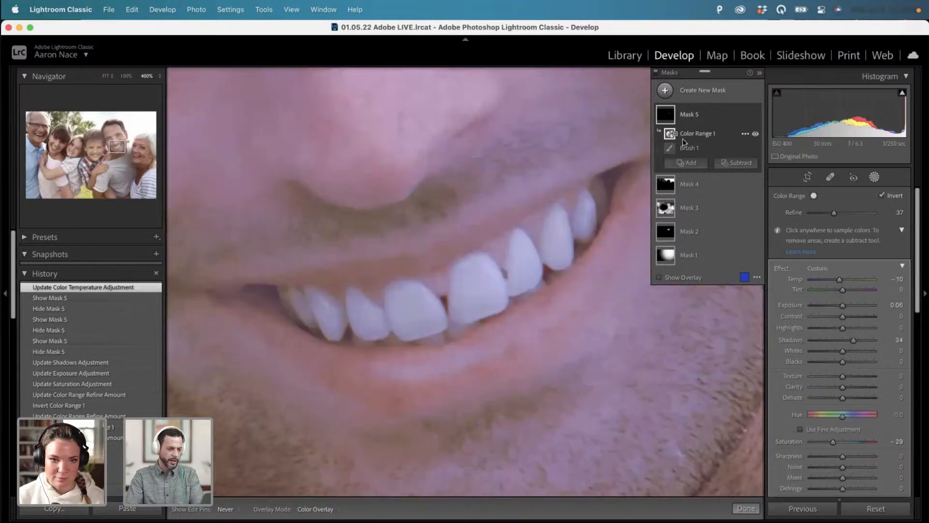
left_click(734, 164)
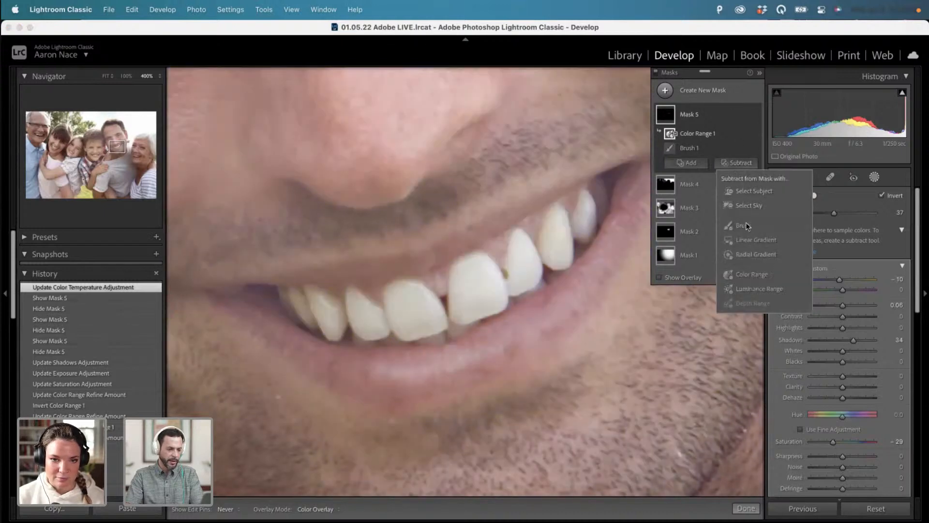
left_click(749, 274)
left_click(258, 305)
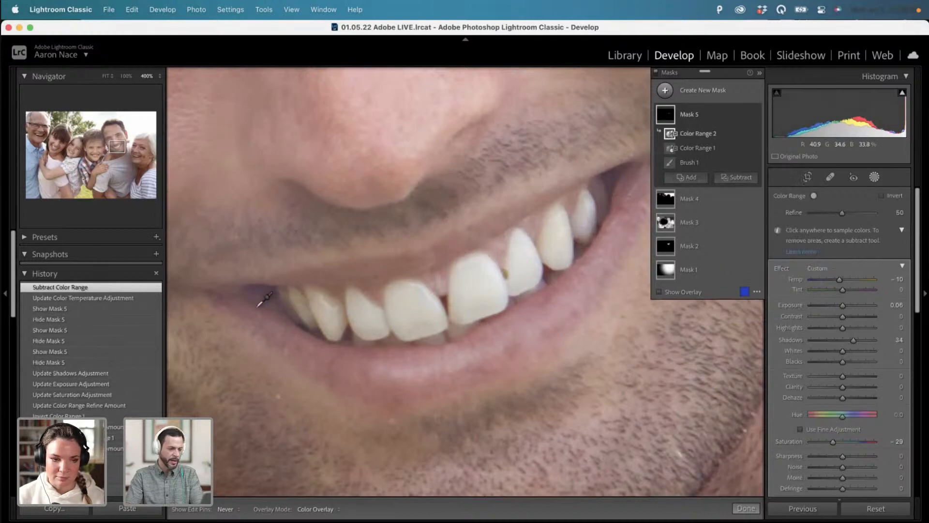
left_click(756, 115)
left_click(755, 115)
left_click(756, 115)
left_click(756, 115)
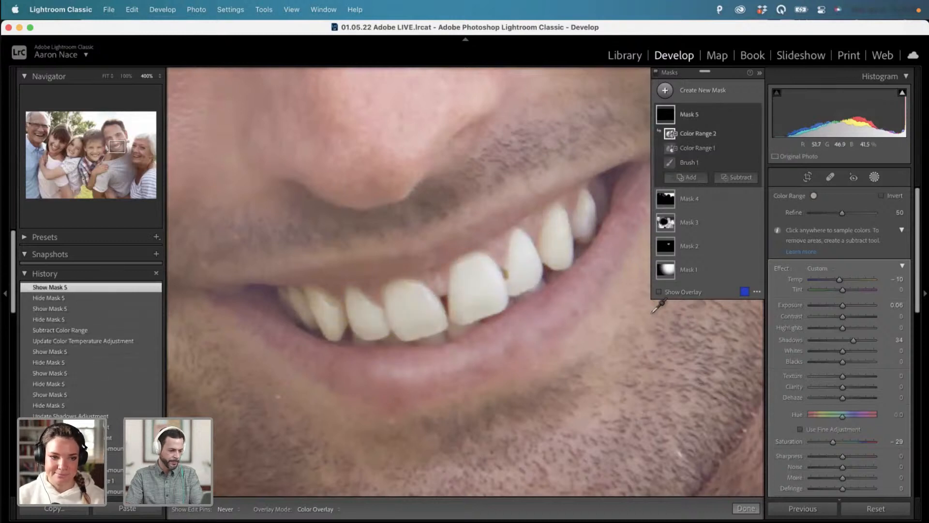
Activate Spot Removal in Clone mode and reduce the brush size to 3 for the yellow spot between the man's front teeth.
left_click(831, 178)
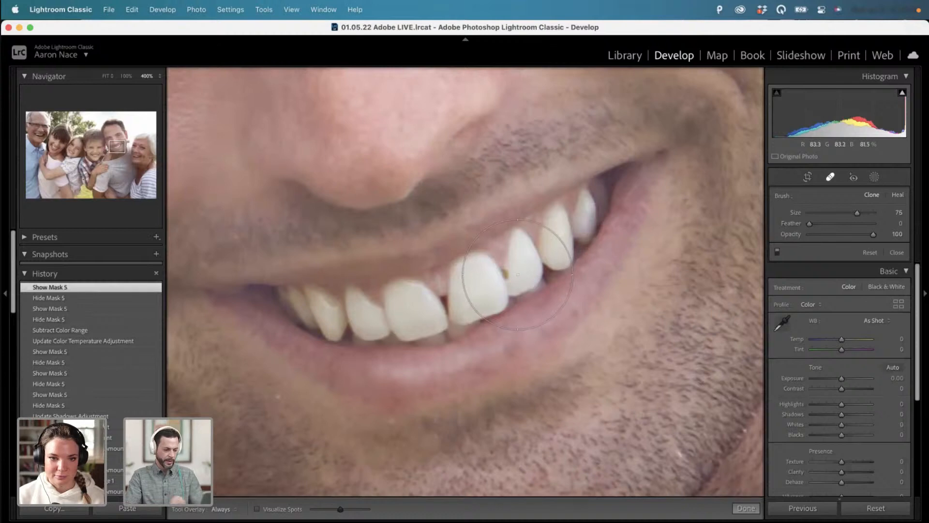
key("super+equal")
key("super+equal")
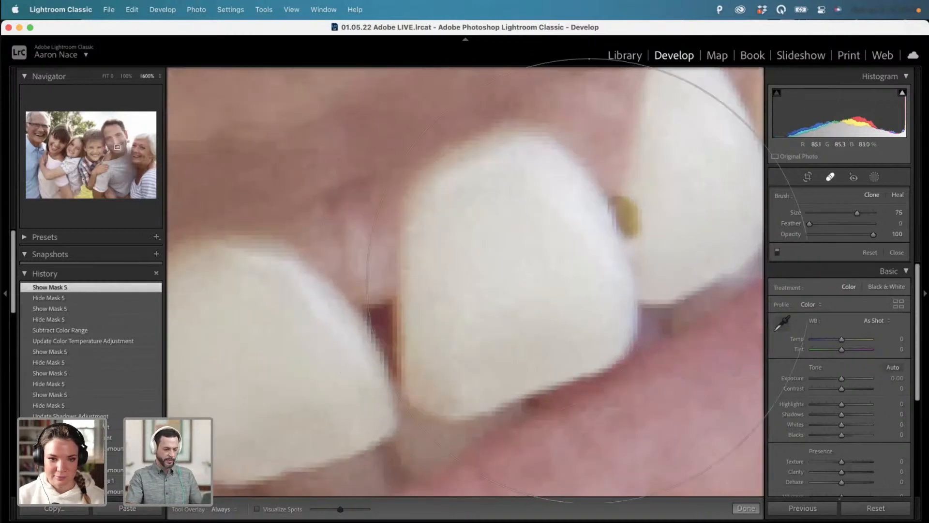
scroll(594, 271, "down", 8)
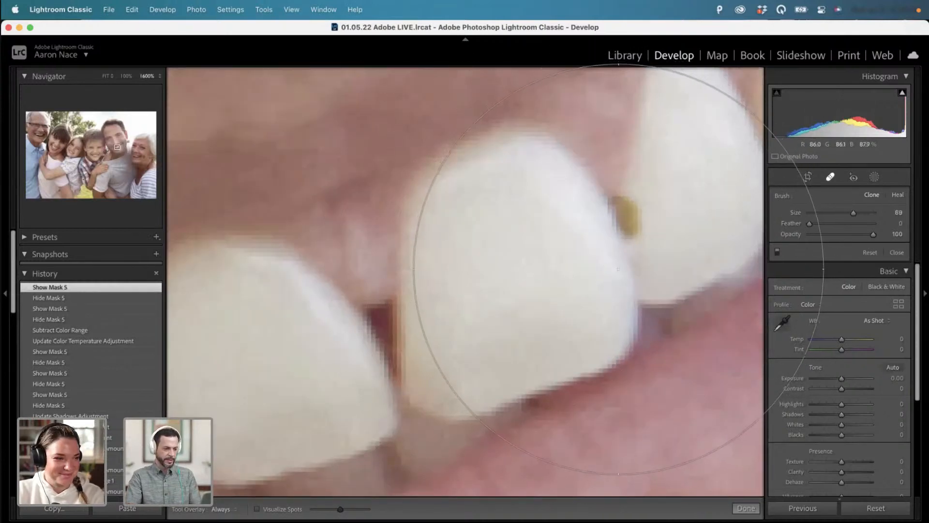
scroll(618, 269, "down", 7)
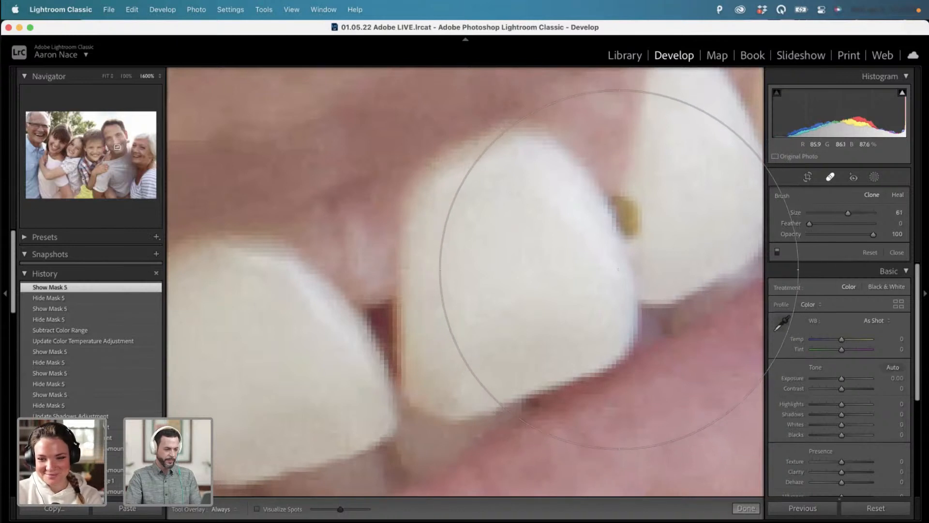
scroll(618, 269, "down", 7)
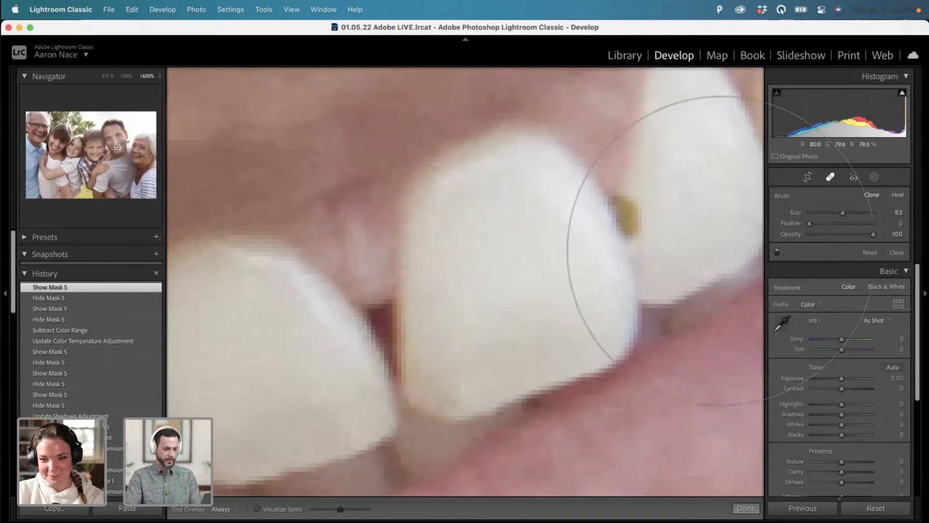
left_click_drag(843, 213, 812, 213)
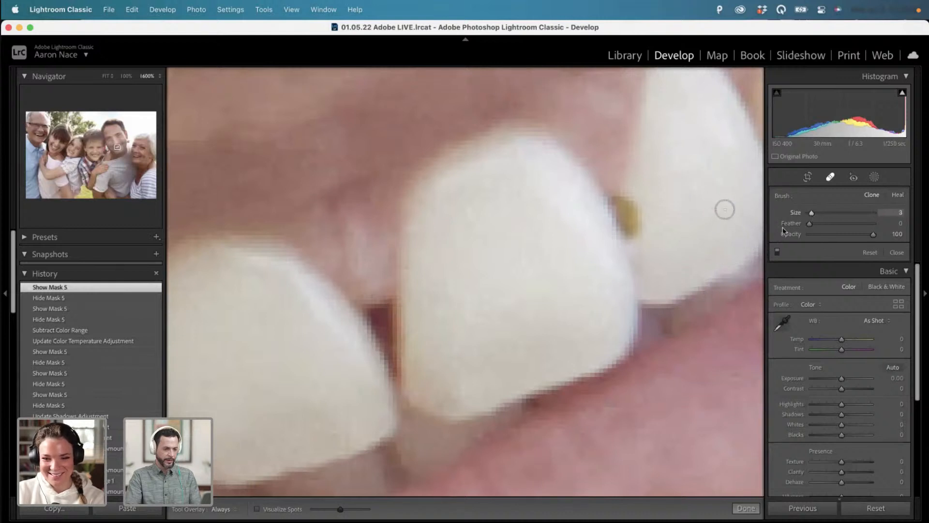
Try covering the yellow spot with a repositioned and enlarged Clone spot, and undo and delete that spot edit.
key("alt")
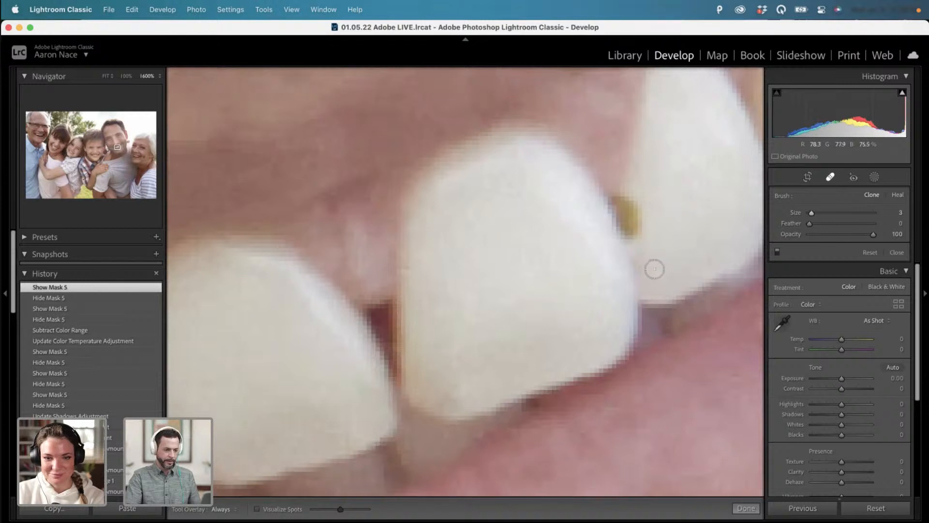
left_click(655, 269)
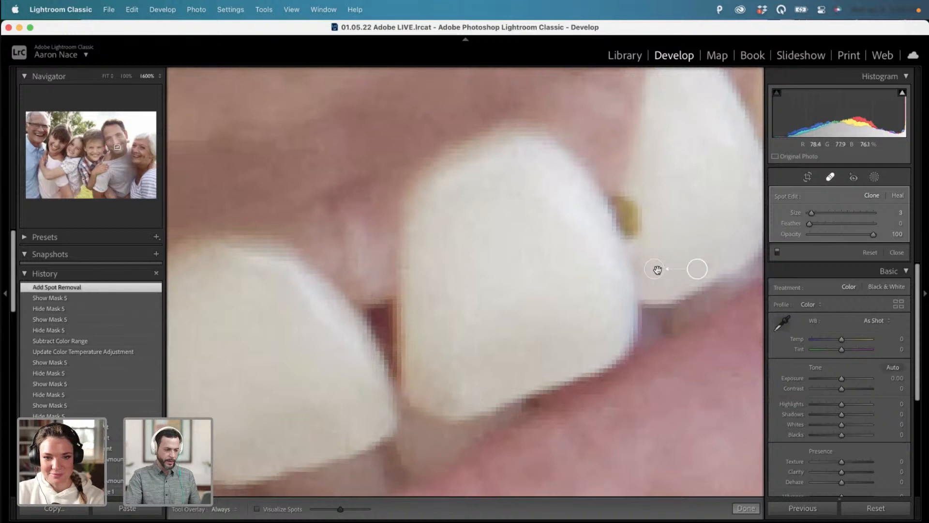
left_click_drag(658, 269, 628, 213)
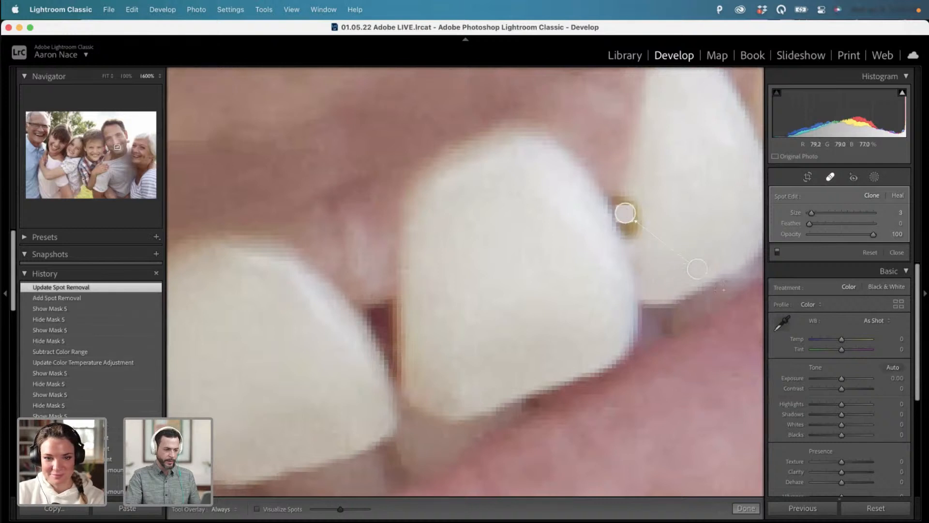
left_click_drag(700, 269, 666, 274)
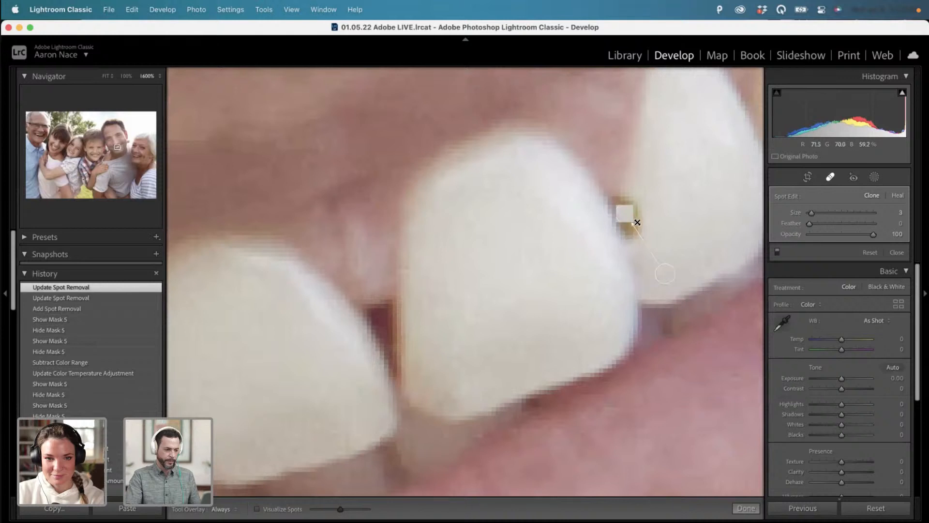
left_click_drag(634, 220, 649, 231)
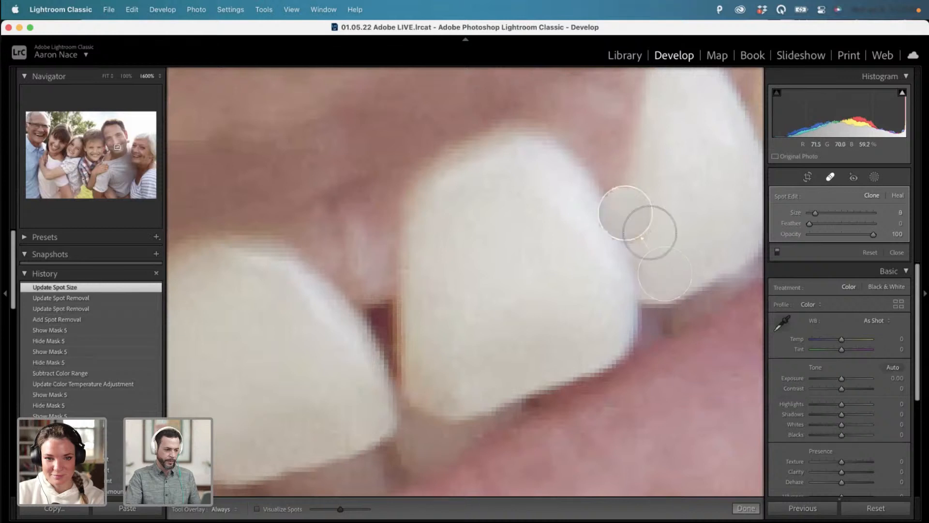
key("super+z")
key("super+z")
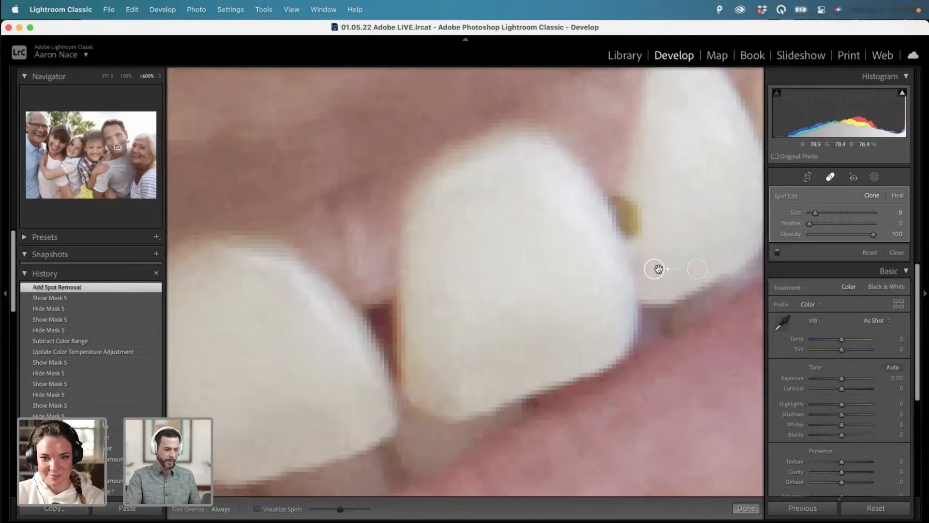
key("BackSpace")
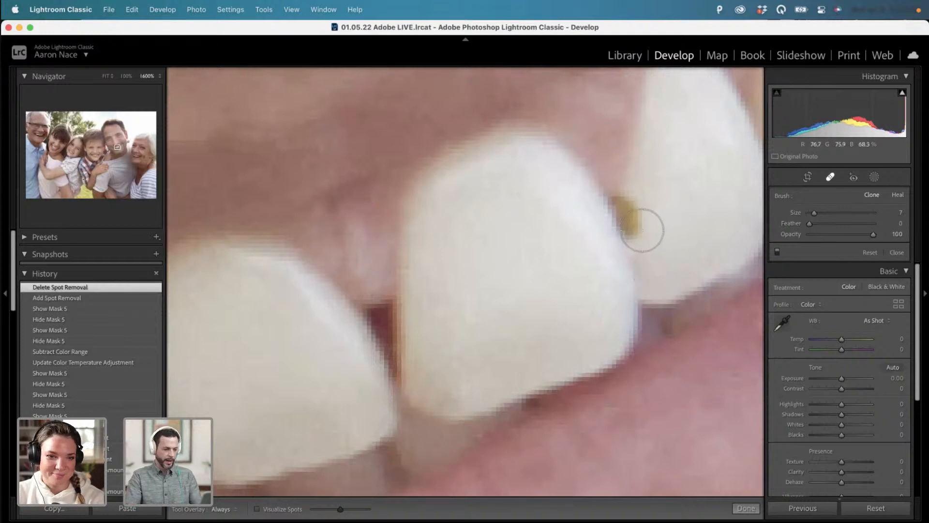
Try a painted Clone stroke over the yellow spot with its source moved to the neighbouring tooth, and undo it.
mouse_move(642, 229)
left_mouse_down()
mouse_move(626, 203)
mouse_move(631, 242)
left_mouse_up()
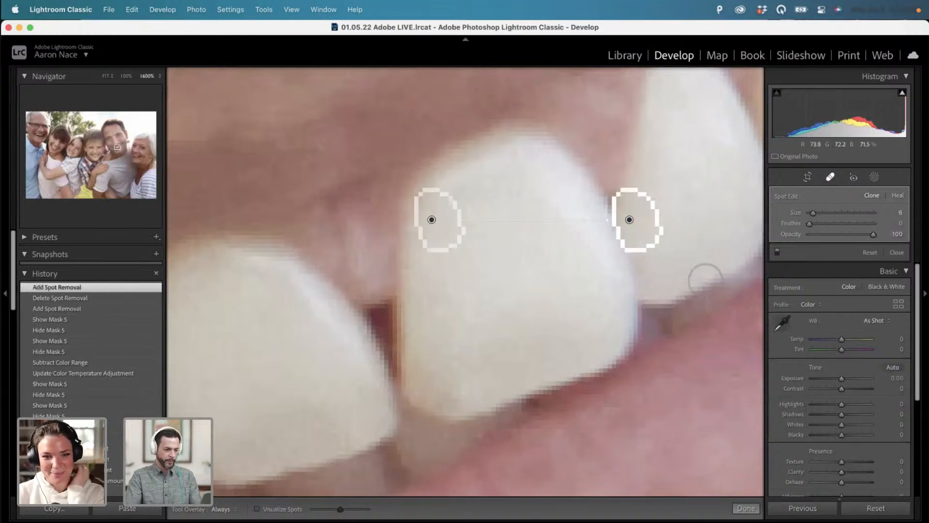
key("h")
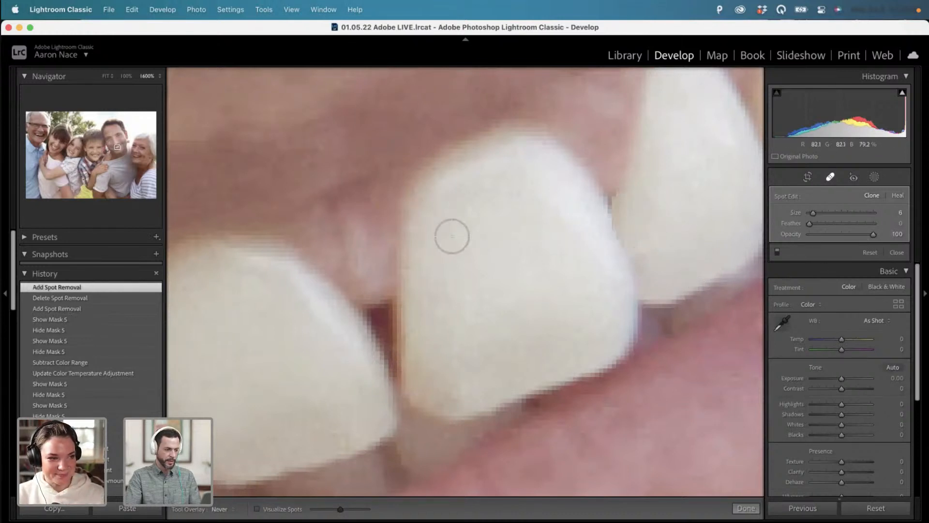
key("h")
mouse_move(431, 216)
left_mouse_down()
mouse_move(551, 255)
mouse_move(654, 272)
mouse_move(639, 268)
left_mouse_up()
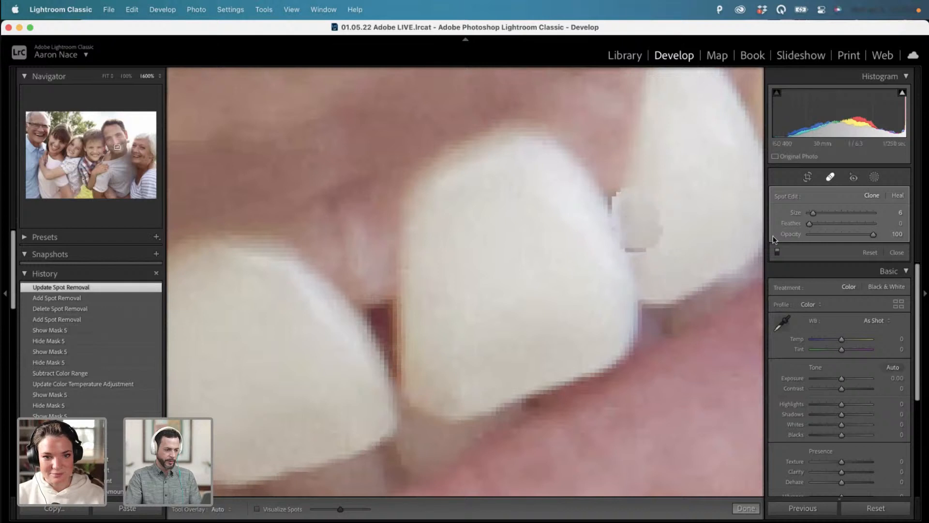
key("super+z")
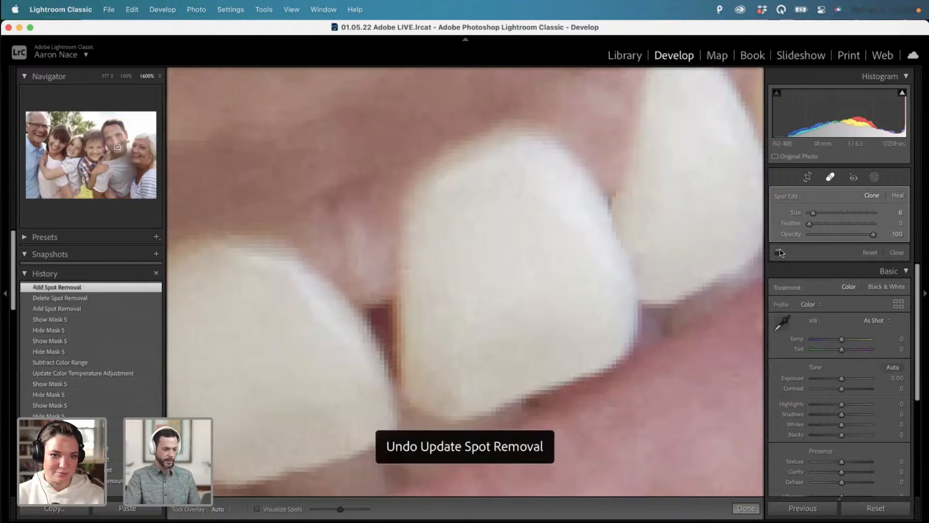
key("super+z")
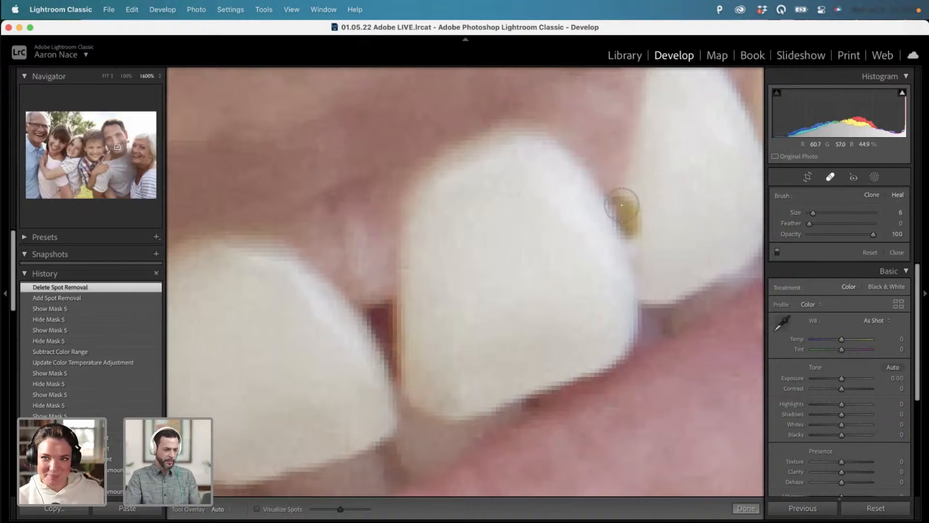
Try a size 6 Heal stroke over the yellow spot, reposition it, and undo the whole spot edit.
left_click_drag(622, 204, 629, 235)
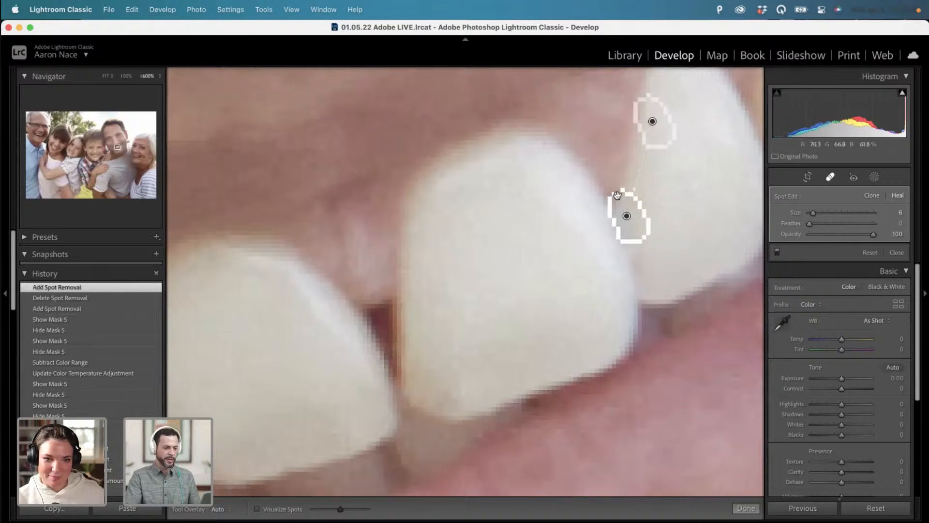
mouse_move(620, 204)
left_mouse_down()
mouse_move(611, 197)
mouse_move(637, 219)
left_mouse_up()
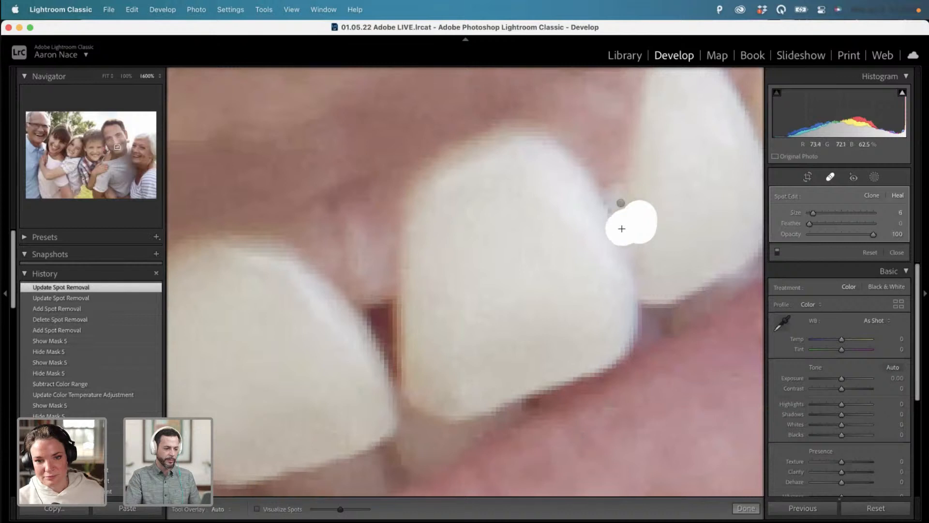
key("super+z")
key("super+z")
key("super+z")
key("super+z")
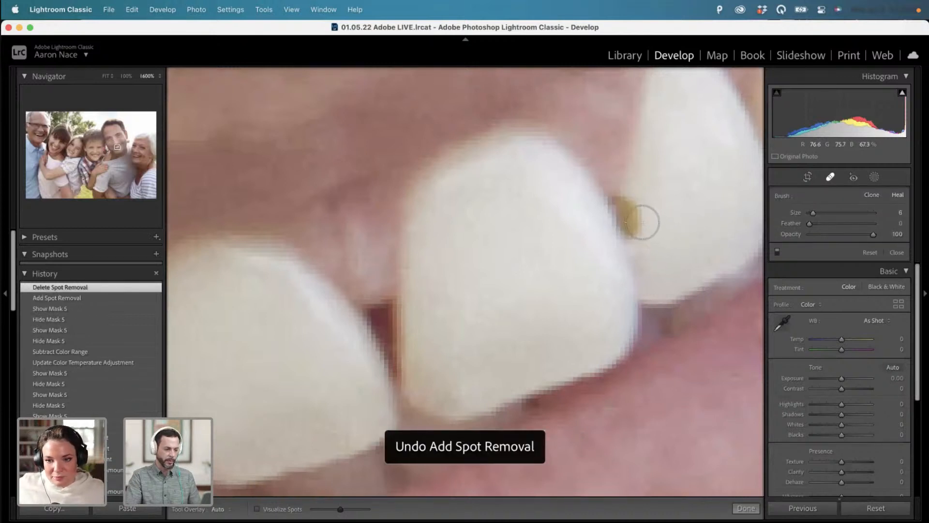
Paint a broader size 6 Heal stroke over the yellow spot and move its source to the gum edge beside a neighbouring tooth.
mouse_move(637, 216)
left_mouse_down()
mouse_move(614, 193)
mouse_move(618, 221)
mouse_move(633, 222)
mouse_move(627, 210)
left_mouse_up()
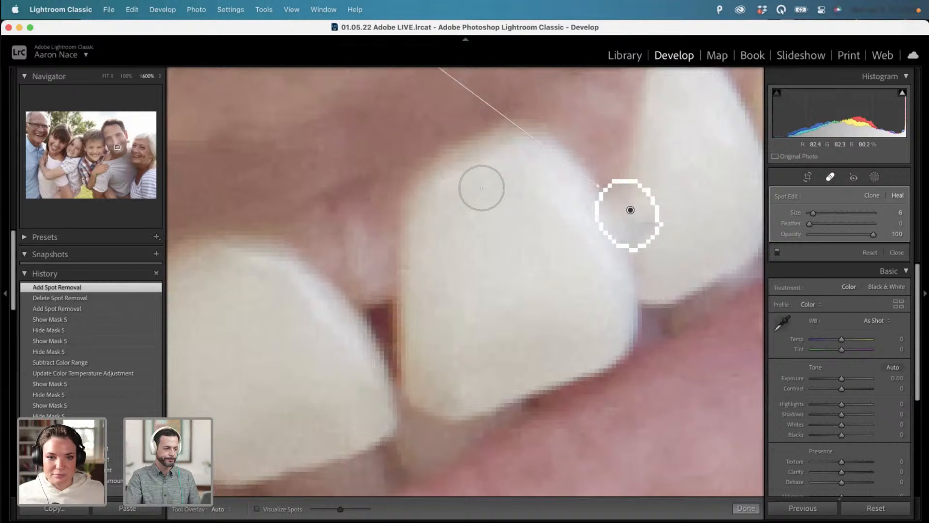
left_click_drag(433, 154, 421, 281)
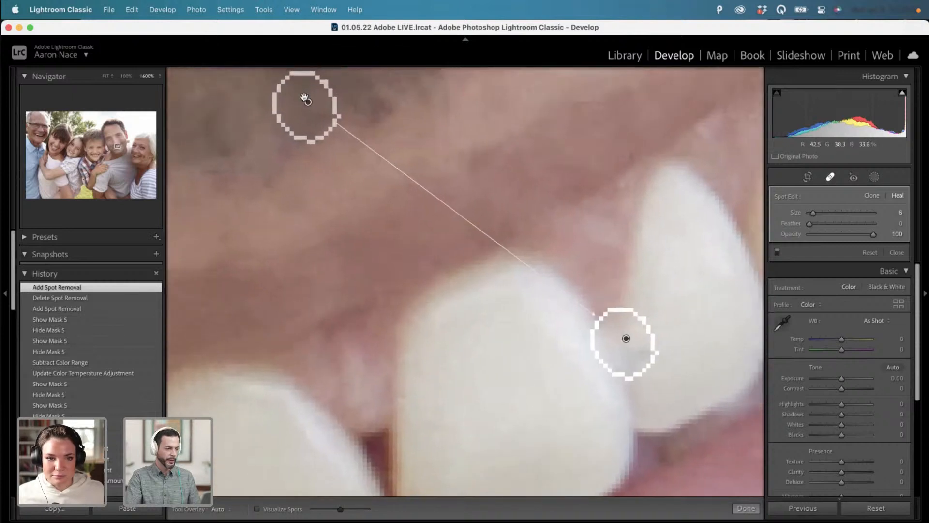
mouse_move(307, 102)
left_mouse_down()
mouse_move(660, 326)
mouse_move(673, 311)
mouse_move(672, 272)
mouse_move(360, 409)
mouse_move(724, 253)
mouse_move(754, 227)
left_mouse_up()
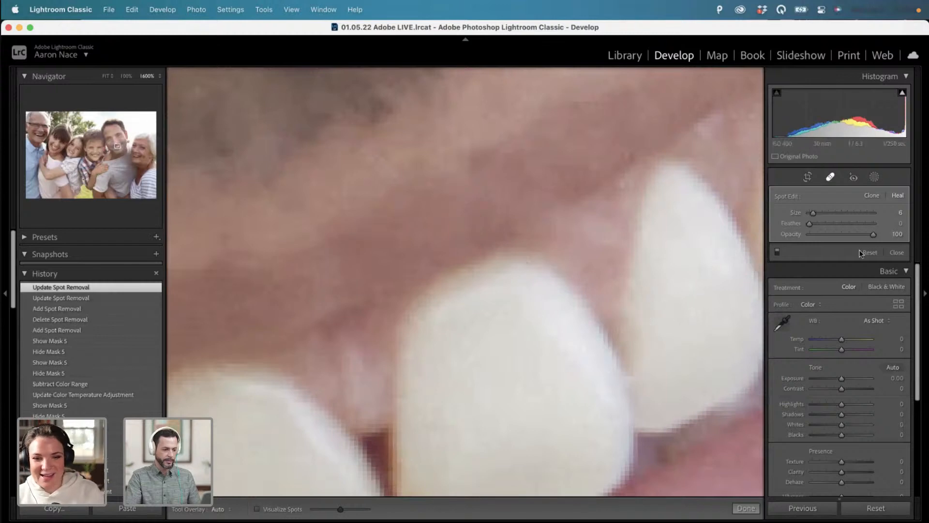
Check the healed smile against the man's whole face and return to the Masking tool.
key("super+minus")
key("super+minus")
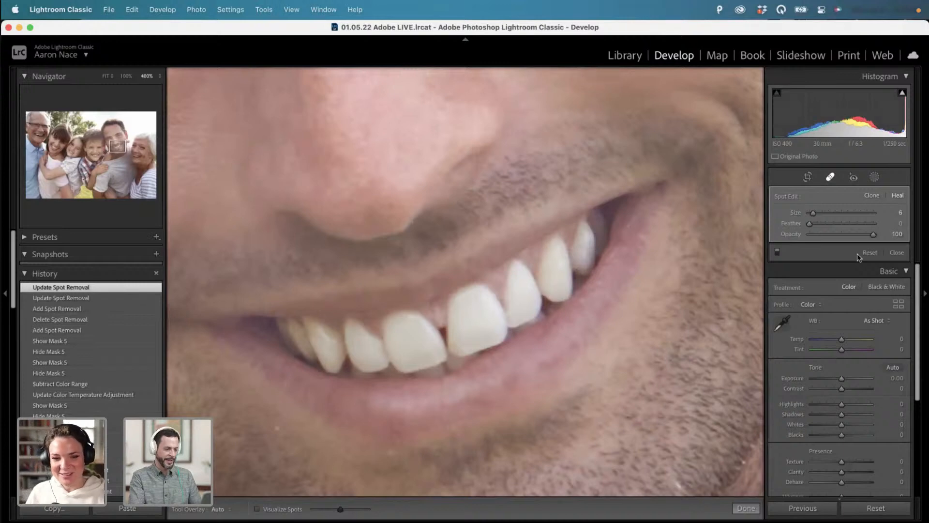
key("super+minus")
key("super+minus")
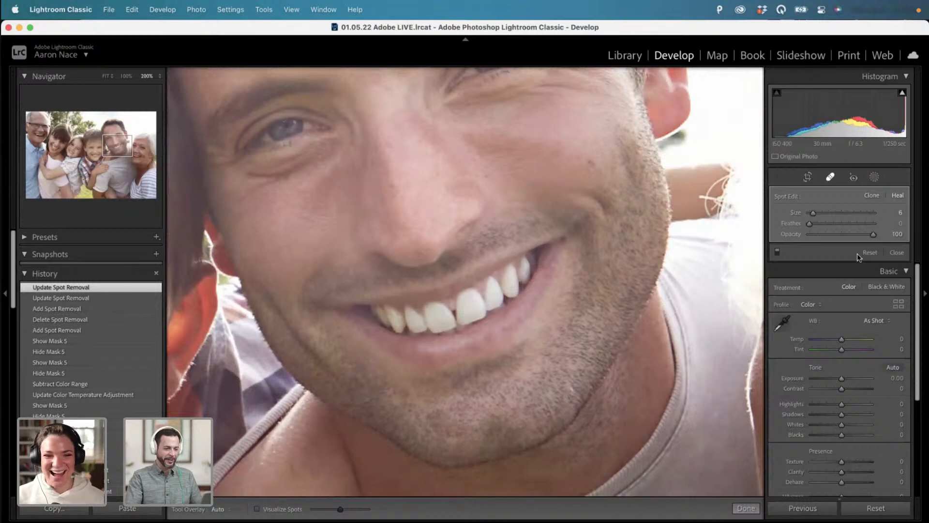
left_click(874, 177)
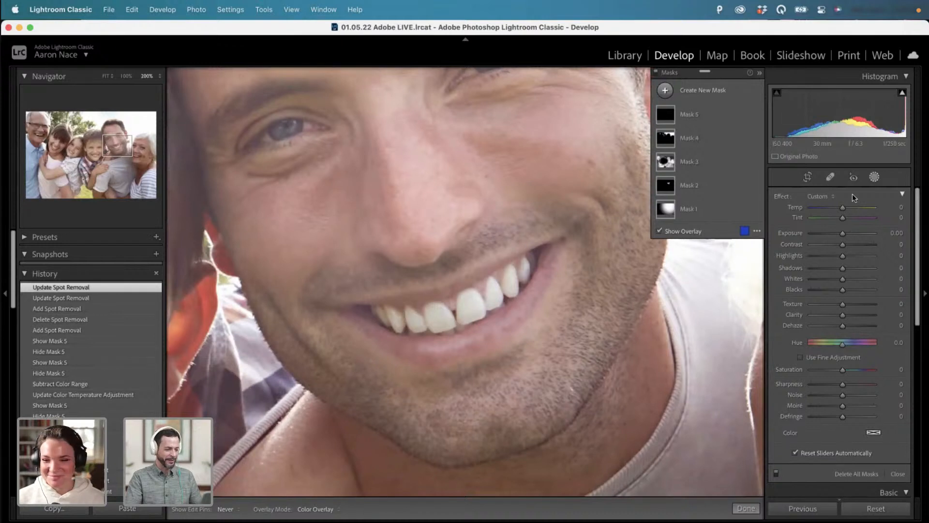
Compare the man's teeth before and after whitening by toggling Mask 5's visibility, leaving the mask shown.
left_click(696, 116)
left_click(755, 115)
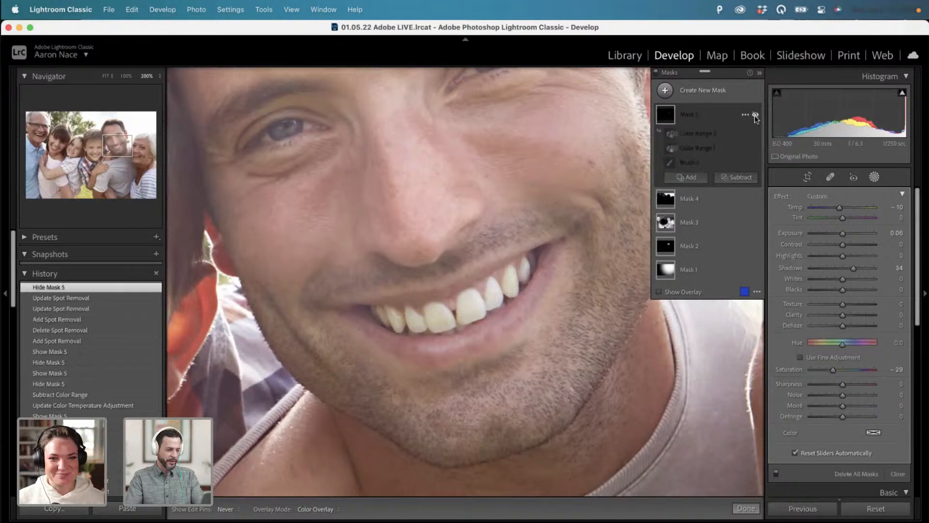
left_click(755, 115)
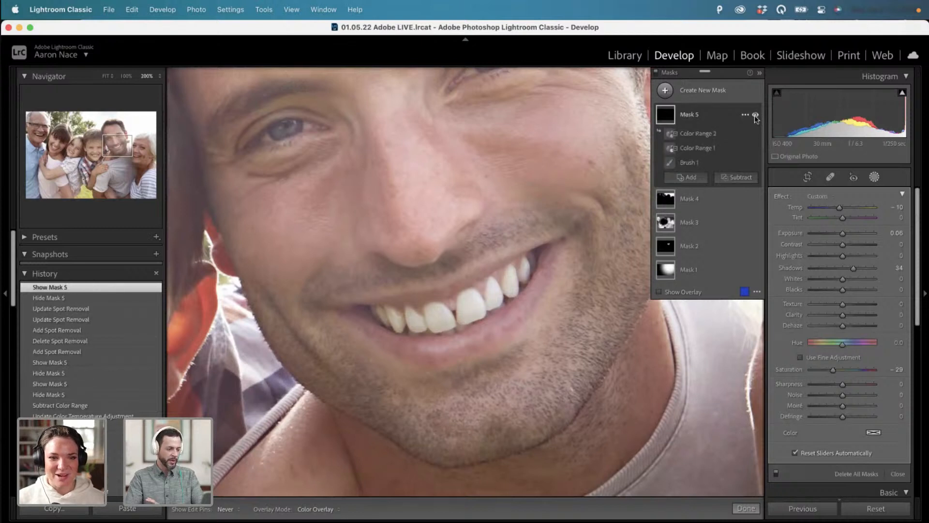
left_click(755, 115)
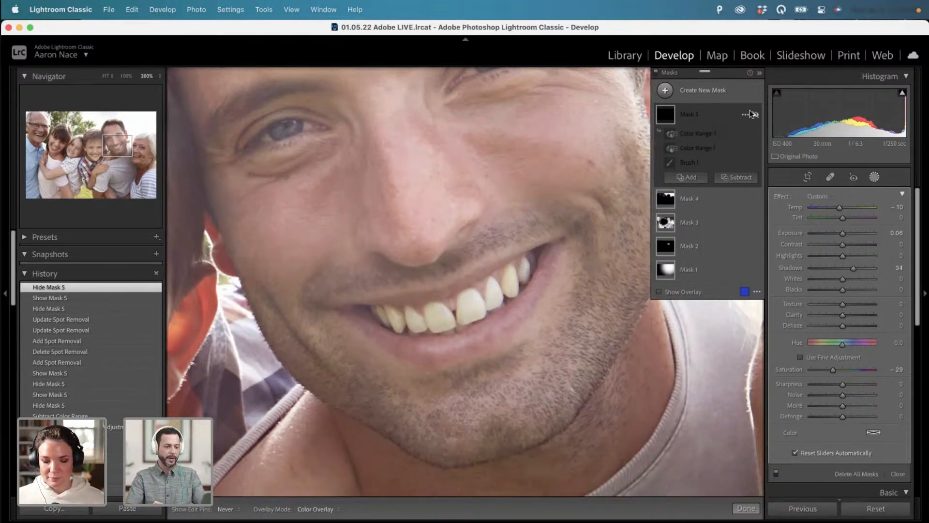
left_click(755, 116)
left_click(755, 116)
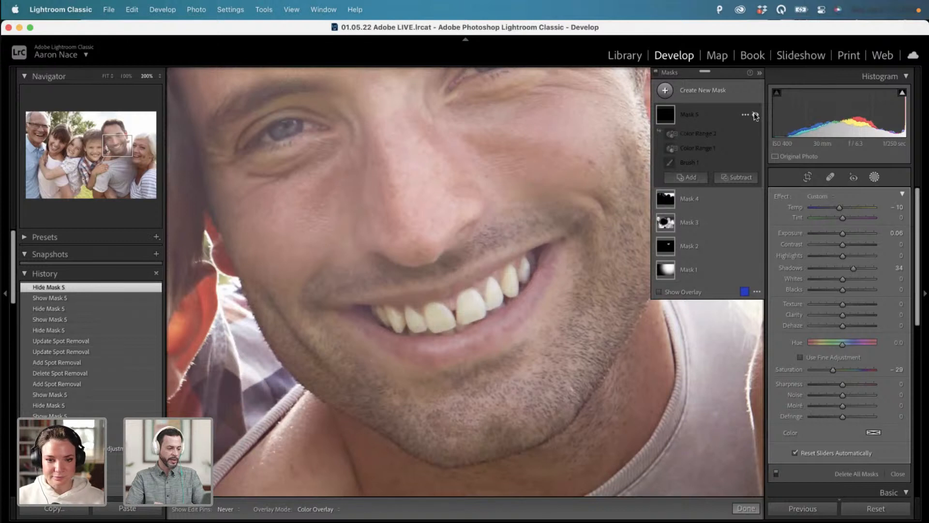
left_click(755, 115)
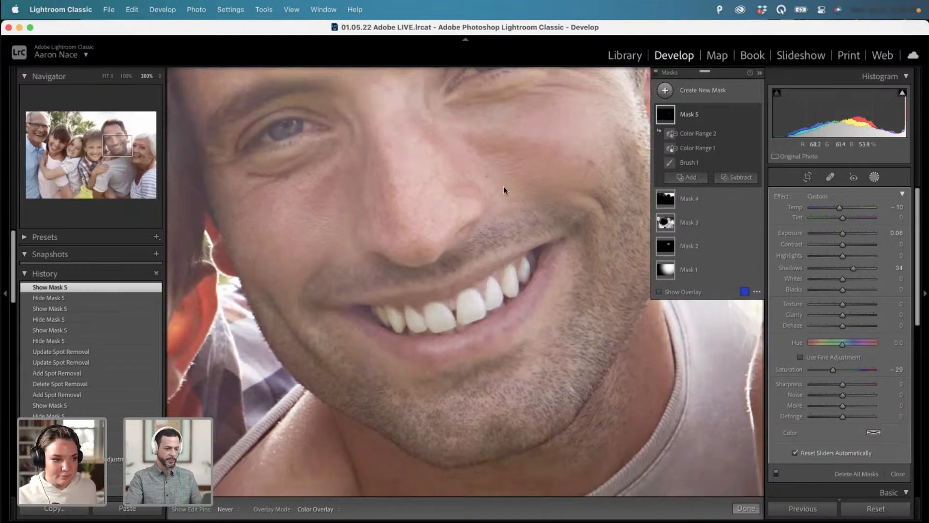
Close masking on the family portrait and open the photo of the woman doing yoga at the window in Develop.
left_click(876, 177)
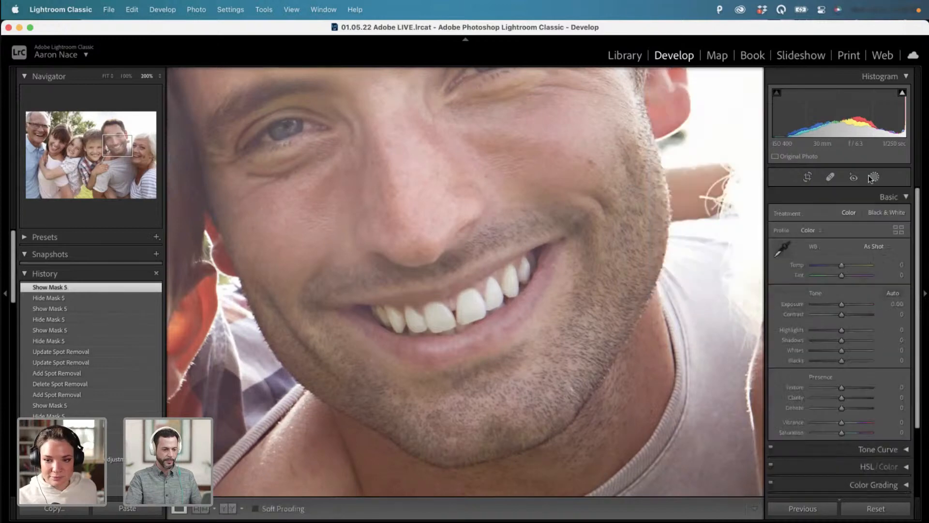
key("g")
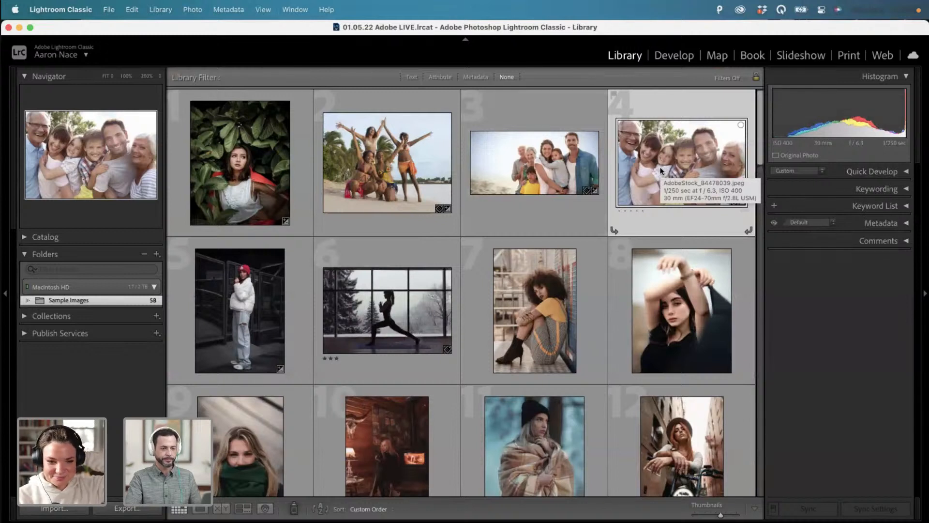
left_click(387, 320)
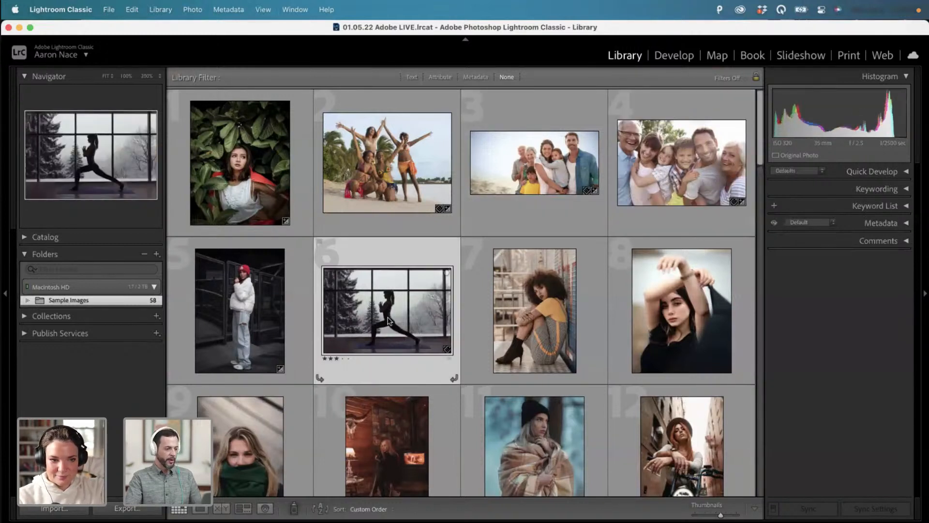
left_click(388, 318)
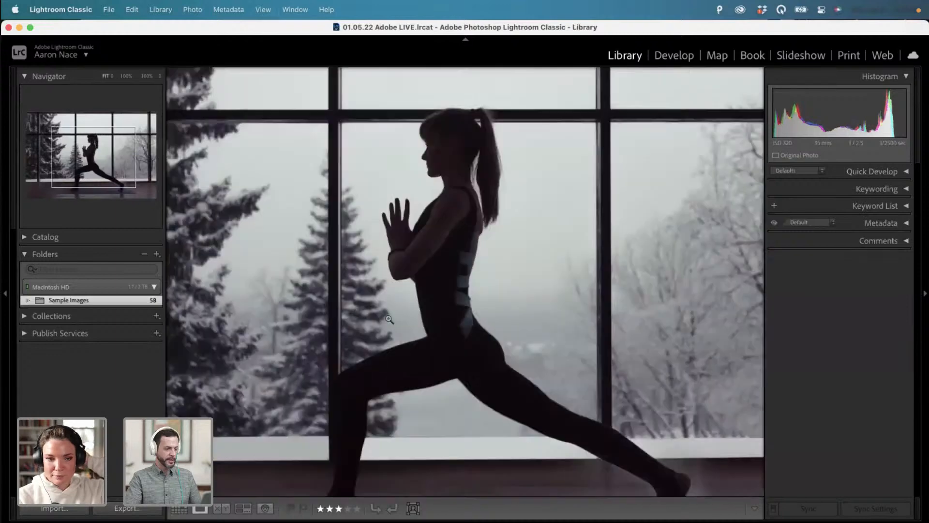
key("d")
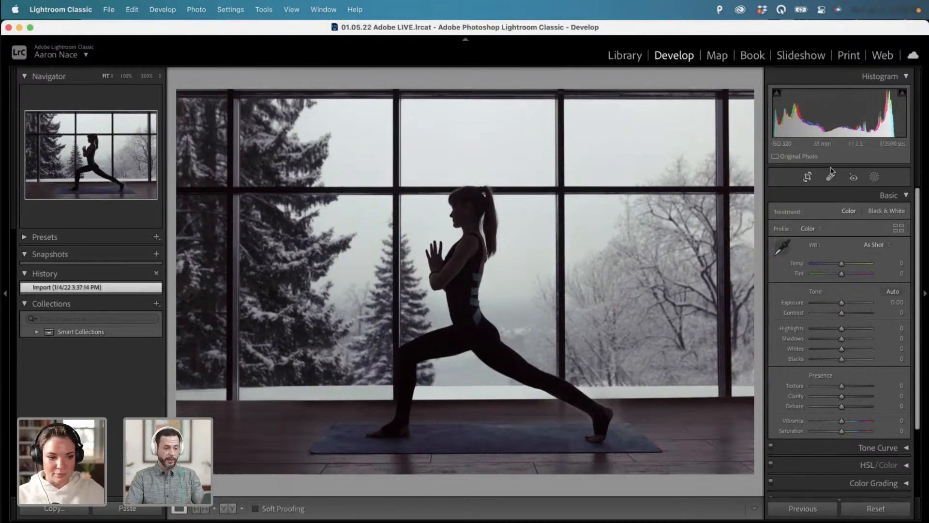
Create a Select Subject mask of the yoga woman and change the mask overlay colour to red.
left_click(874, 177)
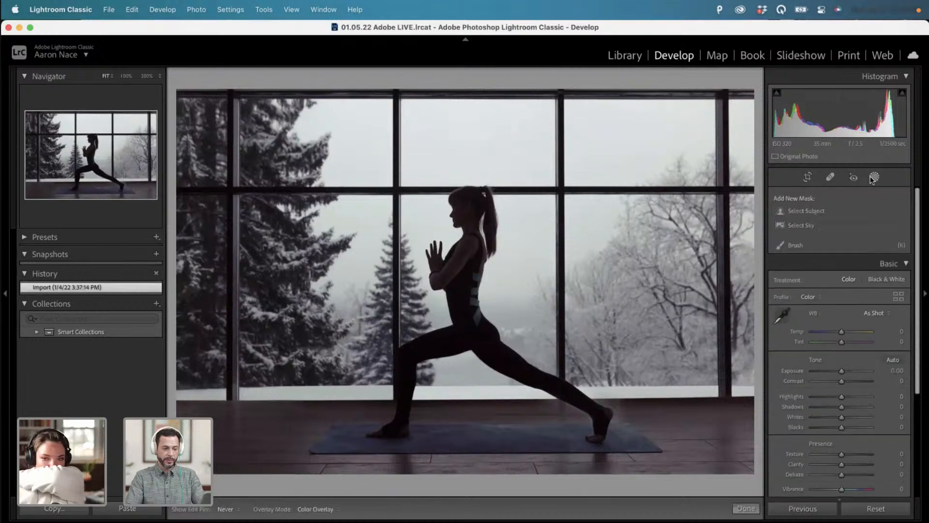
left_click(820, 213)
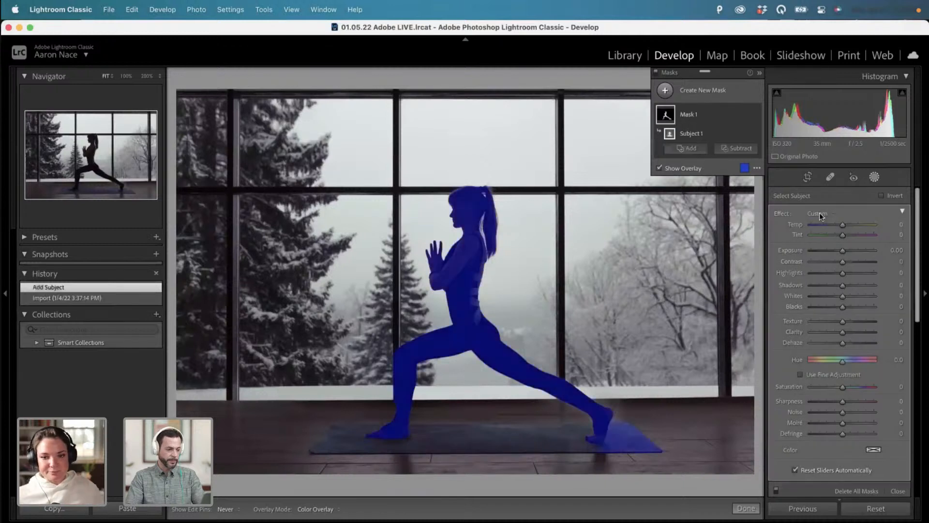
left_click(746, 169)
left_click_drag(449, 319, 338, 279)
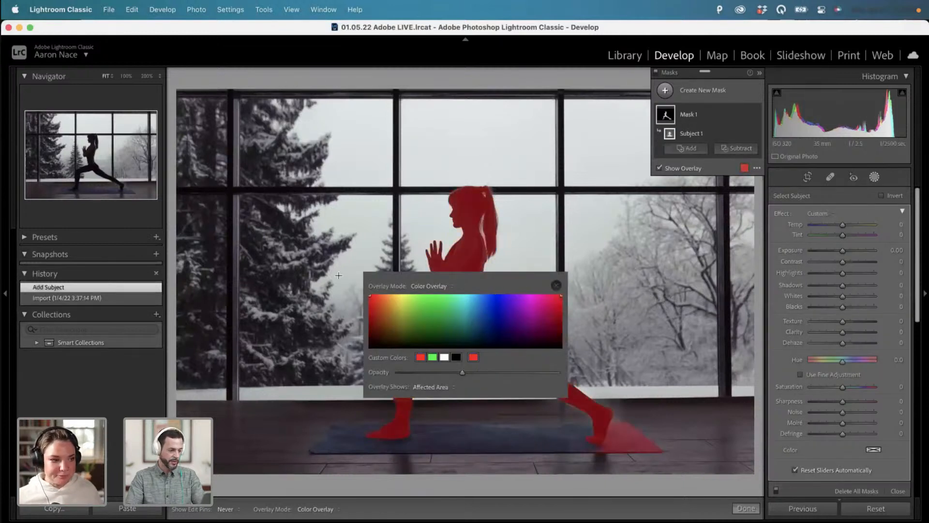
left_click(557, 286)
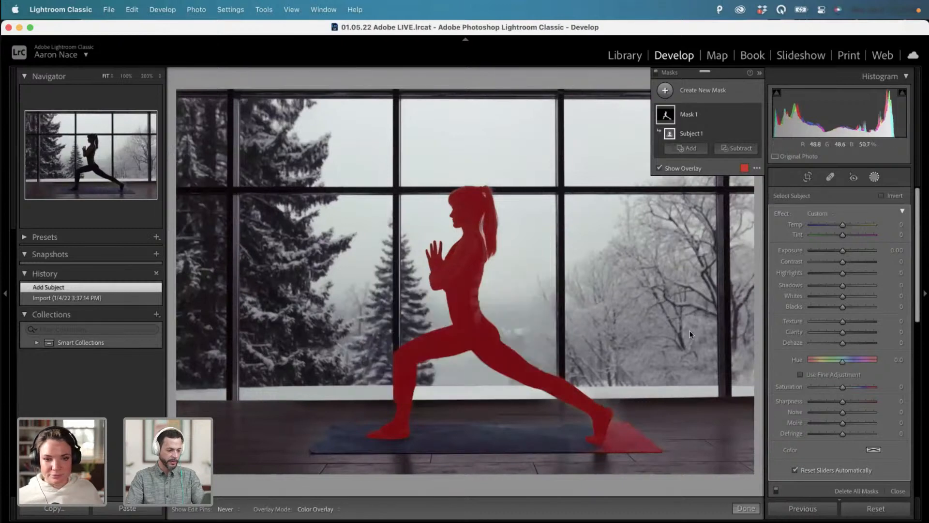
Subtract the yoga mat around the back foot from the subject mask, using a size 18 brush with Feather 27.
left_click(589, 345)
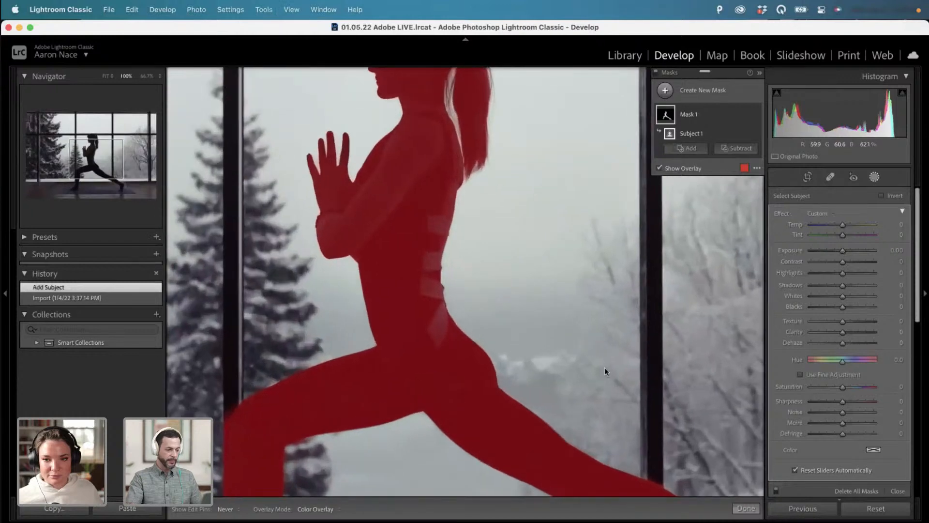
left_click_drag(619, 393, 408, 158)
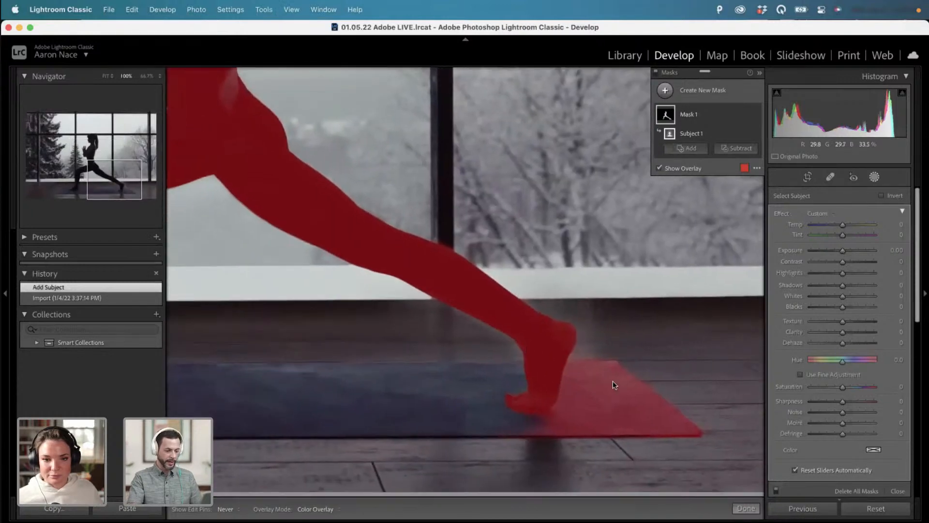
key("super+equal")
left_click_drag(616, 388, 382, 228)
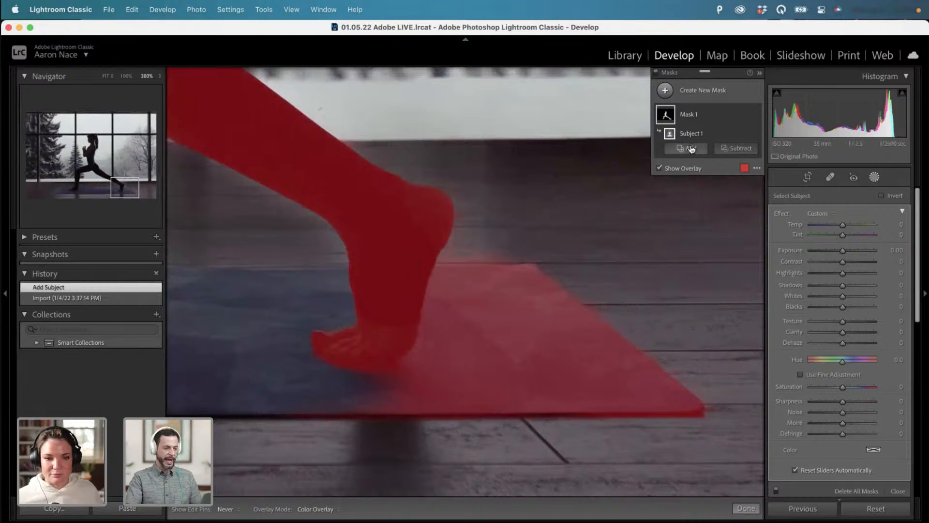
left_click(732, 151)
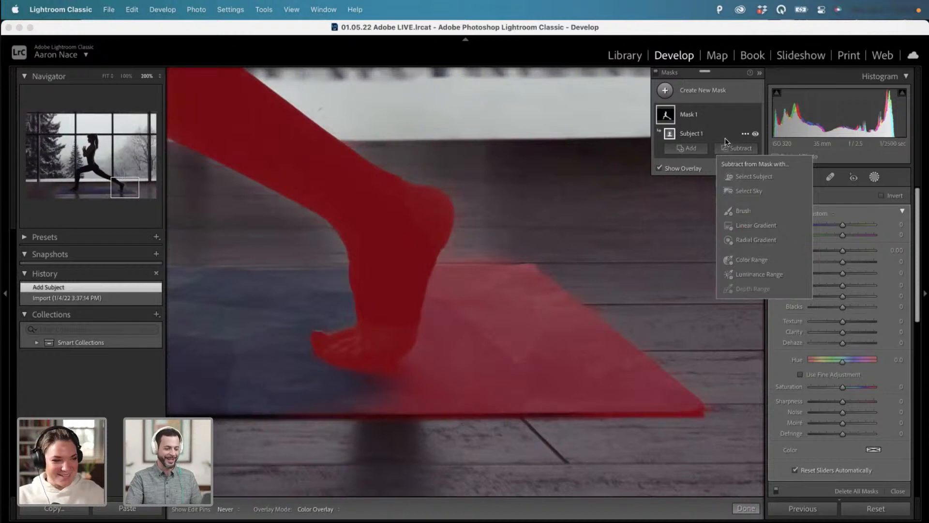
left_click(725, 139)
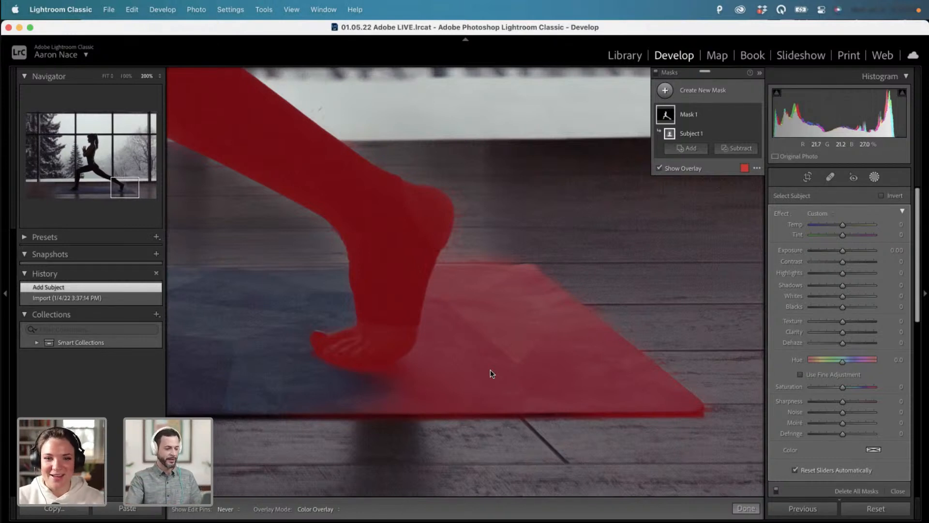
left_click(739, 149)
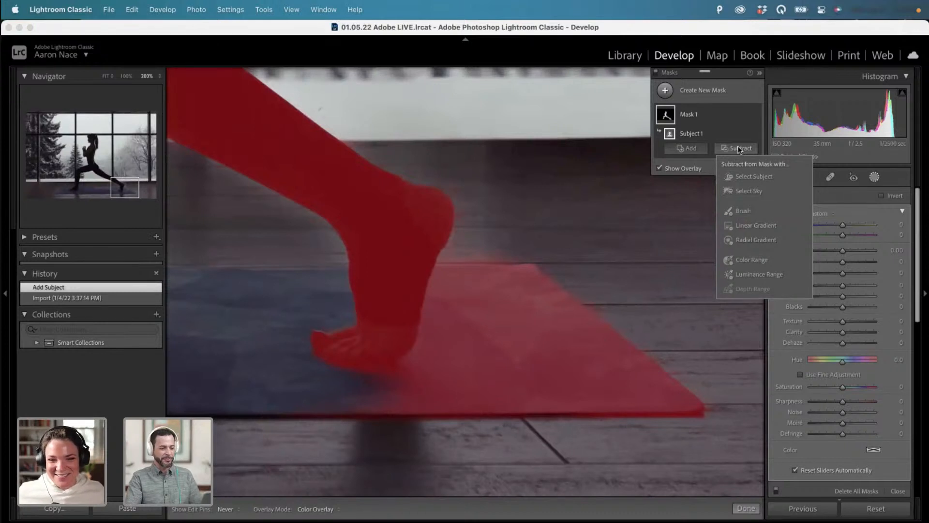
left_click(750, 210)
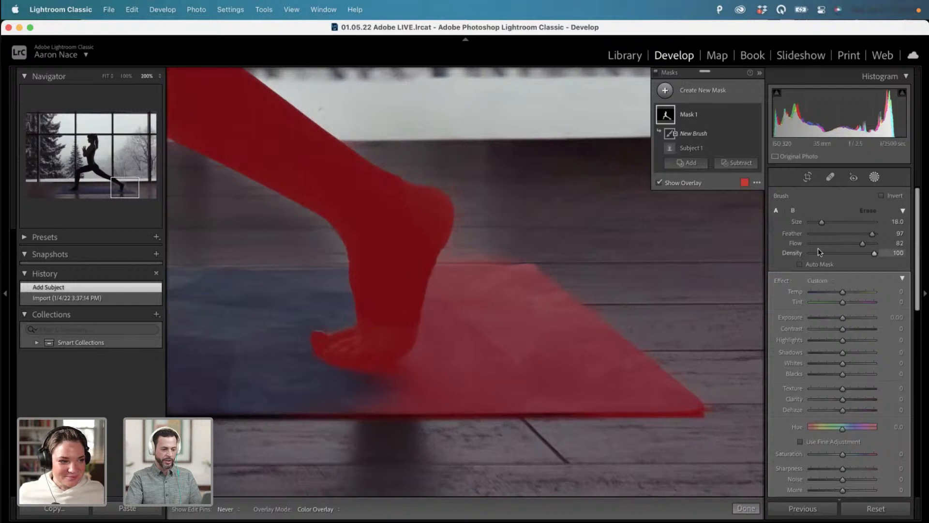
left_click(828, 234)
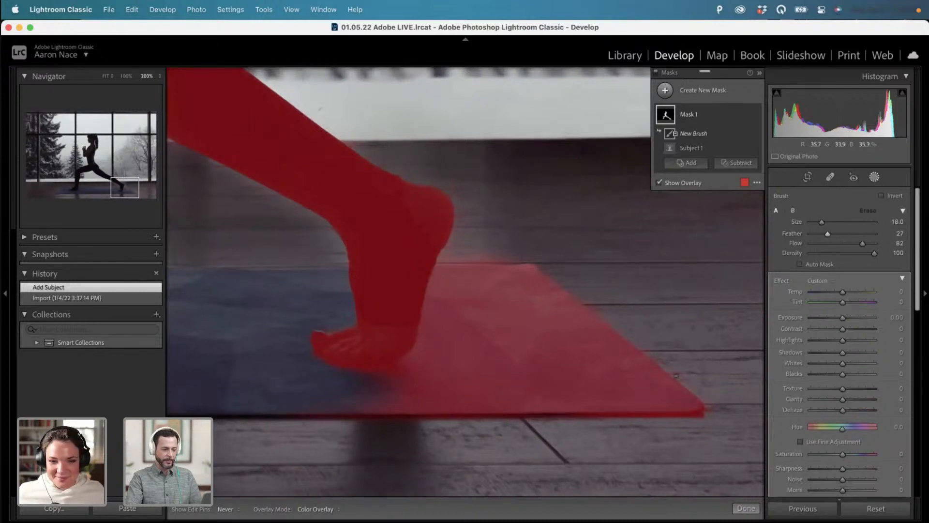
mouse_move(677, 375)
left_mouse_down()
mouse_move(687, 424)
mouse_move(657, 411)
mouse_move(688, 386)
mouse_move(575, 452)
mouse_move(655, 333)
mouse_move(629, 335)
mouse_move(515, 407)
left_mouse_up()
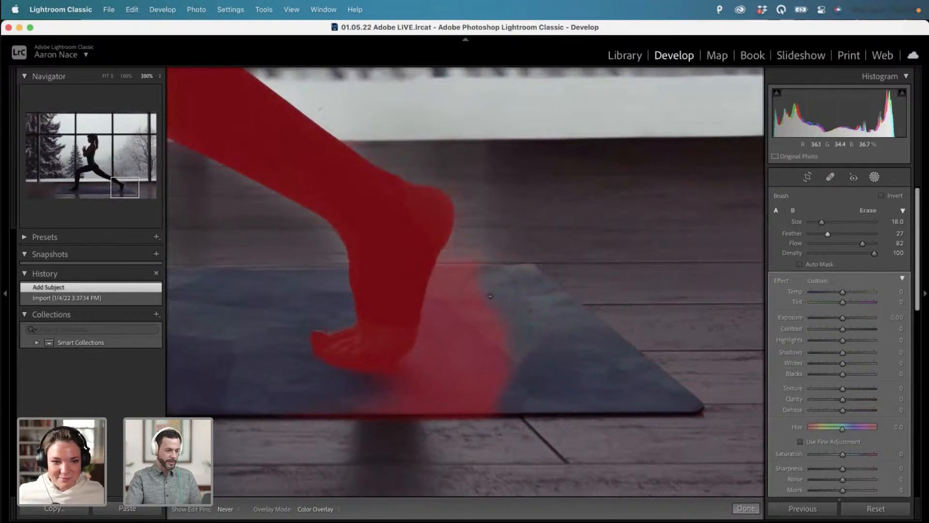
mouse_move(490, 296)
left_mouse_down()
mouse_move(467, 303)
mouse_move(455, 404)
mouse_move(467, 437)
left_mouse_up()
mouse_move(488, 379)
left_mouse_down()
mouse_move(353, 416)
mouse_move(320, 416)
mouse_move(390, 415)
mouse_move(341, 417)
mouse_move(405, 392)
mouse_move(367, 394)
mouse_move(402, 384)
left_mouse_up()
Subtract the leftover mask beside the back foot and behind the heel with finer brush sizes 8 and 7.
key("[")
key("[")
key("[")
key("[")
key("[")
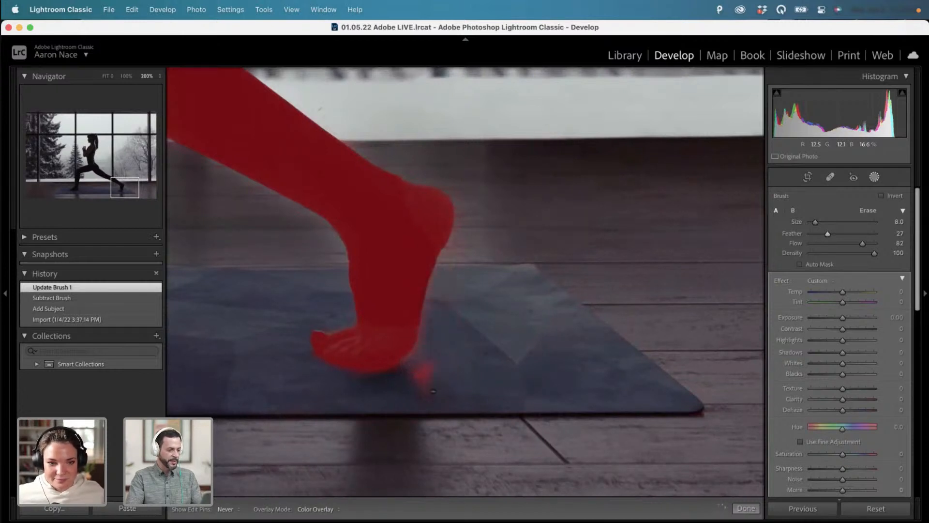
mouse_move(433, 391)
left_mouse_down()
mouse_move(436, 372)
mouse_move(416, 392)
mouse_move(449, 362)
mouse_move(427, 391)
mouse_move(557, 322)
mouse_move(467, 258)
left_mouse_up()
key("]")
key("]")
key("[")
key("[")
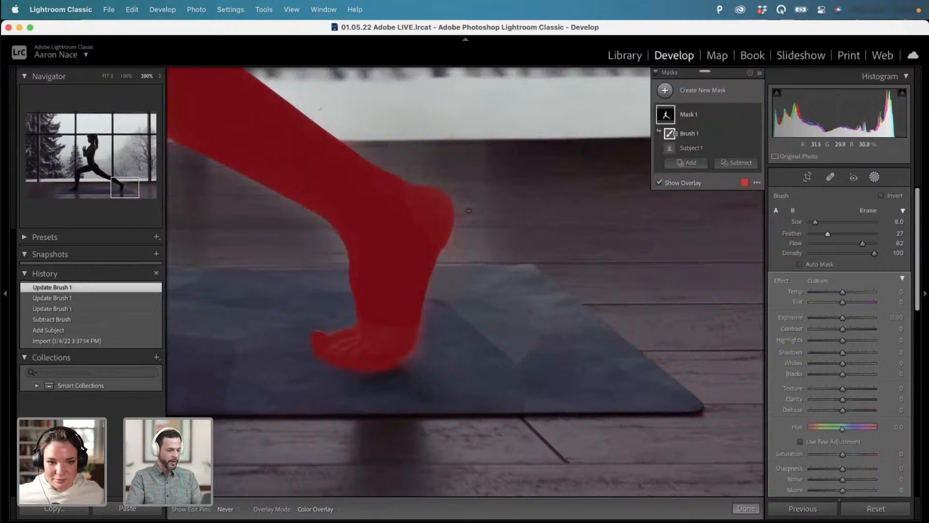
key("[")
mouse_move(465, 209)
left_mouse_down()
mouse_move(460, 254)
mouse_move(468, 192)
mouse_move(514, 219)
left_mouse_up()
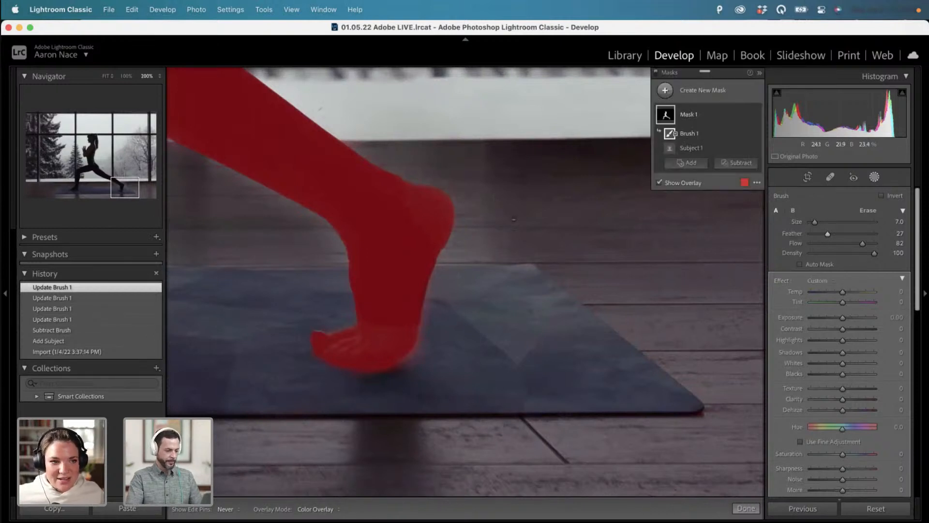
Check the refined subject mask over the woman's whole figure and turn off its overlay.
key("super+minus")
key("super+minus")
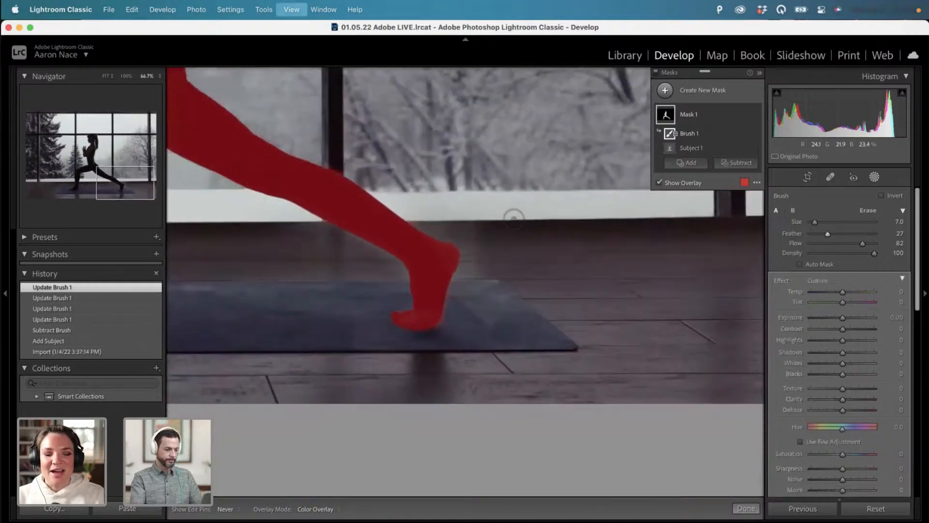
left_click_drag(394, 202, 609, 395)
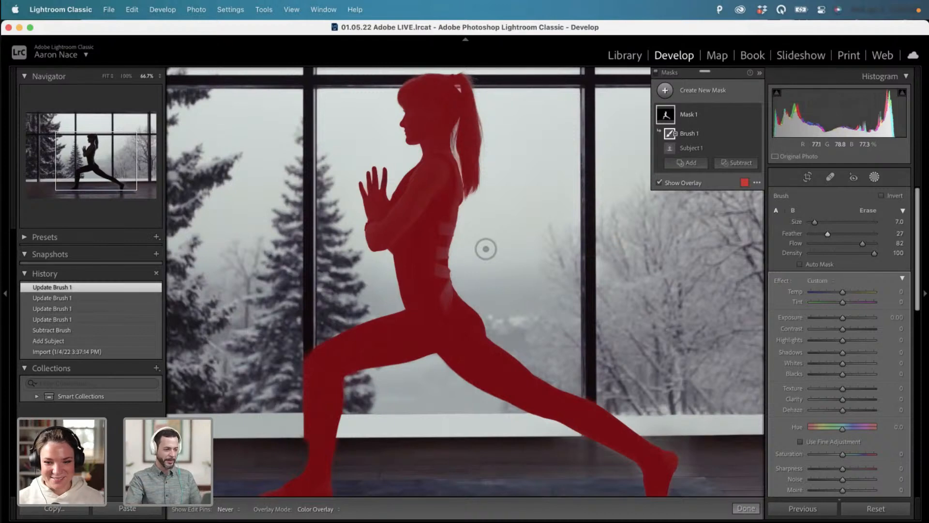
key("super+minus")
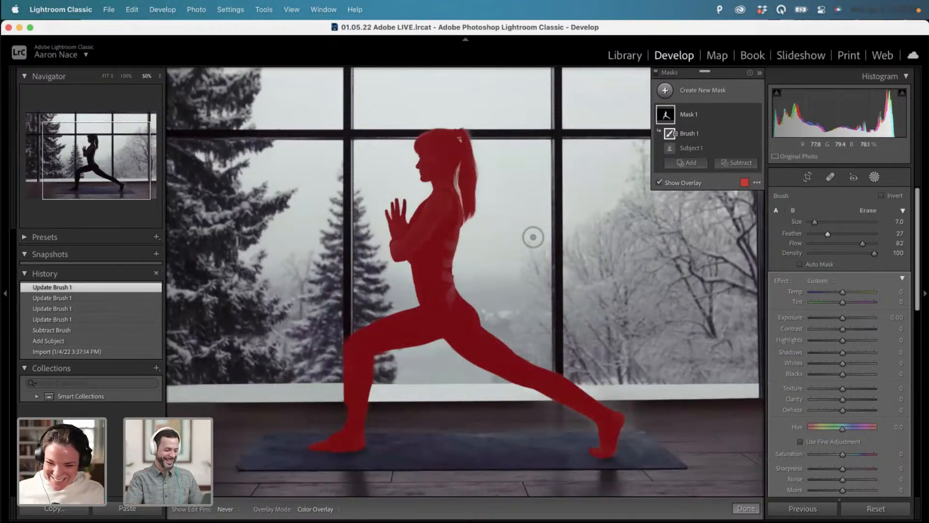
left_click(670, 186)
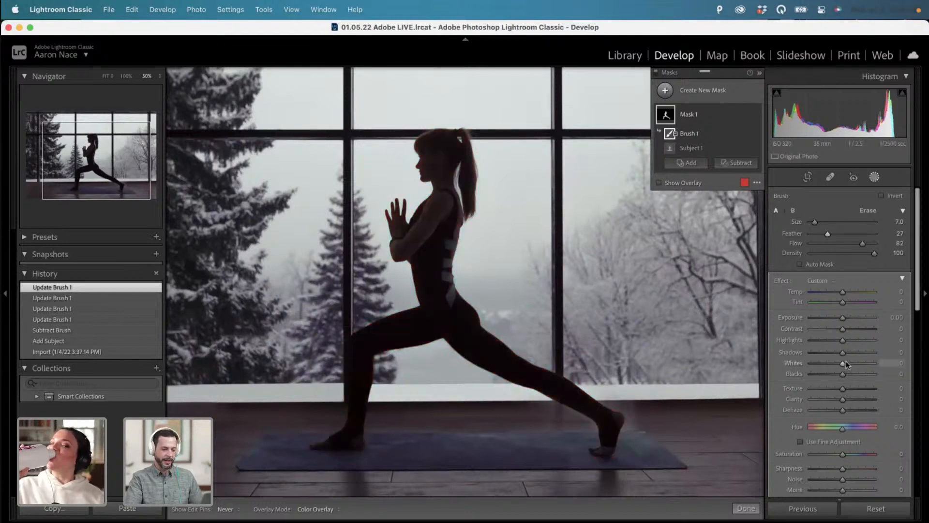
Brighten the masked woman with Shadows 24 and Exposure 0.78, and set her Saturation to 20.
left_click_drag(852, 355, 850, 353)
left_click_drag(843, 319, 849, 320)
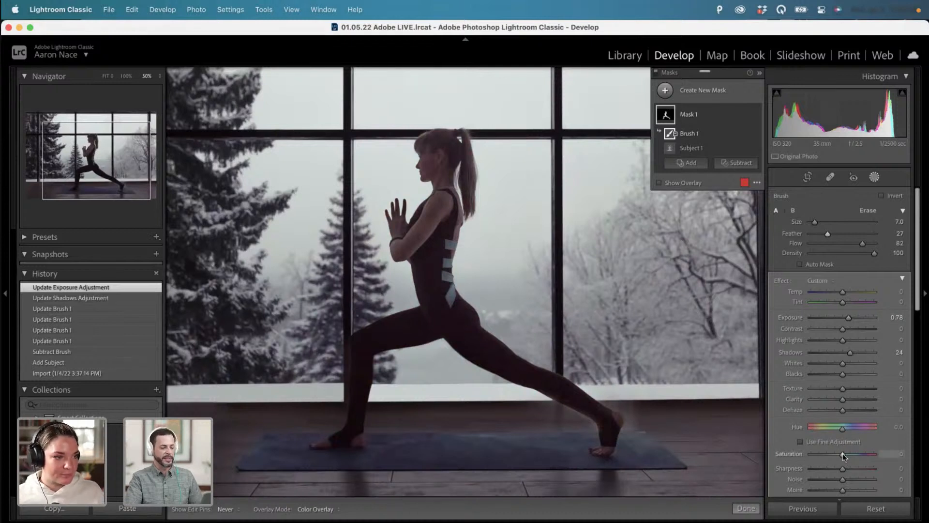
left_click_drag(844, 453, 851, 455)
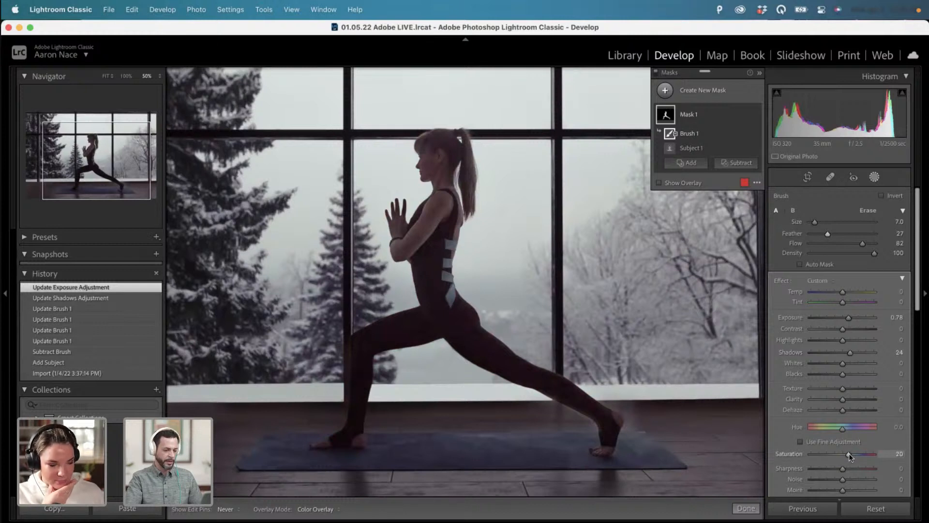
scroll(848, 453, "down", 2)
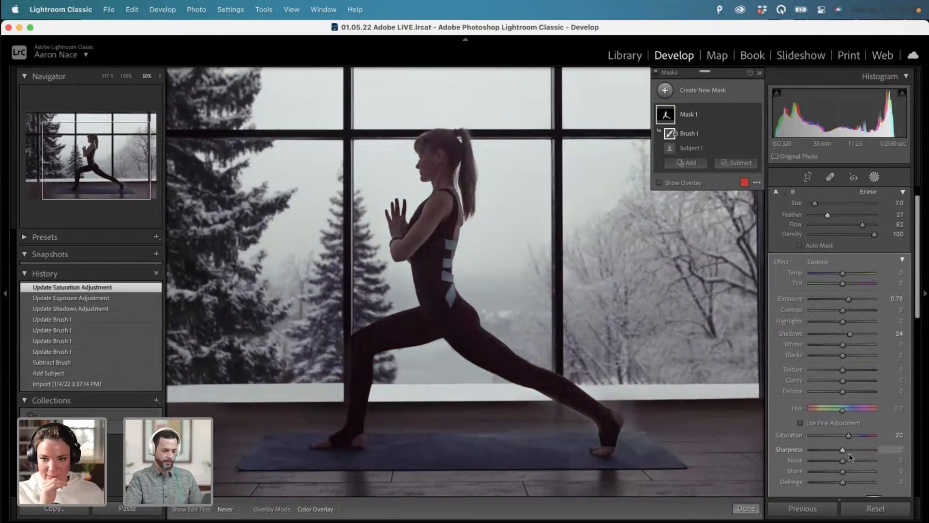
scroll(849, 454, "down", 2)
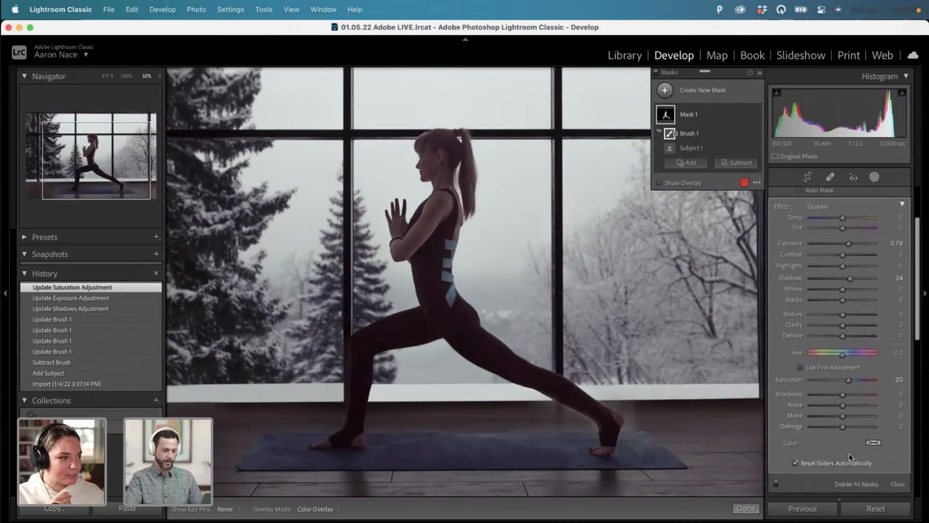
scroll(849, 453, "up", 2)
key("super+minus")
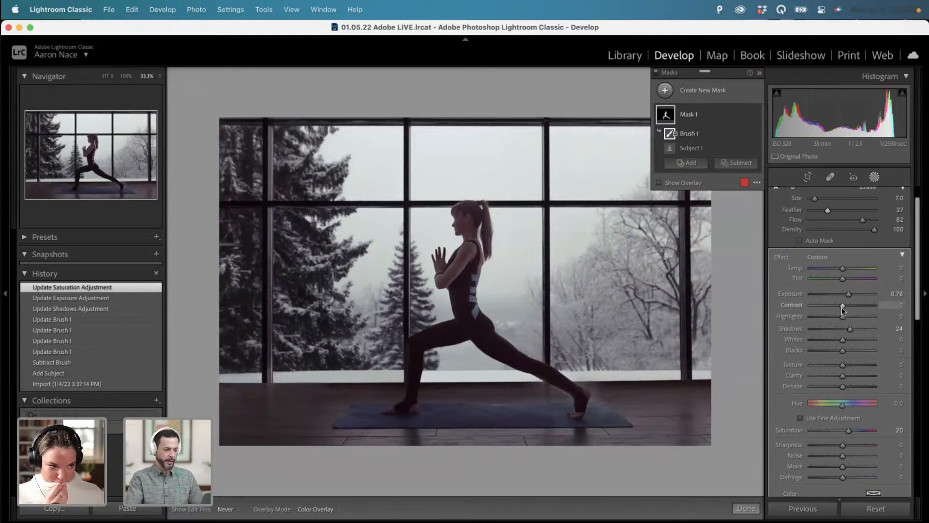
Set the woman's mask to Temp 7 and Saturation 15, and compare the photo with masks disabled and enabled.
left_click(846, 269)
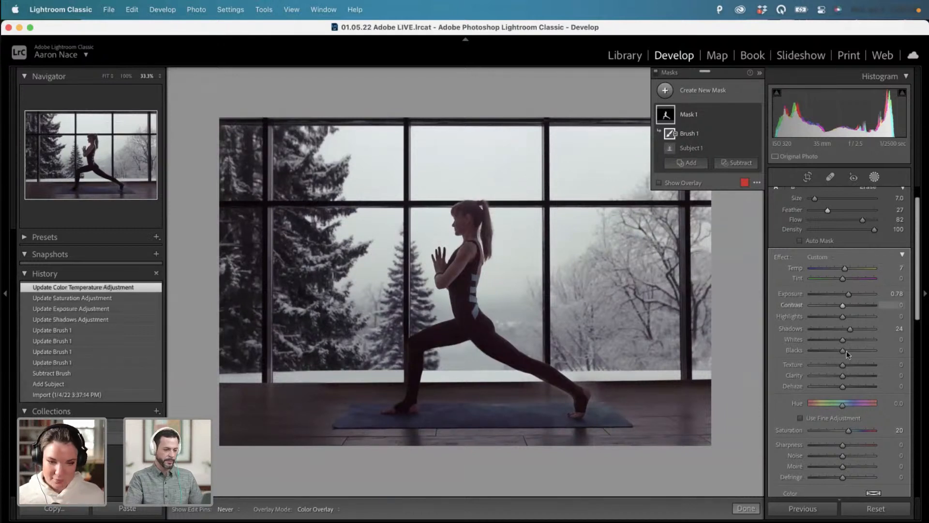
left_click_drag(848, 428, 846, 428)
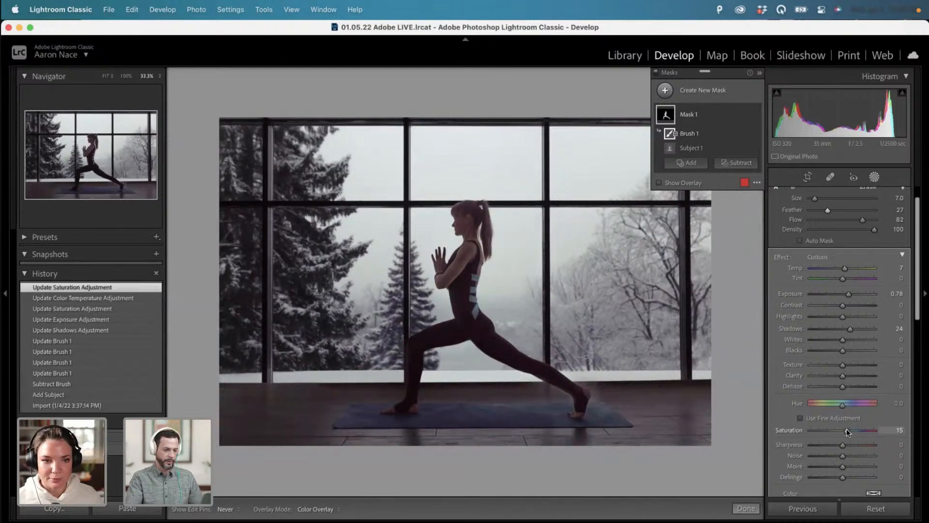
left_click(657, 73)
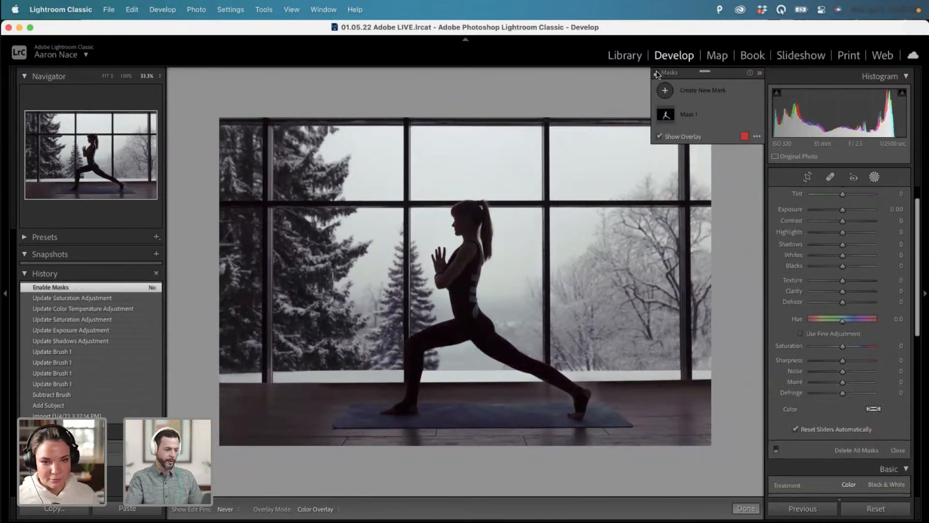
left_click(657, 73)
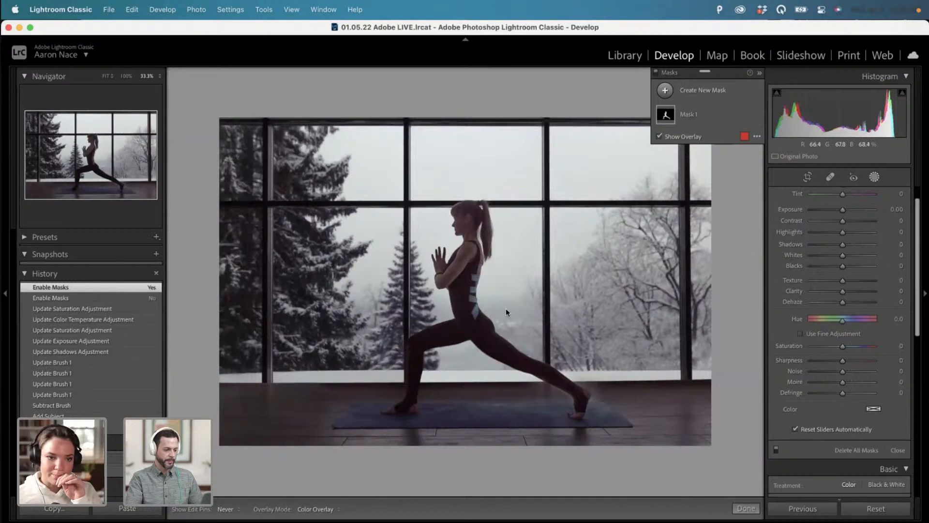
Leave masking and compare the photo Before and After side by side, hiding the Navigator and History side for more room.
left_click(874, 178)
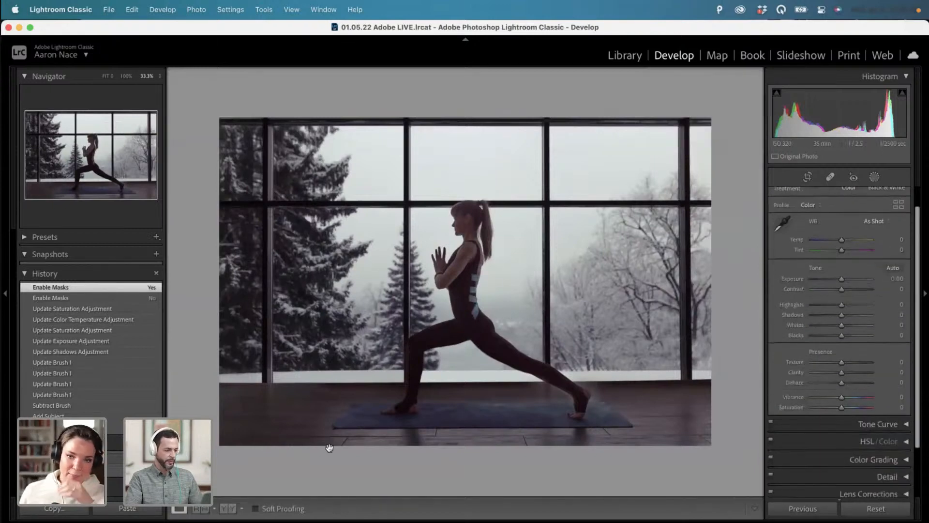
left_click(228, 508)
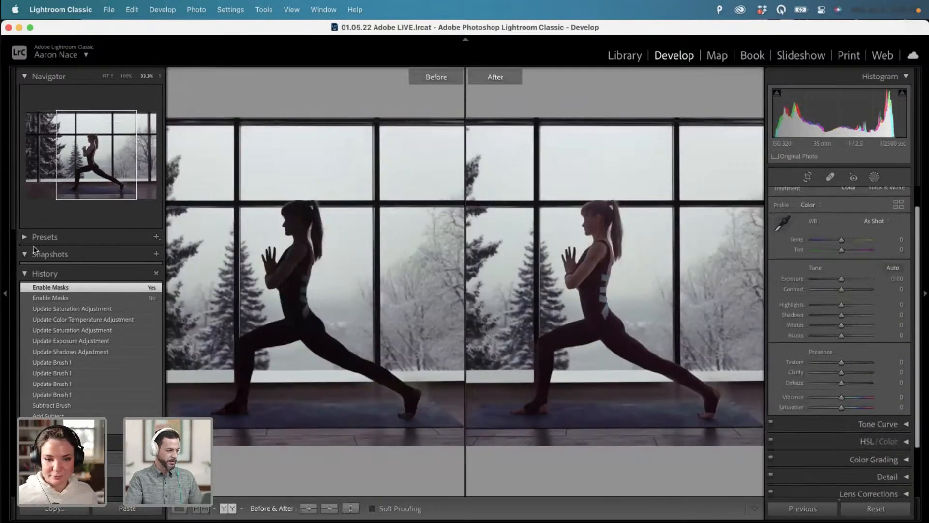
left_click(6, 294)
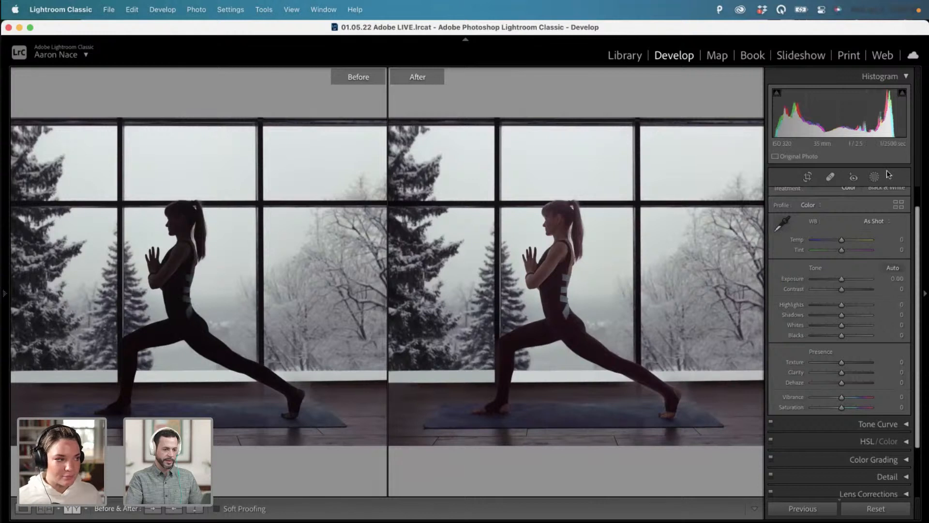
Reopen the woman's mask for editing and reduce its Exposure to 0.60.
left_click(875, 177)
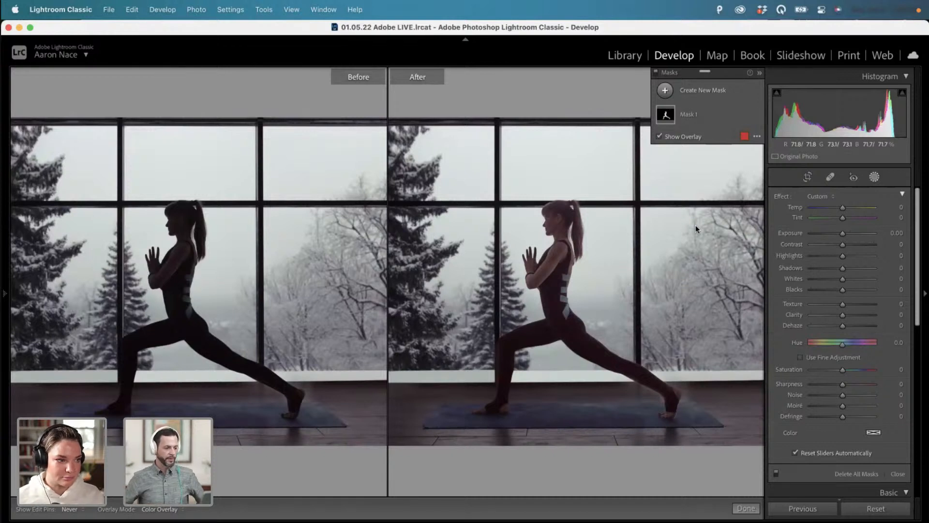
left_click(701, 112)
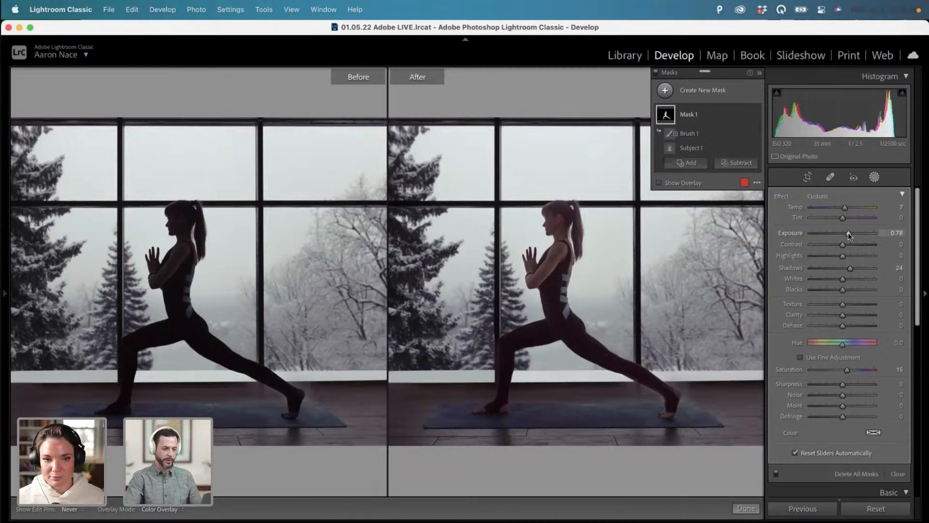
left_click_drag(848, 232, 847, 235)
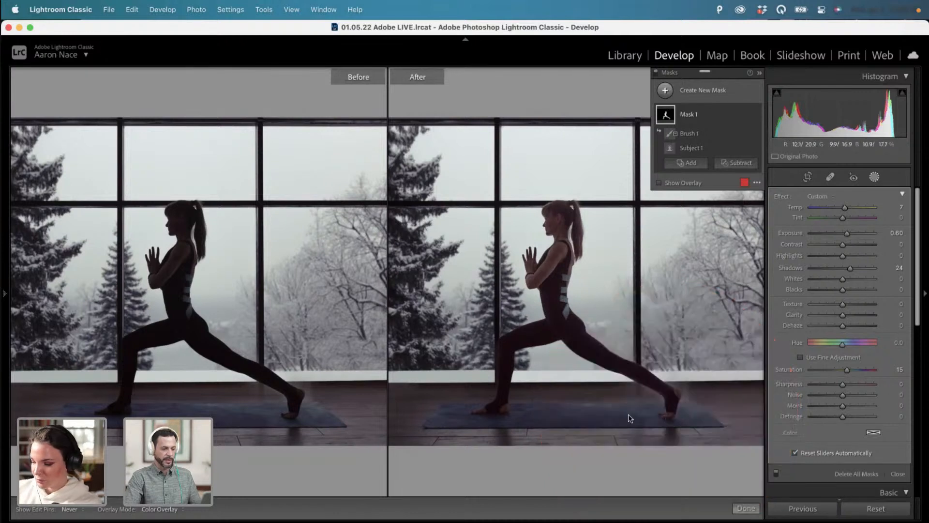
Subtract a short upward linear gradient at foot level from the woman's mask.
left_click(737, 163)
left_click(744, 239)
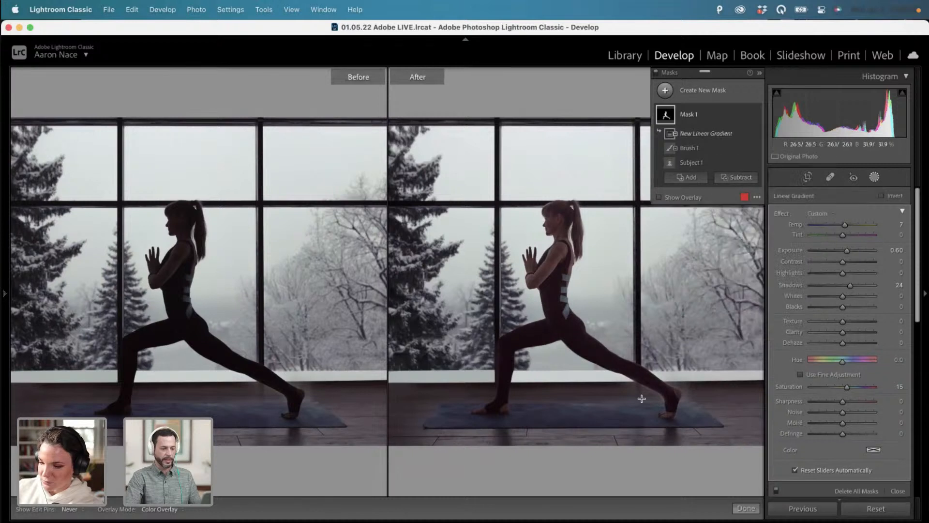
left_click_drag(600, 405, 600, 390)
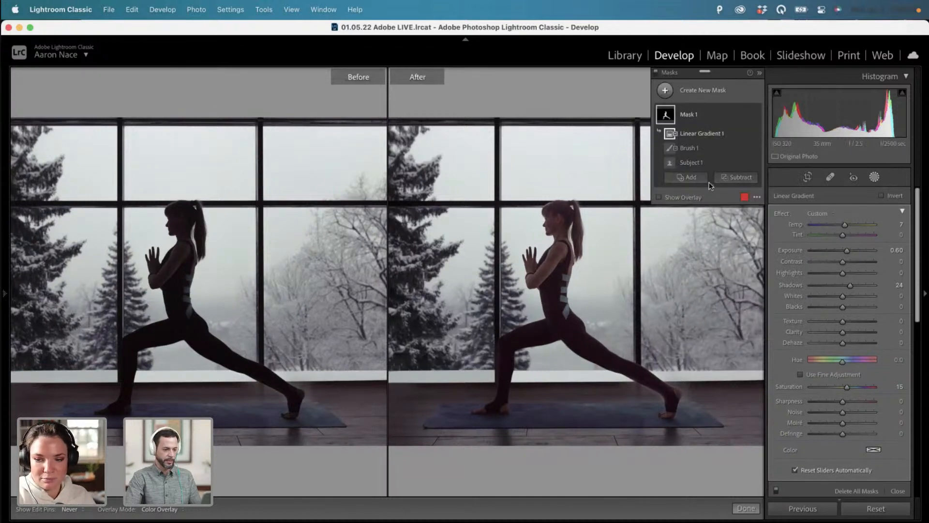
Subtract a taller linear gradient running from the yoga mat up to her hips, and show the mask overlay and edit pins.
left_click(735, 182)
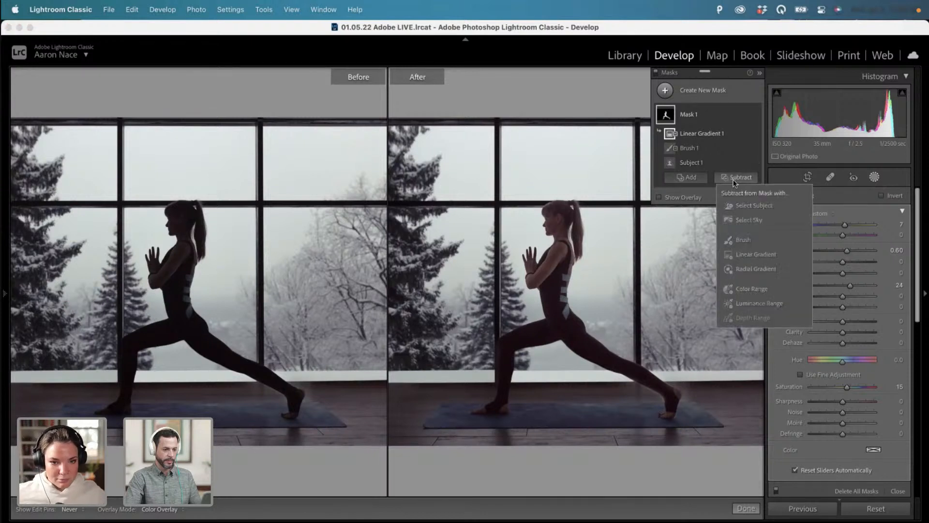
left_click(751, 257)
left_click_drag(605, 422, 606, 312)
left_click(659, 212)
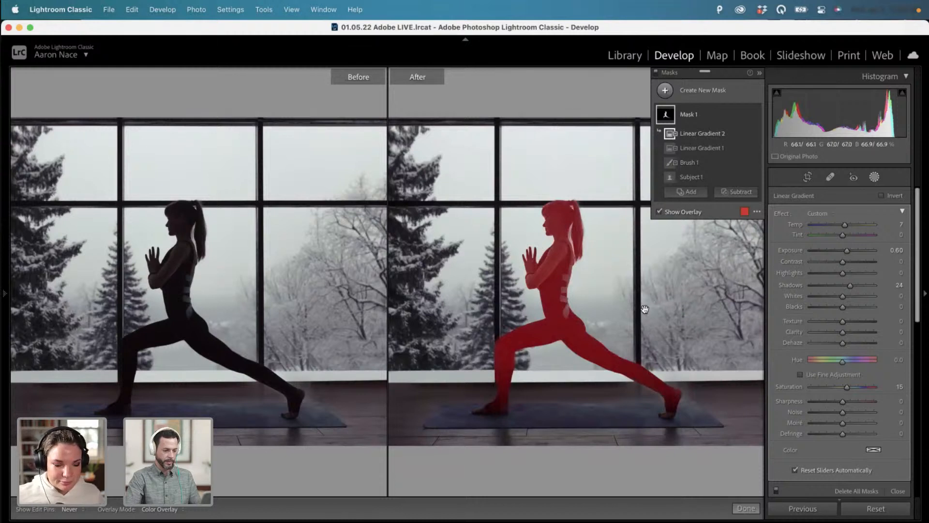
key("h")
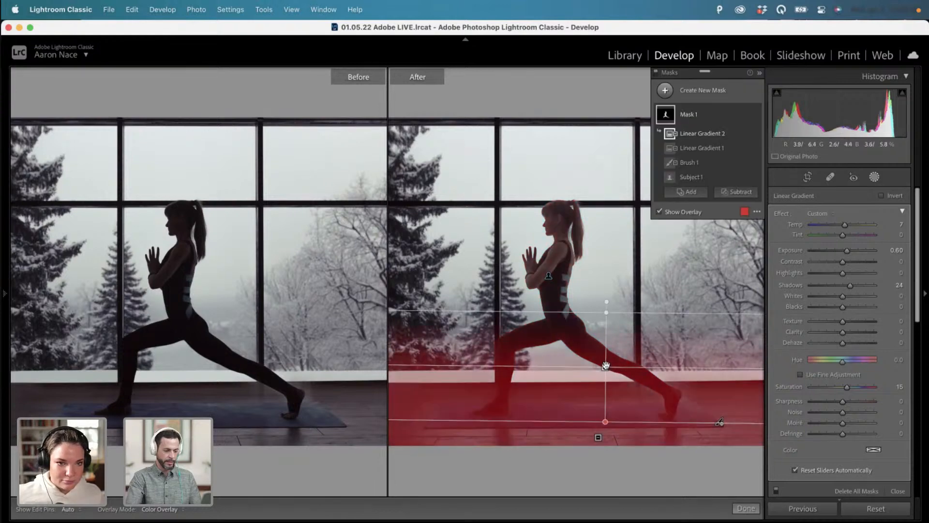
Reposition Mask 1's linear gradient over the woman's lower legs and the floor, leaving the mask overlay hidden.
left_click_drag(605, 365, 569, 421)
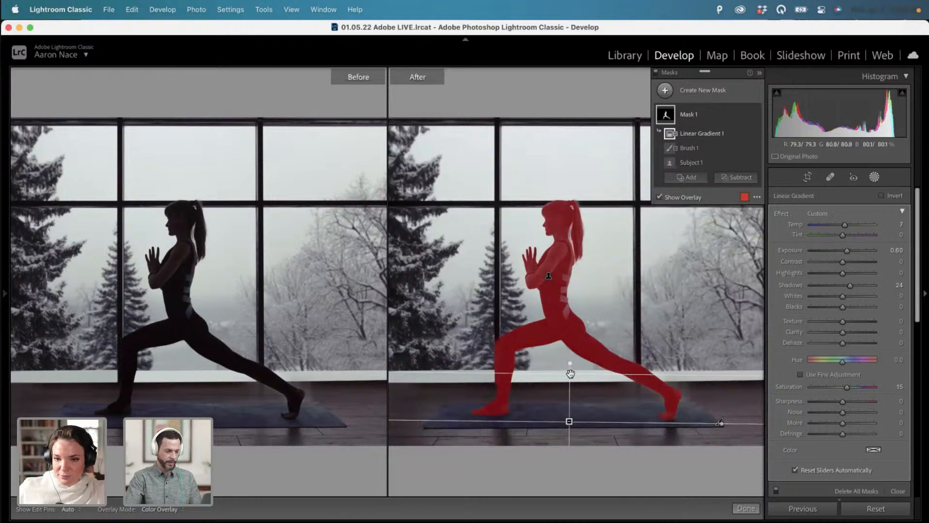
left_click_drag(570, 373, 570, 344)
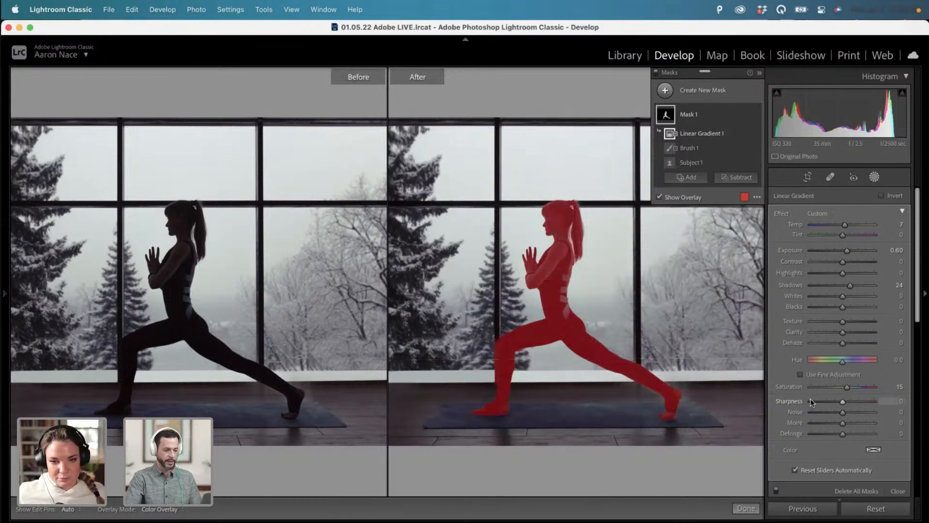
key("o")
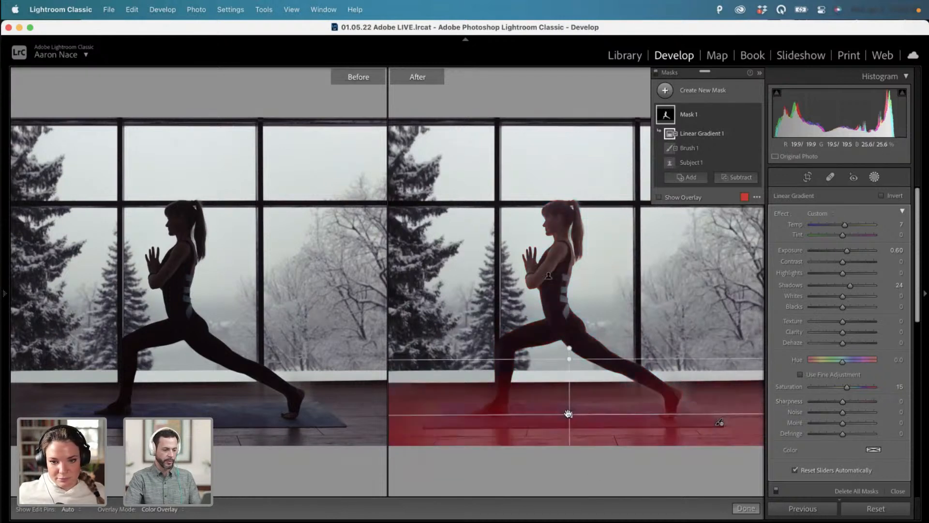
left_click_drag(568, 412, 572, 385)
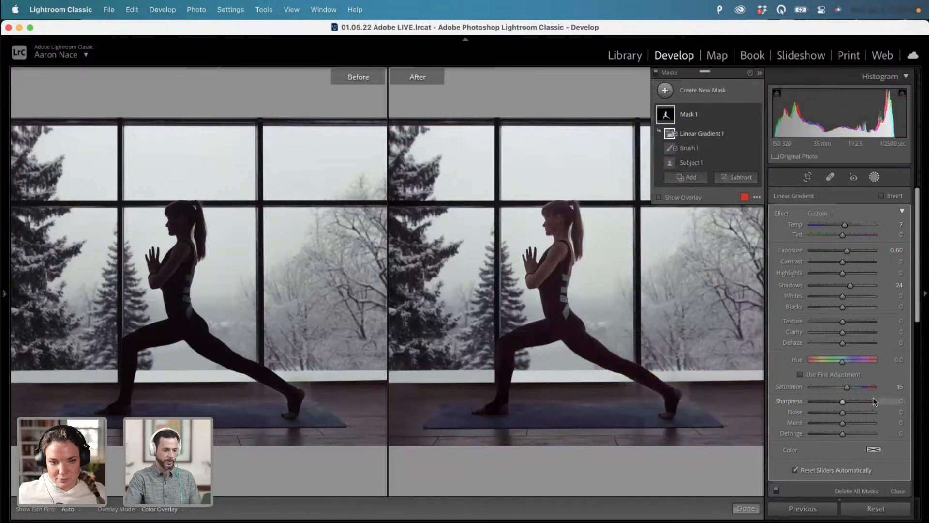
Create a luminance range mask sampled from the bright sky in the upper window pane, and hide its overlay.
mouse_move(669, 136)
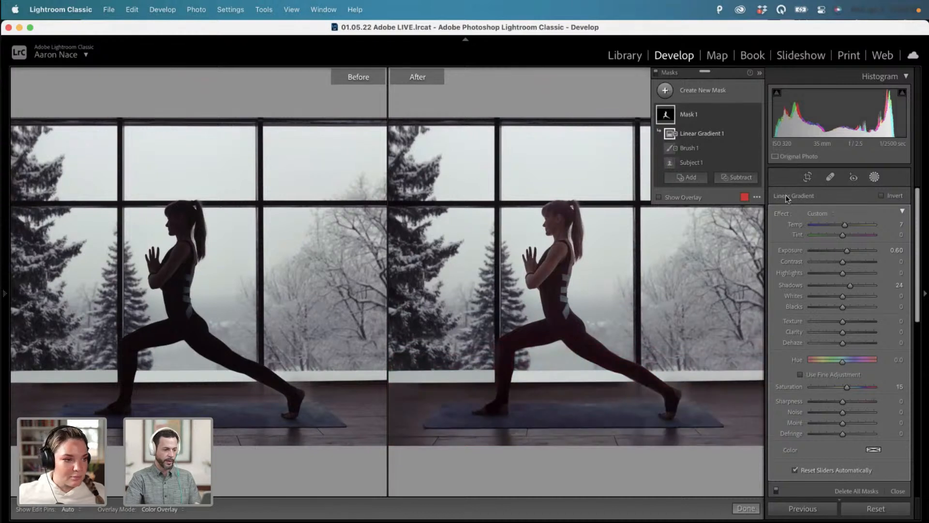
left_click(666, 90)
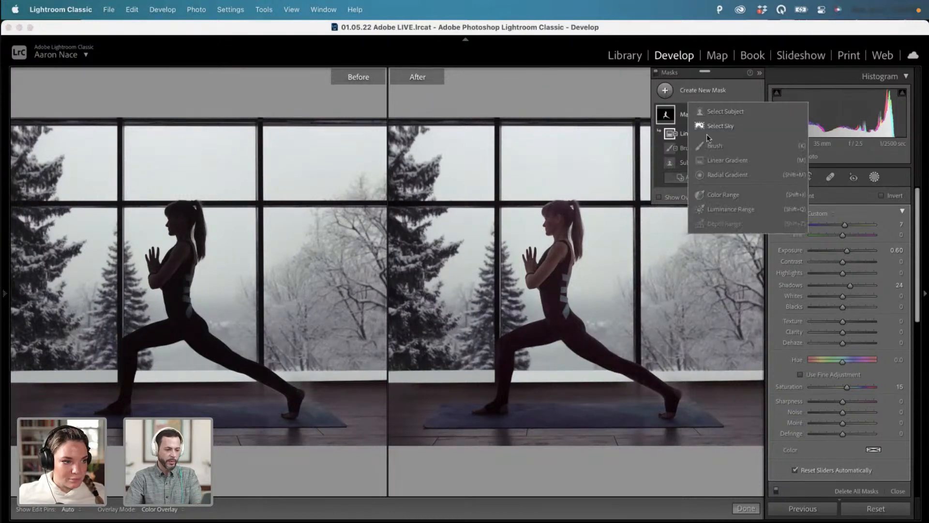
left_click(727, 207)
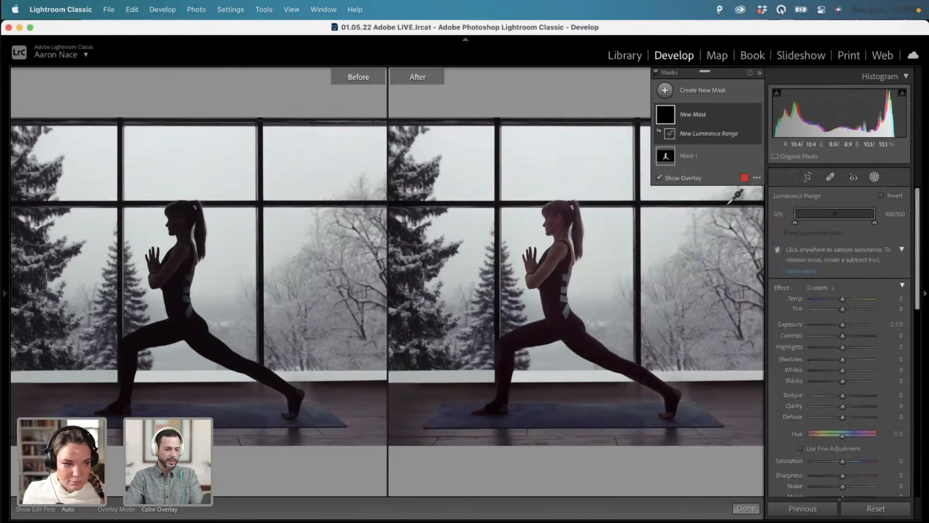
left_click(593, 165)
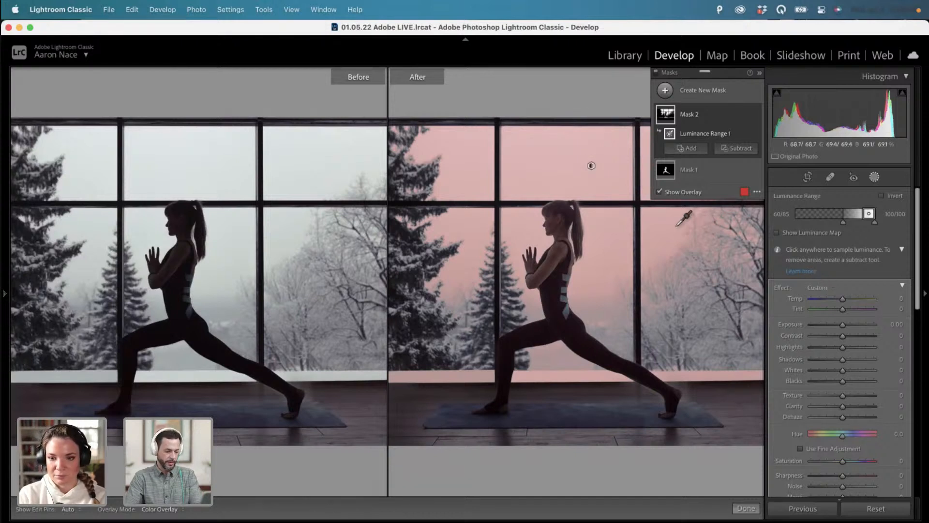
key("o")
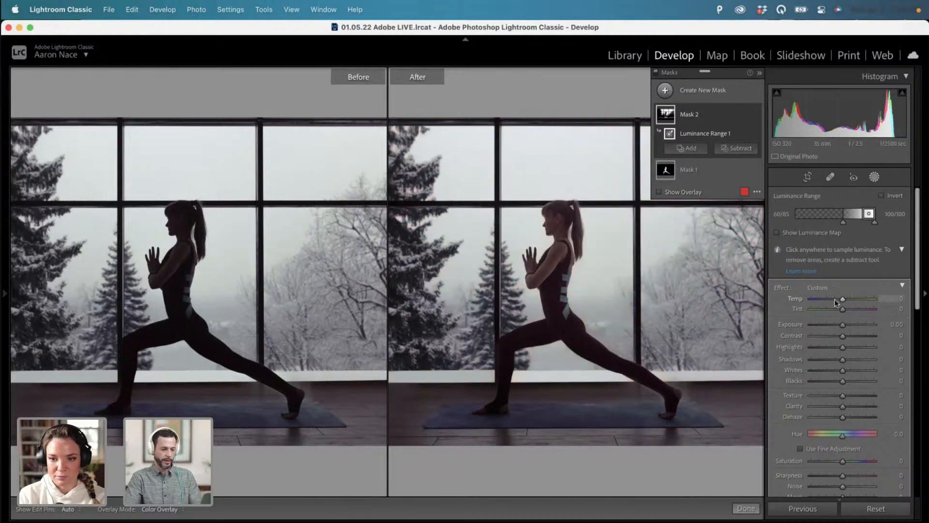
Set the luminance mask's Temp to -19, Tint to -7 and Highlights to 3.
left_click_drag(835, 302, 841, 299)
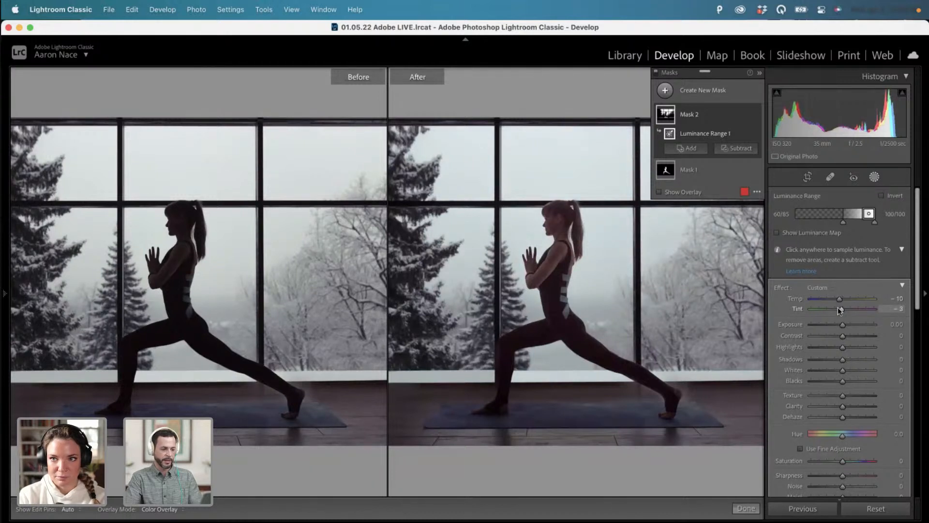
left_click_drag(839, 301, 841, 301)
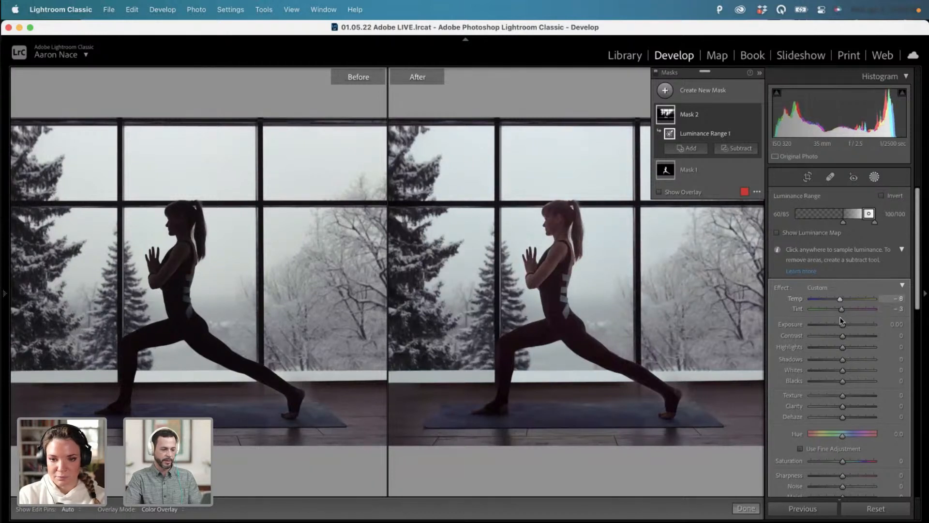
left_click_drag(838, 347, 843, 346)
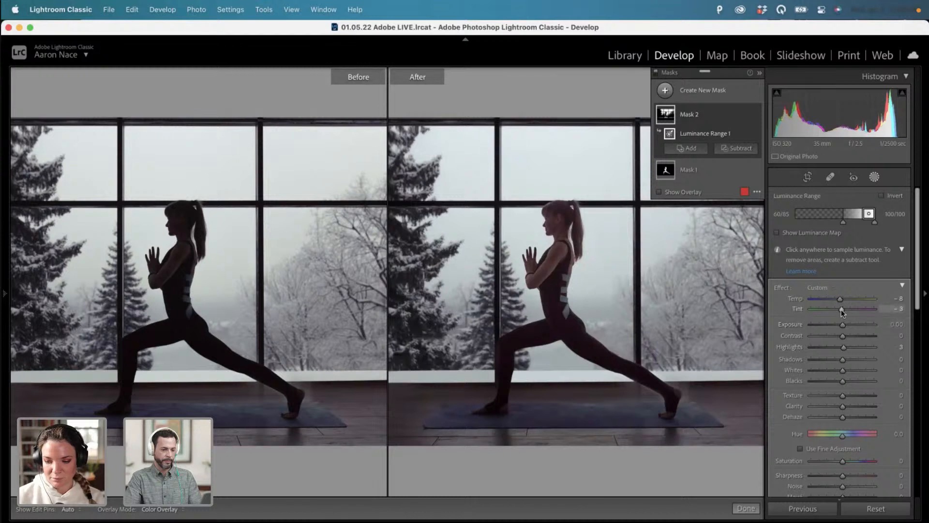
left_click_drag(841, 312, 840, 313)
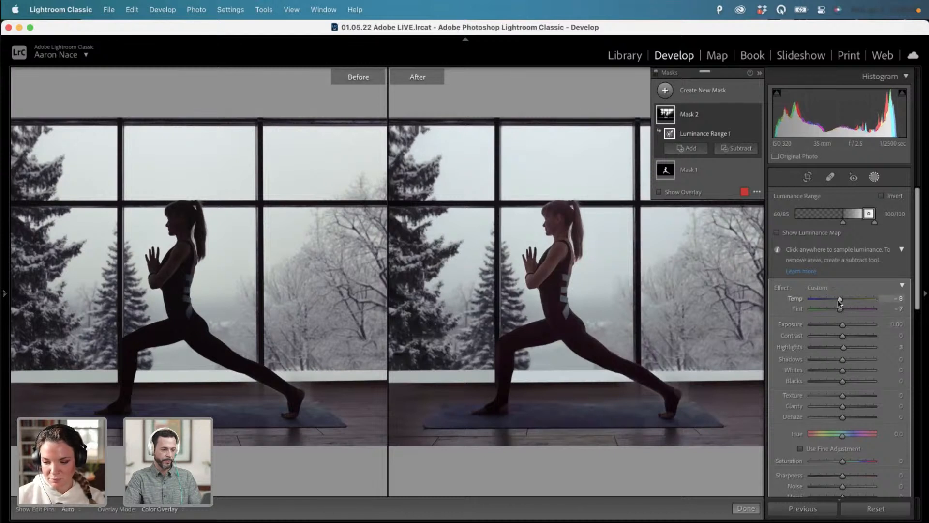
left_click_drag(838, 300, 836, 298)
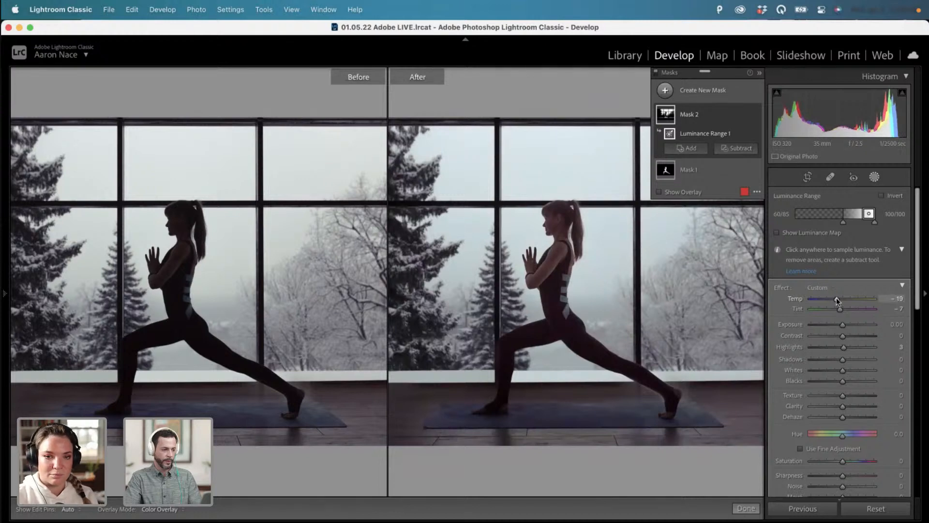
Resample the luminance range from the sky above the small fir tree, and close masking with the edit pins hidden.
key("super+minus")
left_click(515, 248)
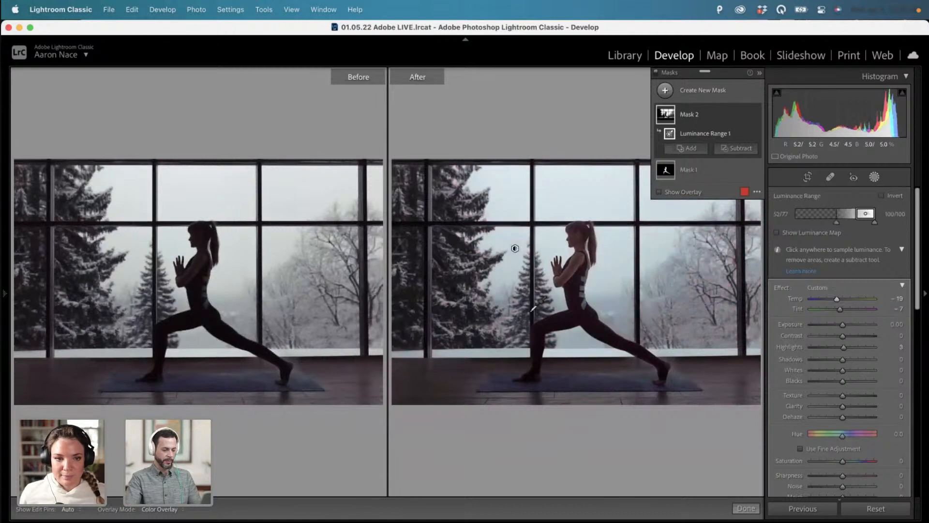
key("h")
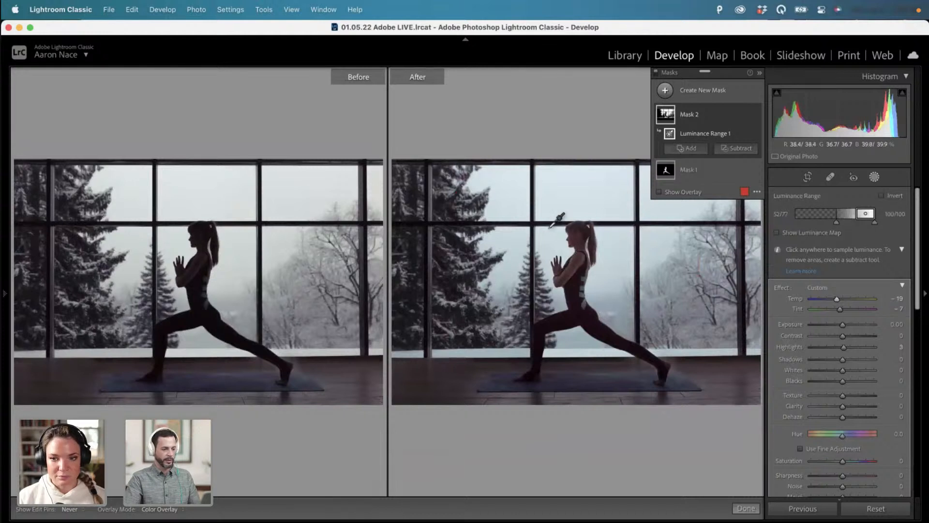
left_click(874, 177)
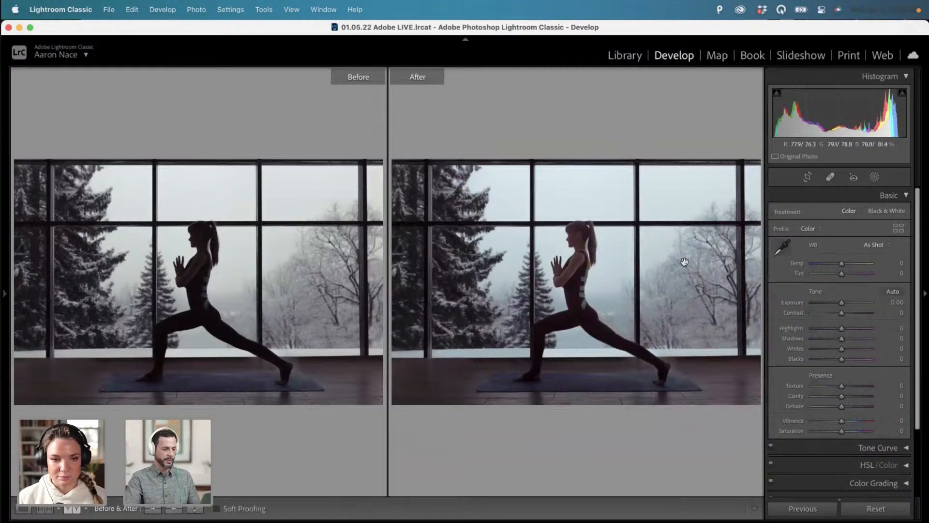
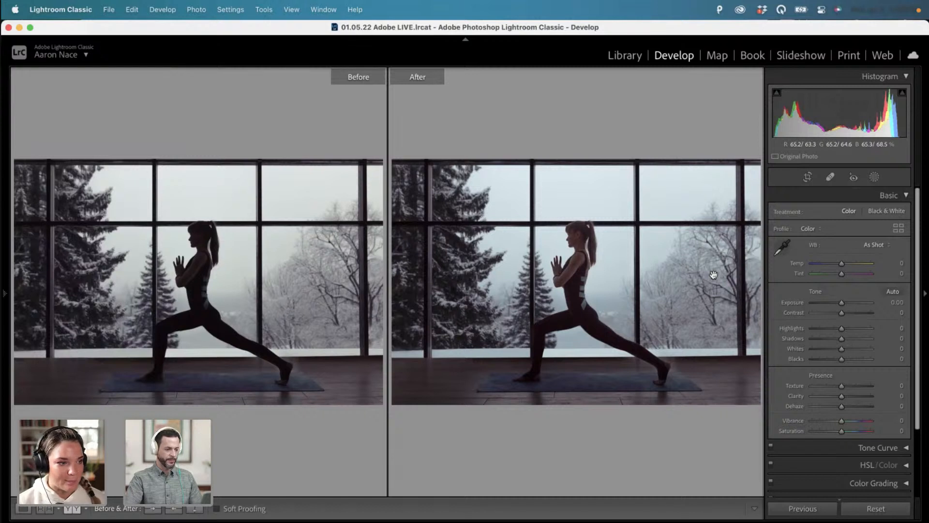
Reopen masking to review Mask 1's coverage, components and adjustments, and close masking.
left_click(874, 178)
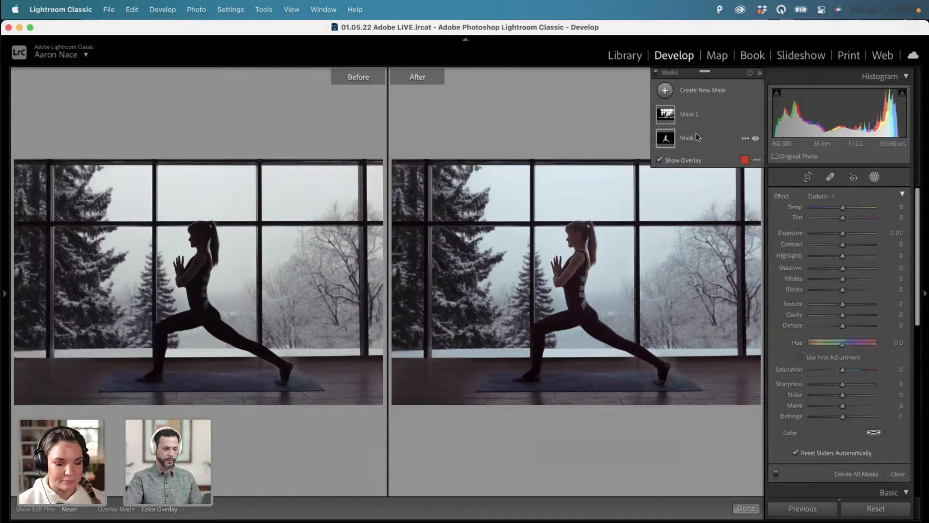
left_click(670, 141)
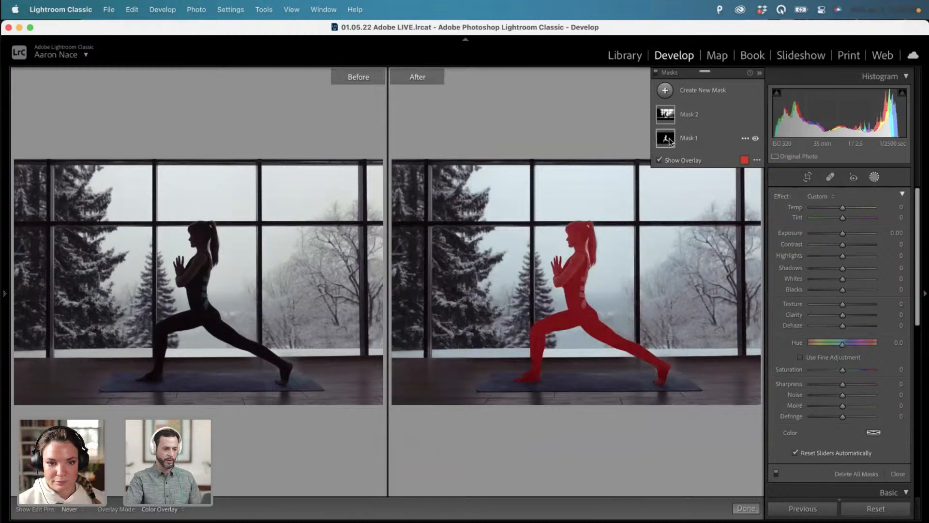
left_click(692, 135)
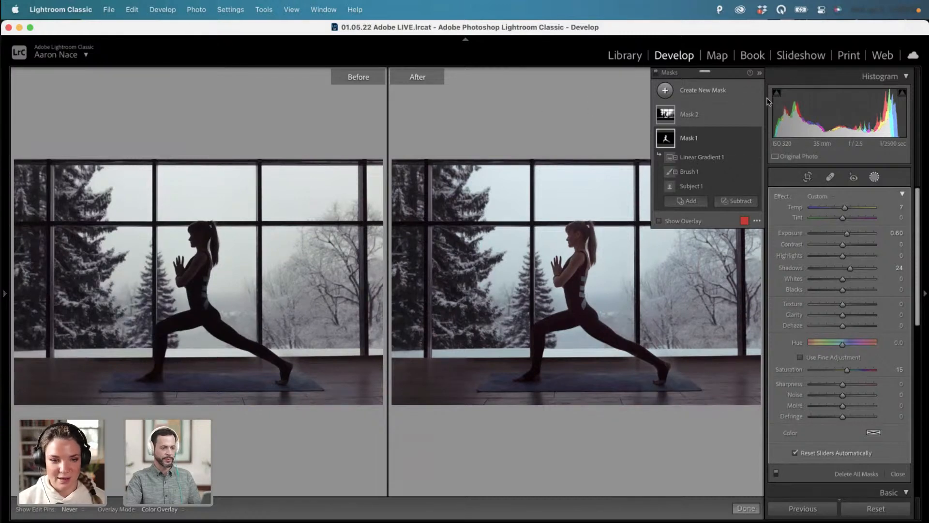
left_click(874, 177)
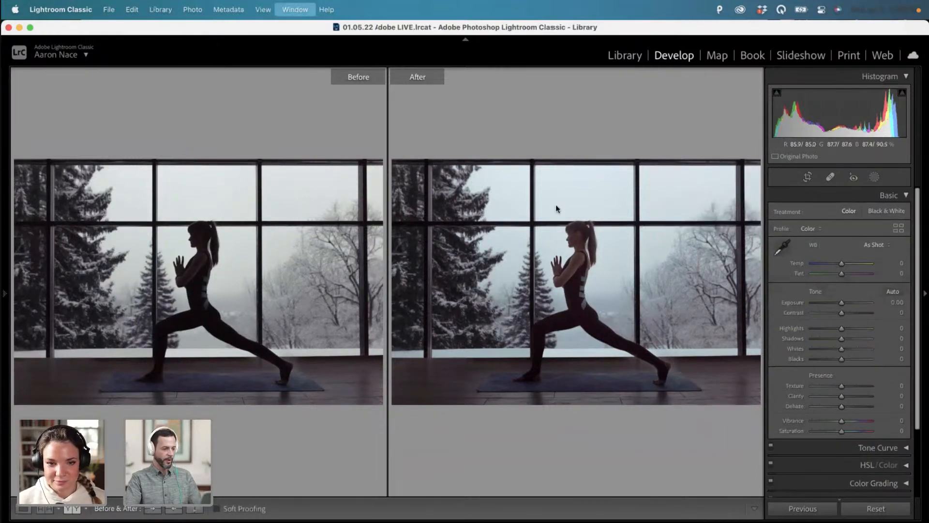
In the Library grid, move the green-scarf portrait directly before the photo of the crouching curly-haired woman.
key("super+alt+1")
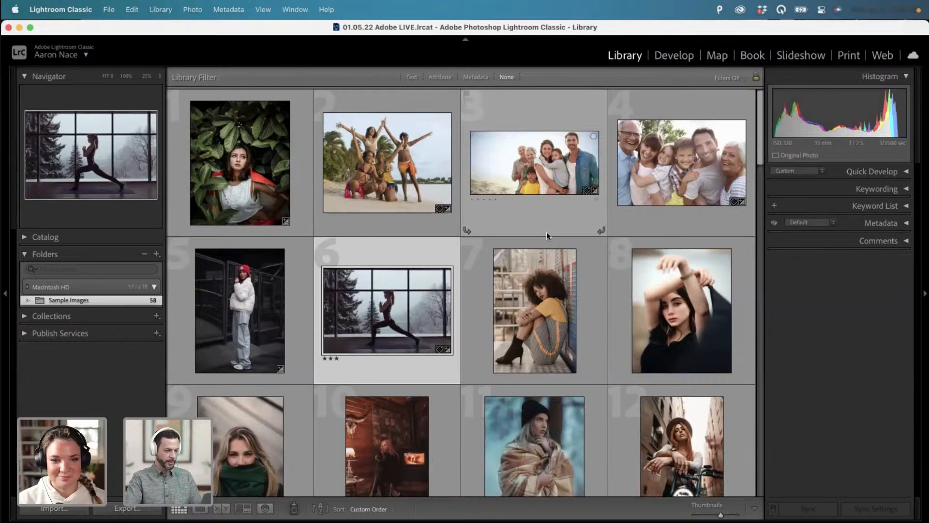
left_click(536, 291)
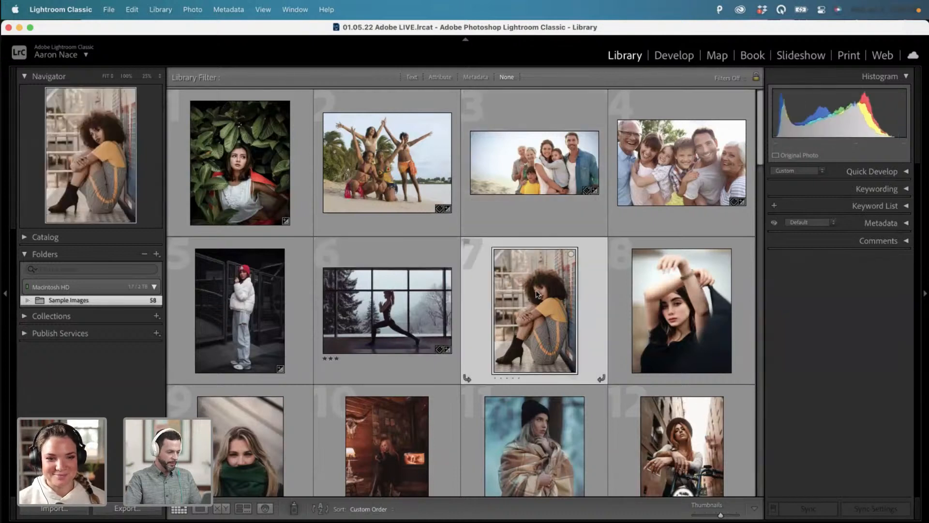
scroll(536, 290, "down", 2)
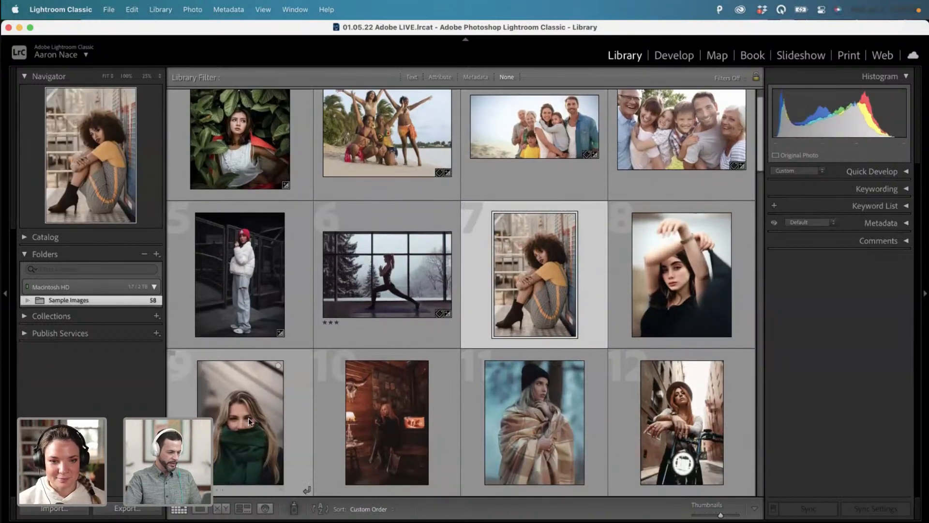
left_click_drag(248, 418, 474, 301)
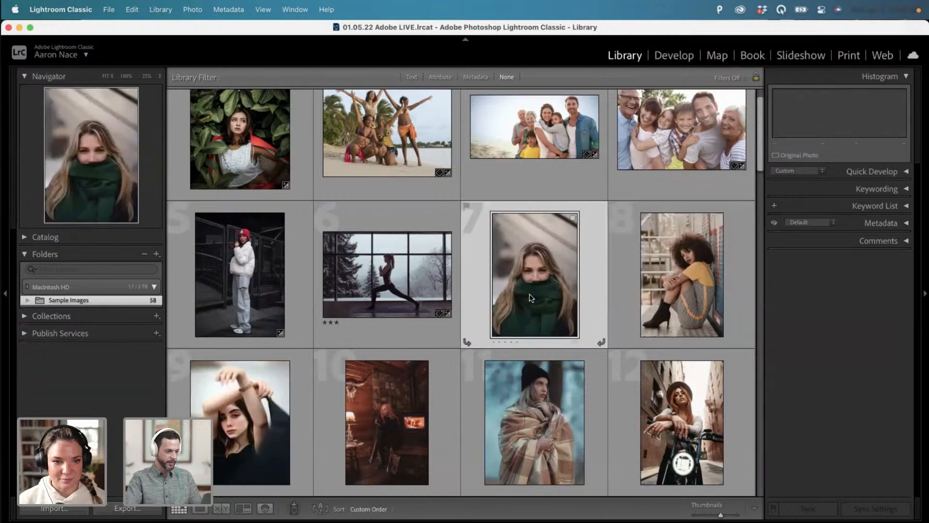
Open the green-scarf portrait in Develop's side-by-side Before/After view and draw a large radial gradient mask centred on her face.
key("d")
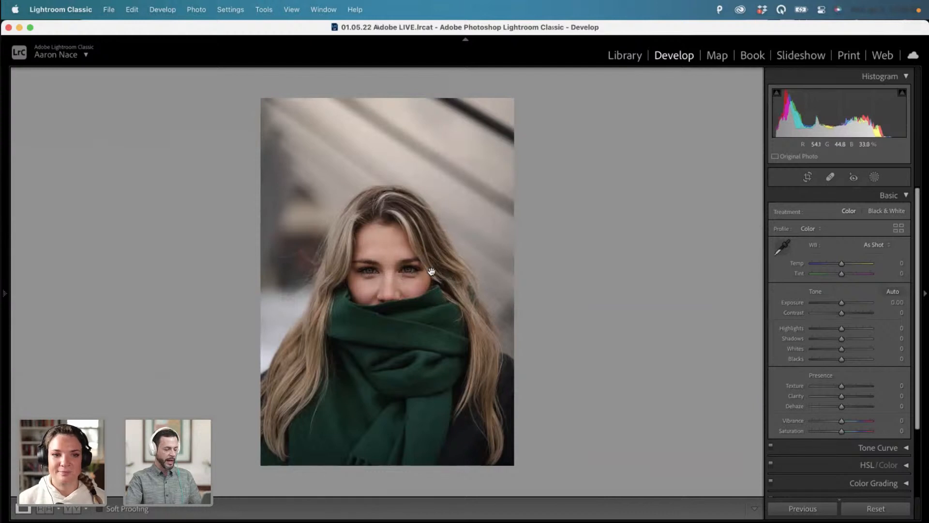
left_click(68, 509)
left_click(874, 177)
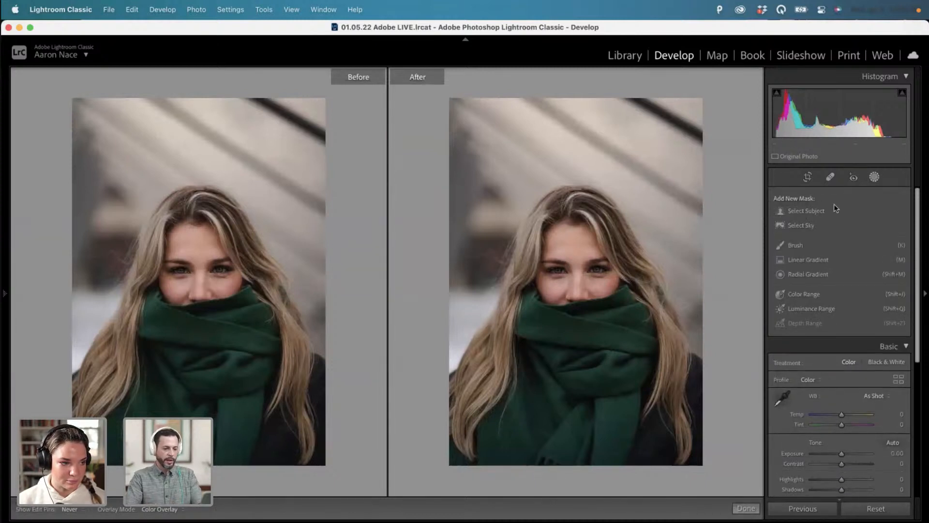
left_click(812, 273)
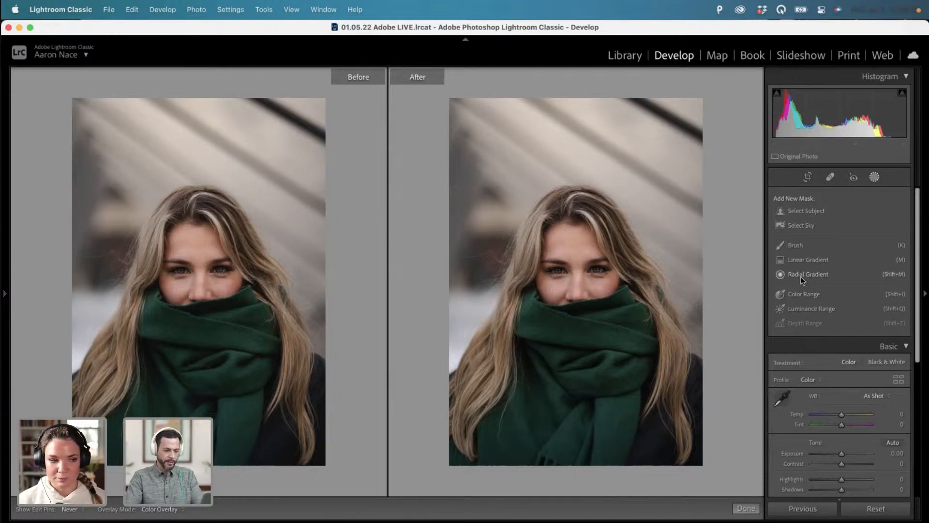
left_click_drag(575, 265, 702, 396)
left_click_drag(724, 427, 724, 427)
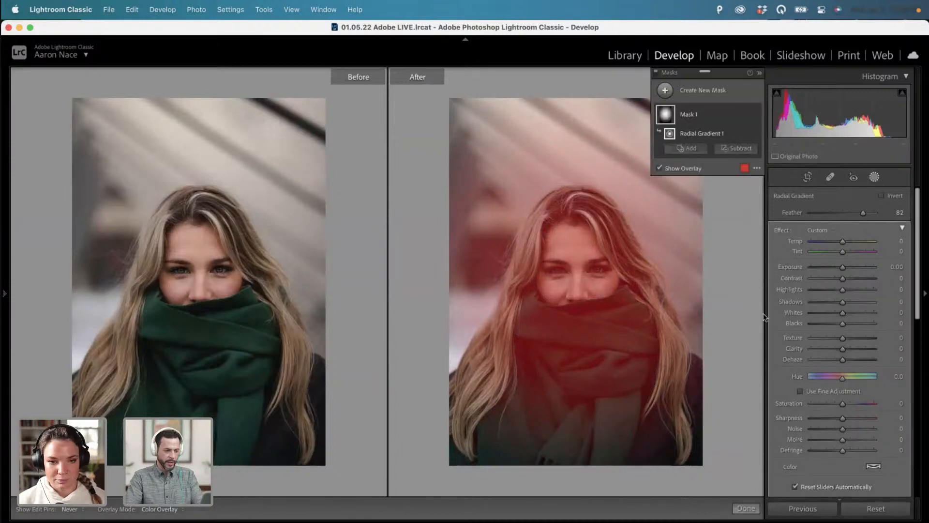
Invert the radial gradient, hide its overlay and set its Exposure to -0.95.
left_click(881, 196)
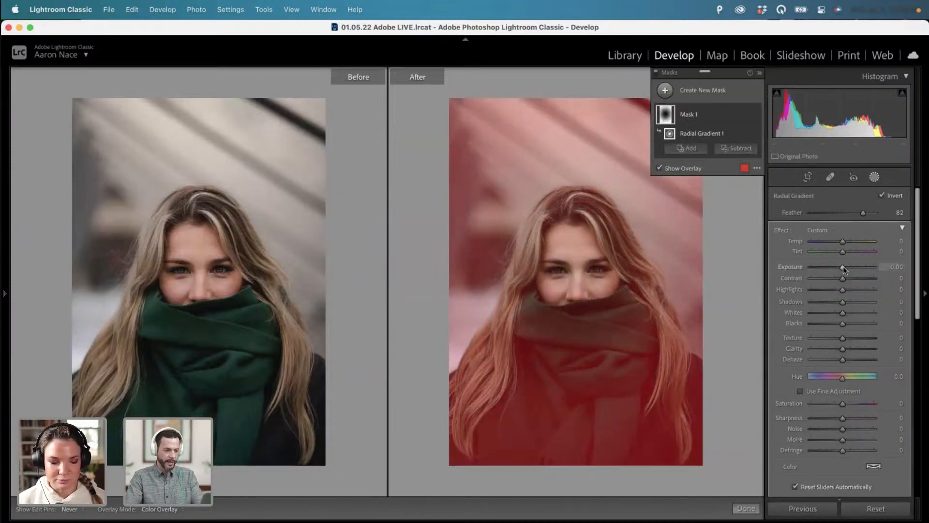
key("o")
left_click_drag(843, 266, 835, 267)
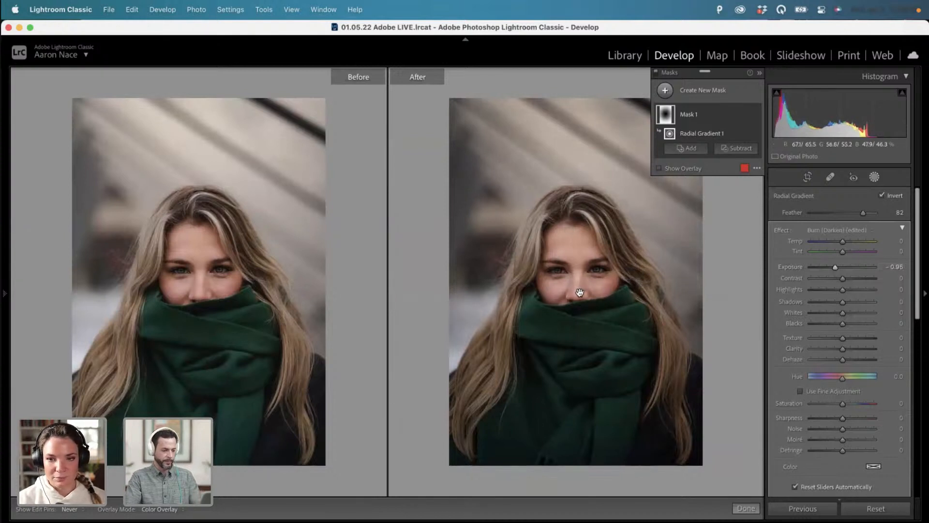
Move the radial gradient's centre down to the scarf's upper edge, showing the edit pins only for the move.
key("h")
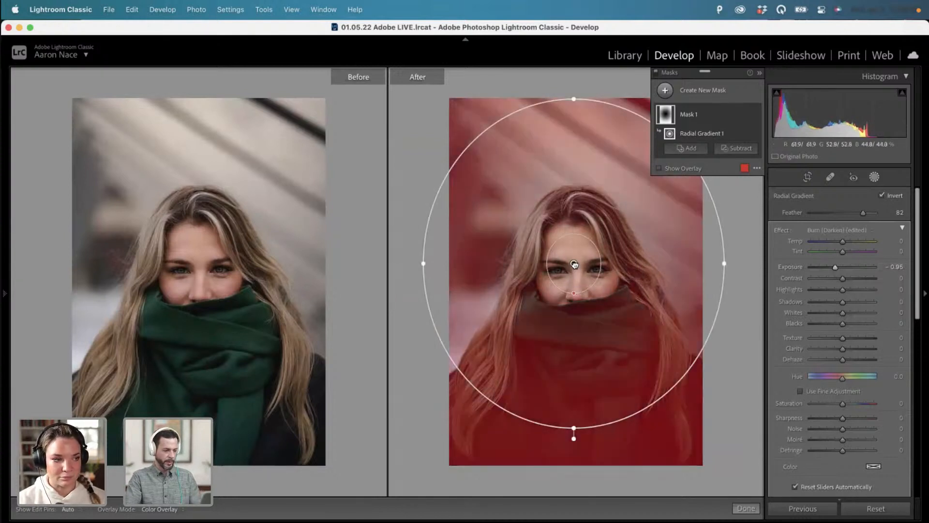
left_click_drag(576, 270, 581, 303)
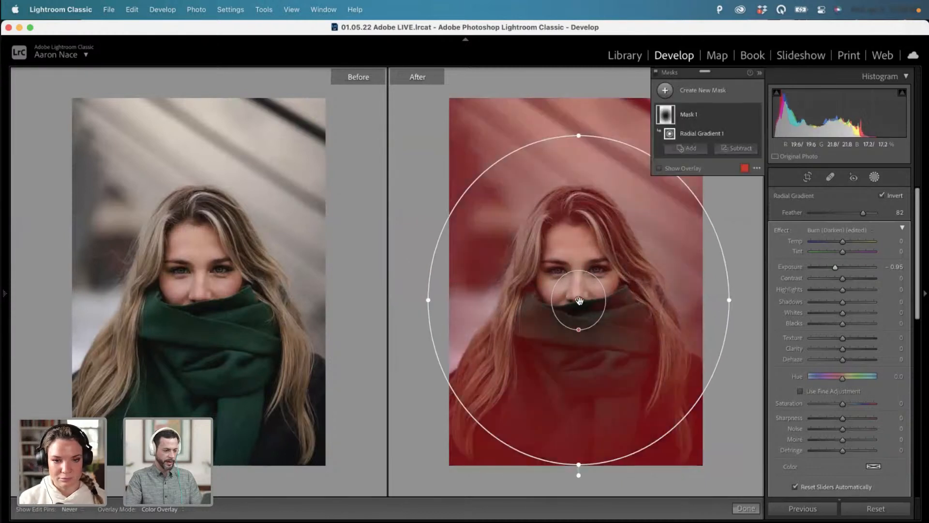
key("h")
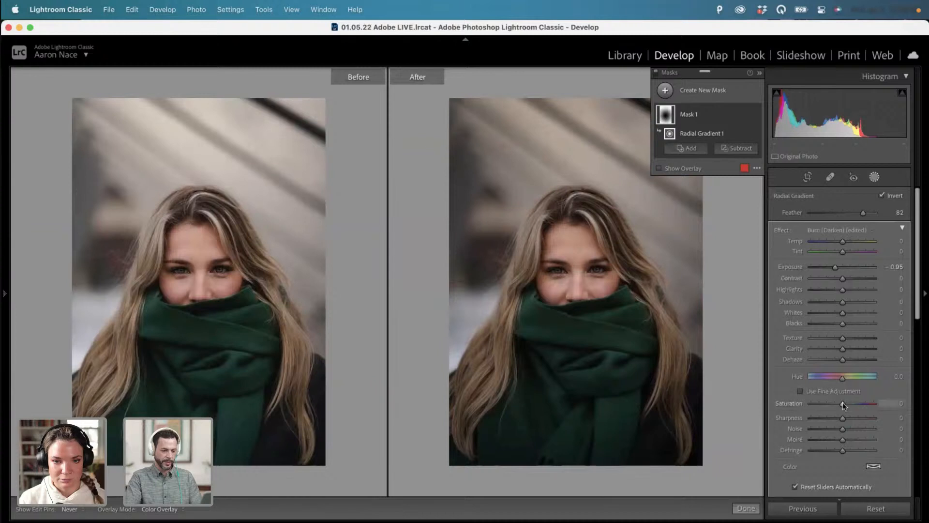
Set the darkening mask's Saturation to -13 and draw a second large radial gradient mask centred on her face.
left_click_drag(843, 403, 840, 405)
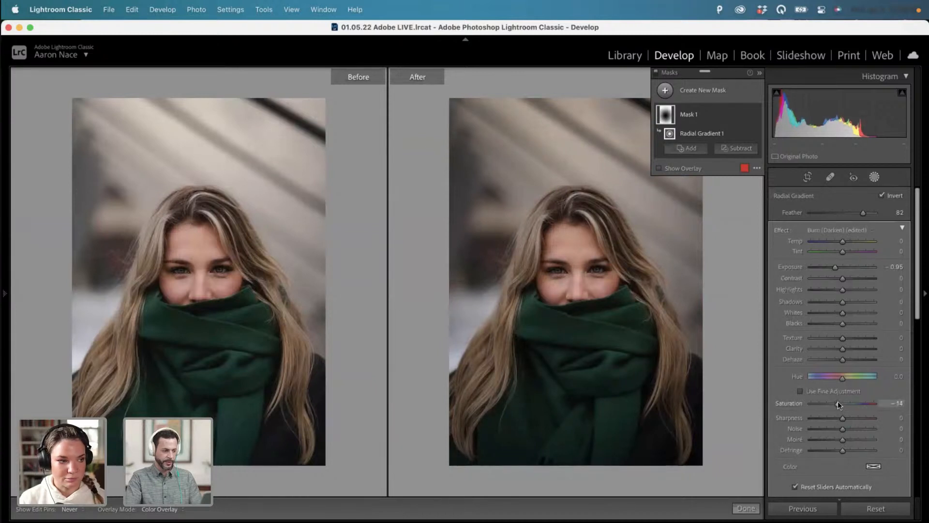
left_click(665, 91)
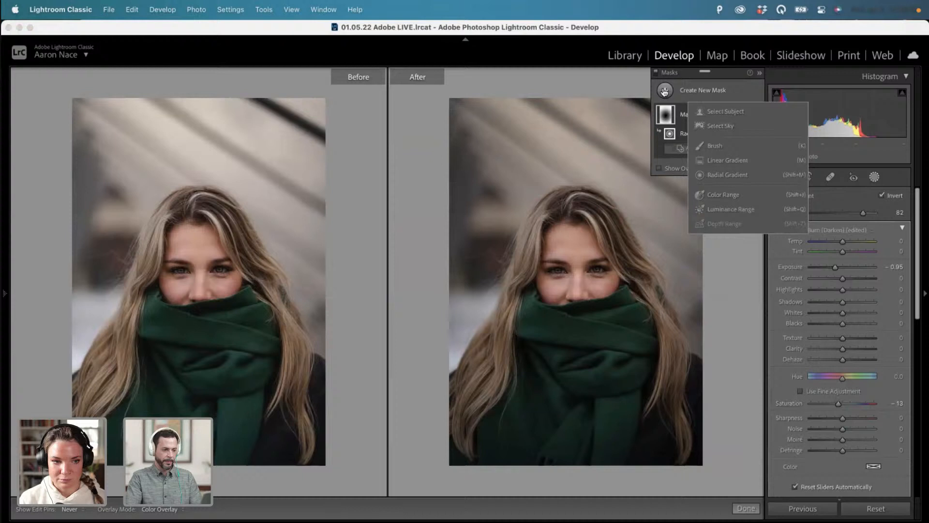
left_click(726, 175)
left_click_drag(583, 272, 706, 405)
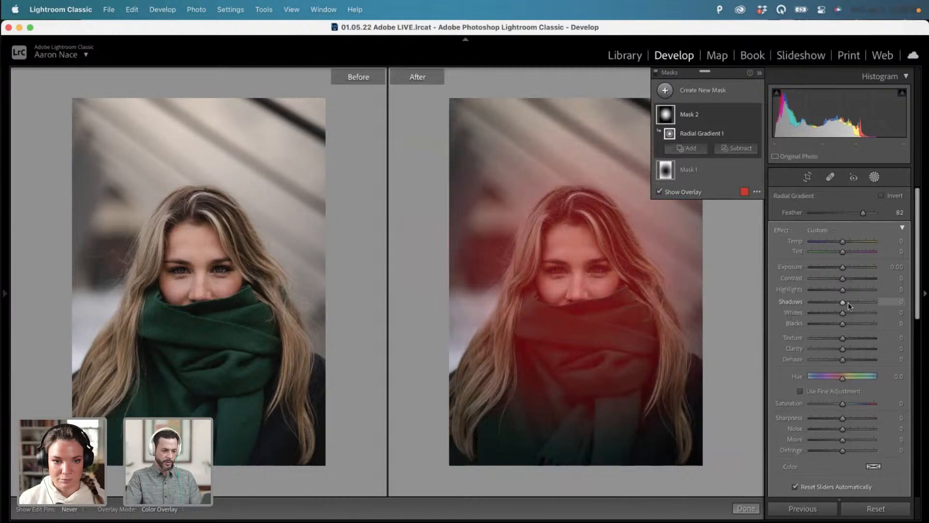
Hide the overlay and set the face gradient's Shadows to 37 and Exposure to 0.08.
key("o")
left_click_drag(848, 302, 853, 303)
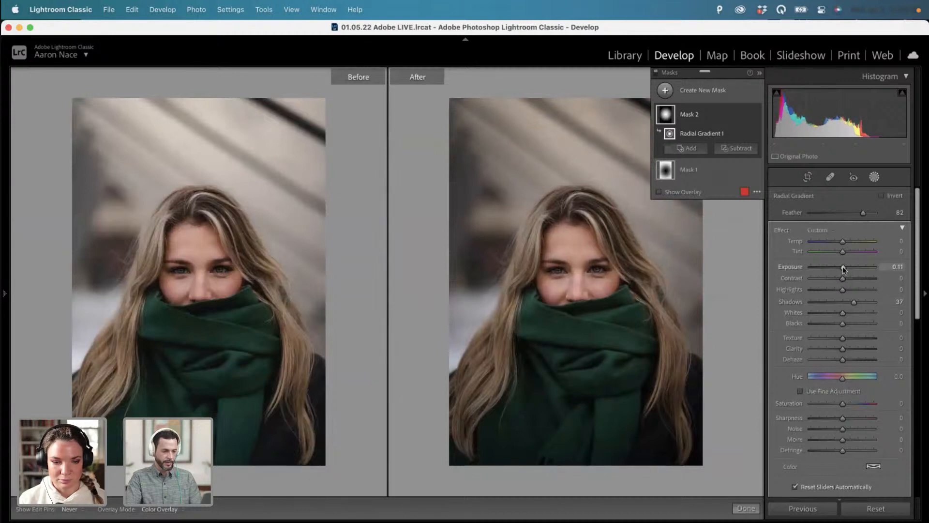
left_click_drag(841, 266, 843, 266)
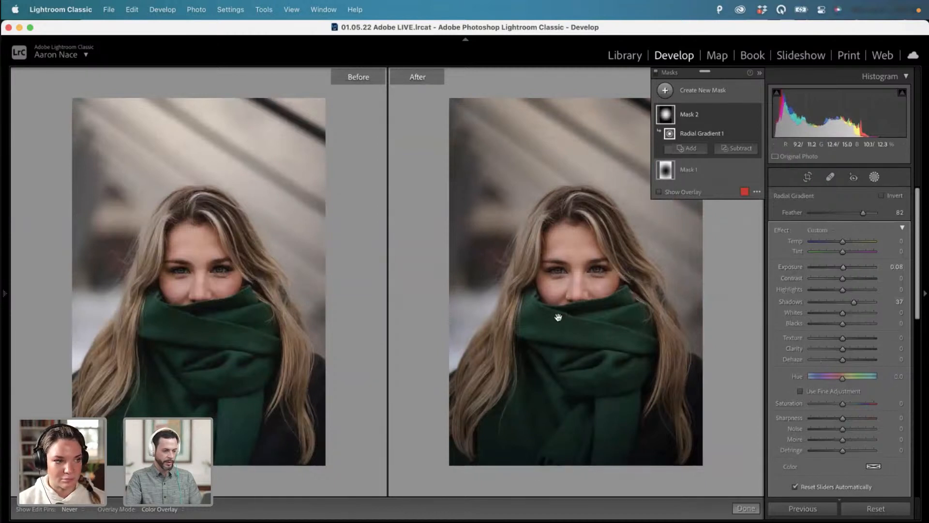
Create a new brush mask and paint over the wrapped upper part of the green scarf at brush size 13.
left_click(688, 149)
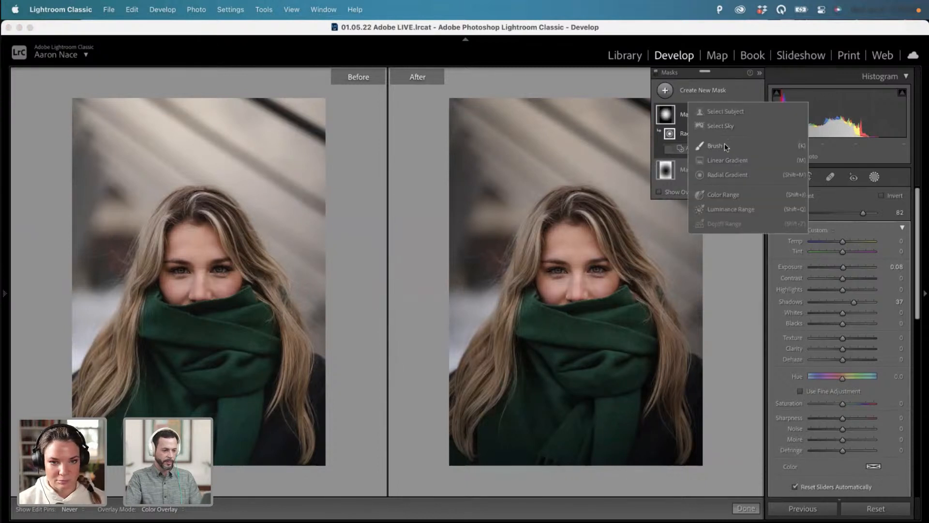
left_click(715, 146)
scroll(535, 314, "up", 3)
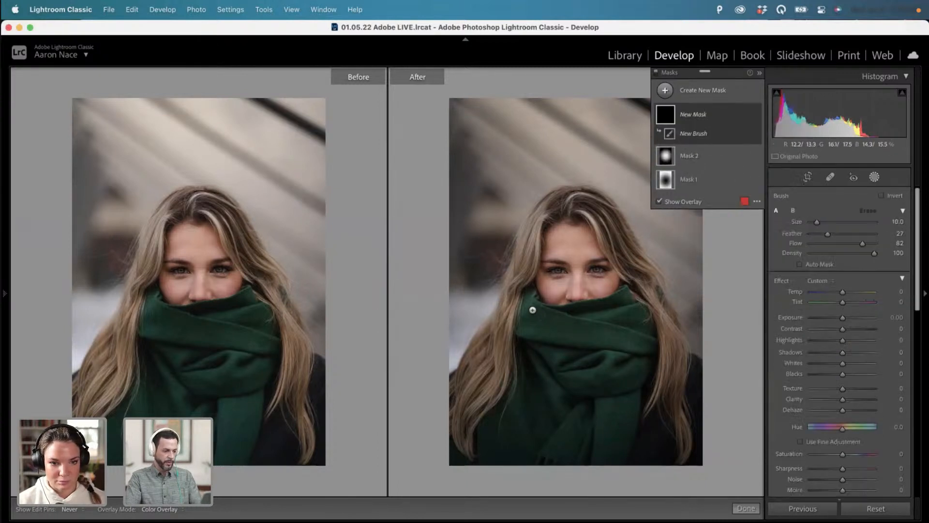
mouse_move(529, 297)
left_mouse_down()
mouse_move(535, 317)
mouse_move(610, 310)
mouse_move(553, 318)
left_mouse_up()
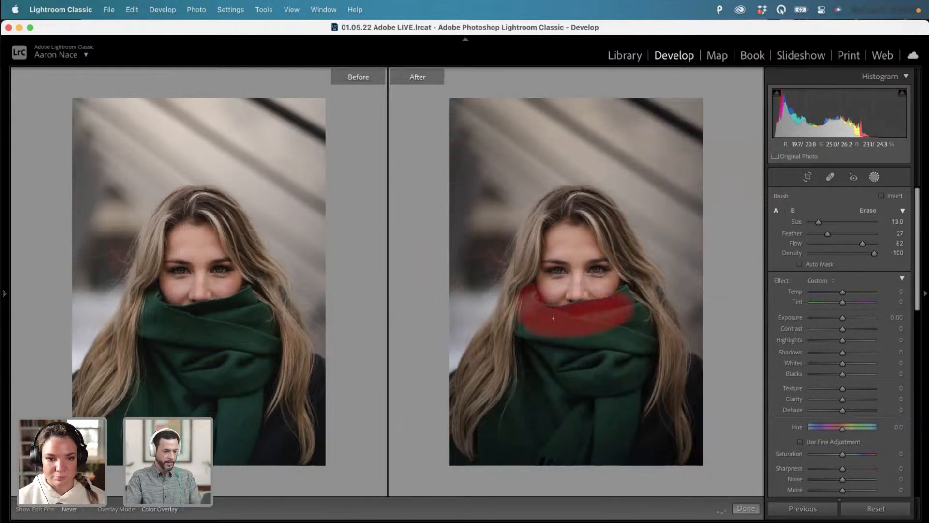
left_click_drag(620, 305, 608, 324)
mouse_move(520, 319)
left_mouse_down()
mouse_move(639, 332)
mouse_move(643, 361)
mouse_move(632, 383)
mouse_move(635, 345)
mouse_move(604, 360)
mouse_move(580, 354)
mouse_move(583, 373)
mouse_move(559, 346)
mouse_move(530, 345)
left_mouse_up()
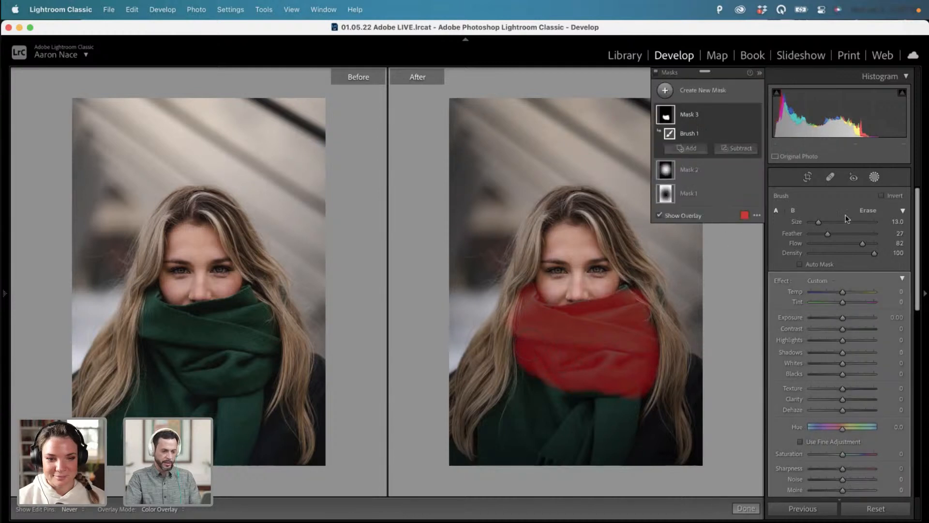
Set the brush's Feather to 54 and Flow to 34, and softly extend the mask over the scarf's hanging lower part.
left_click_drag(850, 235, 844, 234)
left_click(831, 244)
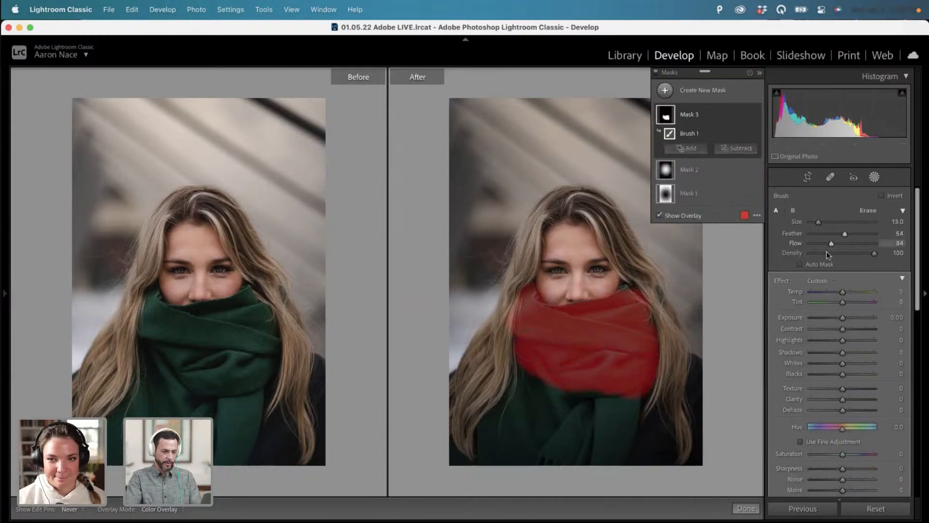
key("bracketright")
key("bracketright")
key("bracketright")
mouse_move(618, 388)
left_mouse_down()
mouse_move(609, 413)
mouse_move(615, 390)
mouse_move(628, 397)
mouse_move(624, 387)
mouse_move(591, 376)
left_mouse_up()
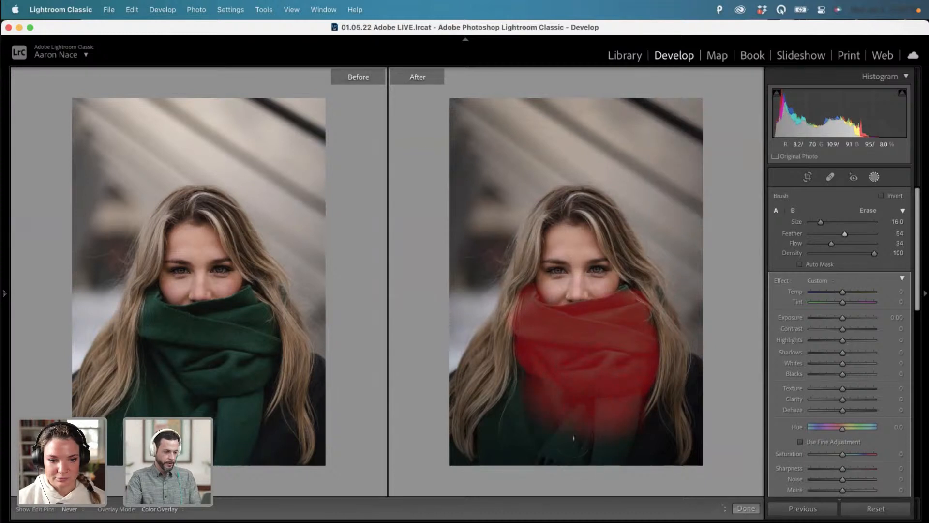
mouse_move(574, 438)
left_mouse_down()
mouse_move(562, 419)
mouse_move(604, 412)
left_mouse_up()
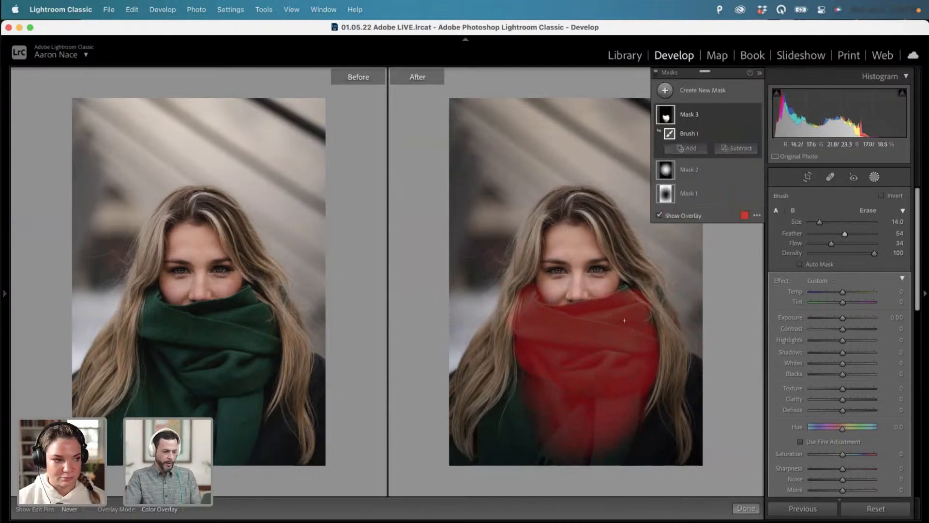
key("bracketleft")
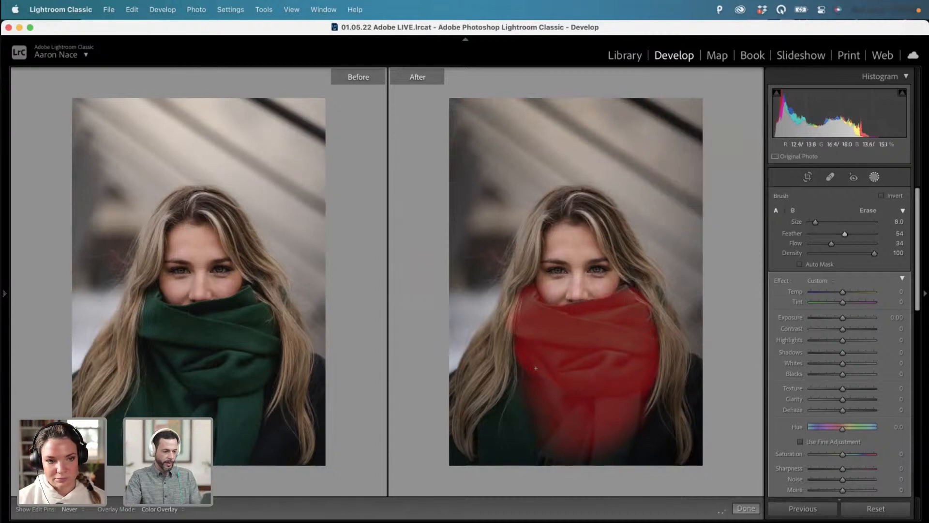
key("bracketright")
left_click_drag(531, 395, 549, 417)
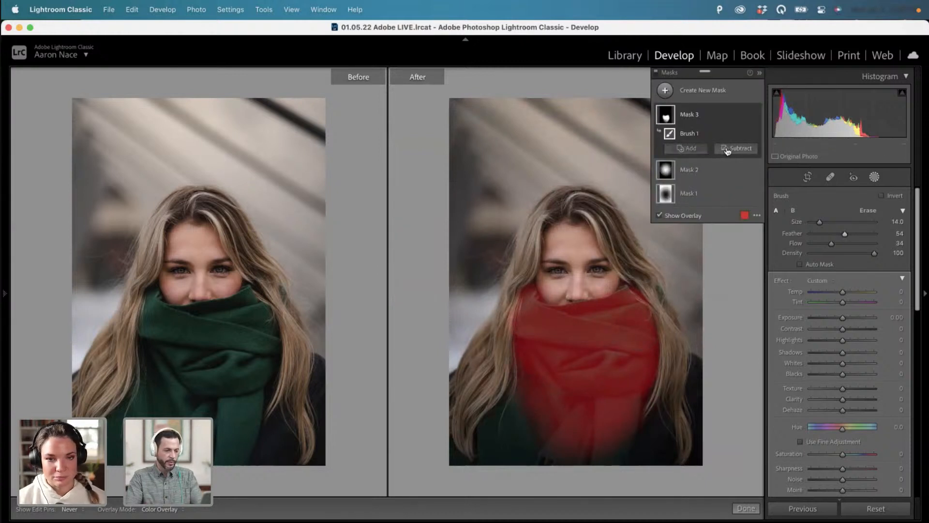
Intersect the scarf brush mask with a Luminance Range of 10/87 to 100/100.
left_click(744, 134)
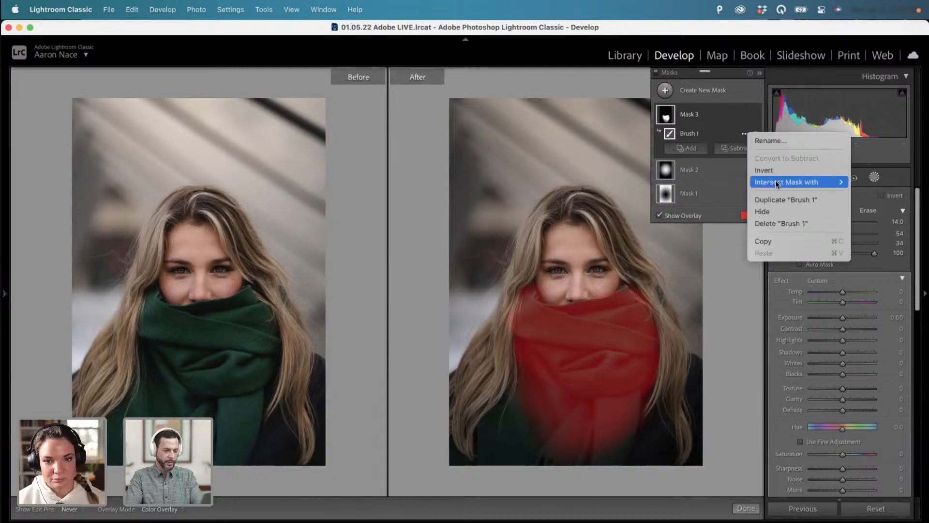
mouse_move(776, 184)
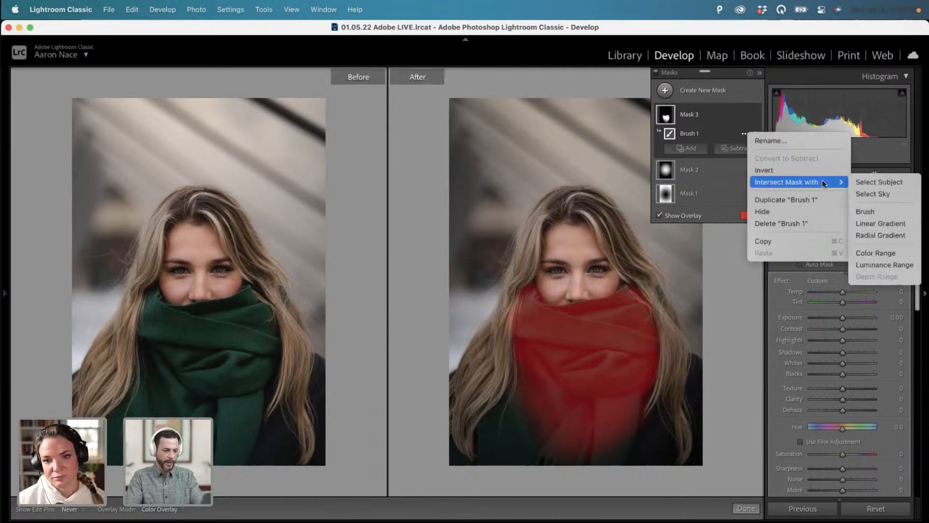
left_click(872, 271)
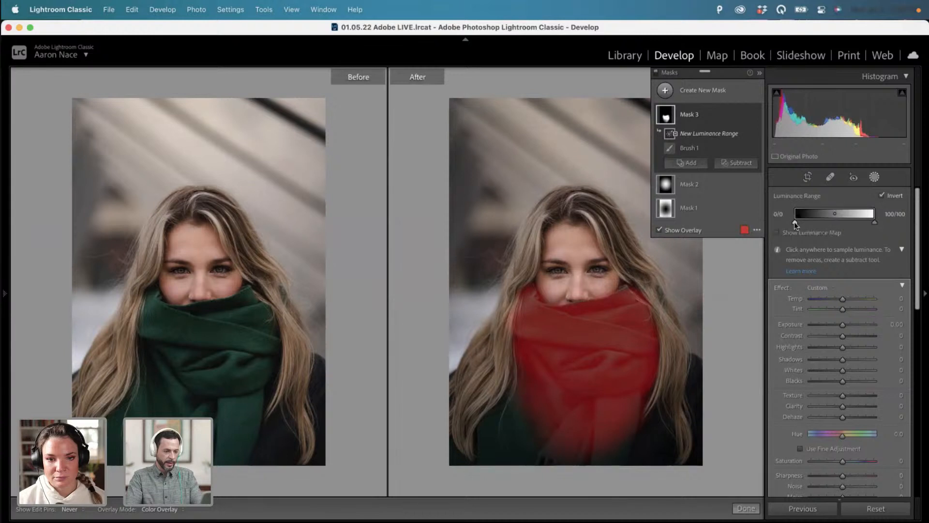
left_click_drag(795, 222, 863, 216)
key("alt")
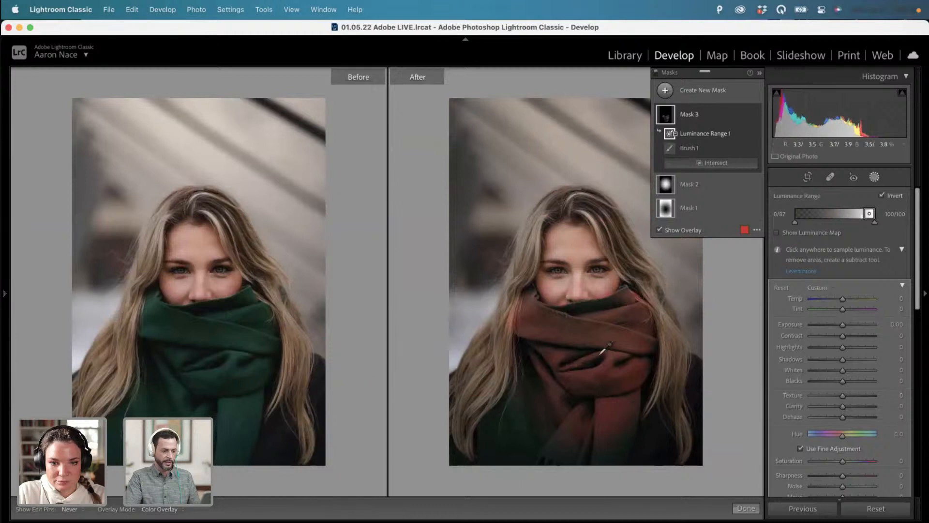
left_click_drag(806, 223, 801, 224)
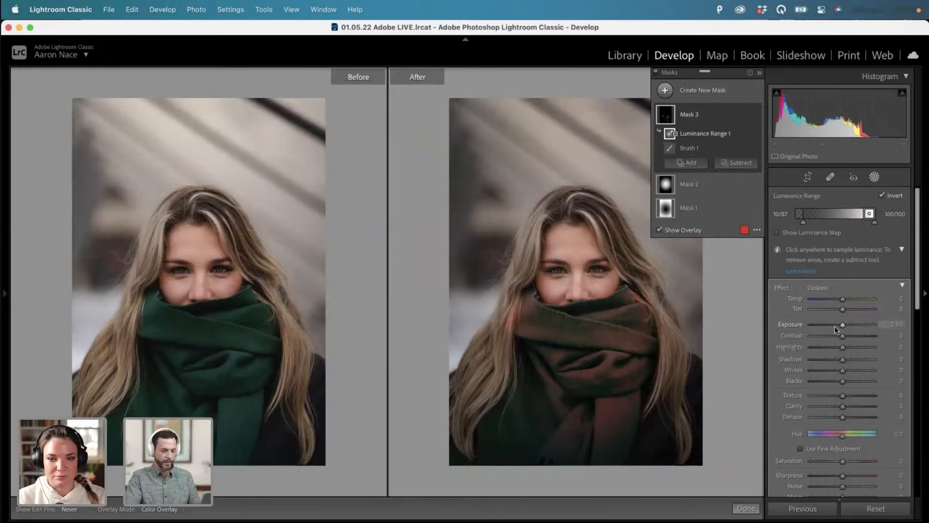
Hide the overlay and set the scarf mask's Exposure to 2.08.
key("o")
left_click_drag(843, 326, 859, 325)
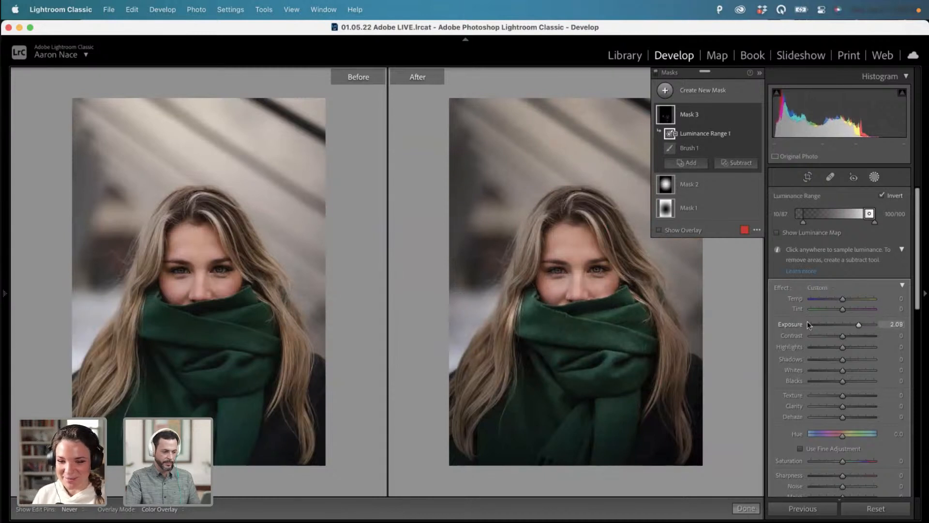
Select the scarf mask's brush component and erase its spill from the hair and skin along the scarf's edges with a small brush.
left_click(690, 149)
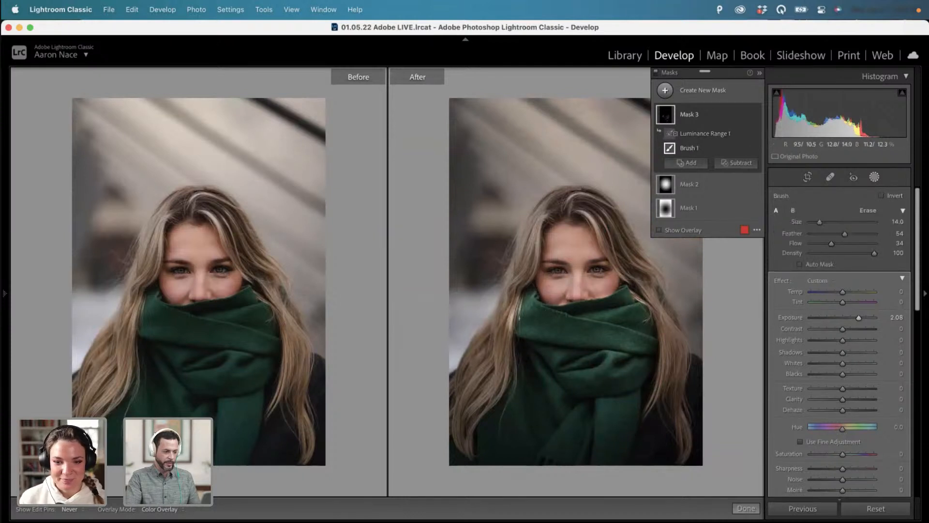
key("[")
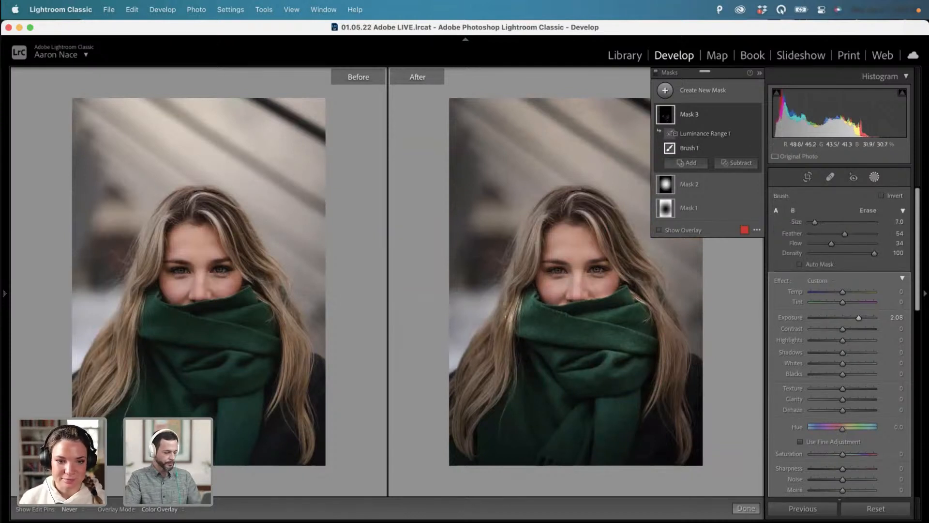
left_click_drag(506, 315, 502, 334)
mouse_move(641, 300)
left_mouse_down()
mouse_move(647, 305)
mouse_move(595, 294)
mouse_move(610, 291)
mouse_move(579, 296)
mouse_move(605, 289)
left_mouse_up()
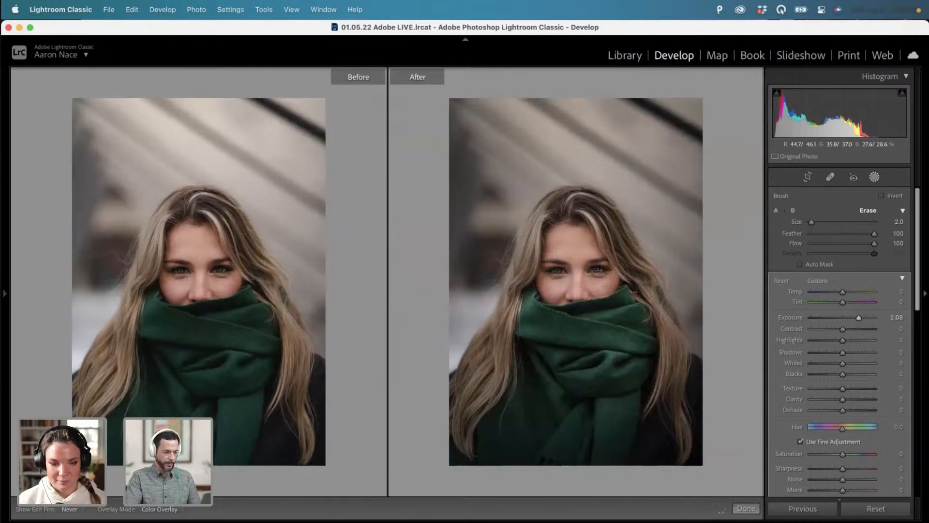
left_click_drag(656, 318, 653, 315)
left_click_drag(514, 311, 509, 327)
left_click_drag(511, 285, 511, 286)
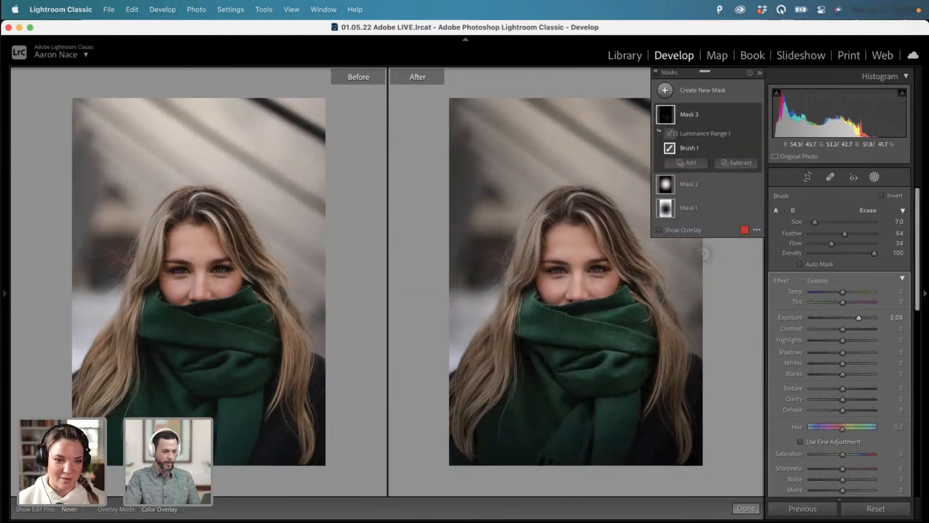
Switch all masks off and on repeatedly to compare the portrait with and without the adjustments.
left_click(656, 73)
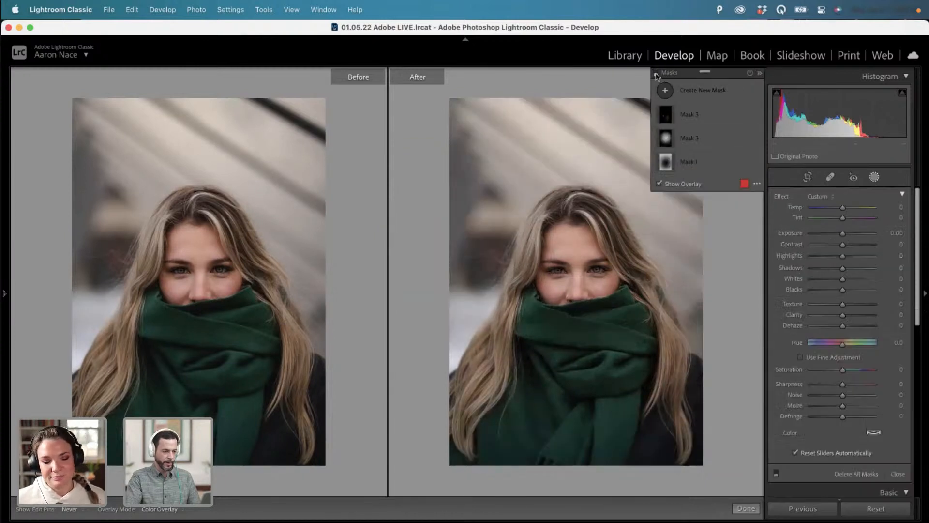
left_click(657, 73)
left_click(656, 73)
left_click(656, 74)
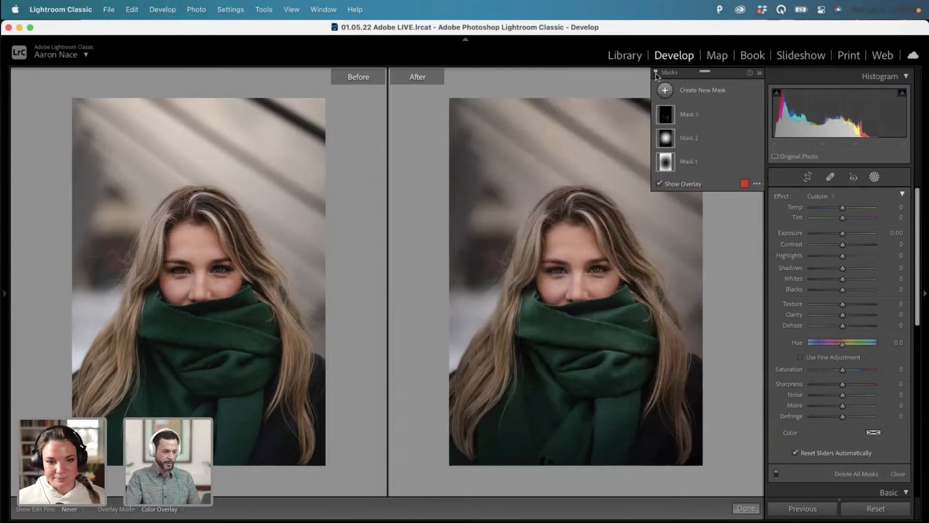
left_click(656, 74)
left_click(657, 74)
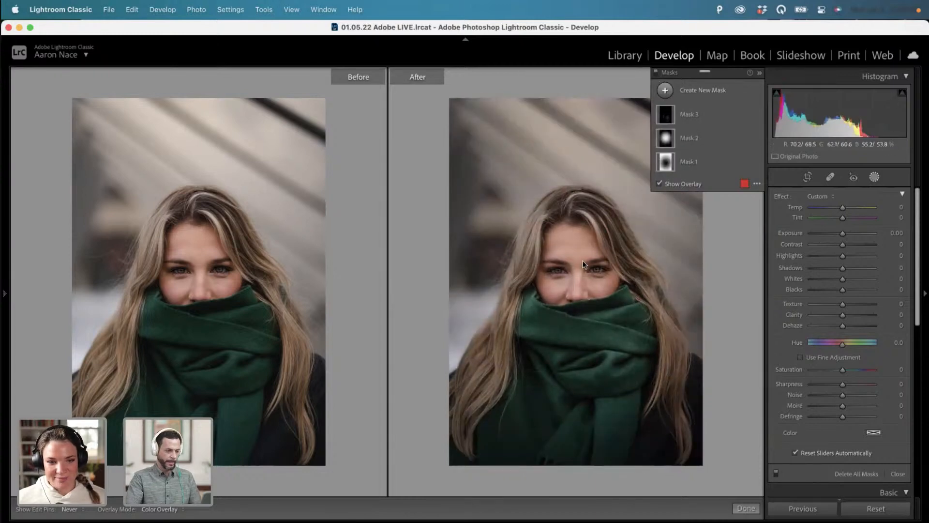
Create a new brush mask and paint over both irises.
key("super+equal")
key("super+equal")
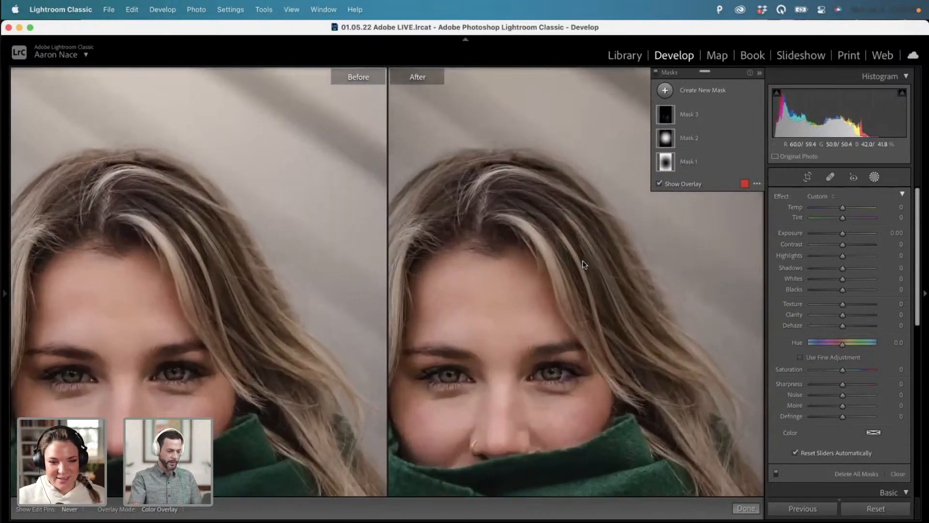
left_click_drag(490, 386, 578, 272)
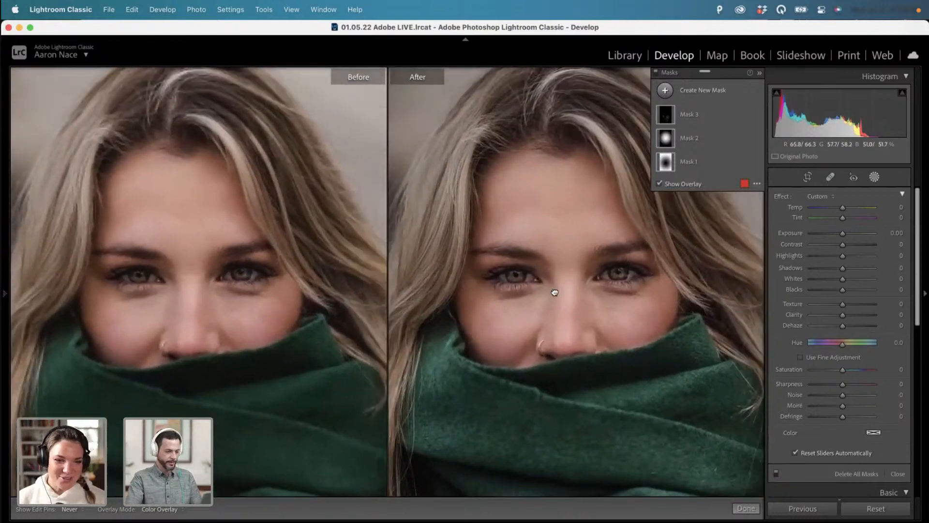
key("super+equal")
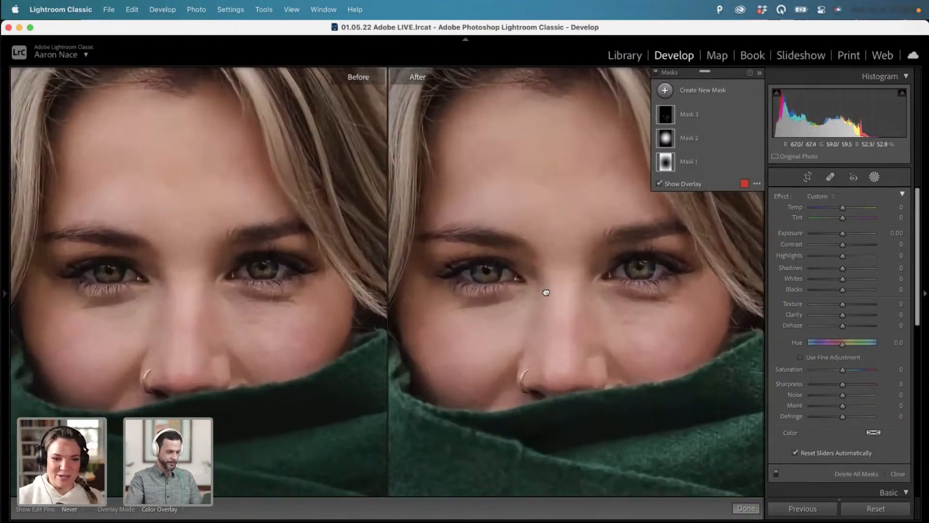
mouse_move(546, 291)
left_mouse_down()
mouse_move(587, 284)
mouse_move(562, 299)
left_mouse_up()
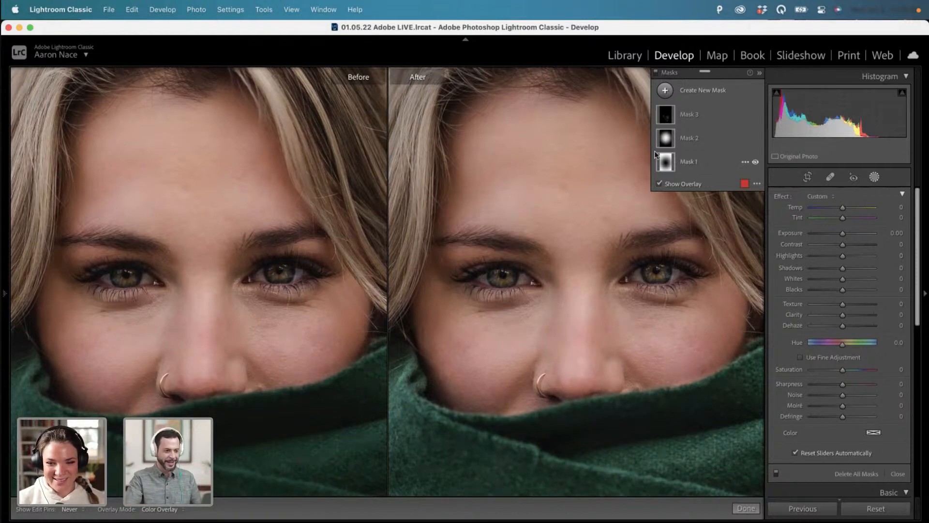
left_click(665, 91)
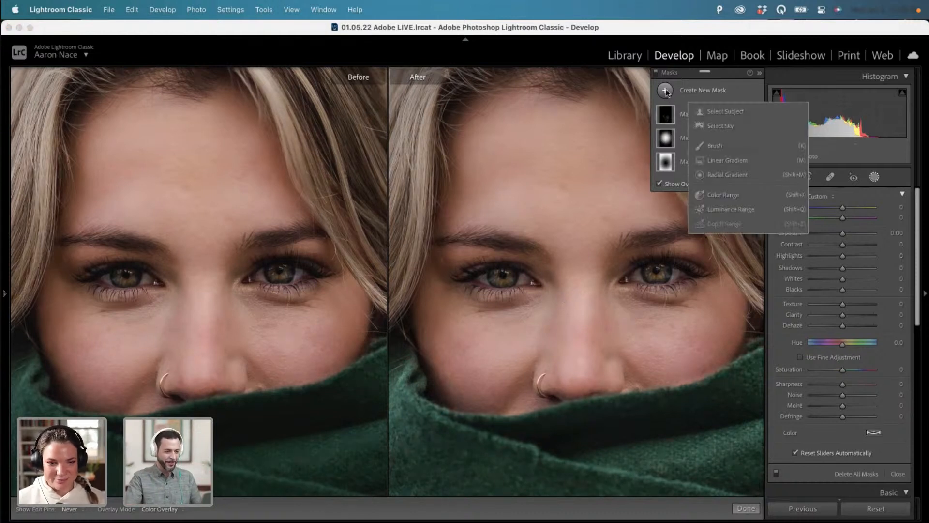
left_click(722, 145)
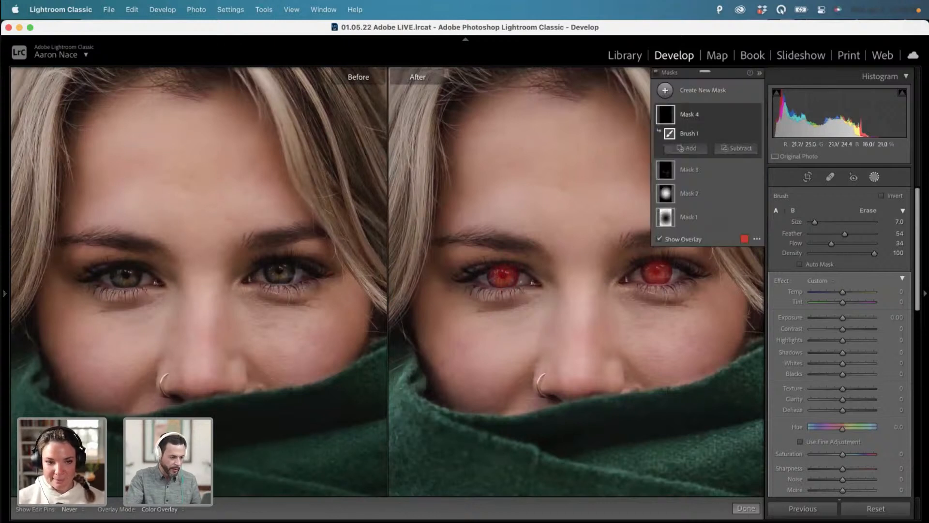
With the overlay hidden, set the eye mask's Clarity to 28, Shadows to 17, Contrast to 30 and Exposure to 0.84.
left_click_drag(843, 395, 848, 397)
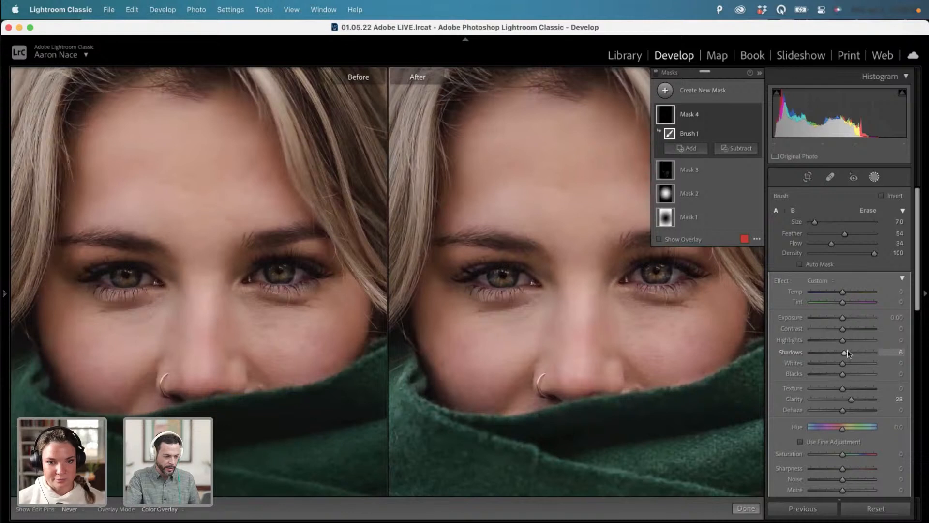
left_click_drag(847, 354, 852, 317)
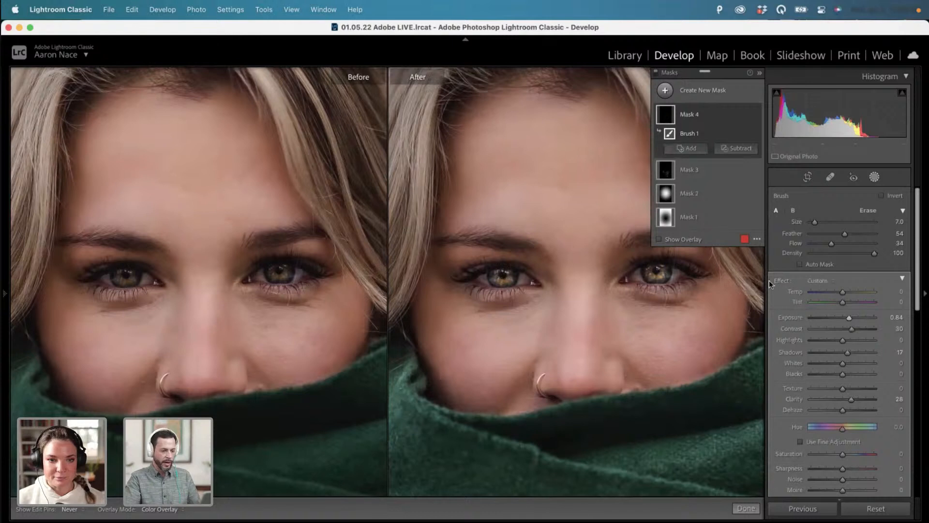
Intersect the eye mask with a luminance range and set its lower limits to 0/56, keeping the upper limits at 100/100.
mouse_move(709, 138)
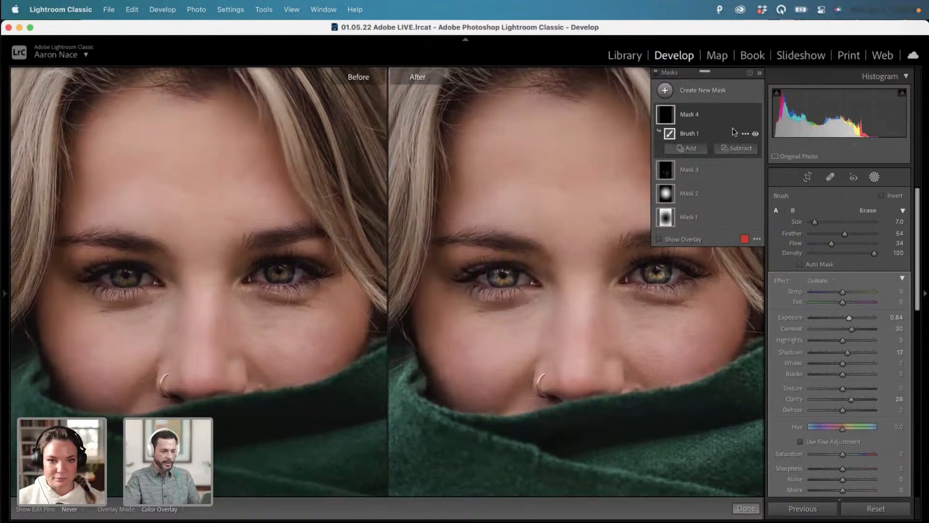
left_click(743, 117)
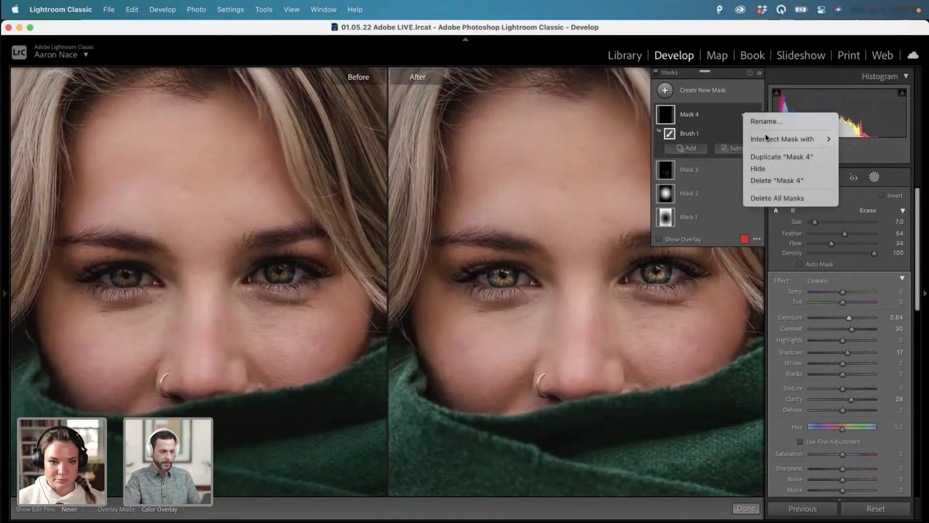
mouse_move(784, 139)
left_click(873, 219)
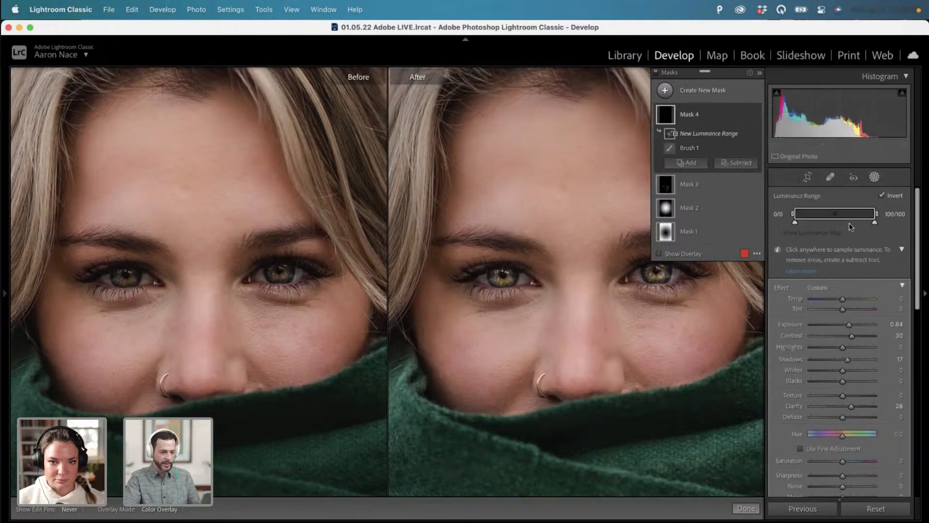
left_click_drag(795, 223, 839, 215)
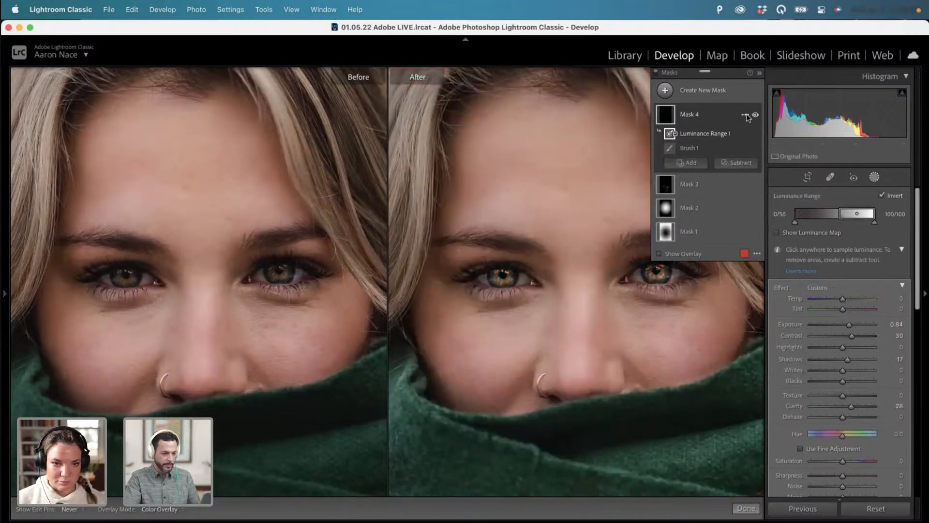
Toggle the eye mask off and on repeatedly to compare the irises with and without the adjustment.
left_click(755, 116)
left_click(756, 117)
left_click(756, 117)
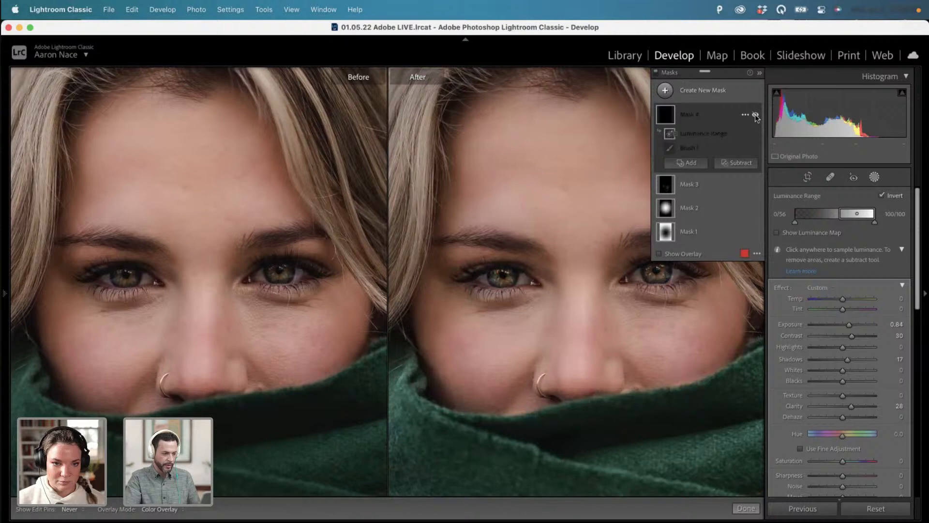
left_click(757, 117)
left_click(756, 117)
left_click(756, 117)
left_click(756, 116)
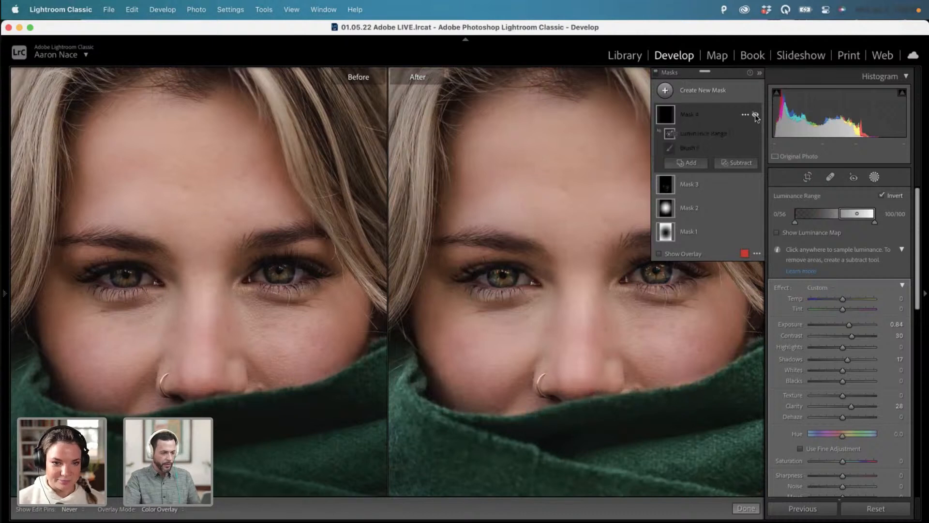
left_click(756, 117)
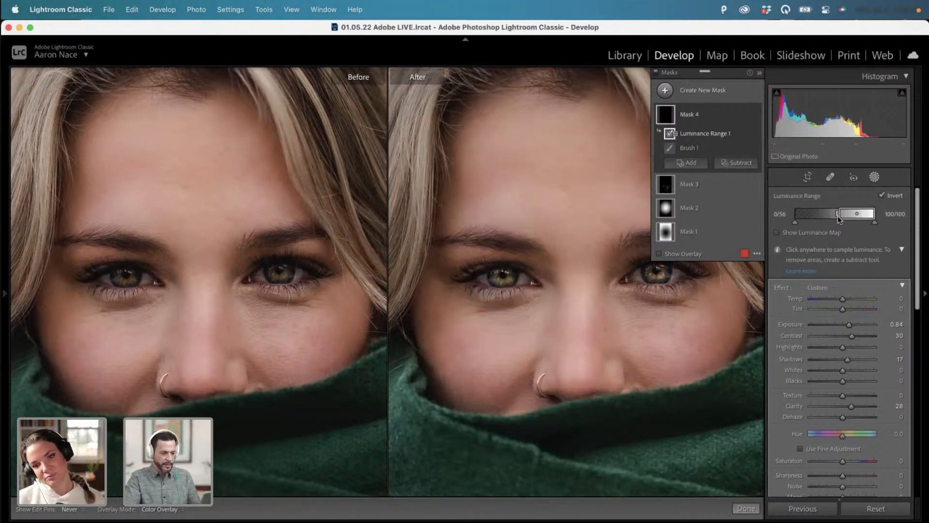
Set the eye mask's lower luminance limits to 0/54 and touch up its brush component at one iris with a size 4 brush.
mouse_move(839, 220)
left_mouse_down()
mouse_move(851, 219)
mouse_move(775, 222)
mouse_move(866, 215)
mouse_move(830, 216)
mouse_move(864, 213)
mouse_move(837, 211)
left_mouse_up()
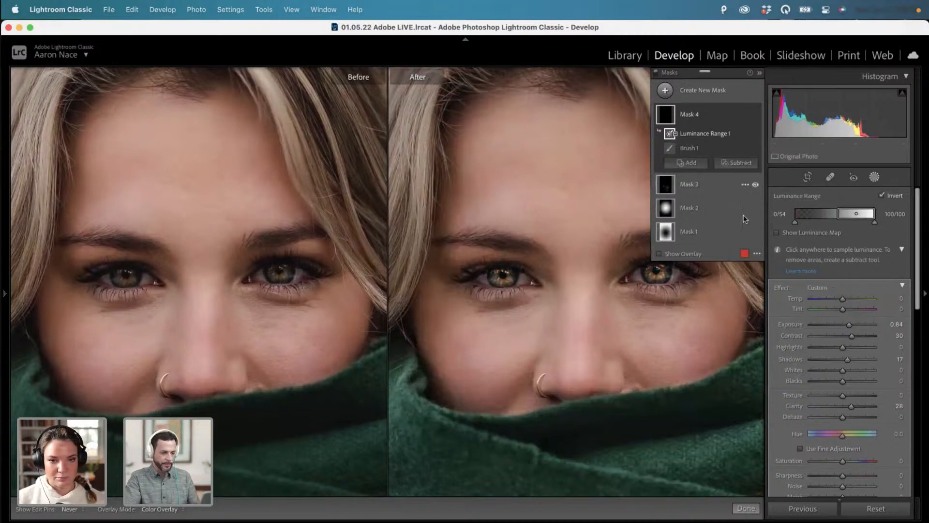
mouse_move(670, 136)
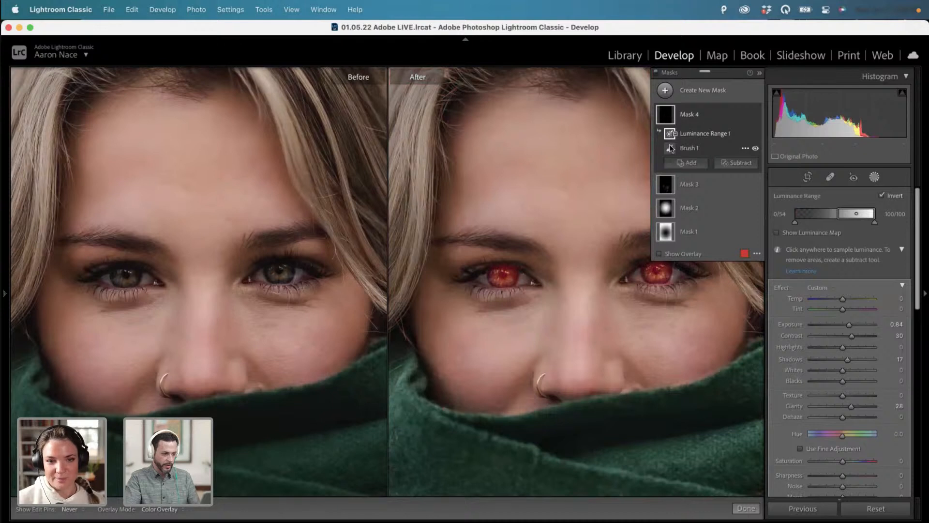
left_click(670, 148)
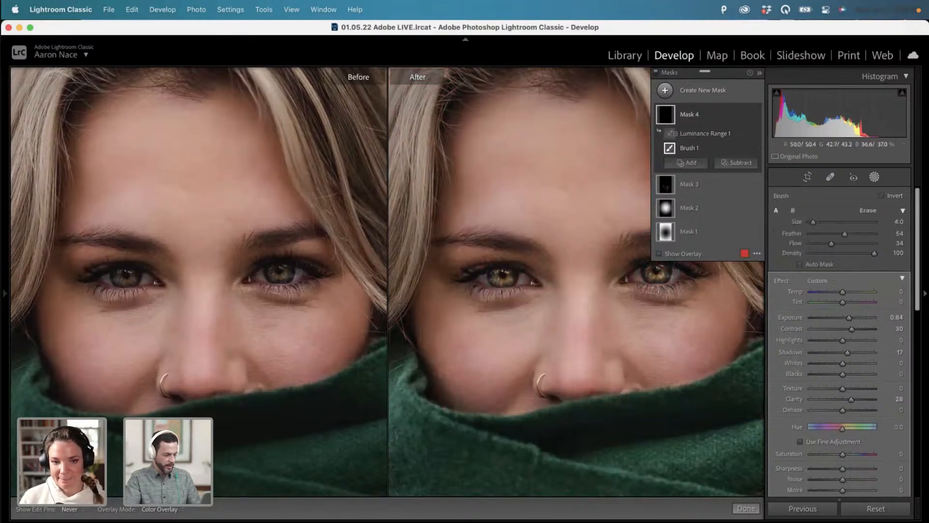
mouse_move(658, 293)
left_mouse_down()
mouse_move(639, 289)
mouse_move(664, 288)
left_mouse_up()
With the whole portrait in view, lower the eye mask's Exposure to 0.25.
key("z")
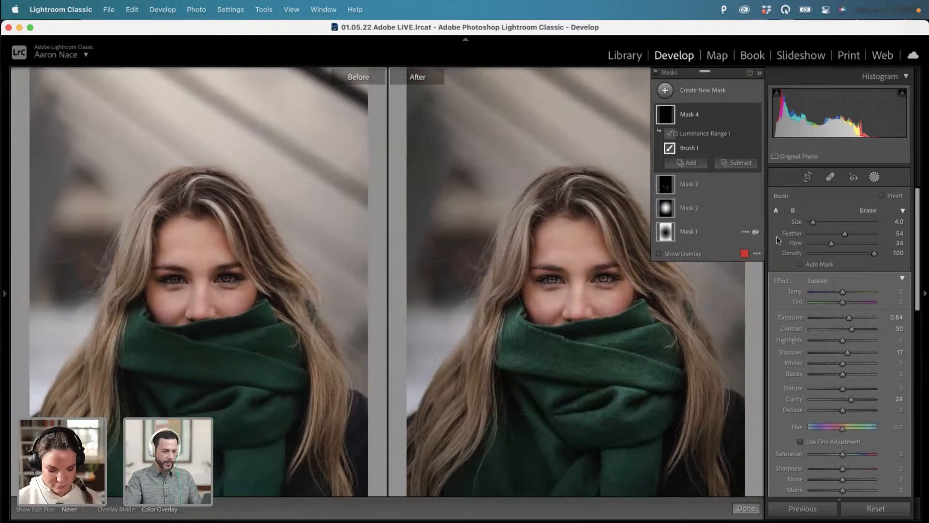
left_click(699, 121)
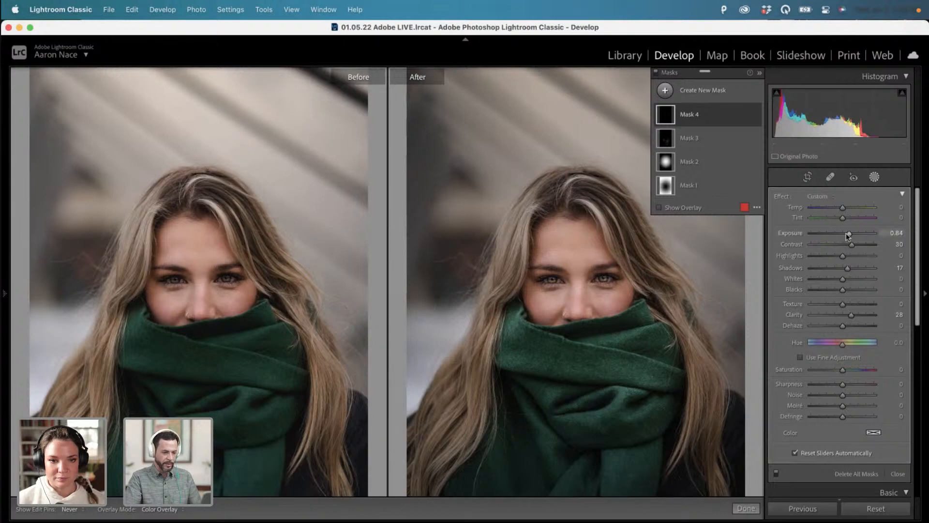
left_click_drag(849, 233, 844, 233)
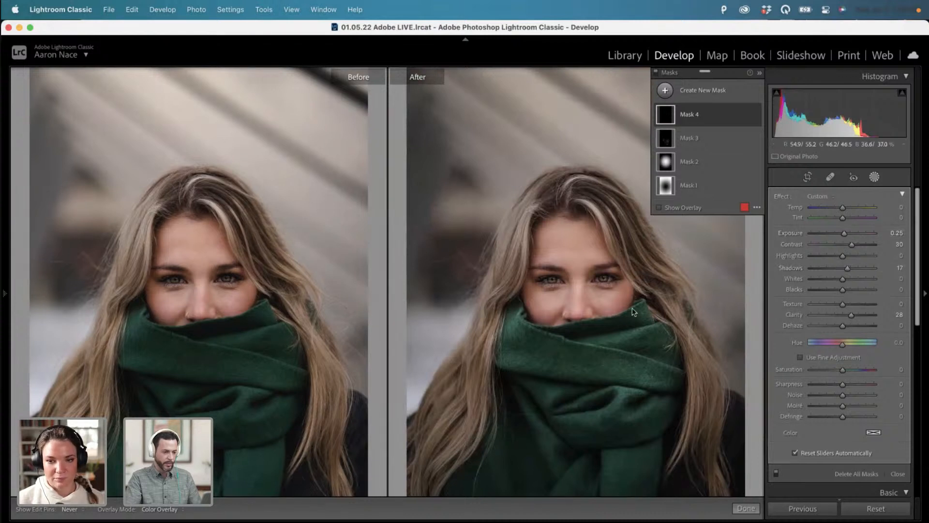
Create a new brush mask and paint with a size 14 brush from the parting down the hair on the picture's right side.
left_click(665, 90)
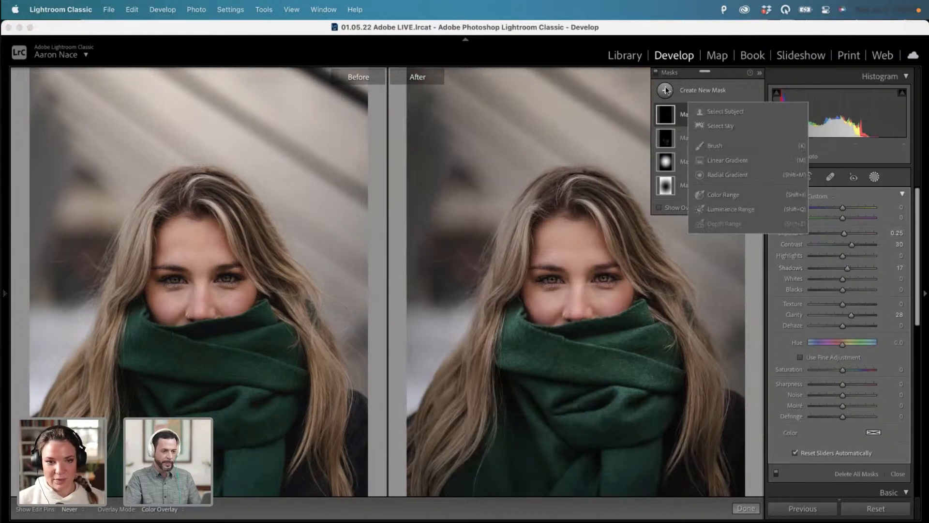
left_click(718, 145)
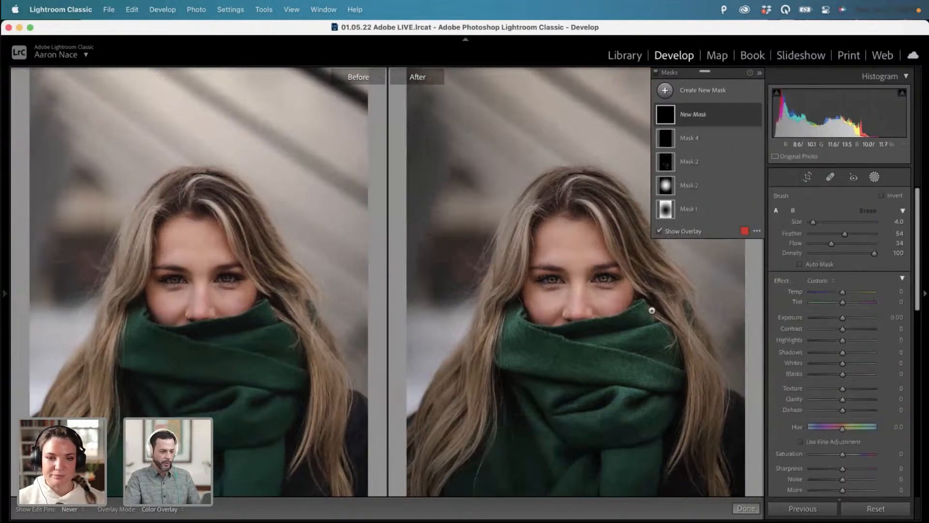
key("bracketright")
key("bracketright")
key("bracketright")
key("bracketright")
key("bracketright")
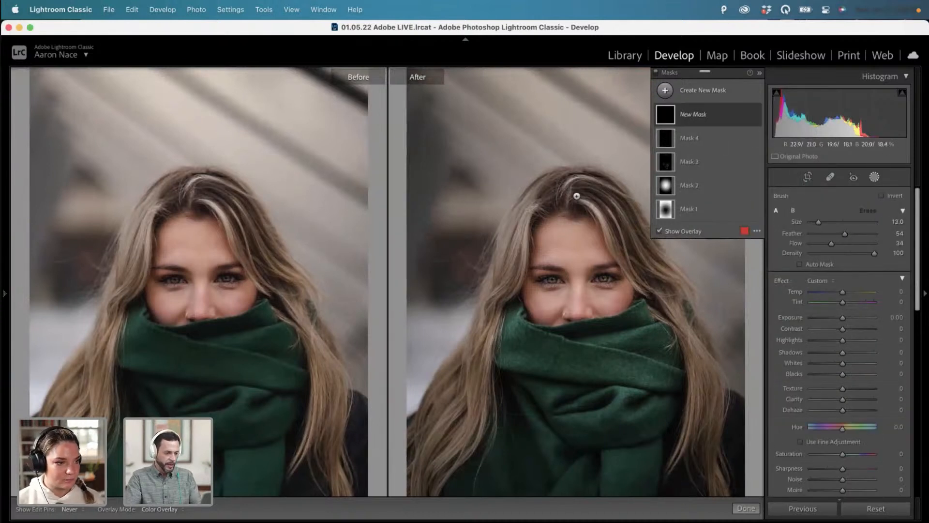
left_click_drag(577, 194, 600, 192)
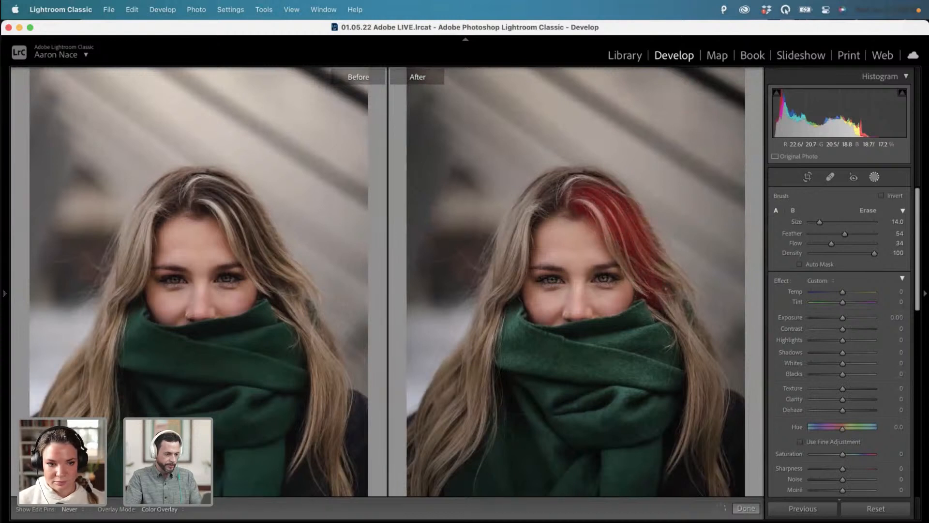
left_click_drag(660, 284, 660, 246)
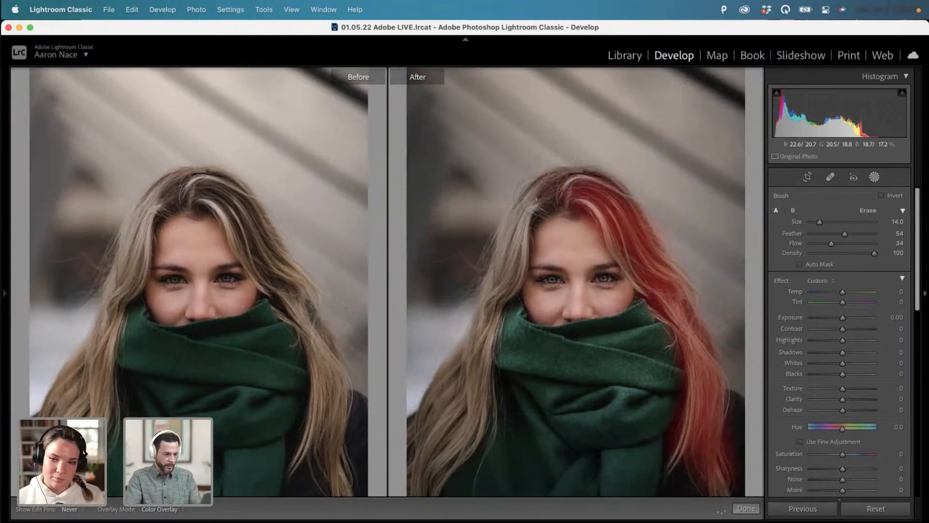
Paint the rest of the hair into the mask, covering the other side's lengths and the crown.
mouse_move(558, 187)
left_mouse_down()
mouse_move(526, 215)
mouse_move(517, 272)
left_mouse_up()
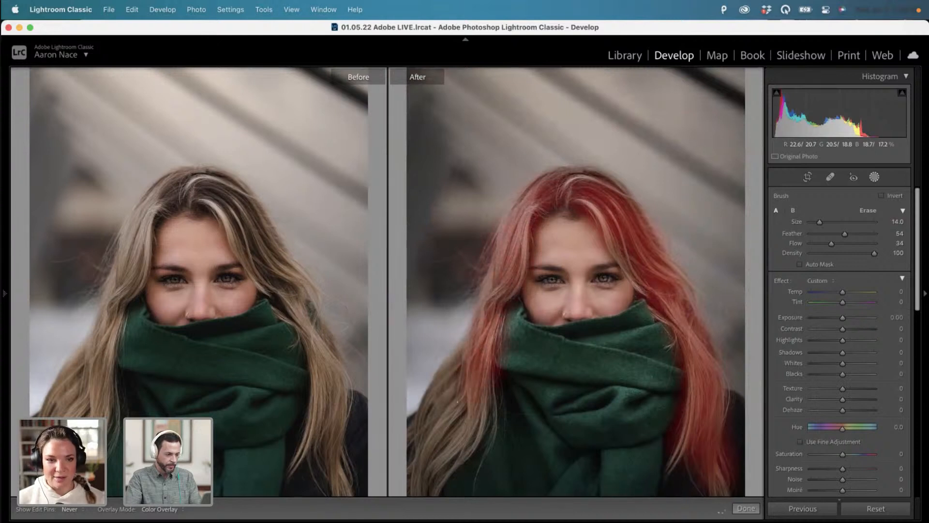
mouse_move(457, 401)
left_mouse_down()
mouse_move(449, 359)
mouse_move(407, 438)
left_mouse_up()
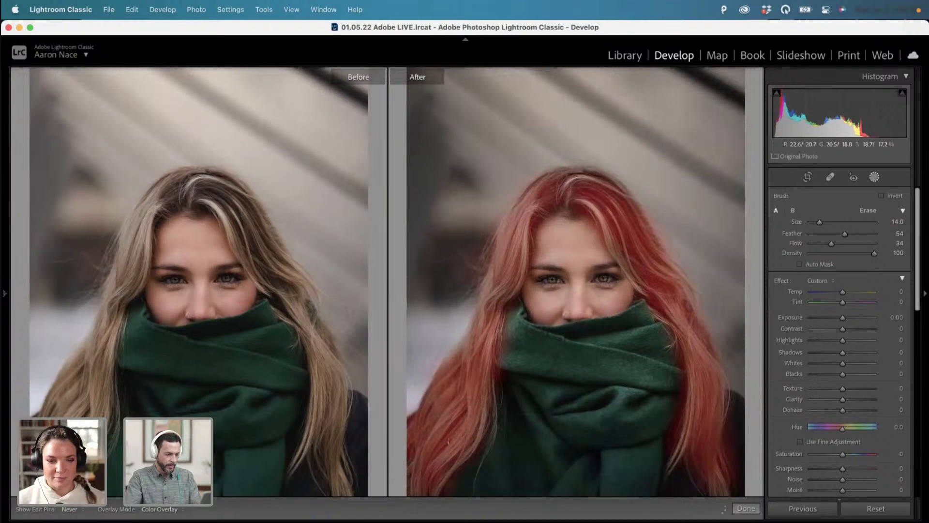
key("super+minus")
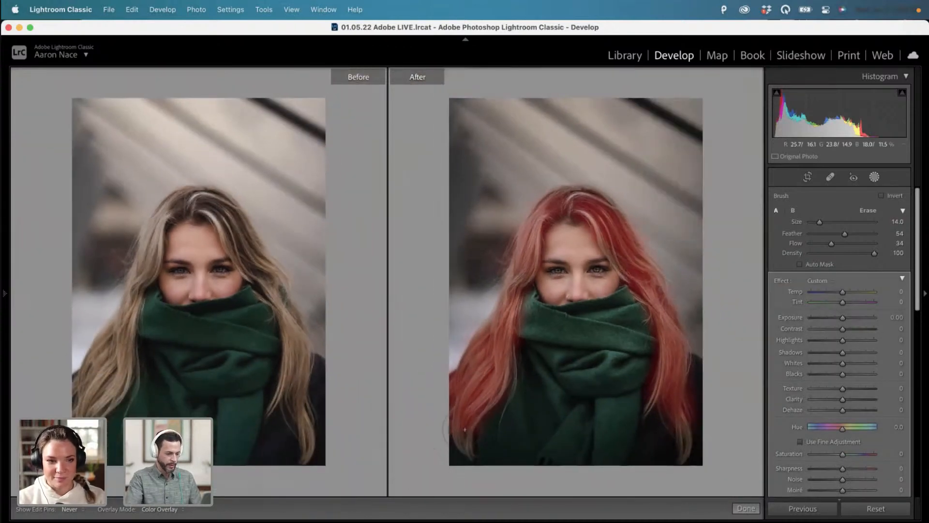
left_click_drag(493, 334, 497, 328)
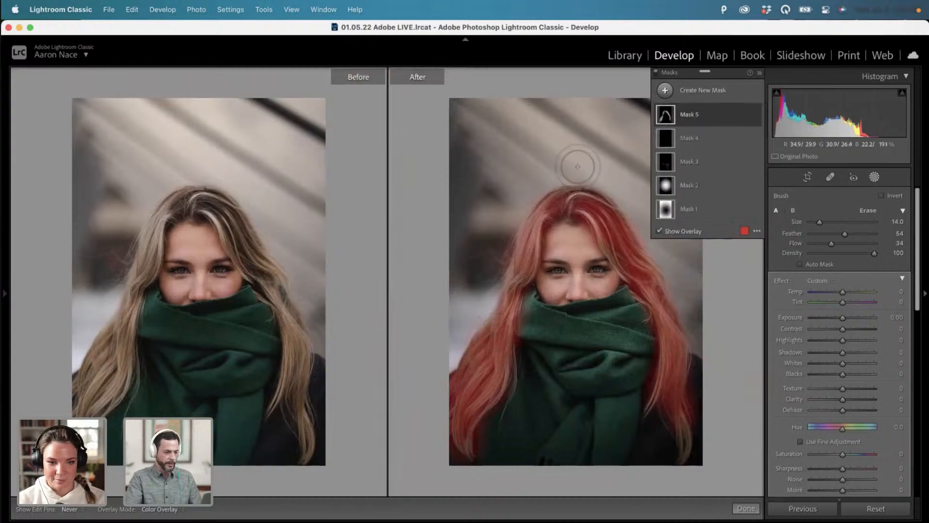
left_click_drag(559, 204, 602, 204)
Warm and brighten the hair by setting the hair mask's Temp to 28, Tint to 12 and Exposure to 0.85.
key("super+equal")
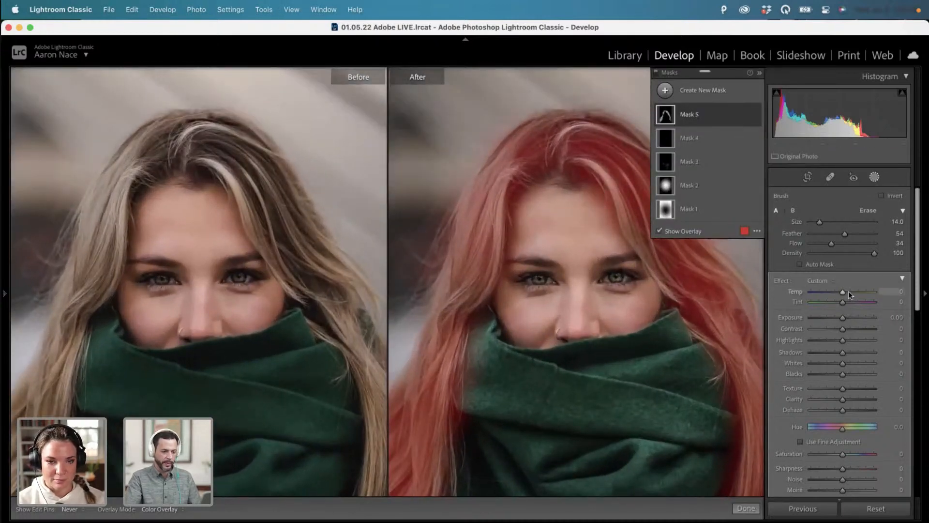
left_click_drag(849, 291, 857, 293)
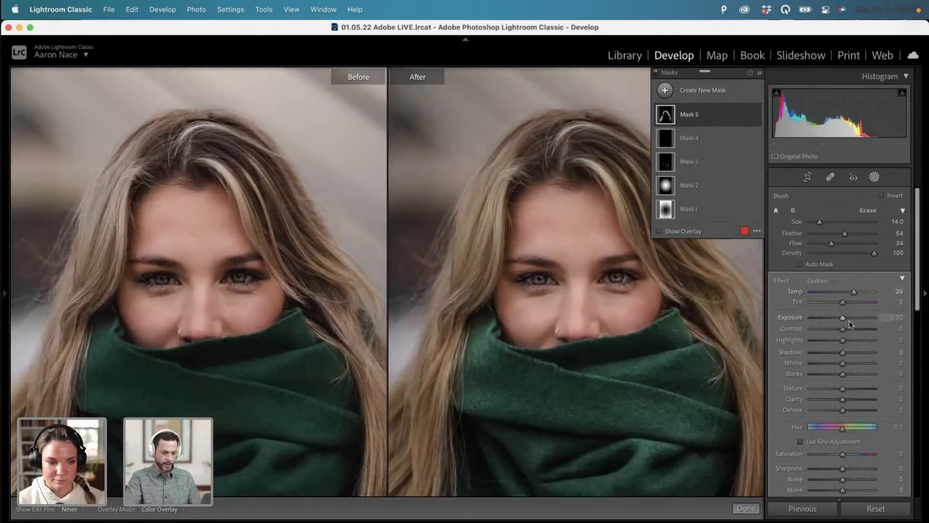
left_click_drag(849, 316, 848, 313)
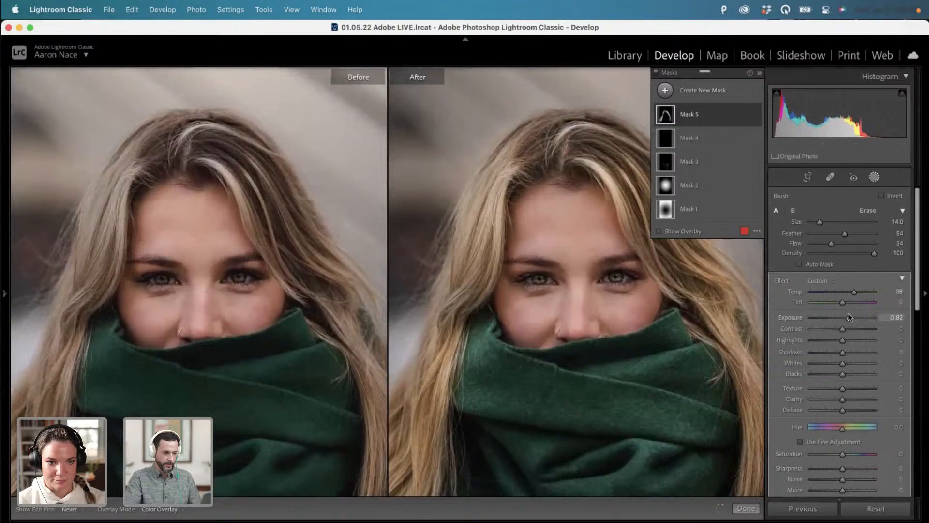
key("z")
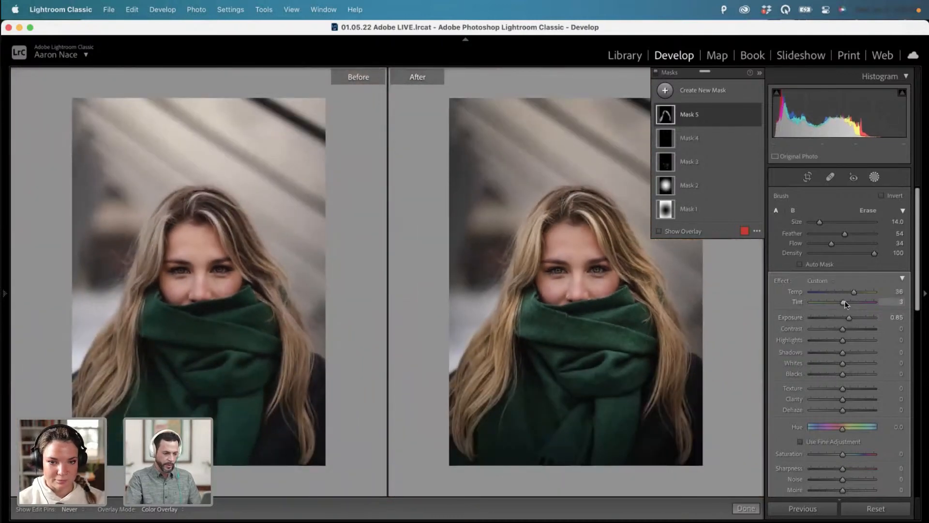
left_click_drag(845, 300, 851, 291)
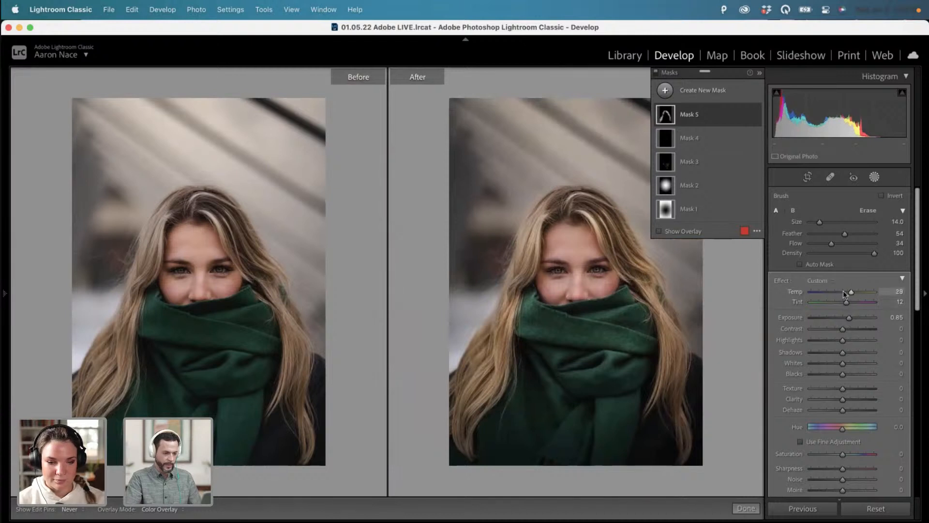
Intersect the hair mask with a luminance range limited to the lighter strands, with lower limits of 38/63.
mouse_move(715, 119)
left_click(746, 115)
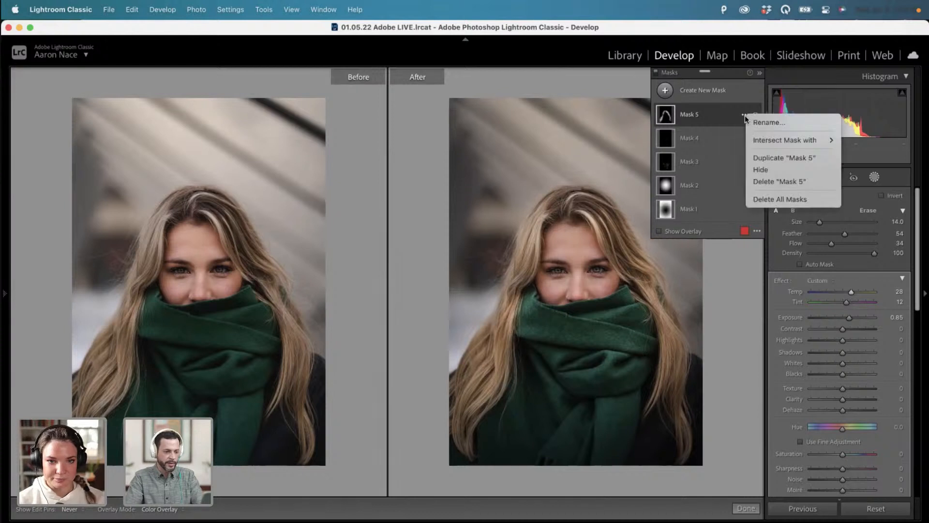
mouse_move(823, 140)
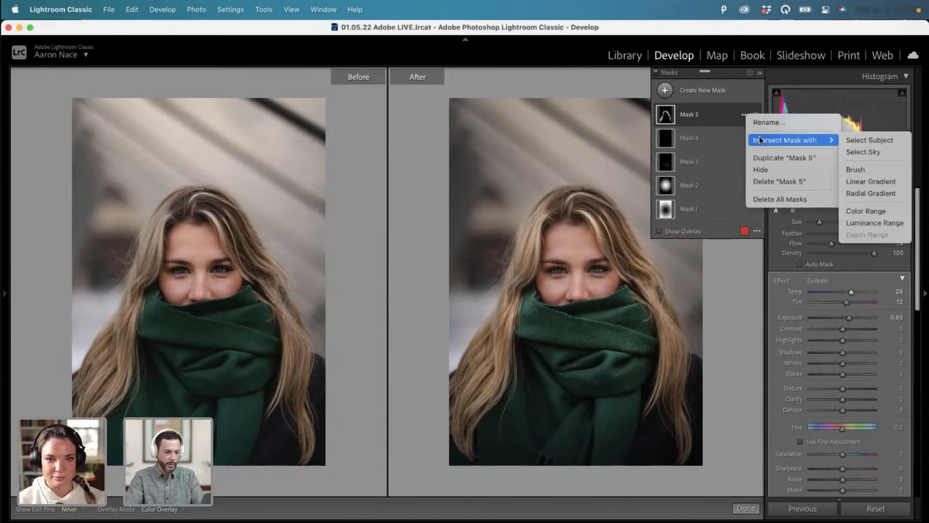
left_click(868, 225)
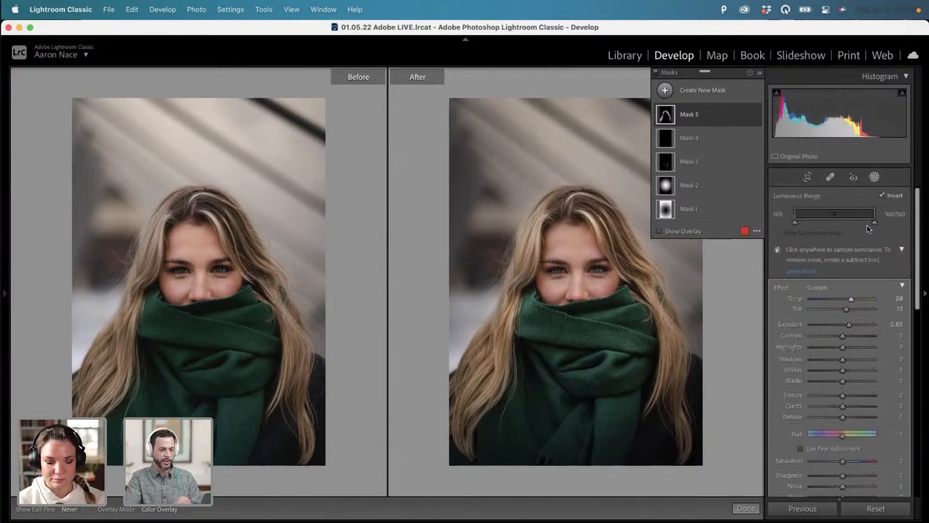
left_click(804, 222, "alt")
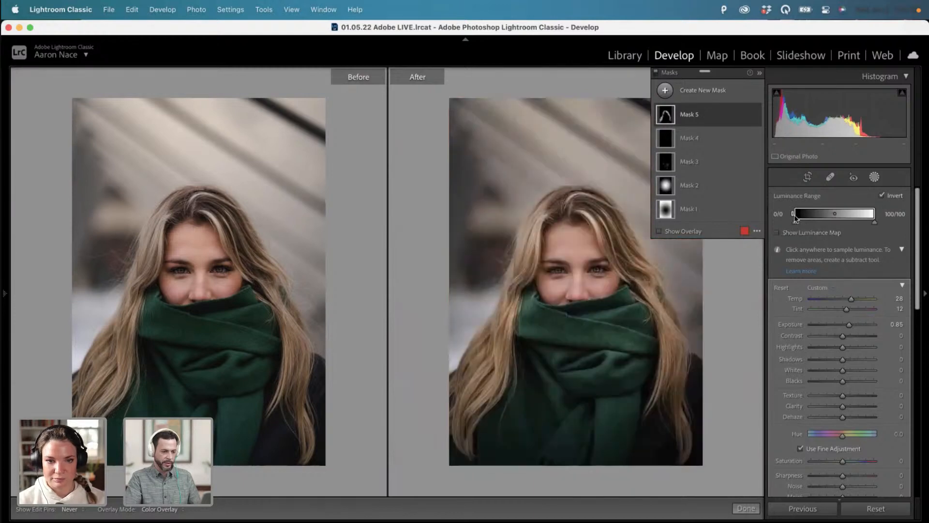
left_click_drag(796, 218, 844, 214)
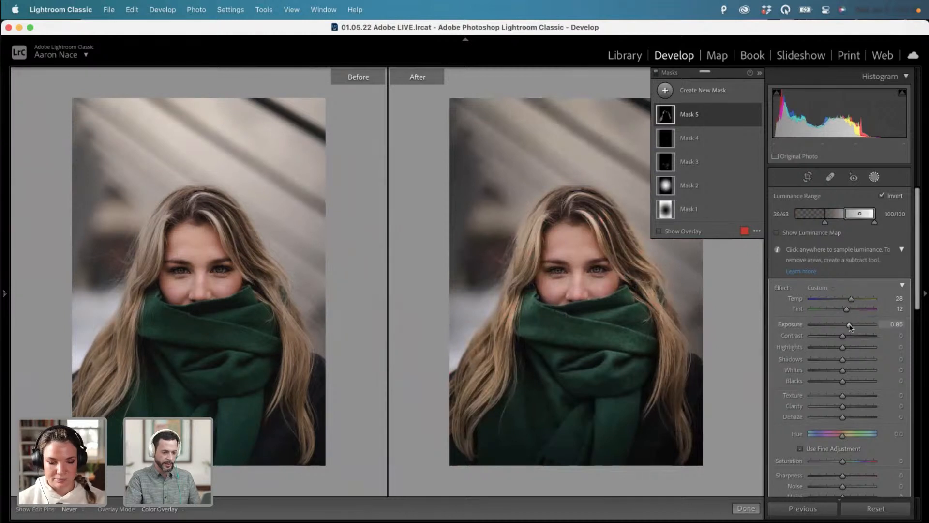
Set the hair mask's Shadows to 35 and Exposure to -0.18, and widen its lower luminance limits to 0/58.
left_click_drag(851, 327, 842, 325)
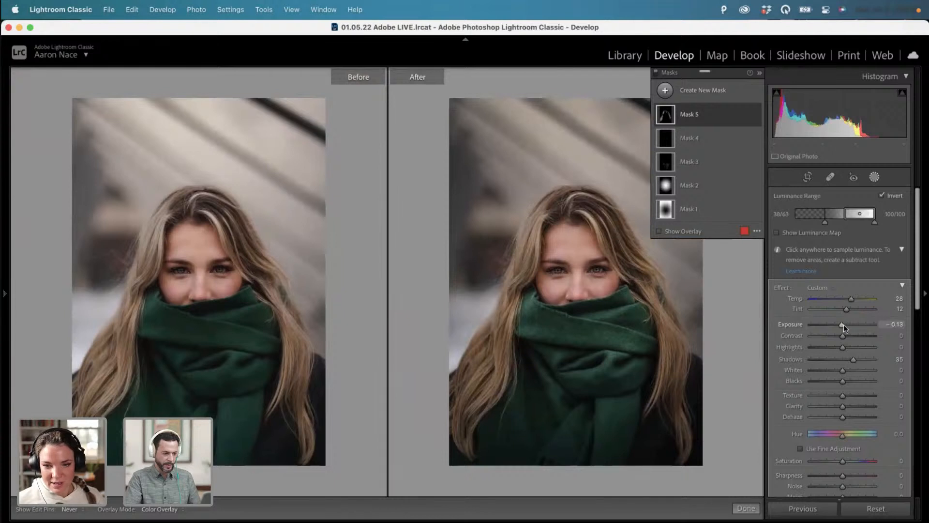
left_click_drag(843, 325, 843, 325)
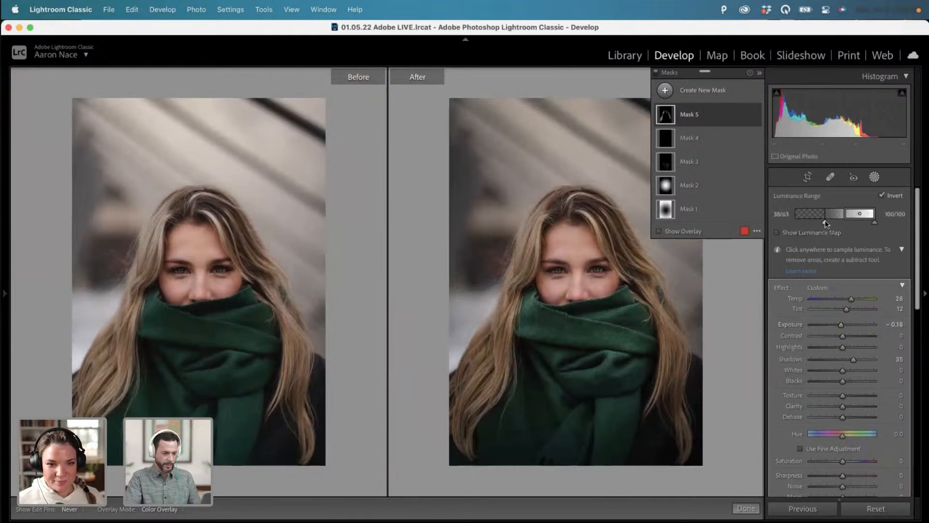
left_click_drag(816, 223, 840, 215)
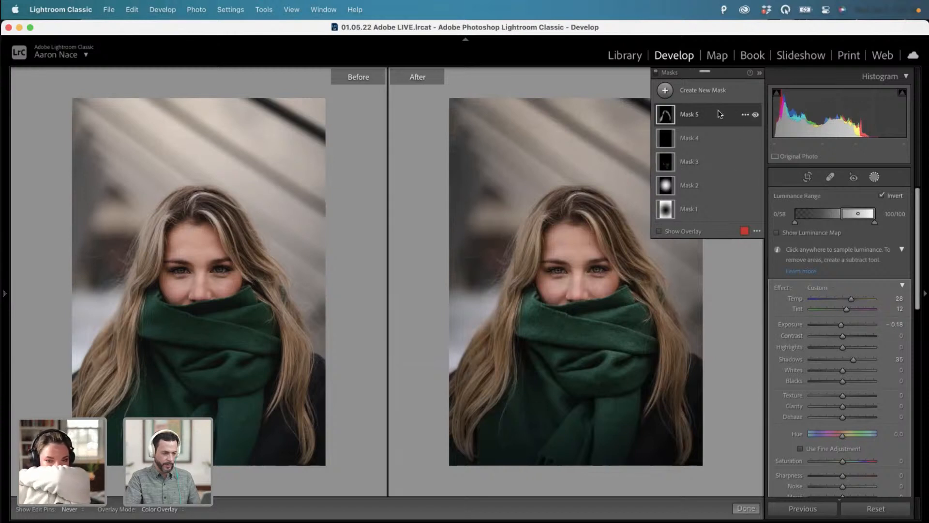
Compare the portrait with the hair mask off and on, and set the mask's Temp to 25 and Tint to 14.
left_click(756, 116)
left_click(756, 116)
left_click(756, 116)
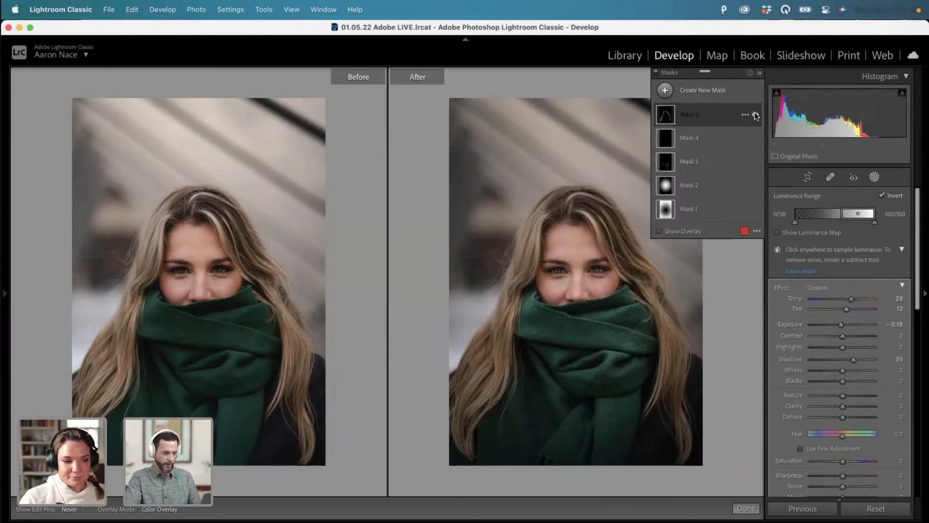
left_click(755, 116)
left_click_drag(852, 299, 851, 300)
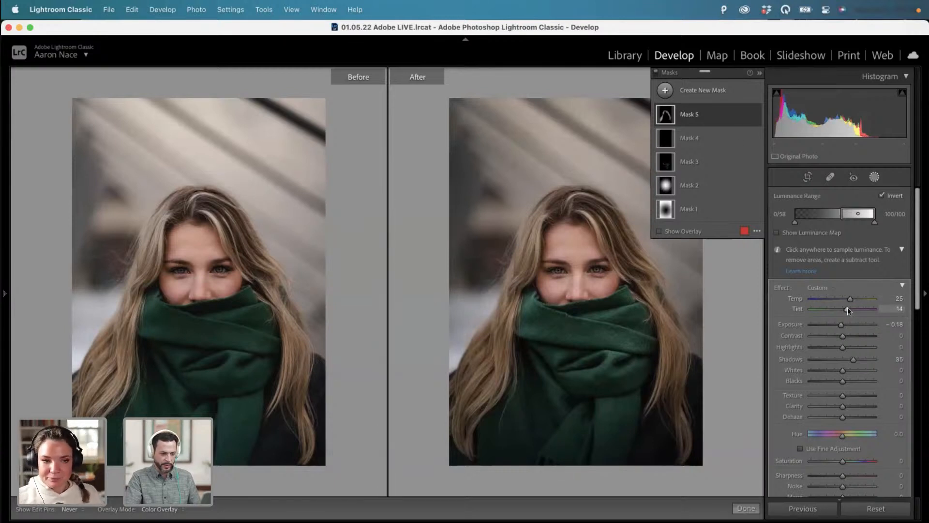
Darken the surroundings by setting Mask 1's Exposure to -1.27, and compare the portrait with that mask off and on.
left_click(702, 209)
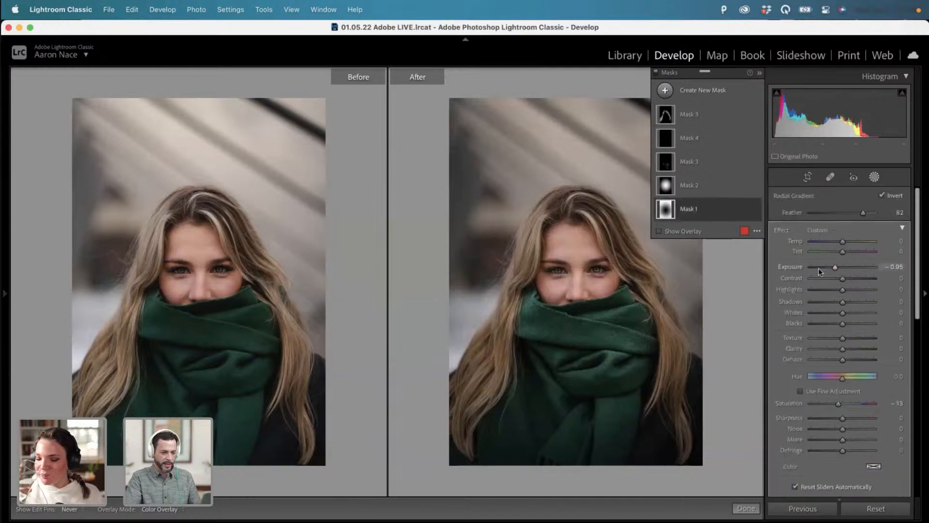
left_click_drag(835, 267, 832, 267)
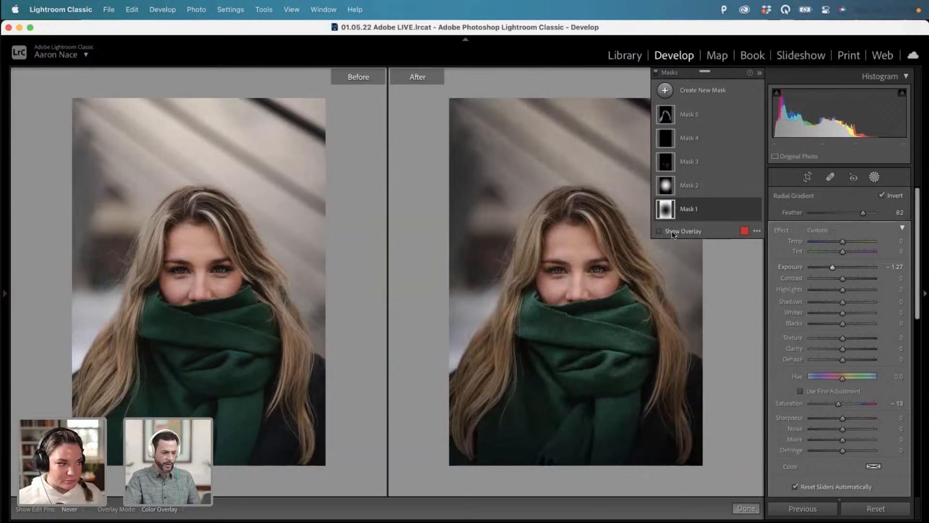
key("h")
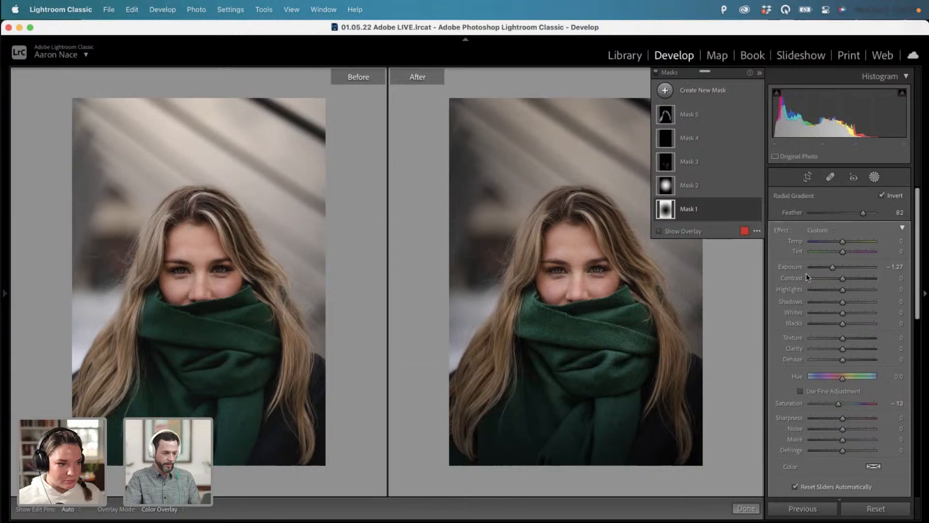
left_click(755, 210)
left_click(755, 210)
left_click(755, 210)
left_click(755, 211)
Reduce the Feather of Mask 1's inverted radial gradient to 56 and hide the edit pins.
key("h")
key("h")
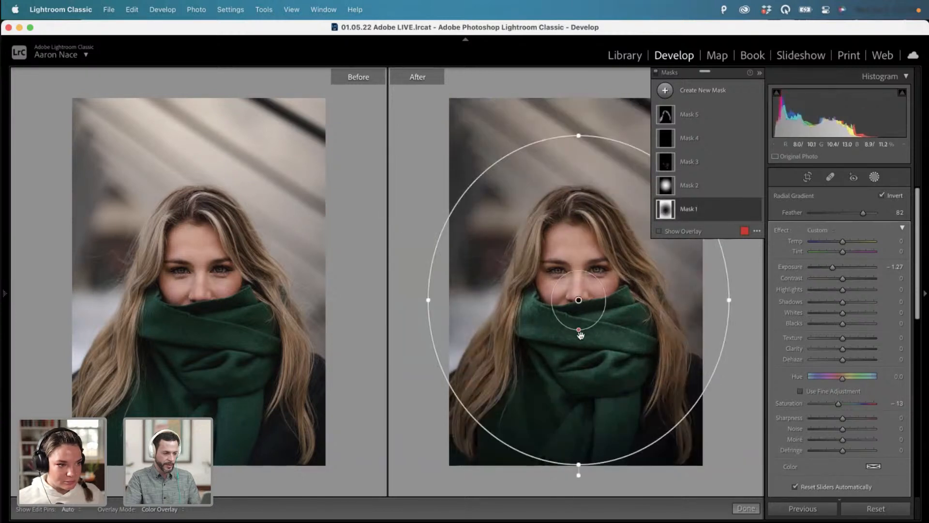
left_click_drag(579, 333, 579, 372)
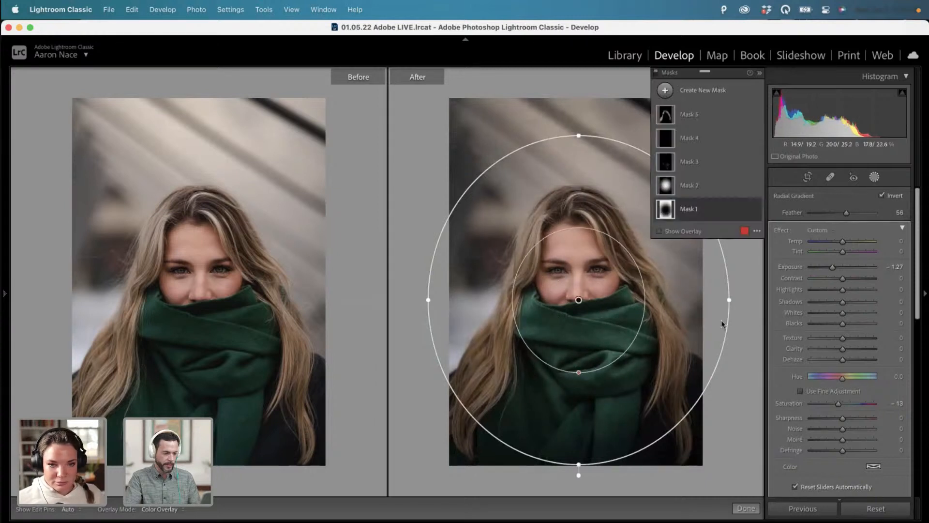
key("h")
key("h")
key("h")
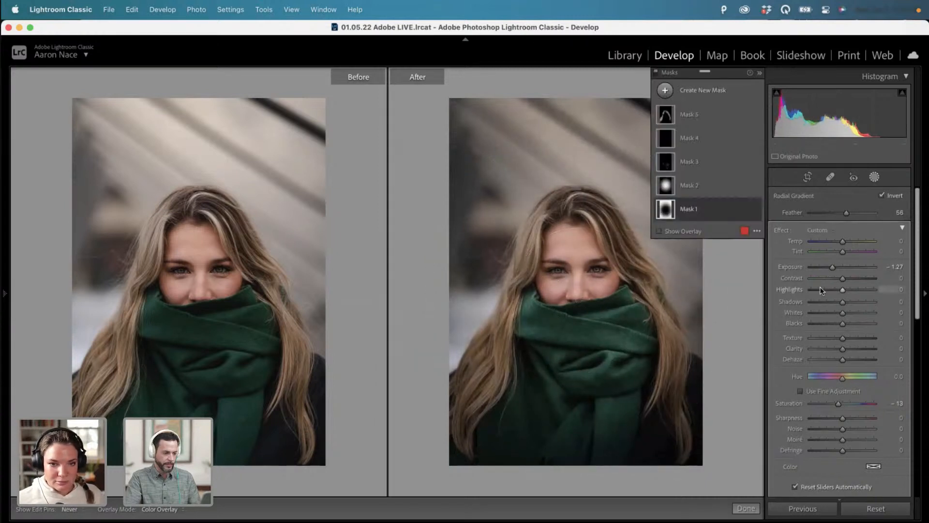
Reduce the Feather of Mask 2's radial gradient around the face to 56 and stretch its ellipse vertically.
left_click(702, 187)
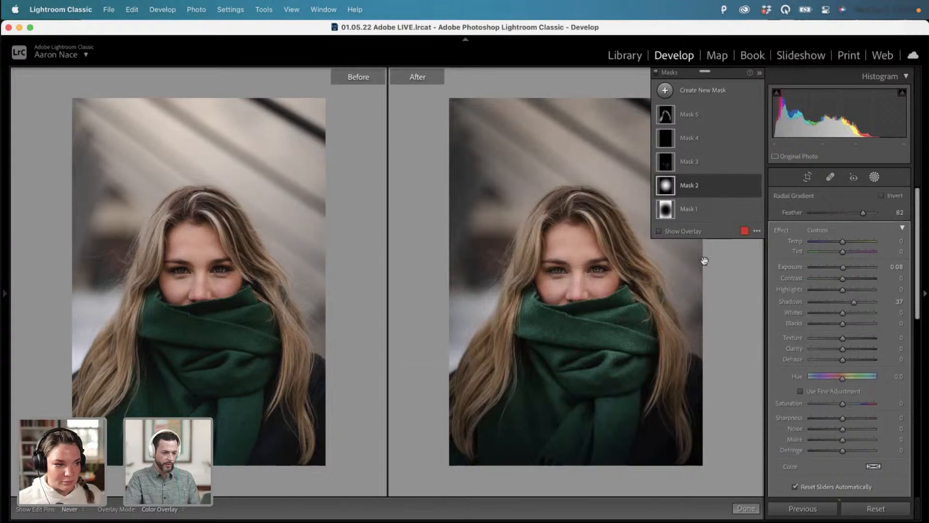
key("h")
left_click_drag(581, 293, 584, 329)
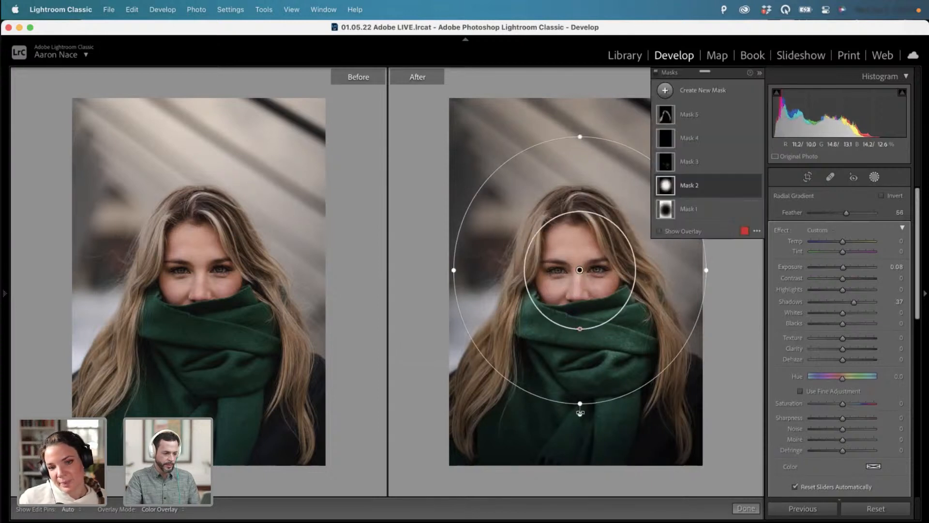
left_click_drag(580, 404, 581, 432)
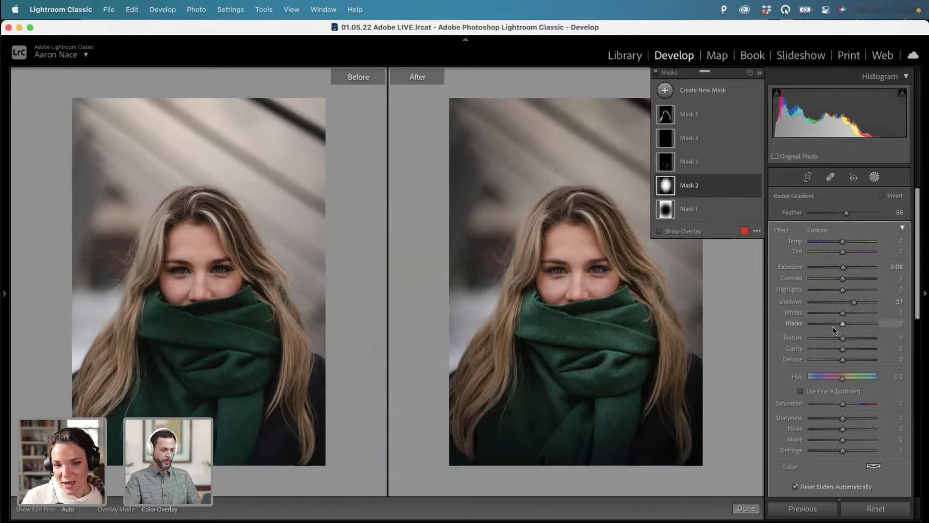
mouse_move(653, 290)
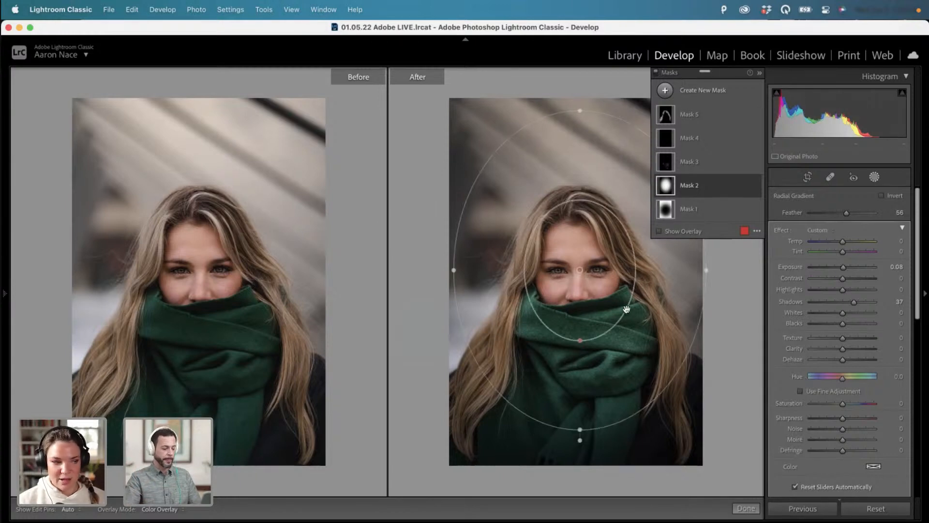
Return to the photo grid and review the external editing options for the green-scarf portrait.
key("g")
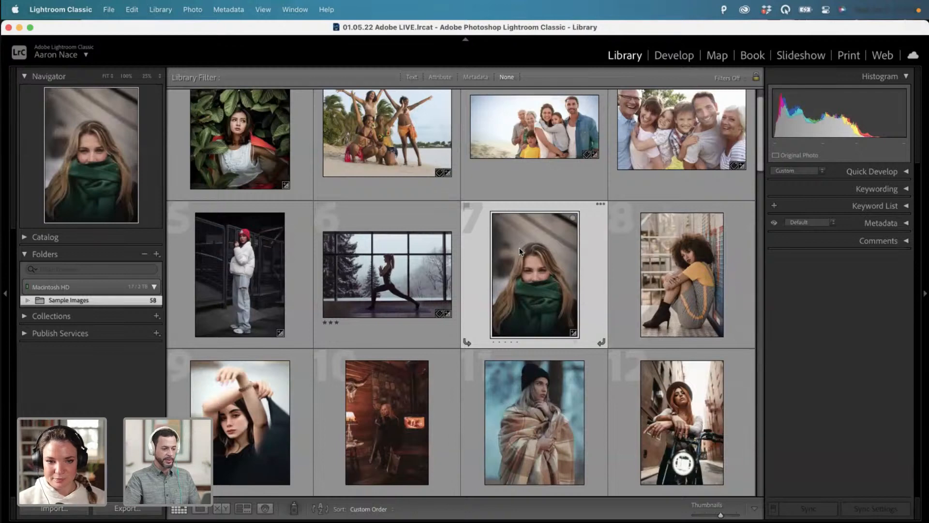
right_click(519, 251)
mouse_move(554, 325)
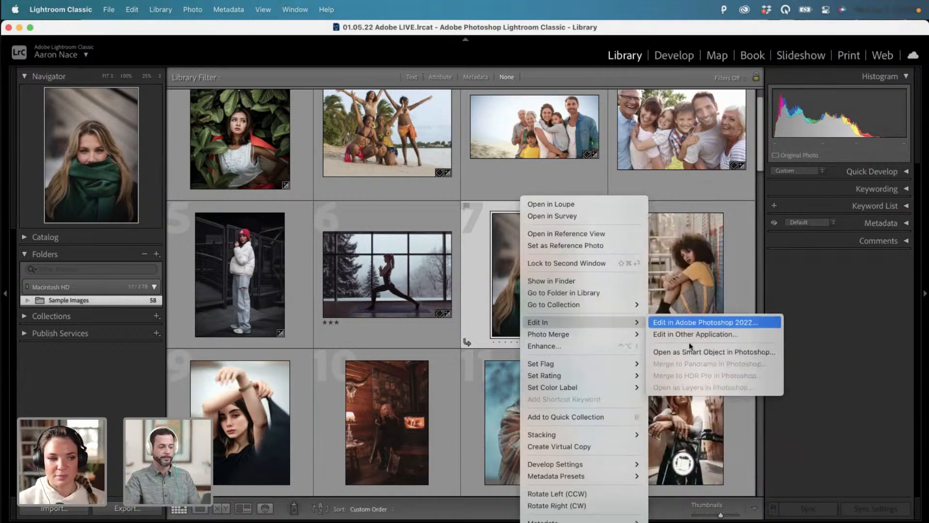
left_click(515, 254)
Reopen the green-scarf portrait in the Develop module and compare its before and after versions side by side.
double_click(515, 254)
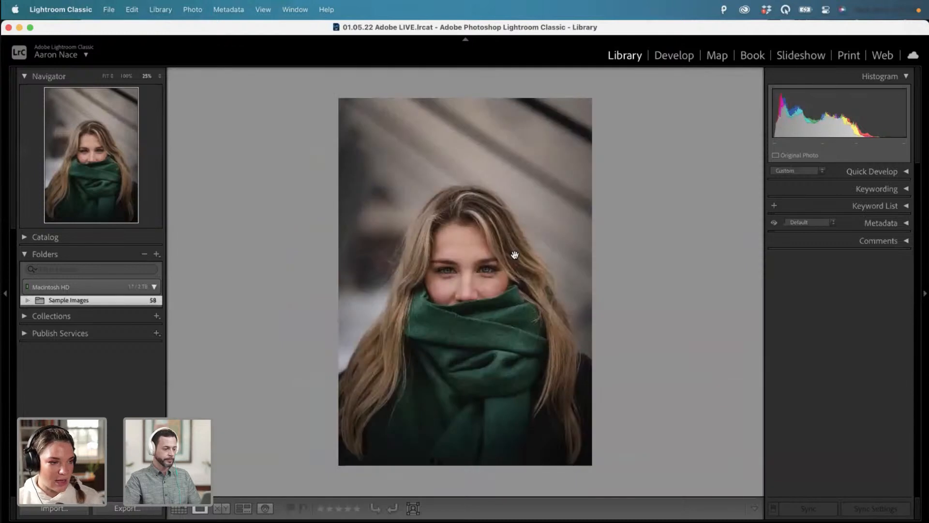
key("d")
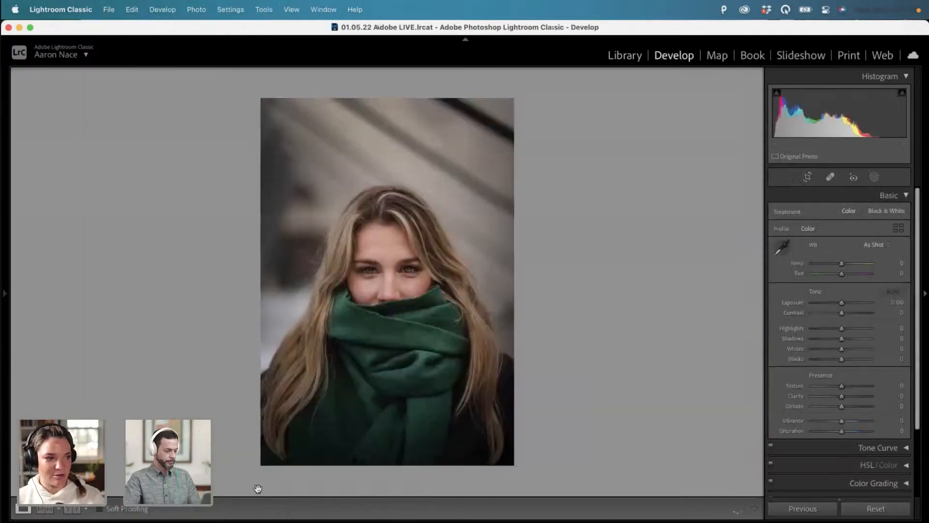
left_click(75, 508)
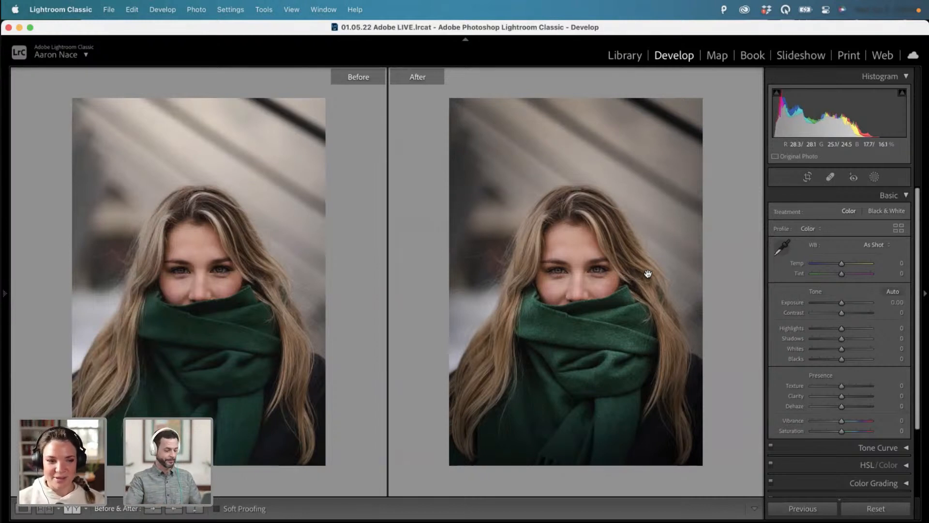
Find the photo of the person with a red umbrella against metal walls and open it in the Develop module.
key("g")
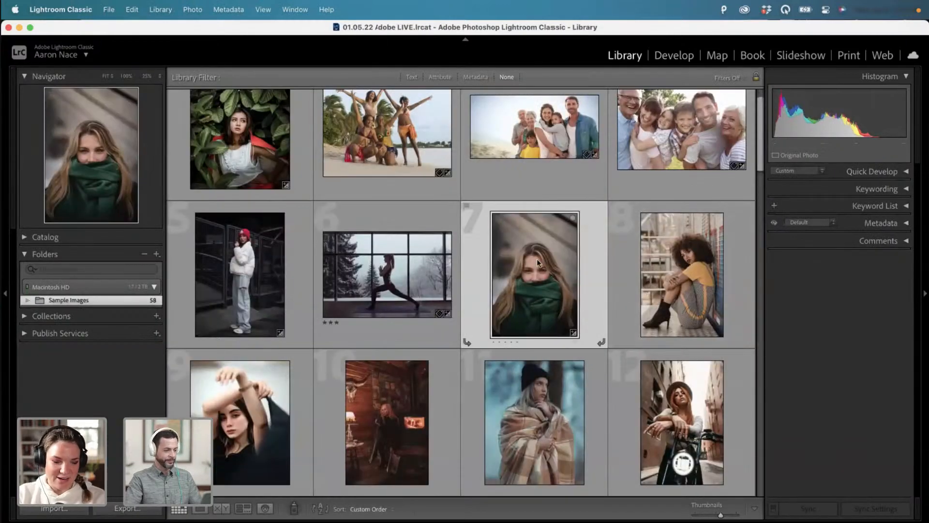
scroll(545, 252, "down", 1)
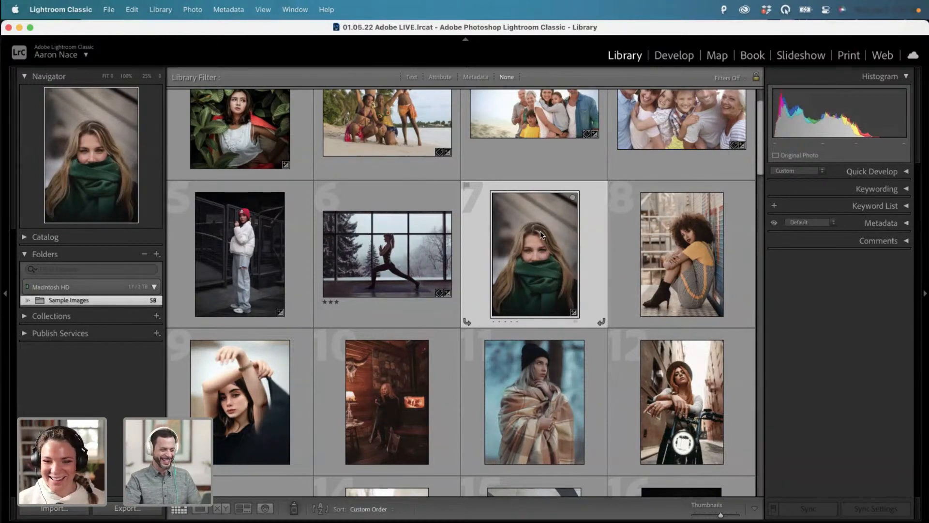
scroll(541, 230, "down", 3)
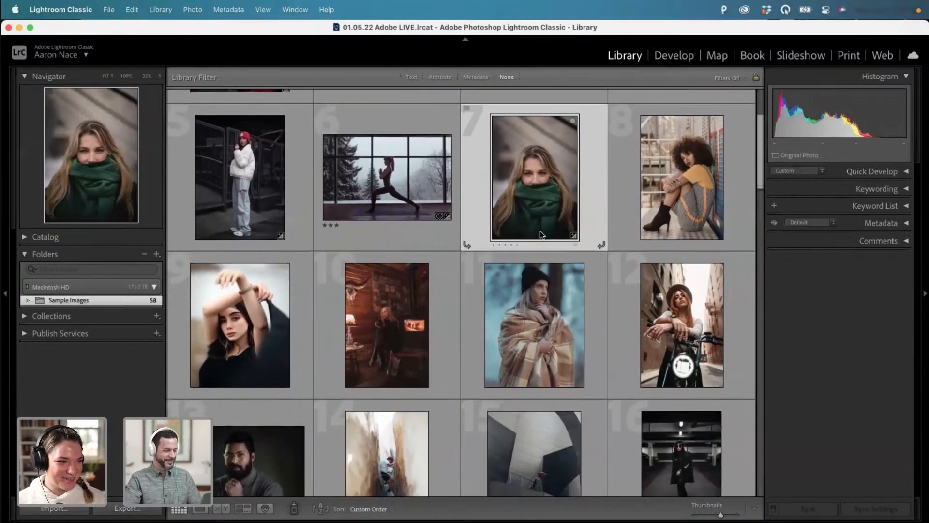
scroll(540, 231, "down", 5)
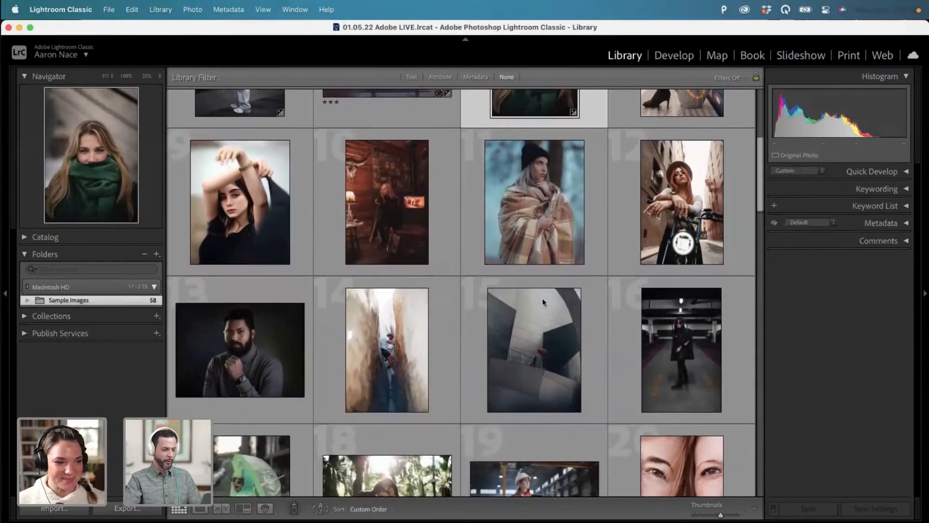
left_click(534, 370)
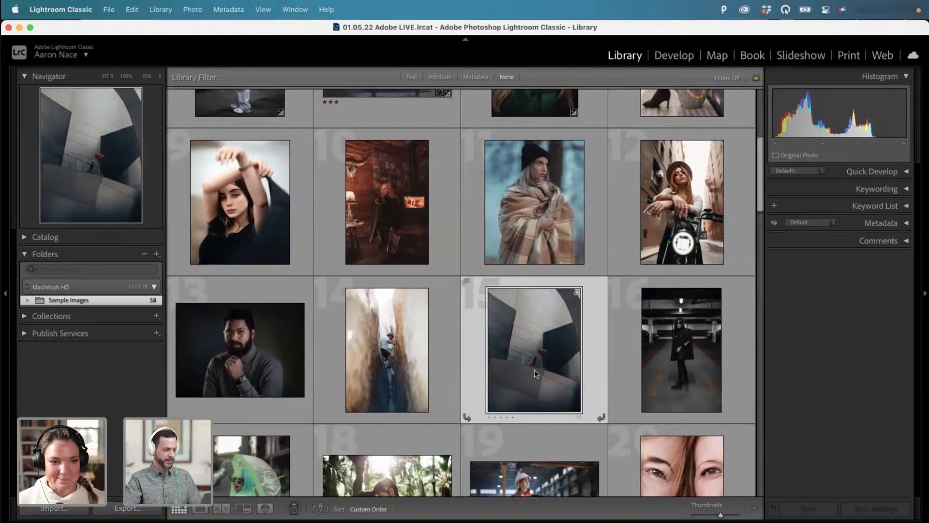
key("d")
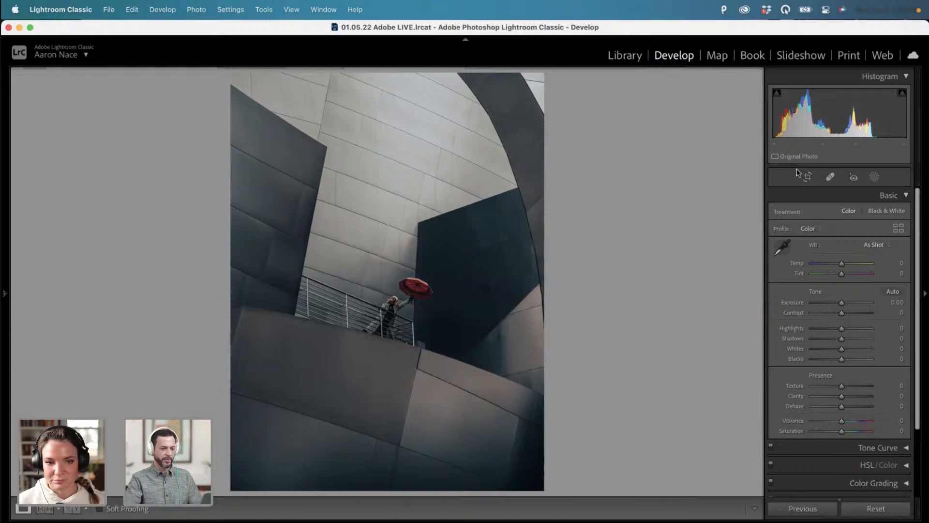
Create a Color Range mask by sampling the red of the umbrella.
left_click(874, 177)
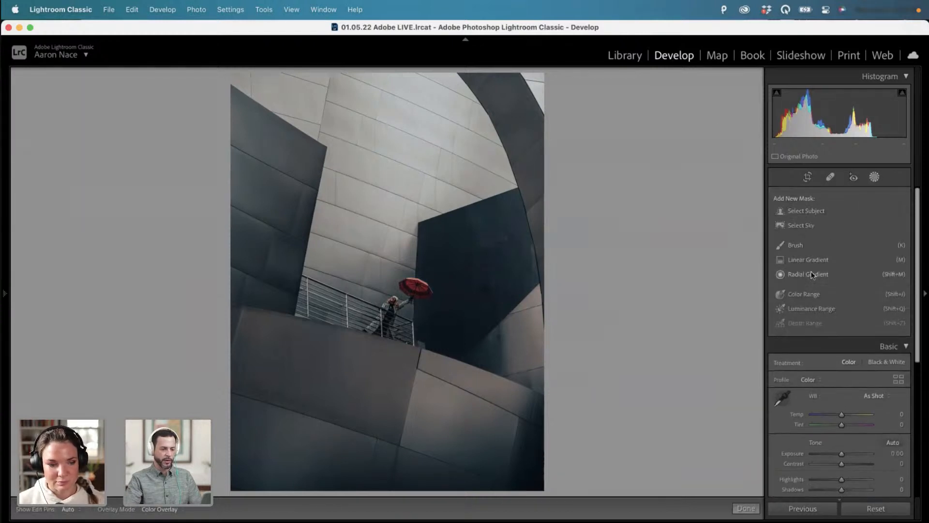
left_click(803, 295)
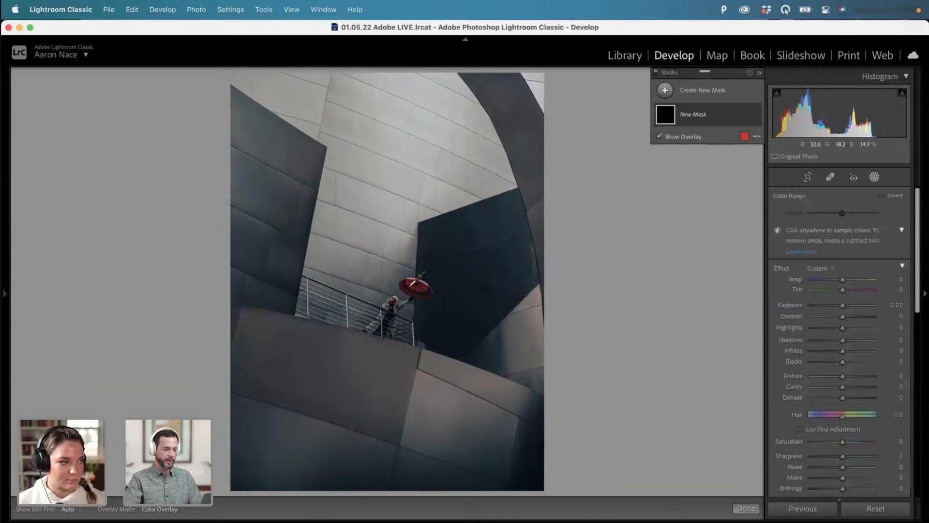
left_click(411, 287)
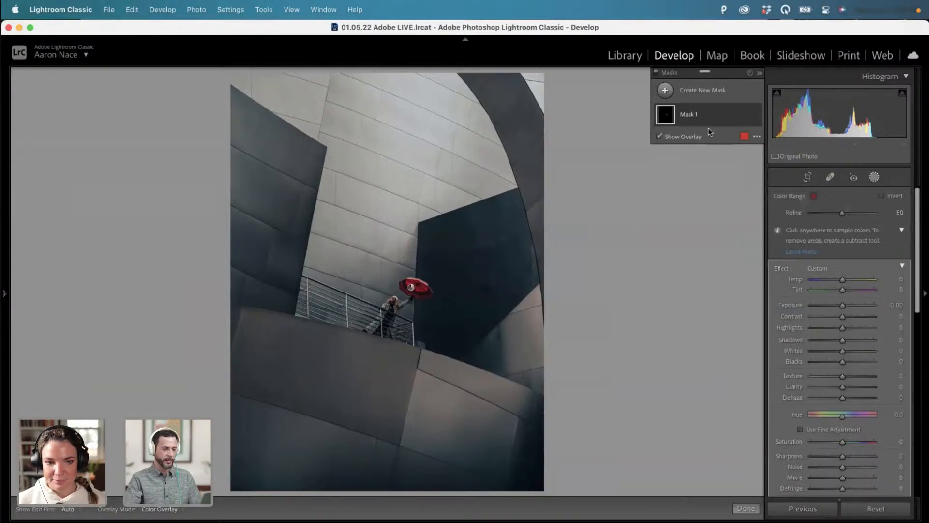
Change the mask overlay color to purple, check the umbrella's coverage, and hide the overlay.
left_click(745, 137)
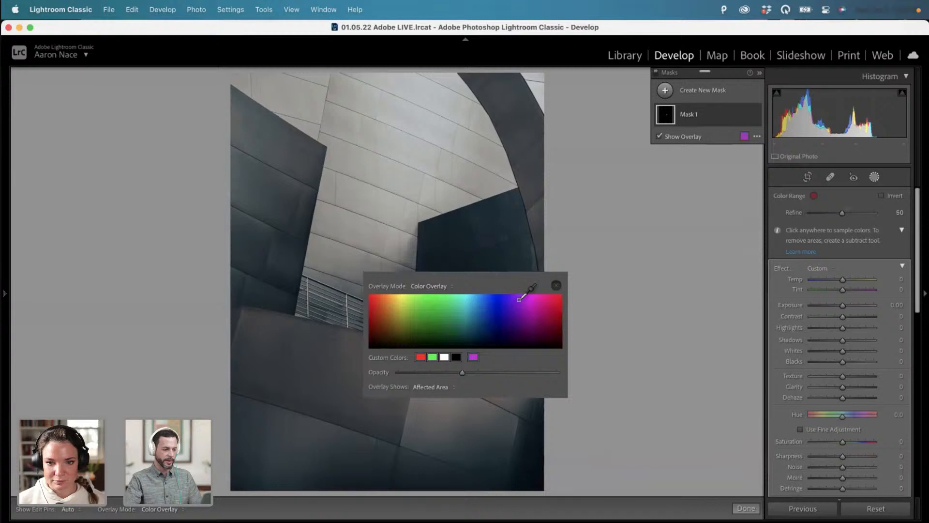
left_click_drag(556, 282, 750, 316)
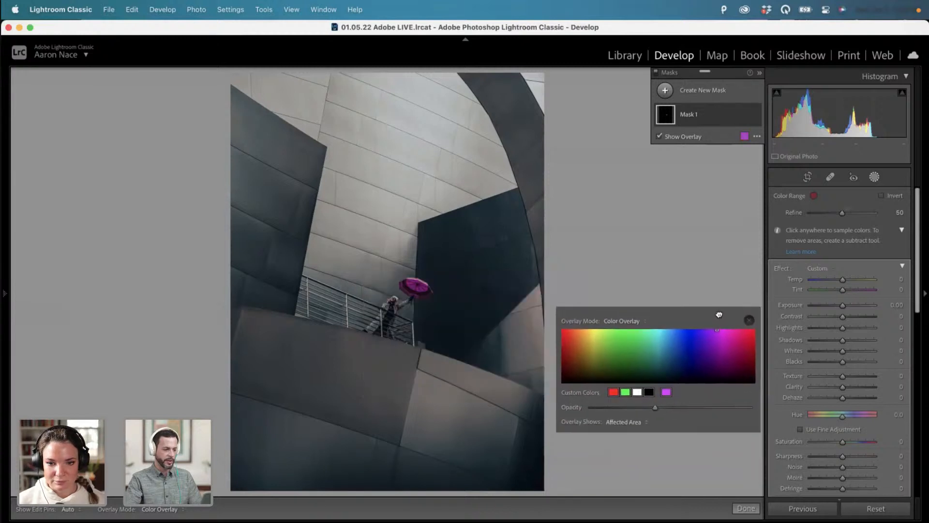
left_click(751, 322)
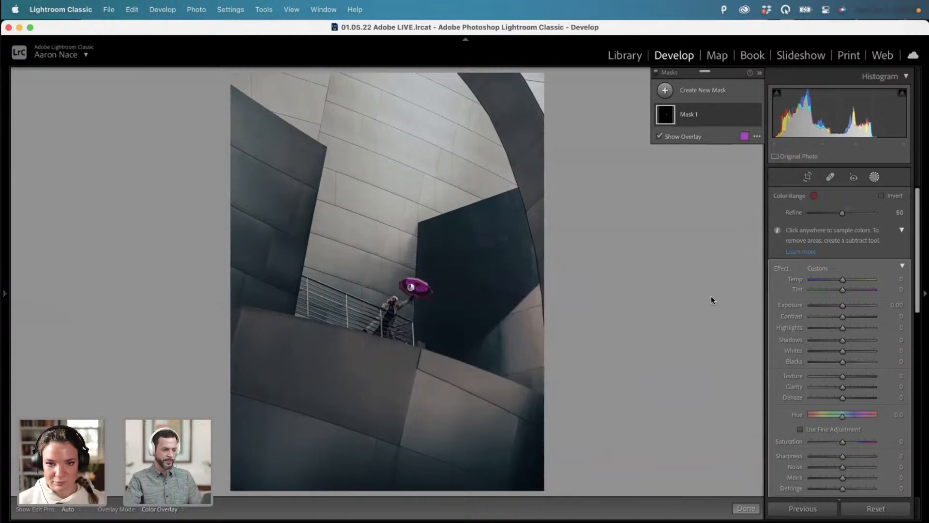
key("o")
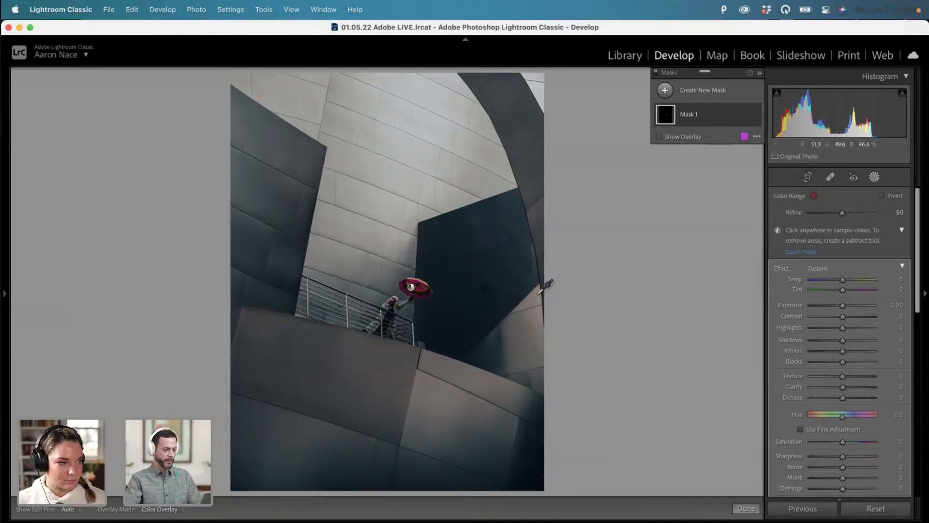
Make the red umbrella stand out by setting its mask's Saturation to 75 and Exposure to 1.02.
key("super+equal")
key("super+equal")
key("super+equal")
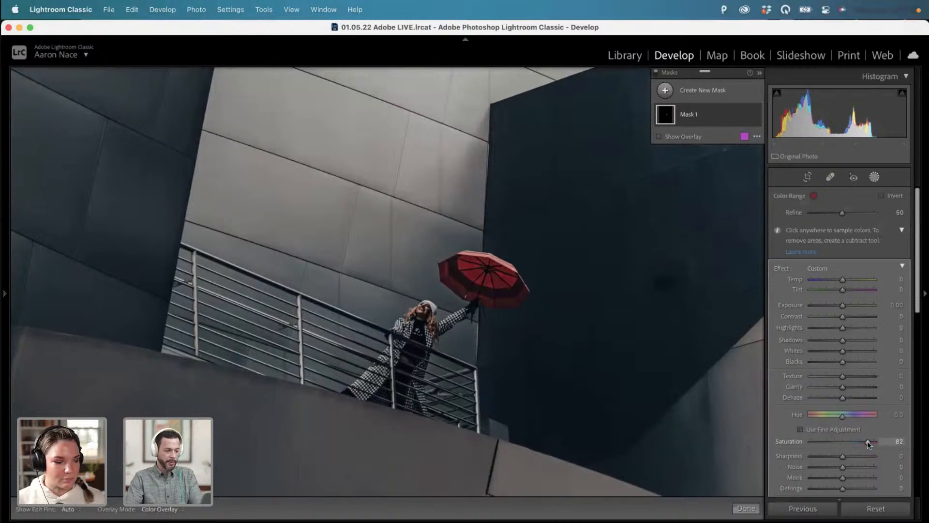
left_click_drag(868, 440, 865, 442)
left_click(847, 306)
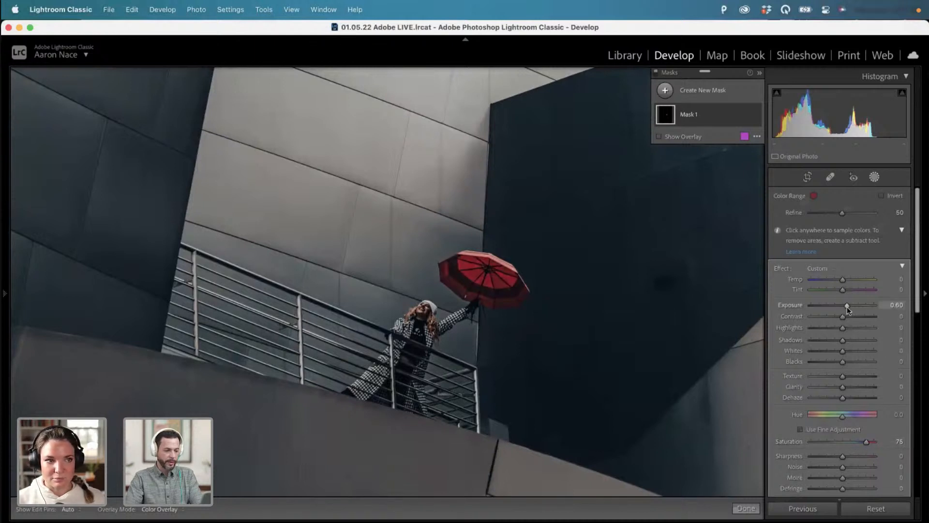
left_click_drag(847, 306, 852, 308)
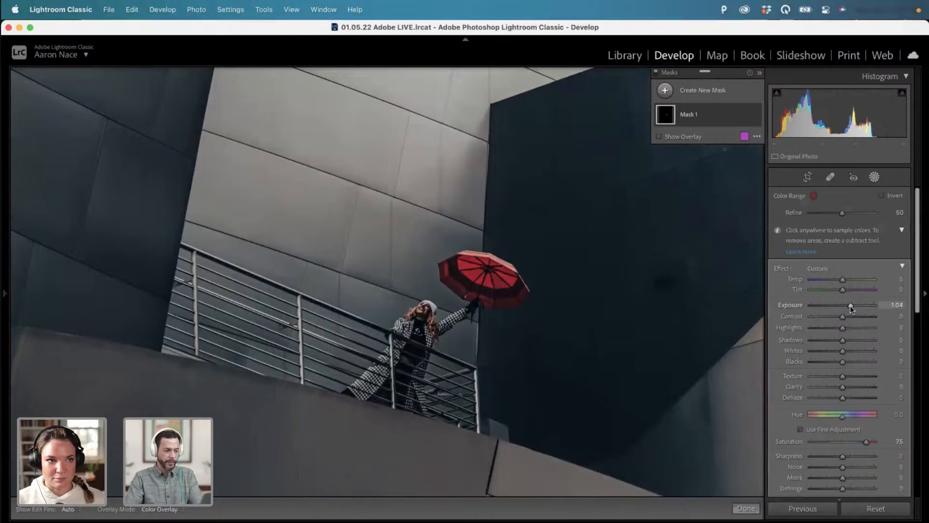
Examine the umbrella adjustment at different magnifications and within the full composition.
key("super+minus")
key("super+minus")
key("super+minus")
key("super+minus")
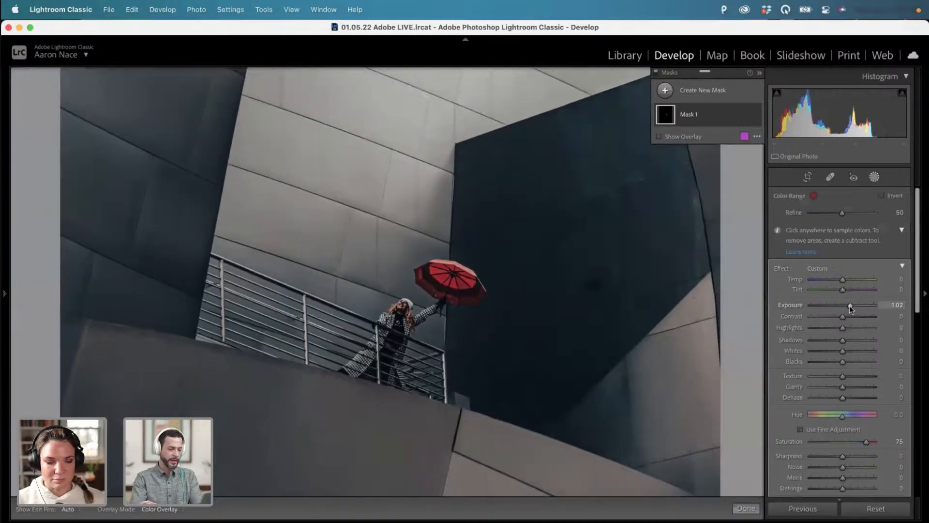
key("super+equal")
key("super+equal")
key("super+equal")
key("super+equal")
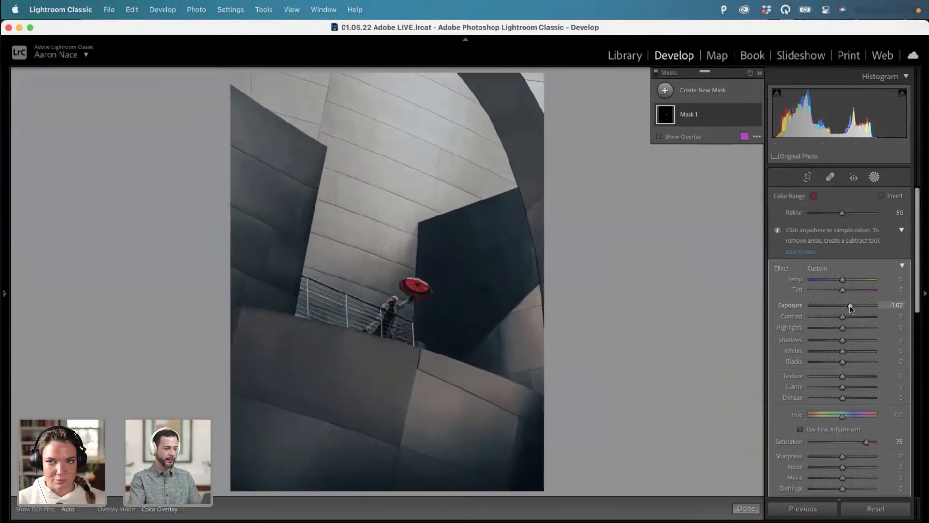
Crop the umbrella photo to a tighter portrait frame around the woman, the railing and the red umbrella.
left_click(808, 177)
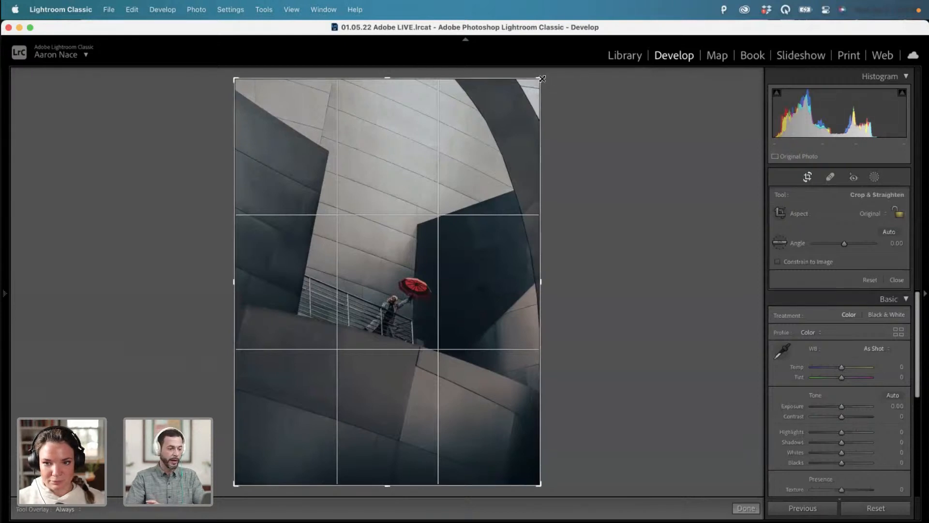
left_click_drag(541, 77, 452, 166)
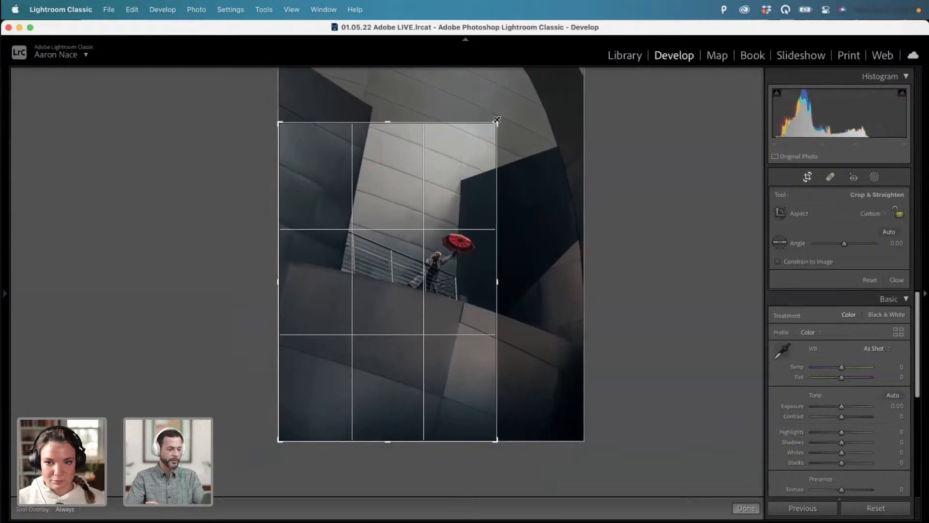
left_click_drag(430, 258, 391, 261)
left_click_drag(496, 123, 470, 197)
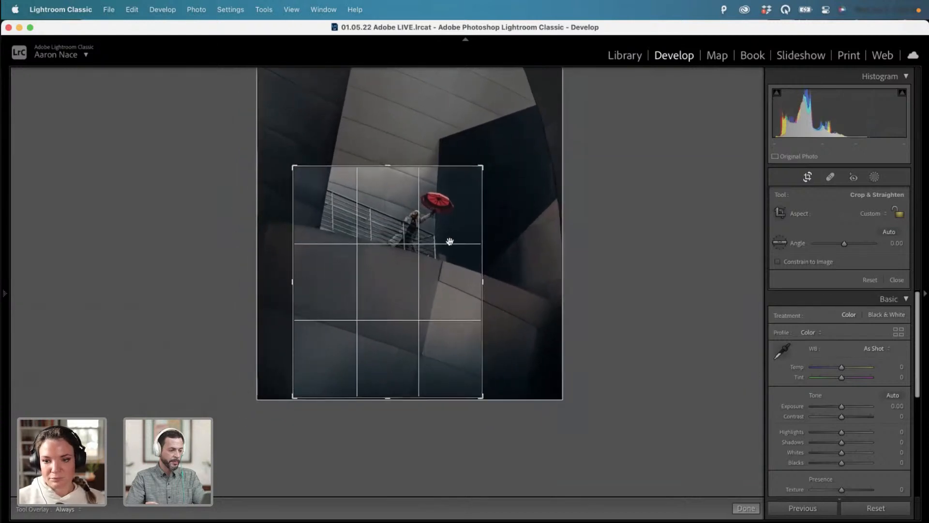
left_click_drag(441, 268, 428, 289)
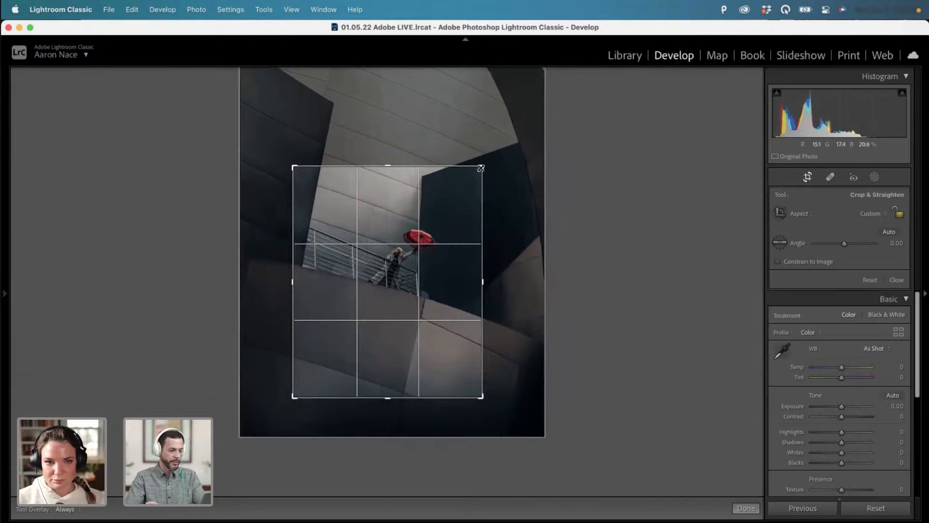
left_click_drag(481, 168, 469, 187)
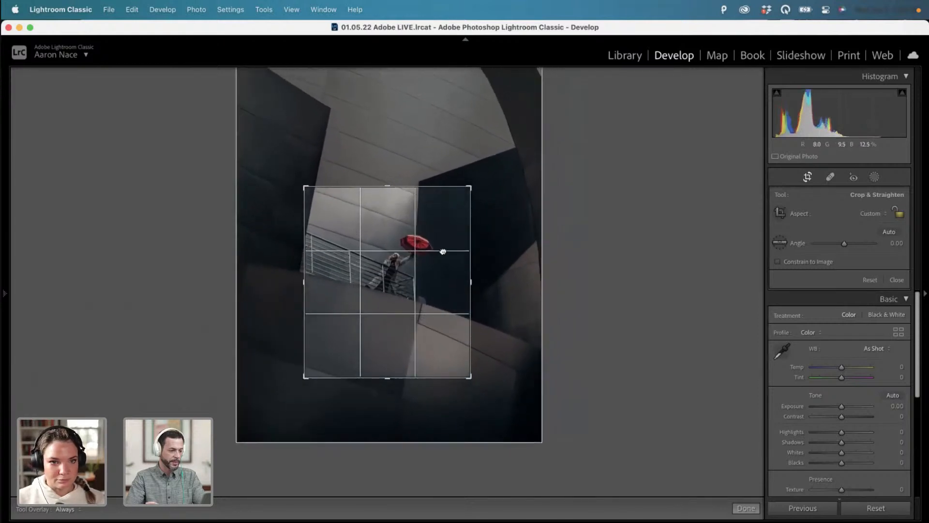
Fine-tune the crop so the red umbrella sits near the upper-right rule-of-thirds intersection, and apply it.
left_click_drag(443, 252, 439, 254)
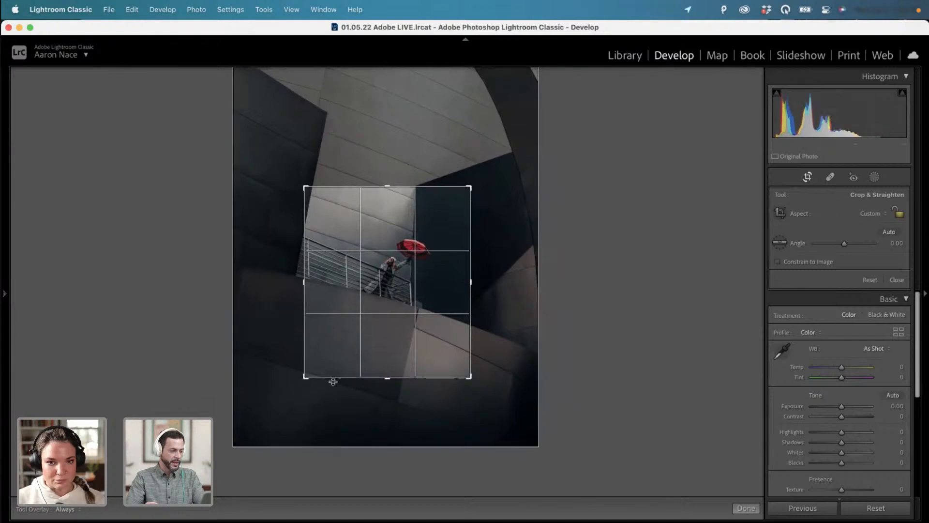
left_click_drag(304, 377, 307, 375)
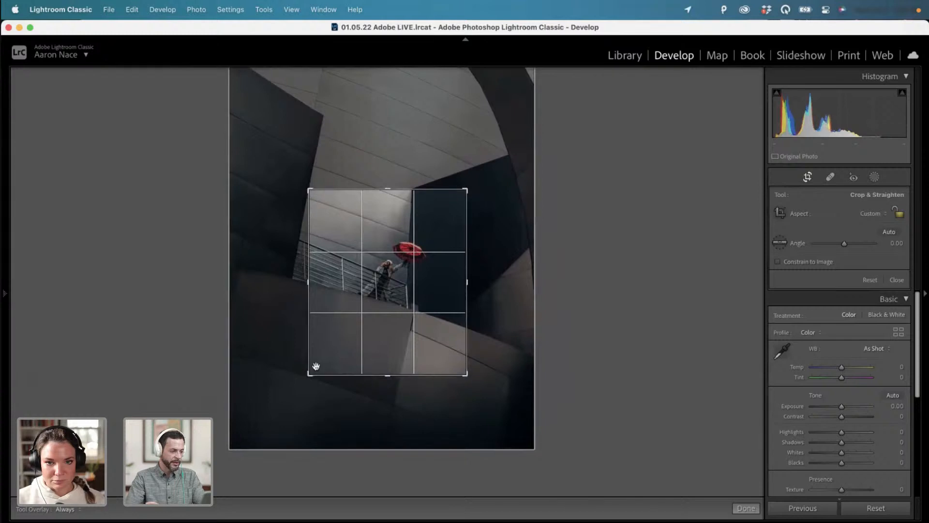
left_click_drag(445, 233, 450, 234)
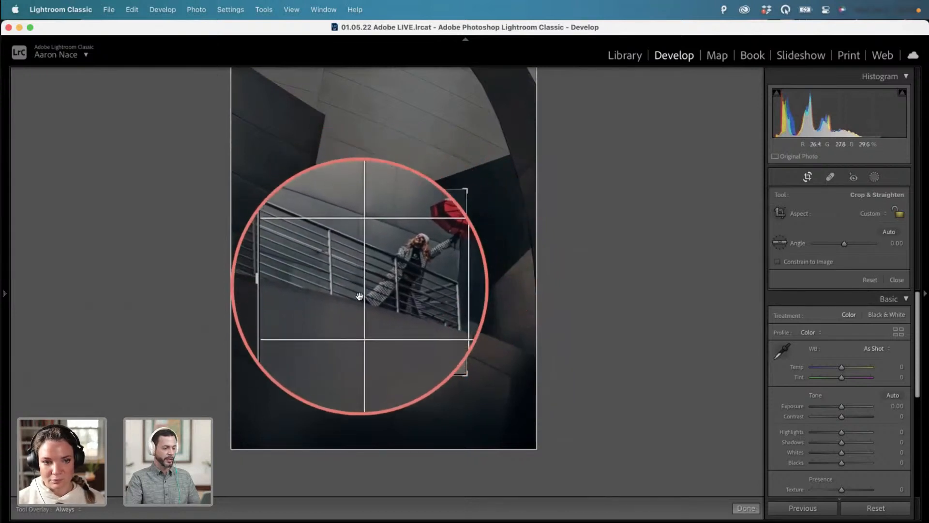
left_click_drag(359, 311, 408, 229)
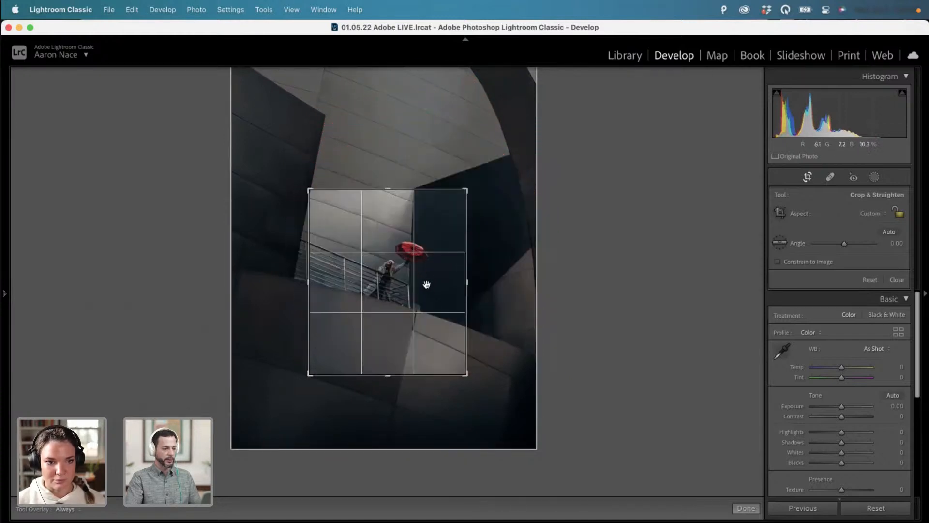
key("Return")
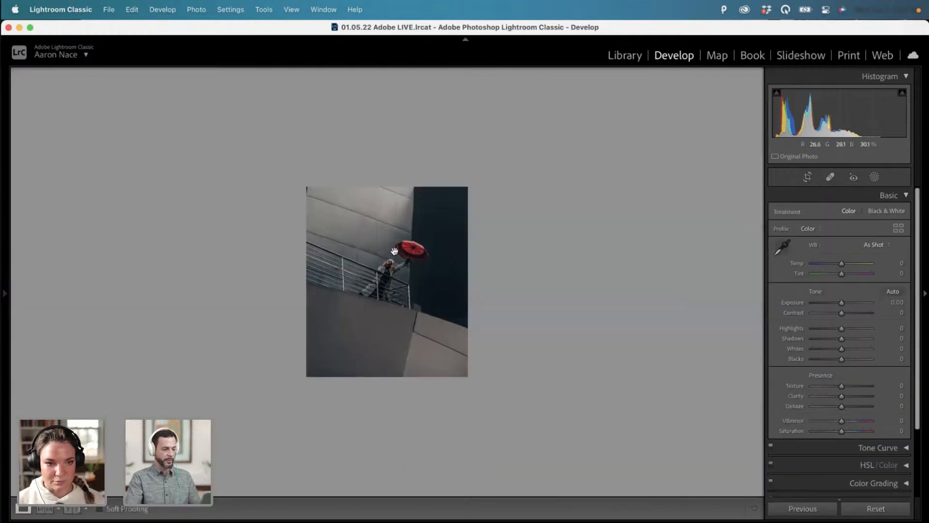
key("c")
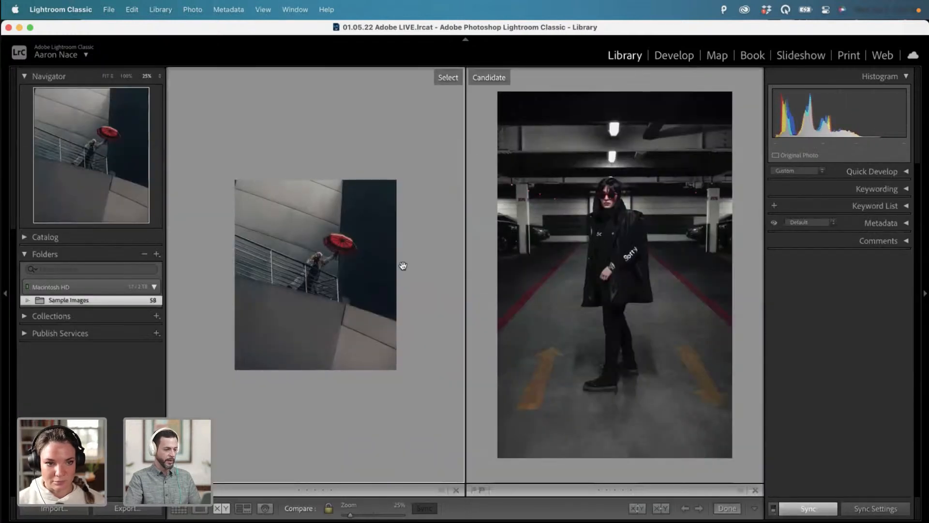
key("g")
key("e")
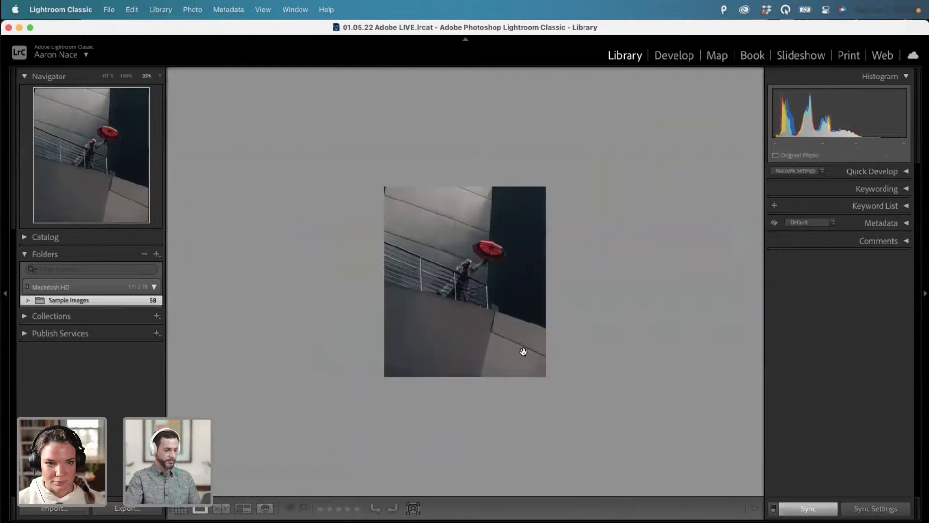
key("r")
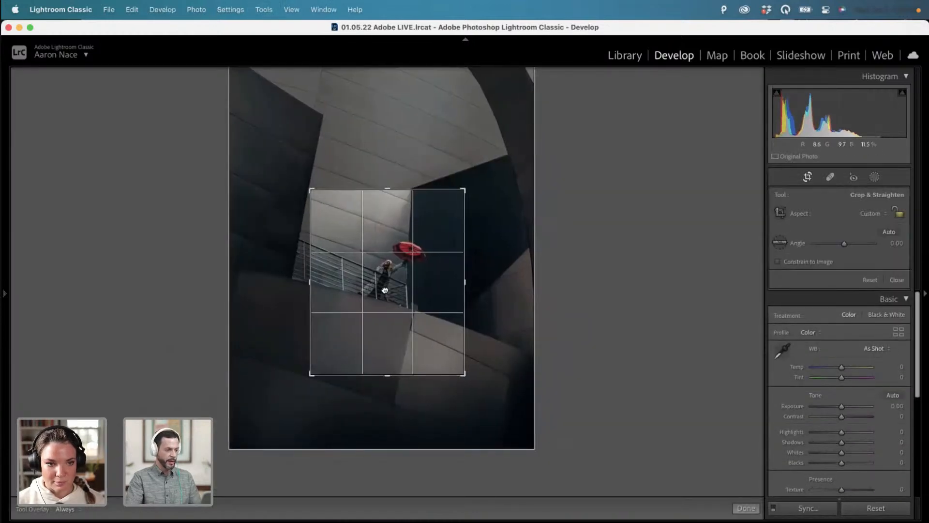
key("Return")
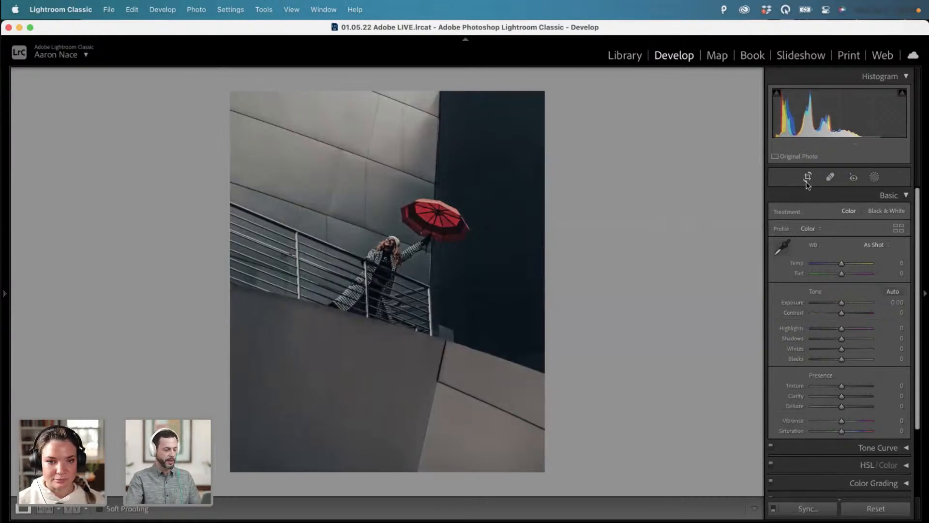
Compare the uncropped umbrella photo with the tight crop through the edit history, returning to the latest crop state.
key("F7")
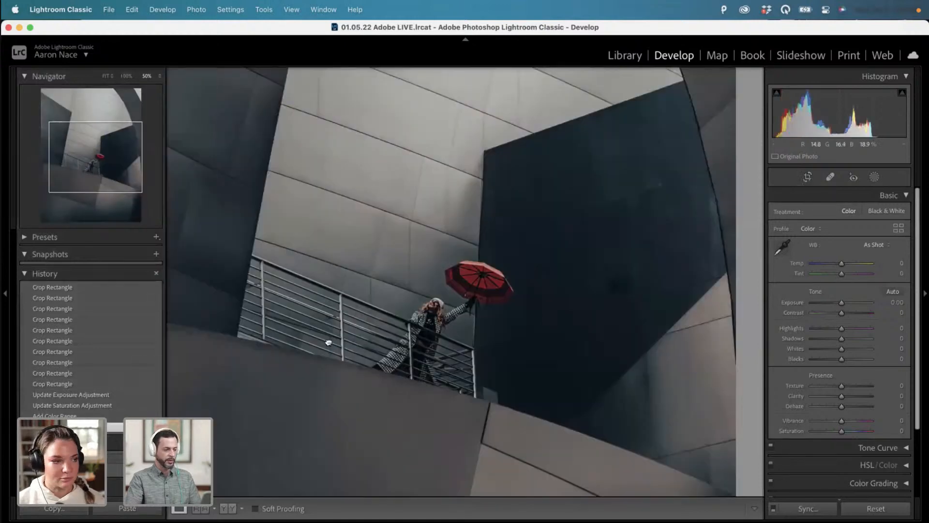
left_click(333, 340)
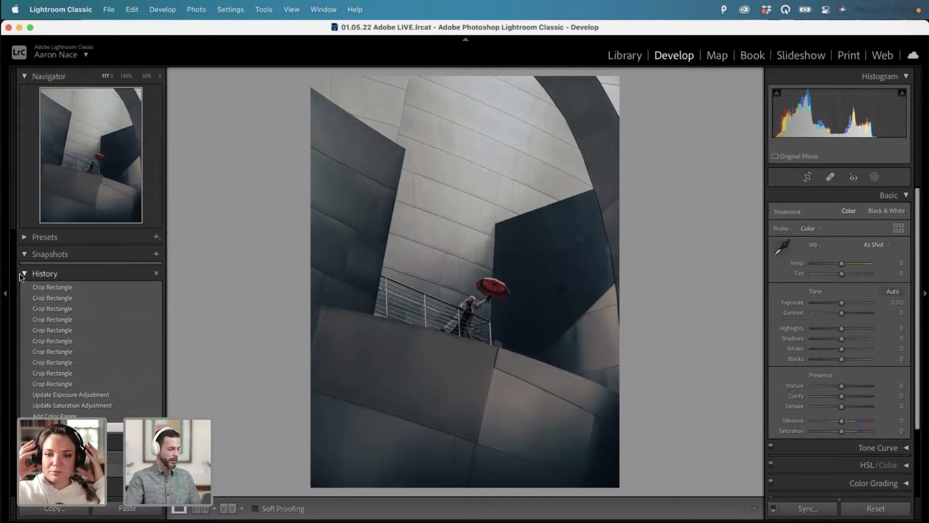
left_click(67, 287)
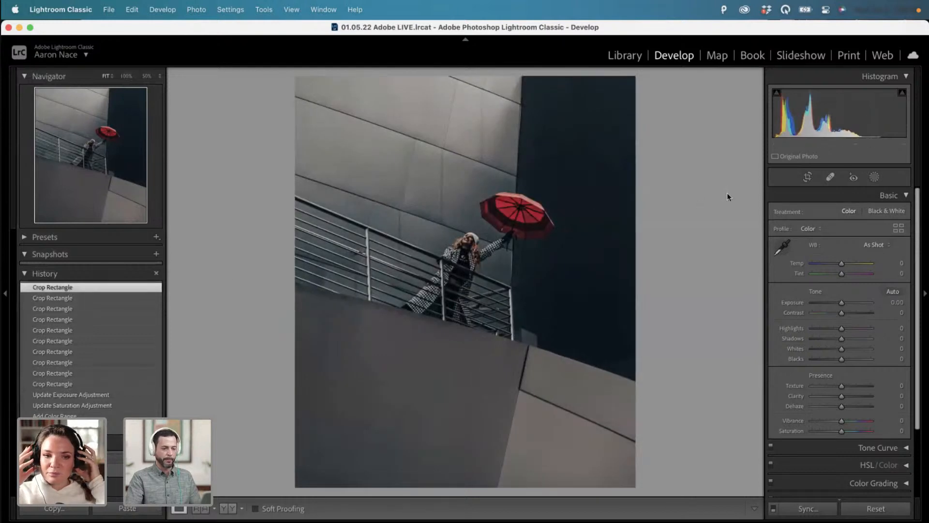
Recrop the umbrella photo with more of the building below and to the right of the woman, and apply the crop.
left_click(809, 177)
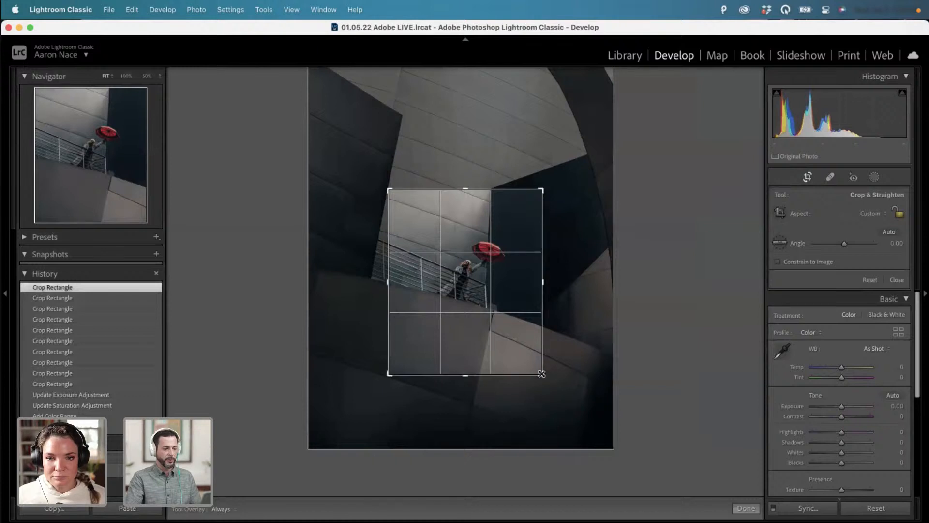
left_click_drag(541, 376, 580, 414)
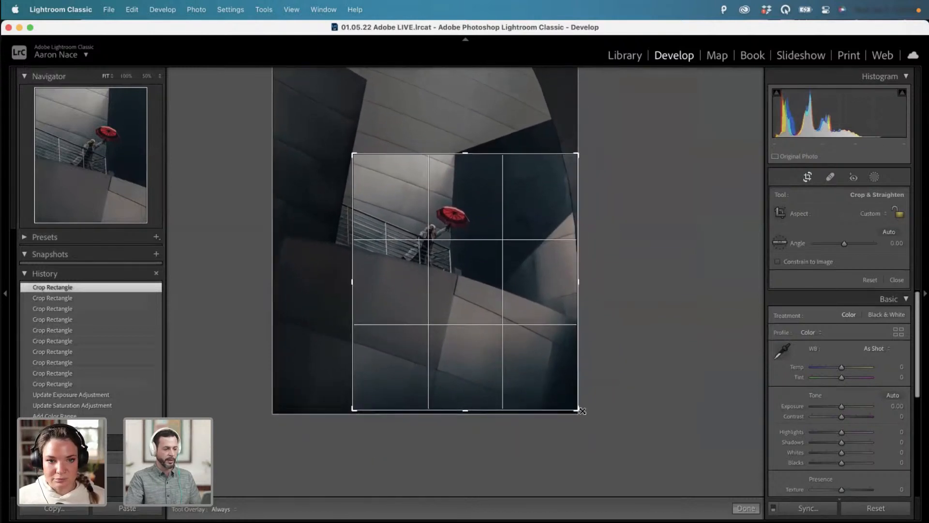
mouse_move(353, 152)
left_mouse_down()
mouse_move(371, 154)
mouse_move(368, 136)
mouse_move(360, 155)
left_mouse_up()
key("Return")
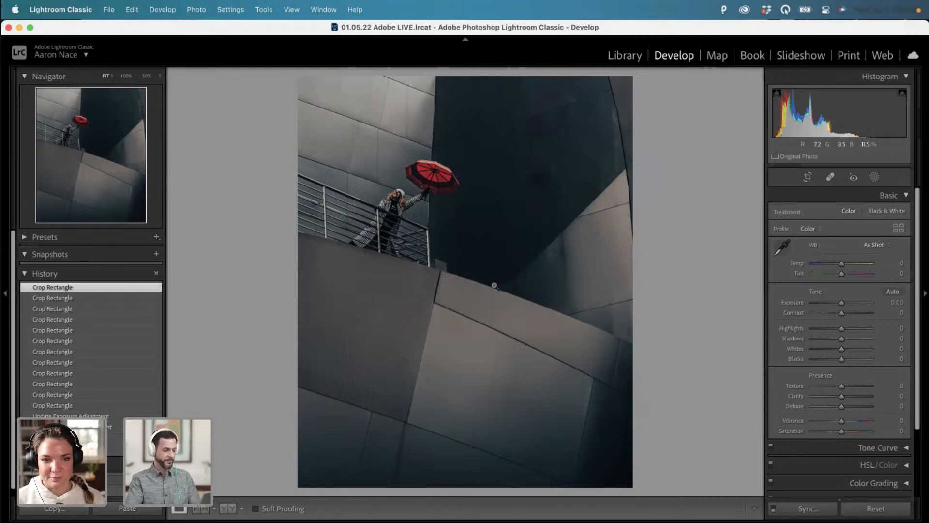
Review the recropped umbrella photo among the library thumbnails, enlarged, and within its crop frame.
key("g")
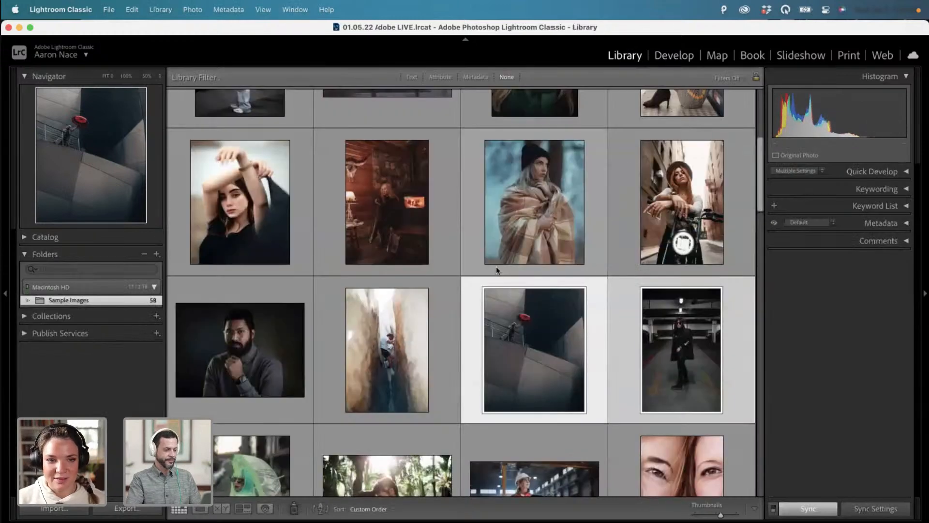
double_click(527, 356)
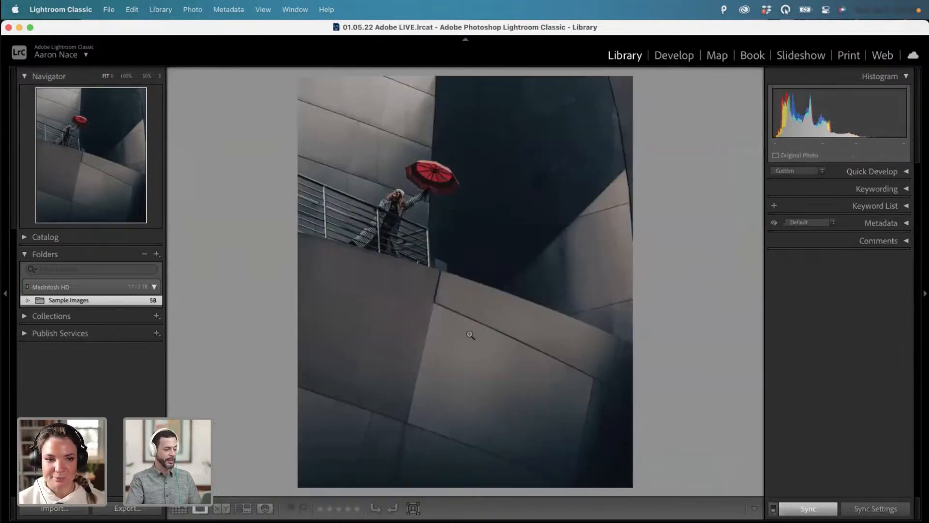
key("r")
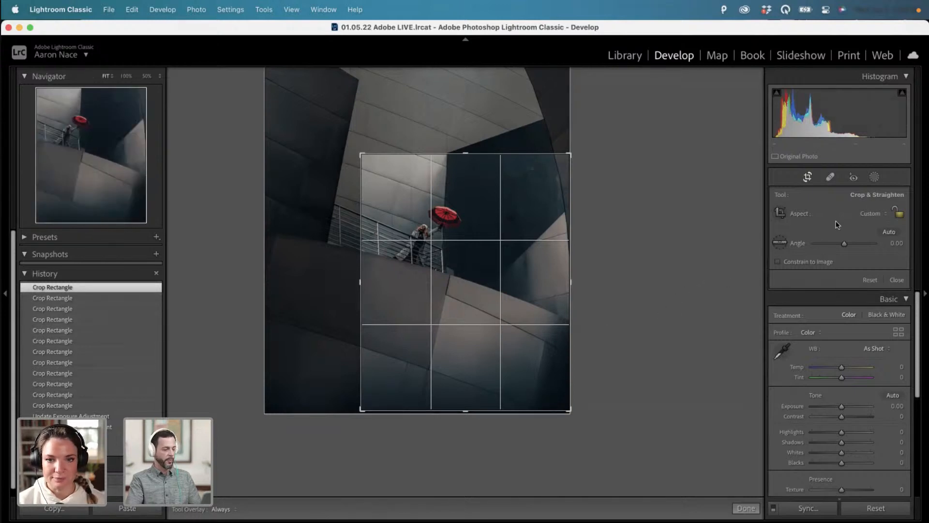
key("Return")
Find the photo of the woman in a black beanie and plaid blanket in the library and open it for developing.
key("g")
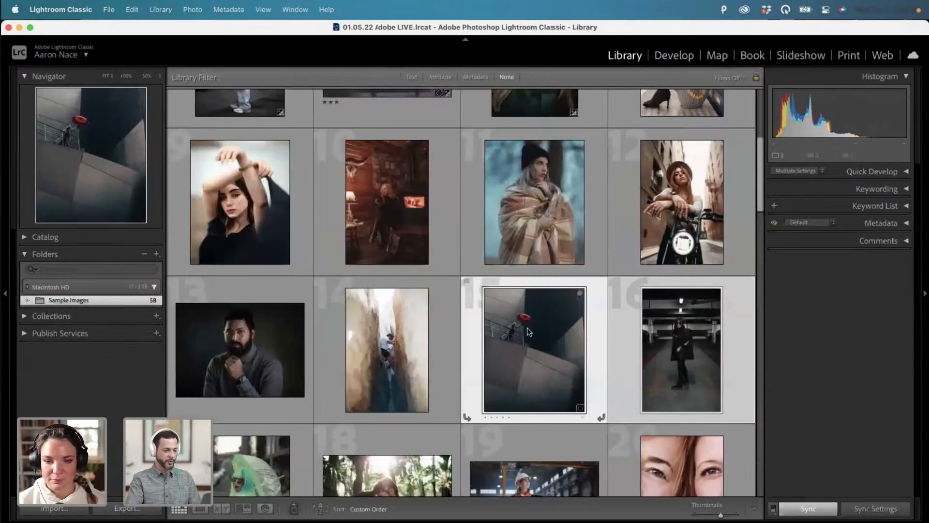
scroll(481, 347, "up", 2)
scroll(481, 348, "up", 2)
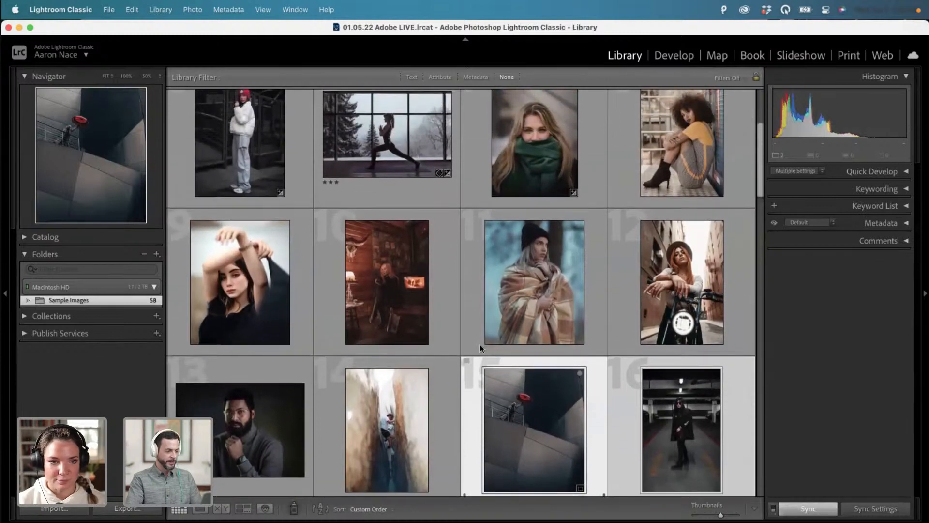
scroll(480, 348, "up", 1)
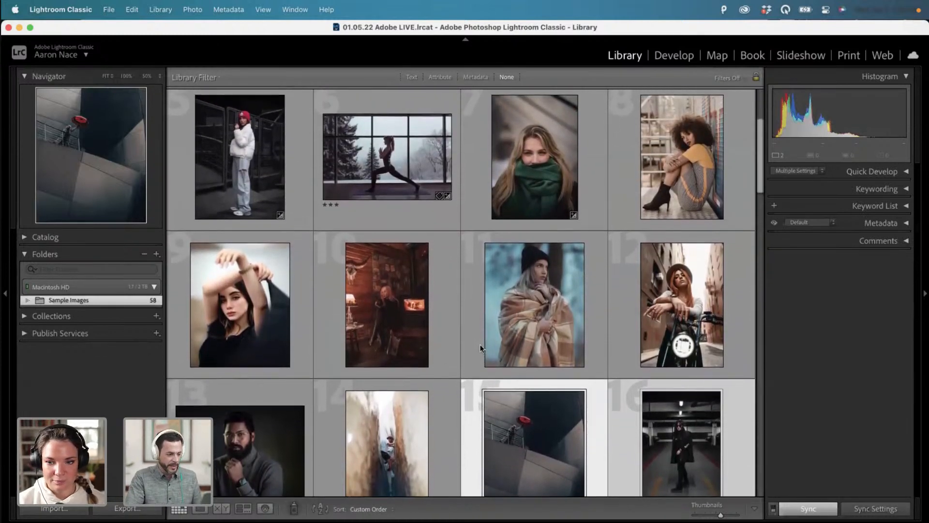
scroll(481, 345, "down", 1)
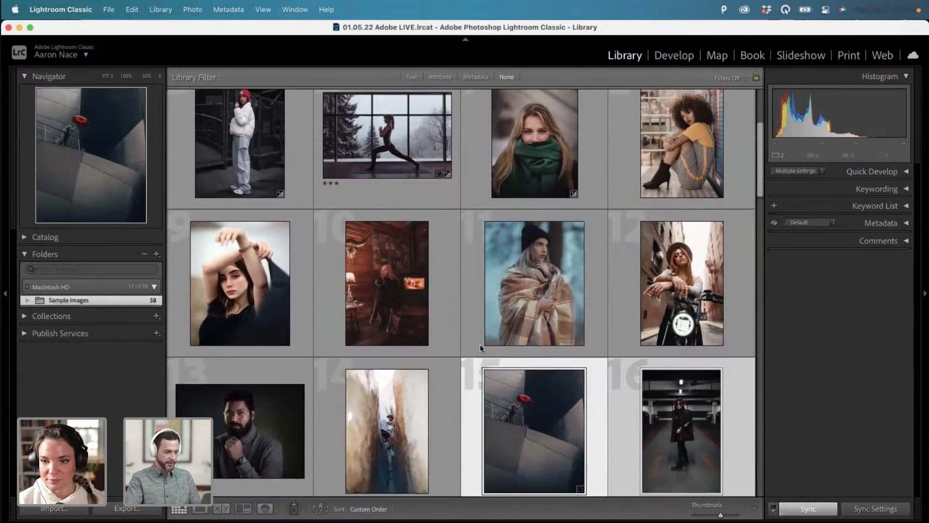
double_click(534, 304)
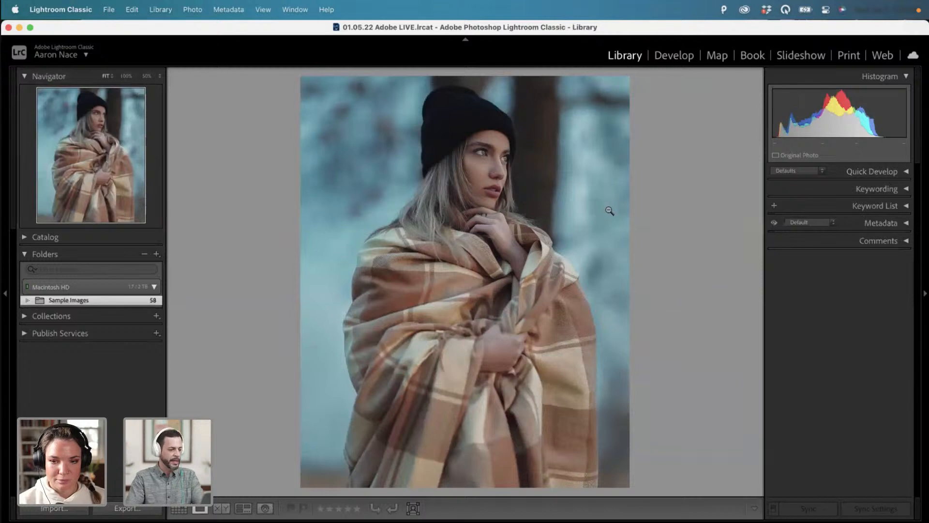
left_click(674, 55)
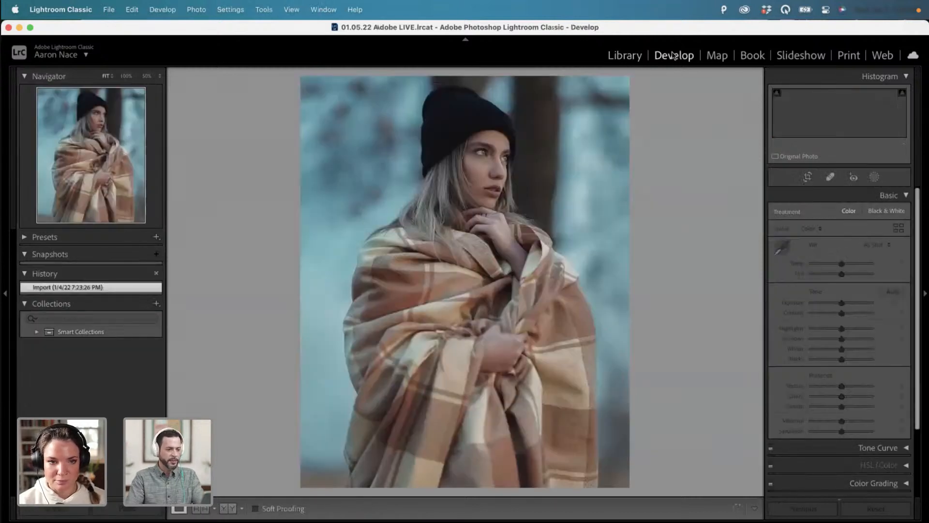
Mute the portrait's blue background with HSL targeted adjustments: Saturation Aqua -42 and Blue -70, Hue Aqua +3 and Blue +5.
left_click(906, 196)
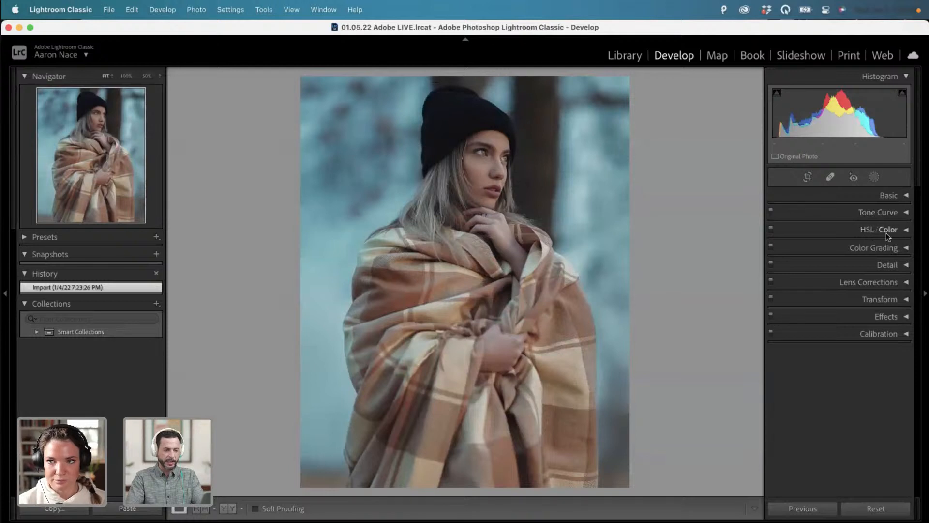
left_click(907, 231)
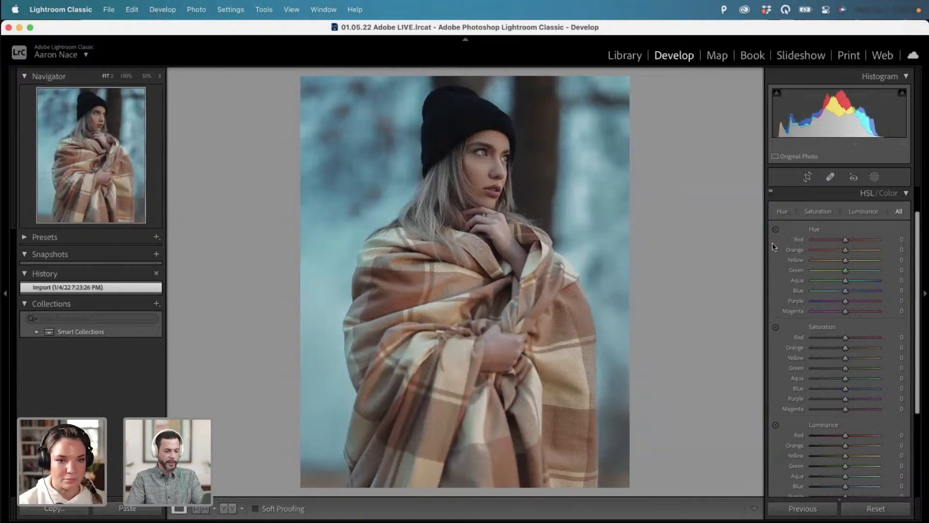
left_click(776, 326)
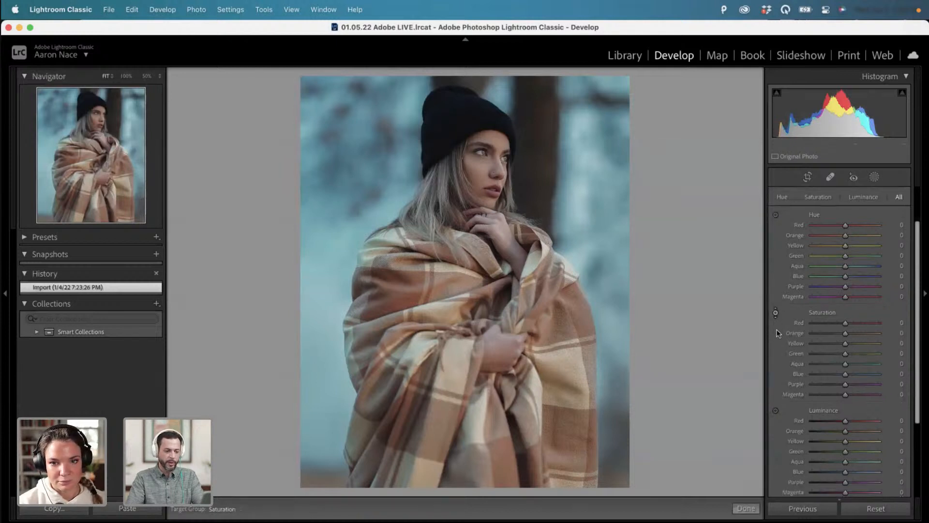
left_click_drag(598, 254, 598, 328)
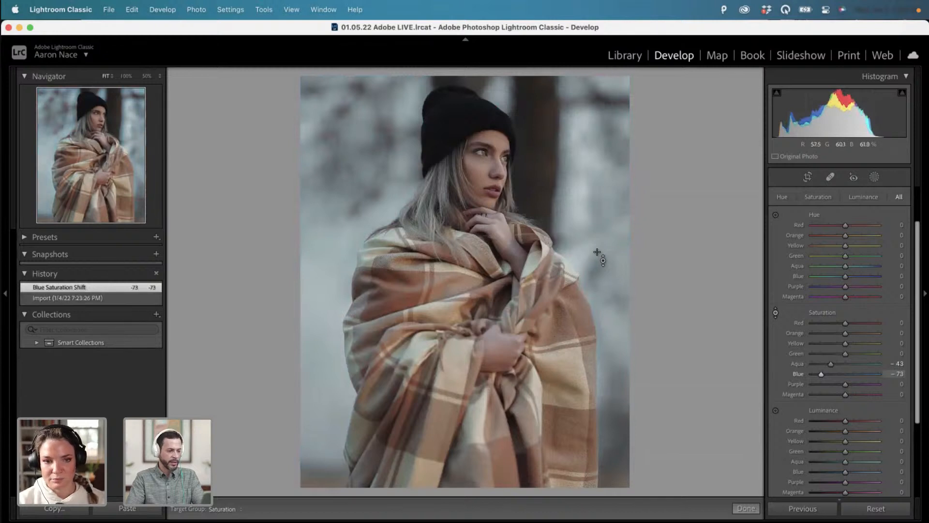
left_click_drag(600, 258, 611, 250)
left_click(775, 215)
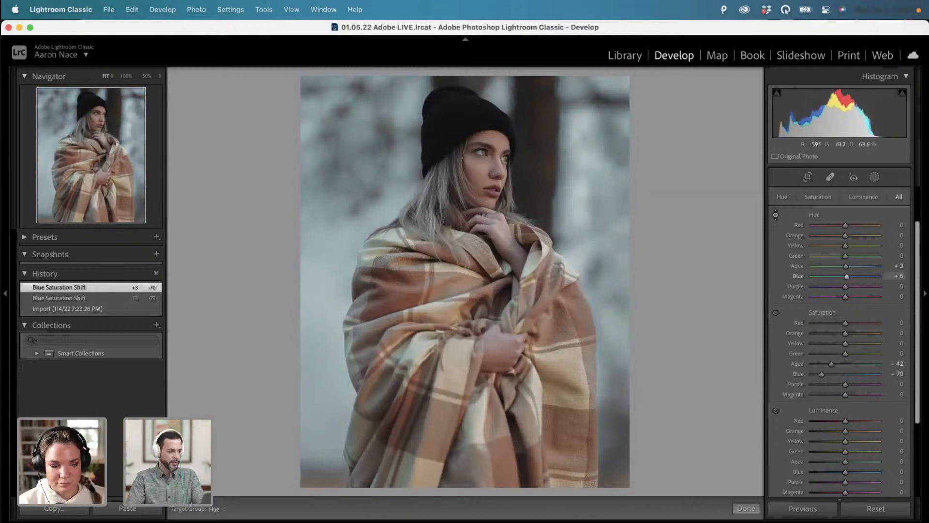
left_click_drag(603, 239, 603, 238)
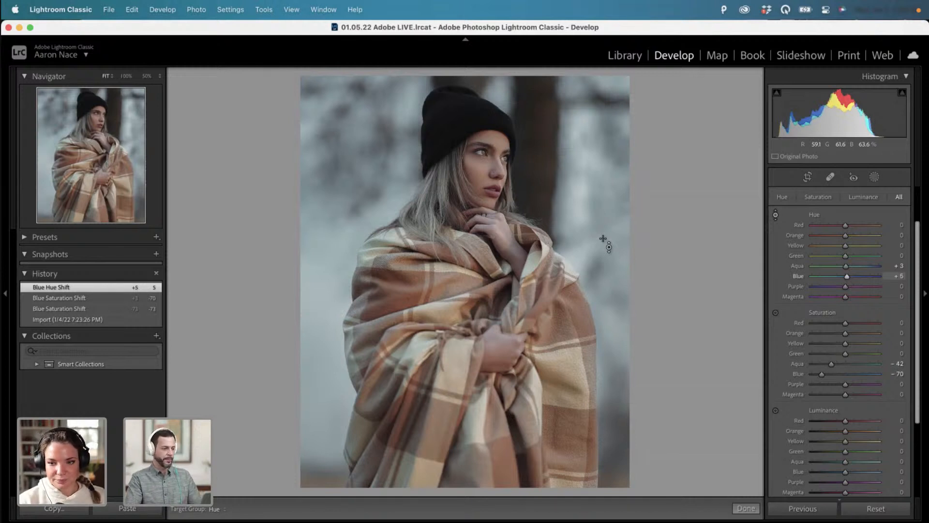
Darken the surroundings with an inverted radial gradient mask centred on the woman's face: Exposure -0.35, Feather 34, stretched further down the blanket.
left_click(875, 177)
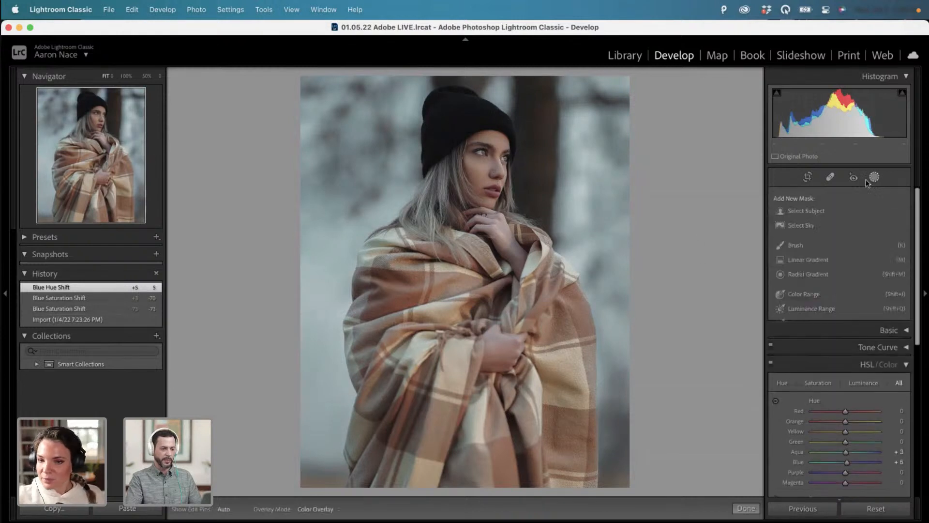
left_click(808, 279)
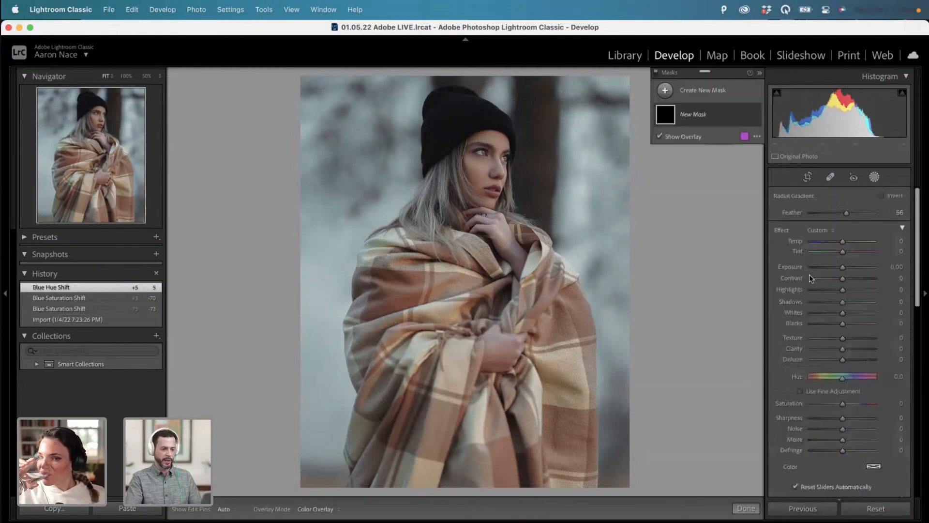
left_click_drag(473, 169, 681, 397)
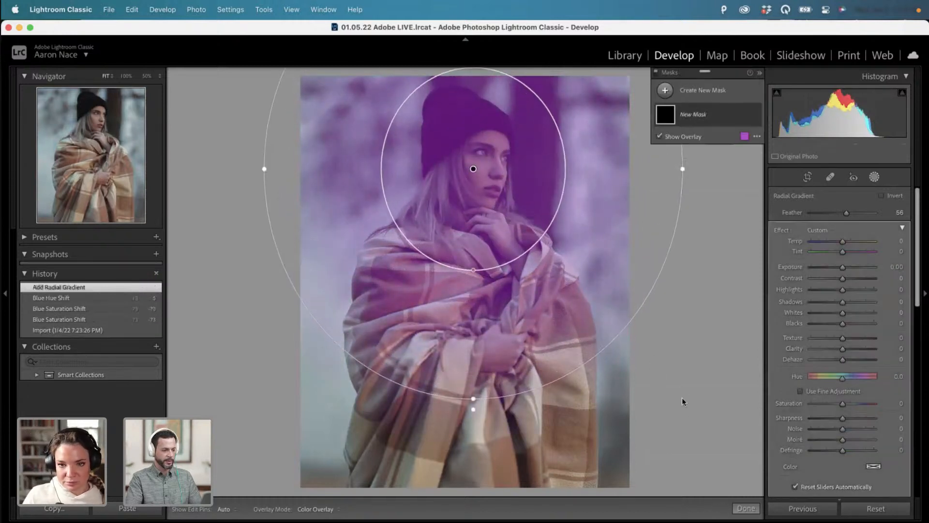
left_click(883, 196)
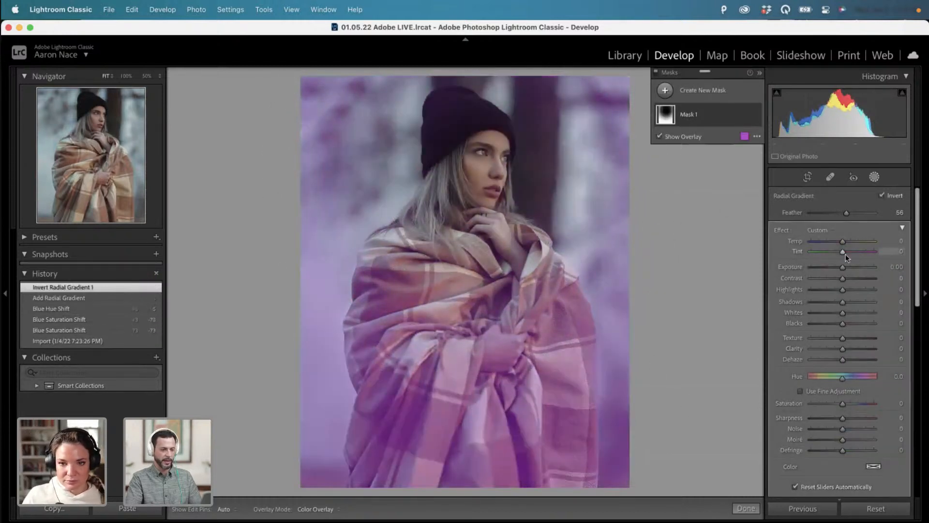
left_click_drag(842, 267, 837, 267)
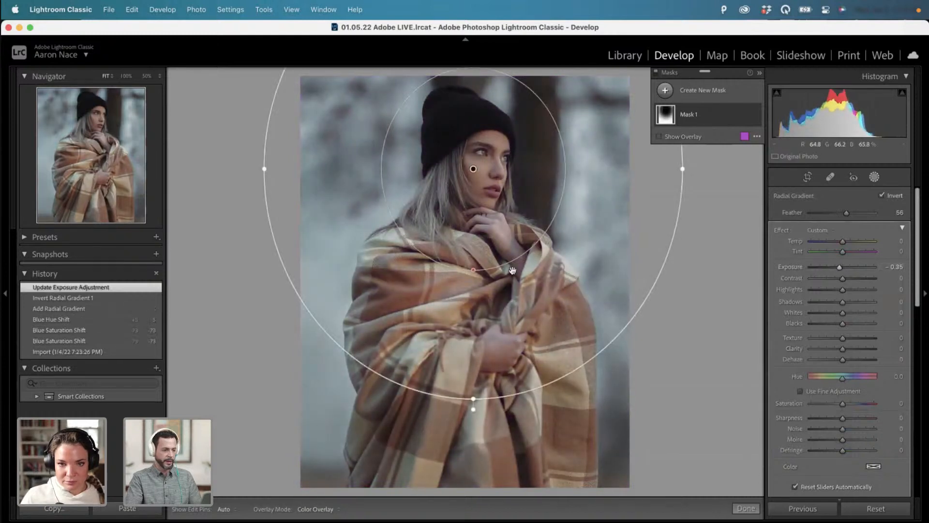
left_click_drag(472, 270, 473, 321)
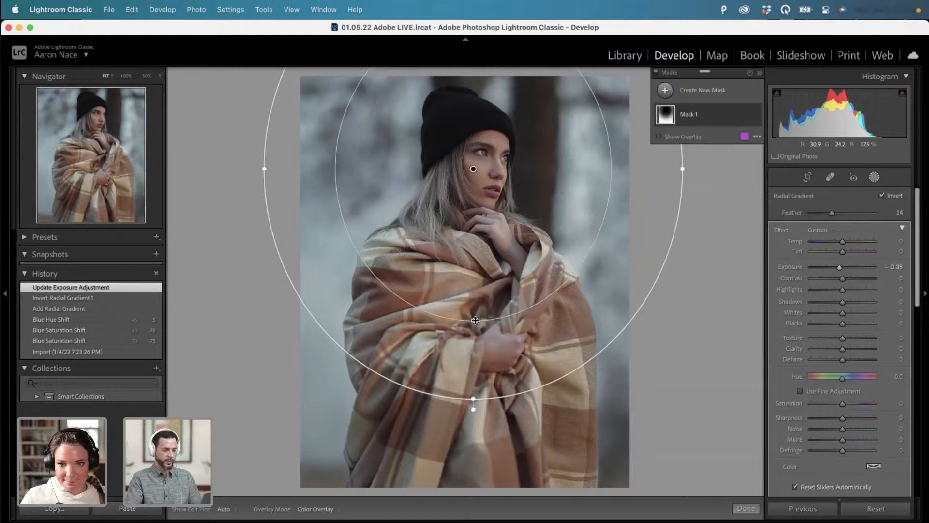
left_click_drag(473, 403, 474, 439)
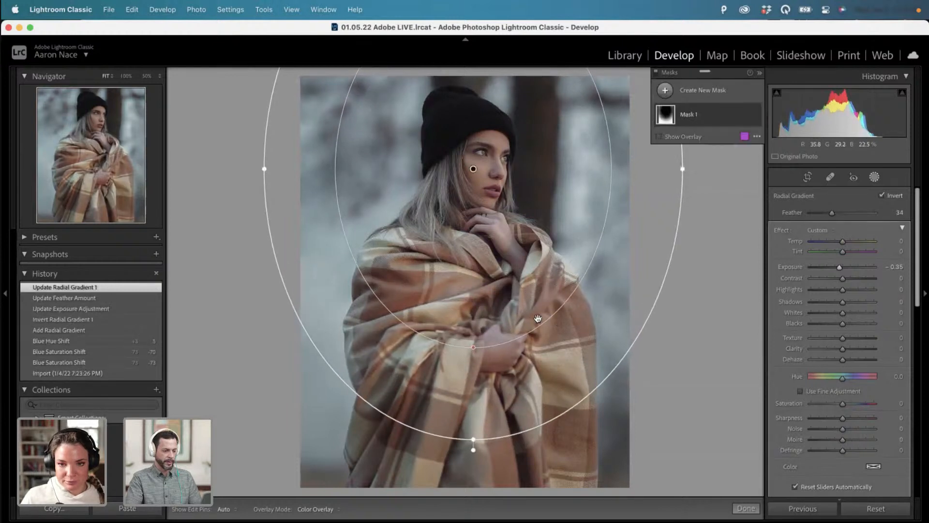
Add a second radial gradient mask around the woman's head and brighten it with Exposure 0.40, with the mask overlay shown.
left_click(701, 123)
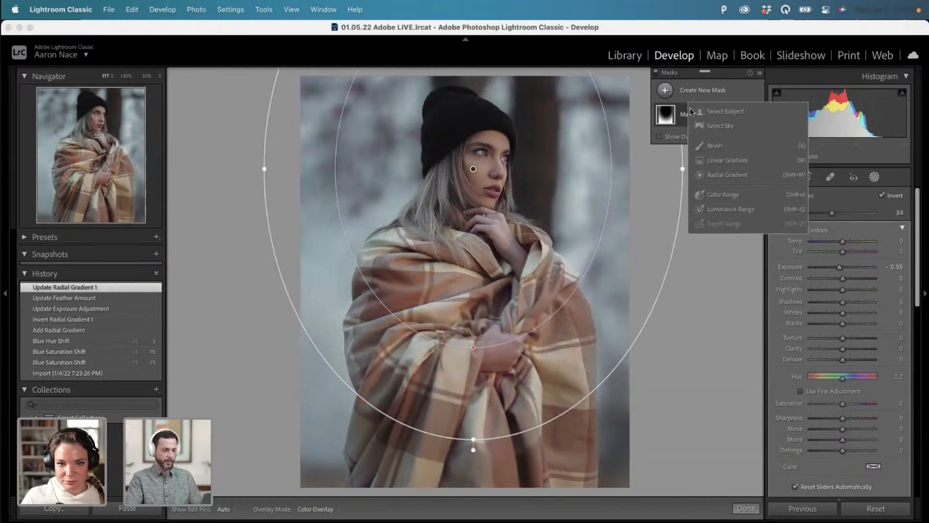
left_click(730, 181)
left_click_drag(464, 167, 578, 278)
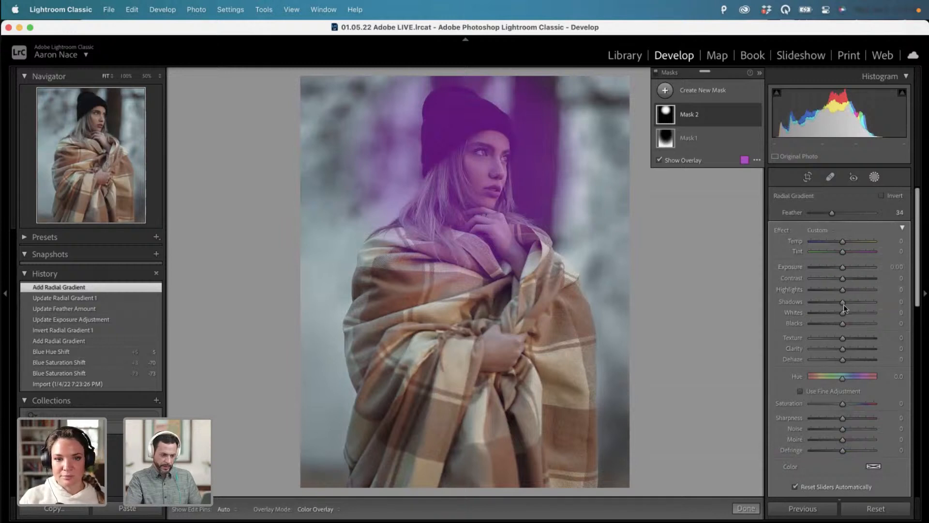
left_click_drag(844, 266, 846, 266)
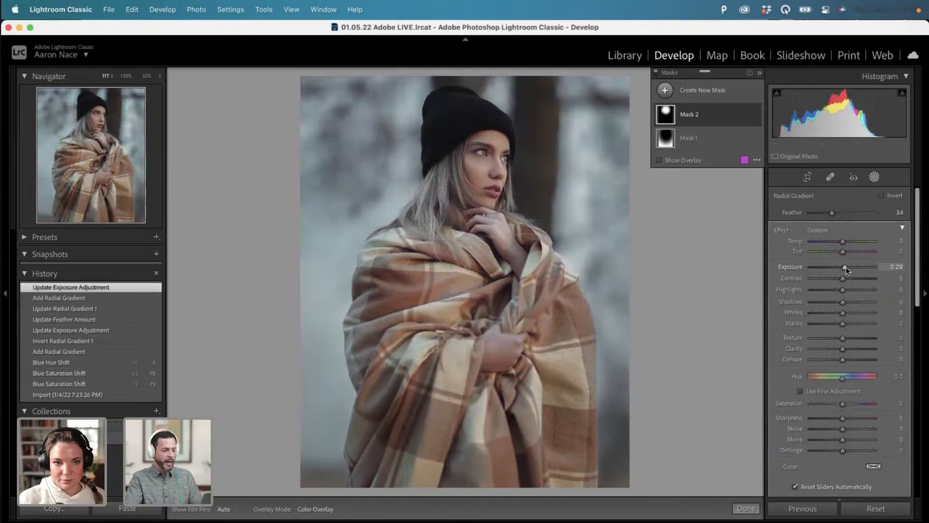
left_click(658, 160)
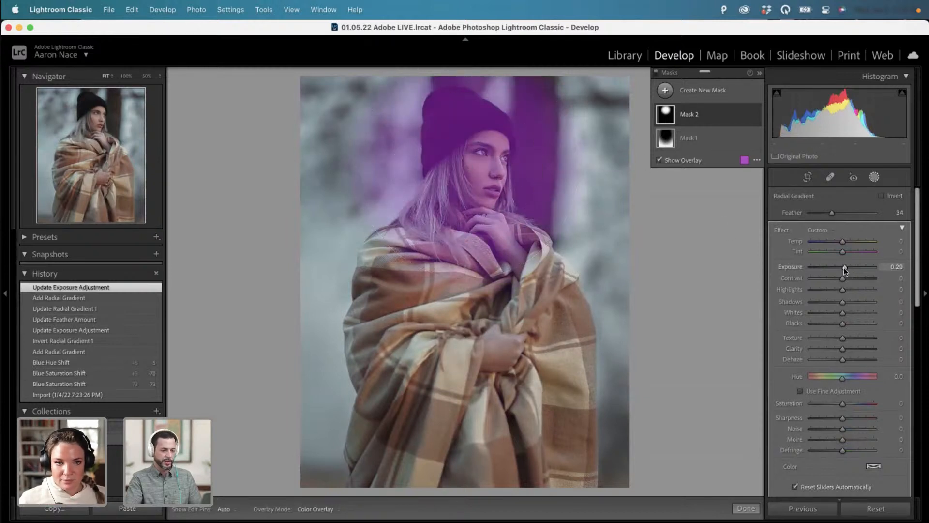
left_click_drag(846, 270, 846, 270)
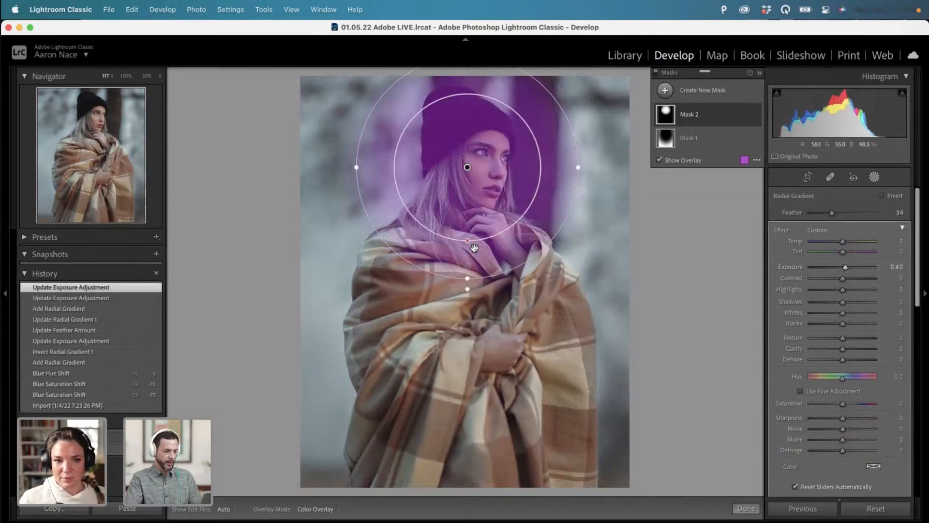
Set the head mask's Feather to 32 and enlarge its ellipse sideways and down onto the upper blanket.
left_click_drag(467, 241, 467, 242)
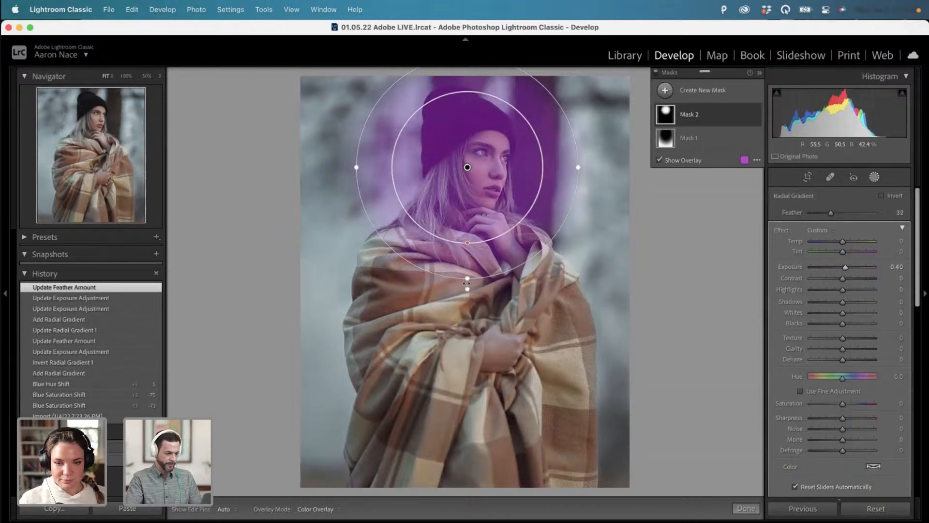
left_click_drag(467, 281, 467, 284)
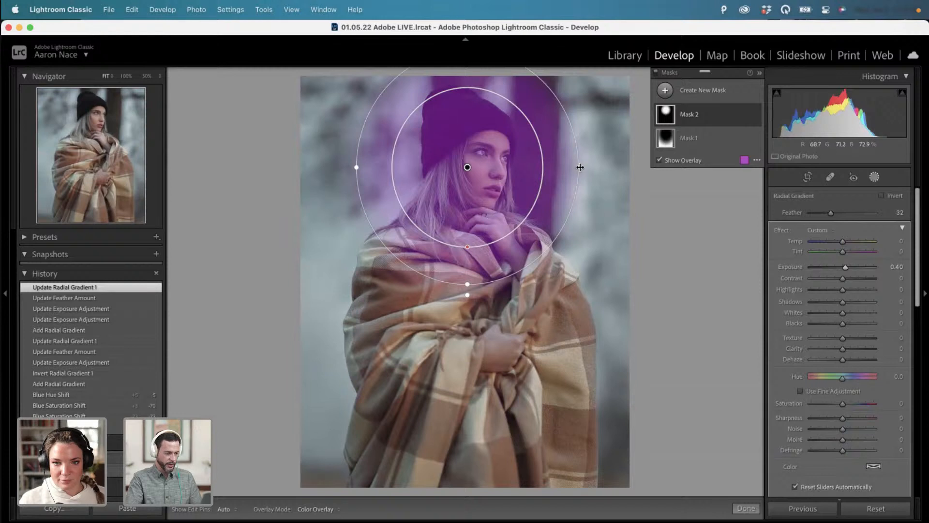
left_click_drag(579, 167, 594, 167)
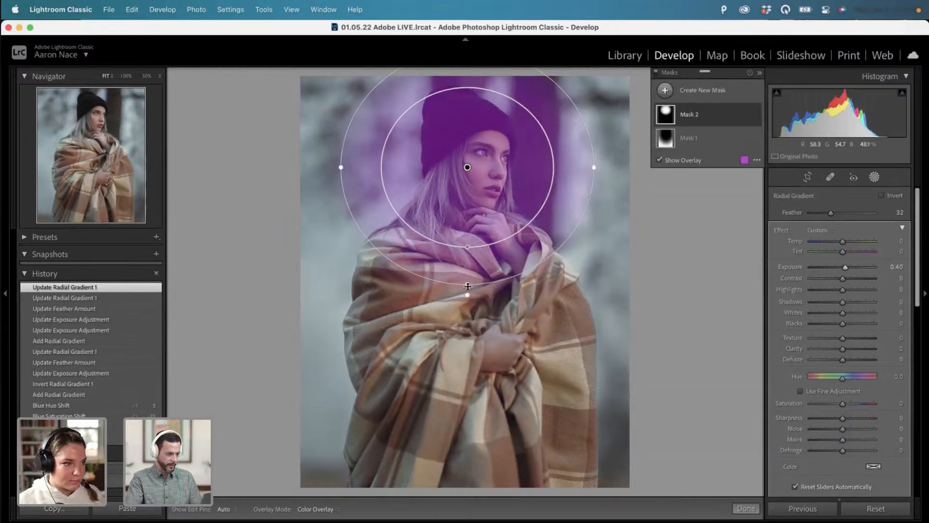
left_click_drag(467, 284, 468, 305)
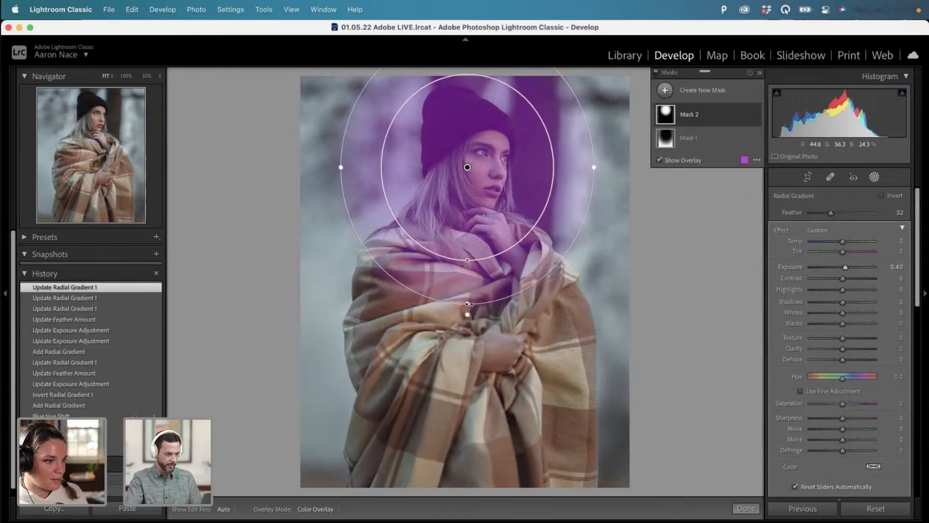
Fine-tune the head mask's Exposure to 0.47, toggling the mask overlay to judge the brightening.
left_click_drag(846, 267, 847, 266)
key("o")
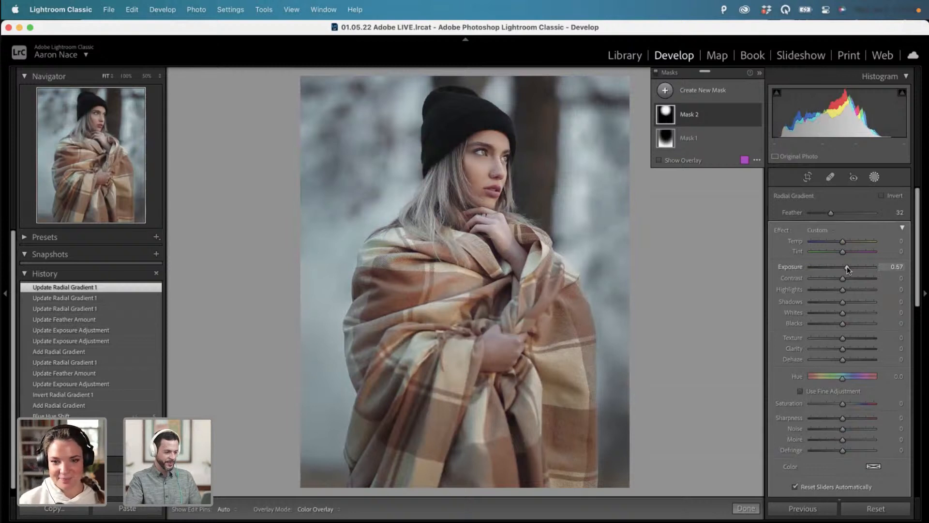
key("o")
left_click_drag(847, 266, 847, 266)
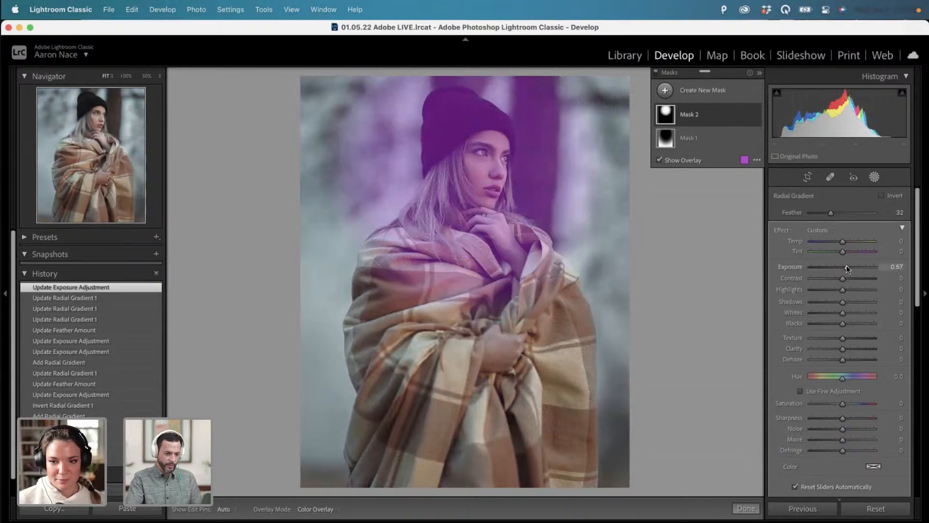
key("o")
left_click_drag(847, 267, 846, 264)
key("o")
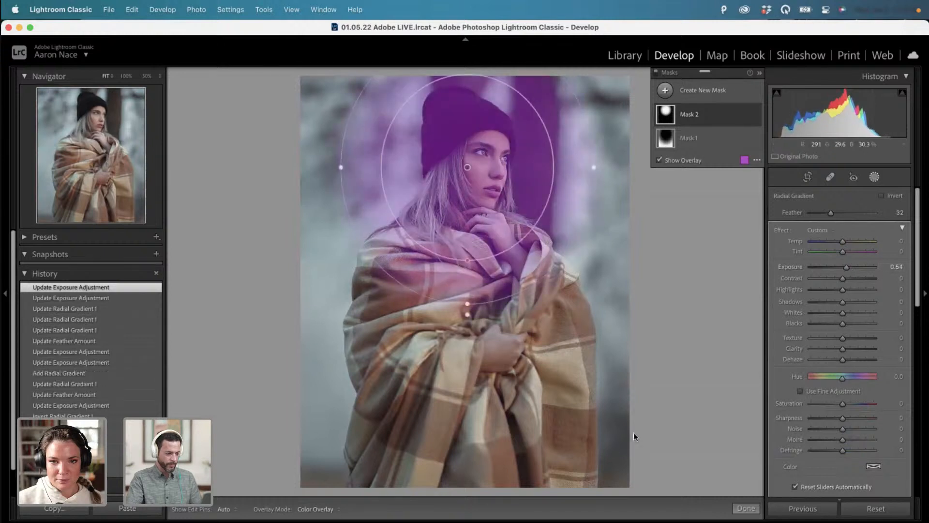
key("o")
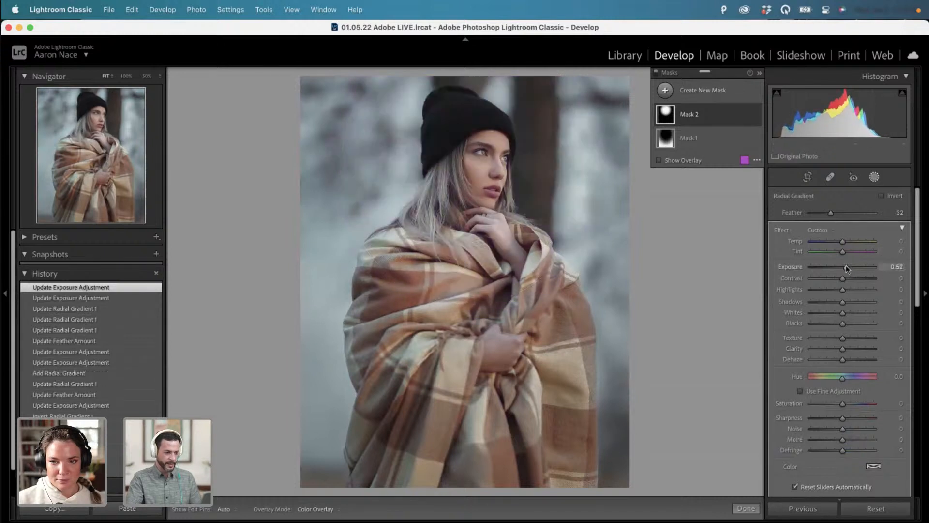
left_click_drag(847, 266, 846, 268)
key("o")
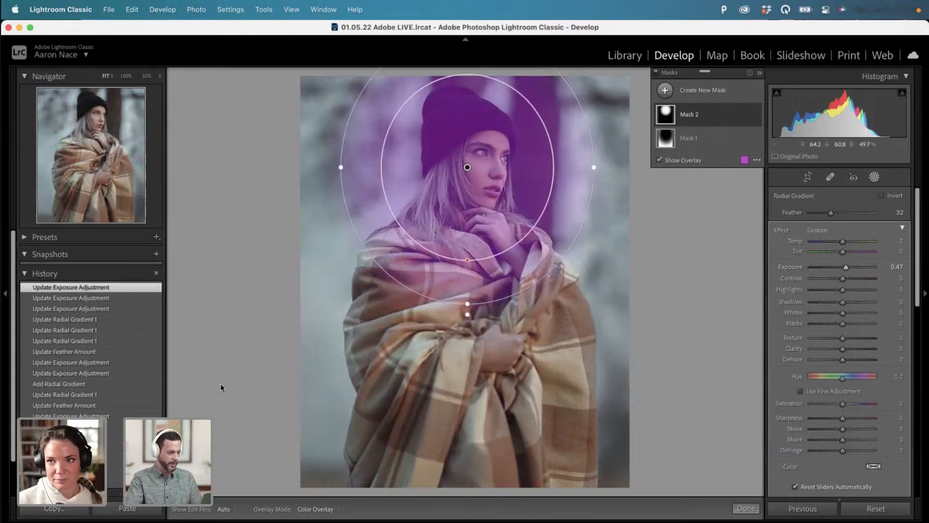
Close masking, compare the portrait before and after side by side, and warm the whole photo with Temp +10.
left_click(874, 177)
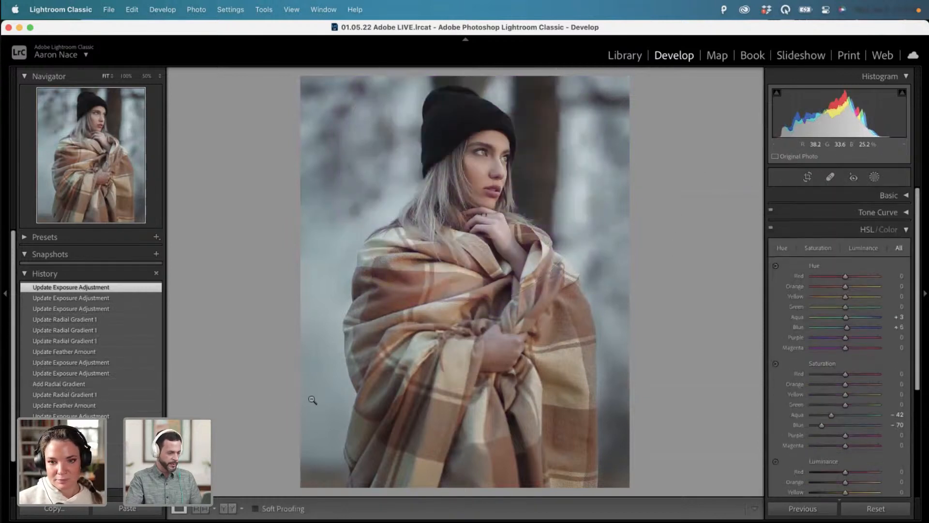
left_click(226, 508)
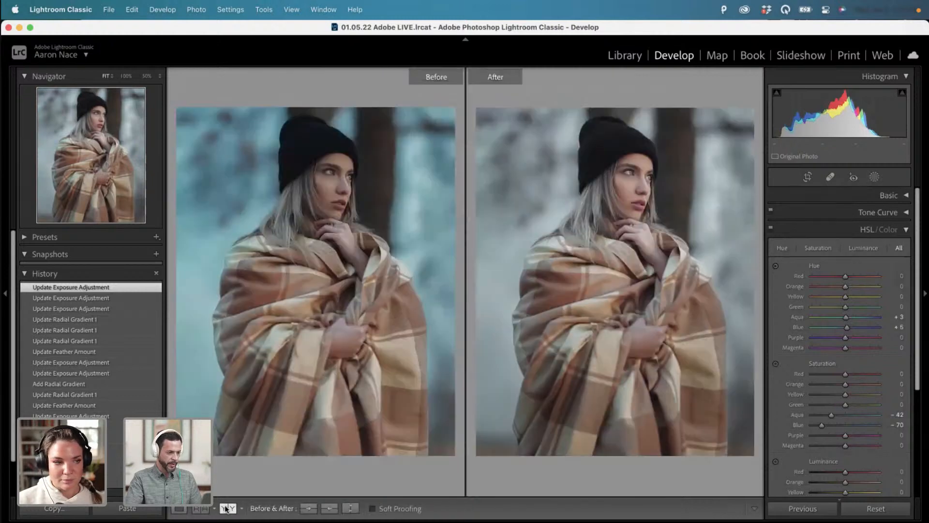
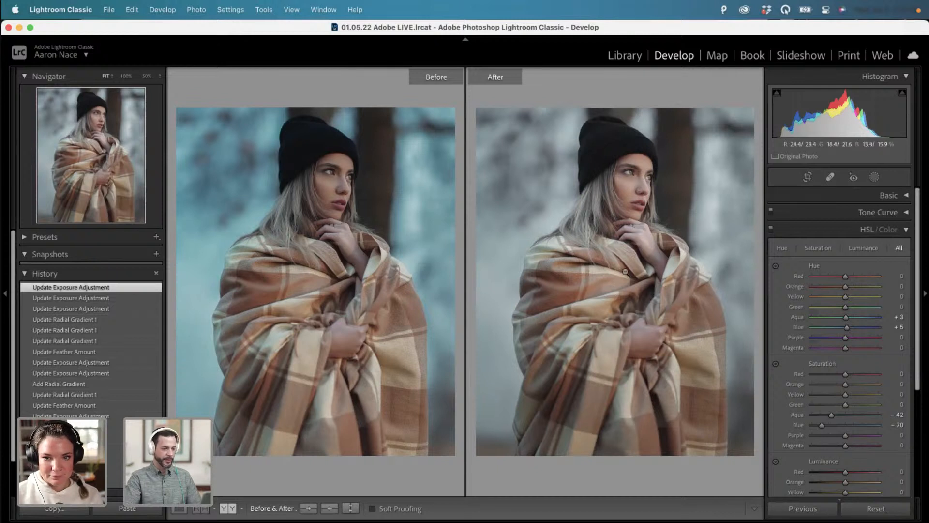
left_click(907, 231)
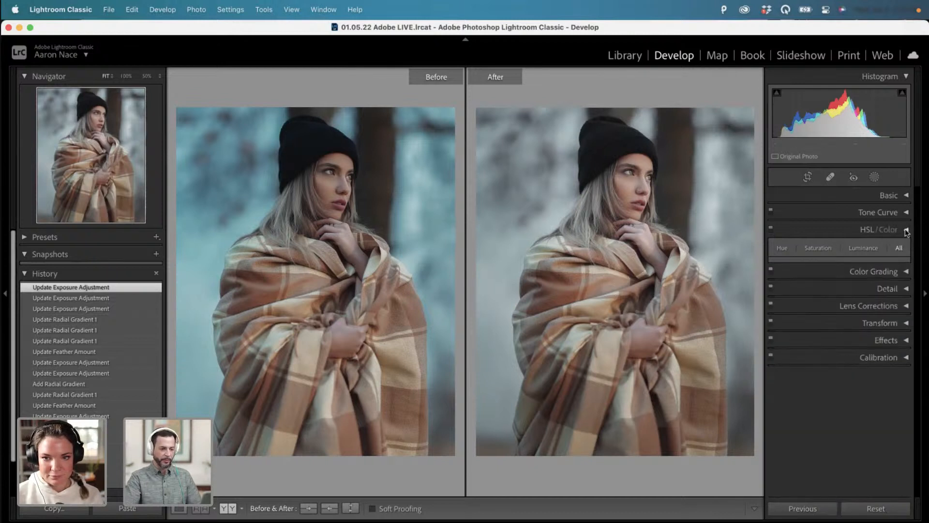
left_click(897, 196)
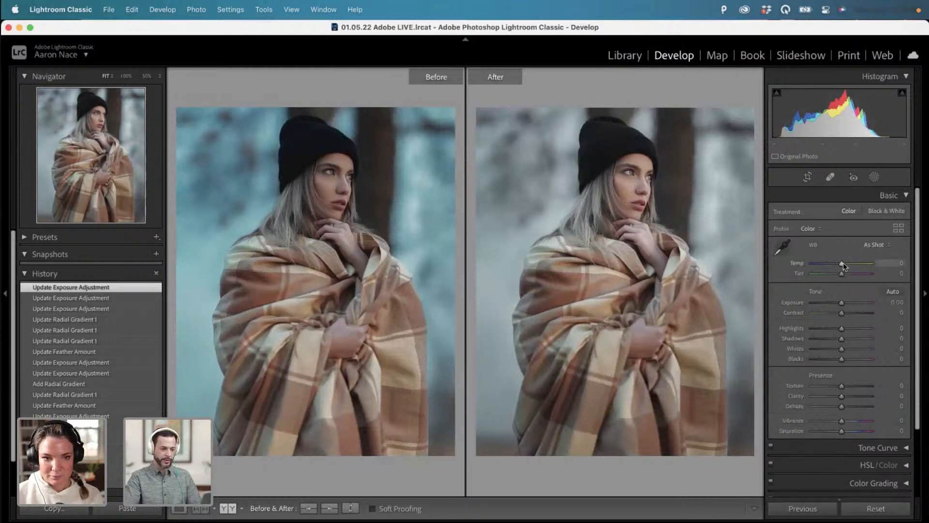
left_click_drag(843, 263, 846, 265)
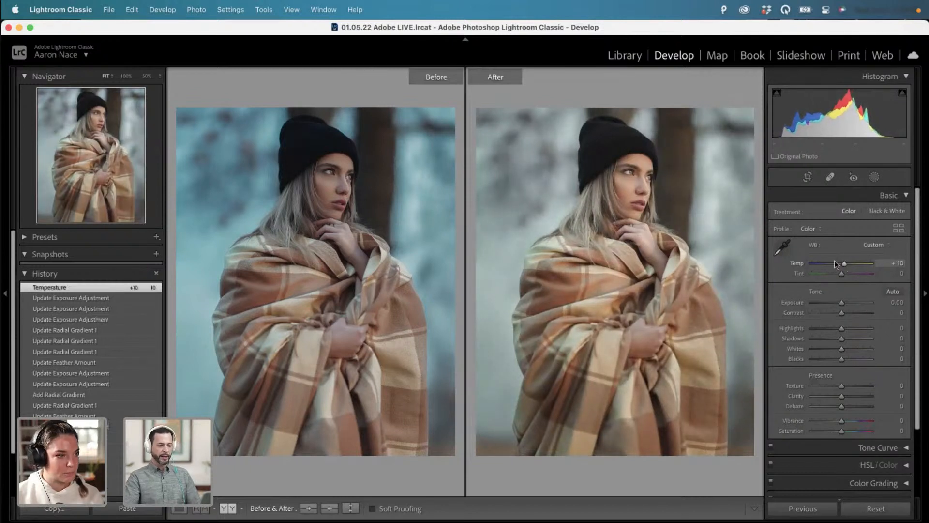
Add a new Select Subject mask covering the woman and her blanket, and hide the mask overlay.
left_click(875, 178)
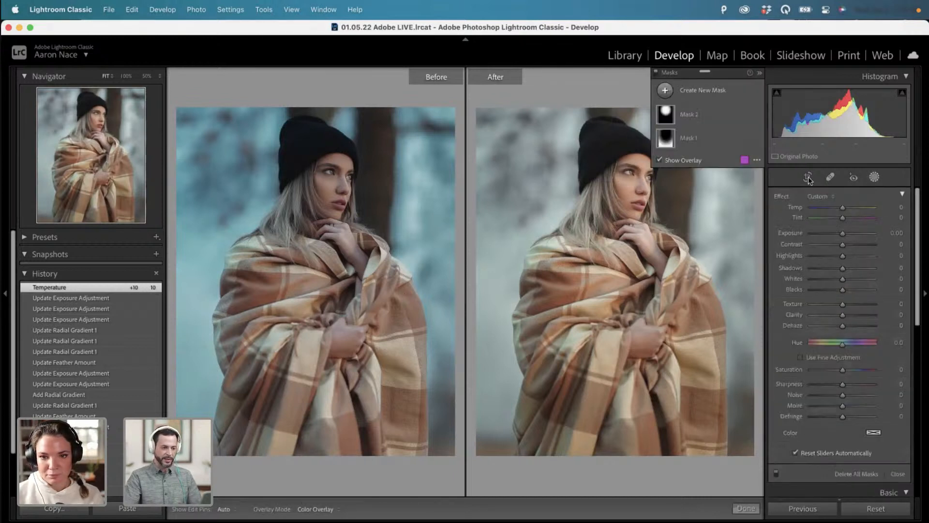
left_click(665, 90)
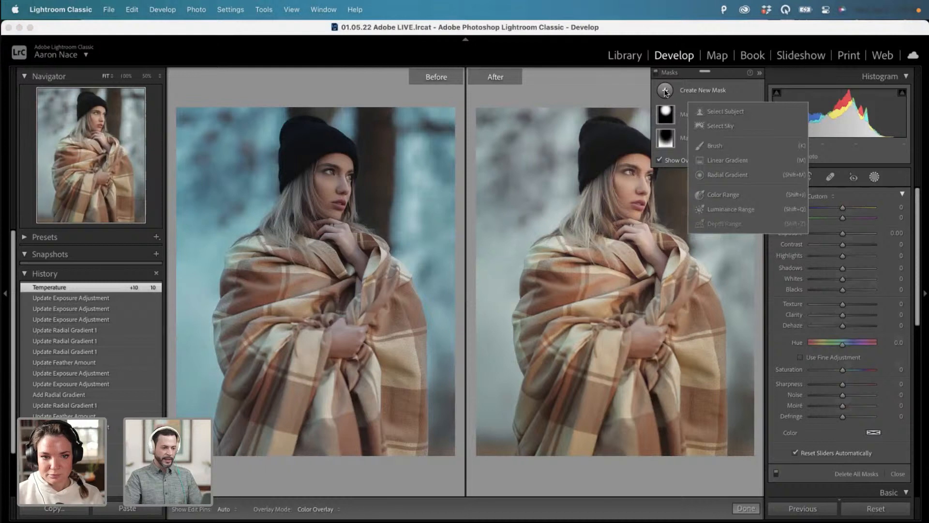
left_click(741, 112)
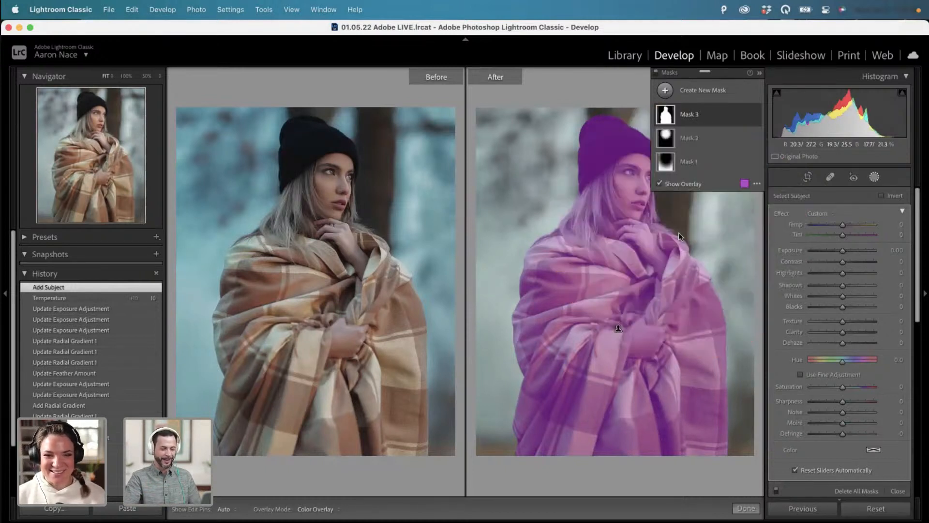
left_click(666, 183)
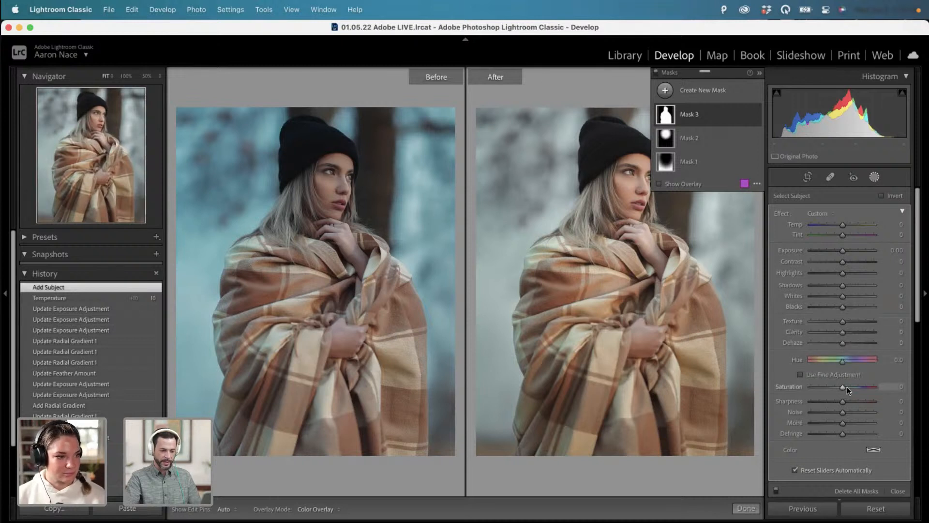
Set the subject mask's Saturation to 13 and its Hue to -2.0 to shift the woman and blanket colors.
left_click_drag(847, 387, 840, 361)
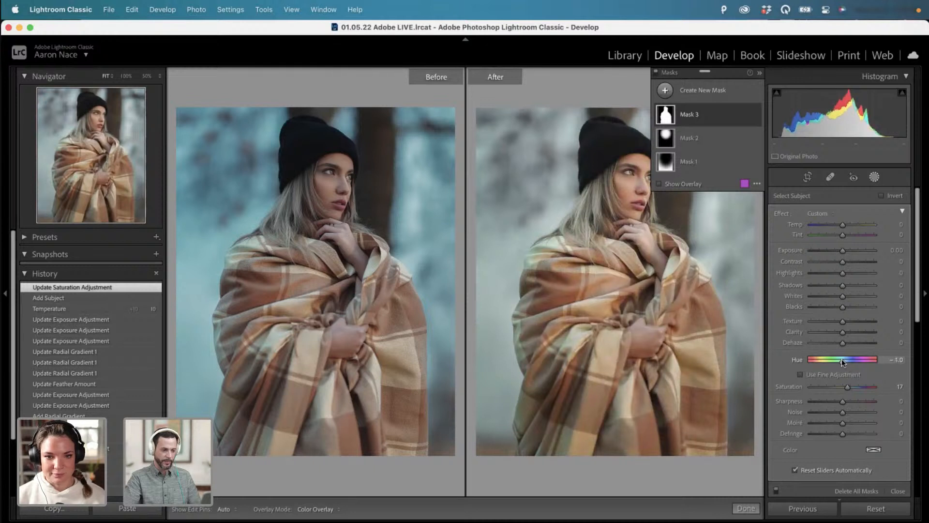
left_click_drag(842, 361, 841, 362)
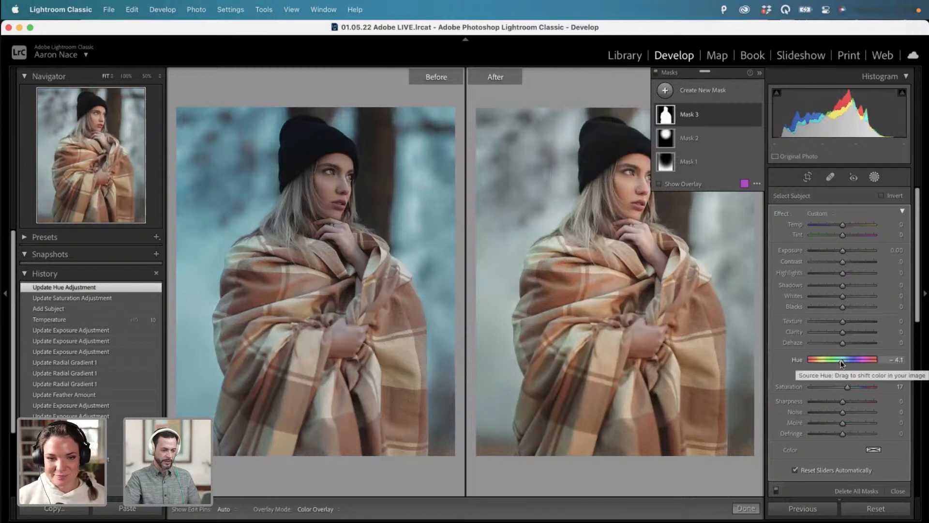
left_click_drag(847, 387, 846, 387)
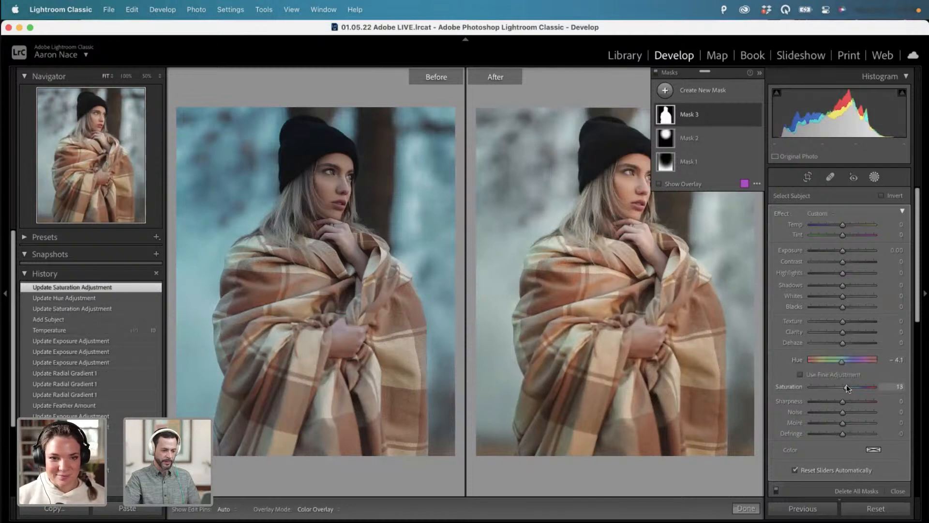
left_click(884, 360)
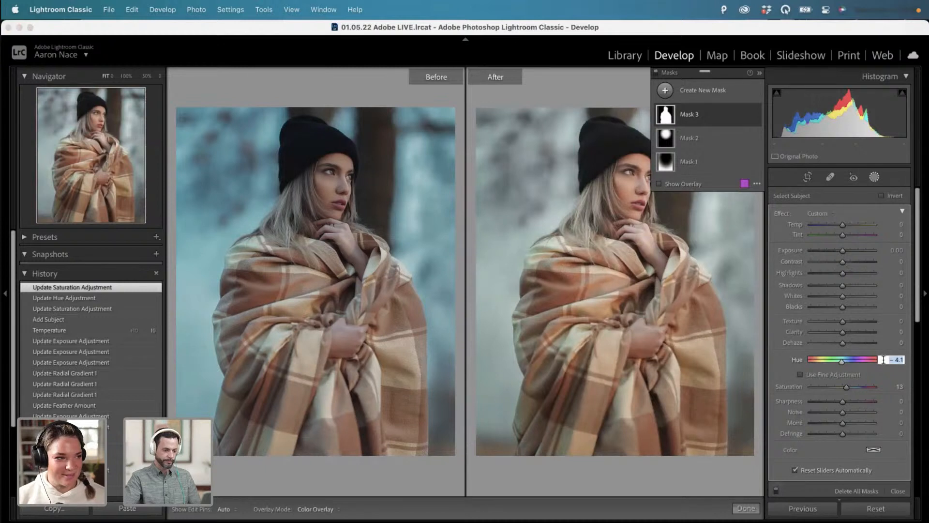
type("-2")
key("Return")
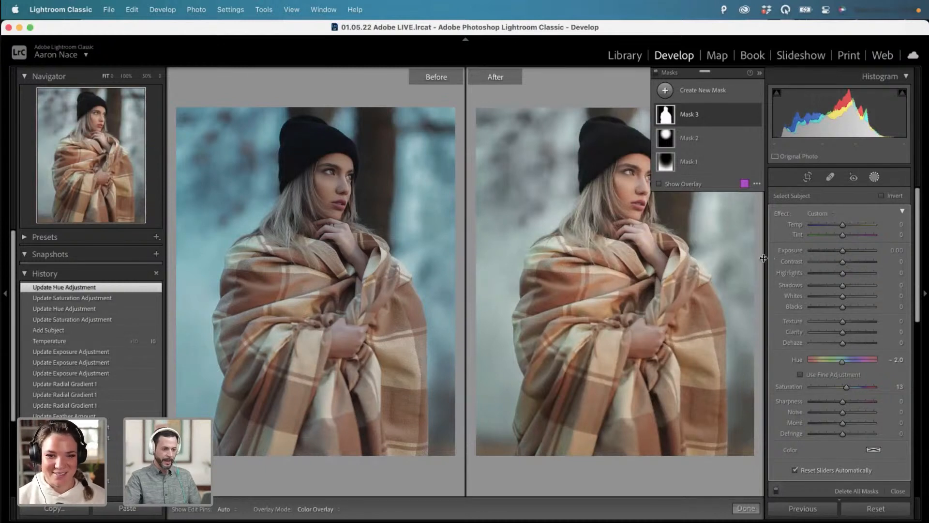
Subtract the woman's face from the subject mask with a brush, and switch all masks off and on to compare.
left_click(721, 115)
left_click(736, 148)
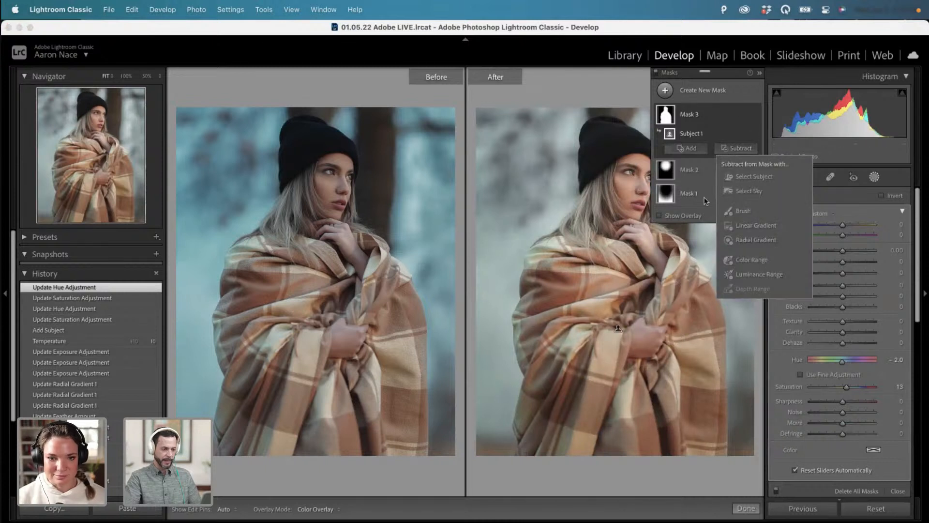
left_click(750, 212)
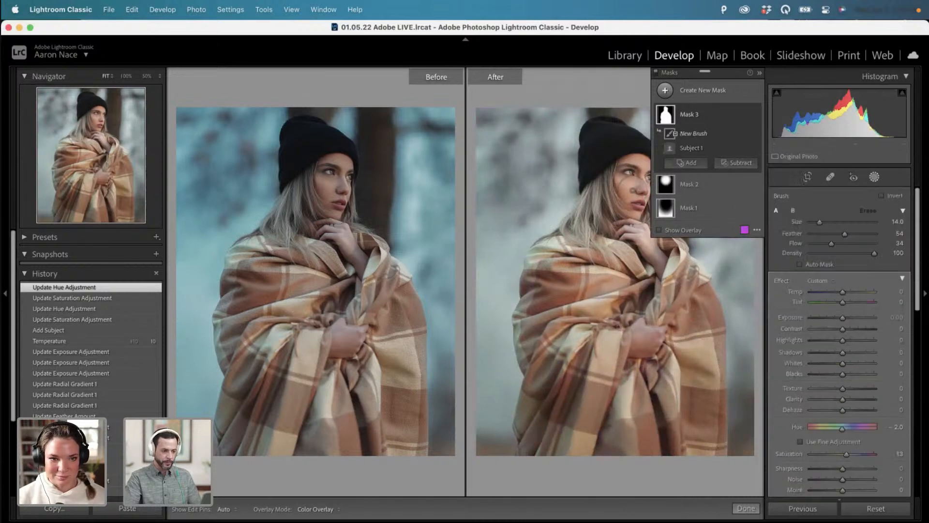
key("h")
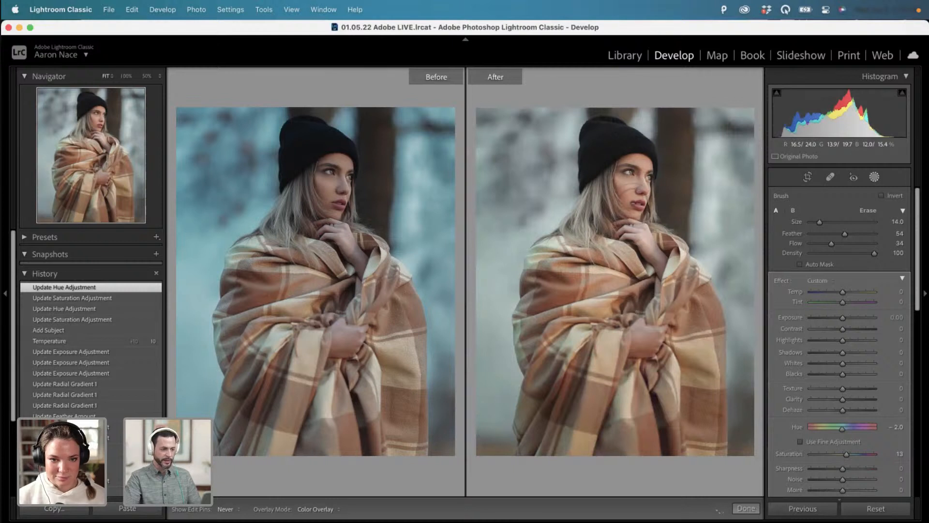
left_click_drag(612, 155, 624, 186)
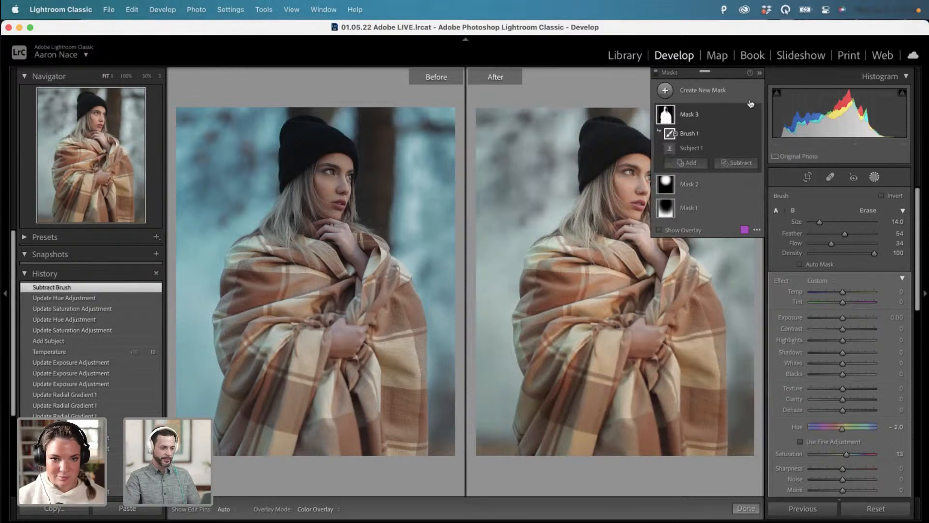
left_click(656, 72)
left_click(656, 72)
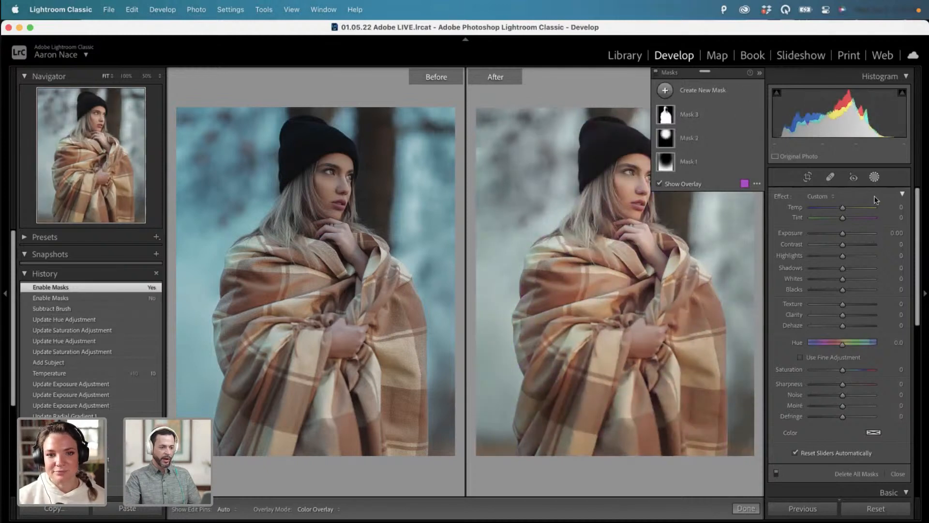
Close masking on the blanket portrait and open the photo of the woman beside the cabin fireplace in Develop.
left_click(875, 177)
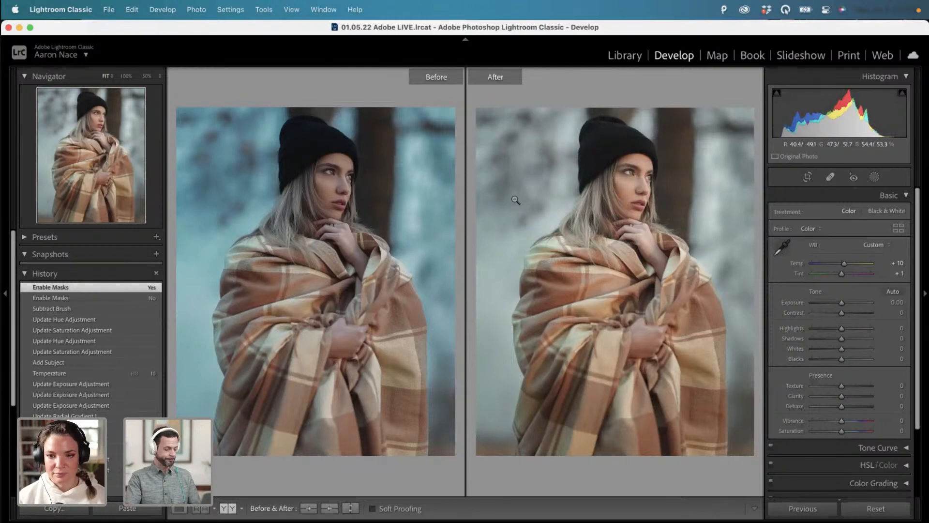
key("g")
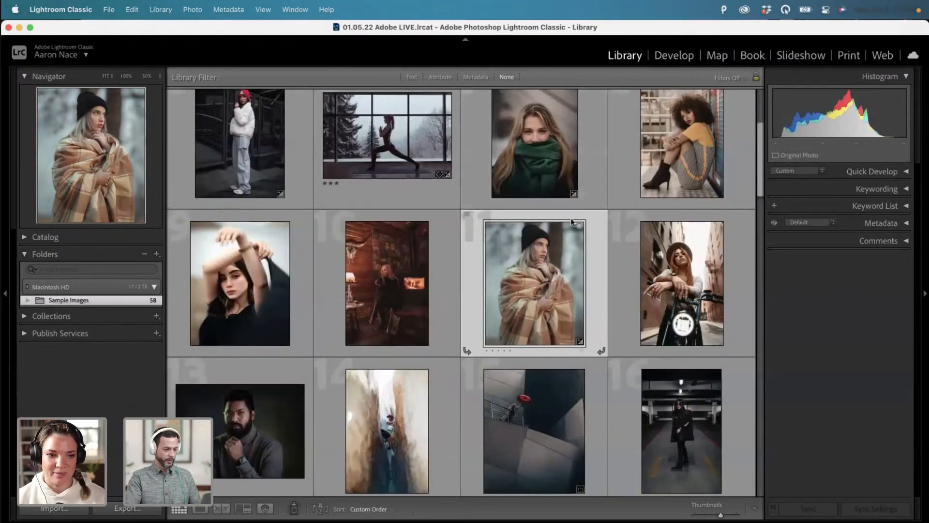
double_click(365, 284)
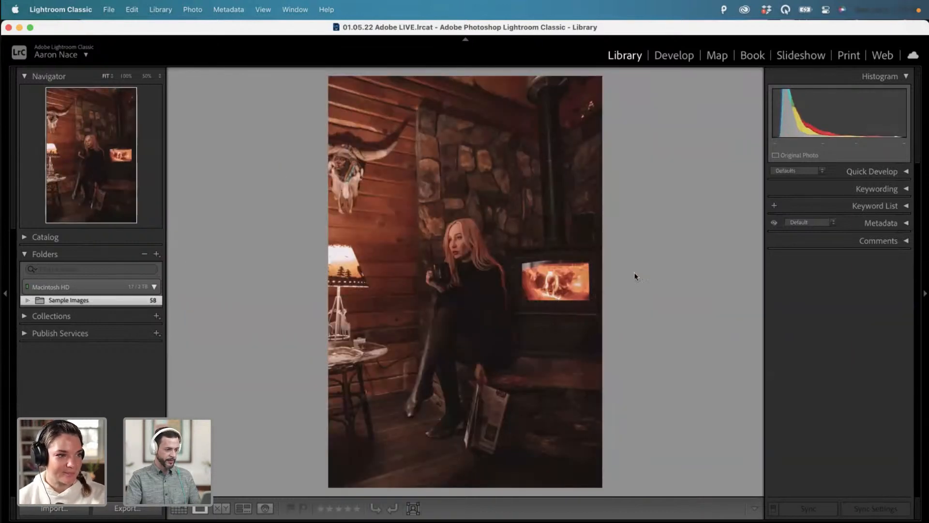
left_click(674, 57)
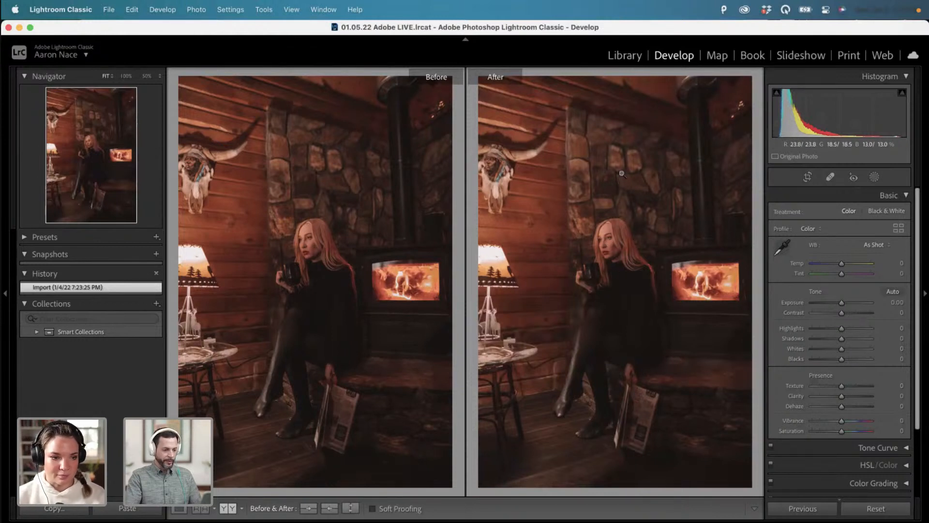
Add a large radial gradient mask centered on the table lamp and soften its Feather to 81.
left_click(874, 178)
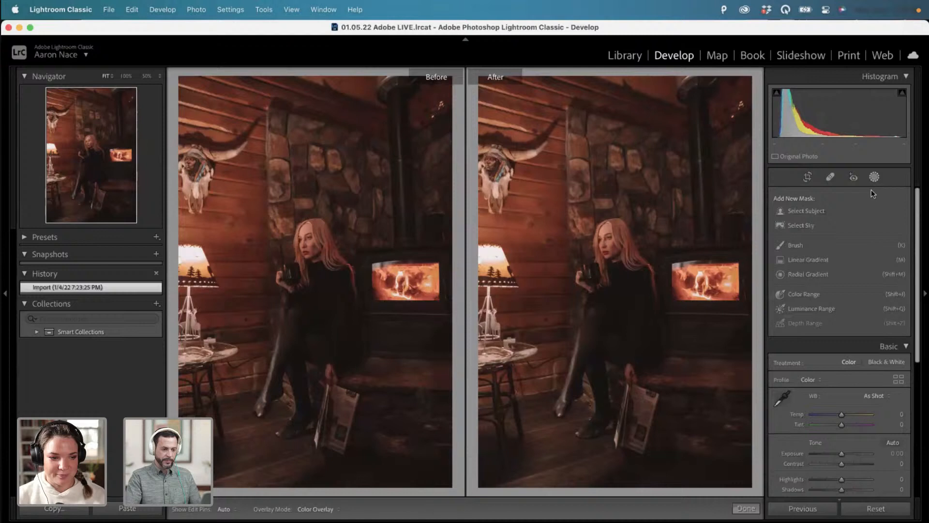
left_click(808, 275)
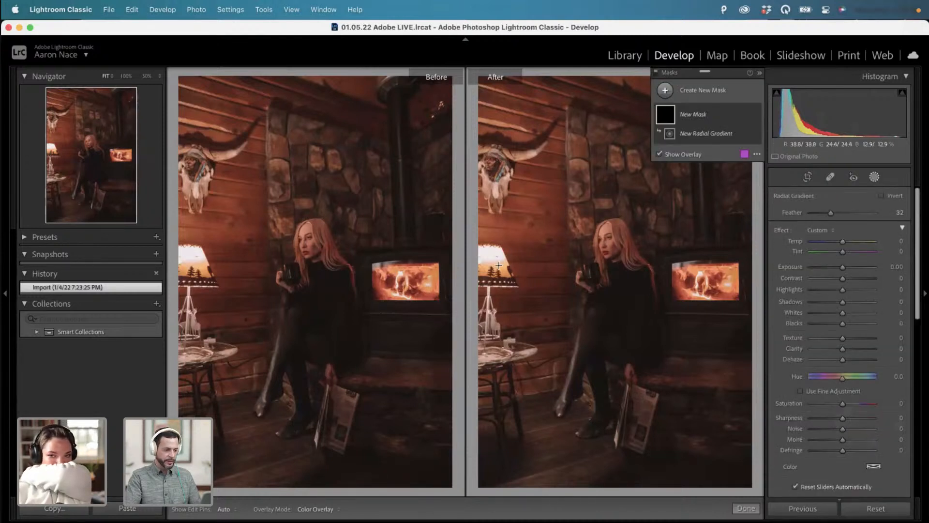
mouse_move(499, 265)
left_mouse_down()
mouse_move(580, 327)
mouse_move(642, 427)
mouse_move(700, 457)
left_mouse_up()
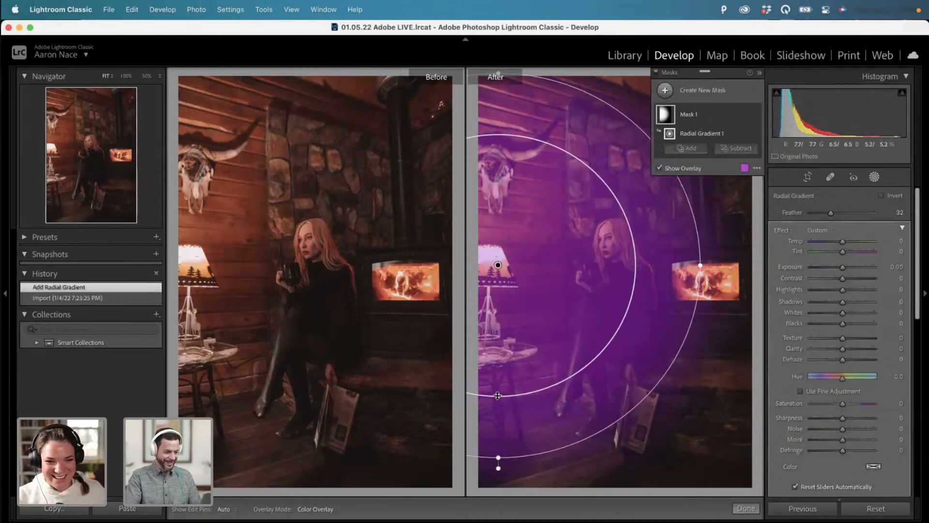
left_click_drag(498, 395, 487, 302)
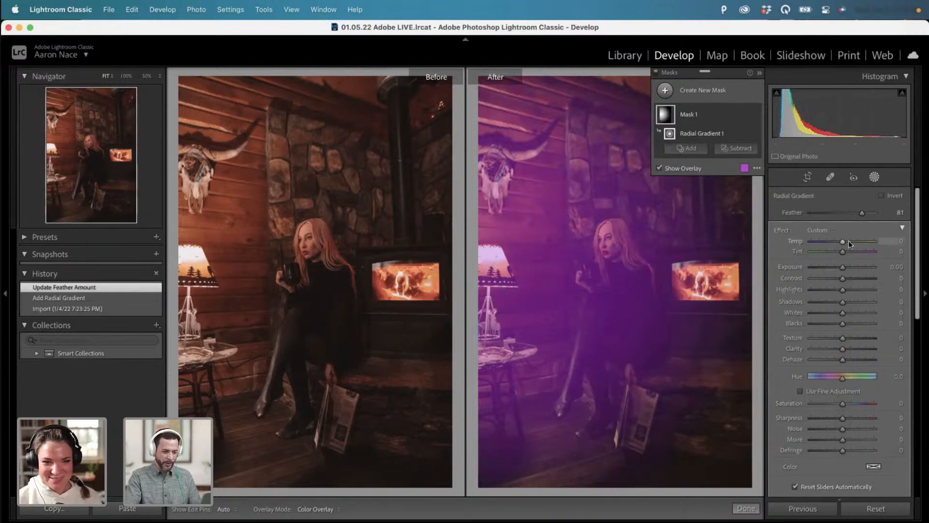
Hide the overlay and set the lamp mask's Temp to 37, Shadows to 100 and Exposure to 0.19.
key("o")
left_click_drag(848, 240, 852, 240)
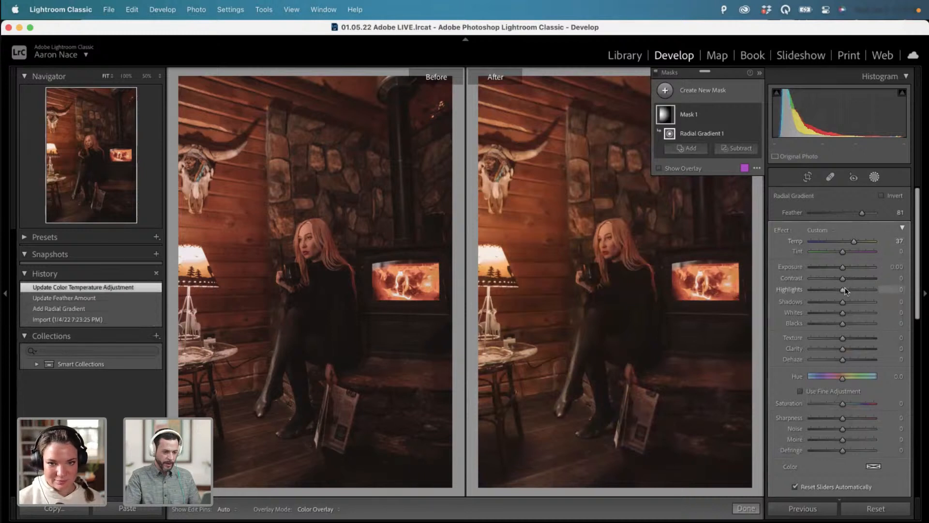
left_click_drag(843, 302, 861, 306)
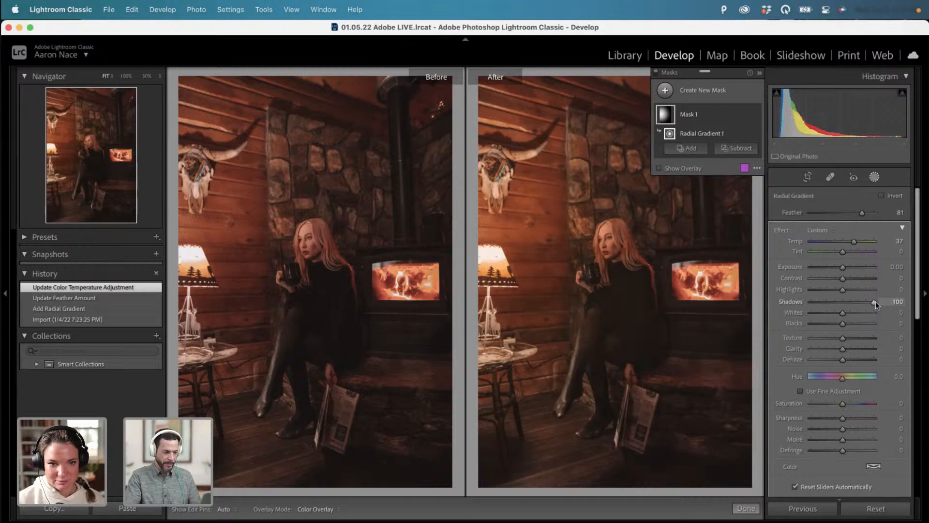
left_click_drag(876, 301, 875, 301)
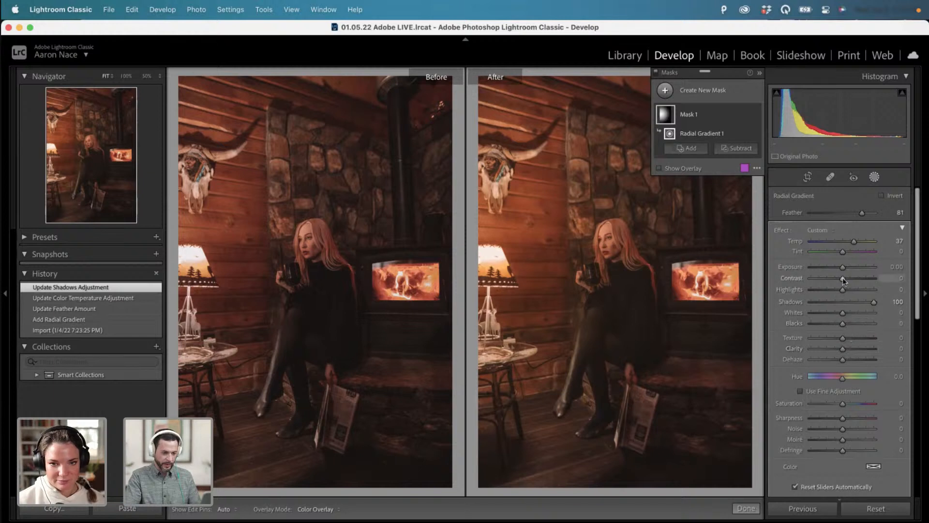
left_click_drag(843, 267, 844, 267)
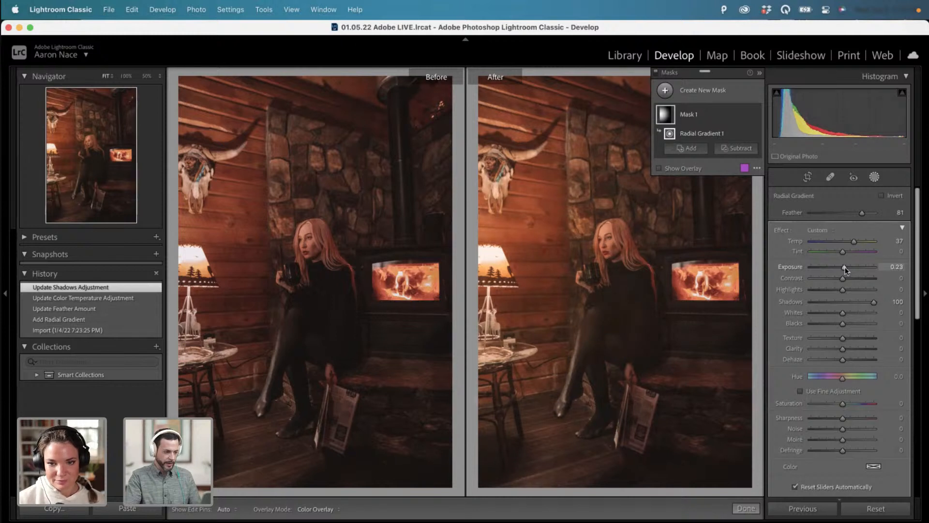
left_click_drag(845, 267, 844, 268)
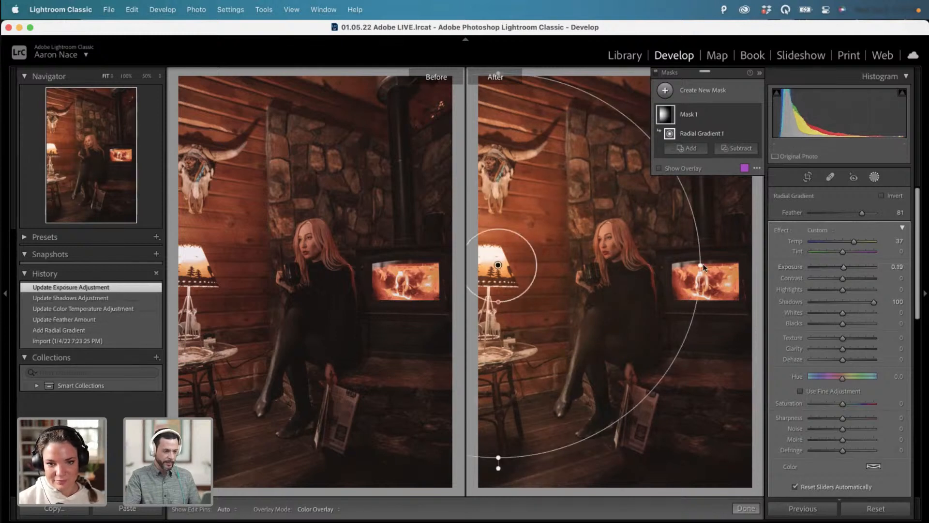
Create a second radial gradient mask centered on the fireplace opening, reaching the woman, with Feather 93.
left_click(684, 148)
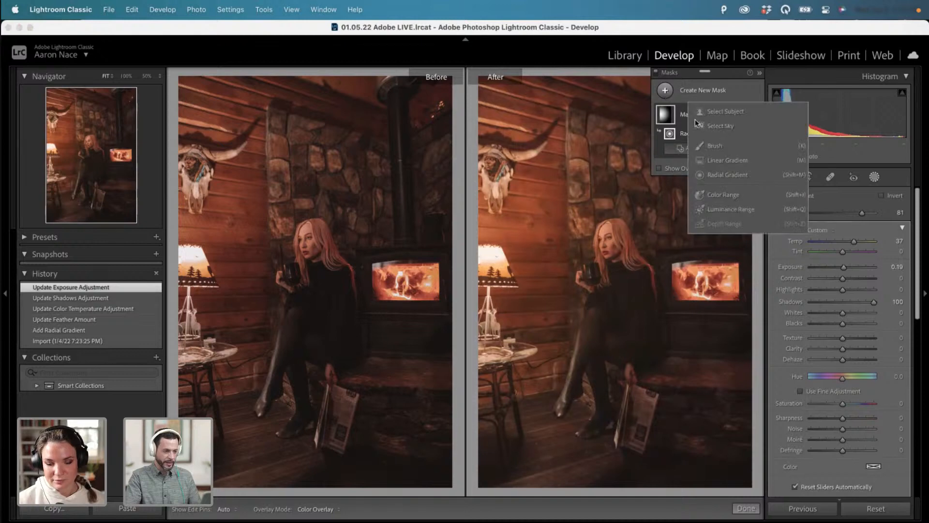
left_click(728, 178)
left_click_drag(700, 283, 809, 398)
left_click_drag(701, 306, 714, 282)
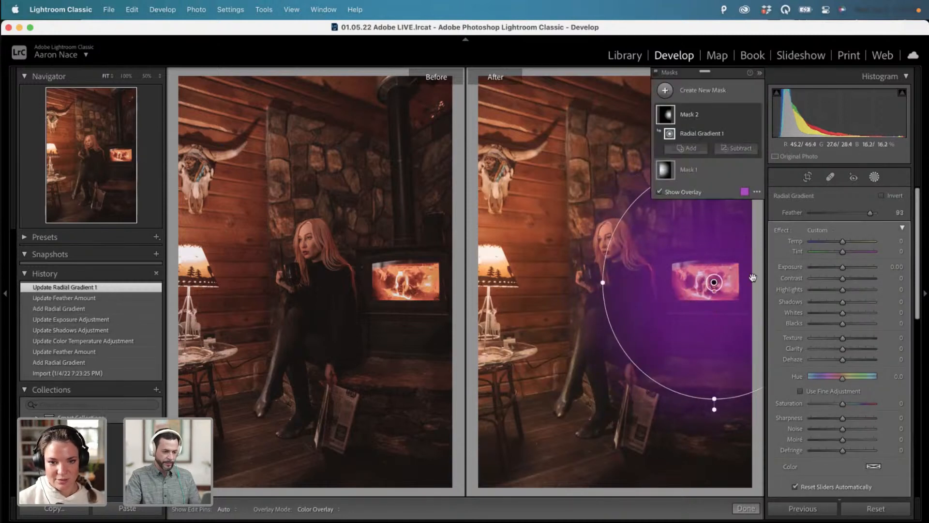
Set the fireplace mask's Temp to 36, Tint to 25, Exposure to 0.59 and Shadows to 17.
left_click_drag(852, 241, 846, 267)
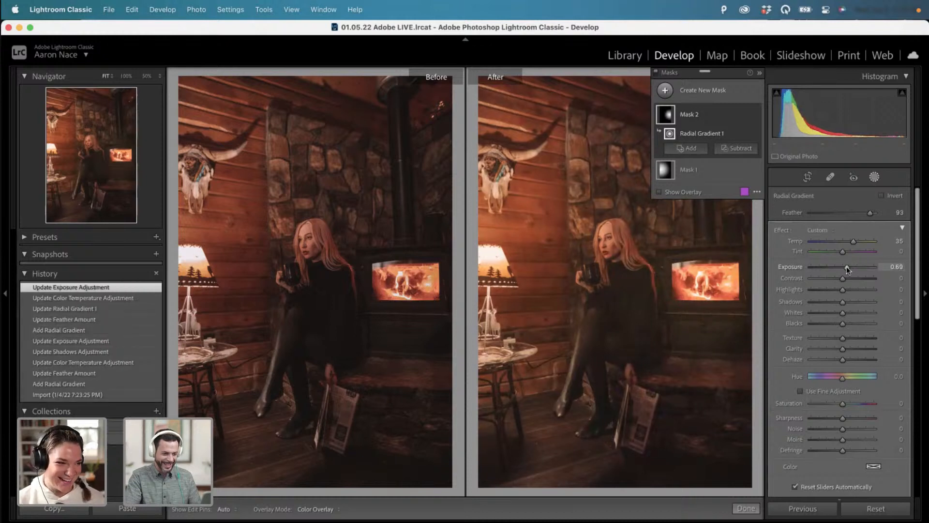
left_click(848, 302)
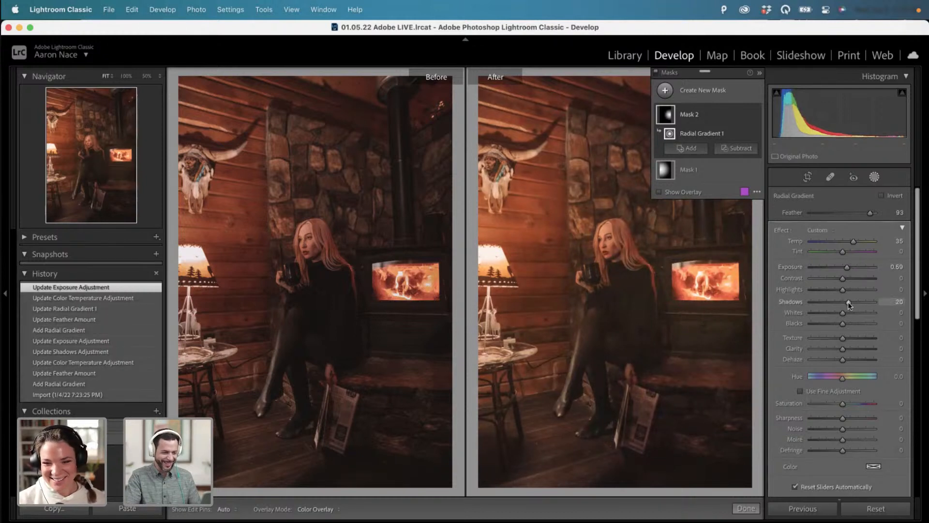
left_click_drag(847, 303, 847, 302)
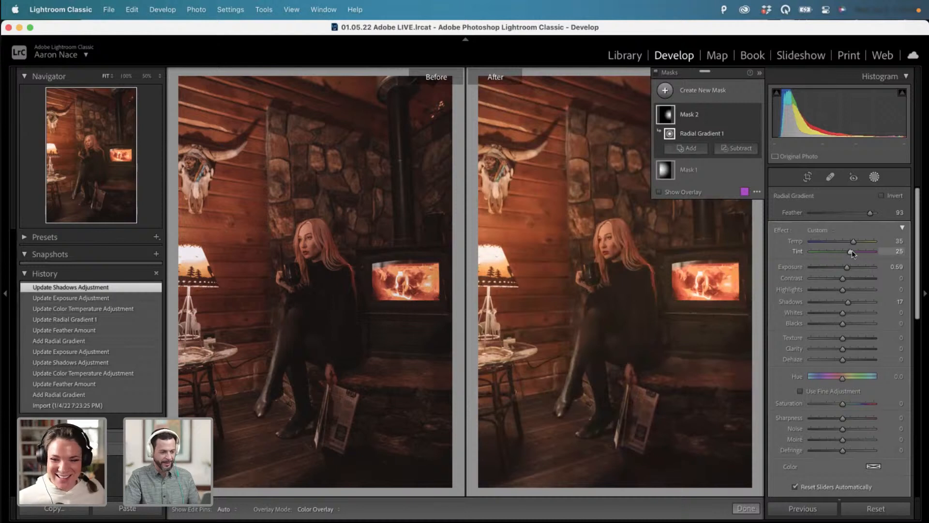
left_click_drag(852, 251, 854, 244)
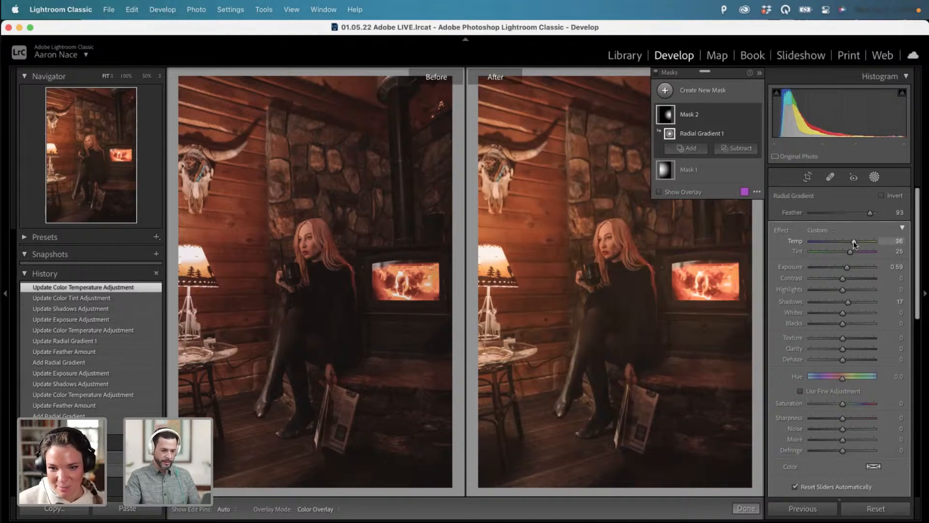
Save the fireplace mask's current settings as a new effect preset named Warm Light.
left_click(828, 231)
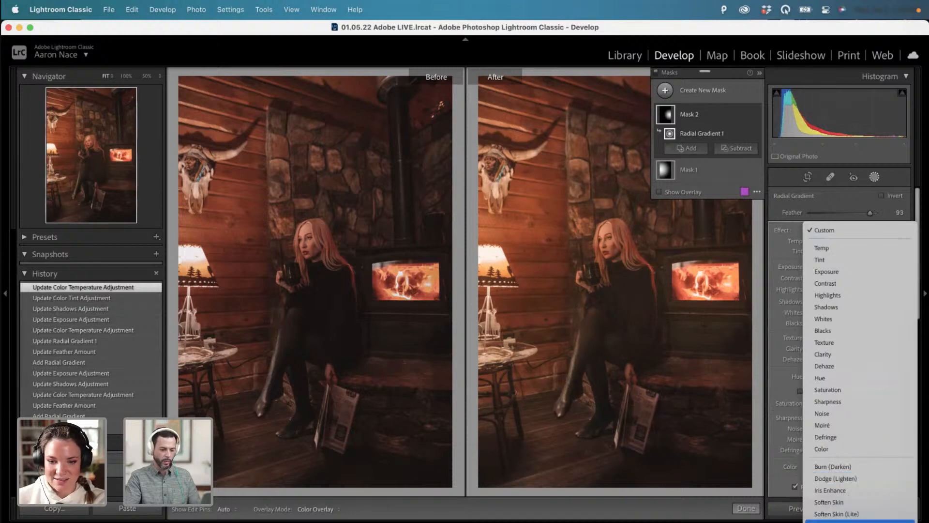
left_click(845, 522)
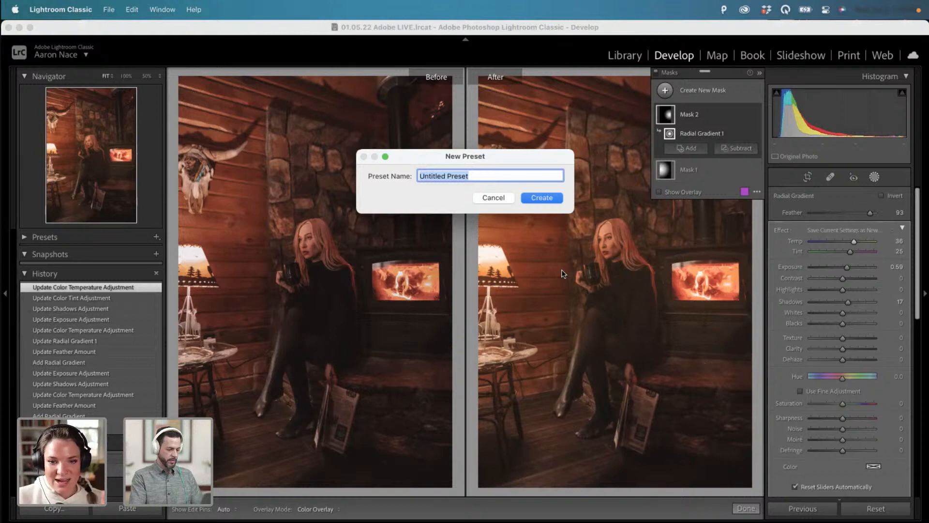
type("WA")
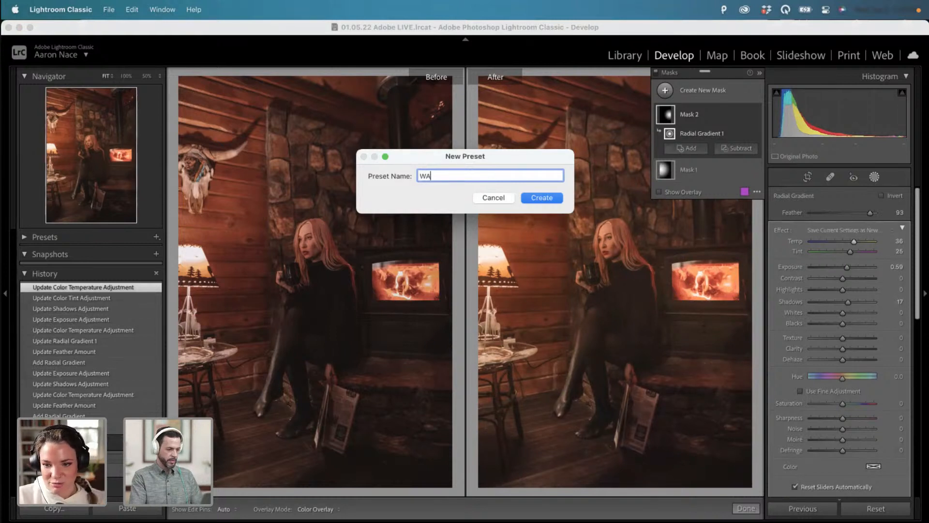
type("rm")
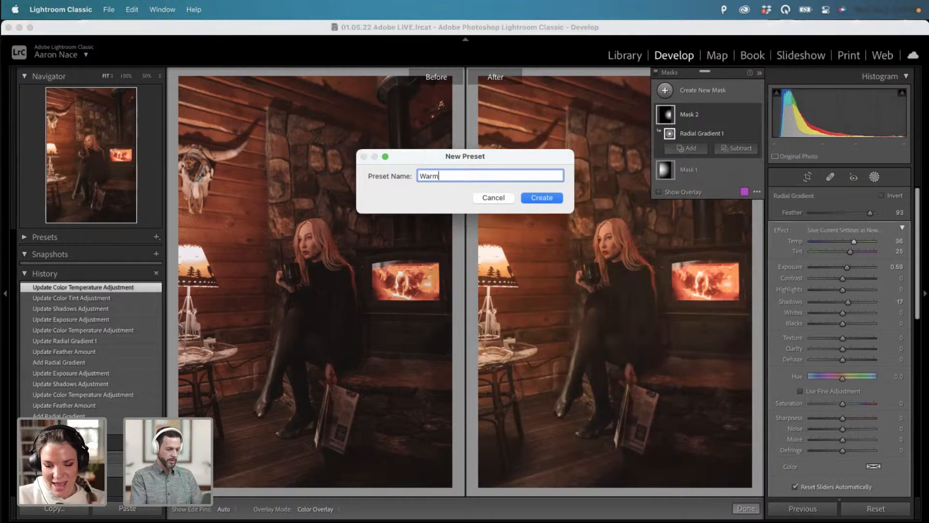
type(" Light")
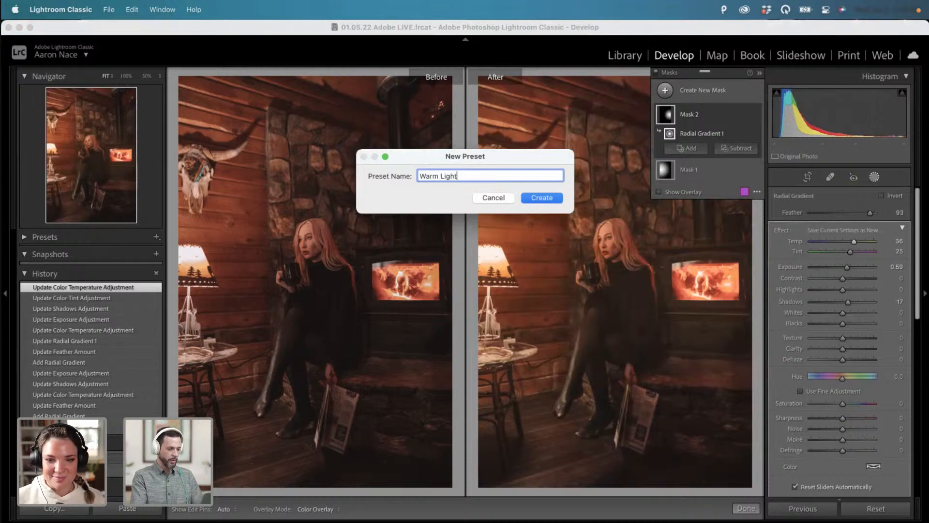
key("Return")
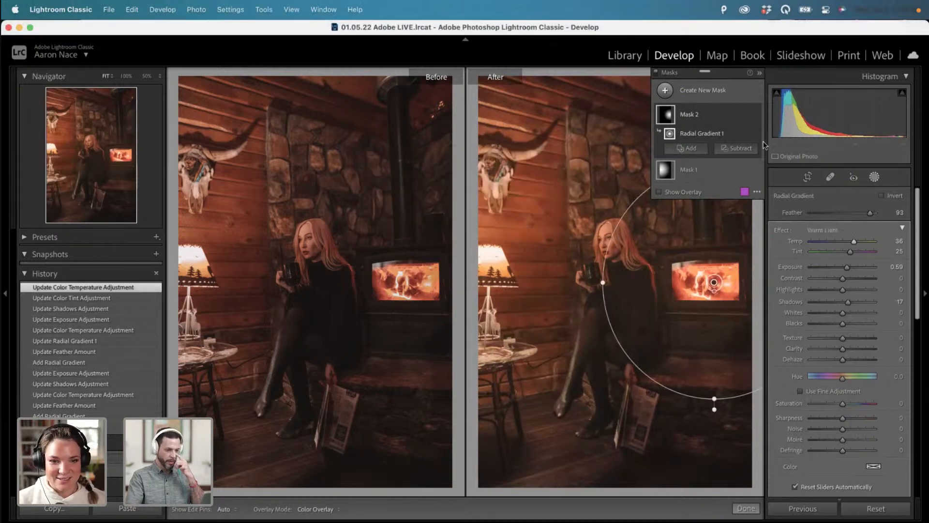
left_click(671, 93)
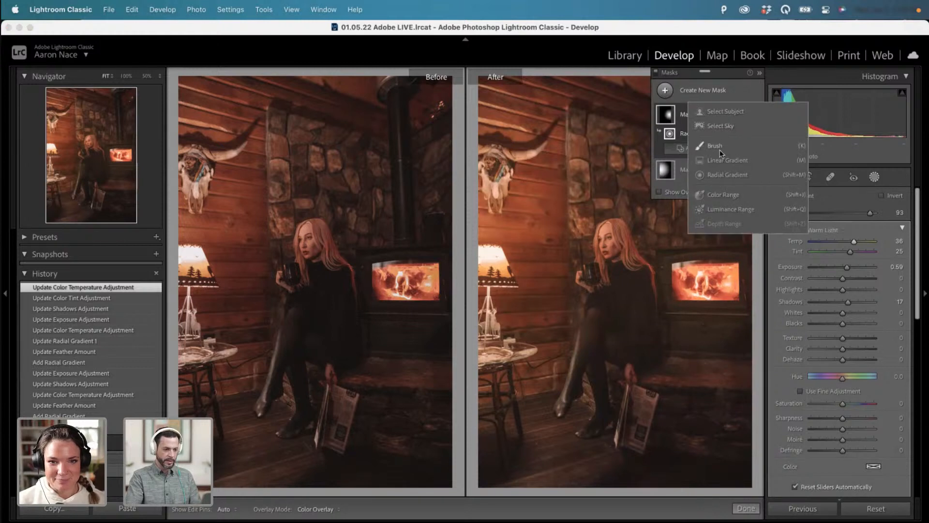
left_click(719, 174)
left_click(847, 231)
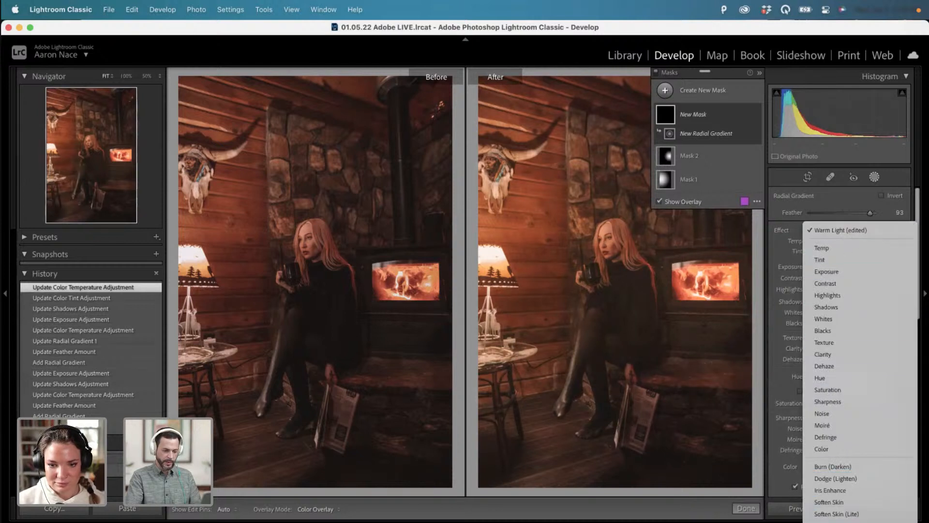
left_click(847, 231)
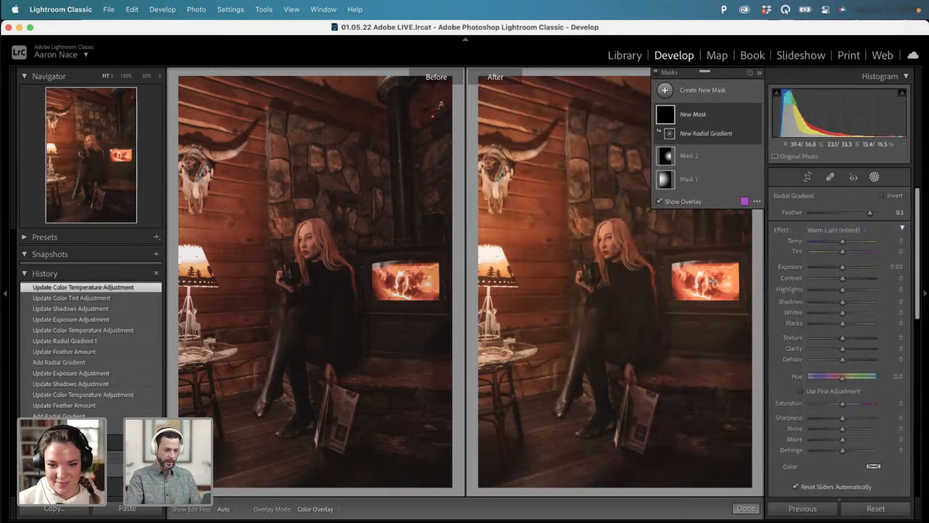
left_click_drag(713, 281, 645, 336)
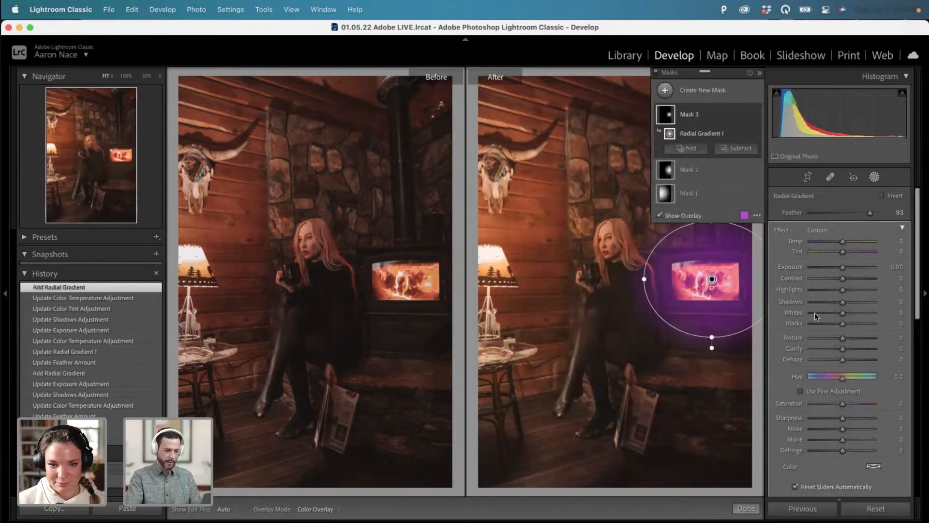
key("o")
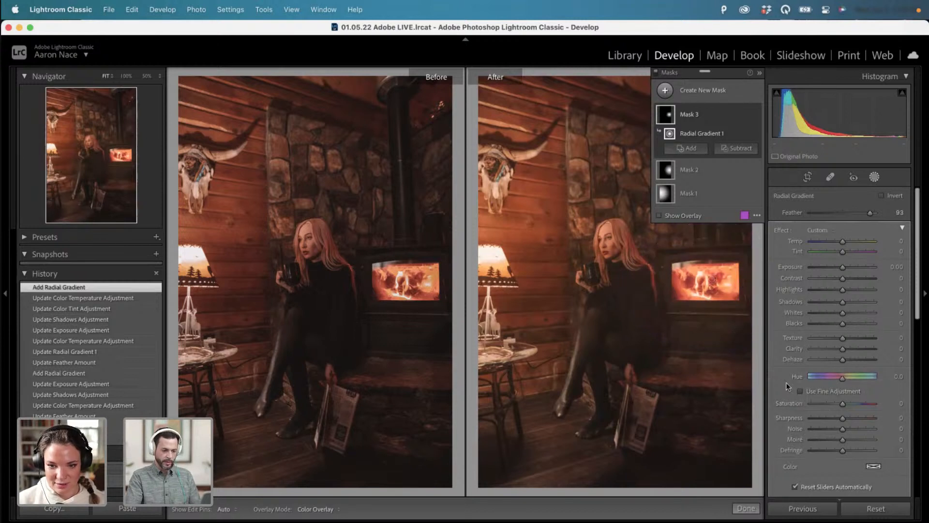
key("super+z")
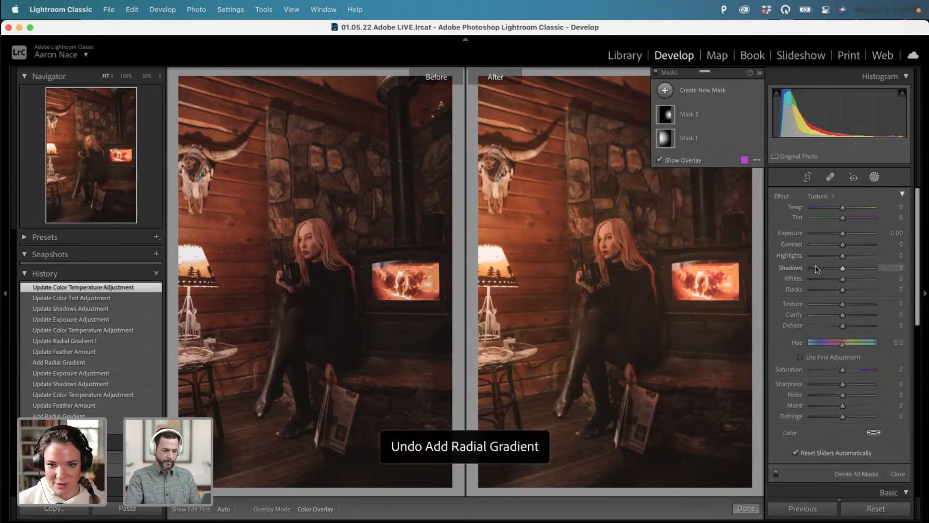
Choose the Warm Light effect preset and create a small radial gradient mask around the fireplace opening with it.
left_click(826, 196)
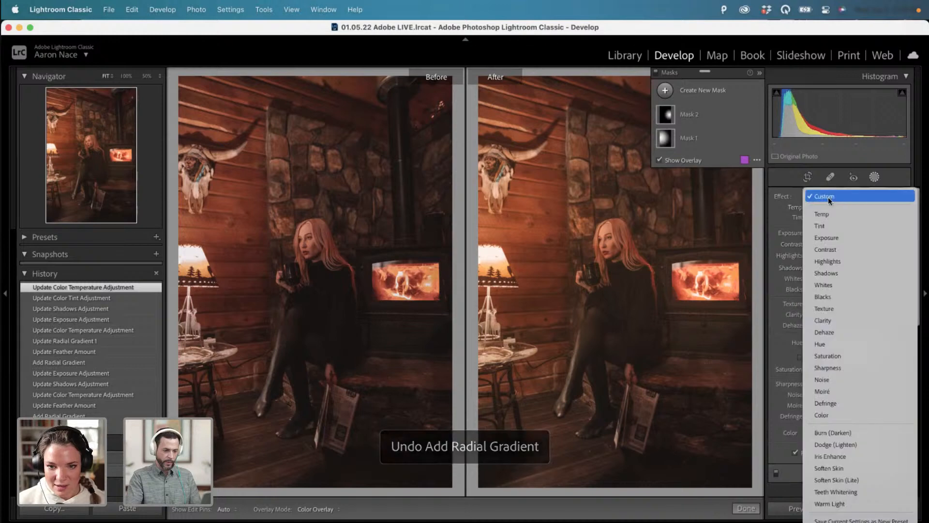
left_click(829, 503)
left_click(666, 90)
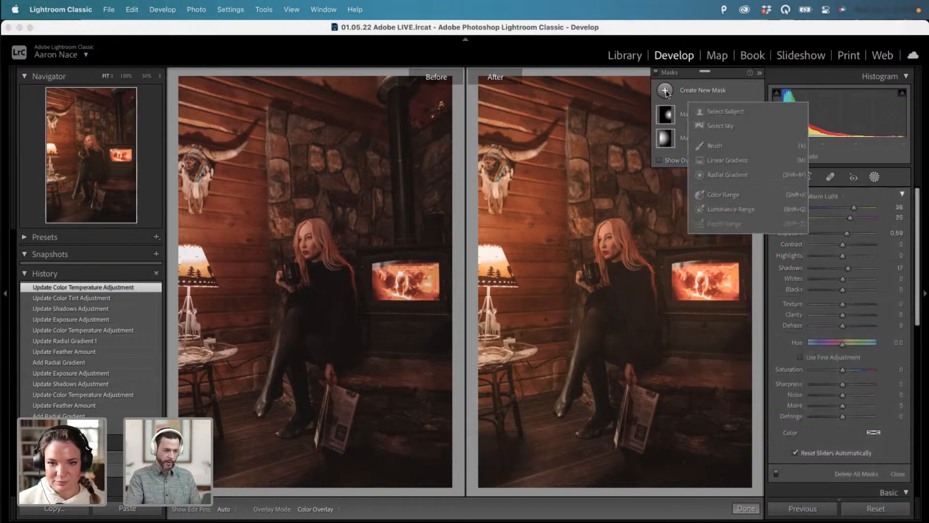
left_click(729, 174)
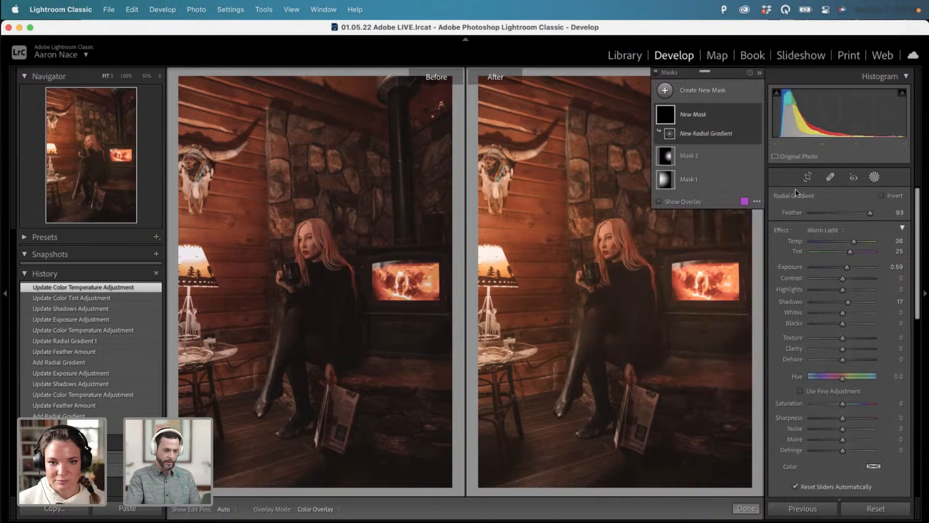
left_click_drag(711, 279, 677, 306)
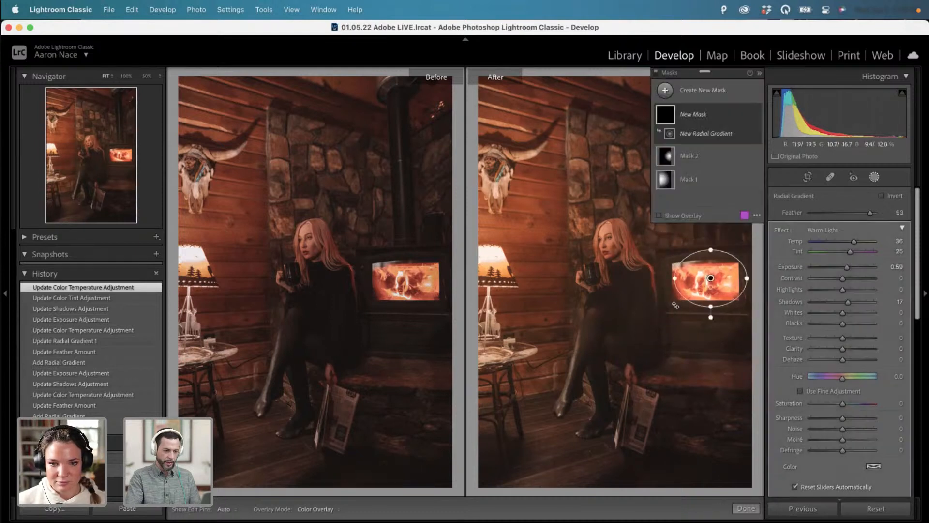
left_click(839, 230)
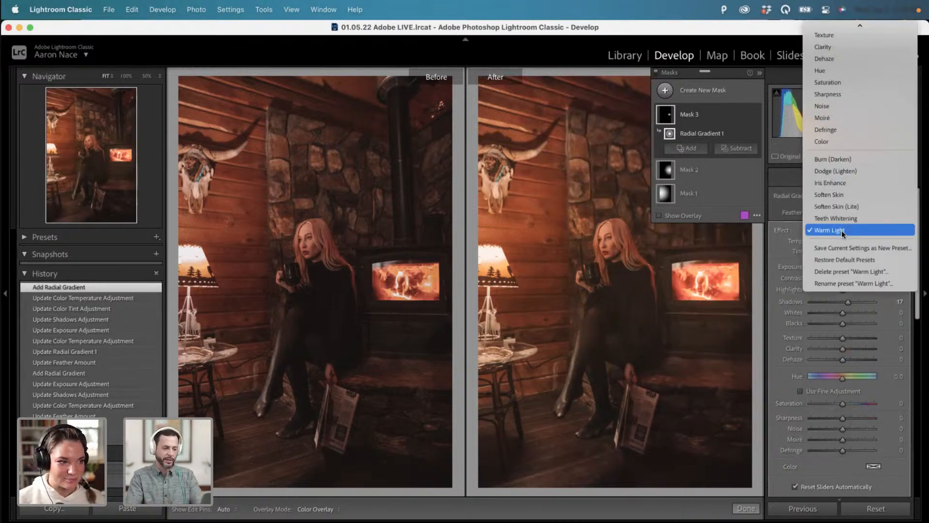
left_click(842, 230)
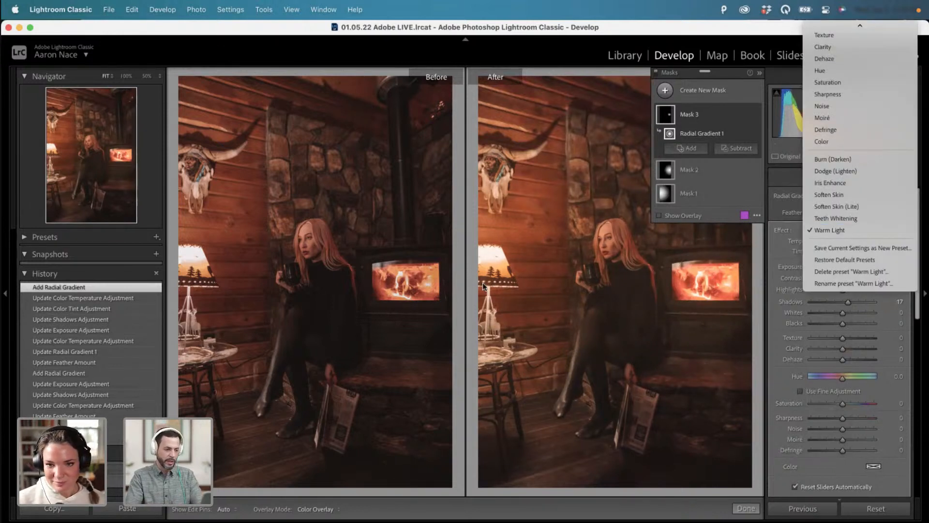
Create another radial gradient mask centered on the lamp, wide enough to reach the woman.
left_click(668, 92)
left_click(646, 113)
left_click(665, 90)
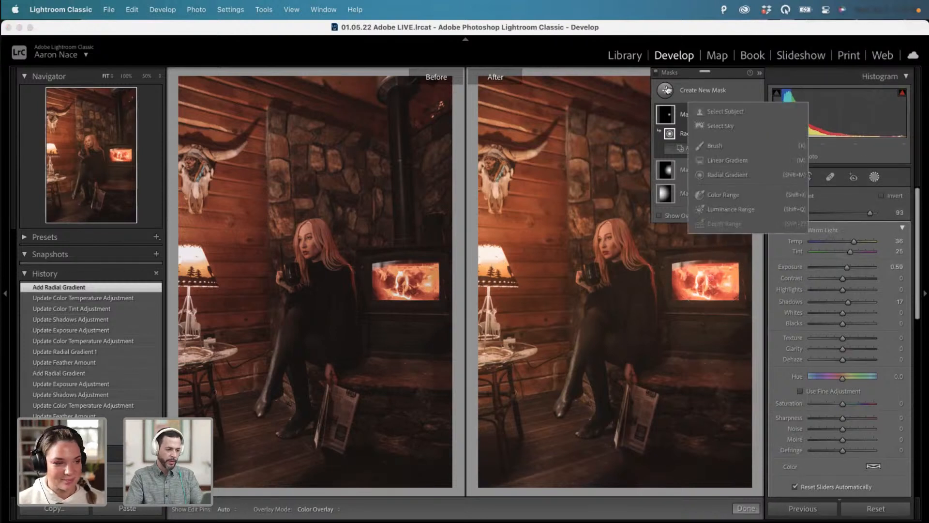
left_click(707, 167)
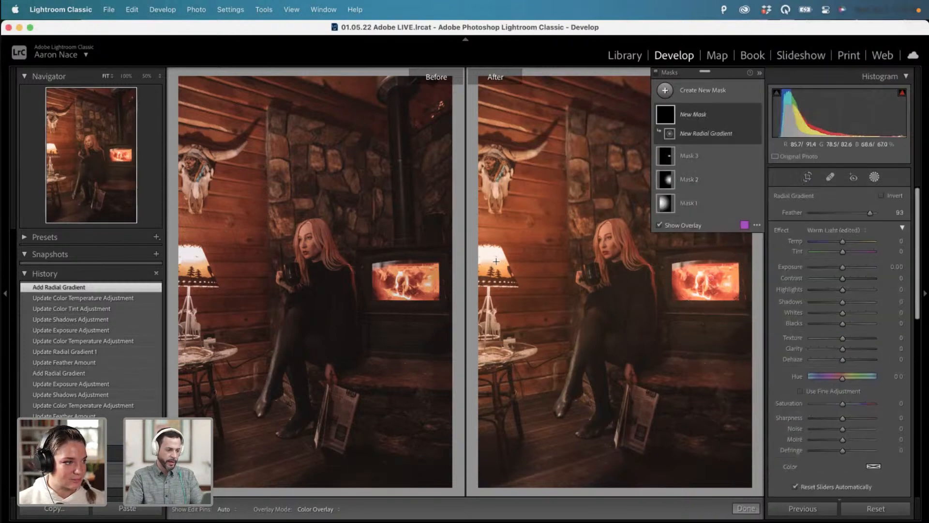
left_click_drag(495, 261, 592, 369)
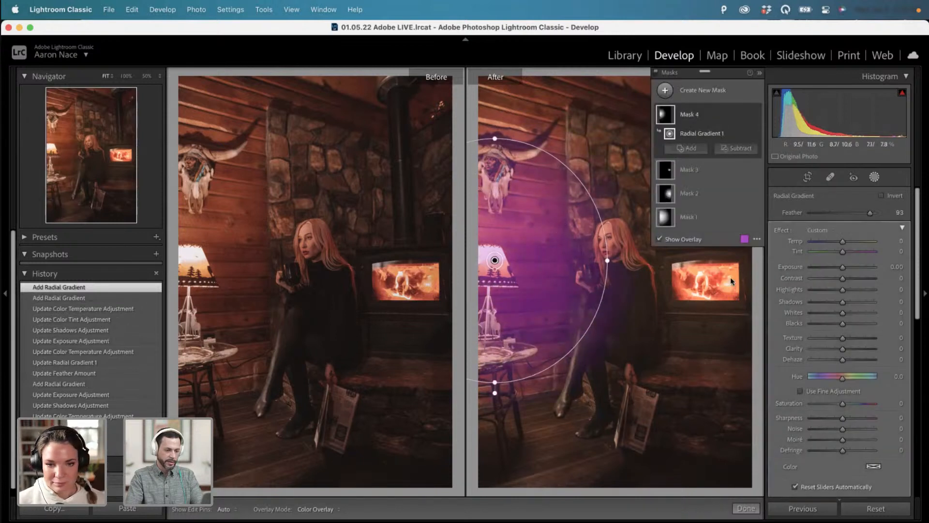
Apply the Warm Light effect preset to the new lamp mask and move the Masks panel over the Before image.
left_click(819, 229)
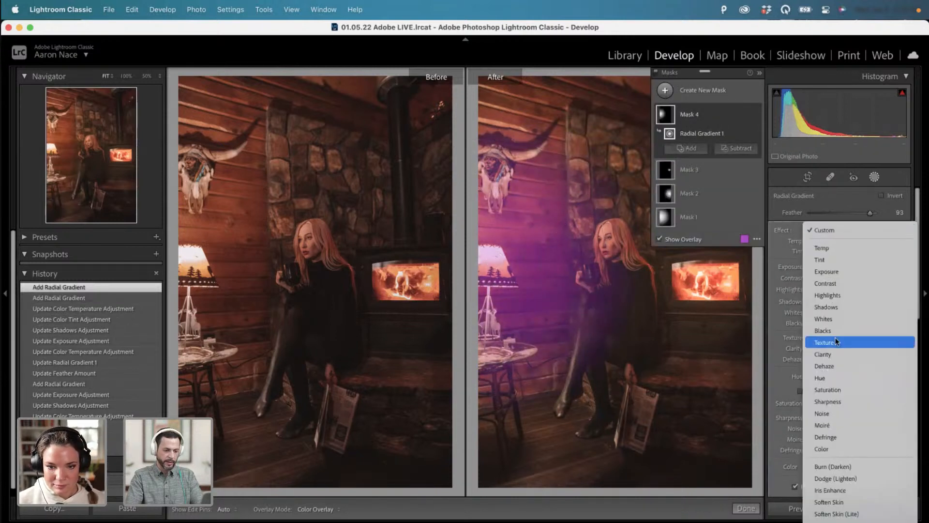
left_click(842, 502)
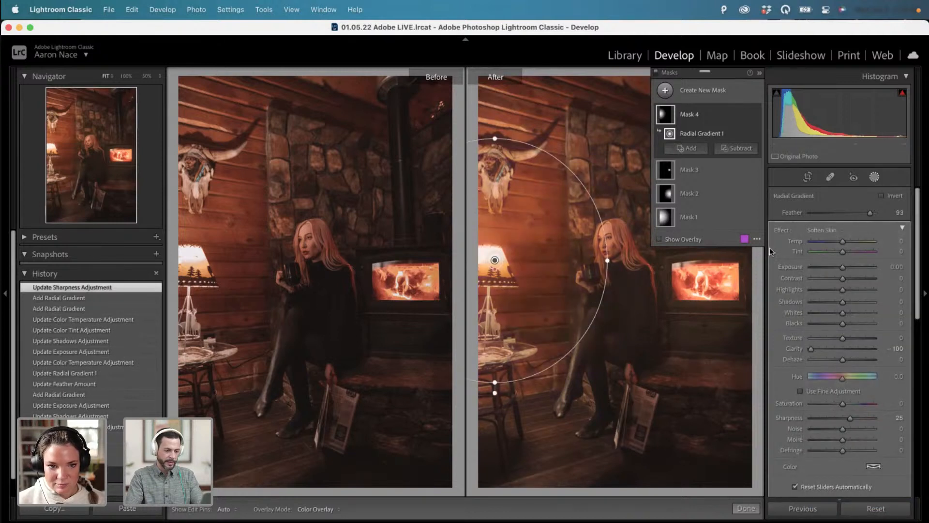
left_click(821, 230)
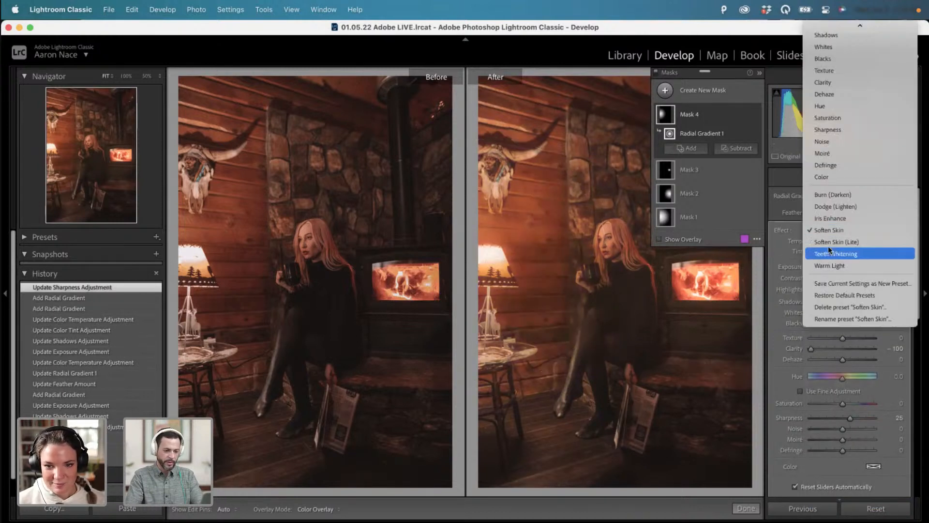
left_click(832, 265)
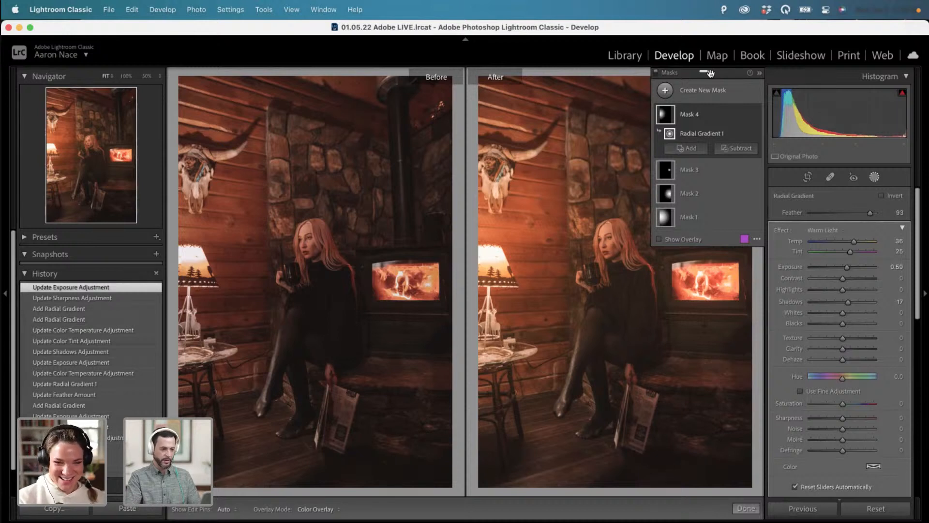
left_click_drag(710, 73, 411, 324)
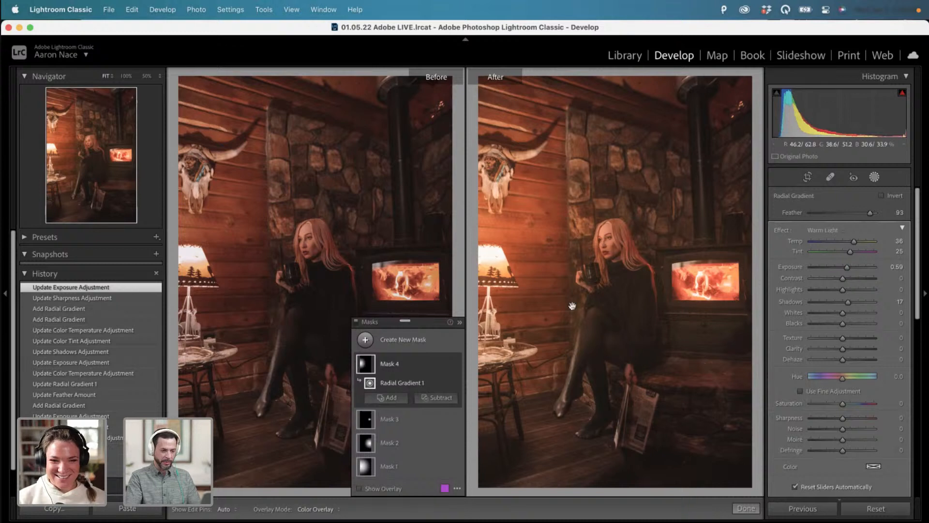
left_click(843, 231)
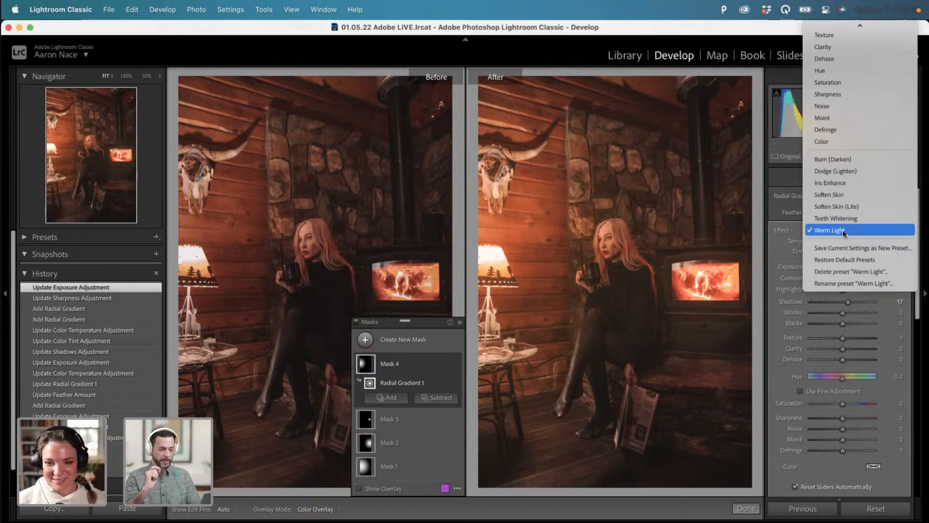
left_click(843, 231)
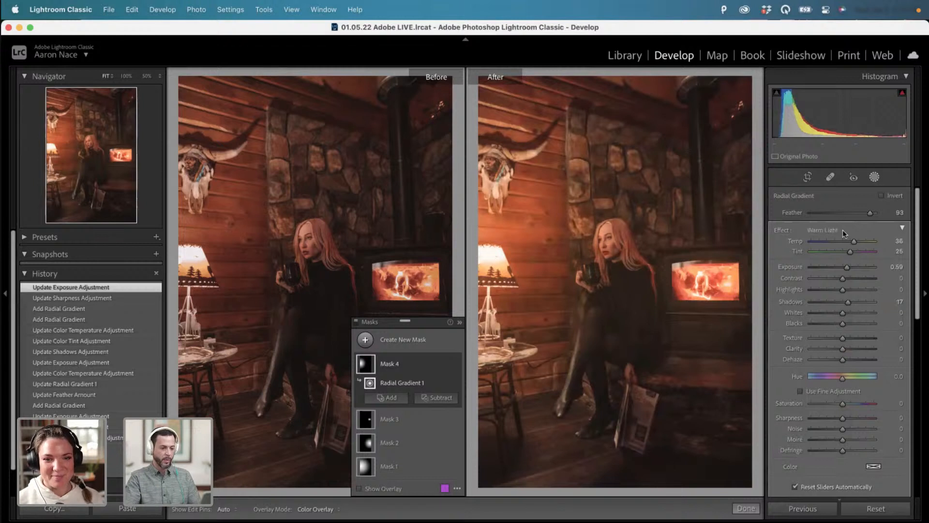
Create a linear gradient mask running diagonally from the photo's lower-right corner up toward the woman's knees.
left_click(366, 340)
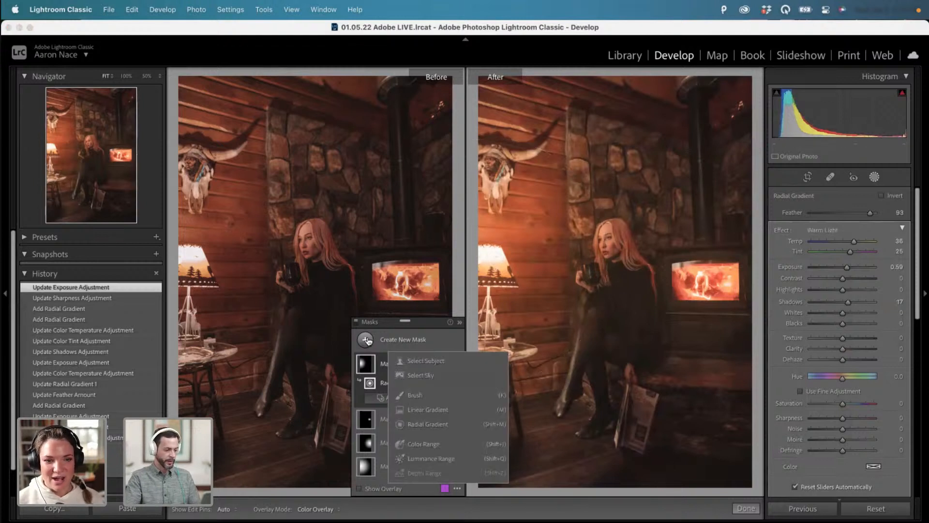
left_click(453, 410)
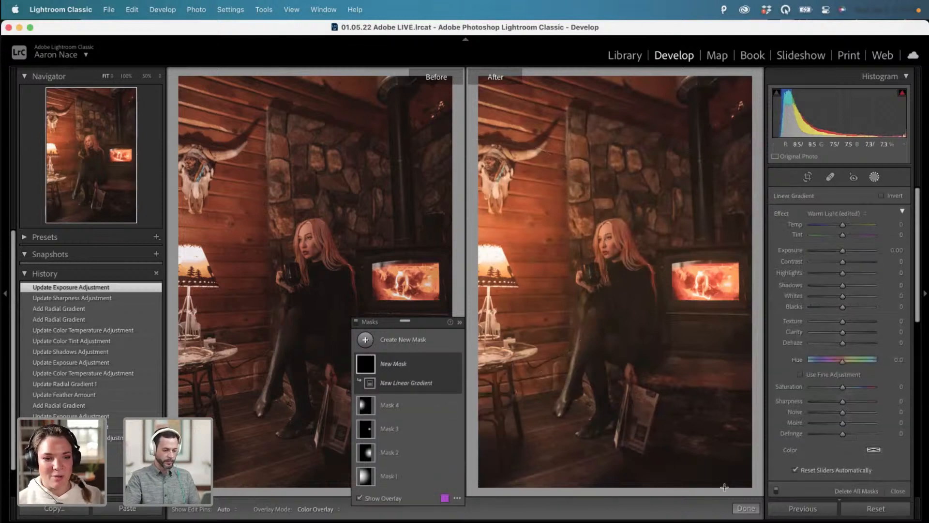
left_click_drag(722, 486, 638, 348)
Hide the overlay and set the lower-right linear gradient's Exposure to -0.68.
left_click(829, 213)
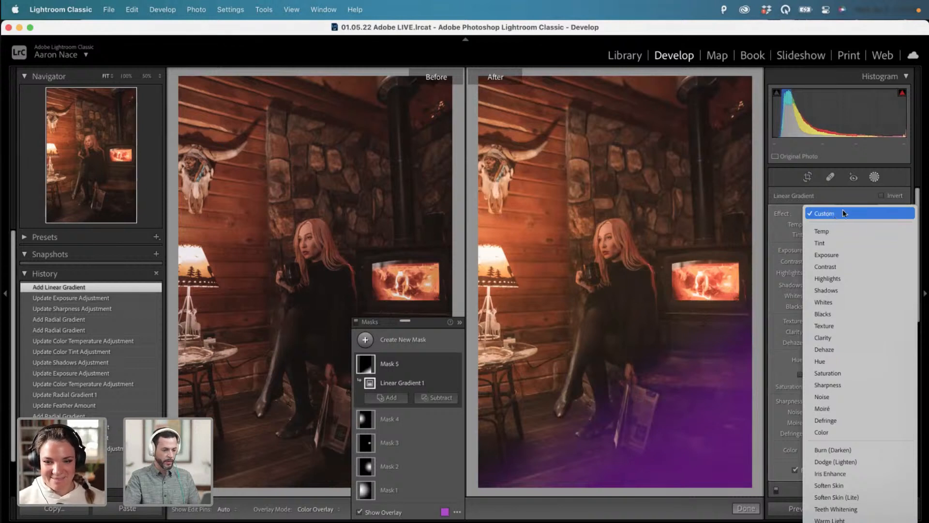
left_click(845, 213)
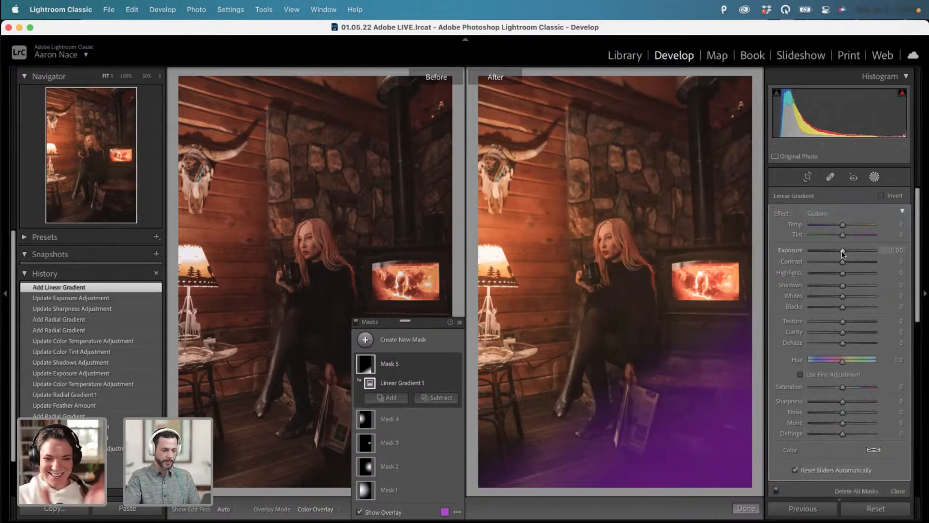
key("o")
left_click_drag(841, 249, 837, 250)
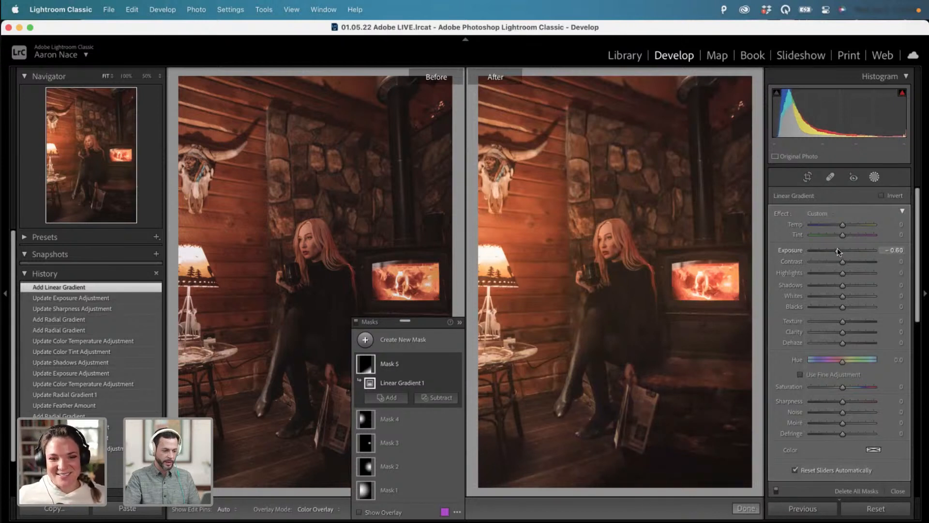
left_click_drag(839, 251, 837, 251)
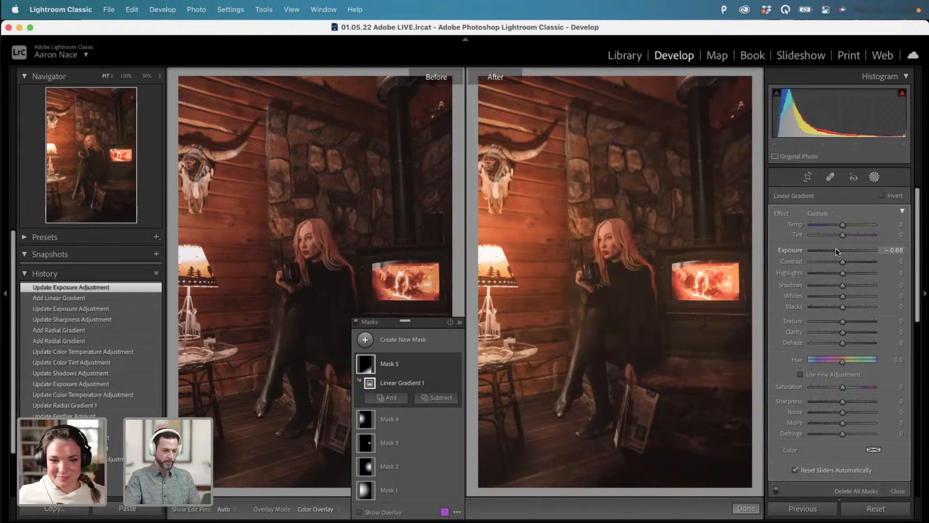
Save the linear gradient's current settings as a new effect preset named Darken.
left_click(823, 214)
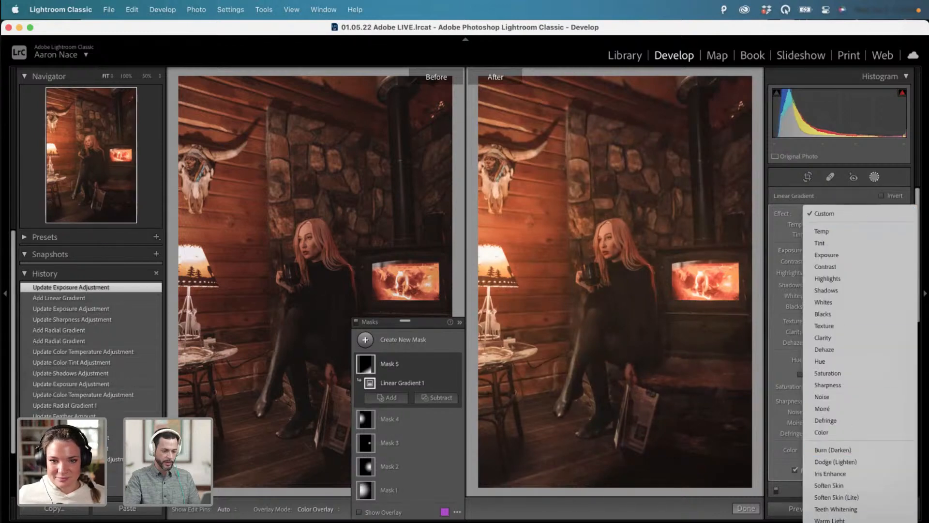
left_click(825, 520)
type("Darken")
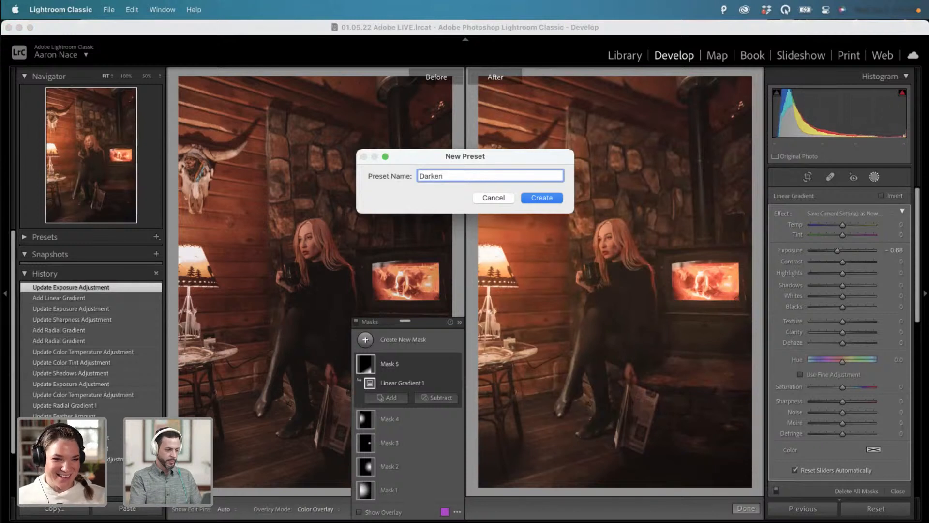
key("Return")
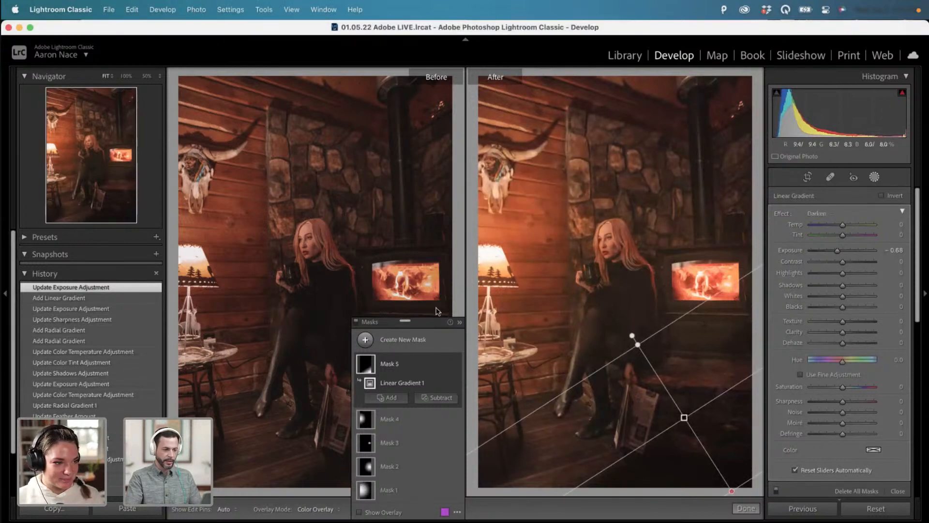
Add a linear gradient mask from the photo's upper-right corner down toward the stove with the Darken preset, and reposition the Masks panel.
left_click(397, 339)
left_click(427, 410)
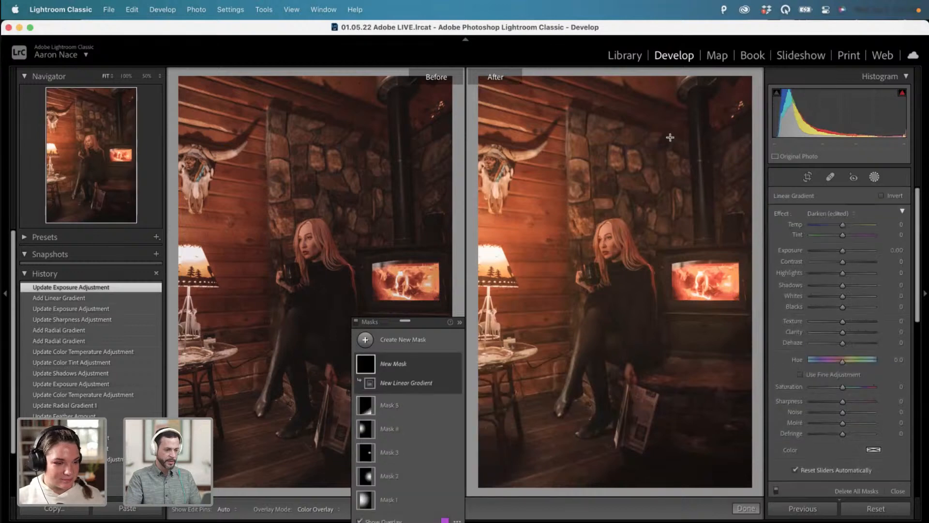
left_click_drag(703, 84, 651, 223)
left_click(826, 209)
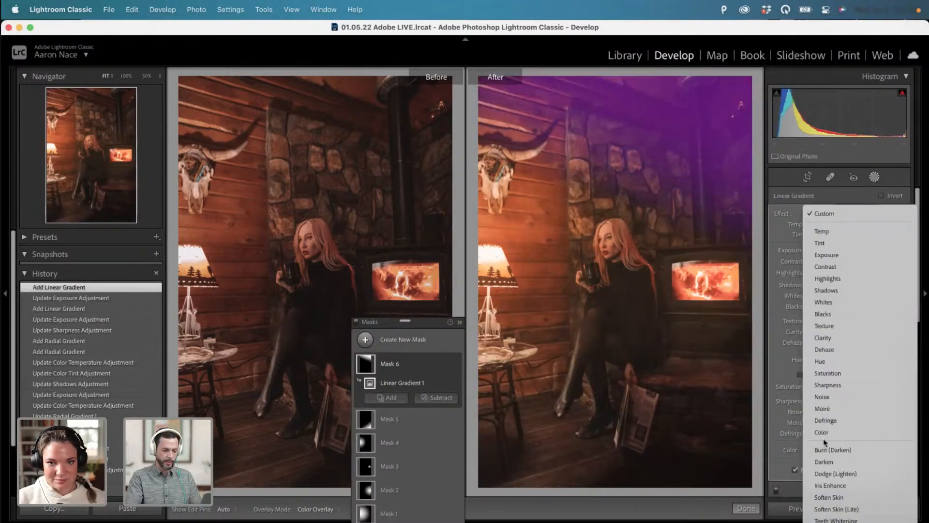
left_click(837, 461)
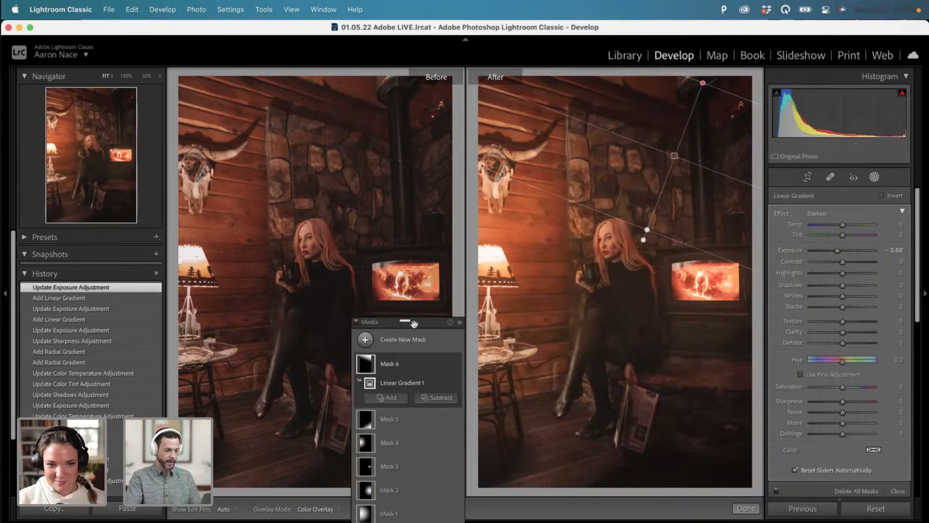
left_click_drag(405, 322, 445, 285)
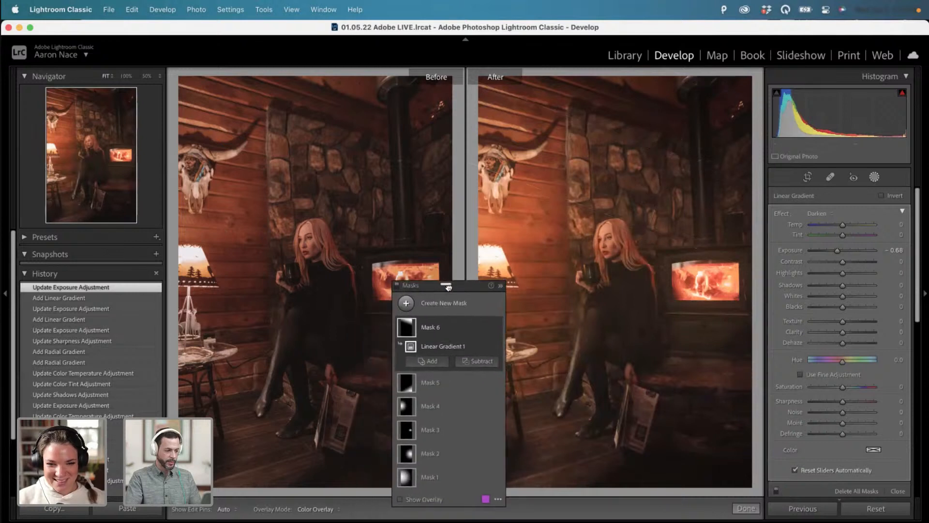
Collapse the Masks panel to its compact view and park it at the After photo's upper-right corner.
left_click(502, 286)
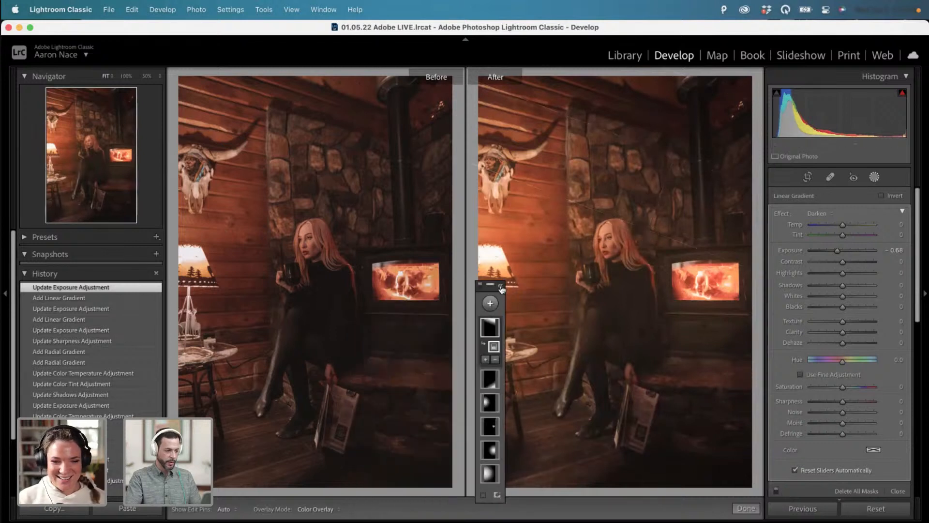
left_click(502, 286)
left_click(501, 286)
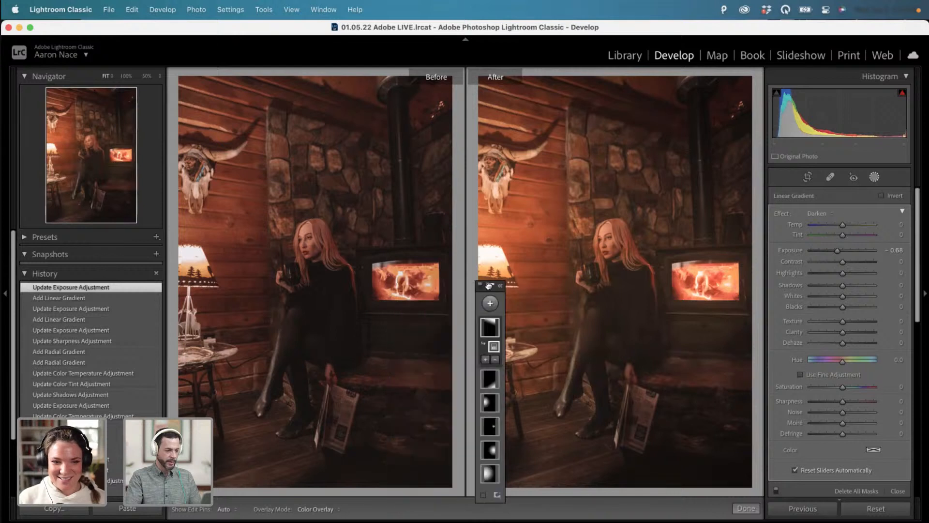
left_click_drag(489, 285, 749, 76)
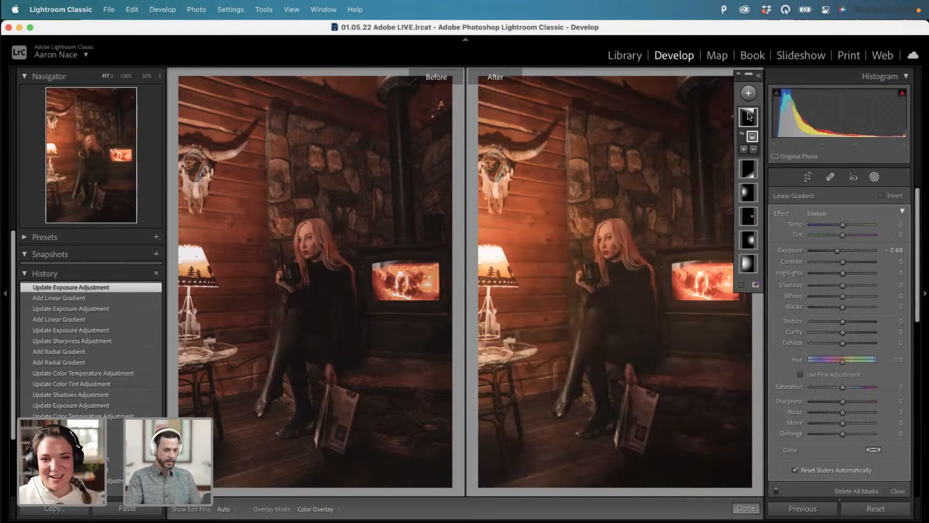
mouse_move(747, 169)
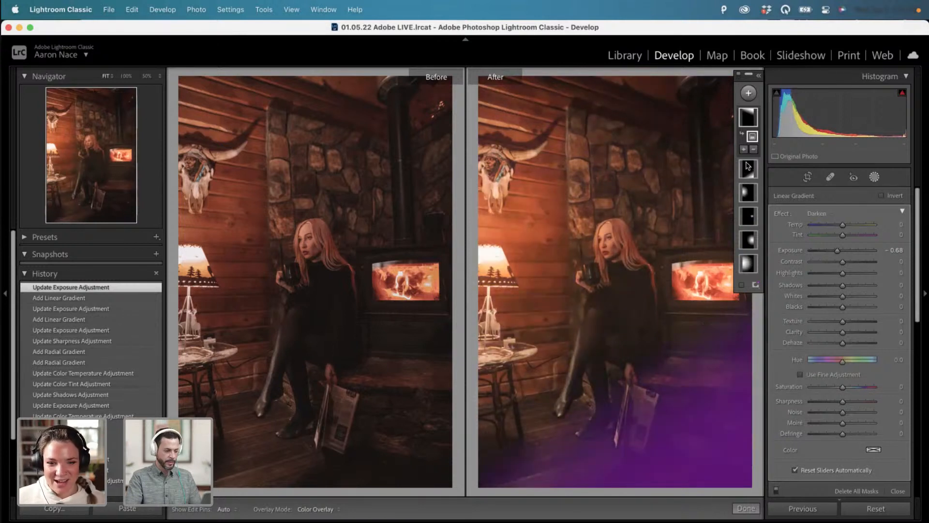
mouse_move(750, 136)
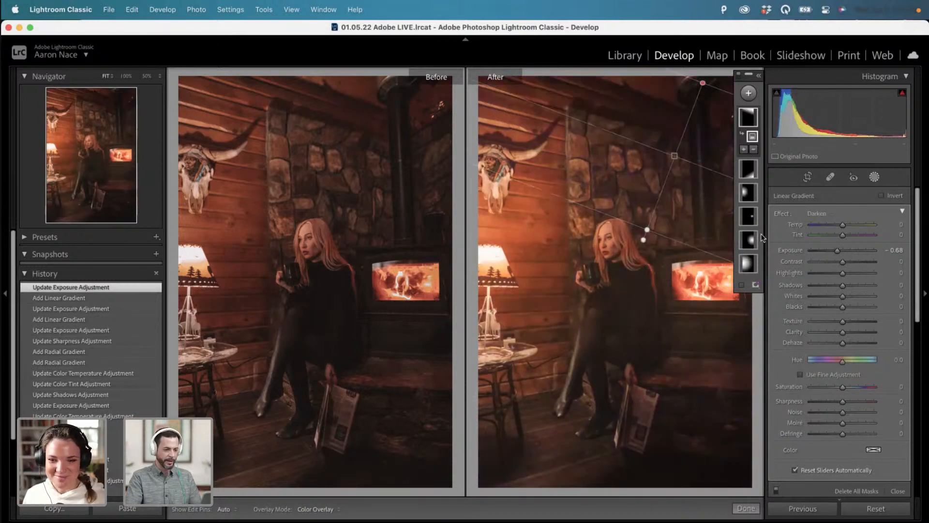
left_click(760, 76)
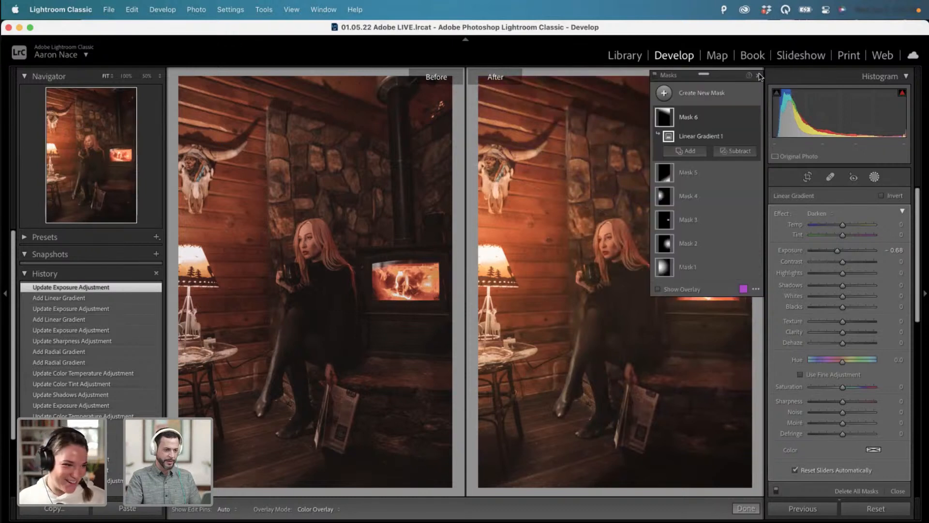
left_click(758, 77)
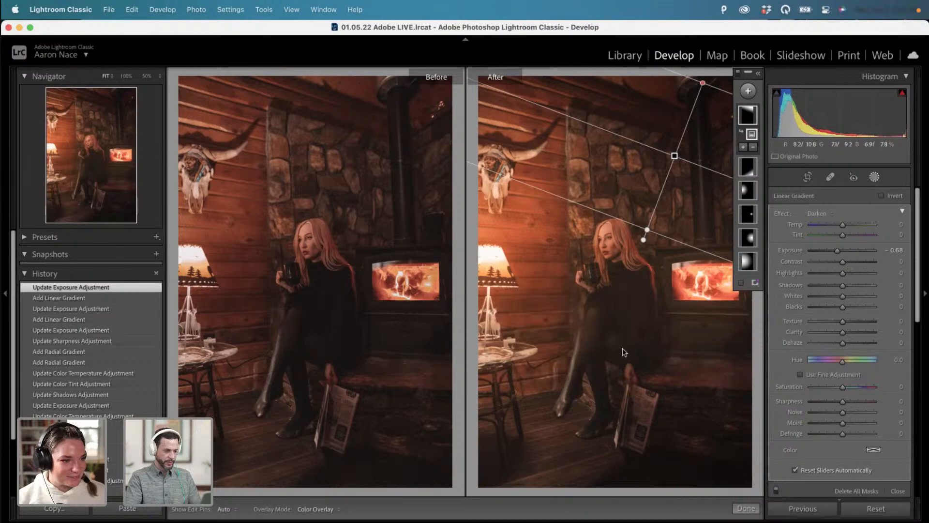
Add a large radial gradient mask centred on the woman, invert it, and apply the Darken preset to the surroundings.
left_click(747, 91)
left_click(760, 173)
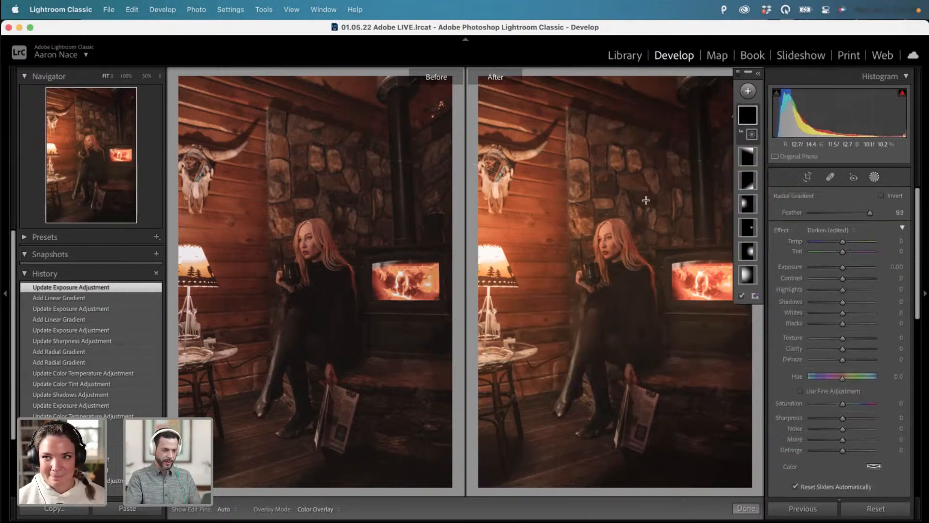
left_click_drag(616, 229, 756, 427)
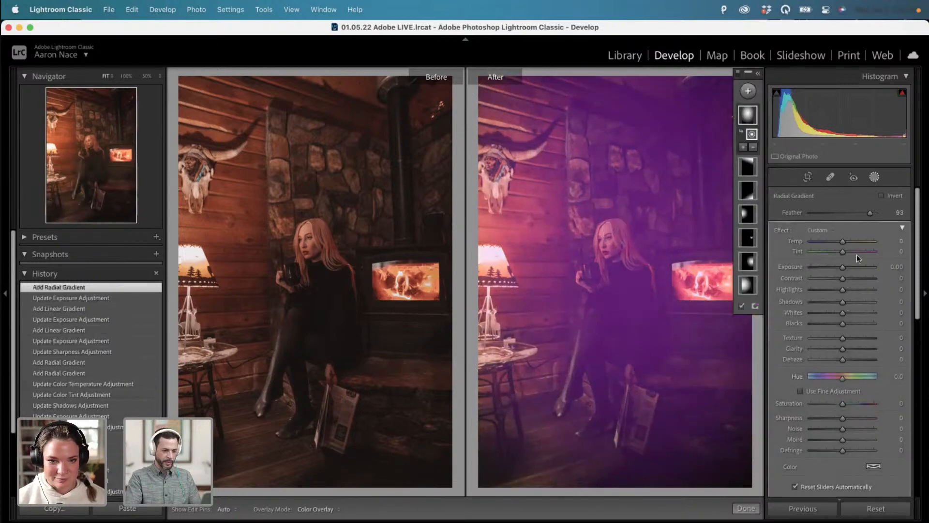
left_click(882, 195)
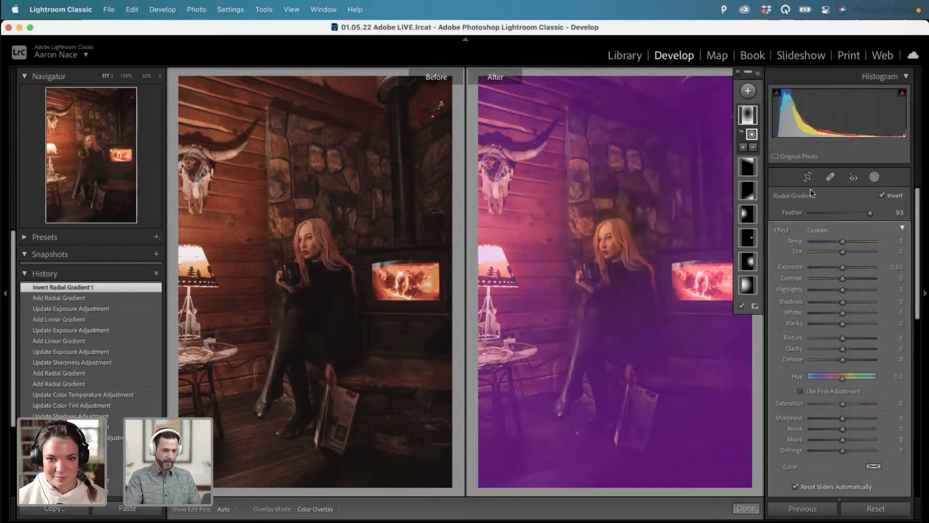
left_click(826, 227)
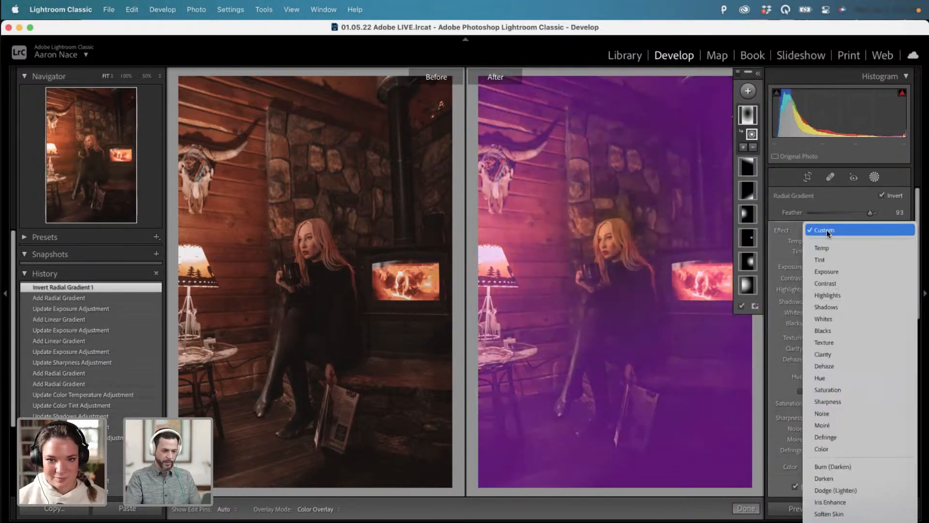
left_click(833, 480)
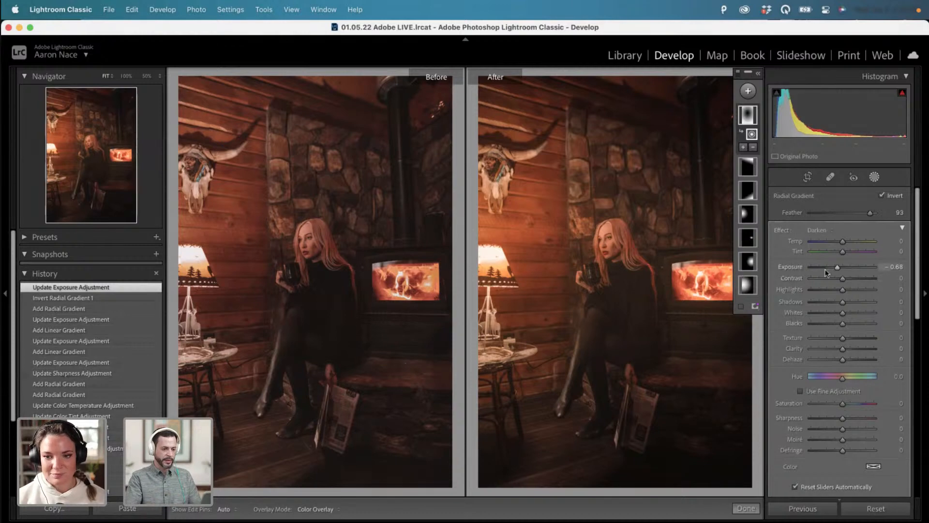
Add a smaller radial gradient mask around the woman's head and upper body with Exposure 0.18 and Sharpness 23.
left_click(748, 90)
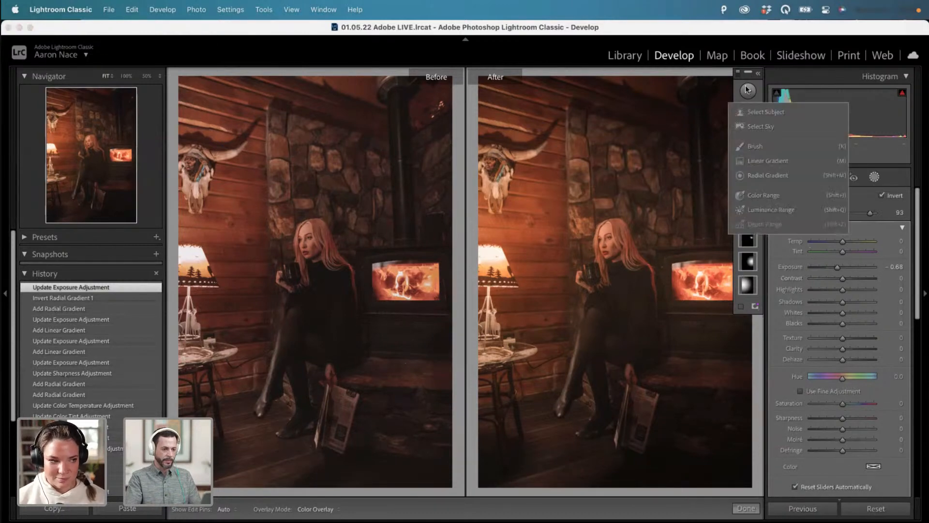
left_click(762, 175)
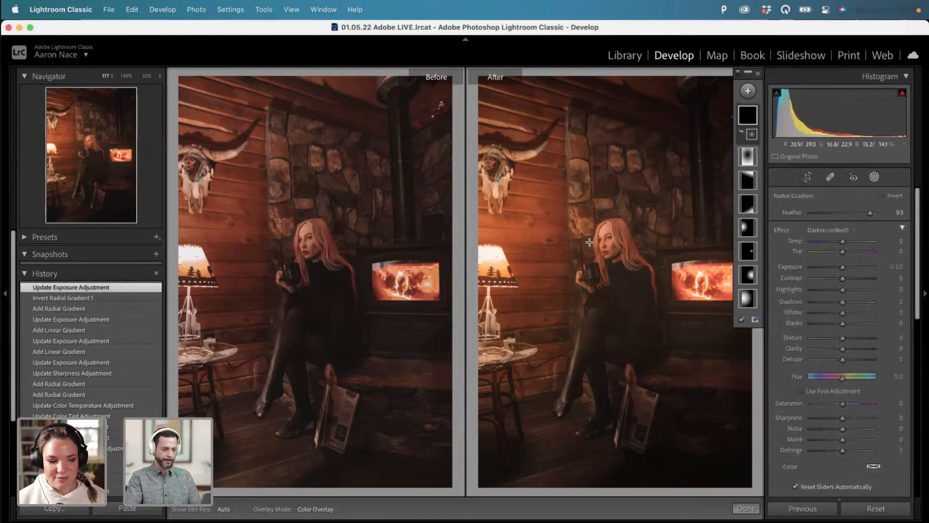
left_click_drag(589, 242, 676, 322)
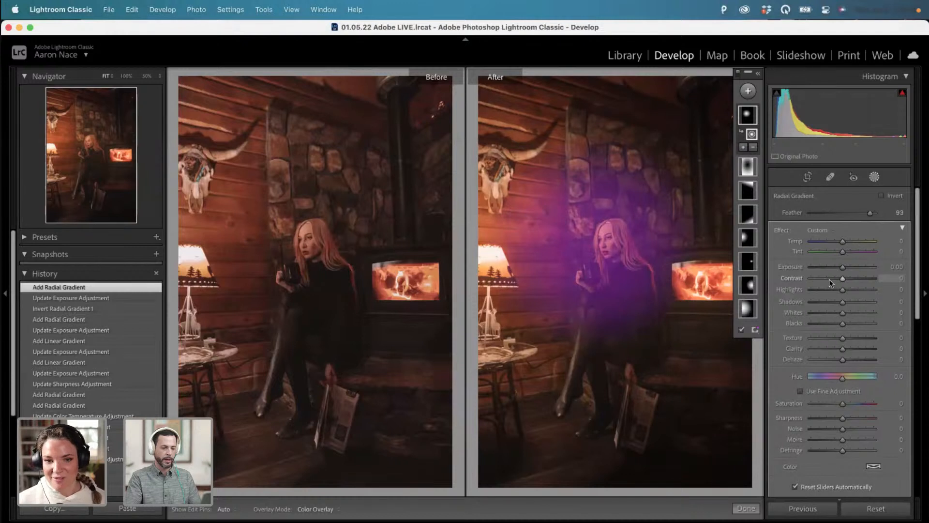
left_click_drag(844, 267, 847, 270)
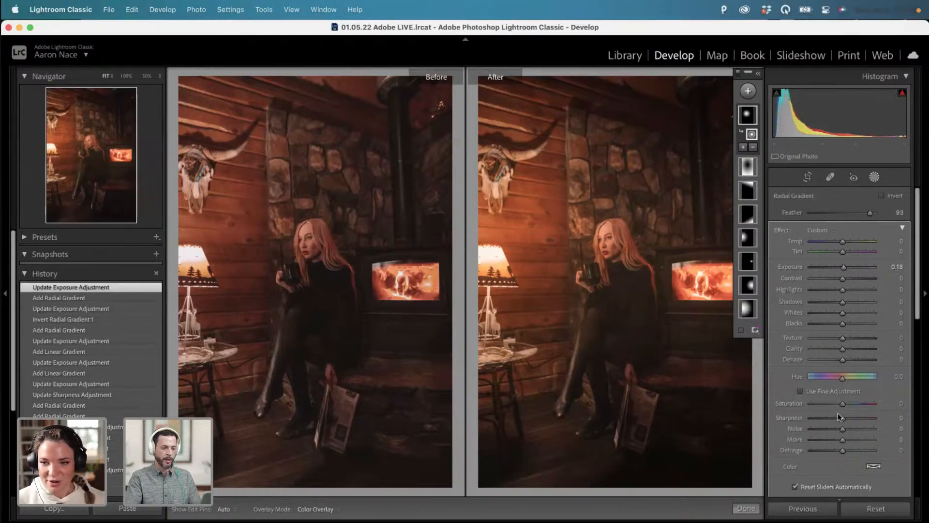
left_click_drag(847, 419, 850, 420)
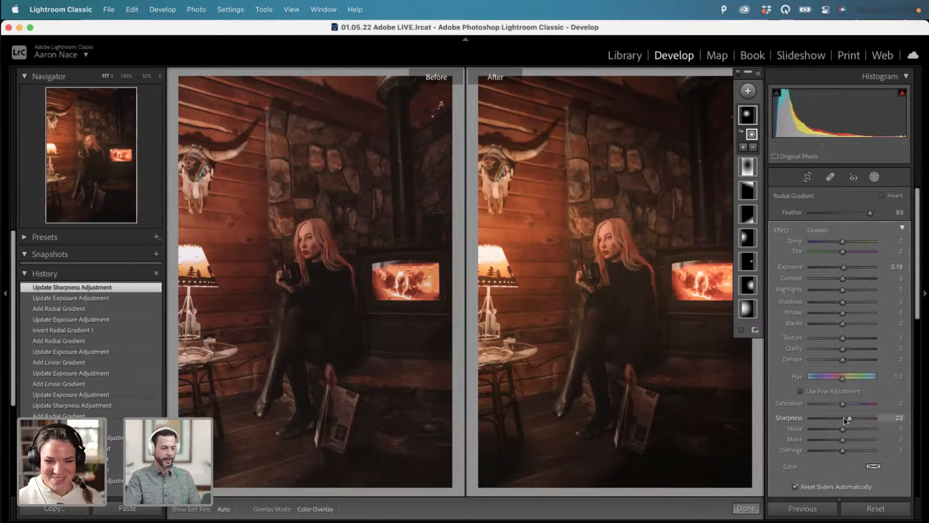
Reshape the small radial gradient around the woman and set its Feather to 67.
left_click_drag(590, 323, 590, 337)
left_click_drag(590, 252, 591, 277)
left_click_drag(590, 246, 591, 247)
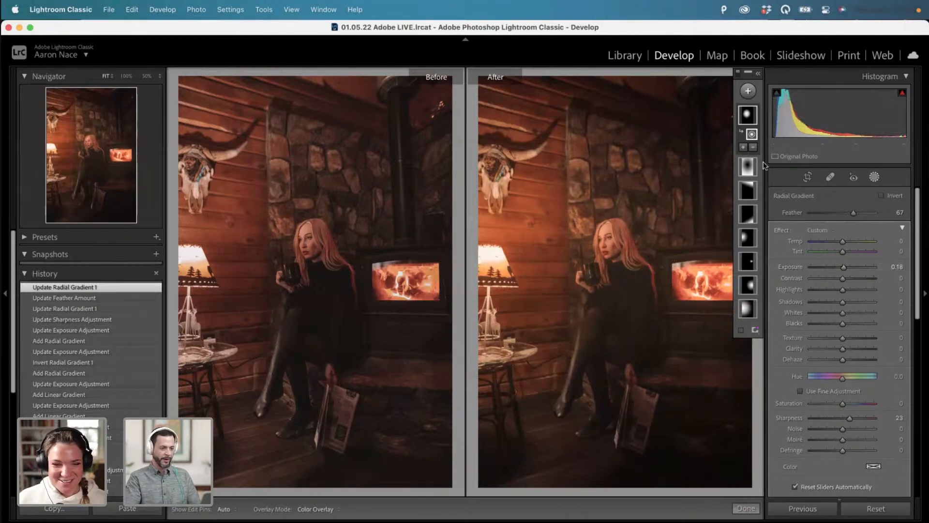
Add a linear gradient mask from the photo's upper-right area down toward the stove, using the Darken preset with Exposure at -0.44.
left_click(747, 91)
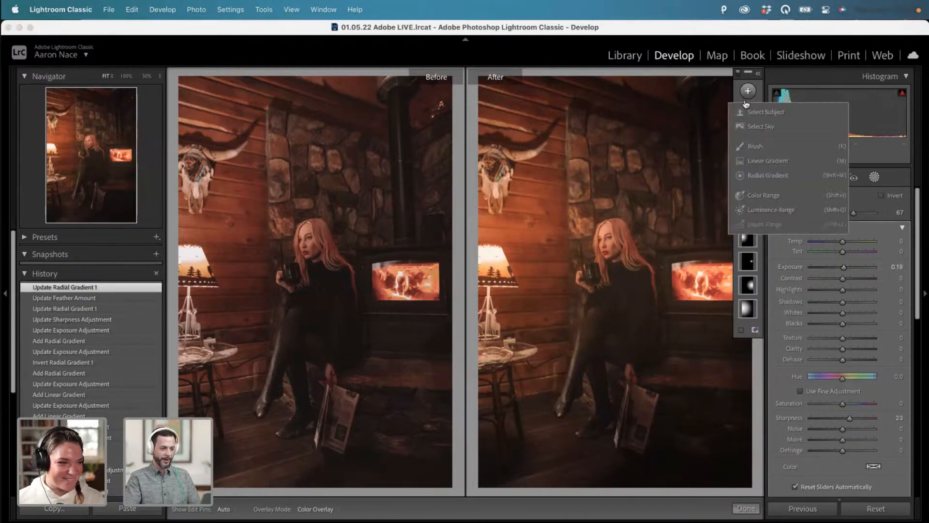
left_click(762, 159)
left_click_drag(688, 97, 656, 213)
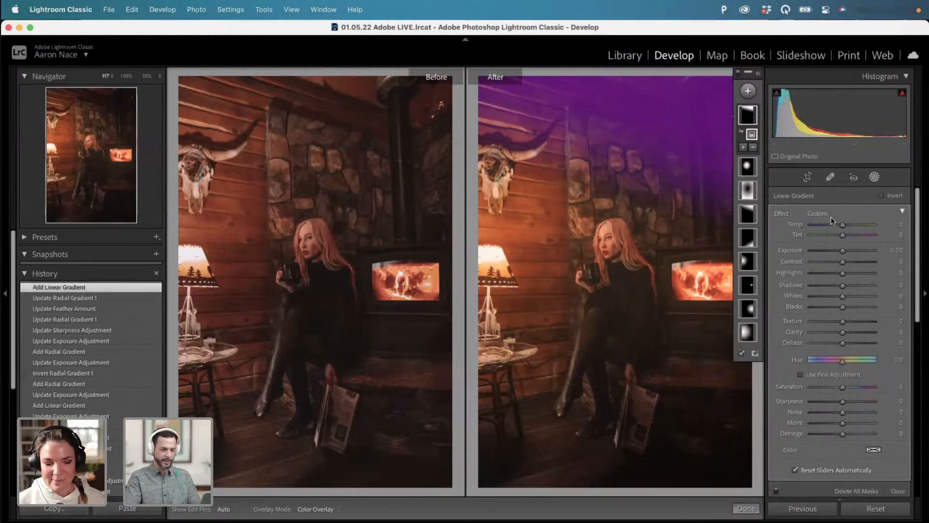
left_click(825, 214)
left_click(838, 461)
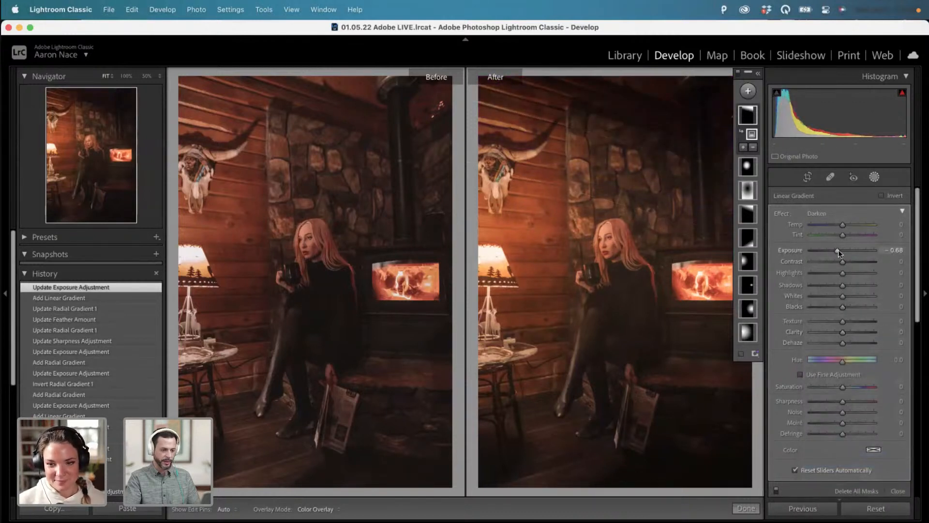
left_click_drag(838, 250, 840, 250)
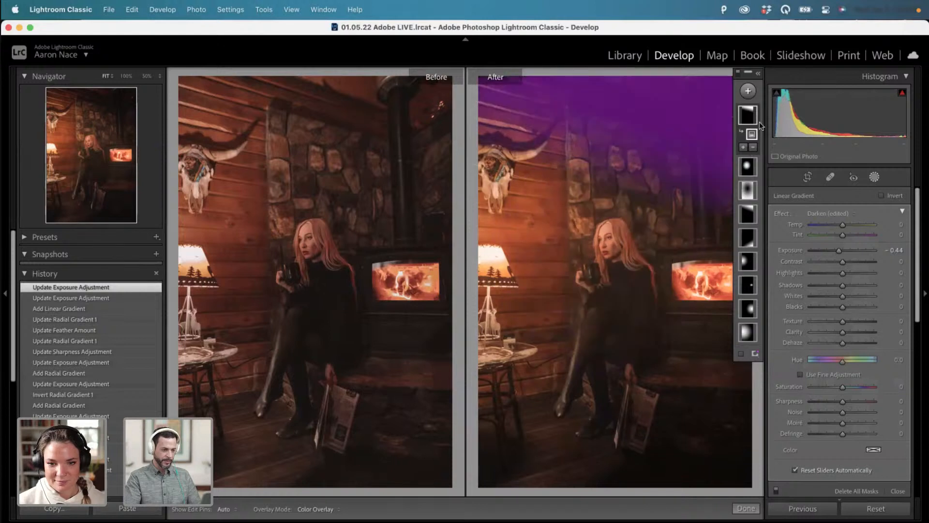
Review the mask list, and compare the enlarged before and after photos with the surrounding panels hidden and the Masks panel moved clear.
left_click(758, 74)
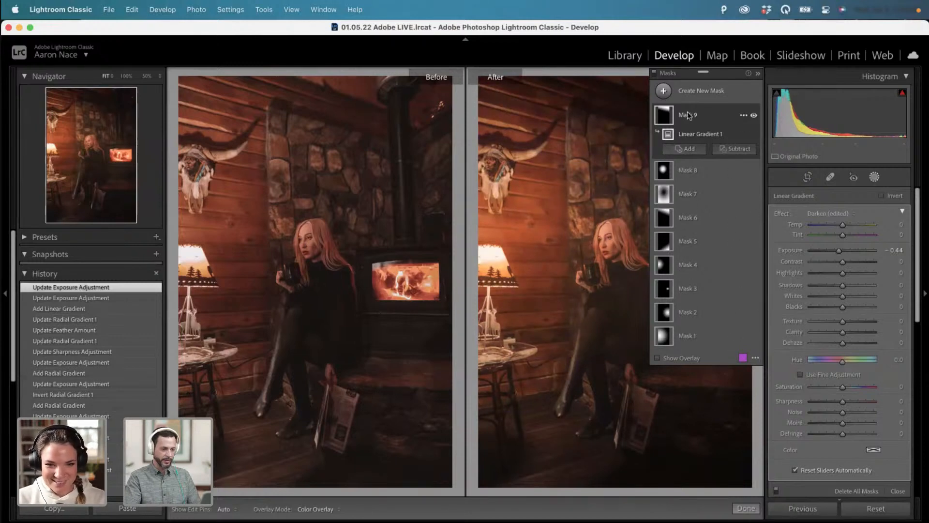
left_click(759, 75)
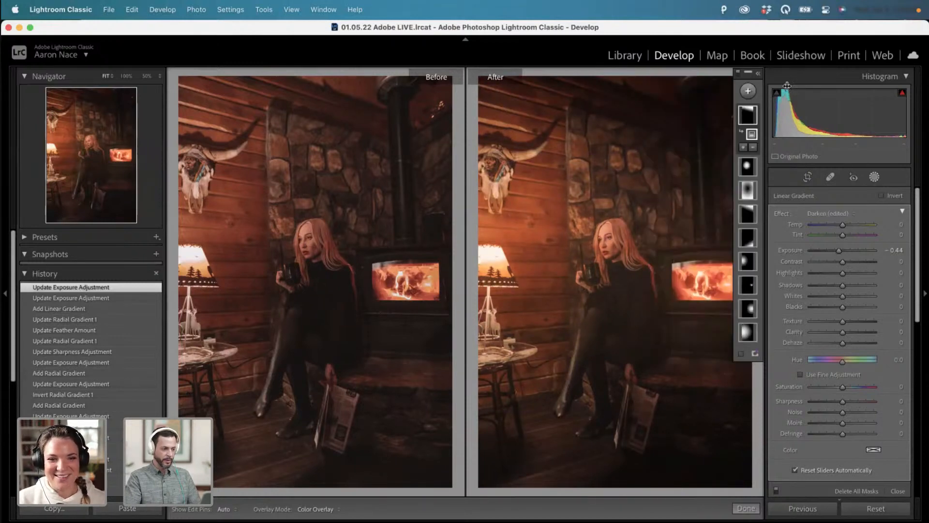
key("shift+Tab")
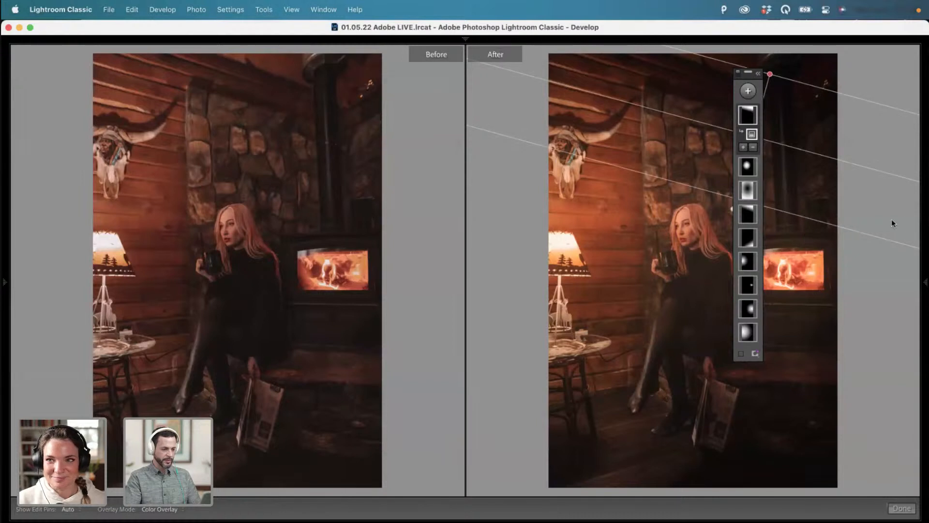
left_click_drag(748, 72, 874, 69)
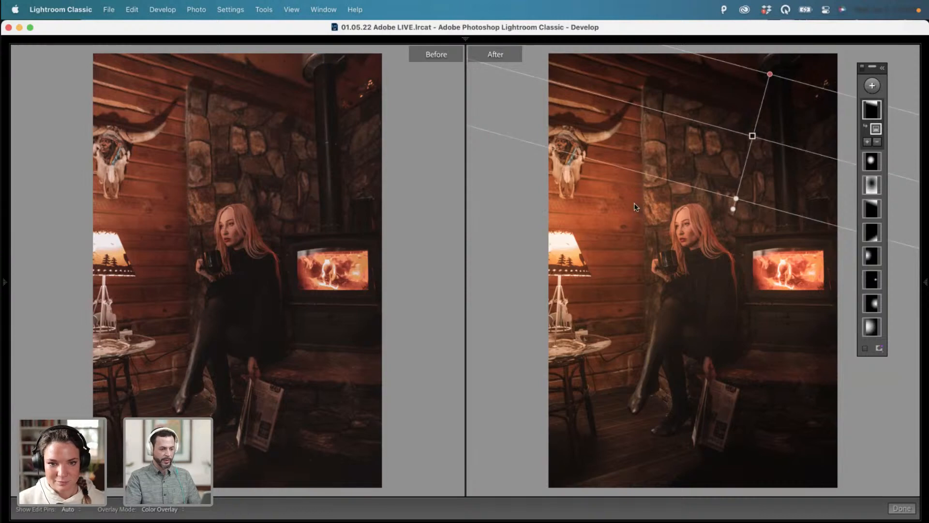
key("shift+Tab")
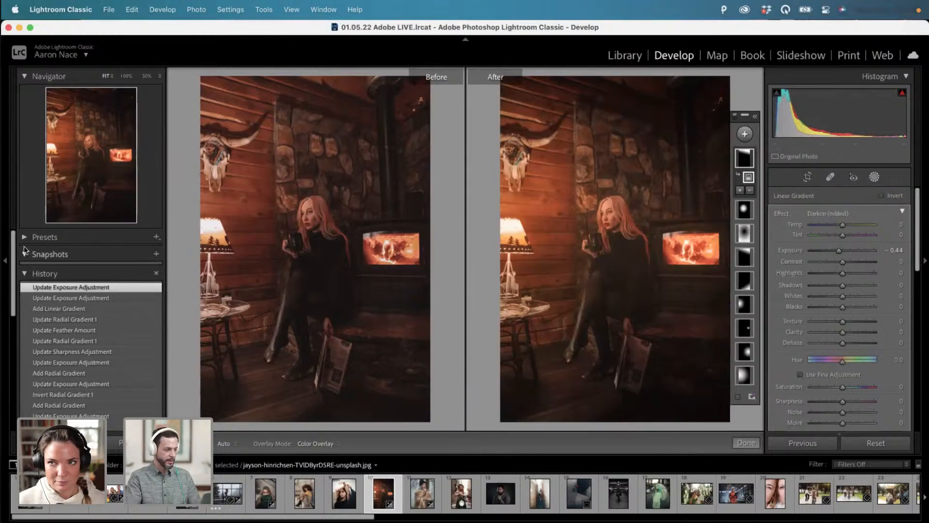
Paint a new brush mask over the lampshade, hiding the left side panels and filmstrip for a larger view.
left_click(6, 261)
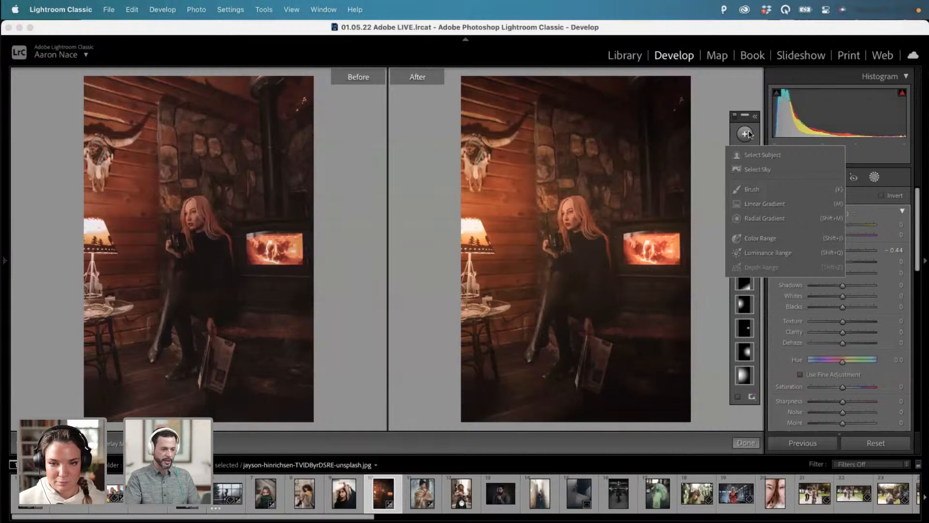
left_click(761, 188)
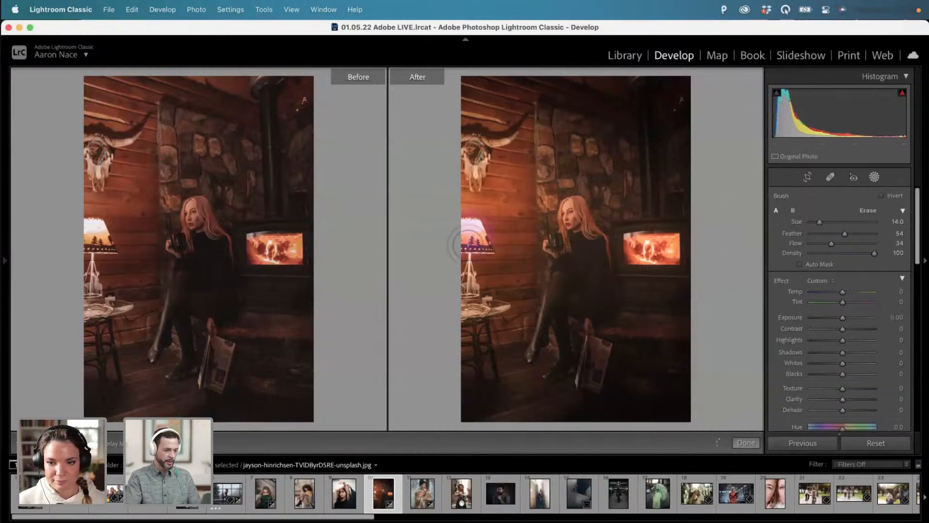
mouse_move(460, 246)
left_mouse_down()
mouse_move(469, 227)
mouse_move(458, 251)
left_mouse_up()
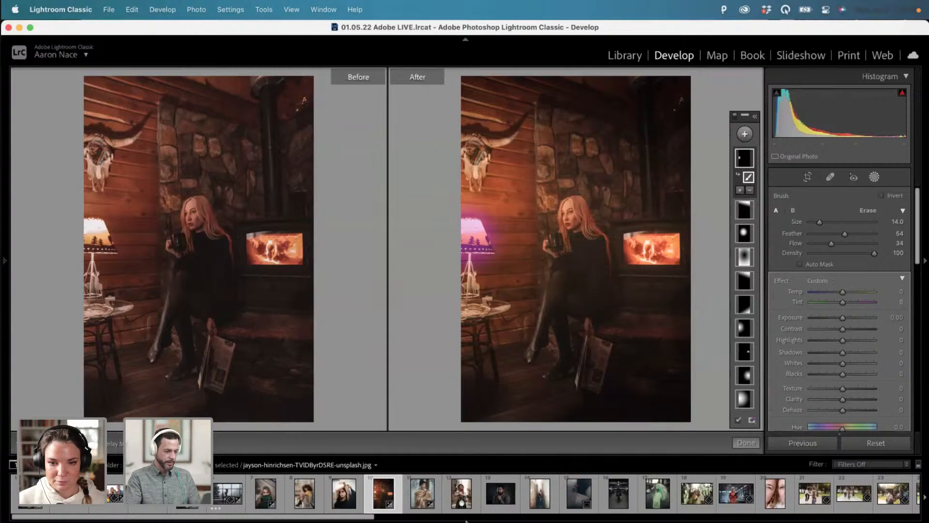
key("F6")
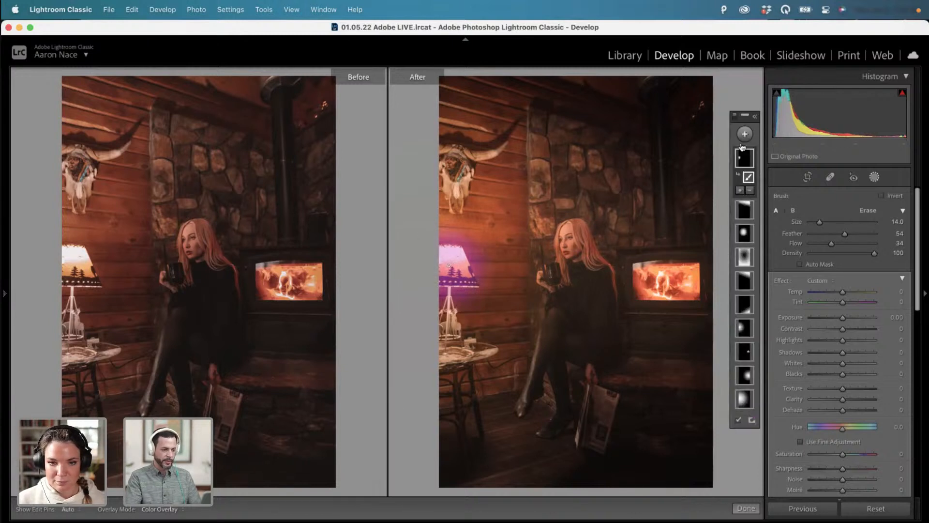
Expand the Masks panel and intersect the lampshade brush mask with a Luminance Range sampled from the bright shade.
left_click(757, 118)
left_click_drag(726, 120, 731, 81)
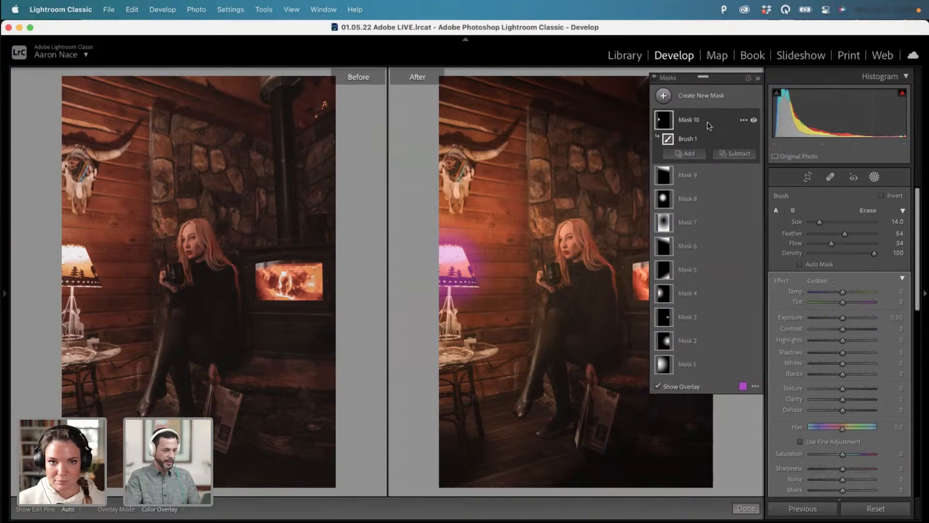
left_click(744, 120)
mouse_move(758, 148)
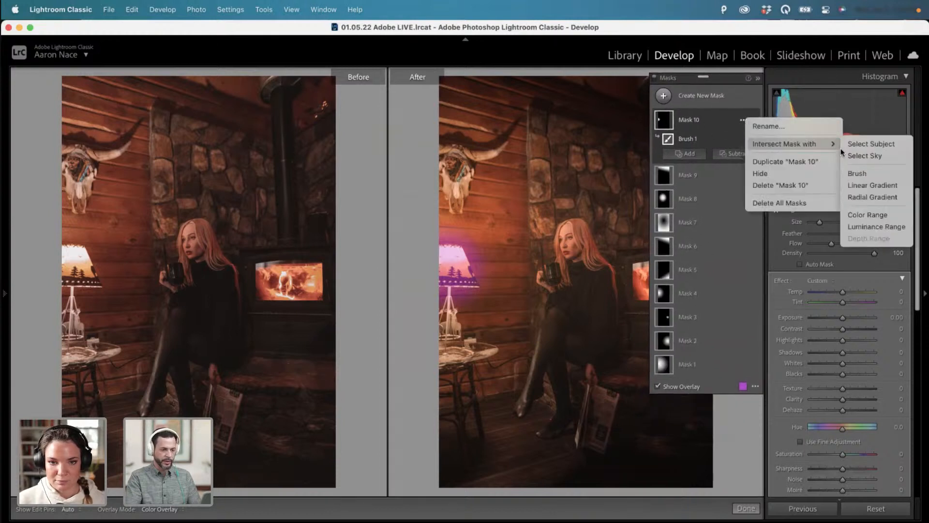
left_click(878, 226)
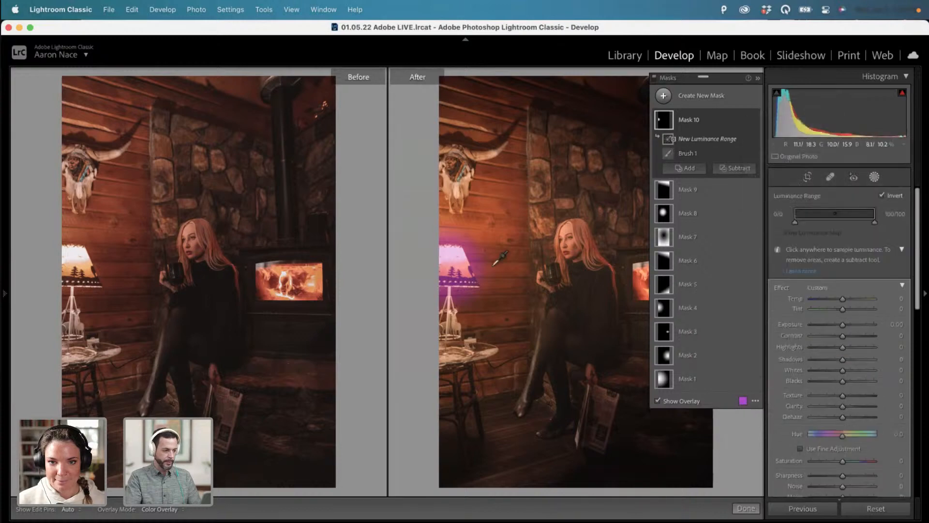
left_click(459, 252)
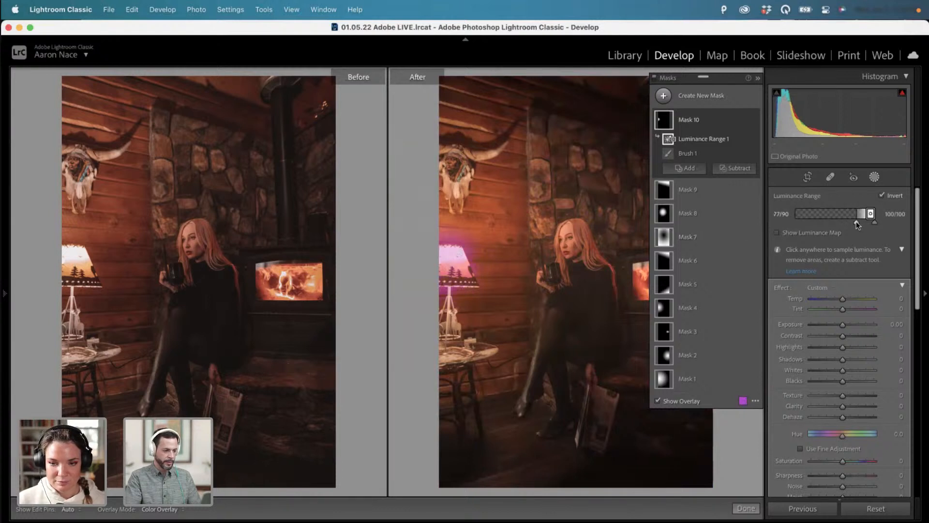
Erase the brush mask's overspill around the lampshade edges with a small eraser, and turn off the mask overlay.
left_click(698, 155)
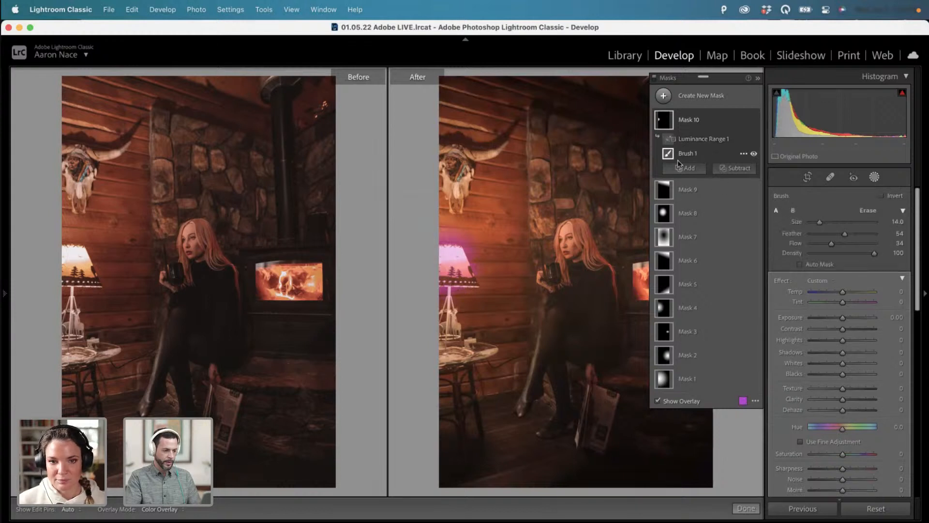
key("bracketleft")
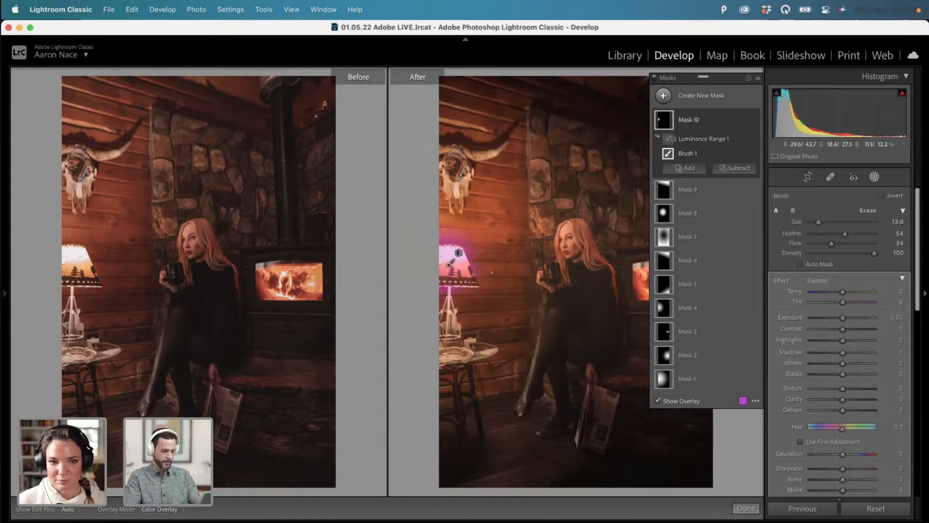
mouse_move(476, 243)
left_mouse_down()
mouse_move(455, 231)
mouse_move(473, 238)
mouse_move(440, 238)
mouse_move(475, 237)
left_mouse_up()
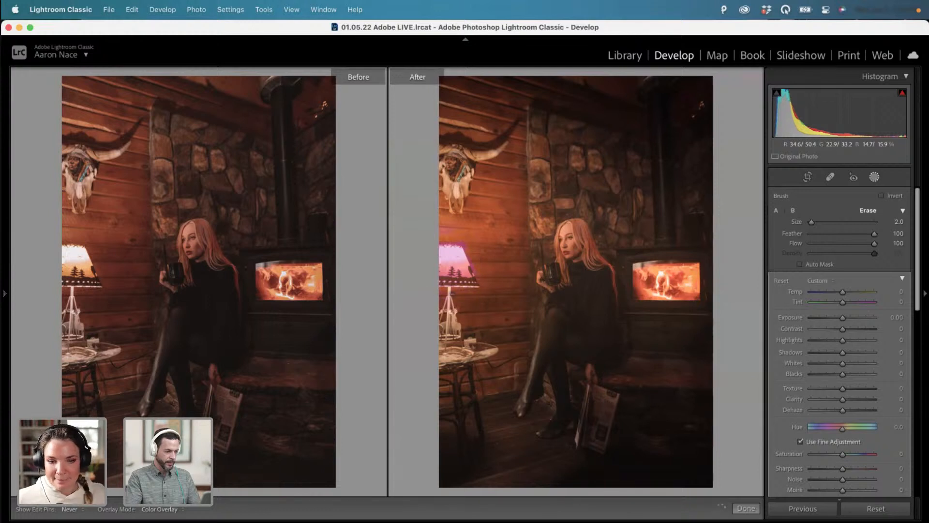
left_click_drag(451, 293, 443, 293)
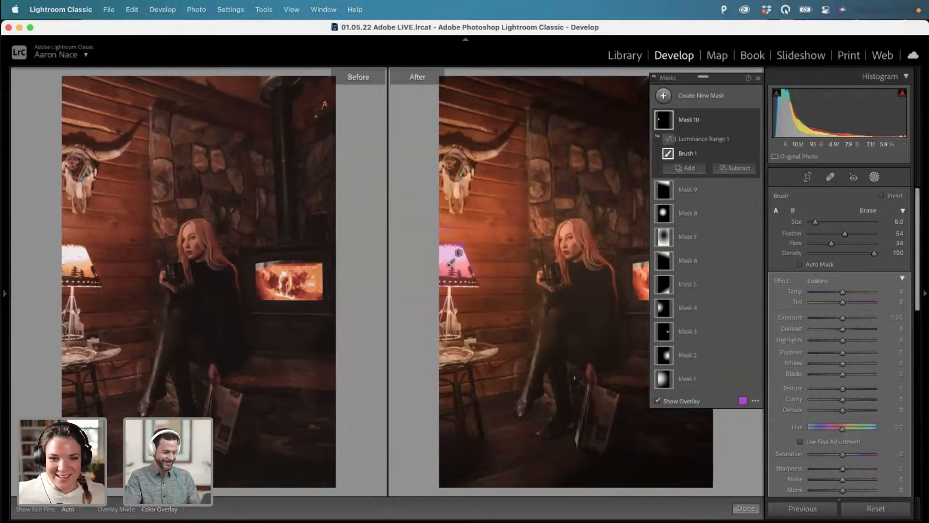
key("o")
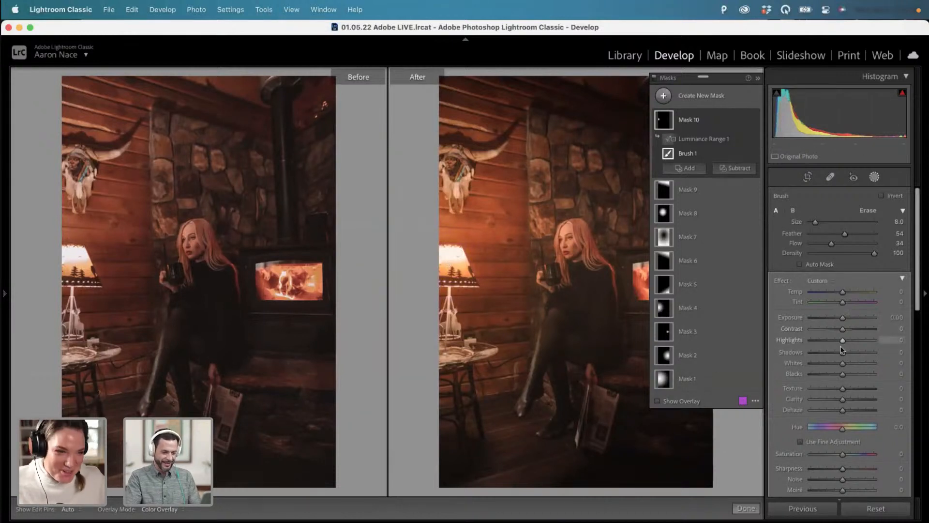
Tint the lampshade mask yellow with a colour of hue 51 and saturation 100%.
scroll(842, 353, "down", 5)
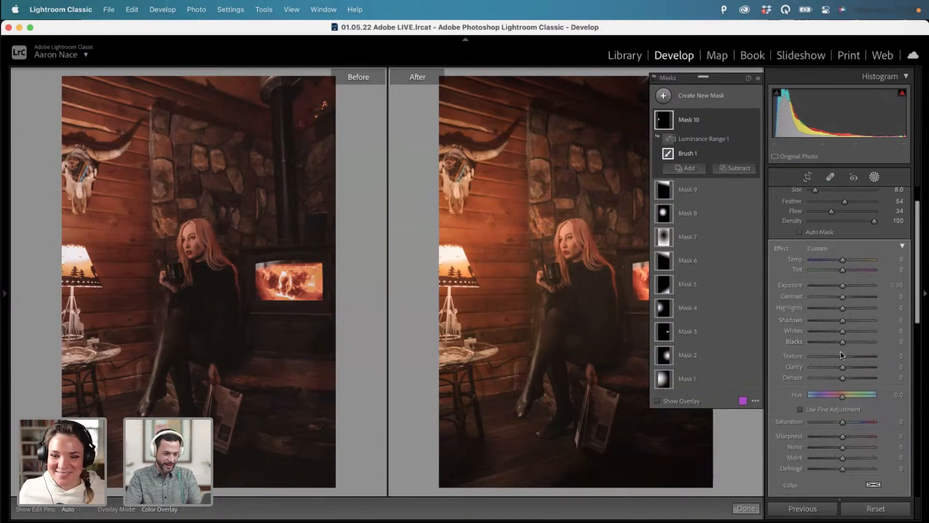
left_click(872, 432)
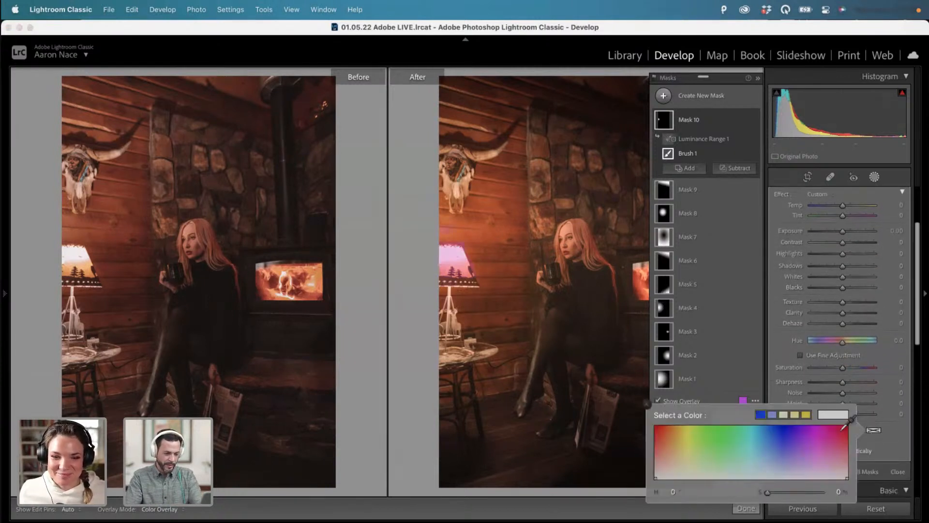
mouse_move(694, 435)
left_mouse_down()
mouse_move(686, 426)
mouse_move(702, 431)
mouse_move(684, 421)
left_mouse_up()
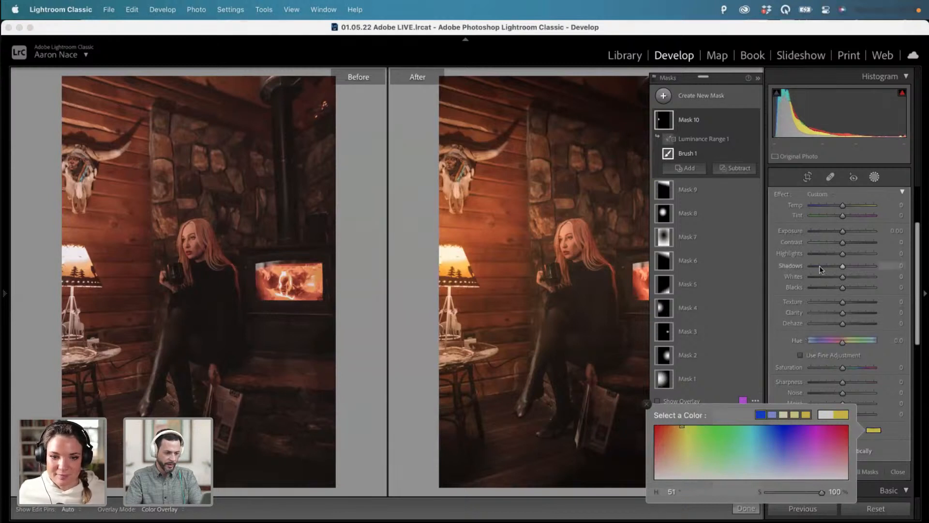
Set the lampshade mask's Highlights to -65 and its Tint to 15.
left_click(832, 255)
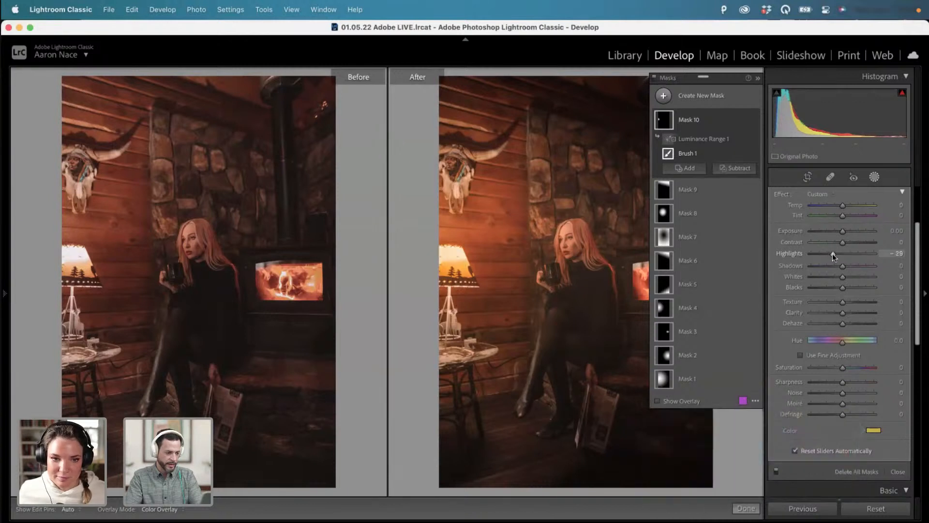
left_click_drag(831, 255, 818, 252)
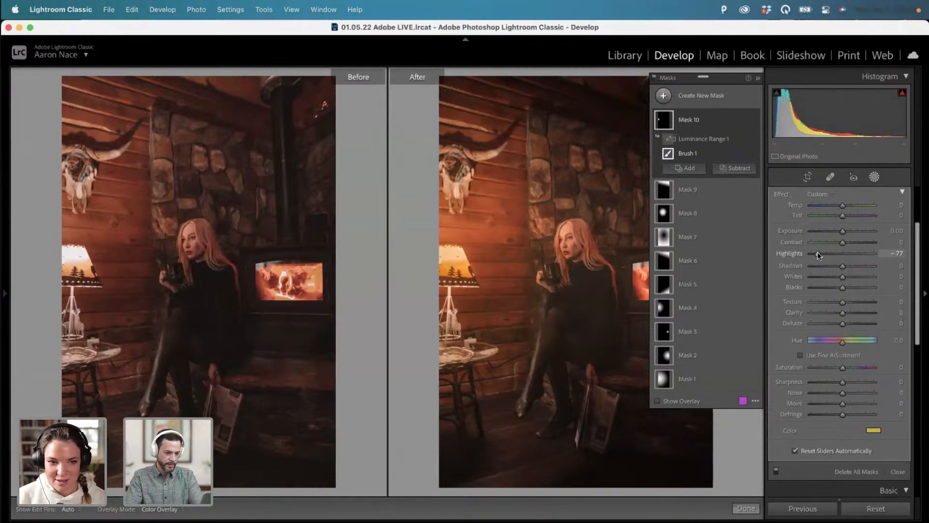
left_click_drag(843, 215, 847, 216)
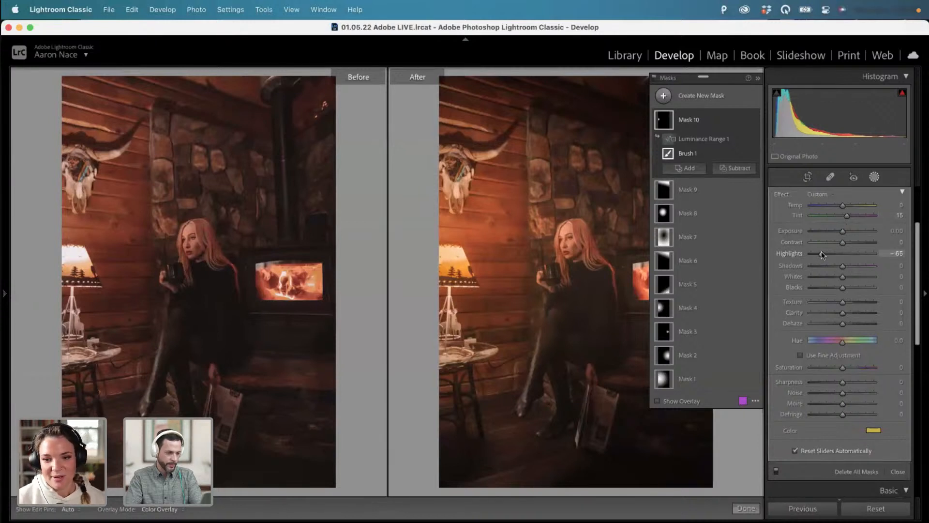
left_click_drag(821, 251, 822, 251)
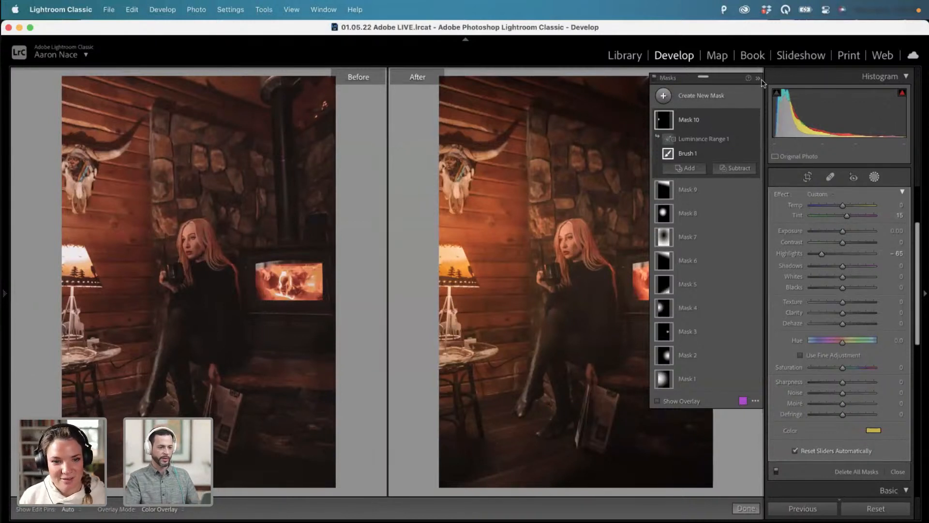
Close the masking tools and hide all surrounding panels to compare the enlarged before and after photos.
left_click(875, 177)
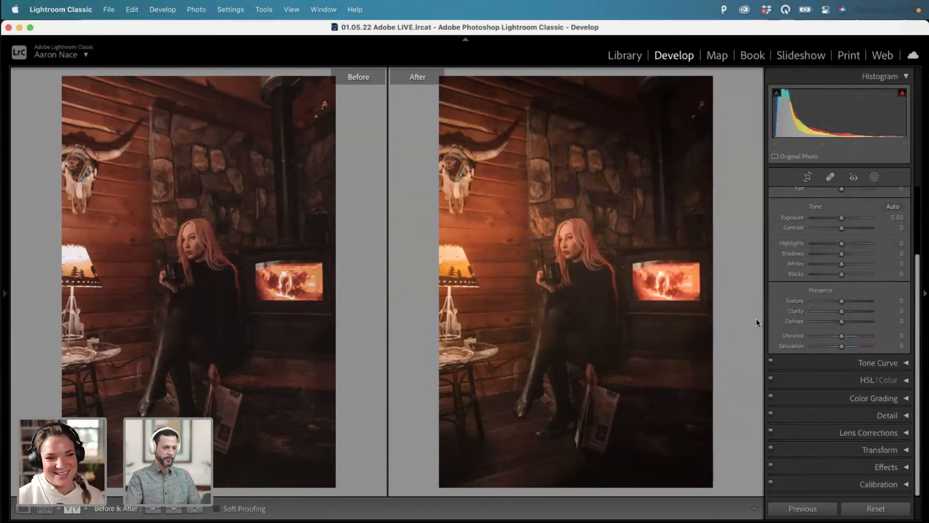
key("shift+Tab")
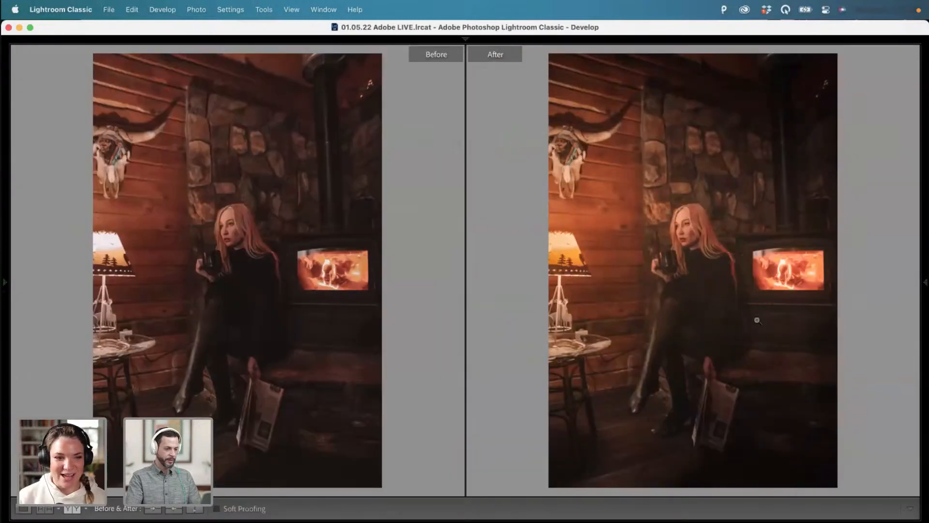